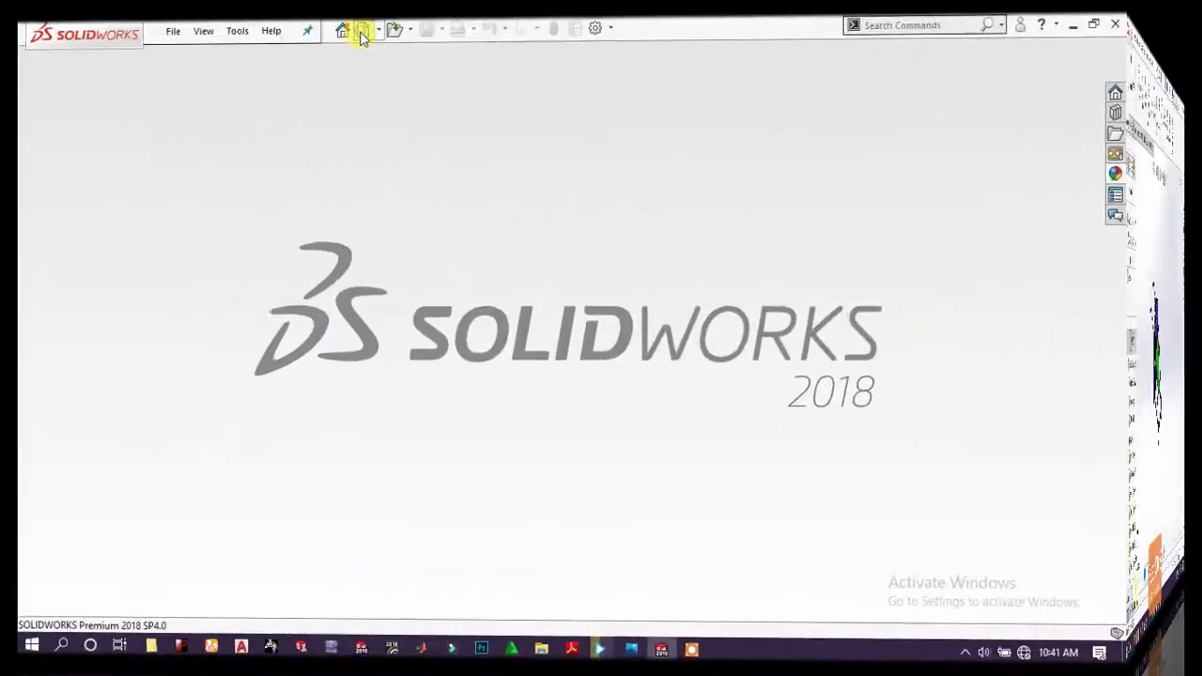
Create a new part document and start a sketch on the Front Plane.
{"action": "left_click", "coordinate": [361, 31]}
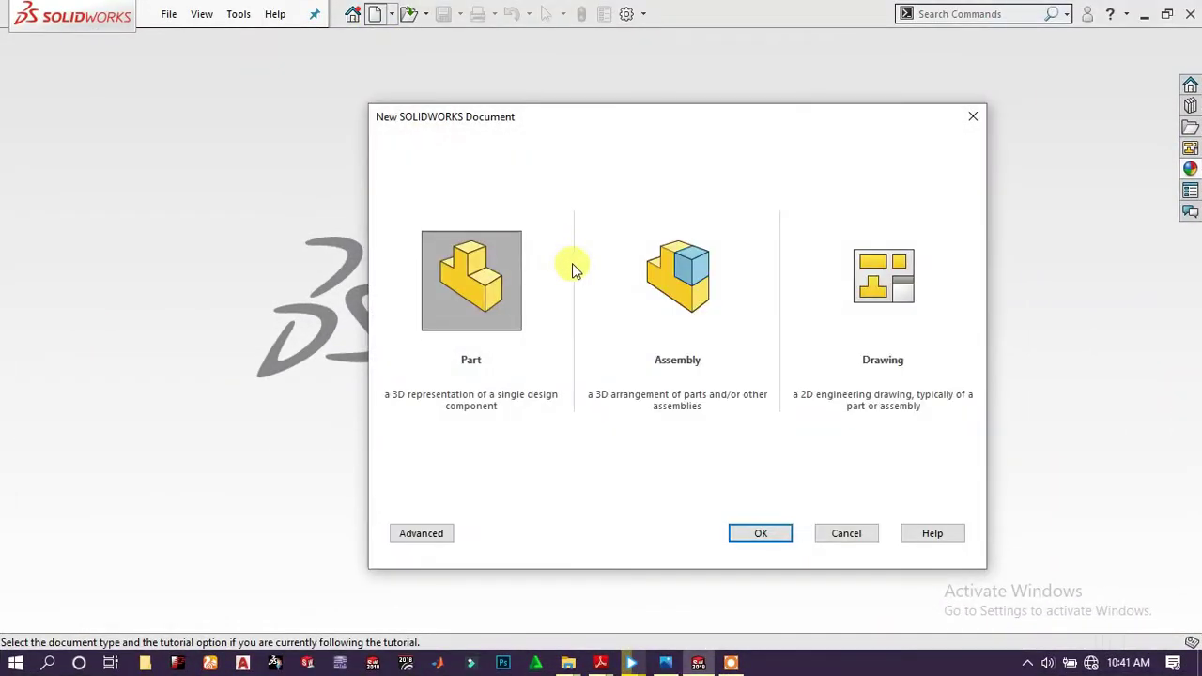
{"action": "left_click", "coordinate": [776, 532]}
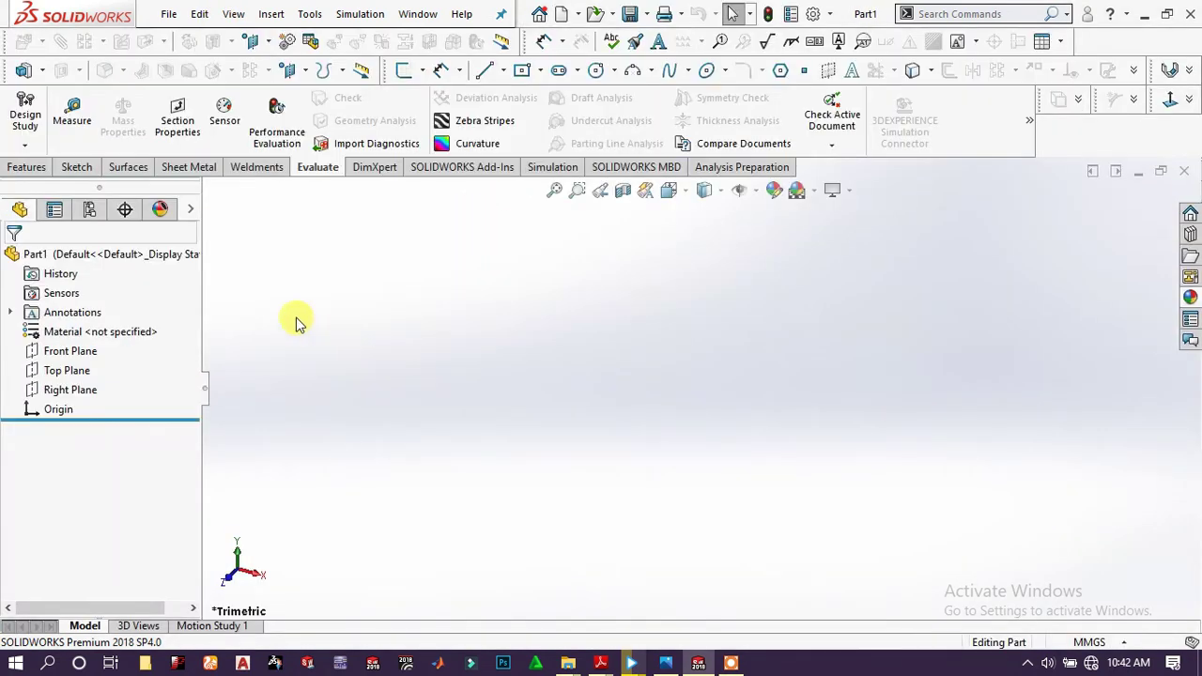
{"action": "left_click", "coordinate": [83, 350]}
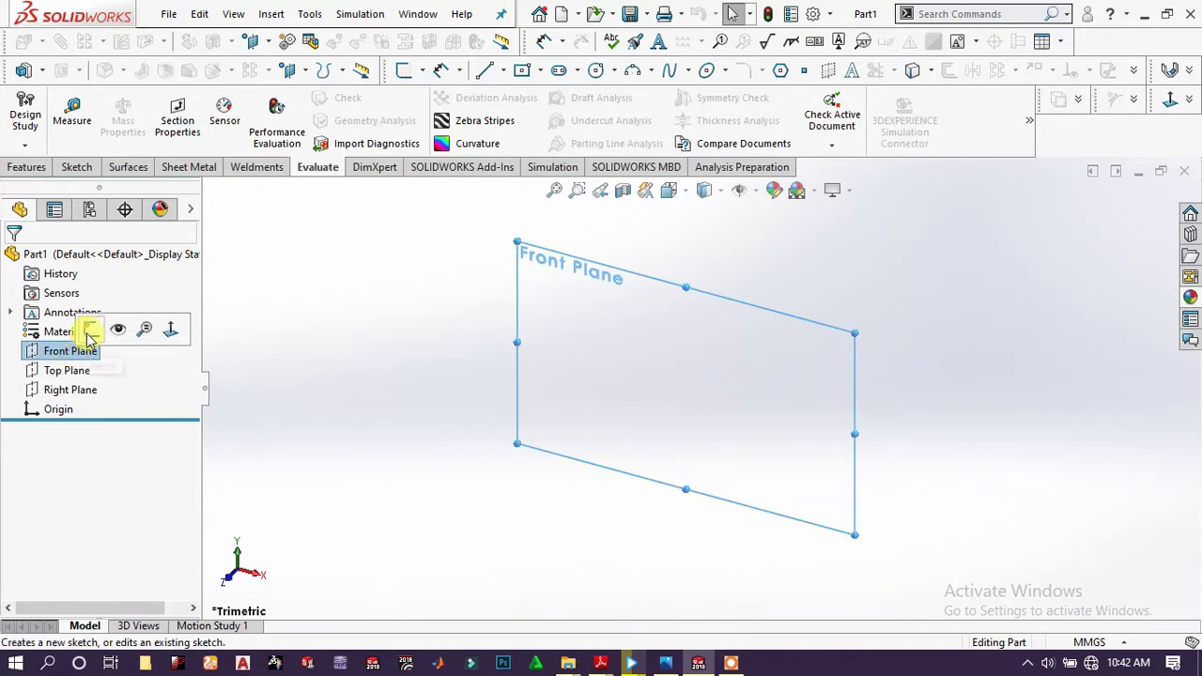
{"action": "left_click", "coordinate": [89, 329]}
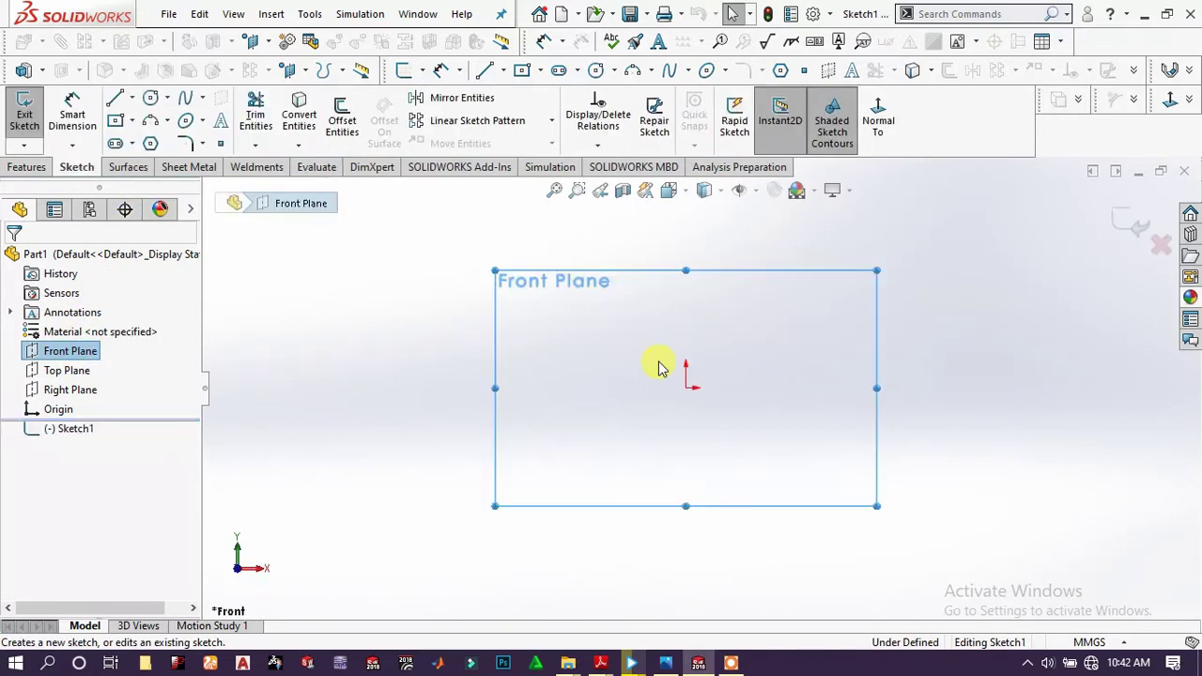
Sketch a circle centred on the origin and dimension its diameter to 830 mm.
{"action": "left_click", "coordinate": [167, 99]}
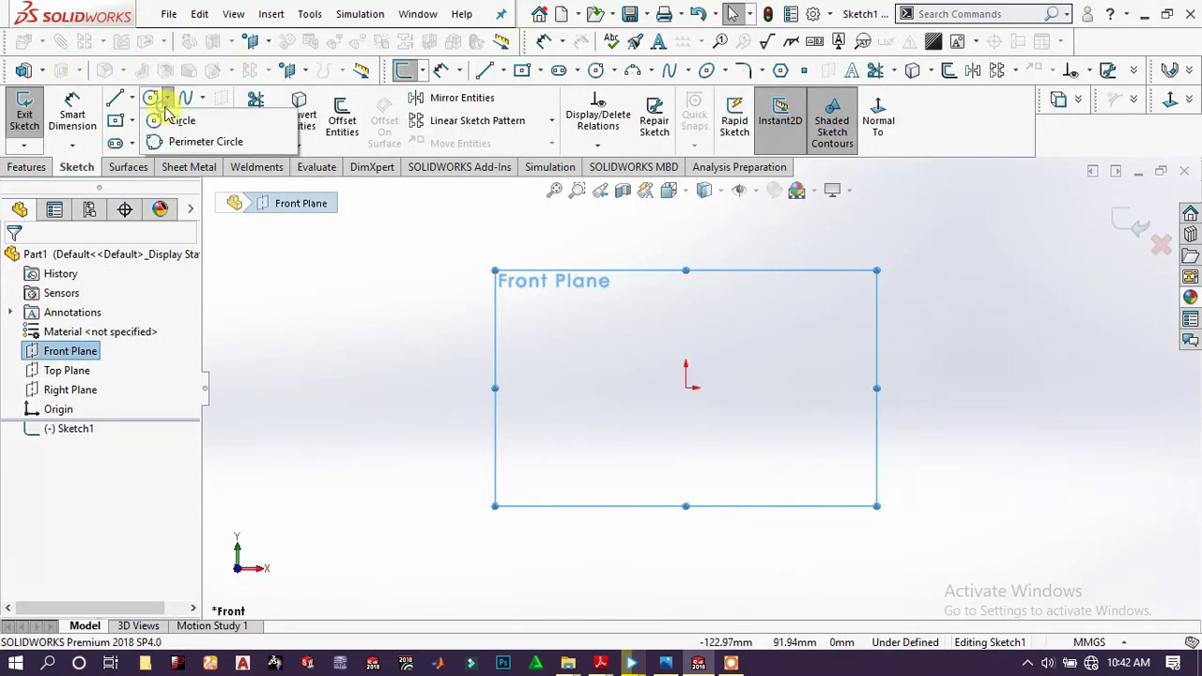
{"action": "left_click", "coordinate": [685, 386]}
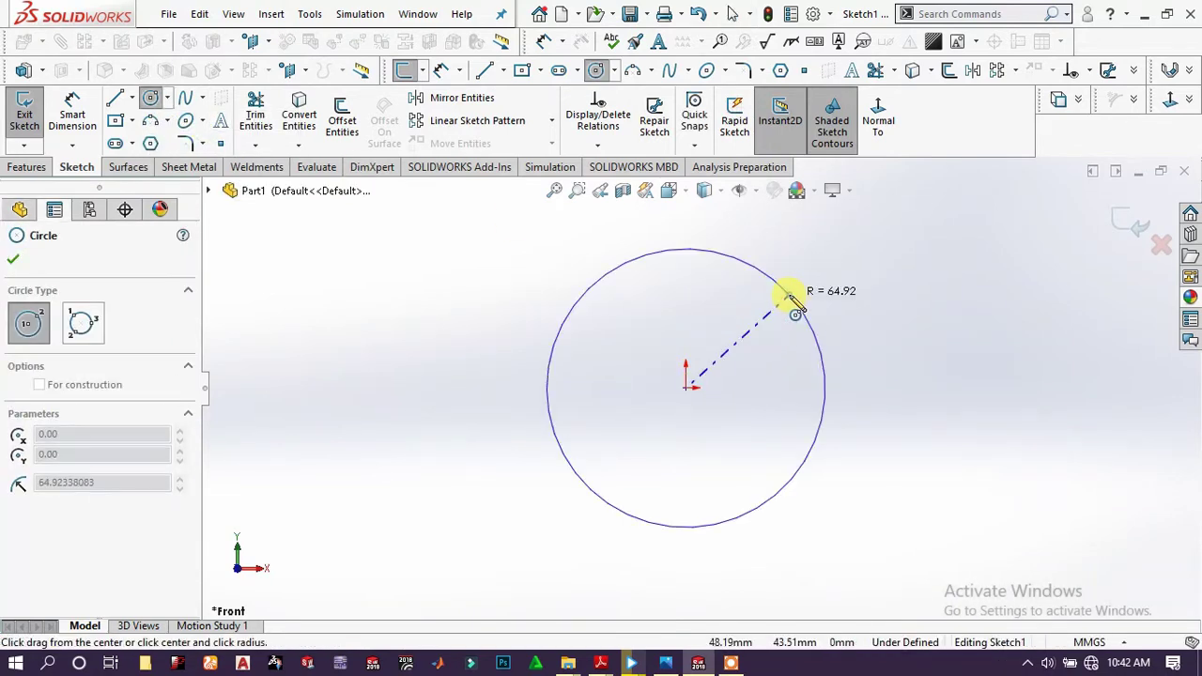
{"action": "left_click", "coordinate": [73, 113]}
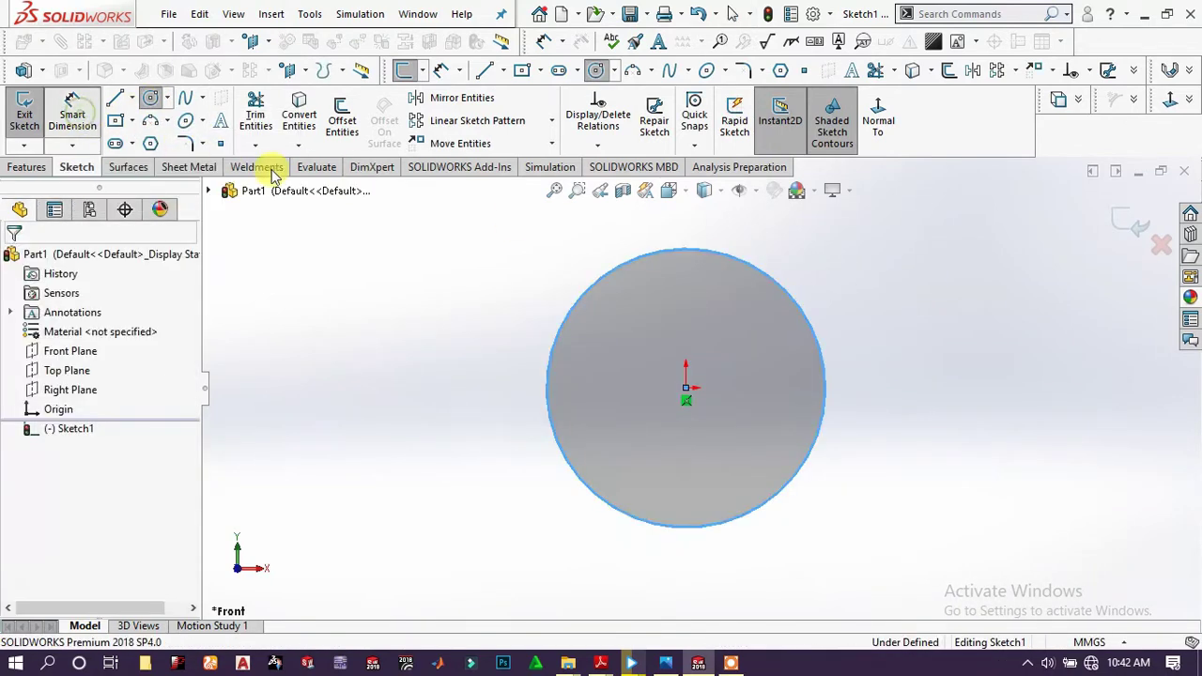
{"action": "left_click", "coordinate": [711, 263]}
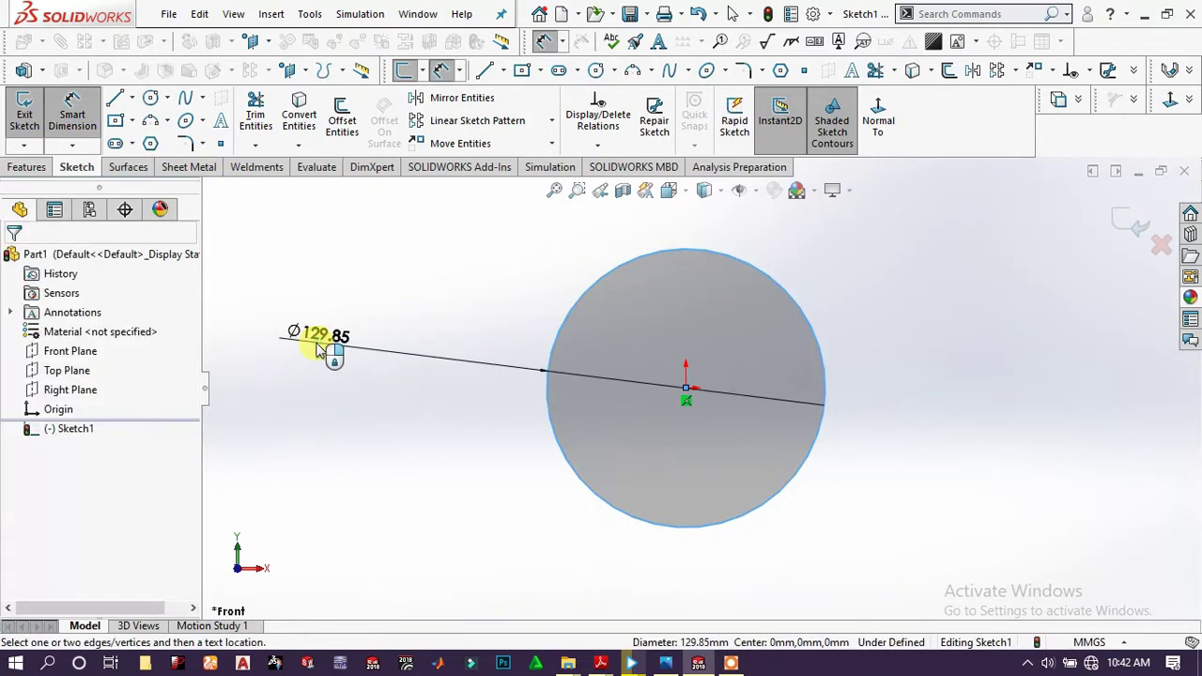
{"action": "left_click", "coordinate": [319, 349]}
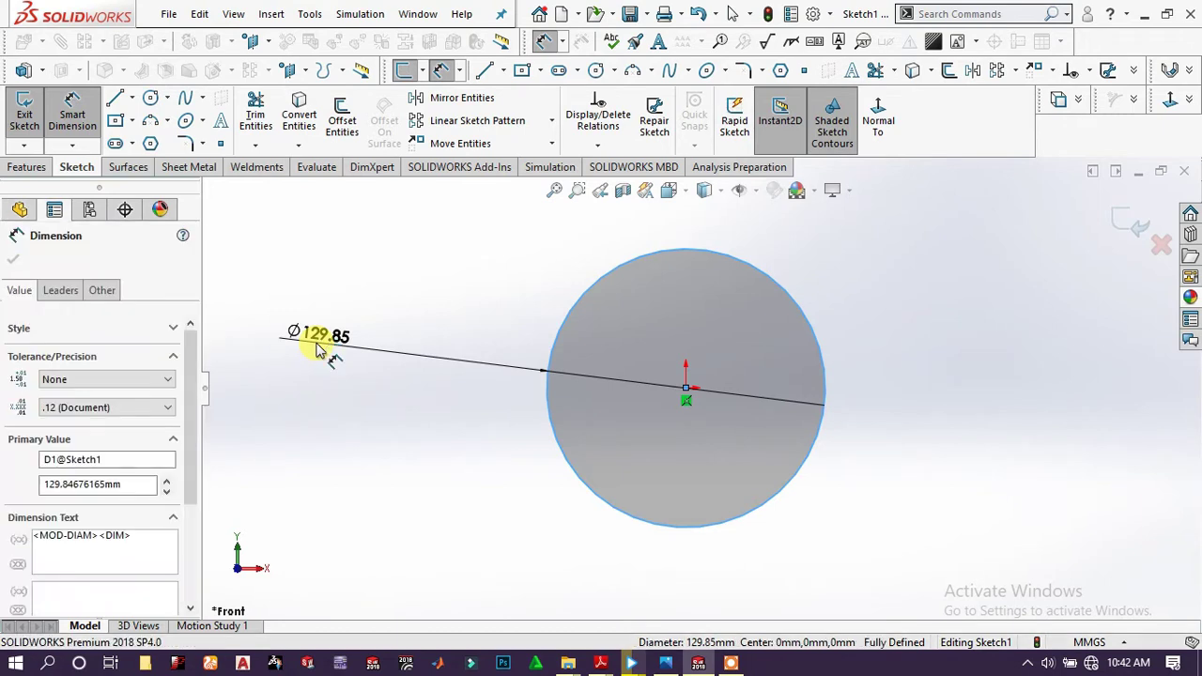
{"action": "type", "text": "830"}
{"action": "key", "text": "Return"}
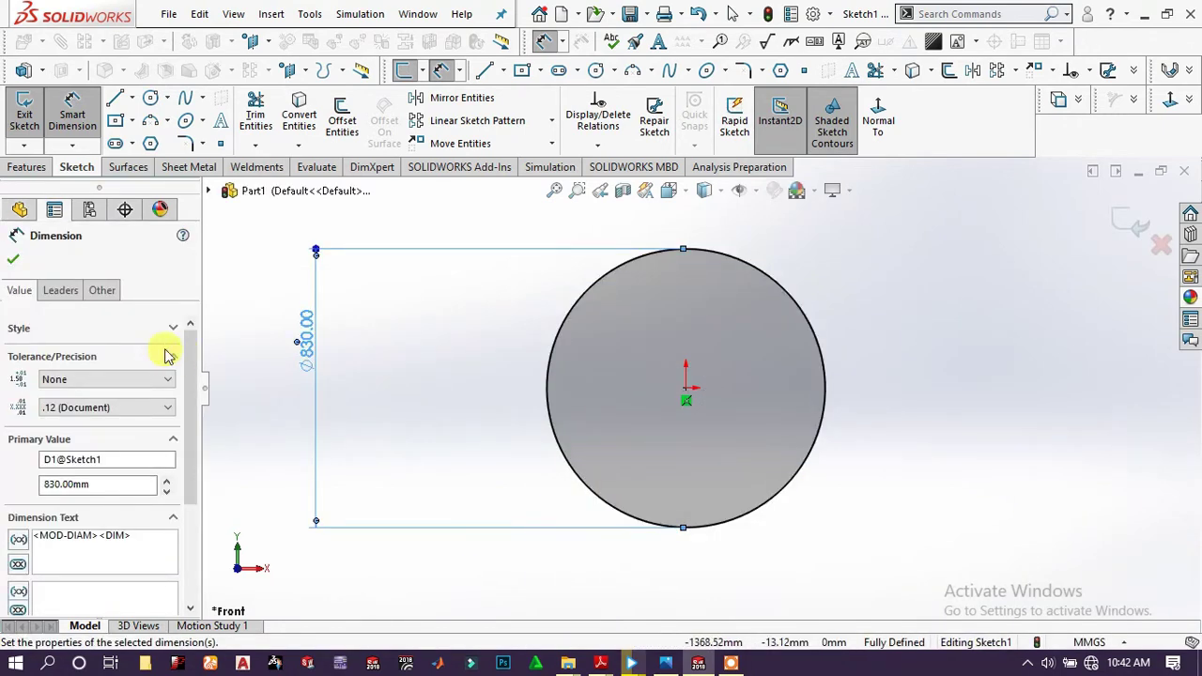
Draw a horizontal chord across the circle below the origin and convert it to construction geometry.
{"action": "left_click", "coordinate": [117, 98]}
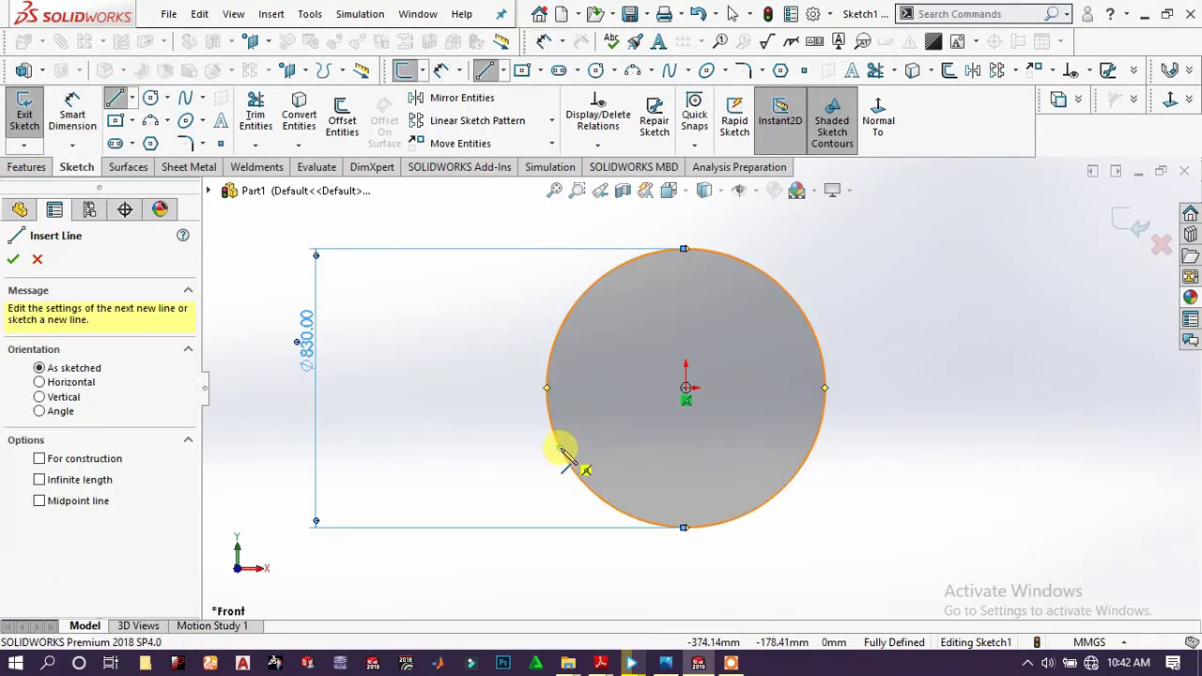
{"action": "left_click", "coordinate": [561, 449]}
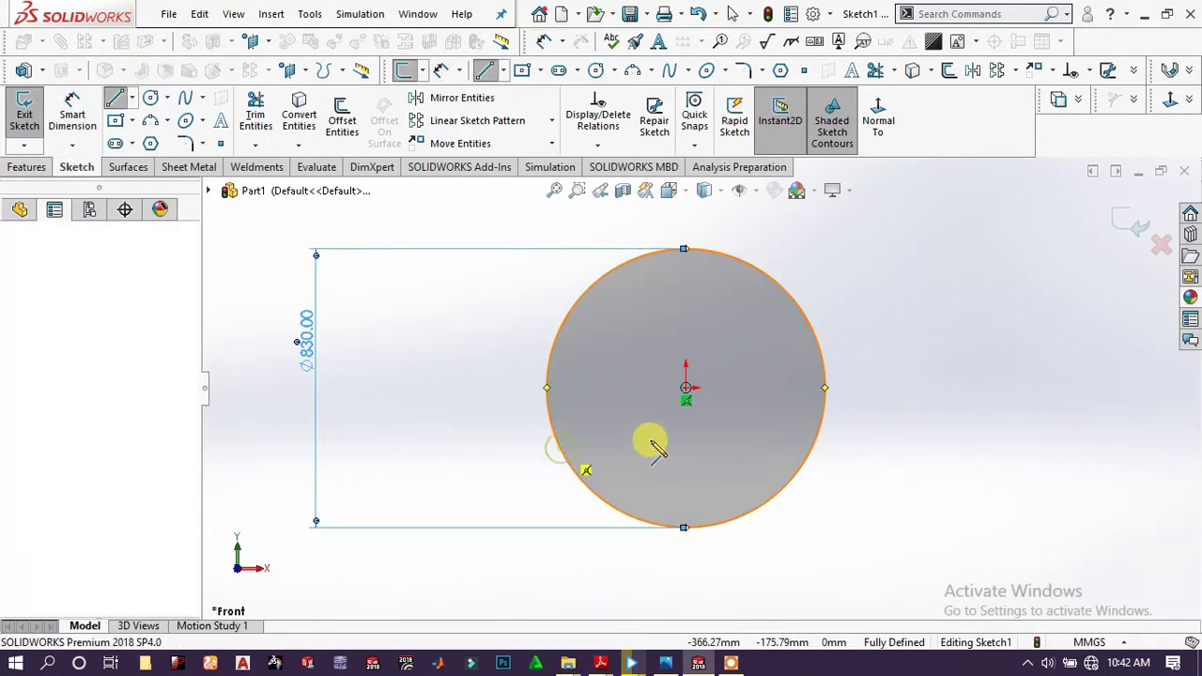
{"action": "left_click", "coordinate": [817, 440]}
{"action": "right_click", "coordinate": [895, 390]}
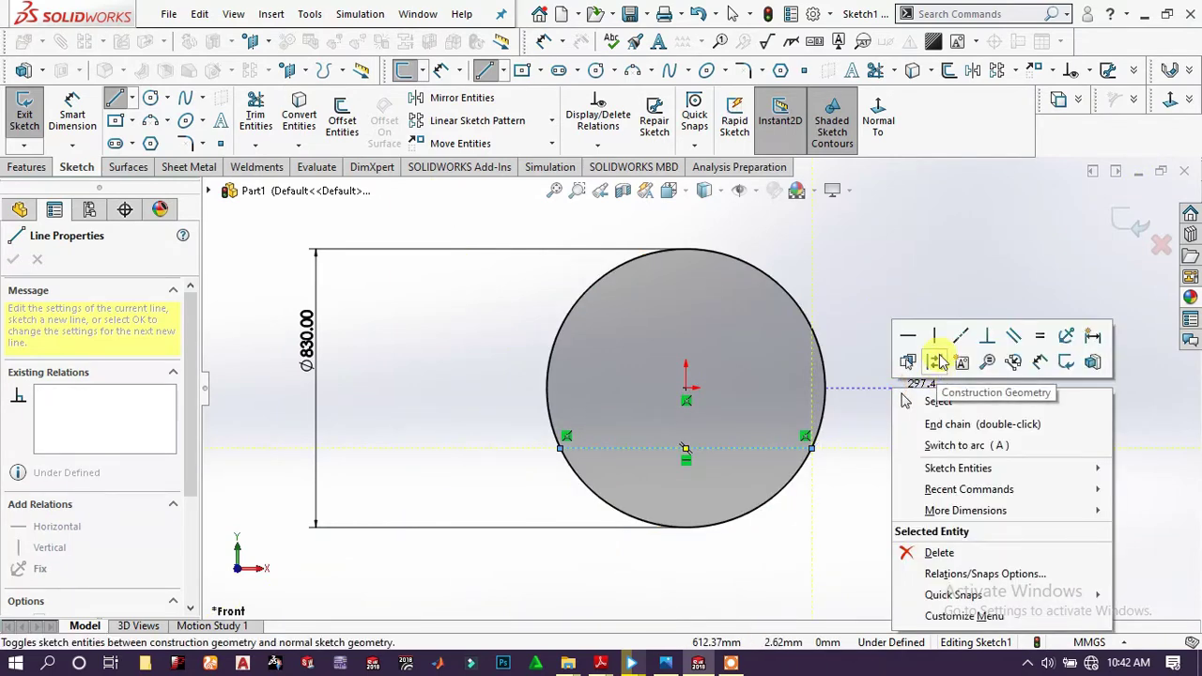
{"action": "key", "text": "Escape"}
{"action": "key", "text": "Escape"}
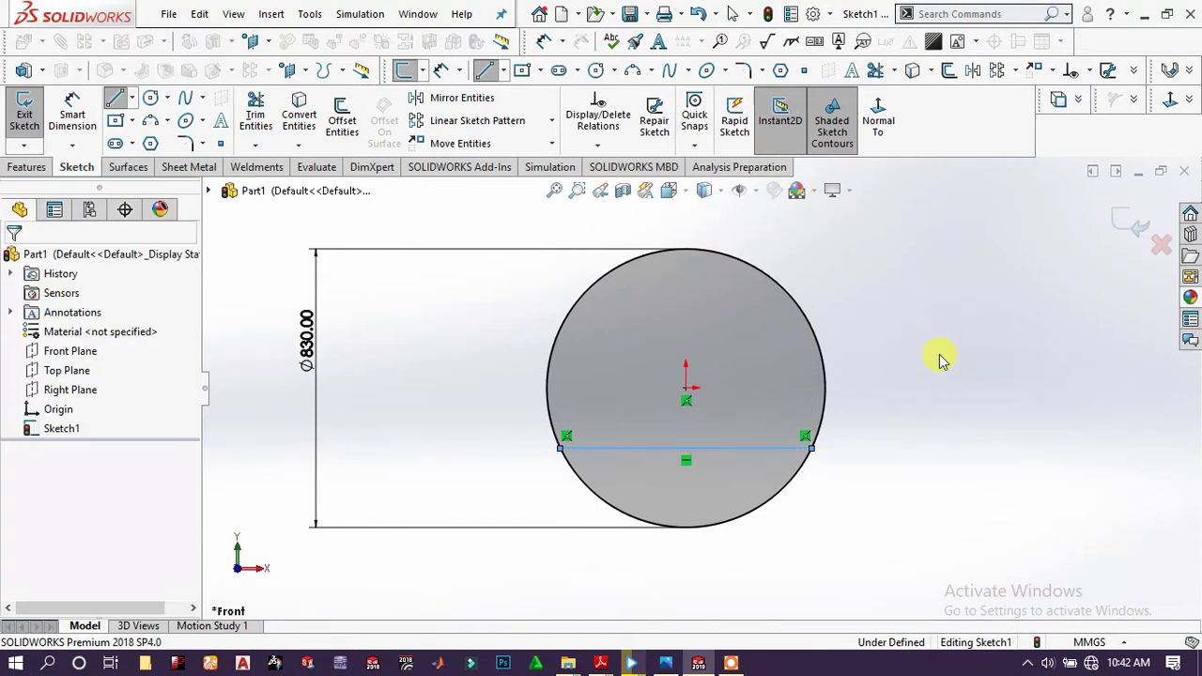
Trim away the part of the circle above the construction chord, keeping the lower arc.
{"action": "left_click", "coordinate": [256, 113]}
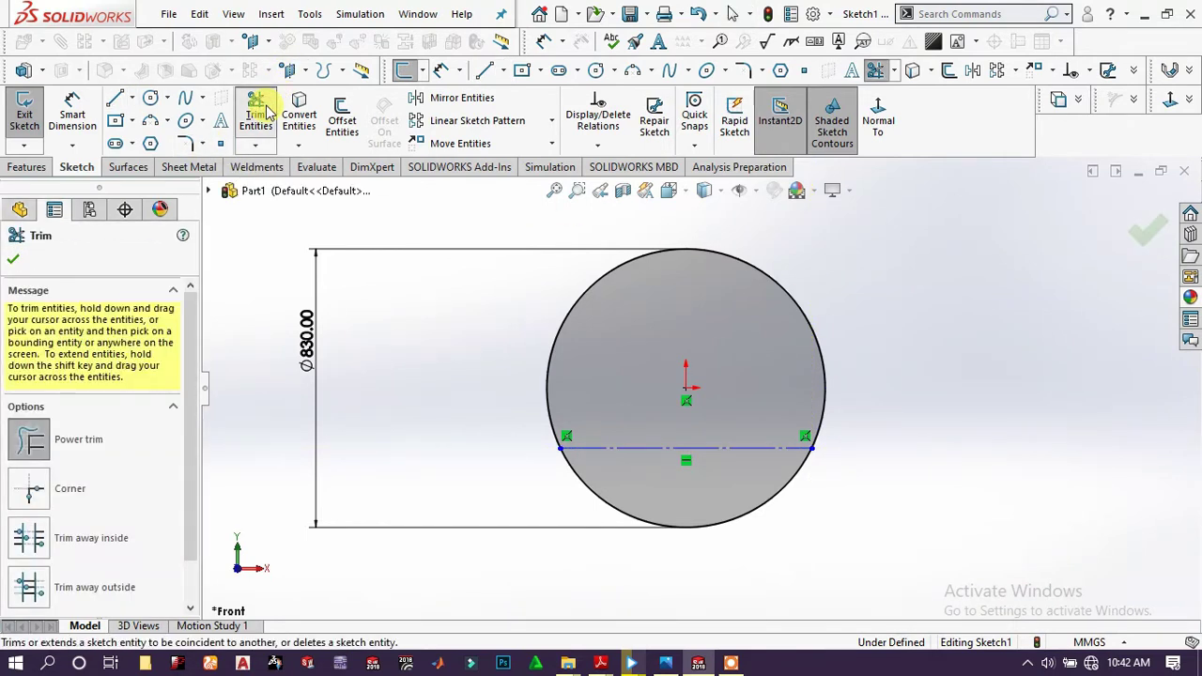
{"action": "left_click_drag", "start_coordinate": [903, 299], "coordinate": [786, 348]}
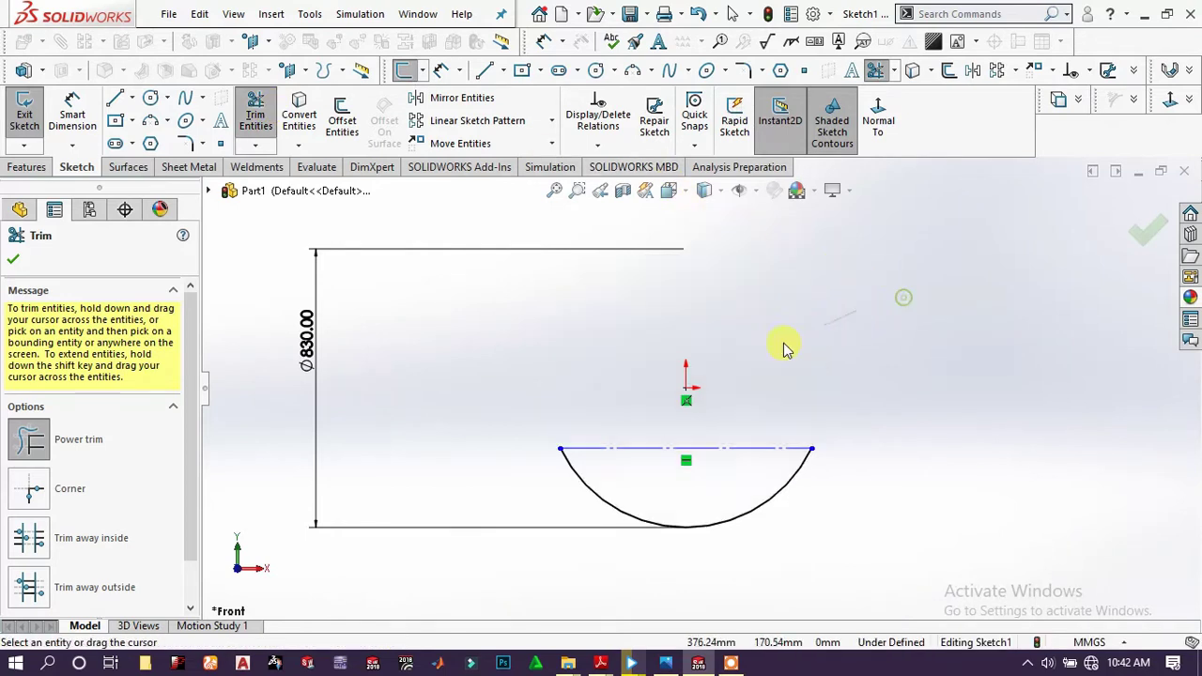
{"action": "left_click", "coordinate": [14, 260]}
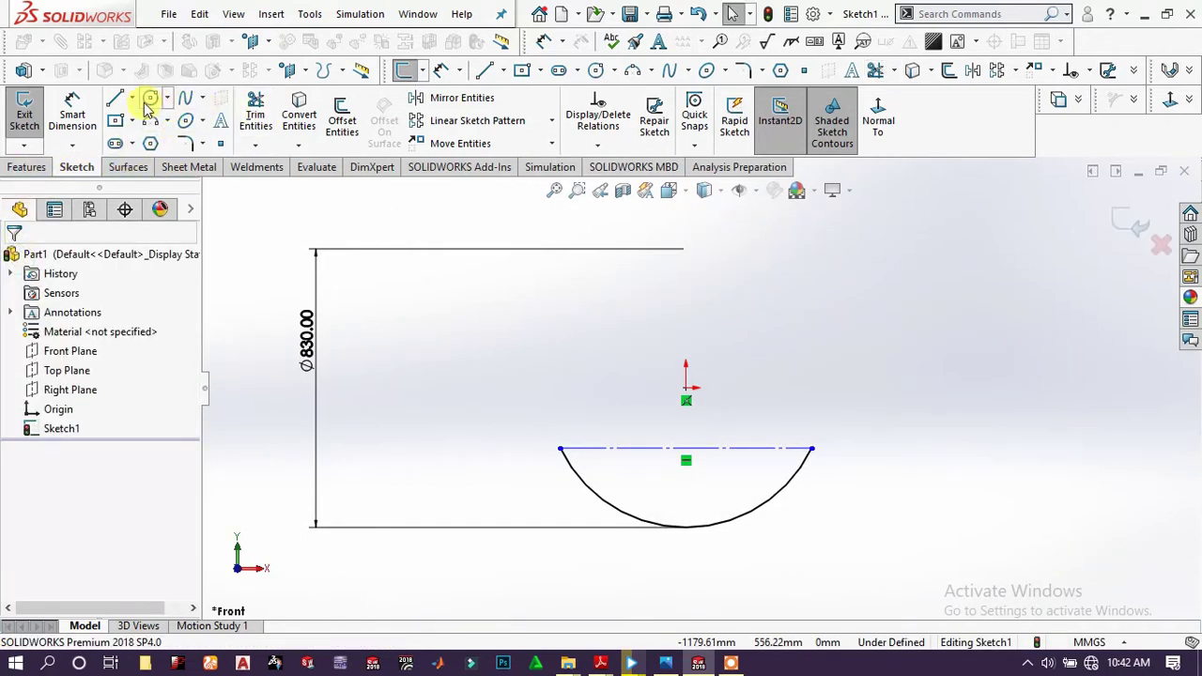
Dimension the vertical distance between the origin and the construction chord to 175 mm.
{"action": "left_click", "coordinate": [72, 108]}
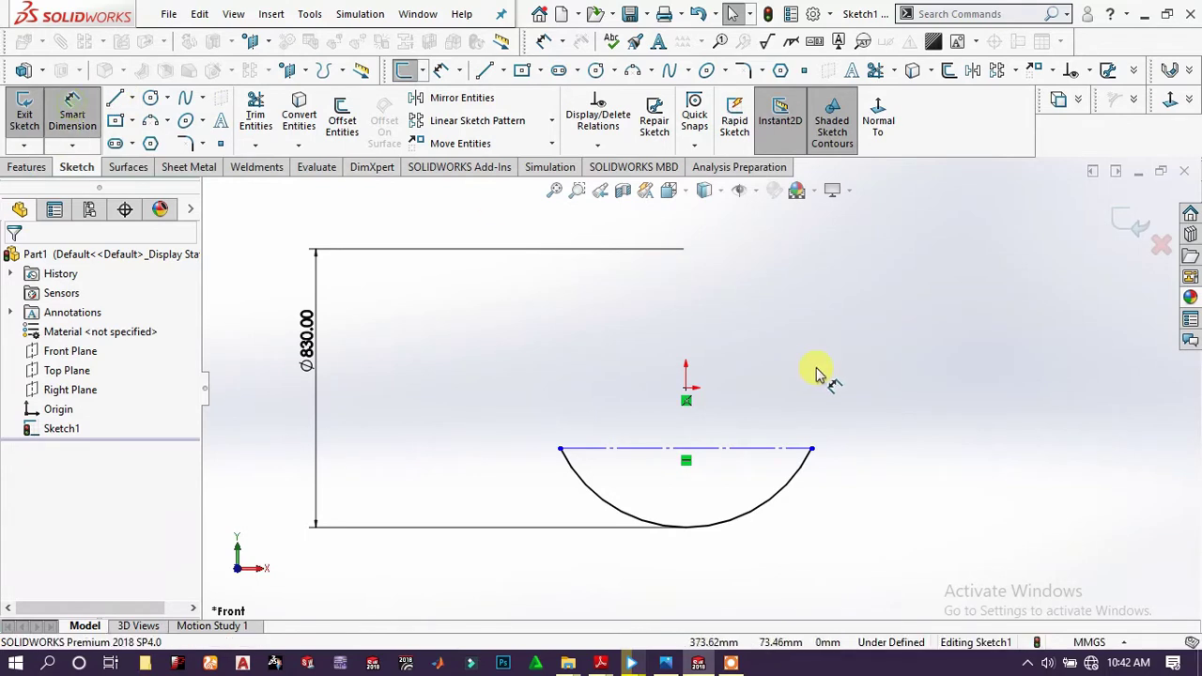
{"action": "left_click", "coordinate": [688, 388]}
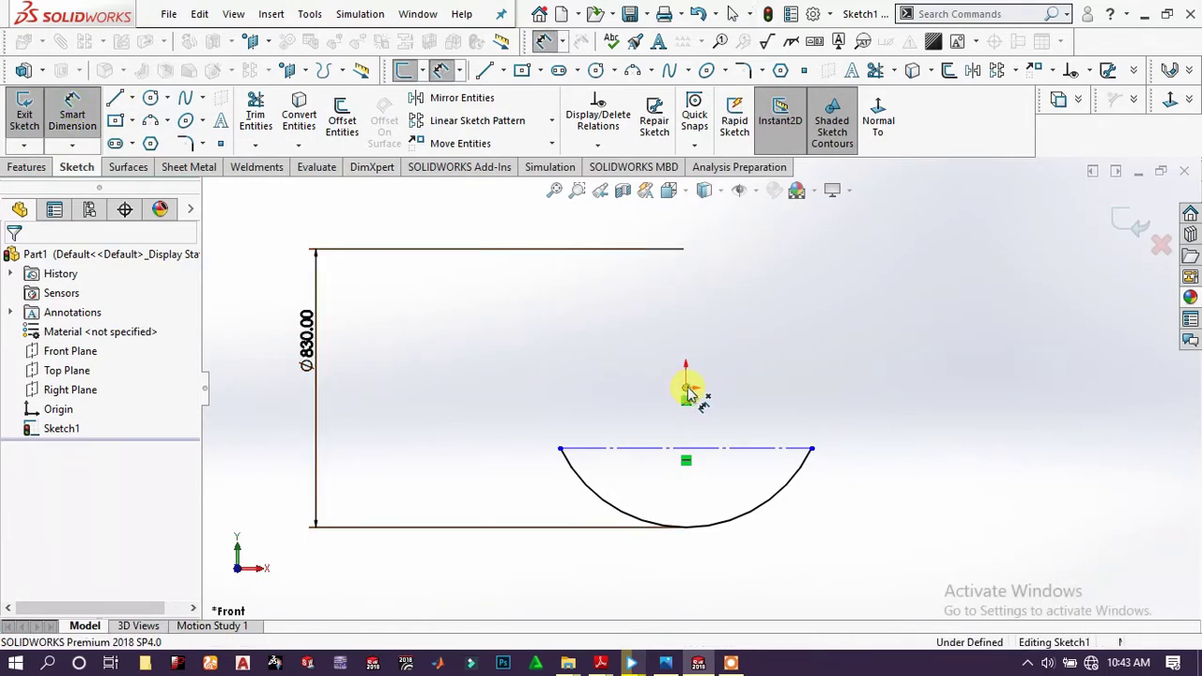
{"action": "left_click", "coordinate": [776, 449]}
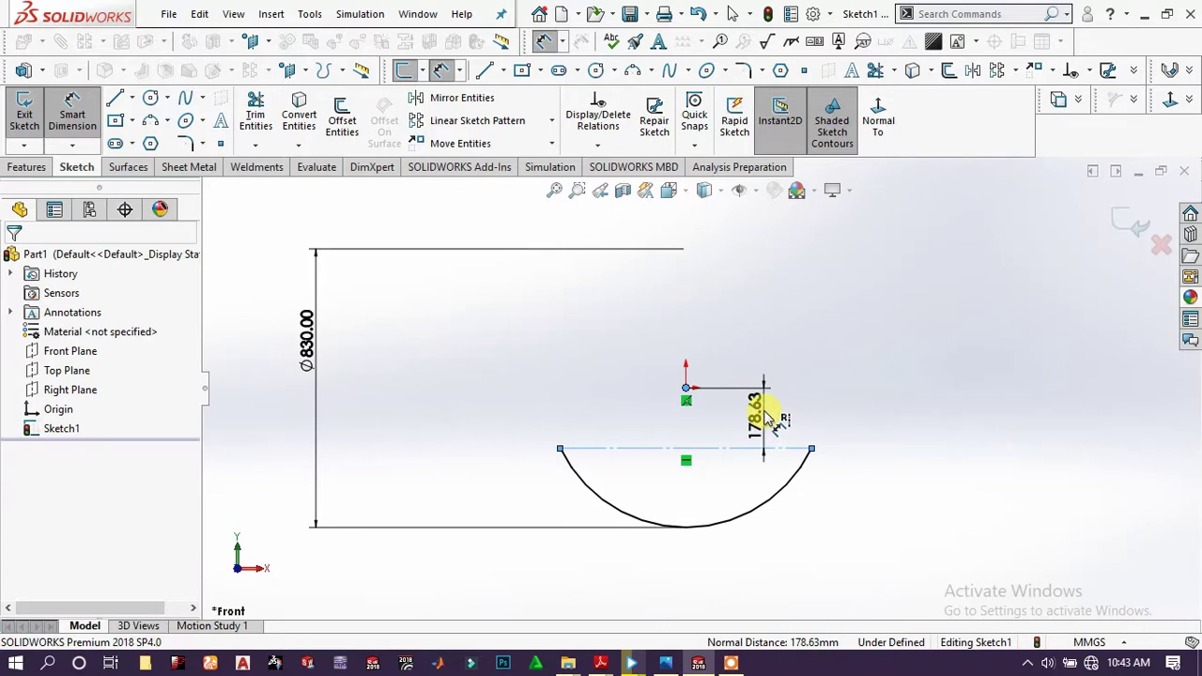
{"action": "left_click", "coordinate": [769, 419]}
{"action": "type", "text": "17"}
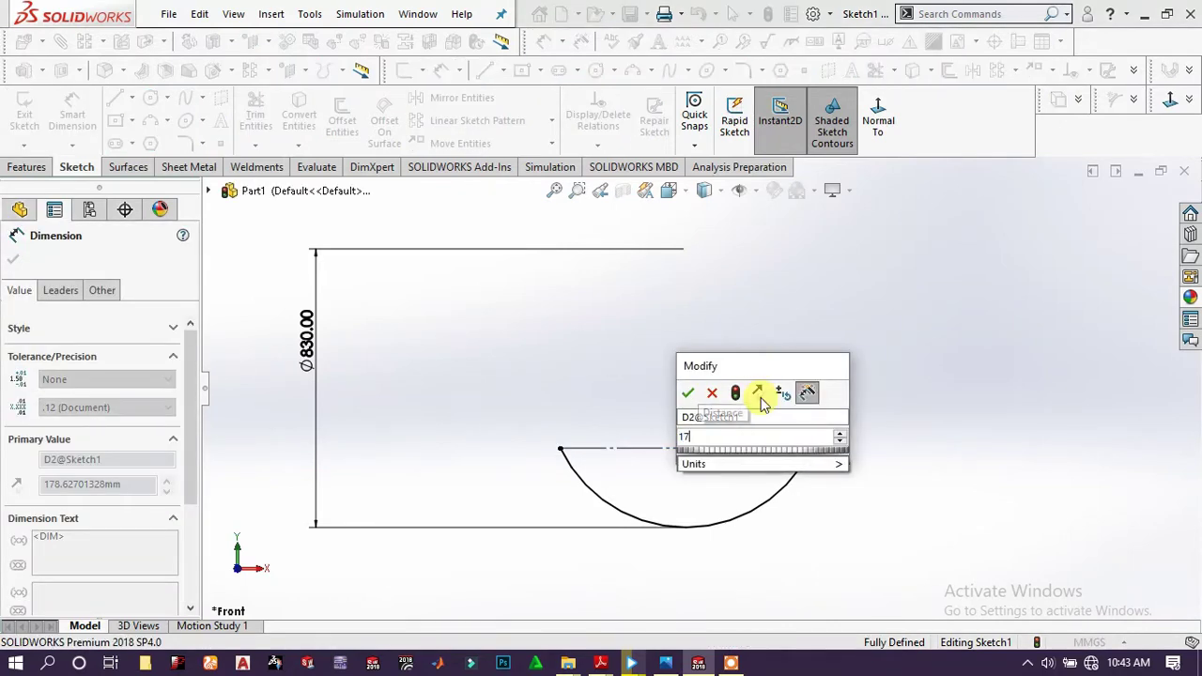
{"action": "type", "text": "5"}
{"action": "key", "text": "Return"}
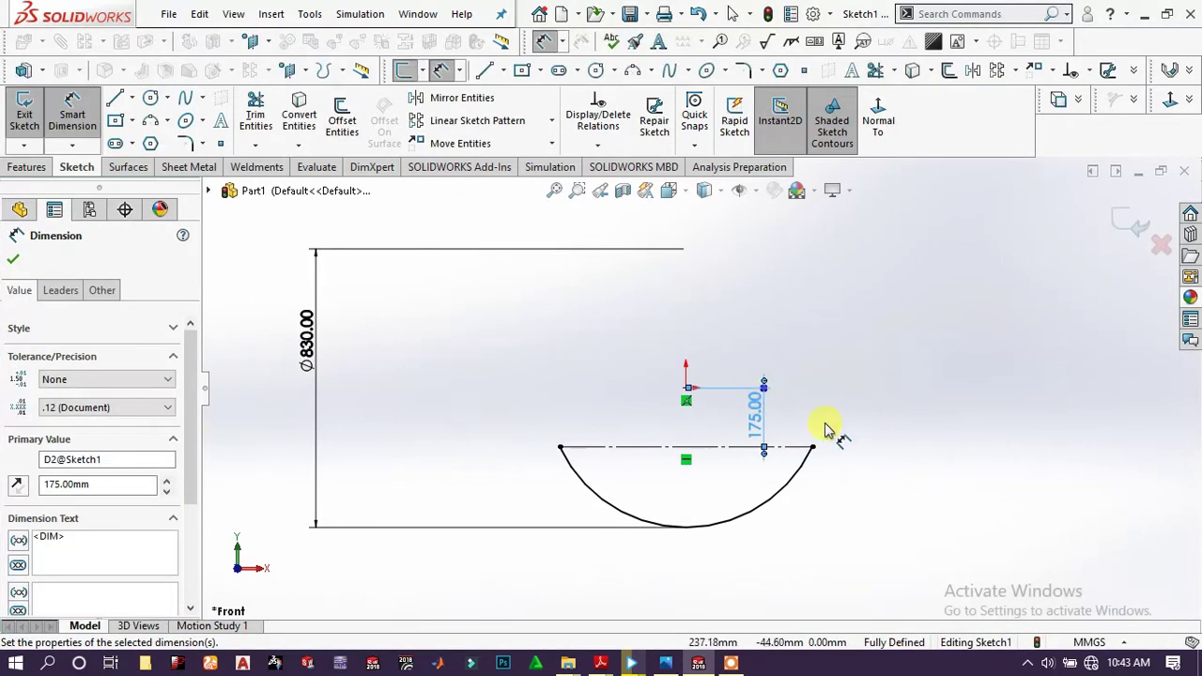
{"action": "left_click", "coordinate": [827, 430]}
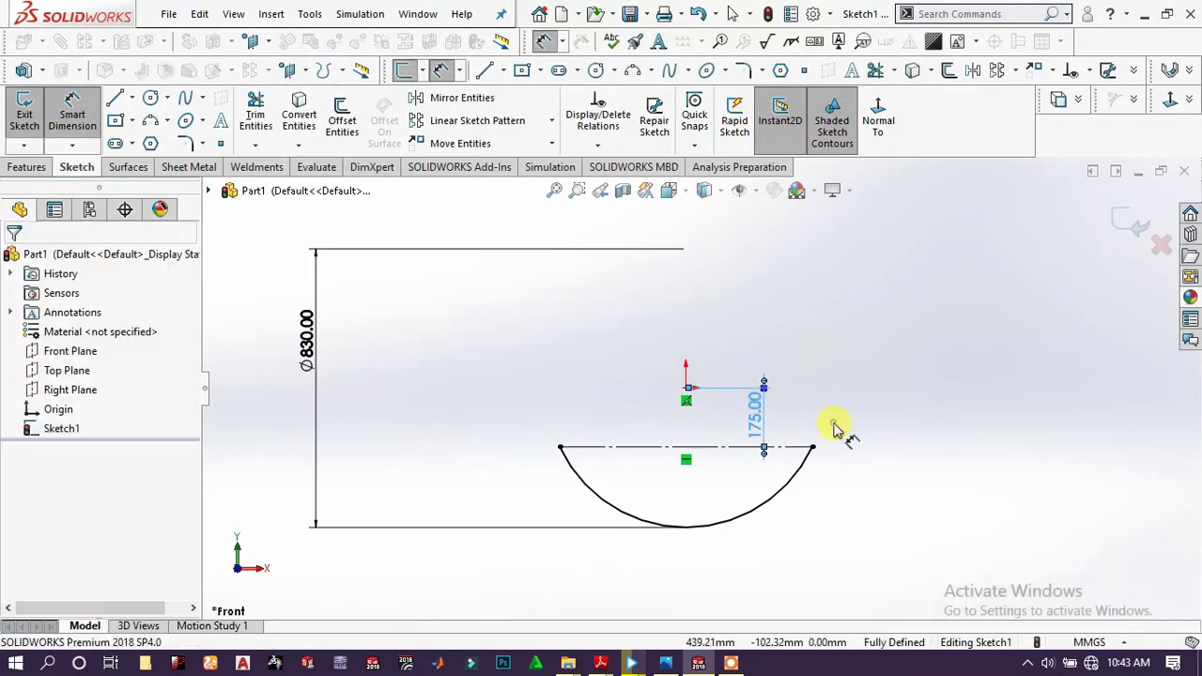
Draw a horizontal line about 178 mm long outward from the arc's right endpoint.
{"action": "left_click", "coordinate": [111, 102]}
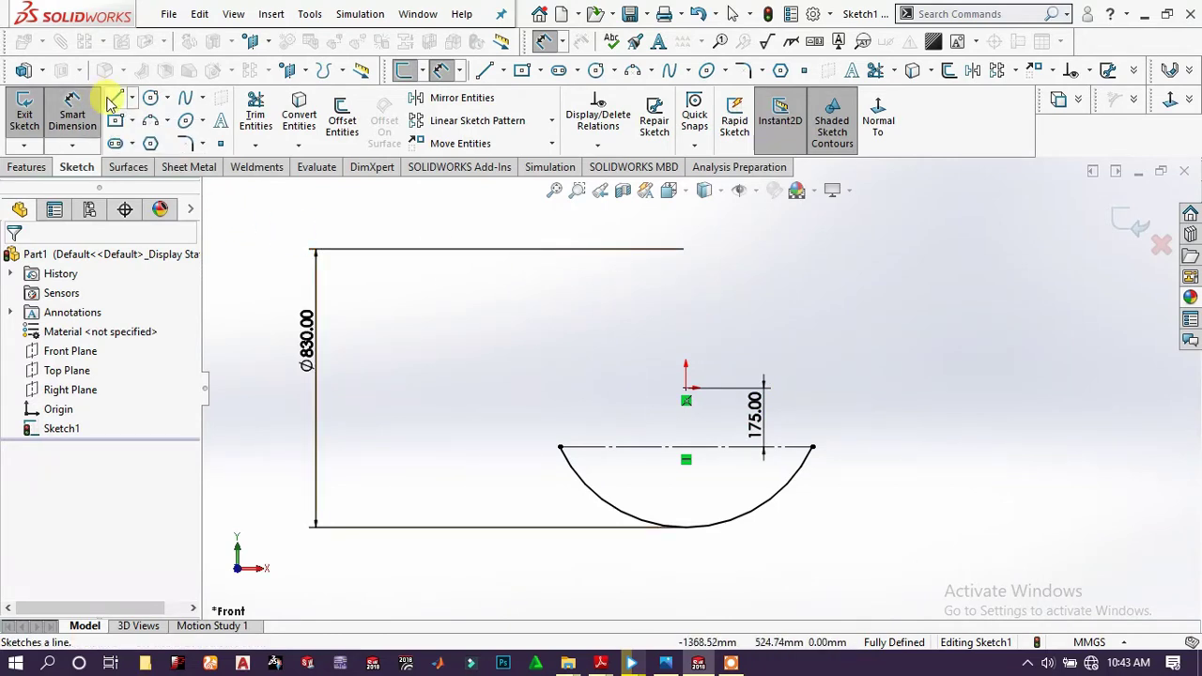
{"action": "left_click", "coordinate": [812, 449]}
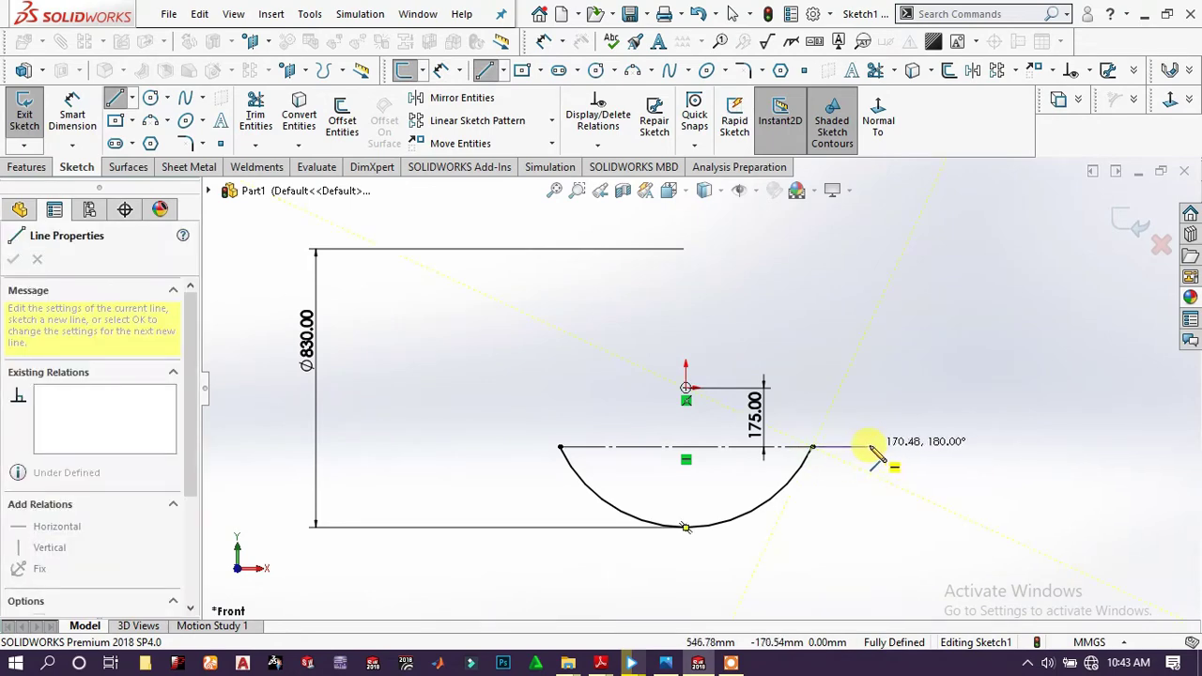
{"action": "left_click", "coordinate": [872, 447]}
{"action": "right_click", "coordinate": [885, 424]}
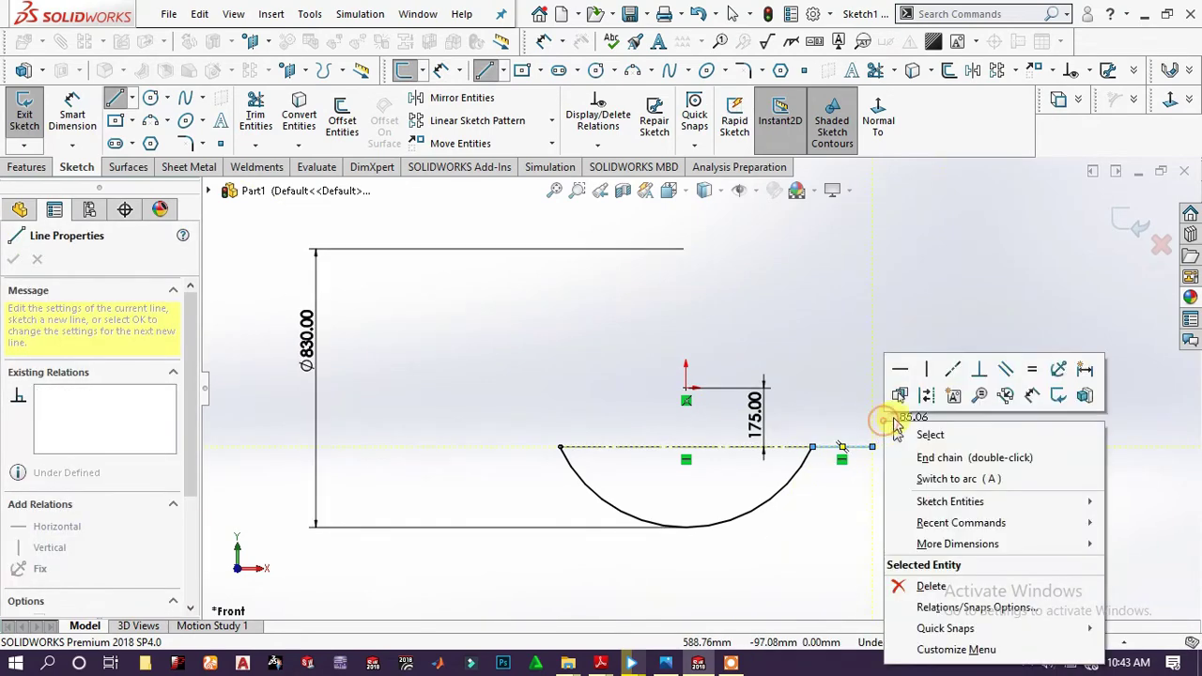
{"action": "left_click", "coordinate": [933, 435]}
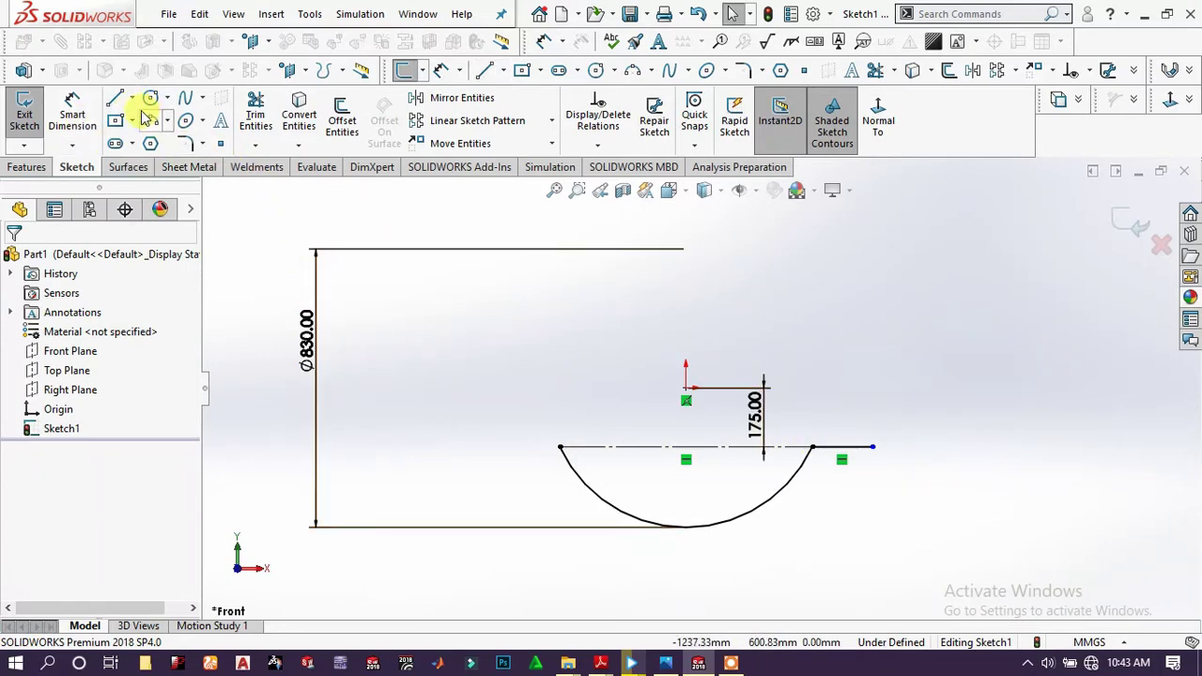
Draw a horizontal line about 168 mm long outward from the arc's left endpoint.
{"action": "key", "text": "l"}
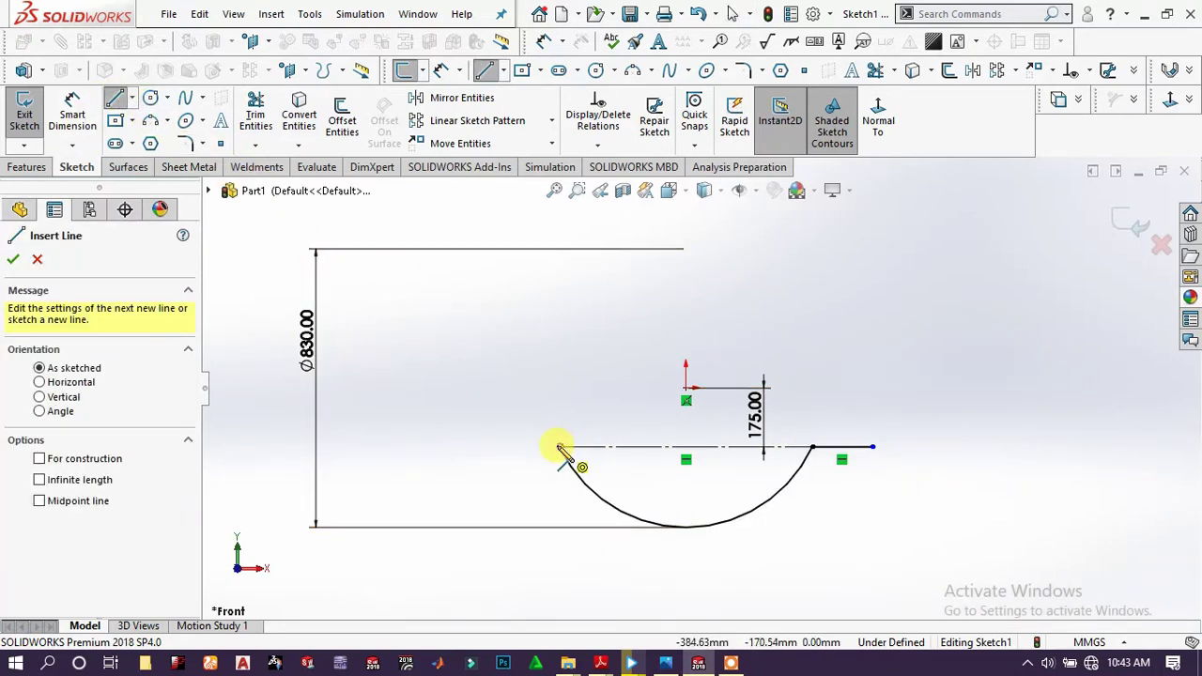
{"action": "left_click", "coordinate": [562, 448]}
{"action": "left_click", "coordinate": [503, 447]}
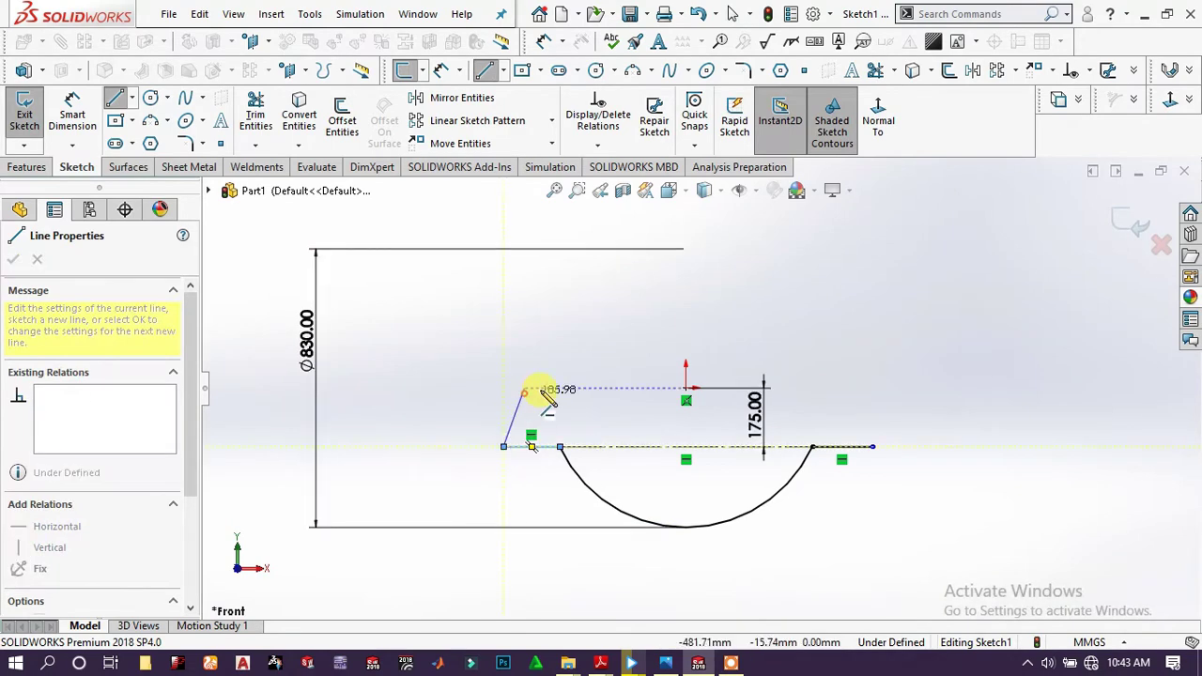
{"action": "right_click", "coordinate": [604, 397]}
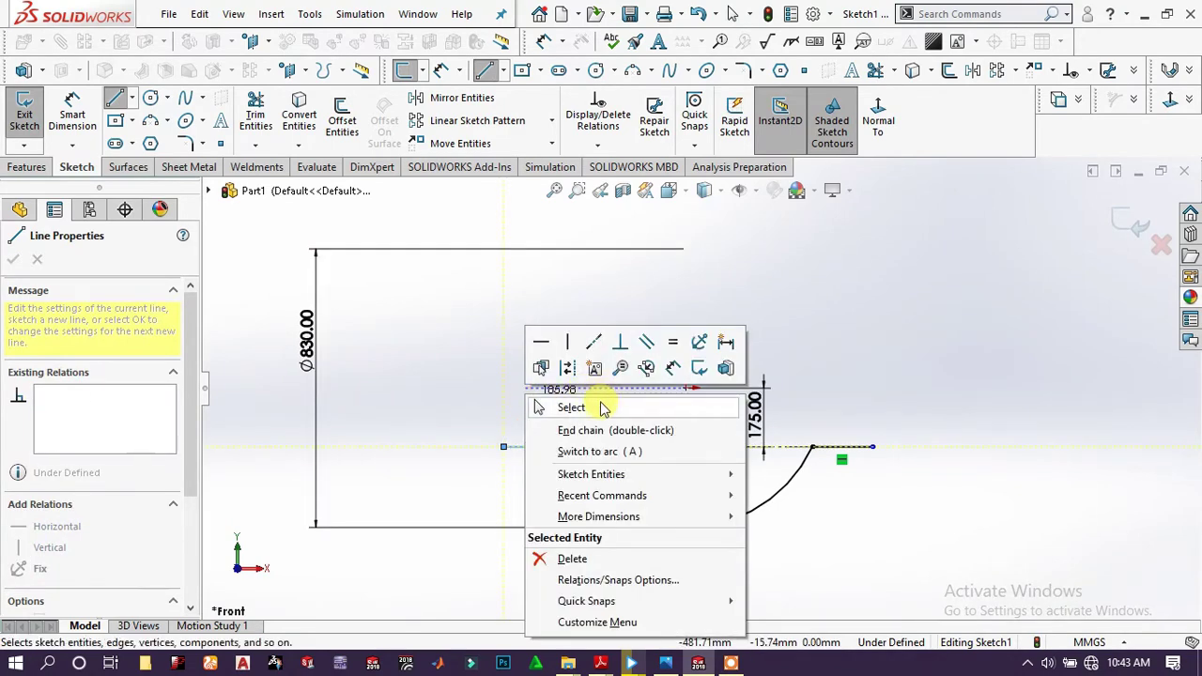
{"action": "left_click", "coordinate": [597, 404]}
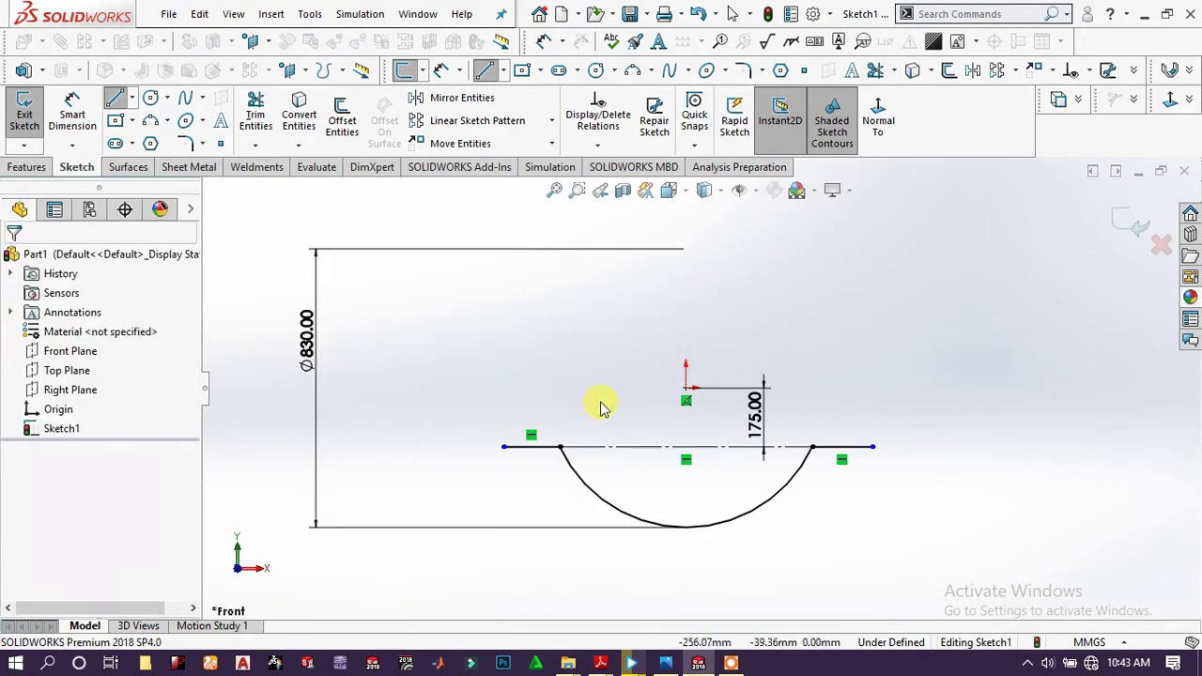
Add an equal relation between the two horizontal lines on either side of the arc.
{"action": "left_click", "coordinate": [545, 448]}
{"action": "left_click", "coordinate": [856, 448]}
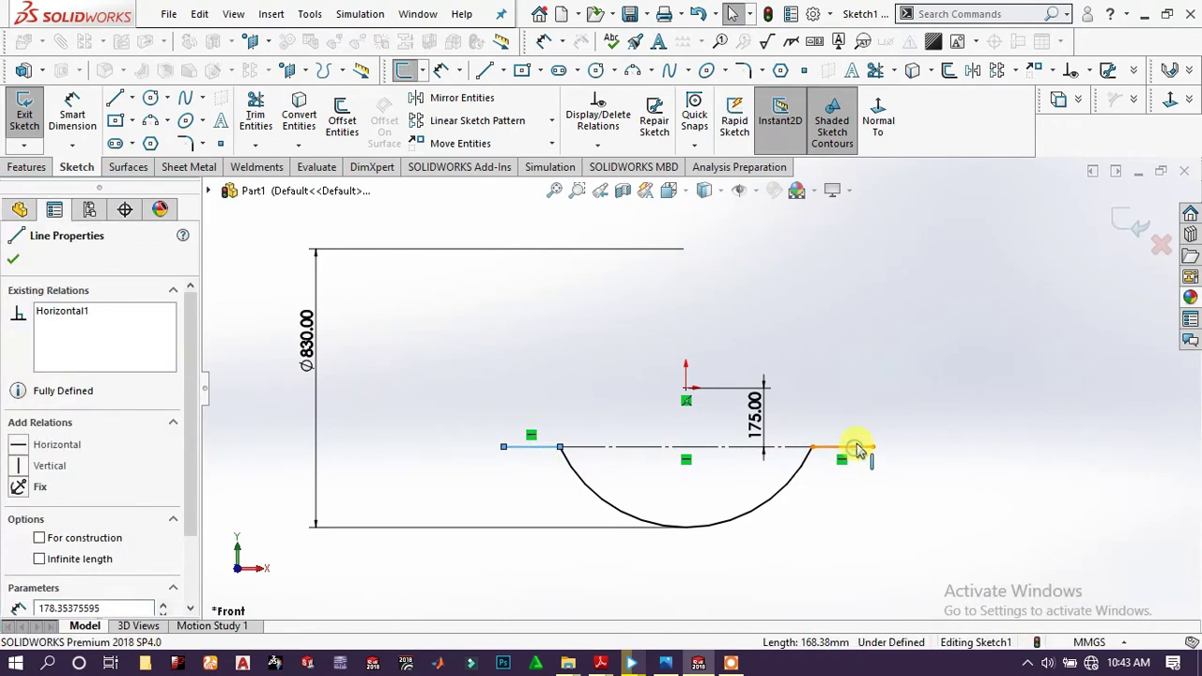
{"action": "left_click", "coordinate": [846, 448], "text": "ctrl"}
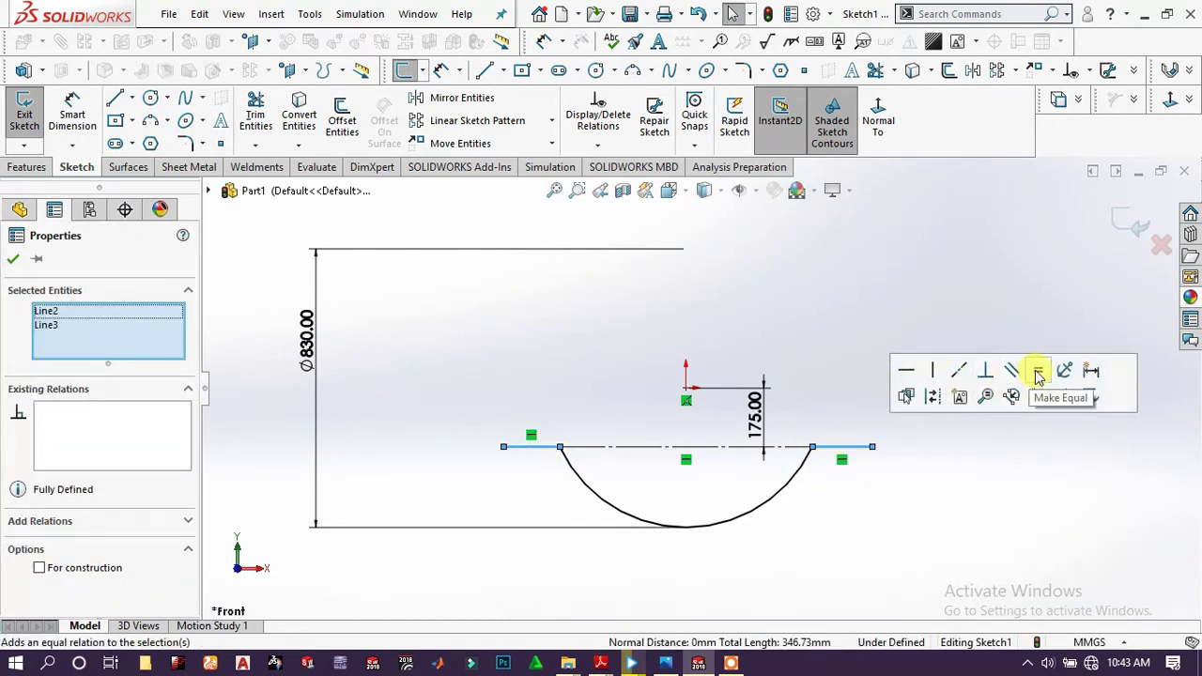
{"action": "left_click", "coordinate": [610, 270]}
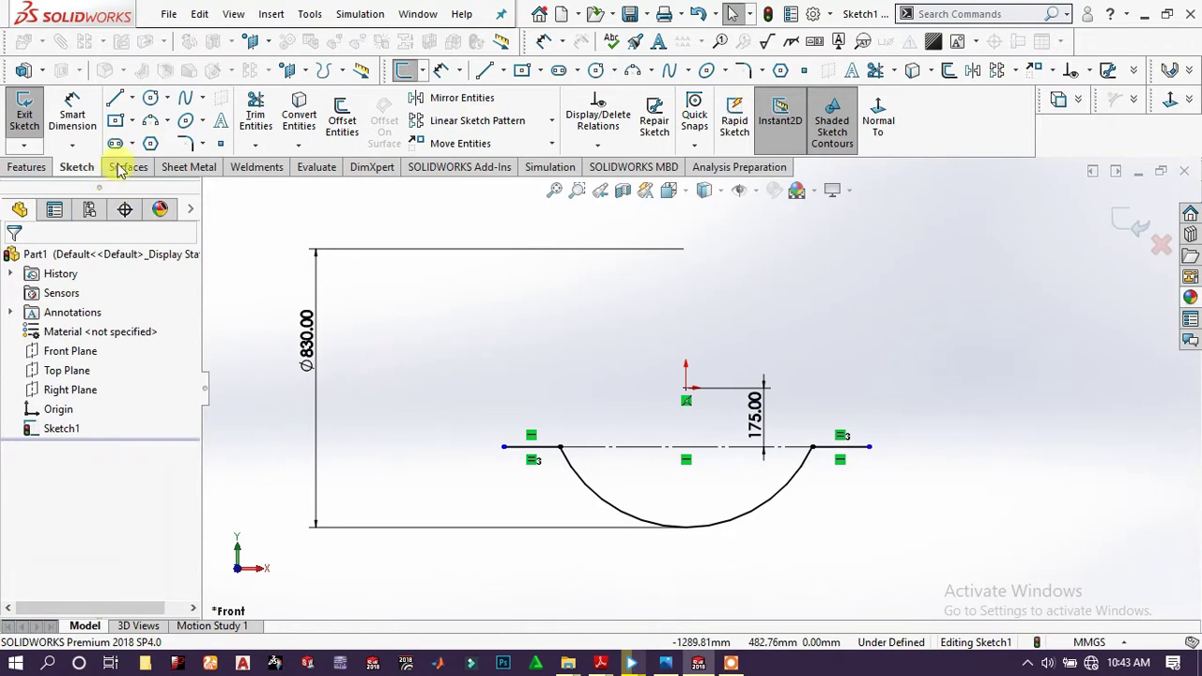
Dimension the horizontal line at the arc's right end to 80 mm.
{"action": "left_click", "coordinate": [73, 113]}
{"action": "left_click", "coordinate": [851, 450]}
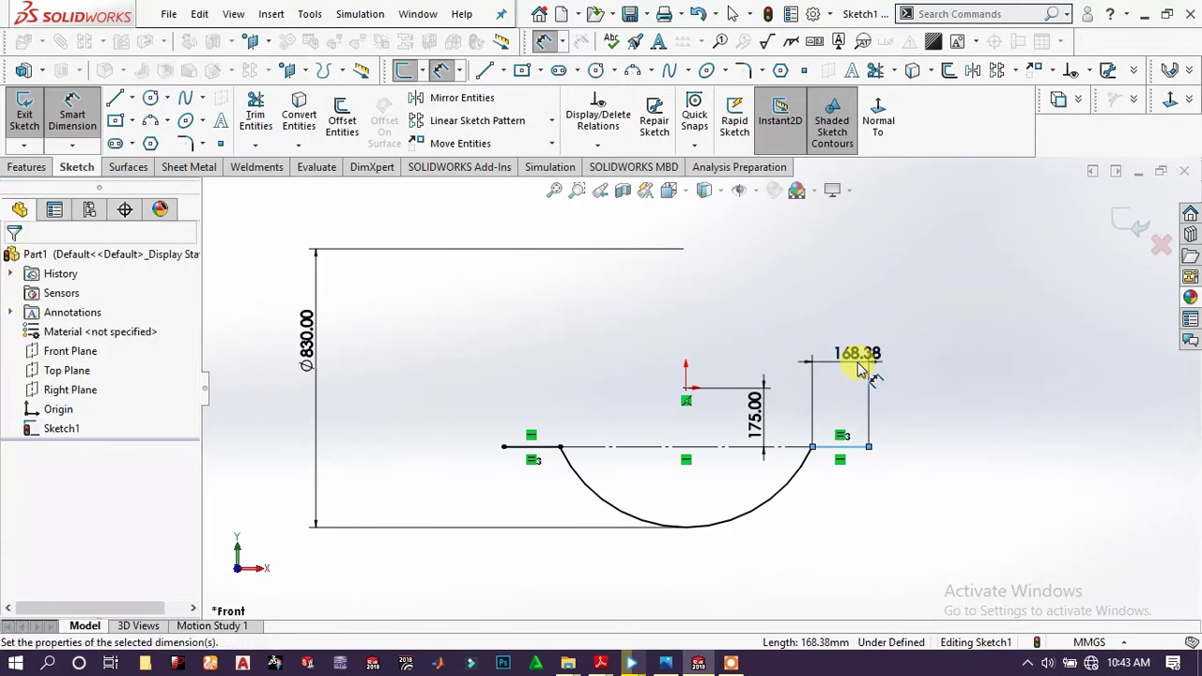
{"action": "left_click", "coordinate": [859, 371]}
{"action": "key", "text": "Return"}
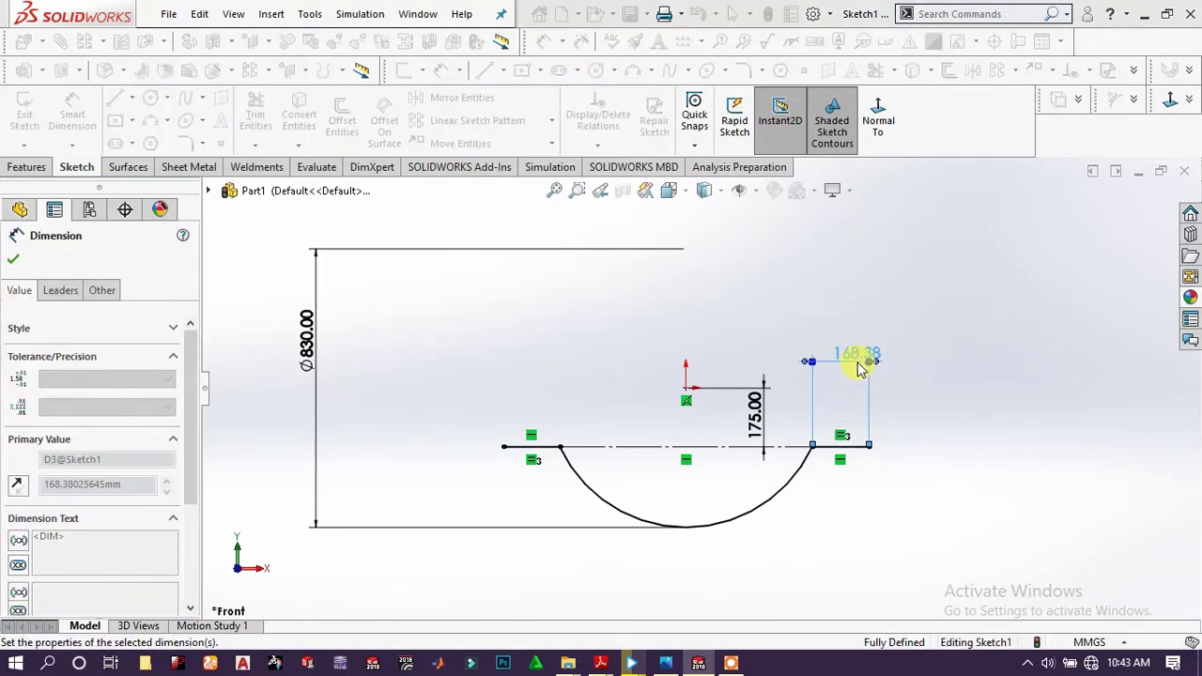
{"action": "left_click", "coordinate": [900, 435]}
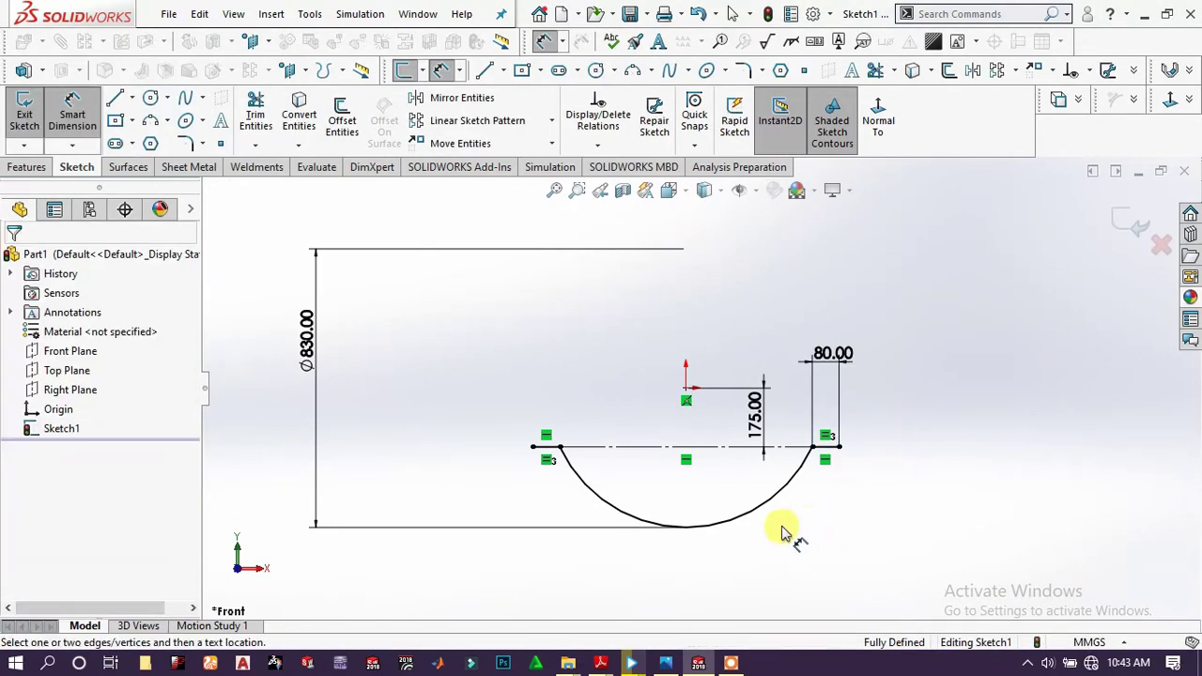
Offset the arc and both horizontal end lines 15 mm toward the inside of the arc, leaving out the construction chord.
{"action": "scroll", "coordinate": [692, 510], "scroll_direction": "down", "scroll_amount": 1}
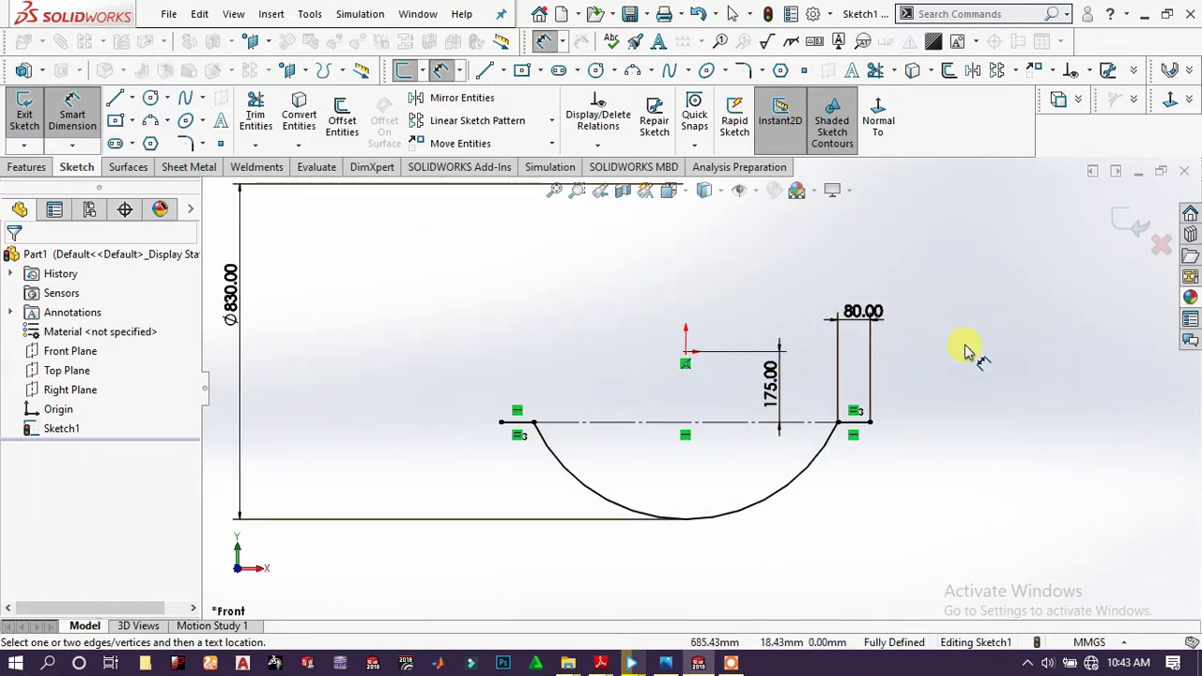
{"action": "left_click", "coordinate": [75, 120]}
{"action": "mouse_move", "coordinate": [973, 347]}
{"action": "left_mouse_down"}
{"action": "mouse_move", "coordinate": [508, 540]}
{"action": "mouse_move", "coordinate": [379, 542]}
{"action": "left_mouse_up"}
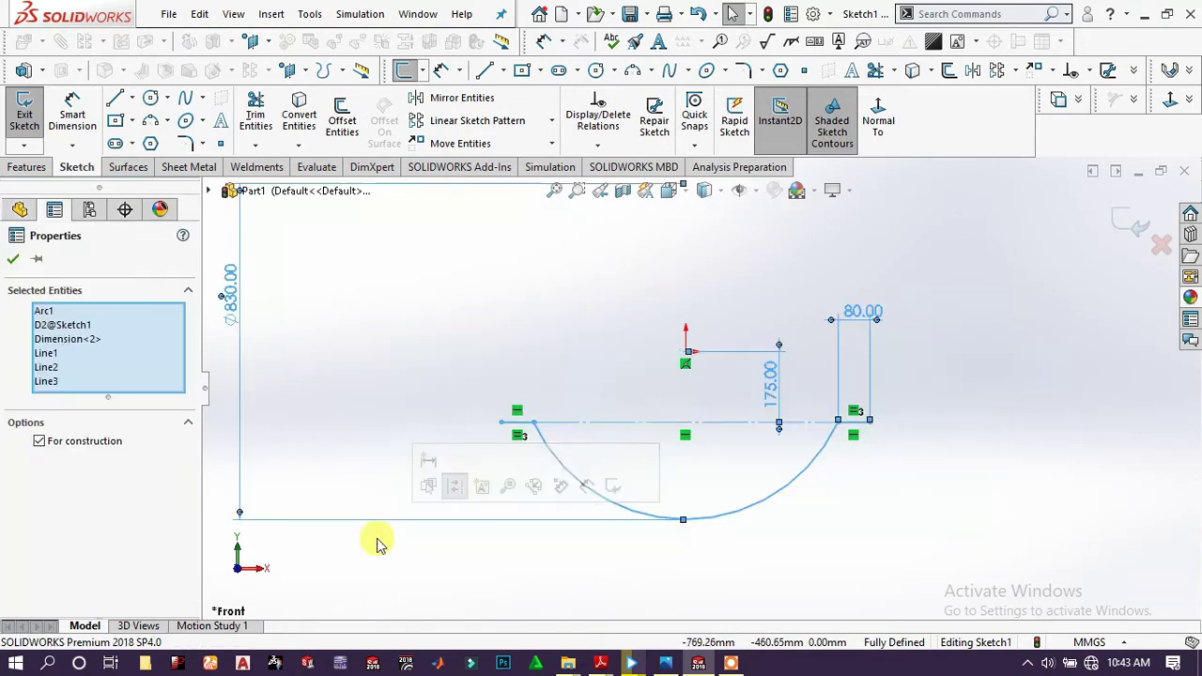
{"action": "left_click", "coordinate": [644, 424], "text": "ctrl"}
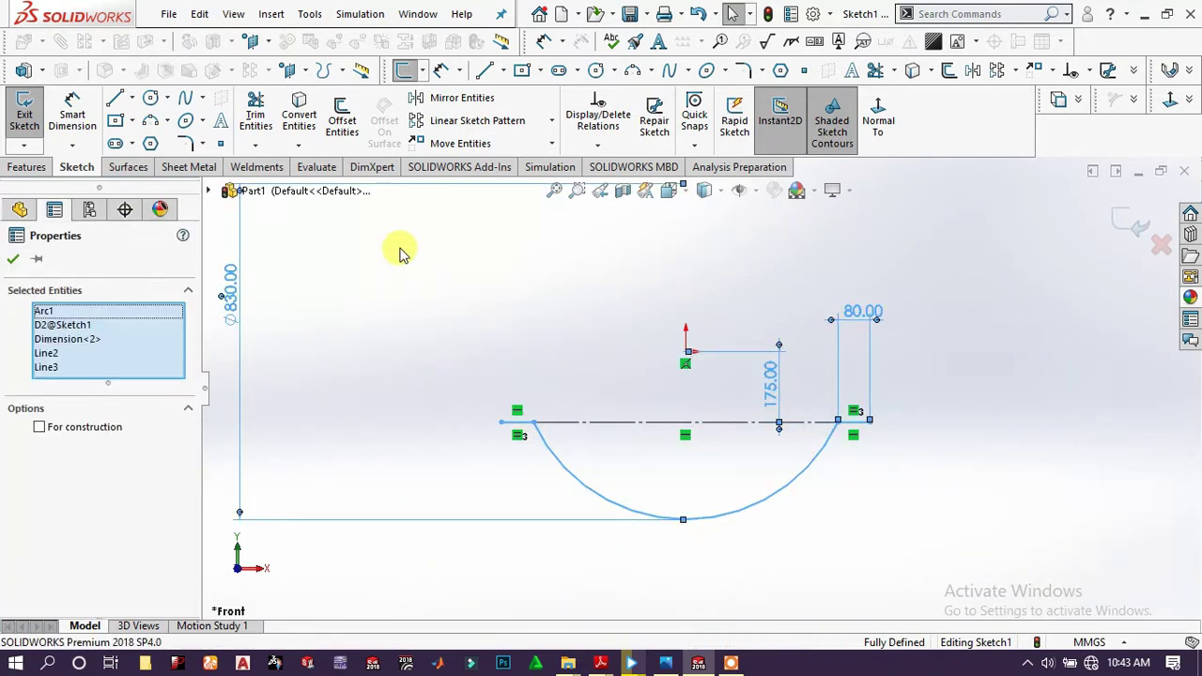
{"action": "left_click", "coordinate": [455, 524], "text": "ctrl"}
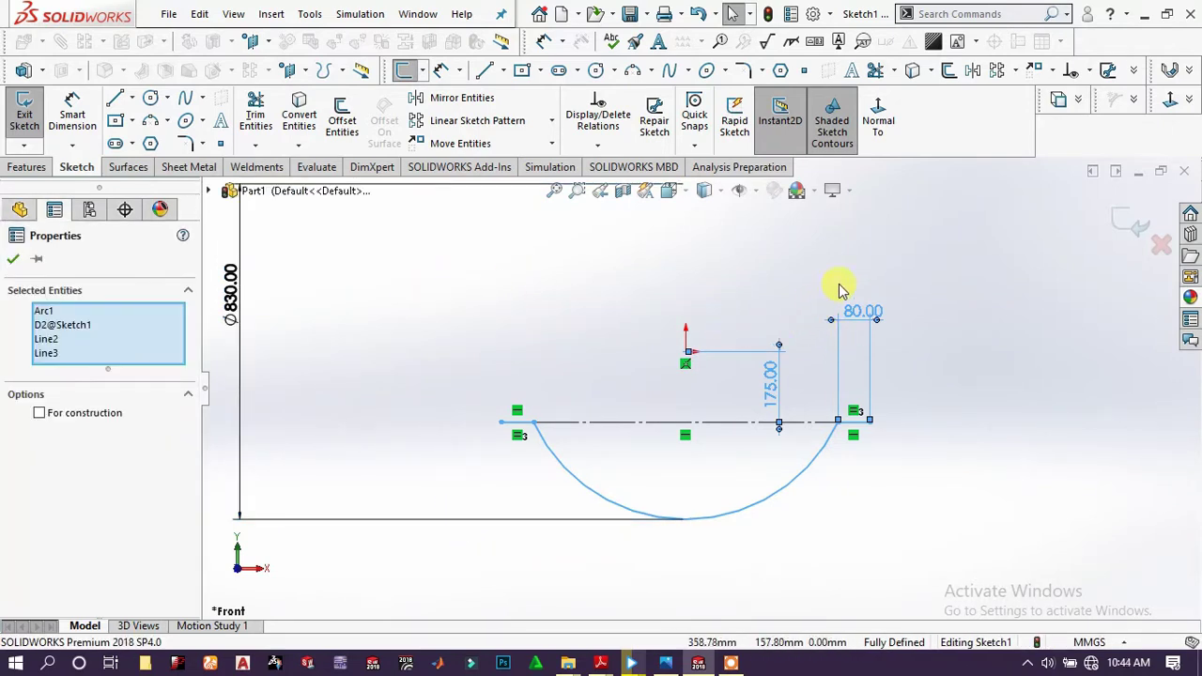
{"action": "left_click_drag", "start_coordinate": [928, 291], "coordinate": [720, 367], "text": "ctrl"}
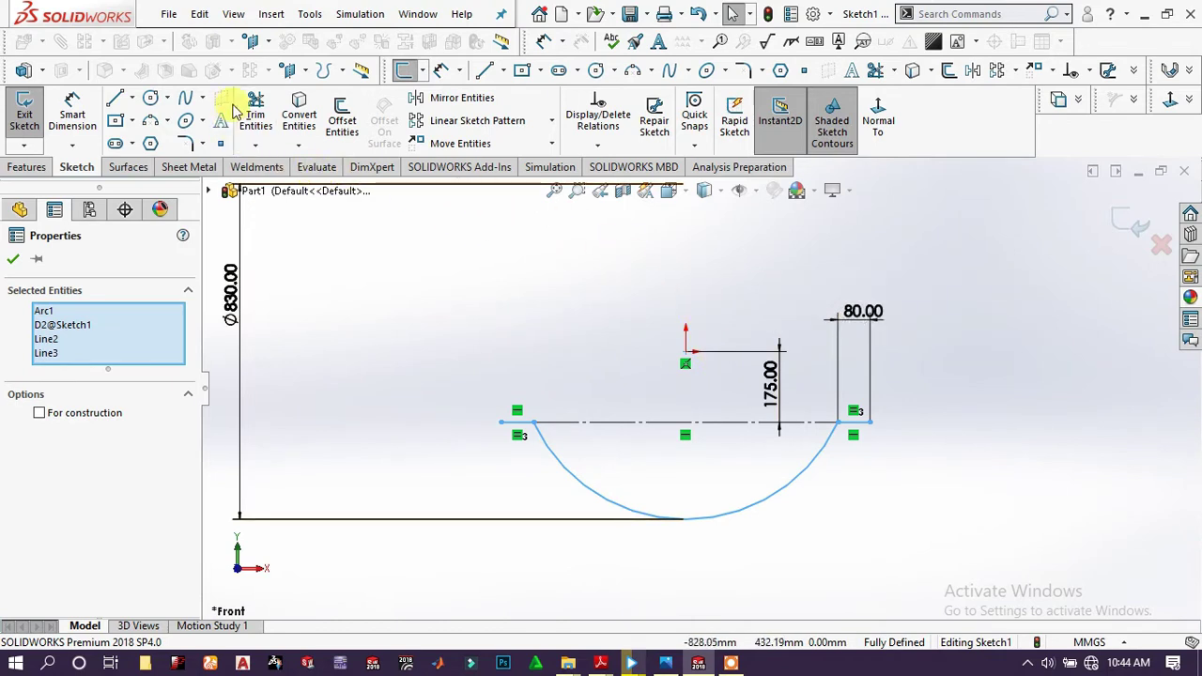
{"action": "left_click", "coordinate": [341, 127]}
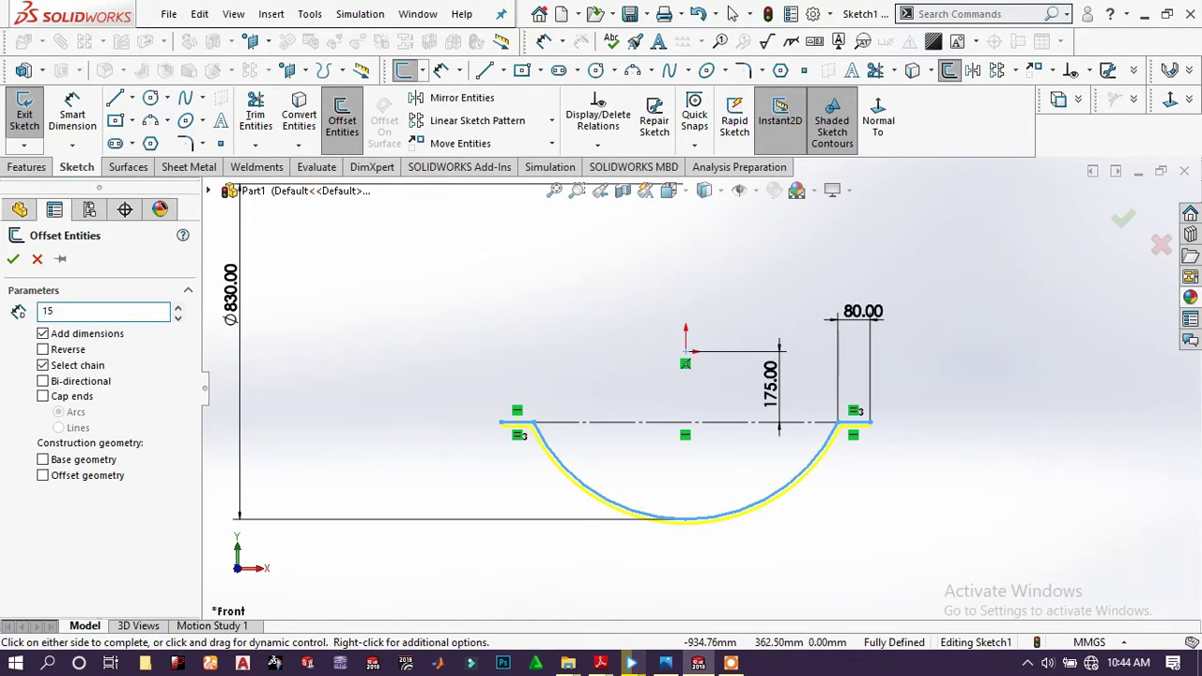
{"action": "type", "text": "15"}
{"action": "key", "text": "Return"}
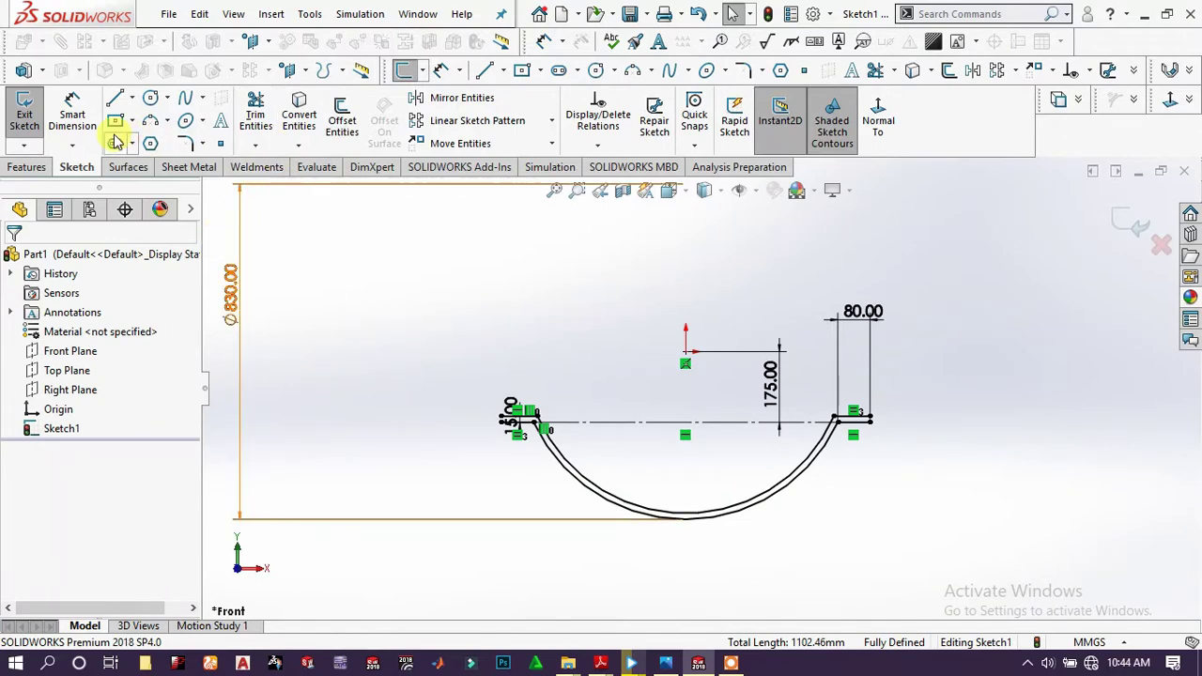
Close both open ends of the offset profile with 15 mm vertical lines between the outer endpoints.
{"action": "left_click", "coordinate": [115, 101]}
{"action": "scroll", "coordinate": [550, 416], "scroll_direction": "down", "scroll_amount": 5}
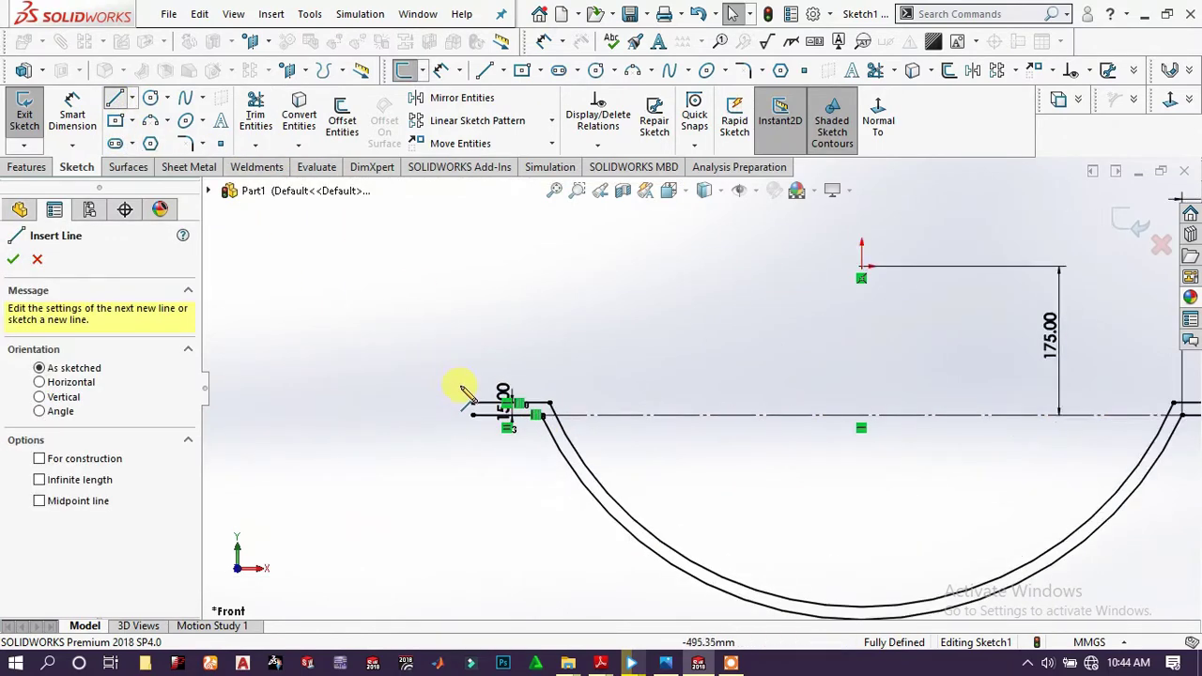
{"action": "left_click", "coordinate": [530, 421]}
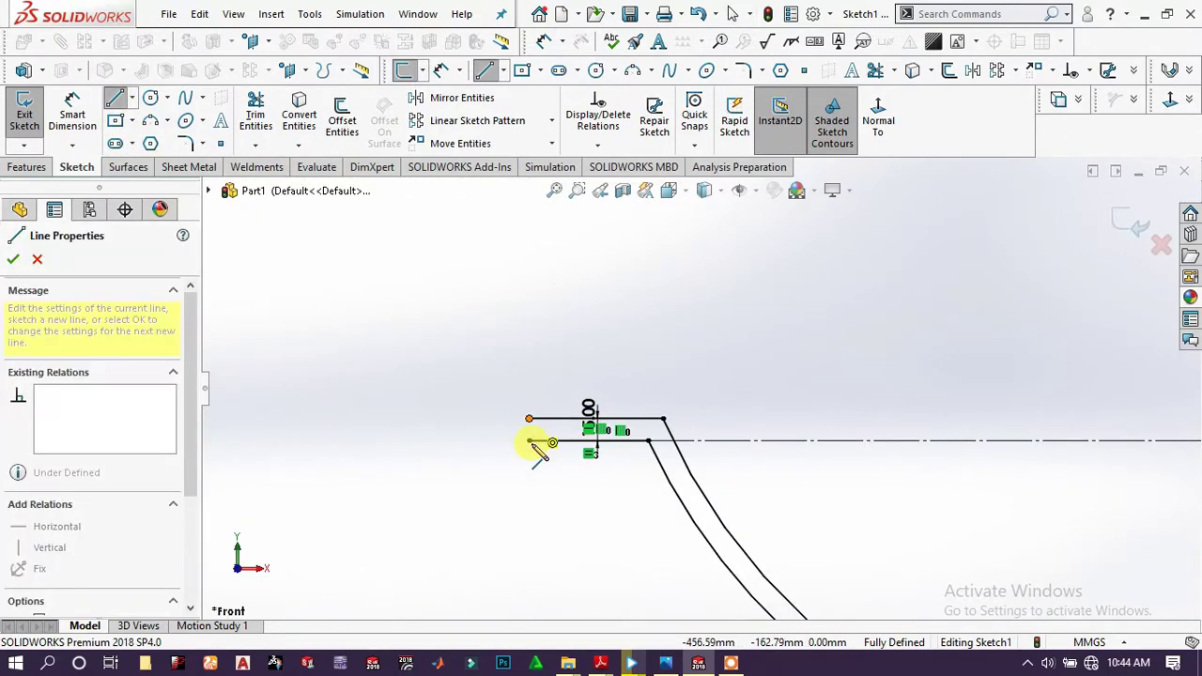
{"action": "scroll", "coordinate": [1089, 389], "scroll_direction": "up", "scroll_amount": 5}
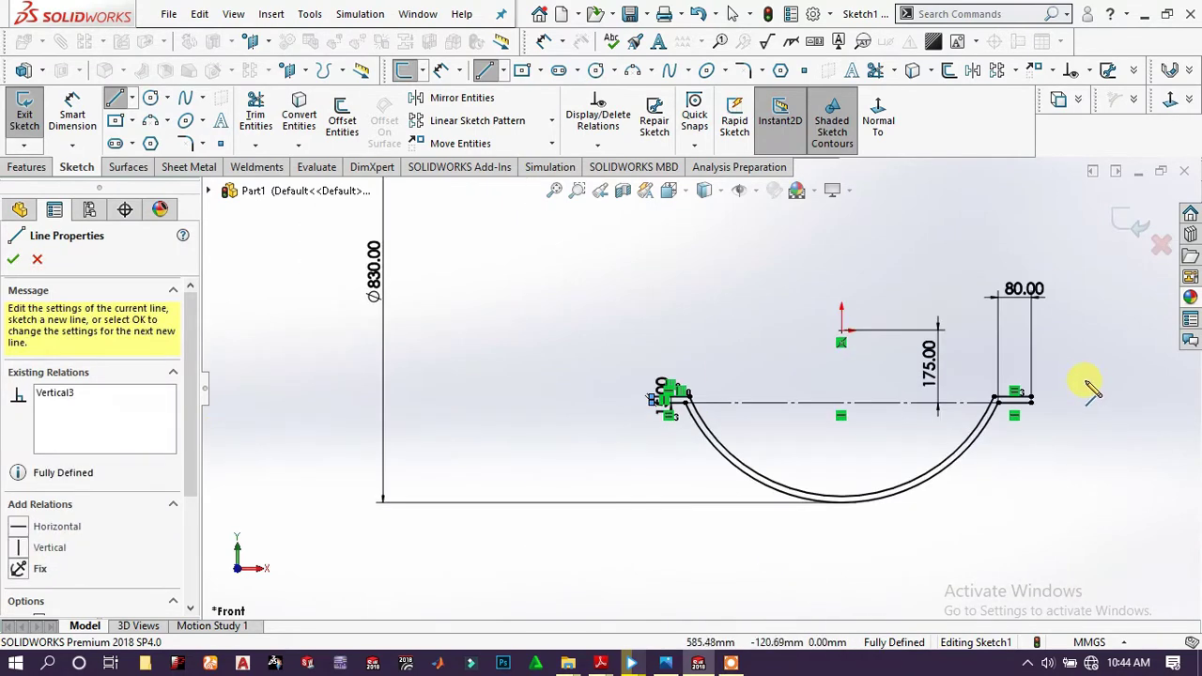
{"action": "scroll", "coordinate": [1025, 416], "scroll_direction": "down", "scroll_amount": 5}
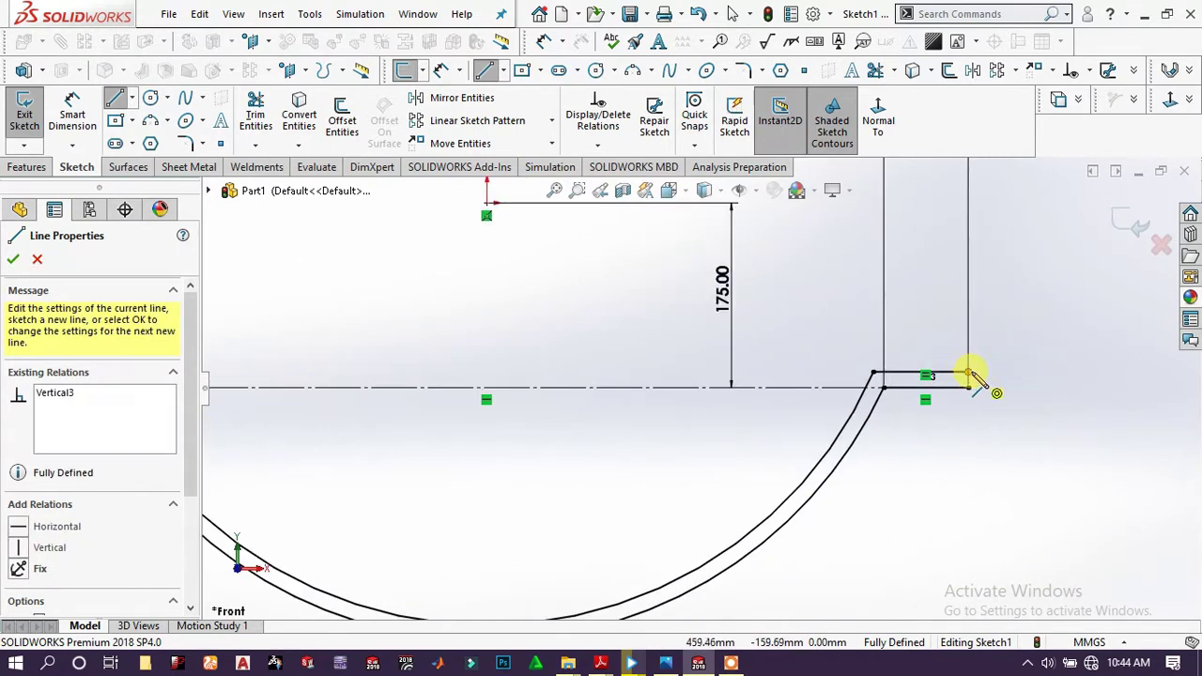
{"action": "left_click", "coordinate": [969, 373]}
{"action": "left_click", "coordinate": [968, 386]}
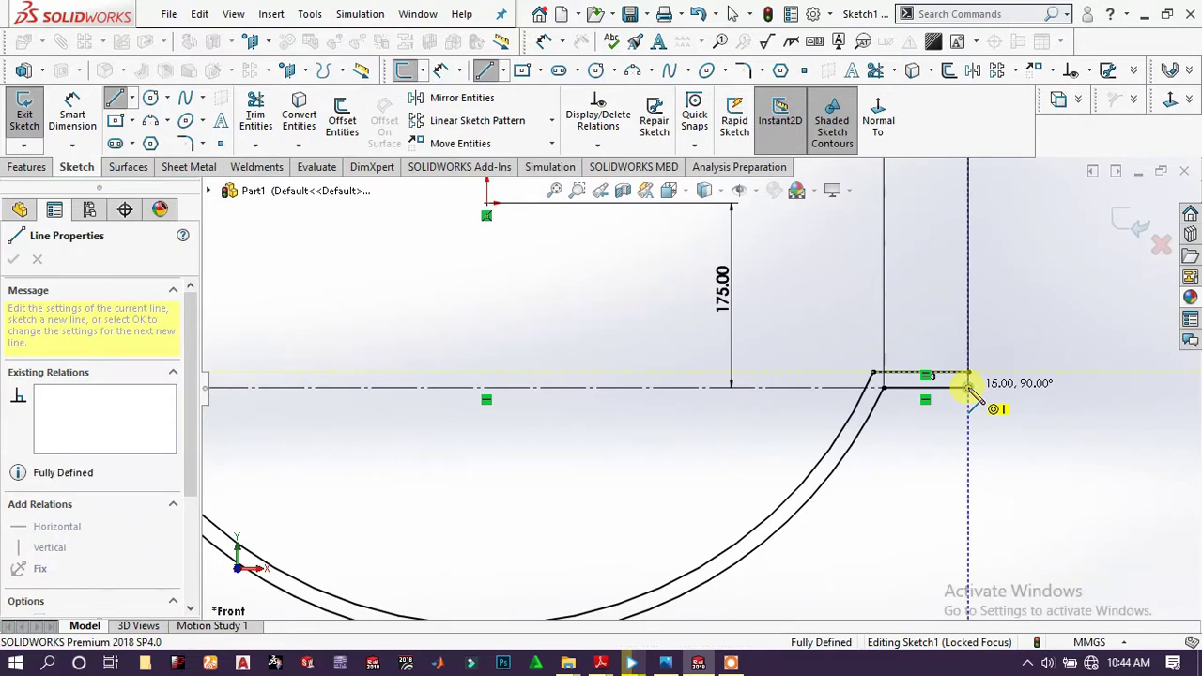
{"action": "left_click", "coordinate": [12, 259]}
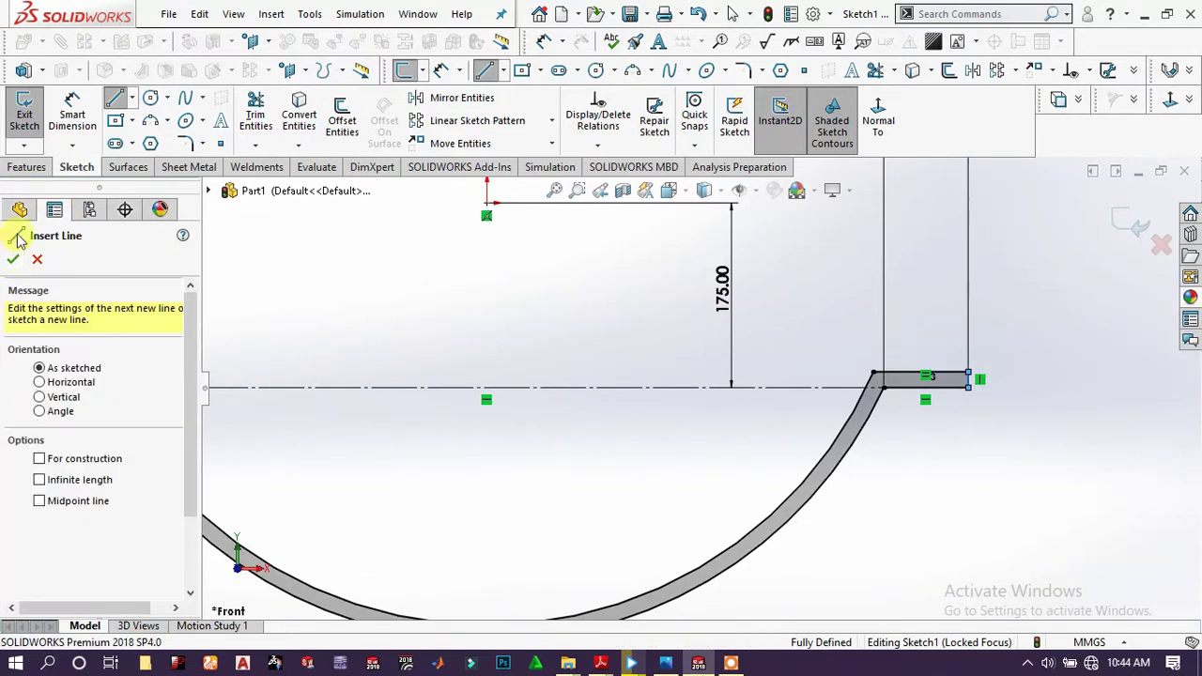
{"action": "left_click", "coordinate": [13, 259]}
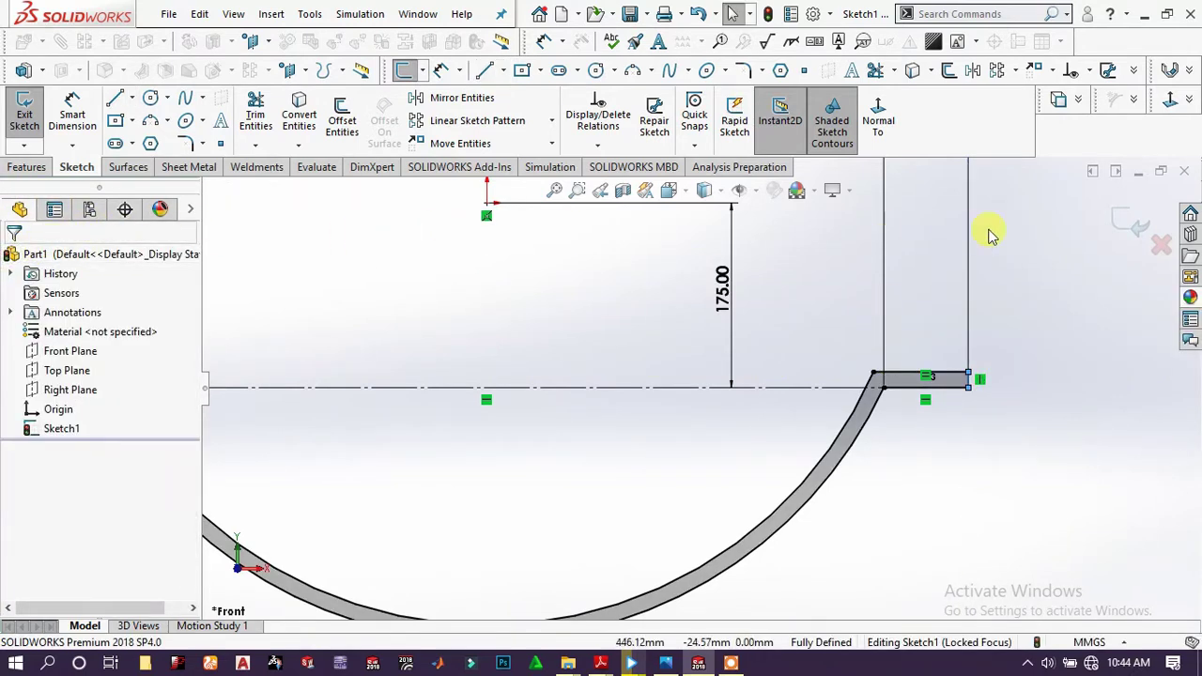
Extrude the closed profile as a boss with the Mid Plane end condition and a depth of 1150 mm.
{"action": "left_click", "coordinate": [28, 168]}
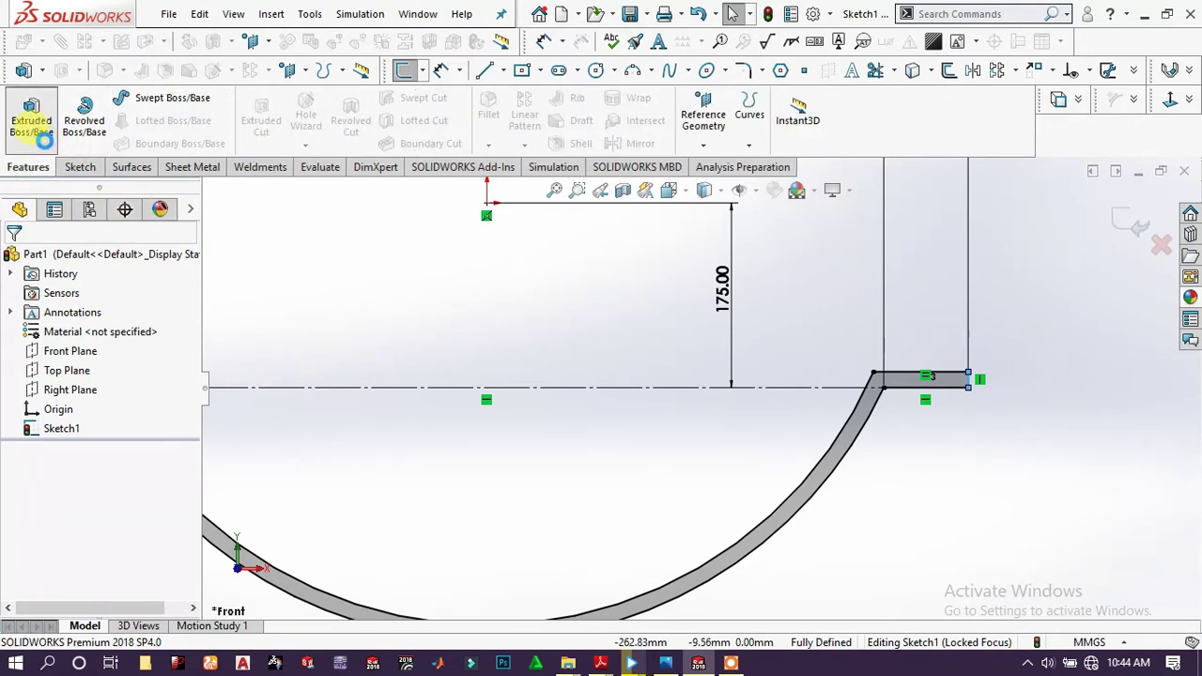
{"action": "left_click", "coordinate": [37, 141]}
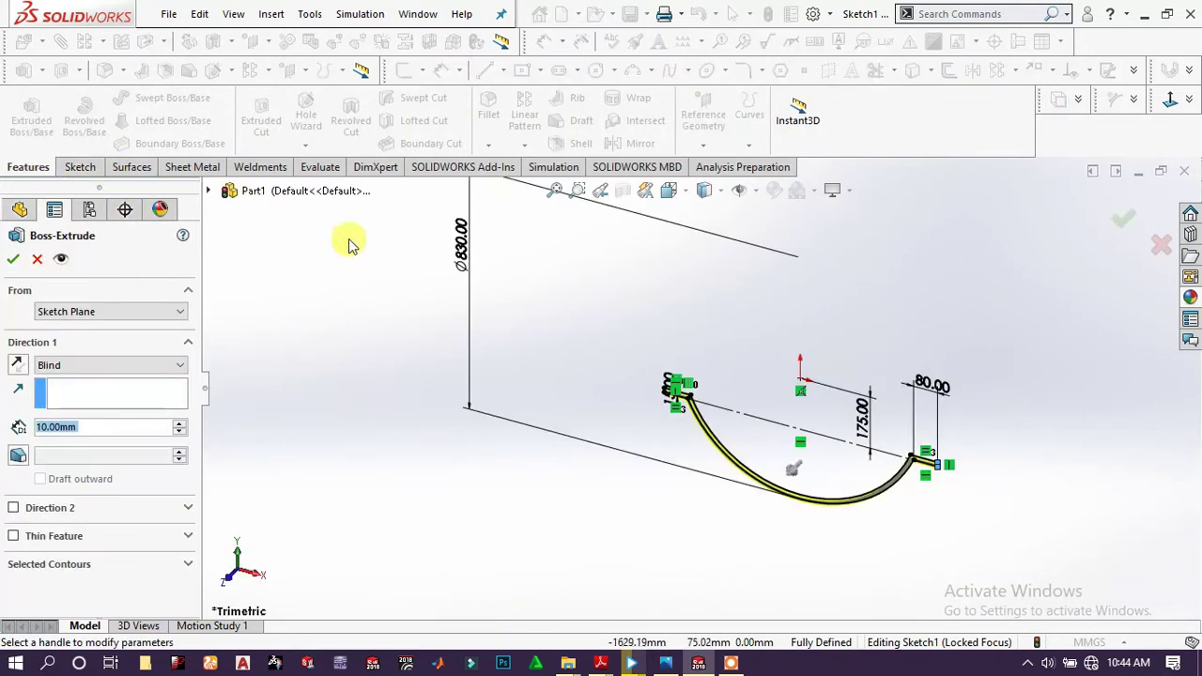
{"action": "left_click", "coordinate": [88, 364]}
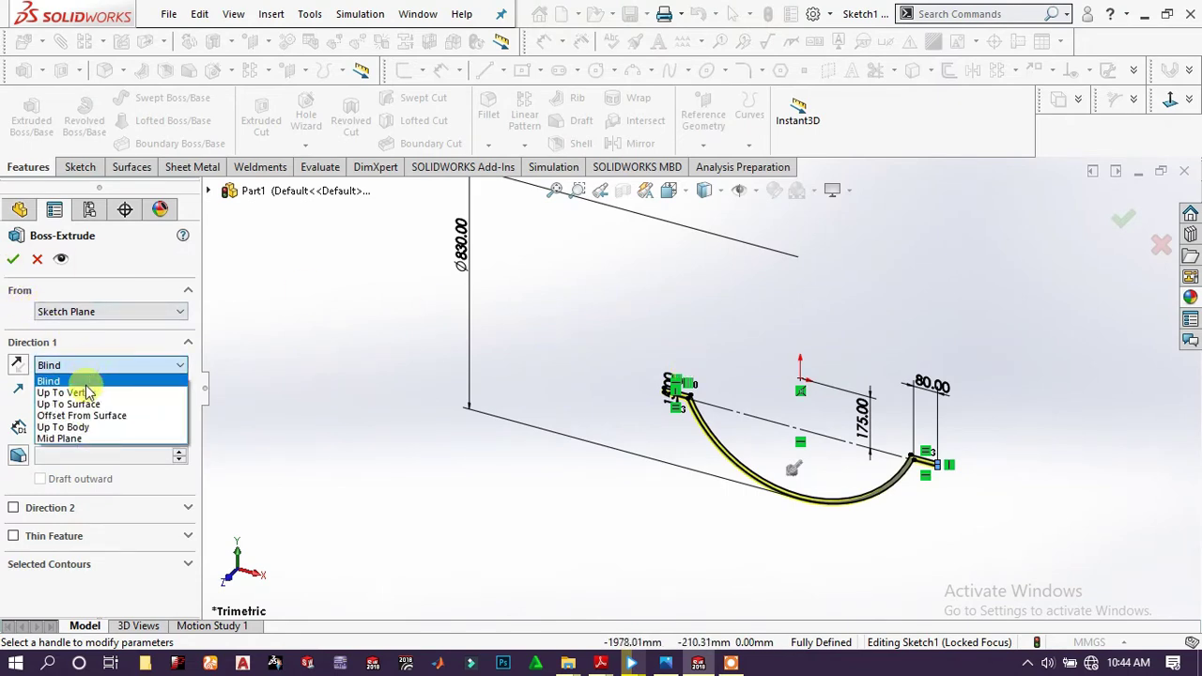
{"action": "left_click", "coordinate": [65, 438]}
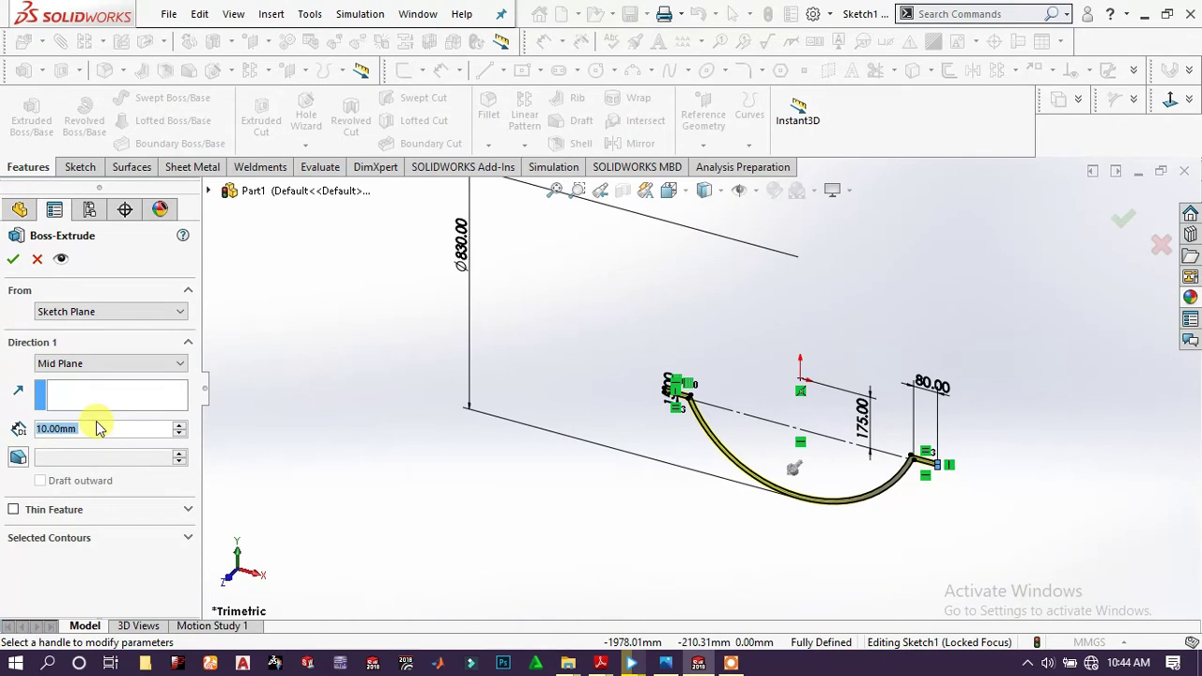
{"action": "type", "text": "1150"}
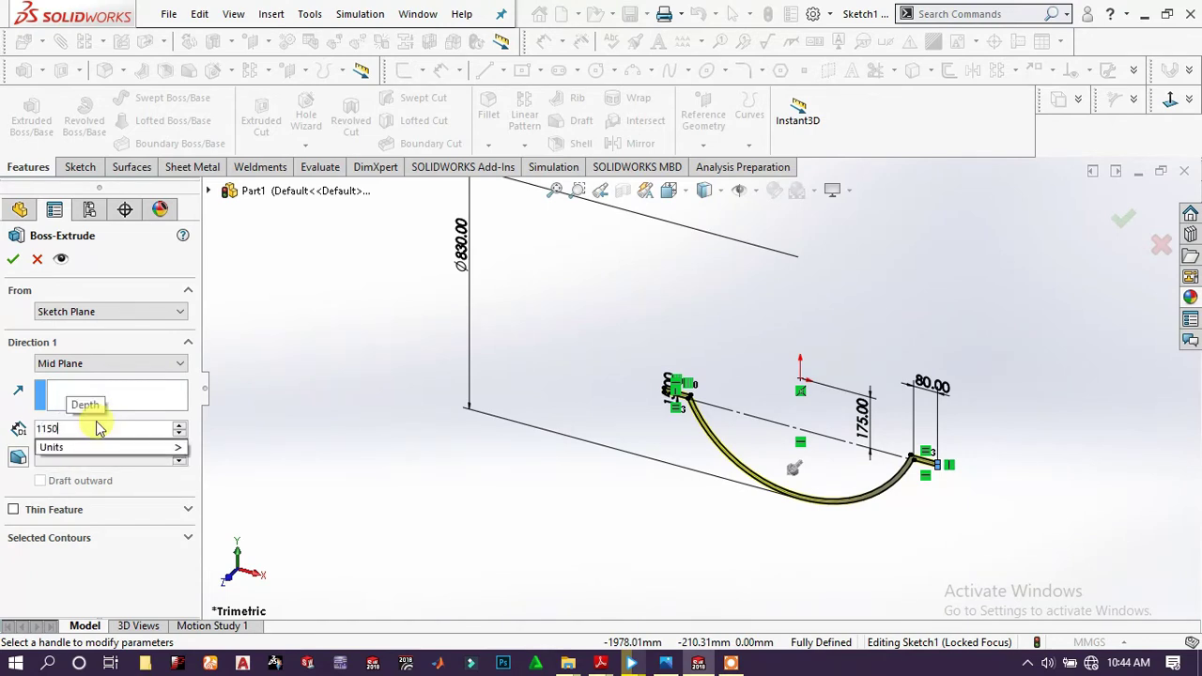
{"action": "key", "text": "Return"}
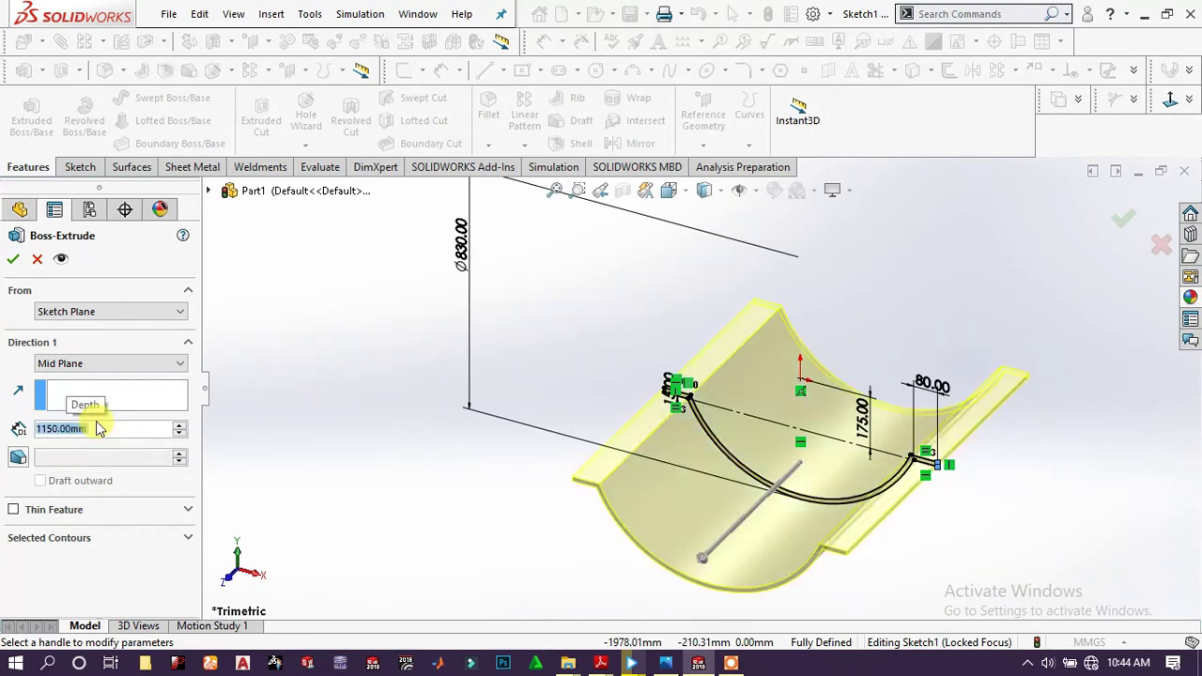
{"action": "left_click", "coordinate": [17, 256]}
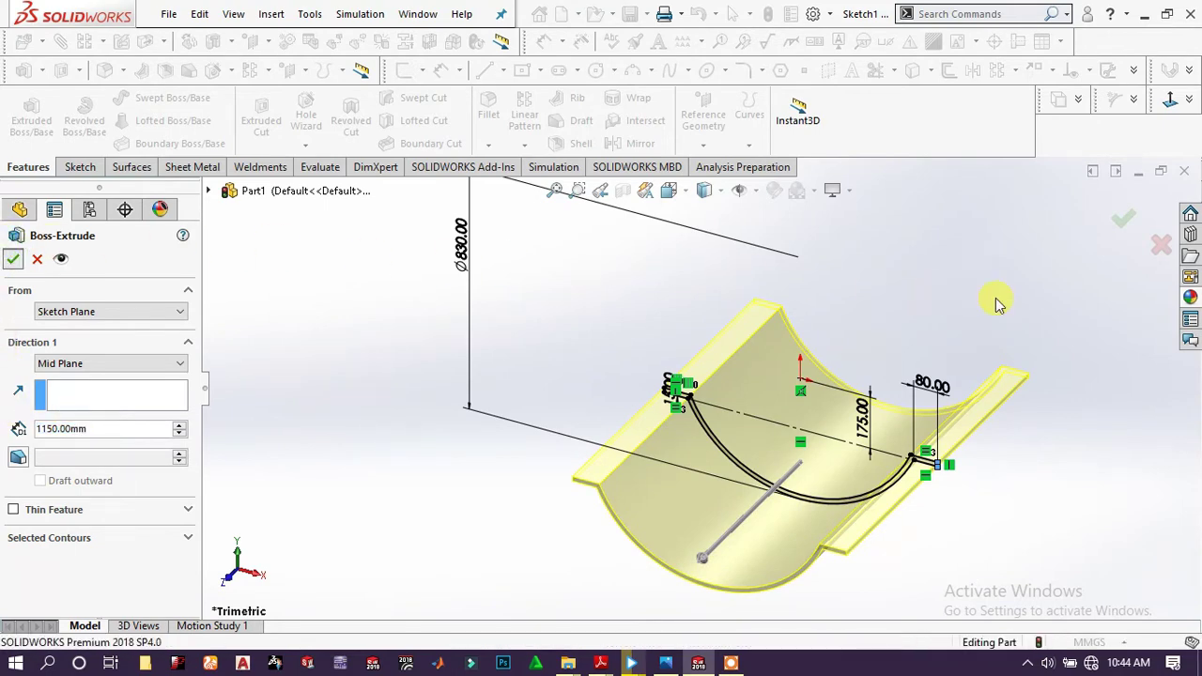
On the Top Plane, sketch a vertical centerpoint straight slot centred on the origin, about 238 mm between its arc centres.
{"action": "scroll", "coordinate": [792, 451], "scroll_direction": "up", "scroll_amount": 3}
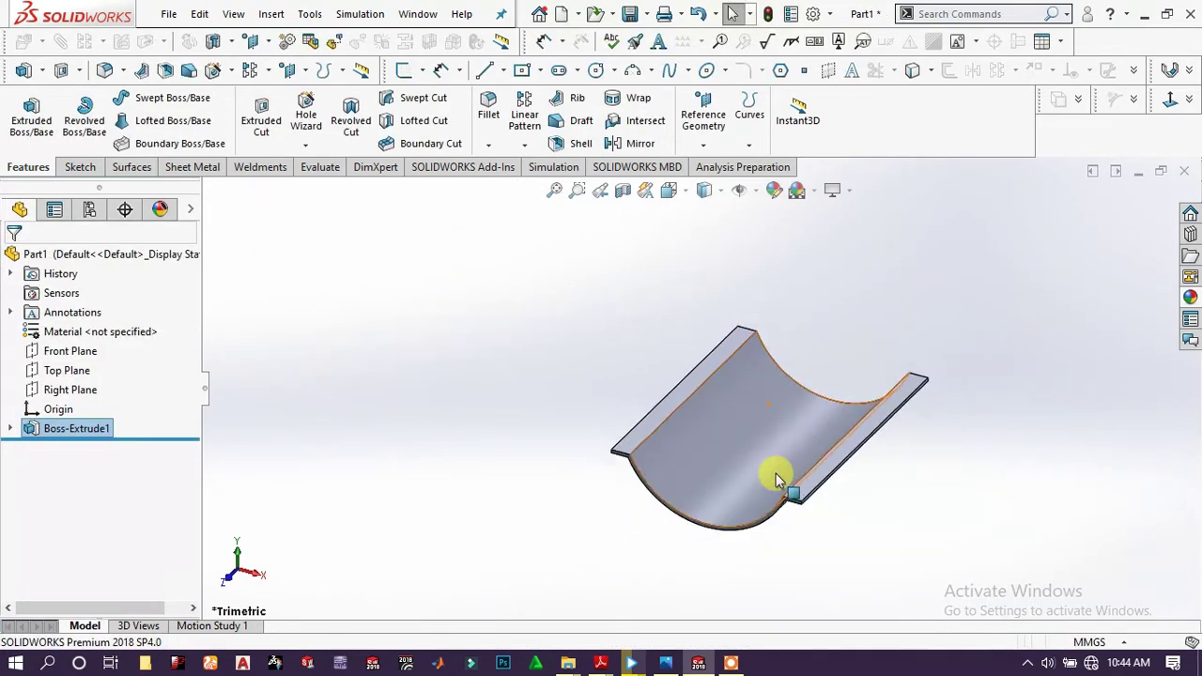
{"action": "left_click", "coordinate": [71, 371]}
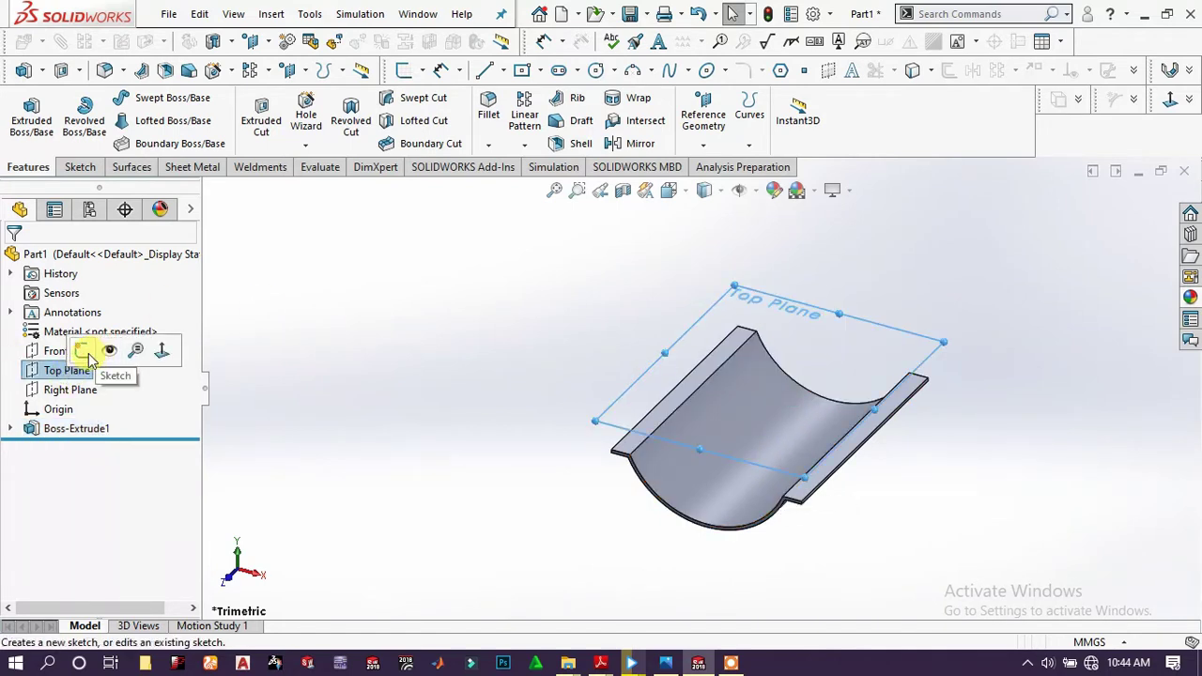
{"action": "left_click", "coordinate": [84, 351]}
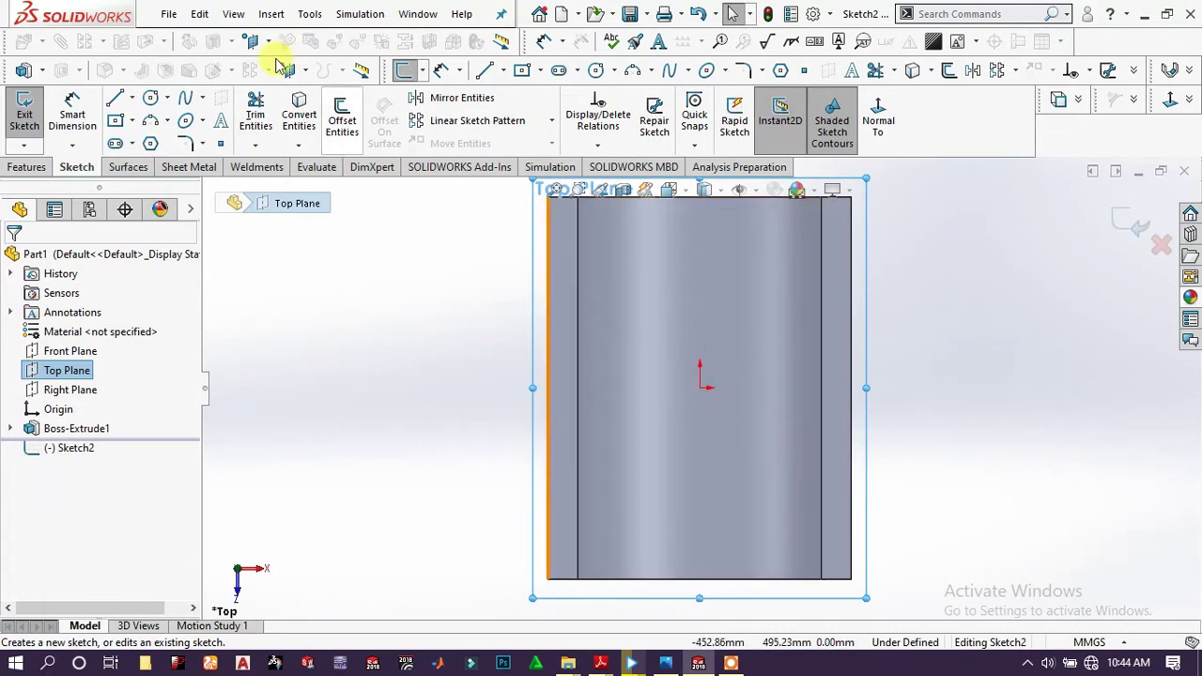
{"action": "left_click", "coordinate": [134, 146]}
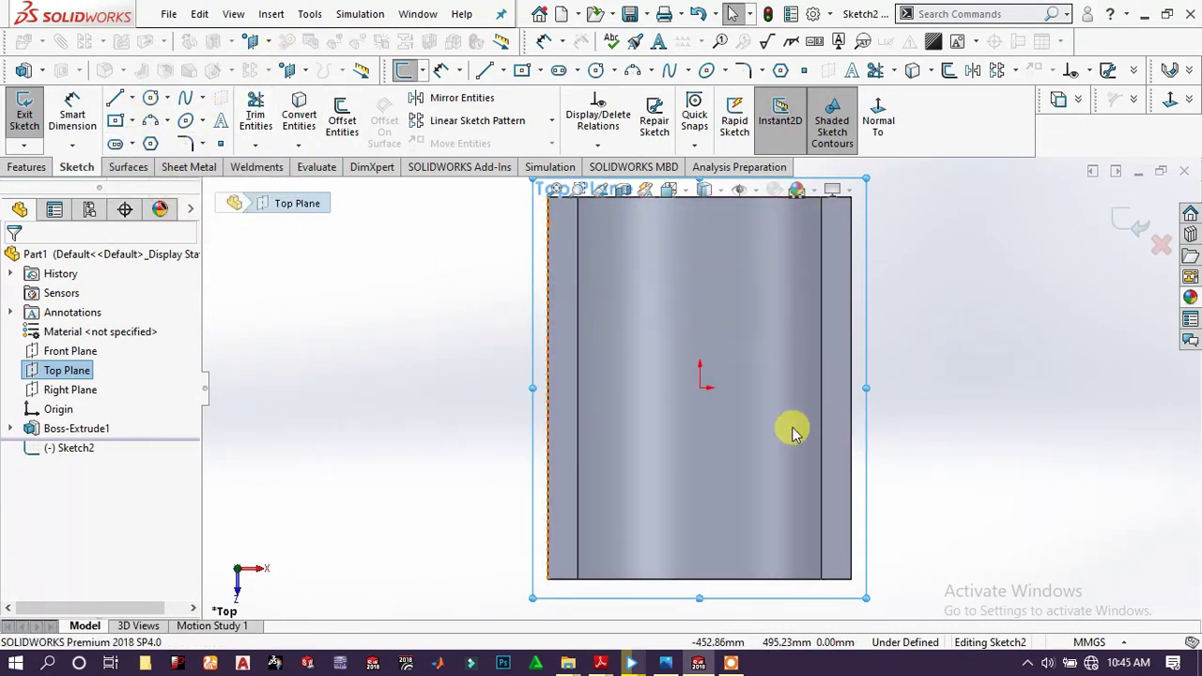
{"action": "left_click", "coordinate": [700, 387]}
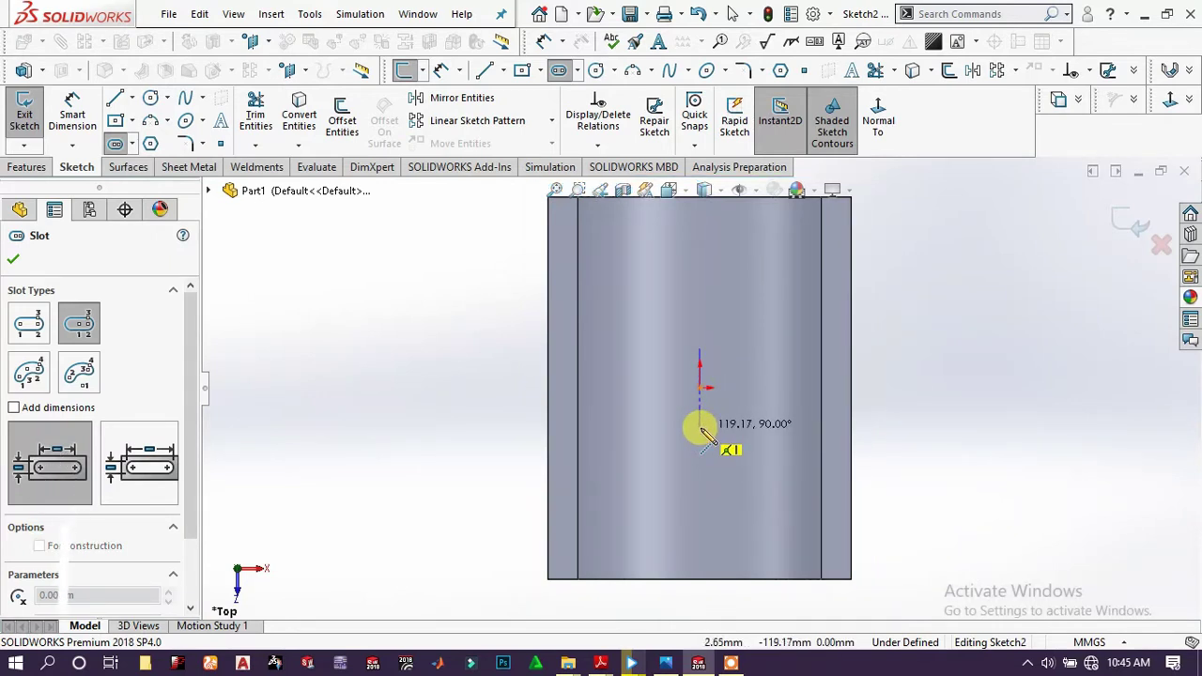
{"action": "left_click", "coordinate": [702, 429]}
{"action": "left_click", "coordinate": [720, 406]}
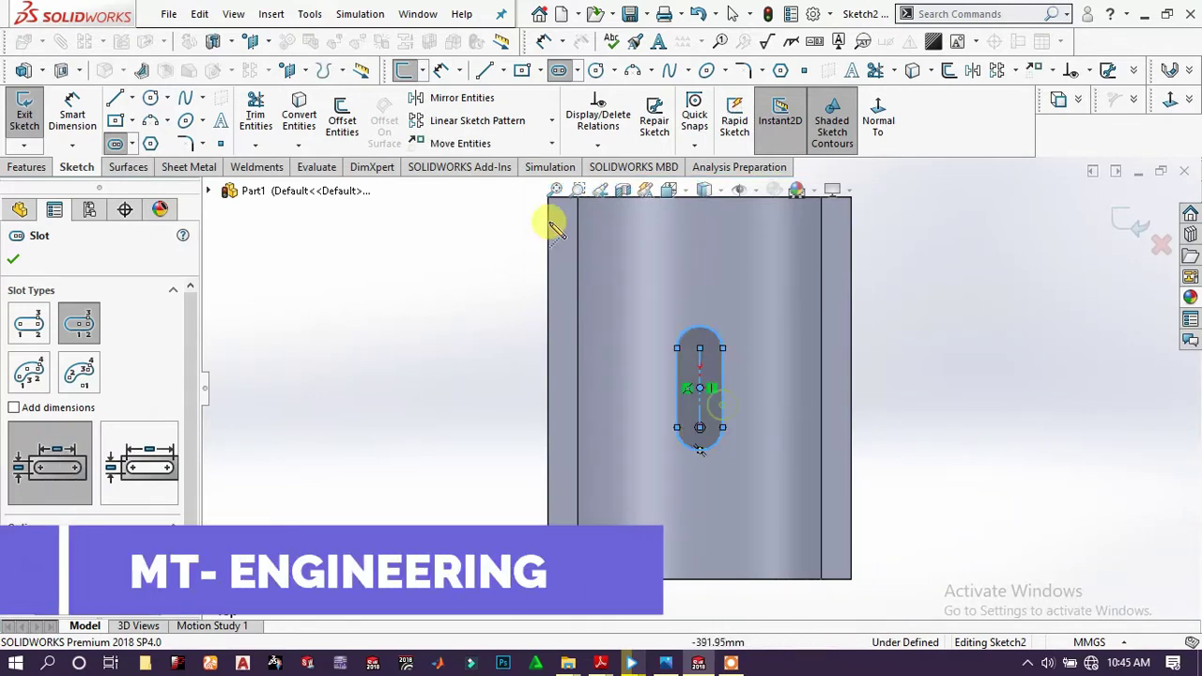
Dimension the straight side of the slot to 25 mm.
{"action": "left_click", "coordinate": [72, 113]}
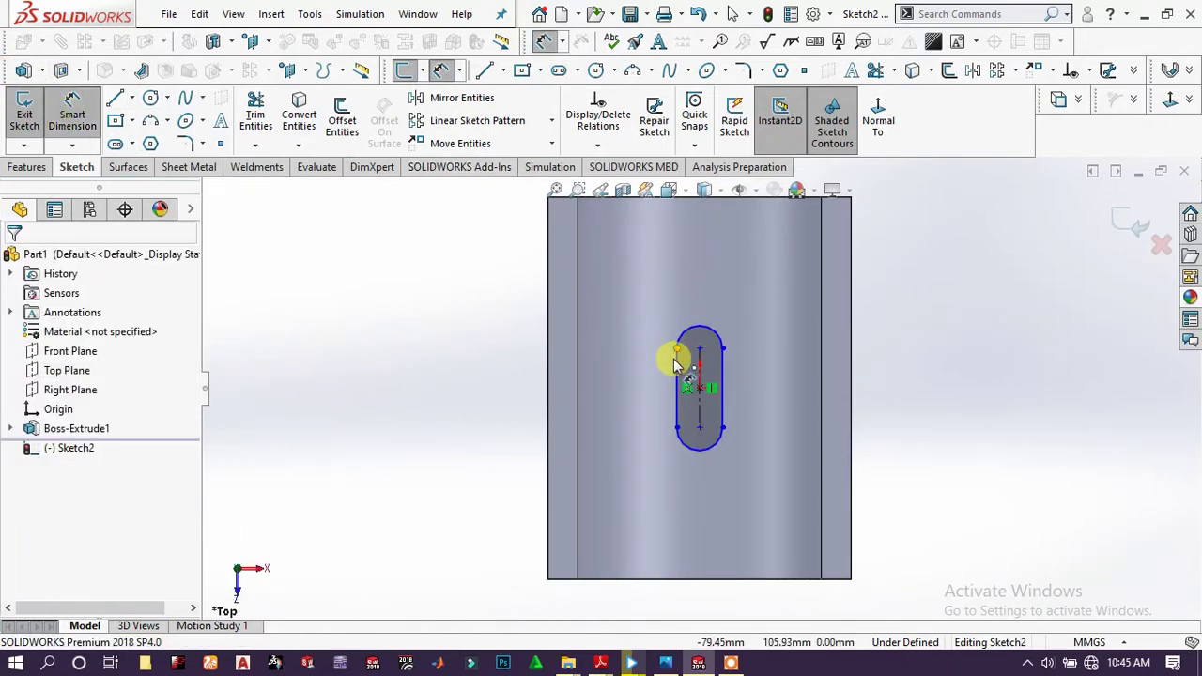
{"action": "left_click", "coordinate": [676, 372]}
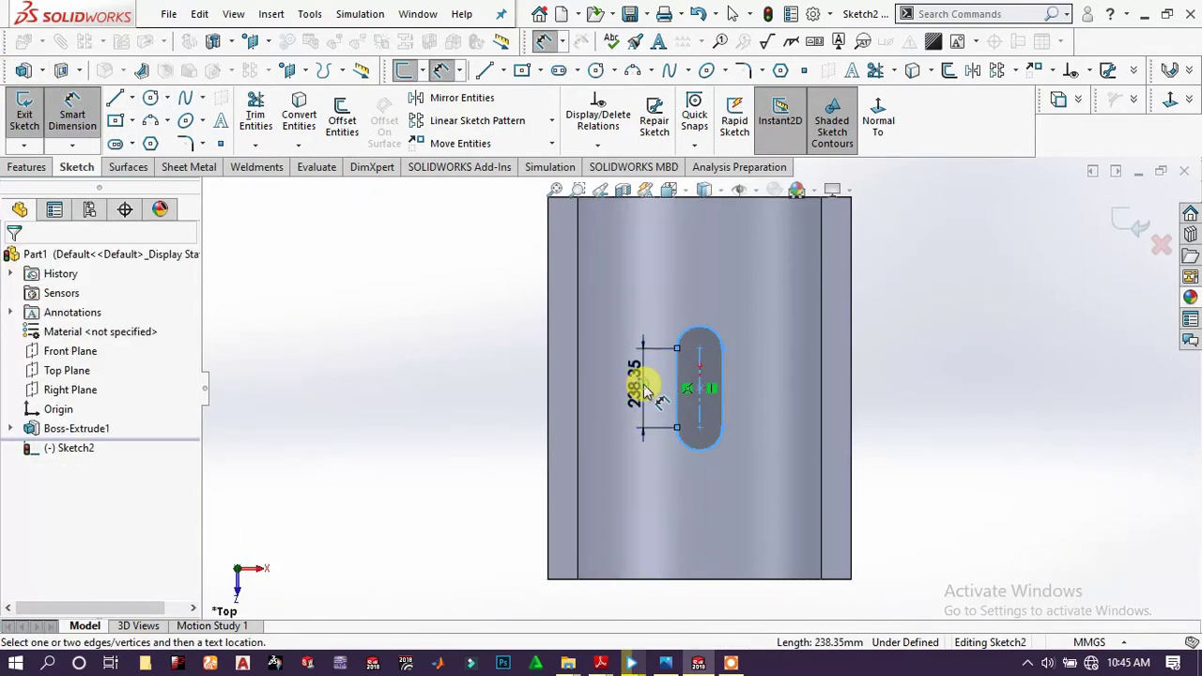
{"action": "left_click", "coordinate": [643, 386]}
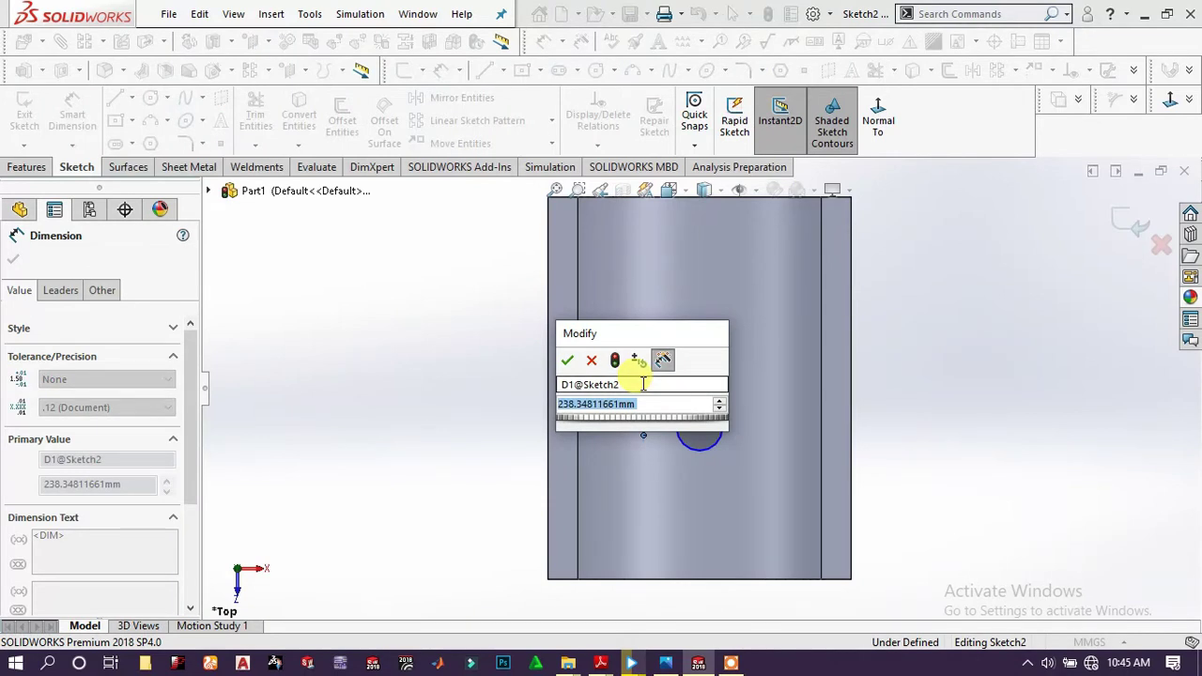
{"action": "type", "text": "25"}
{"action": "key", "text": "Return"}
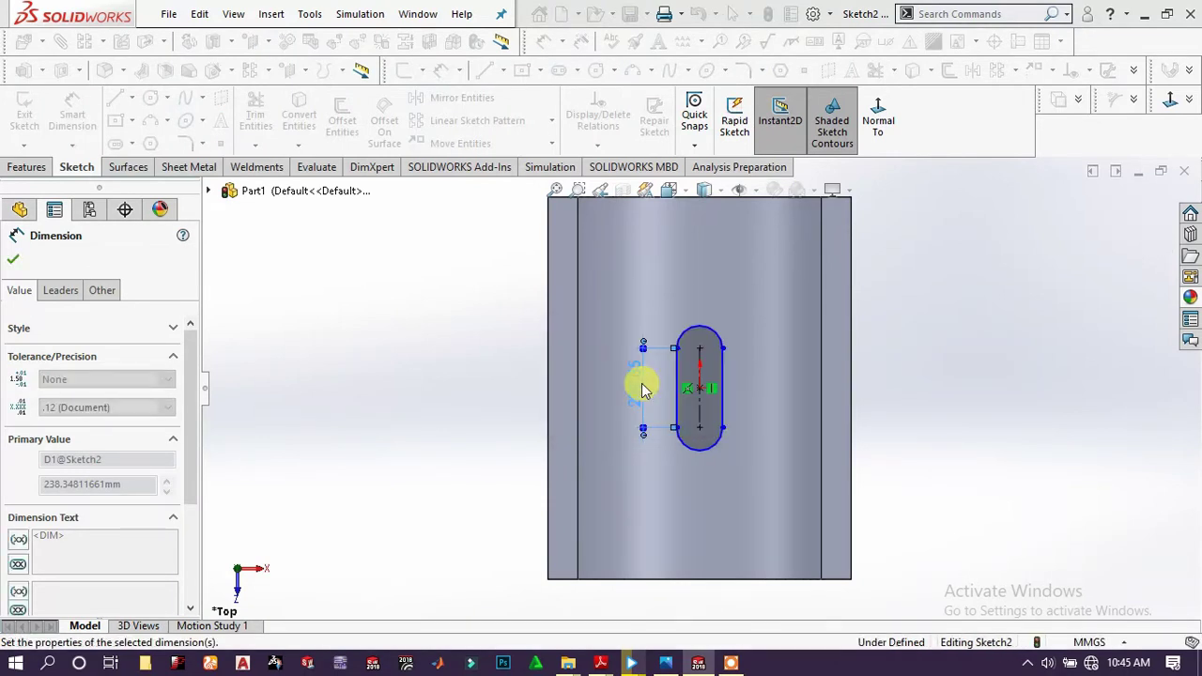
{"action": "scroll", "coordinate": [808, 380], "scroll_direction": "down", "scroll_amount": 3}
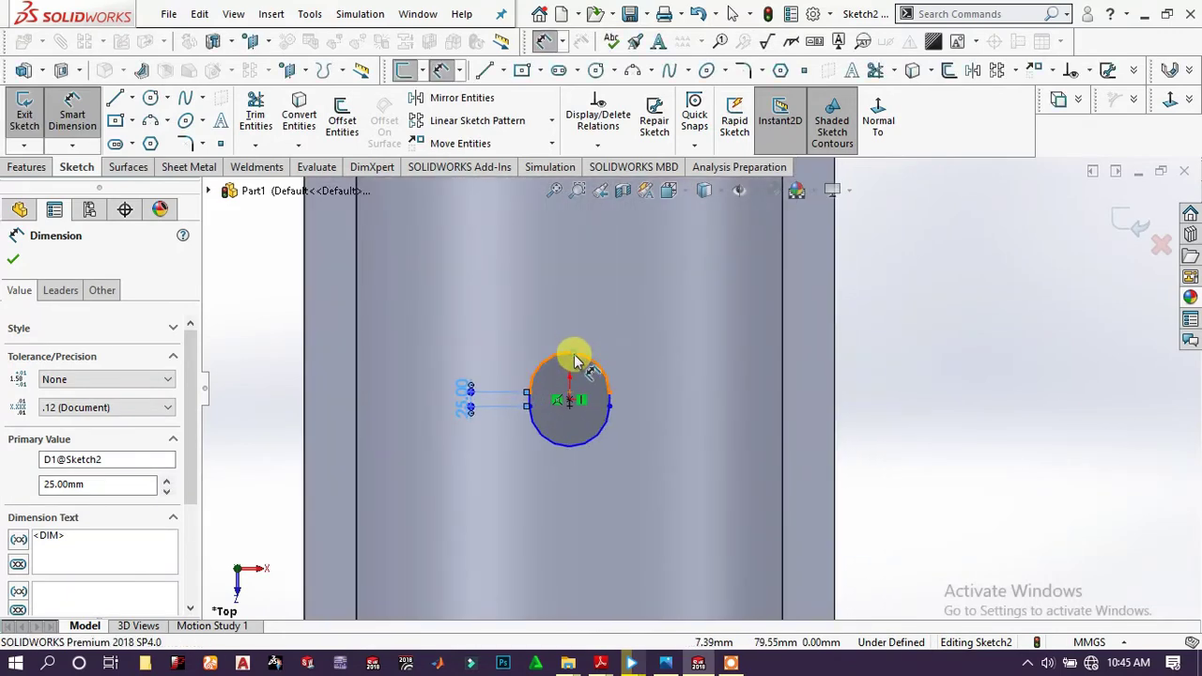
Dimension the slot's end arc to a 12 mm radius.
{"action": "left_click", "coordinate": [701, 364]}
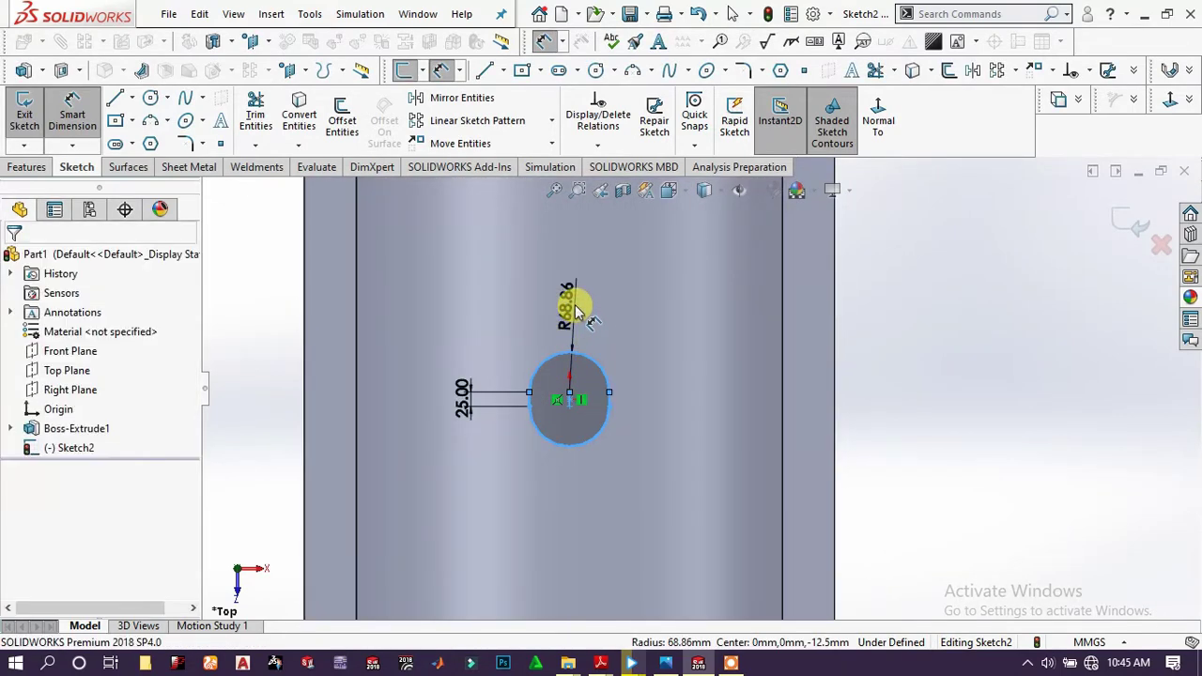
{"action": "left_click", "coordinate": [574, 311]}
{"action": "type", "text": "4"}
{"action": "key", "text": "Return"}
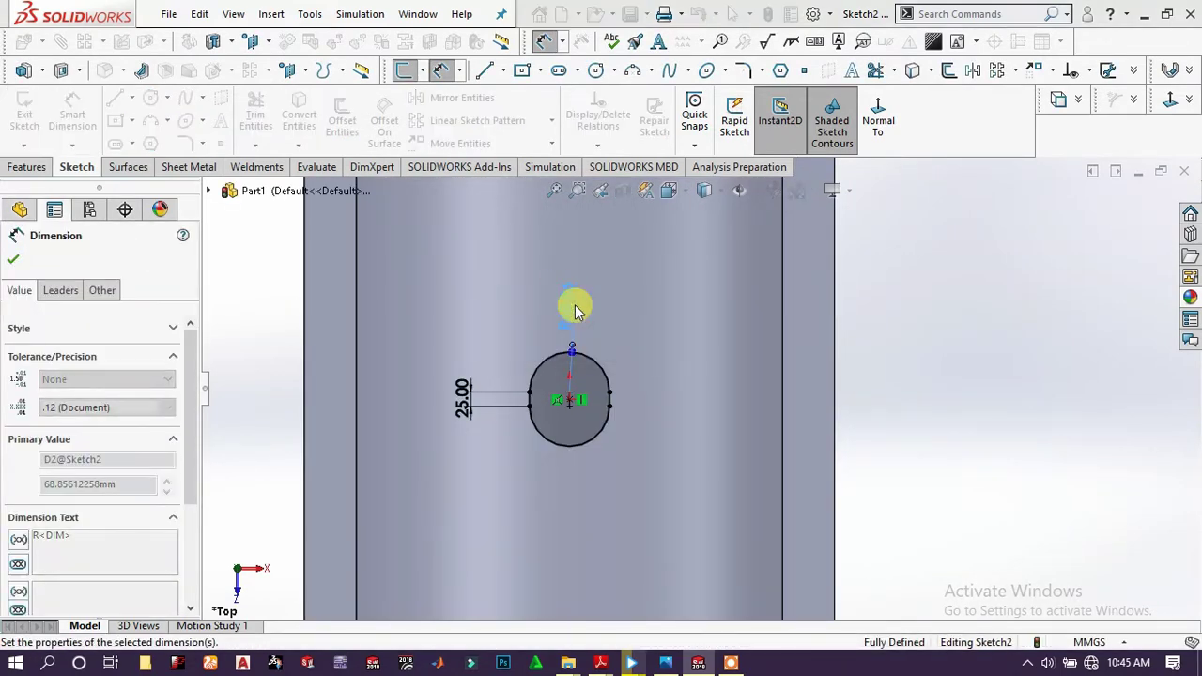
{"action": "scroll", "coordinate": [561, 399], "scroll_direction": "down", "scroll_amount": 3}
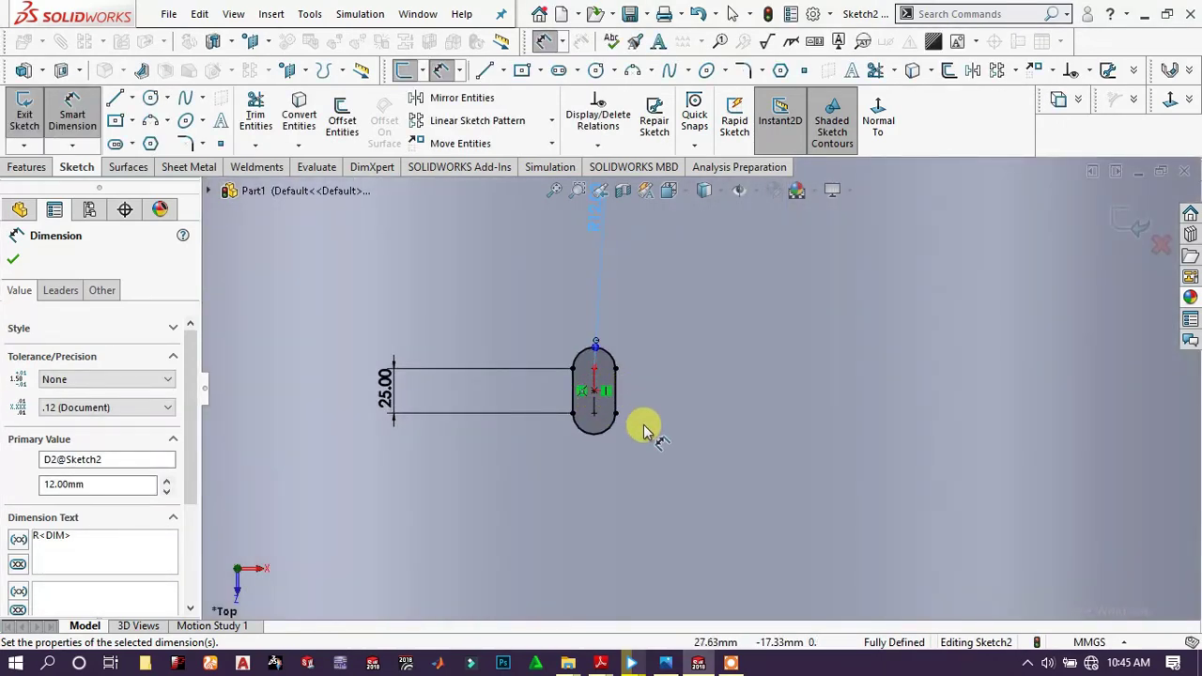
{"action": "scroll", "coordinate": [585, 409], "scroll_direction": "down", "scroll_amount": 5}
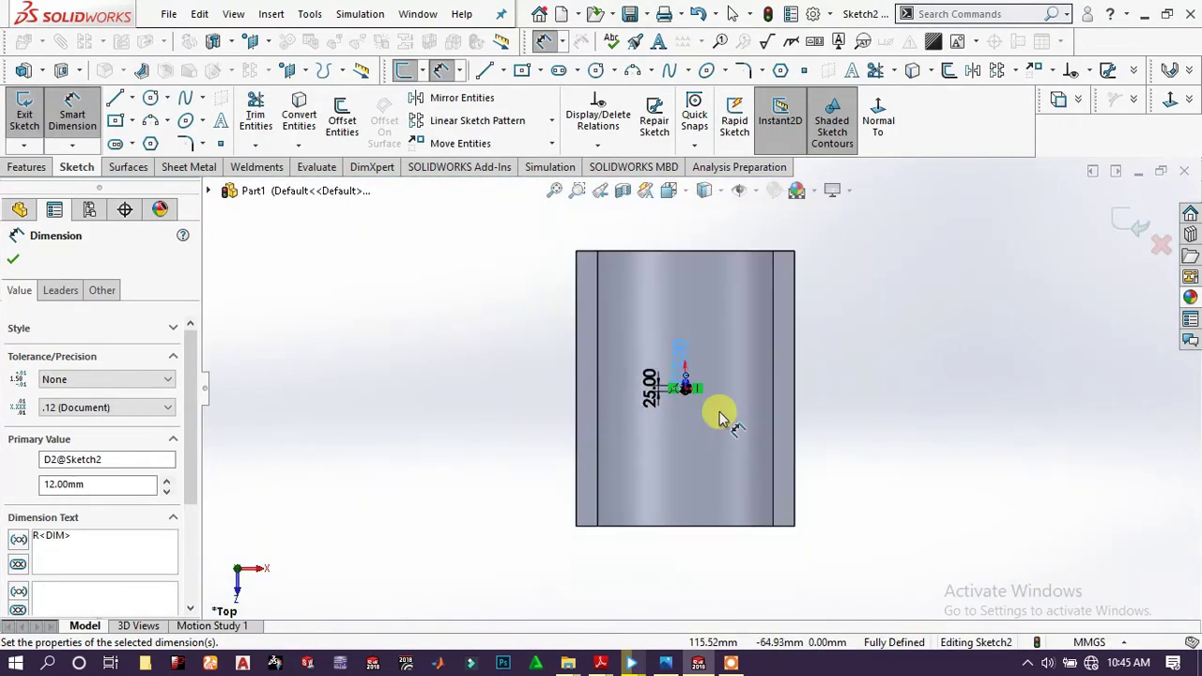
Cut the slot sketch through the trough with a Blind Extruded Cut 1150 mm deep.
{"action": "left_click", "coordinate": [593, 342]}
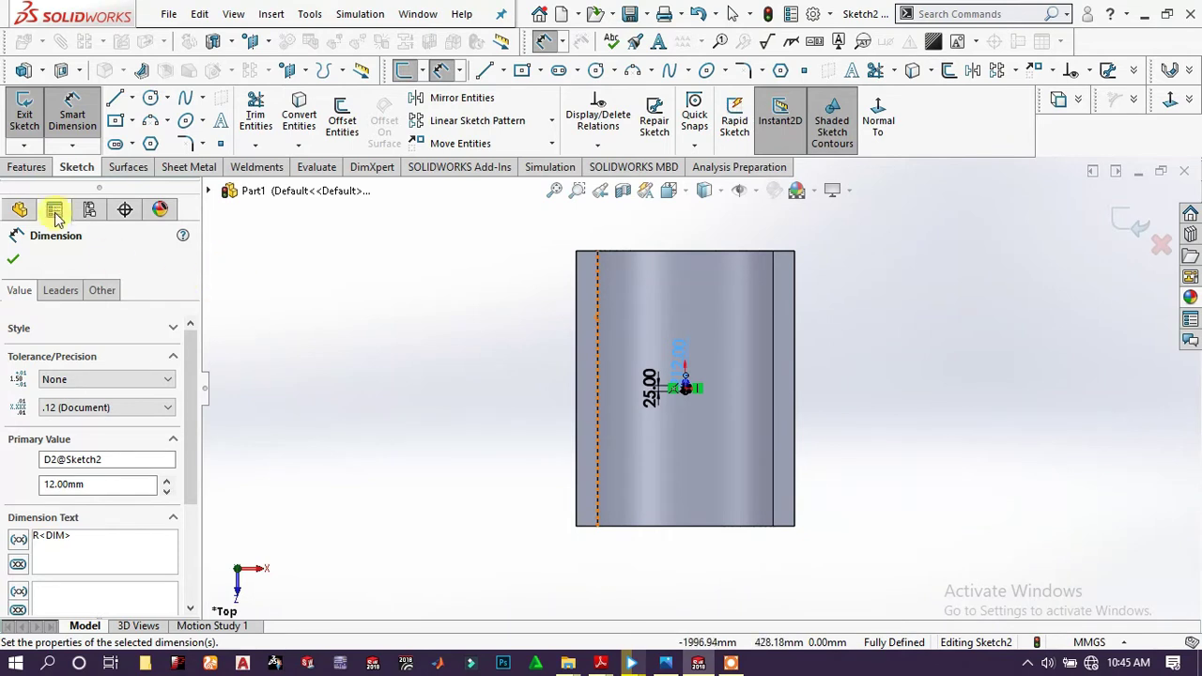
{"action": "left_click", "coordinate": [29, 170]}
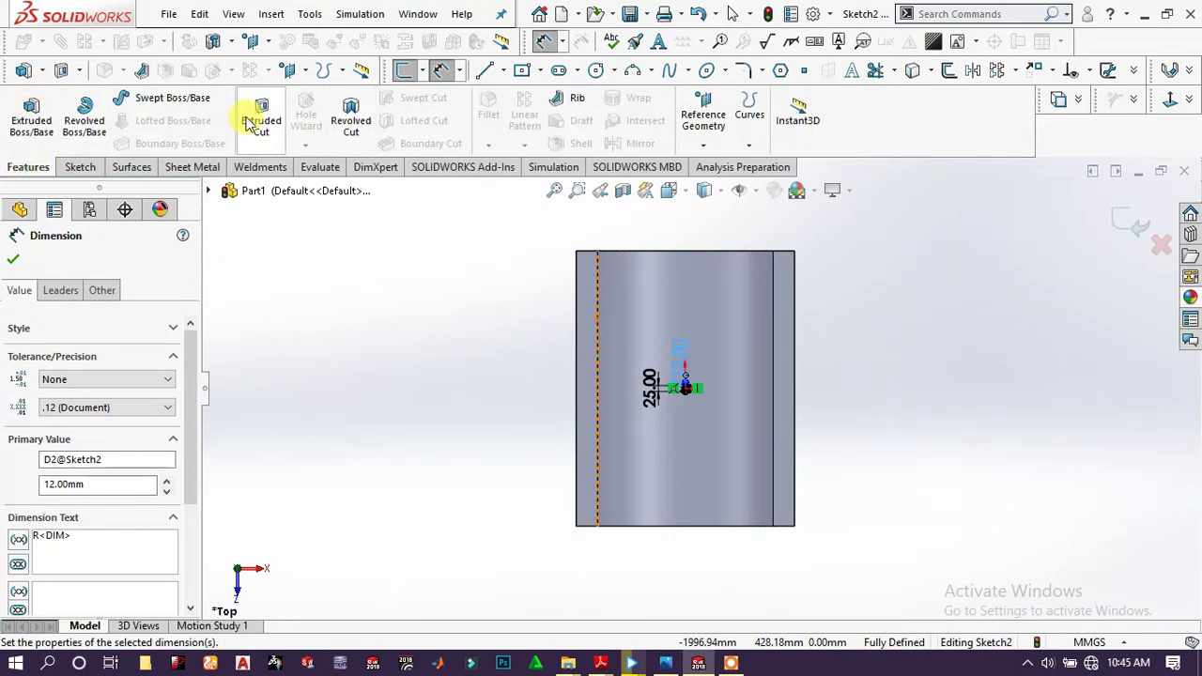
{"action": "left_click", "coordinate": [274, 149]}
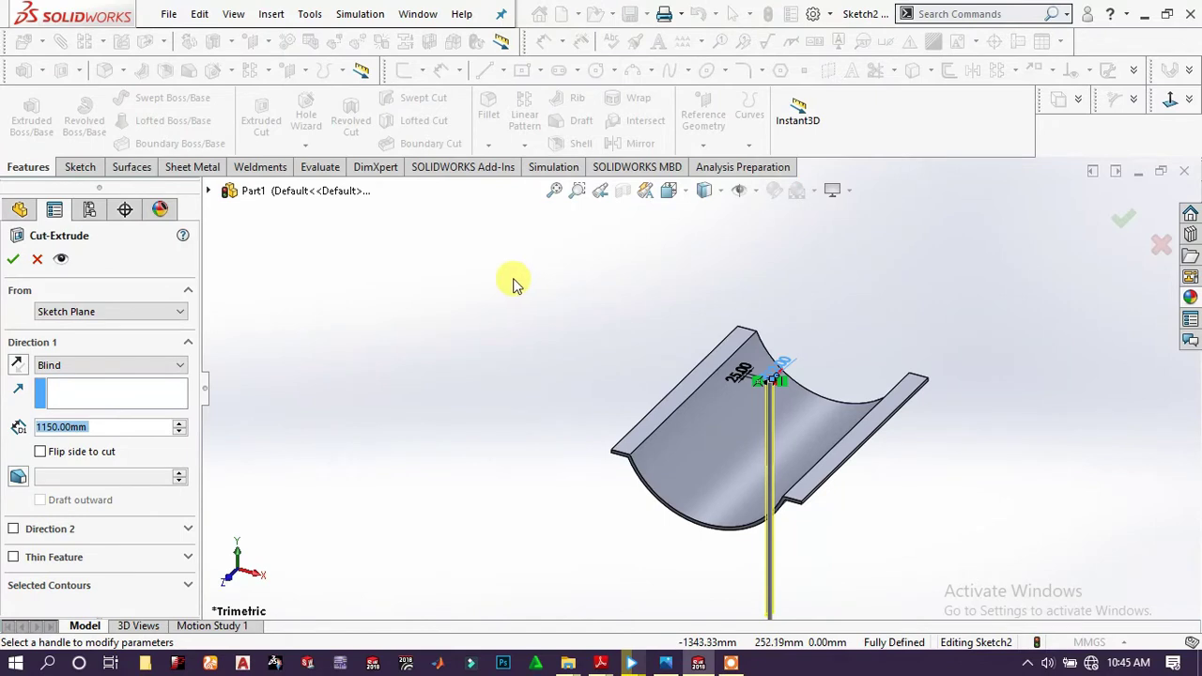
{"action": "left_click", "coordinate": [14, 261]}
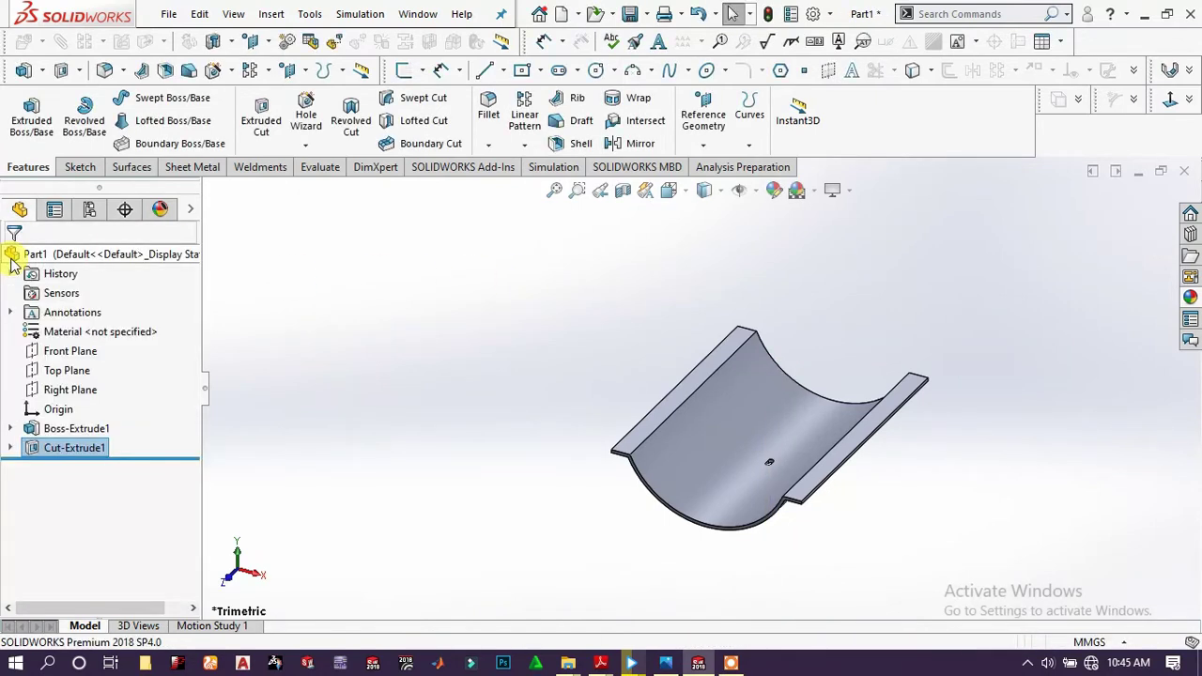
Start a Linear Pattern of the slot cut, showing temporary axes and using the trough's lengthwise axis for Direction 1.
{"action": "scroll", "coordinate": [795, 548], "scroll_direction": "down", "scroll_amount": 4}
{"action": "scroll", "coordinate": [673, 563], "scroll_direction": "up", "scroll_amount": 2}
{"action": "scroll", "coordinate": [672, 560], "scroll_direction": "down", "scroll_amount": 5}
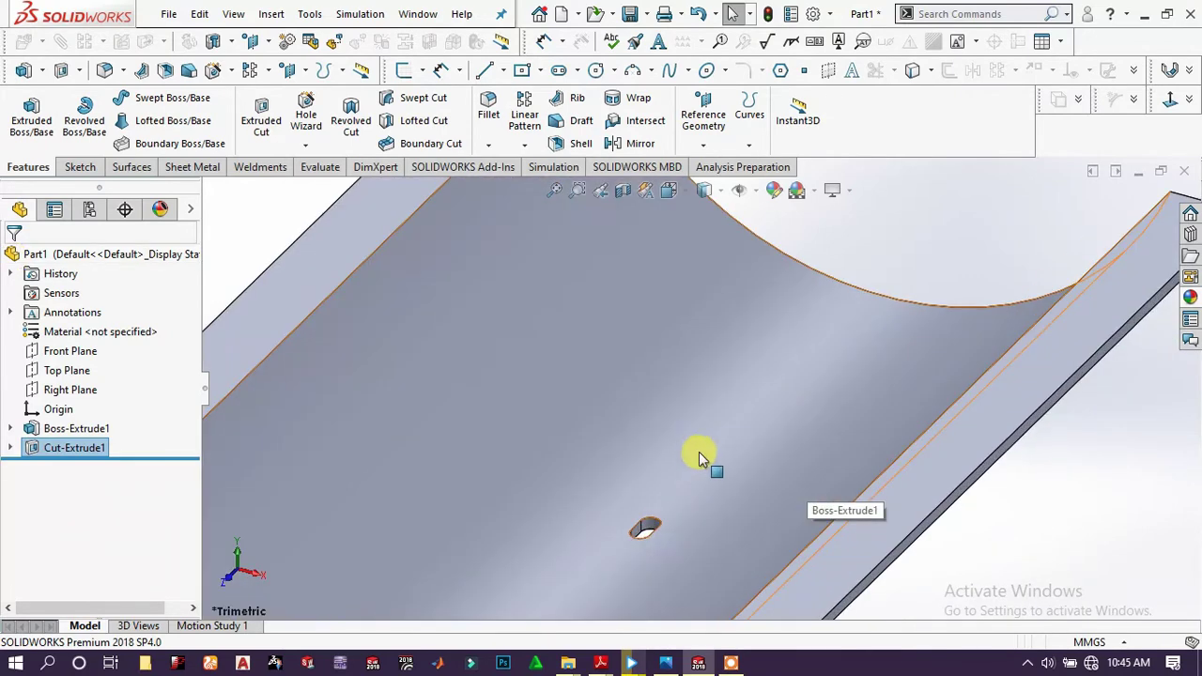
{"action": "scroll", "coordinate": [681, 418], "scroll_direction": "up", "scroll_amount": 5}
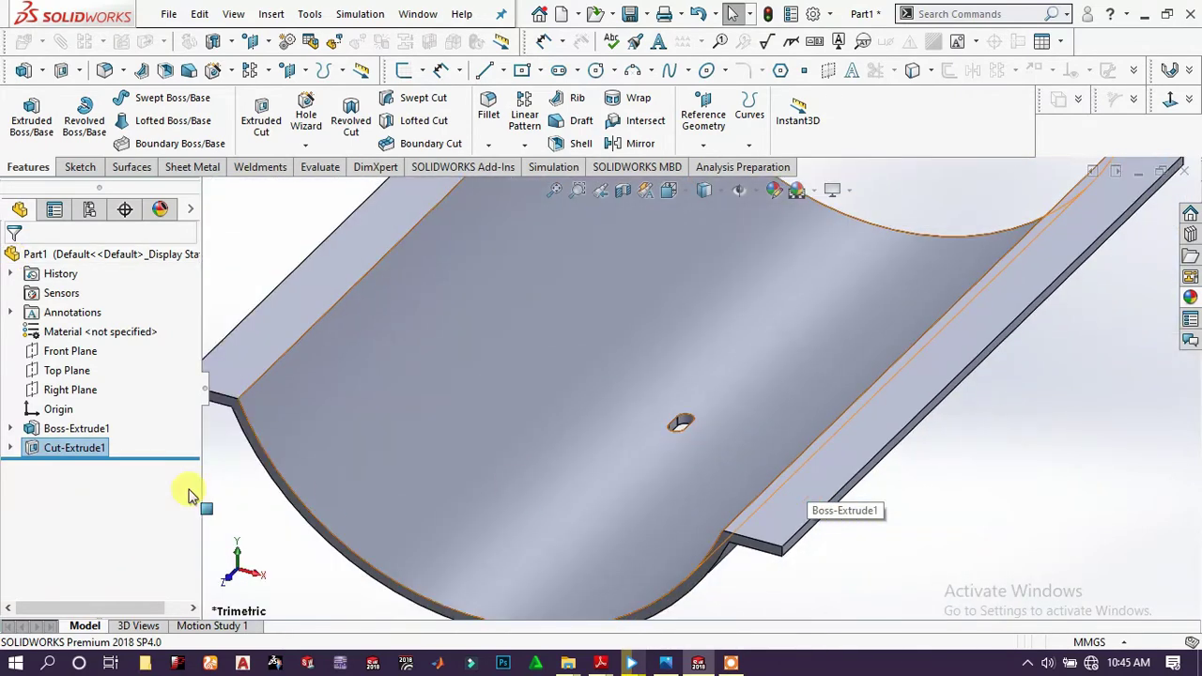
{"action": "scroll", "coordinate": [705, 406], "scroll_direction": "up", "scroll_amount": 3}
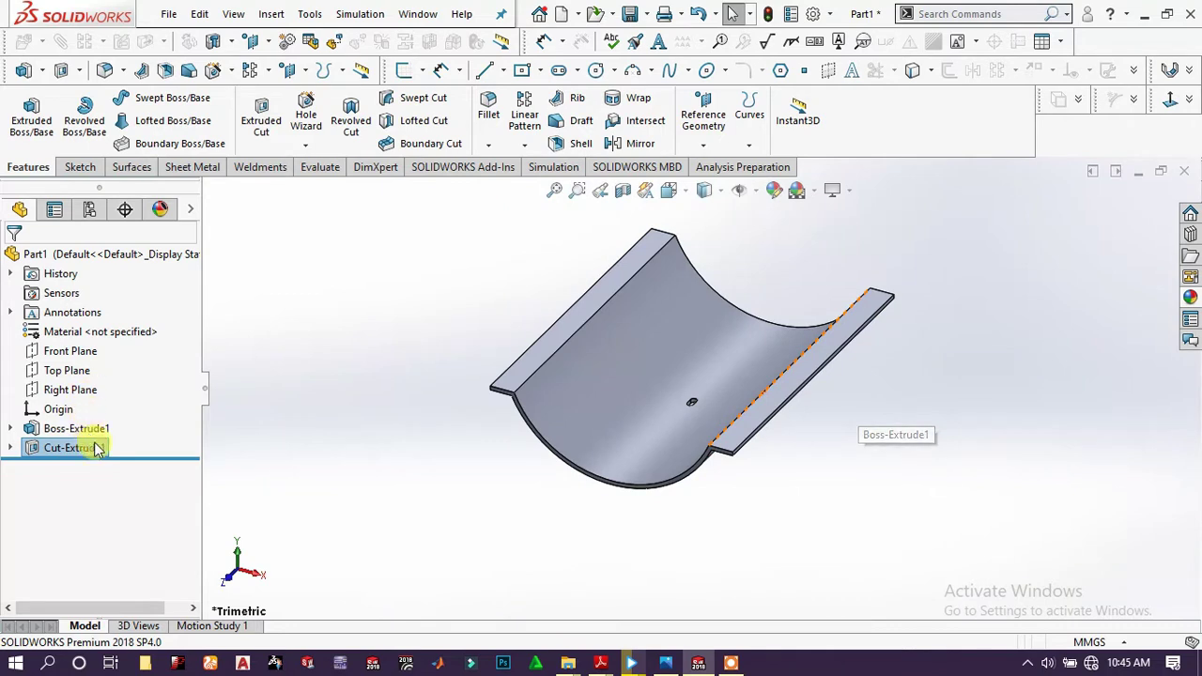
{"action": "left_click", "coordinate": [524, 122]}
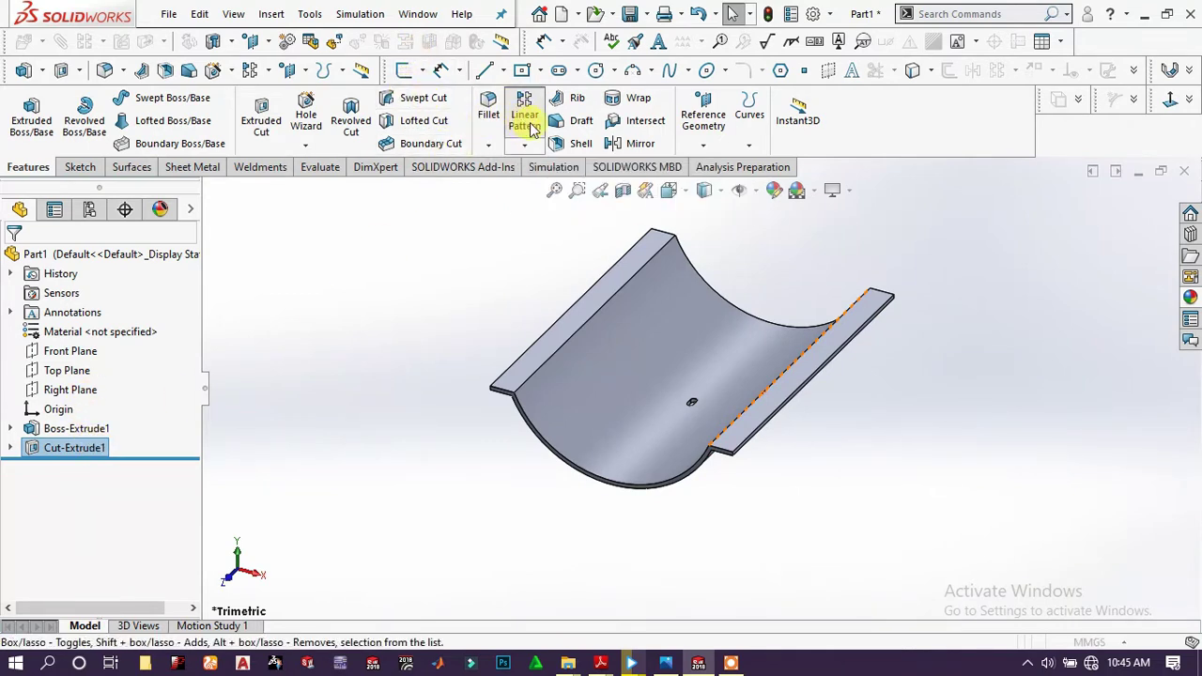
{"action": "left_click", "coordinate": [755, 192]}
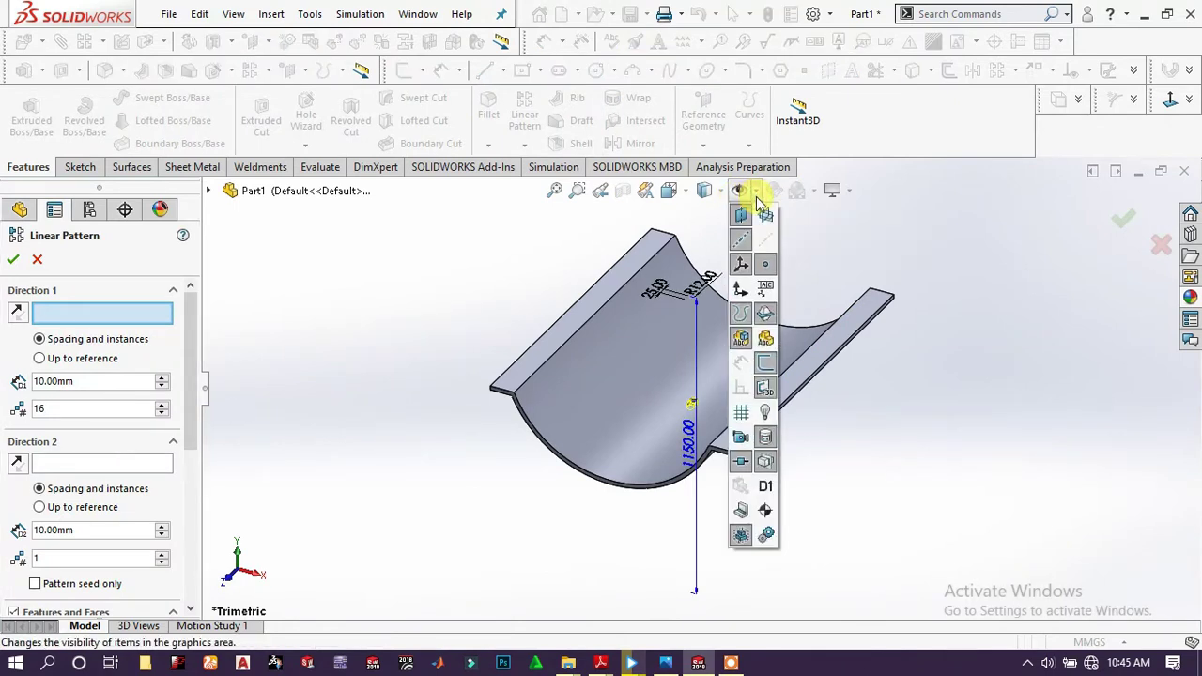
{"action": "left_click", "coordinate": [770, 242]}
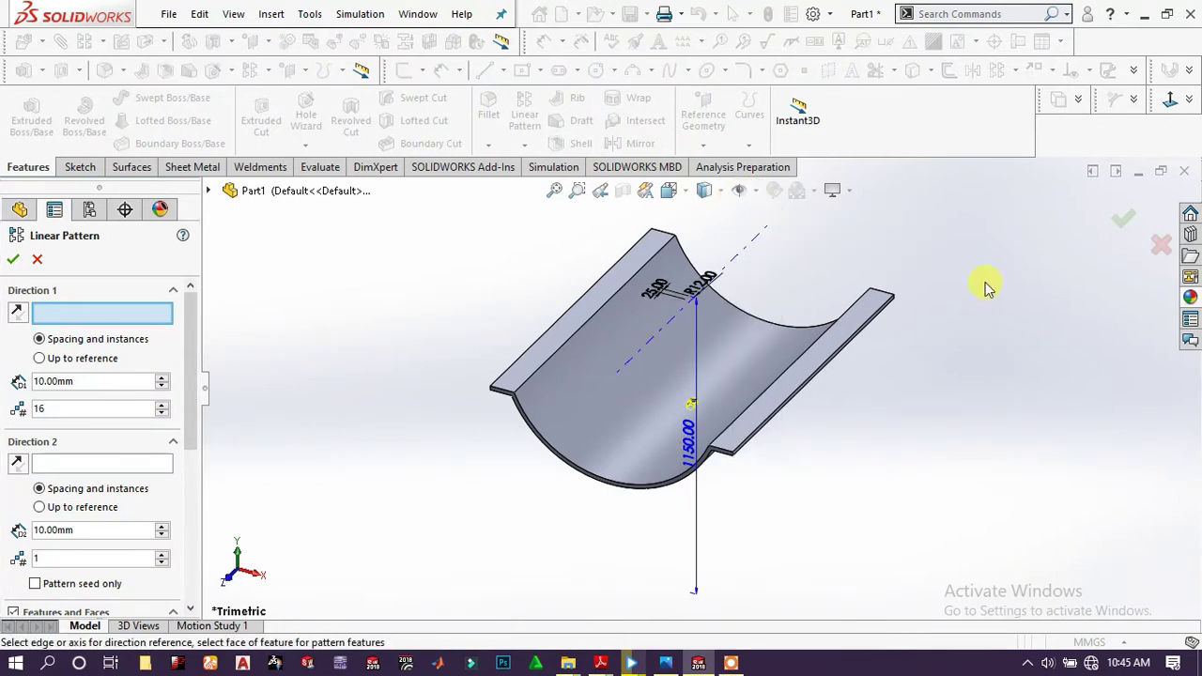
{"action": "left_click", "coordinate": [752, 249]}
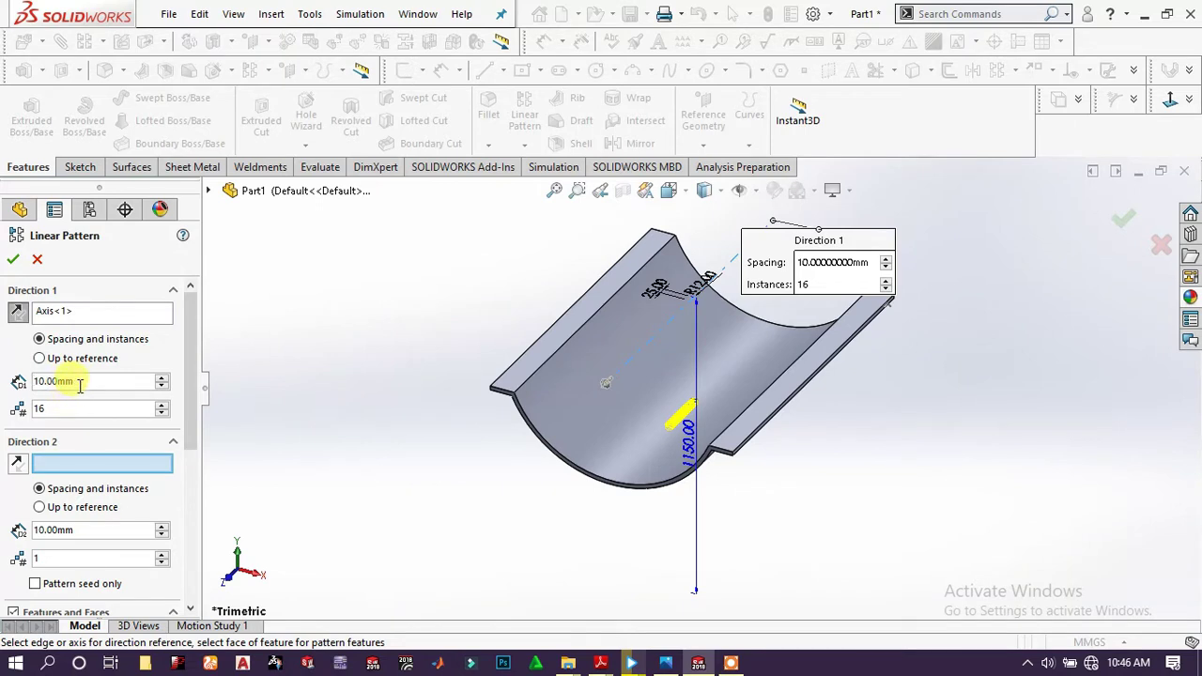
Set the pattern's Direction 1 to 75 mm spacing and 8 instances.
{"action": "left_click_drag", "start_coordinate": [79, 385], "coordinate": [34, 381]}
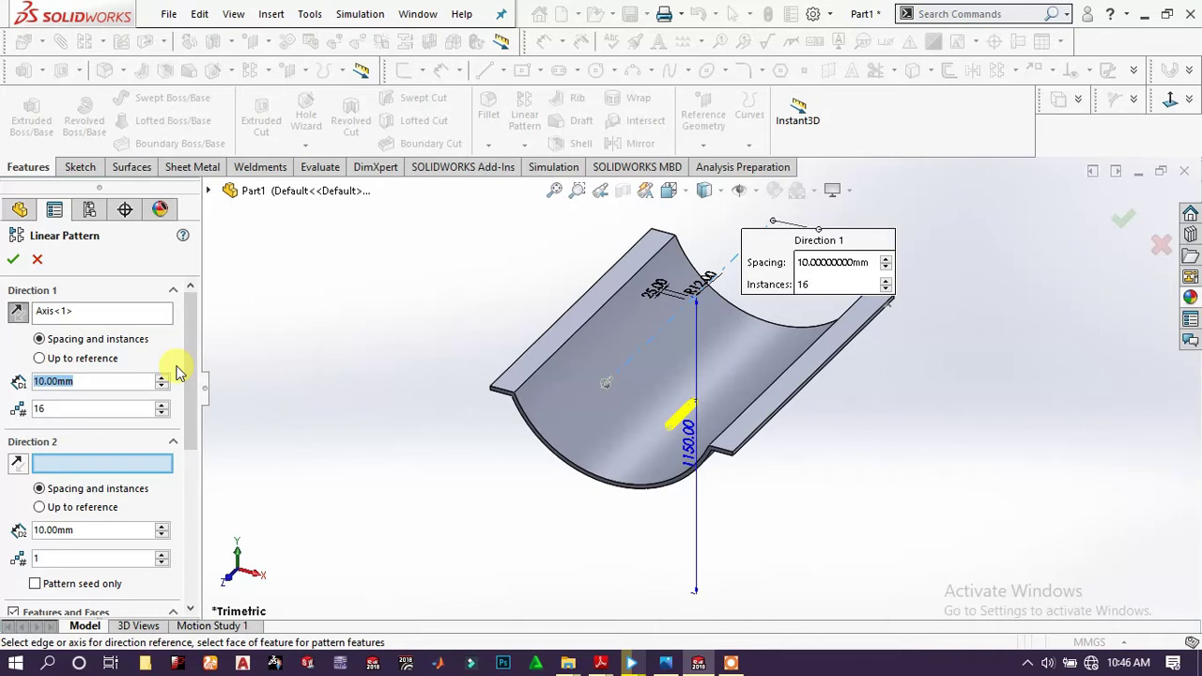
{"action": "type", "text": "7"}
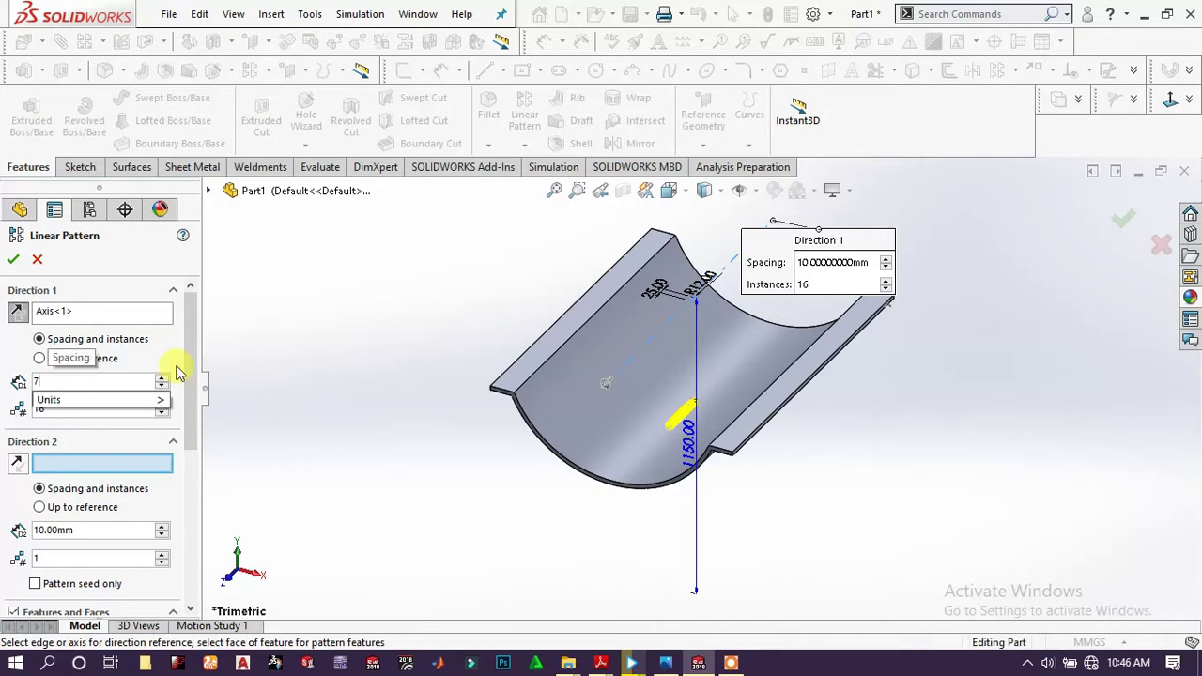
{"action": "type", "text": "5"}
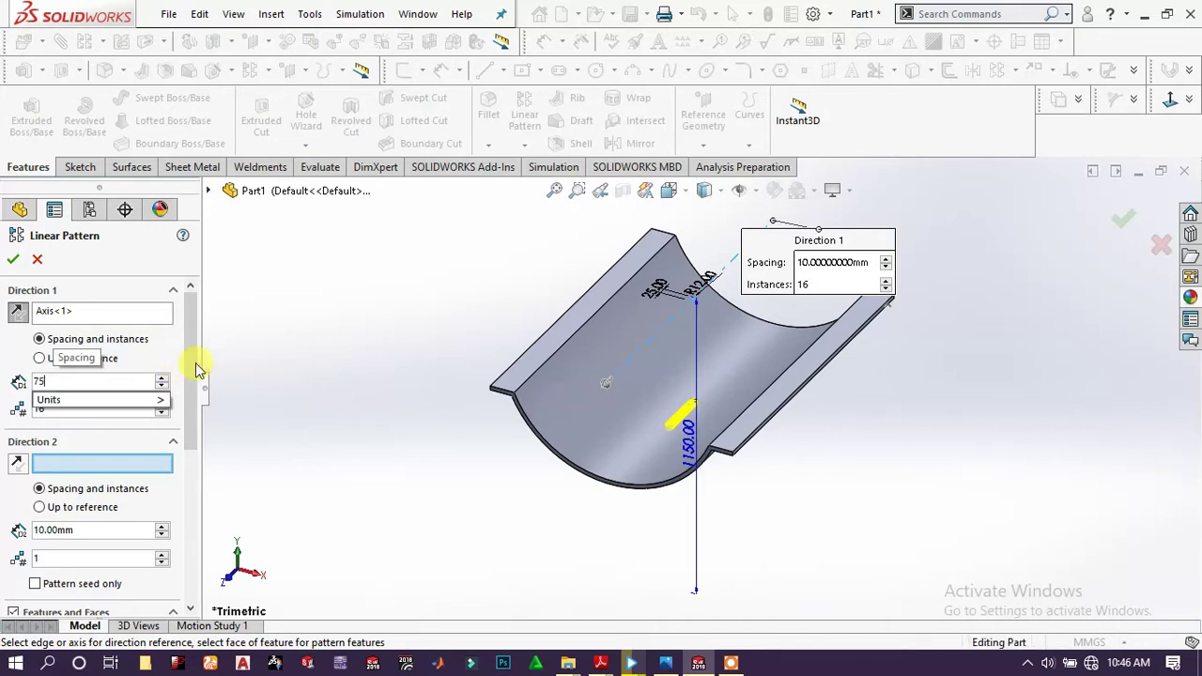
{"action": "key", "text": "Return"}
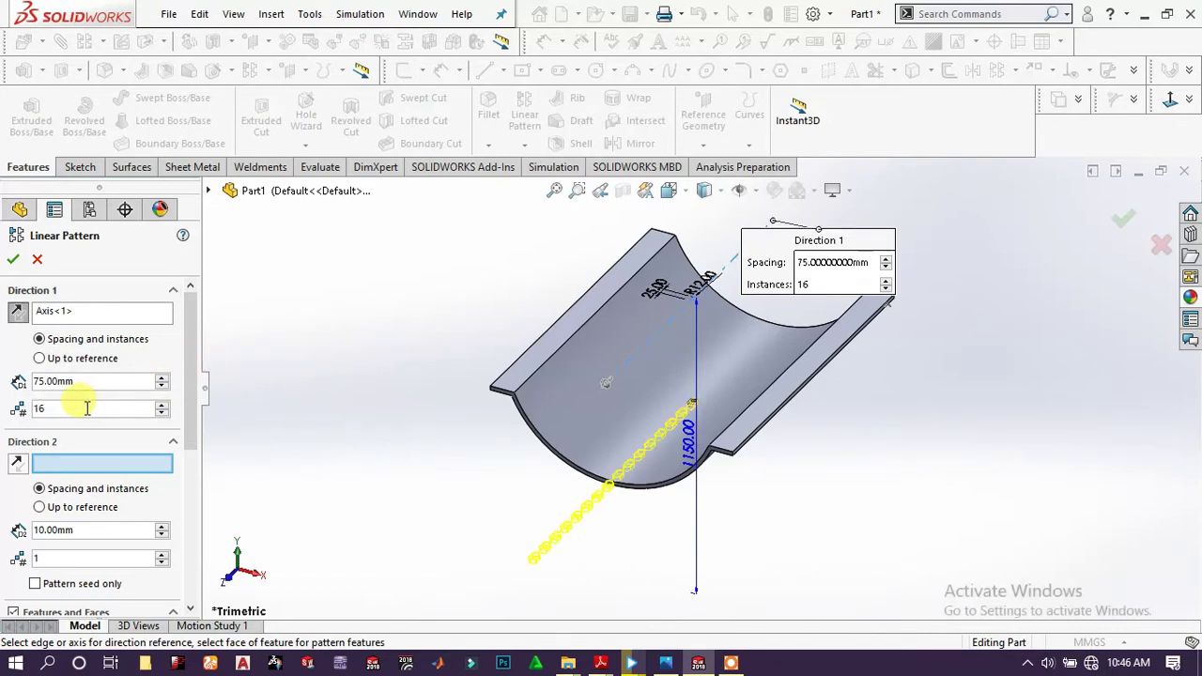
{"action": "left_click_drag", "start_coordinate": [86, 407], "coordinate": [36, 408]}
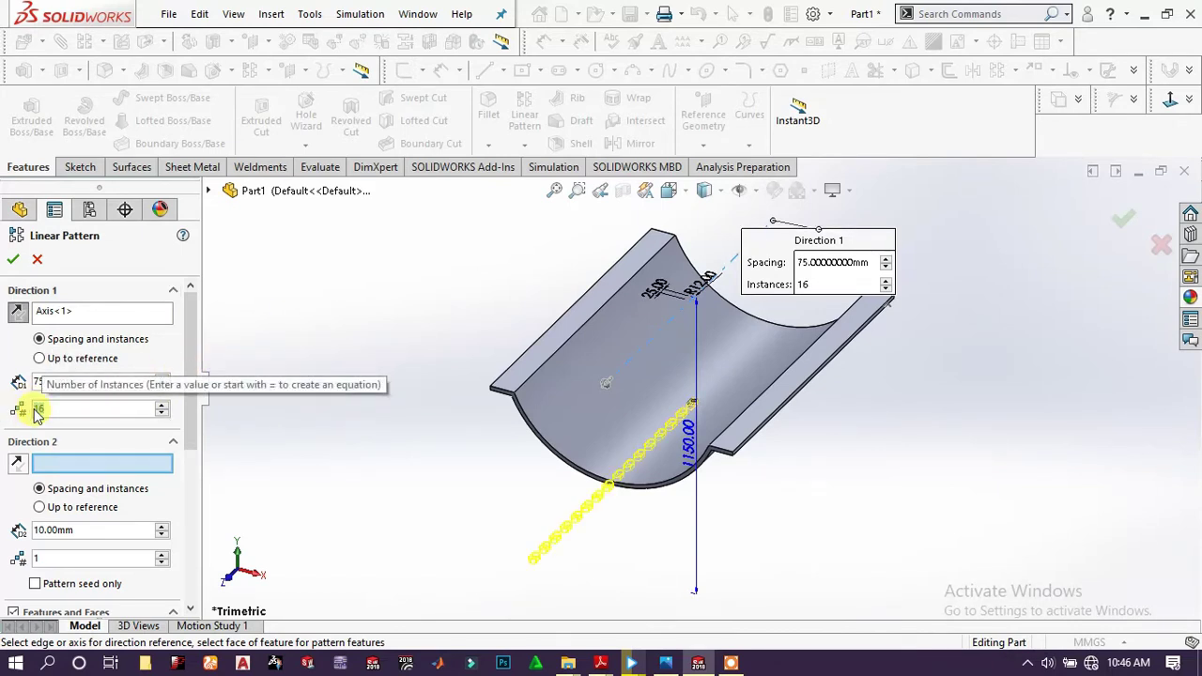
{"action": "type", "text": "8"}
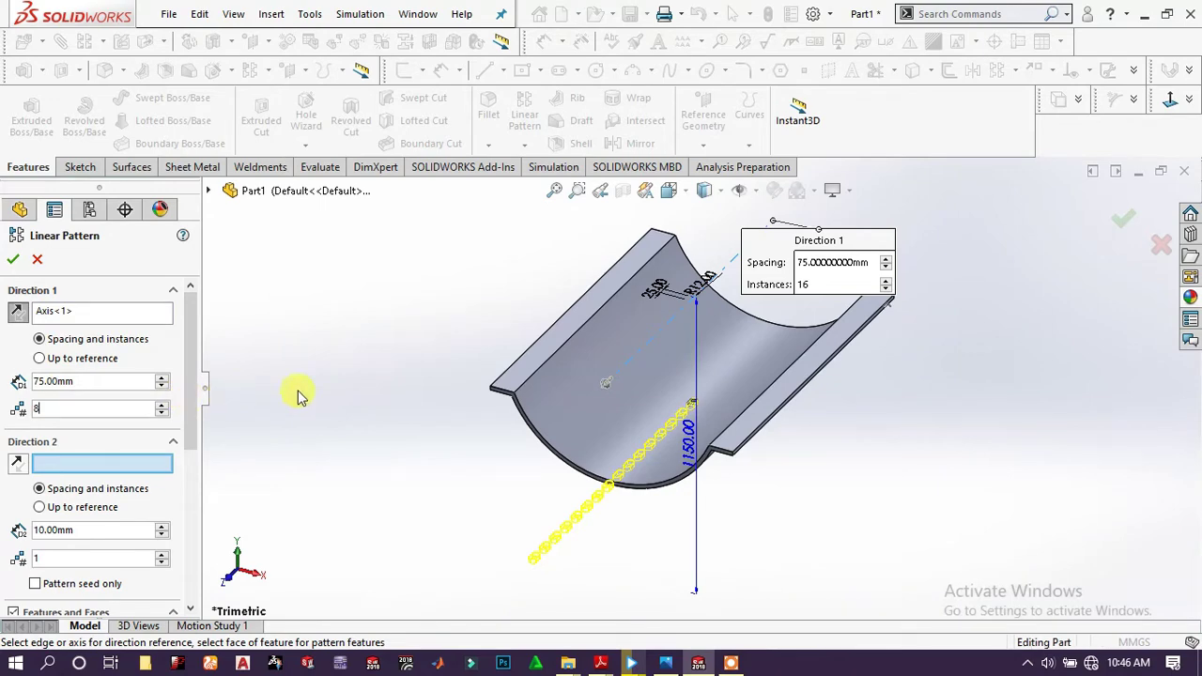
Add Direction 2 along the same axis, reversed, with 75 mm spacing and 8 instances, and accept the linear pattern.
{"action": "scroll", "coordinate": [709, 496], "scroll_direction": "down", "scroll_amount": 5}
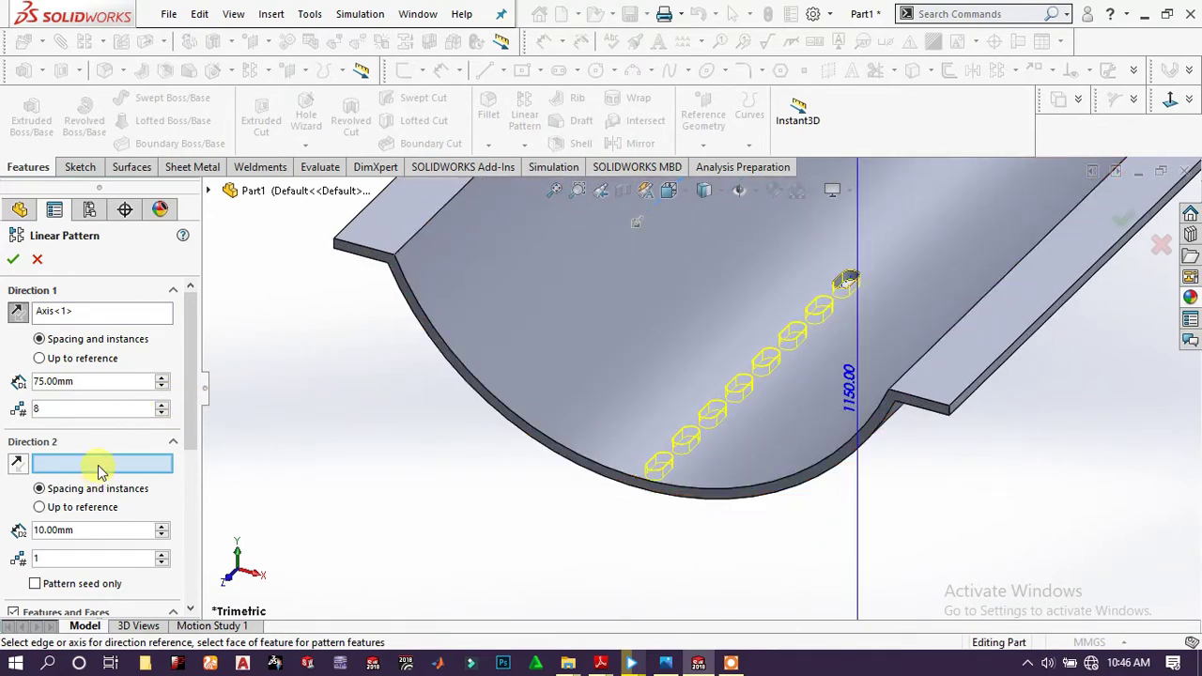
{"action": "scroll", "coordinate": [649, 373], "scroll_direction": "up", "scroll_amount": 5}
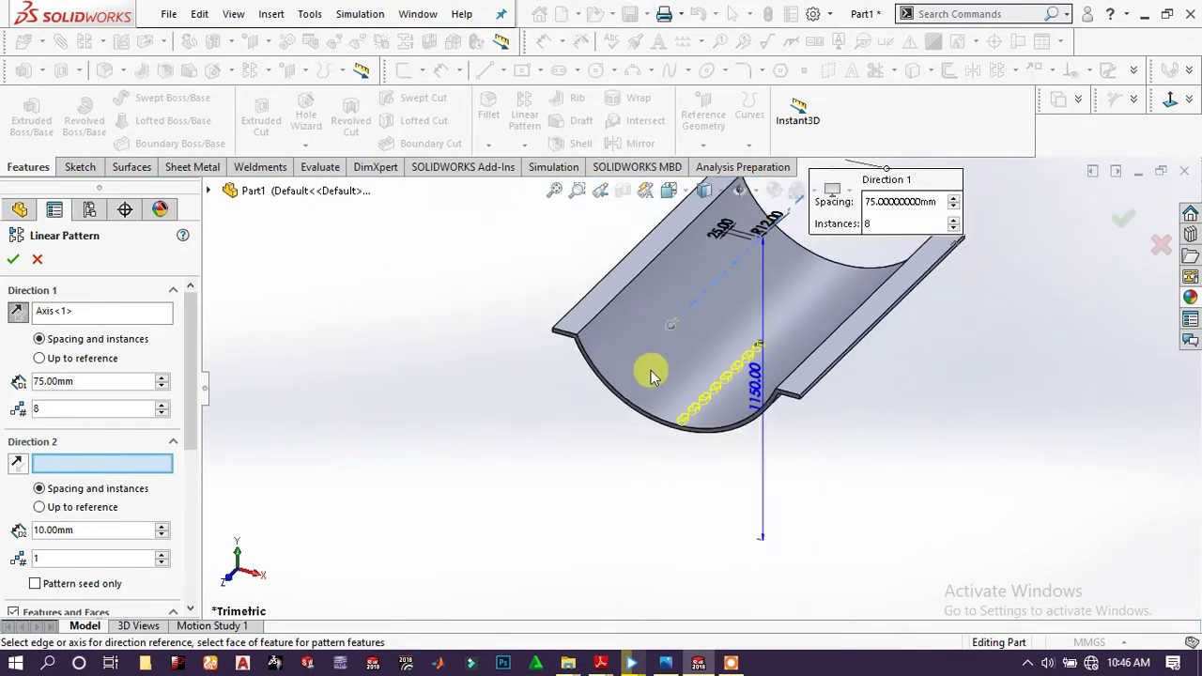
{"action": "left_click", "coordinate": [709, 322]}
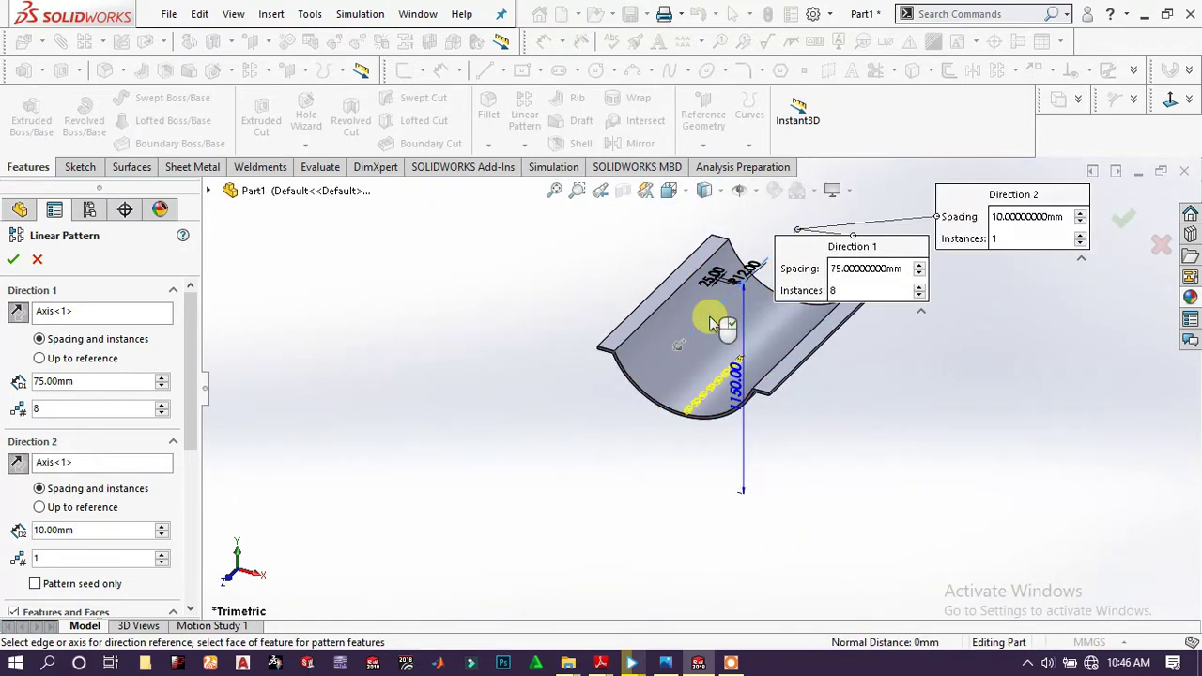
{"action": "left_click", "coordinate": [100, 532]}
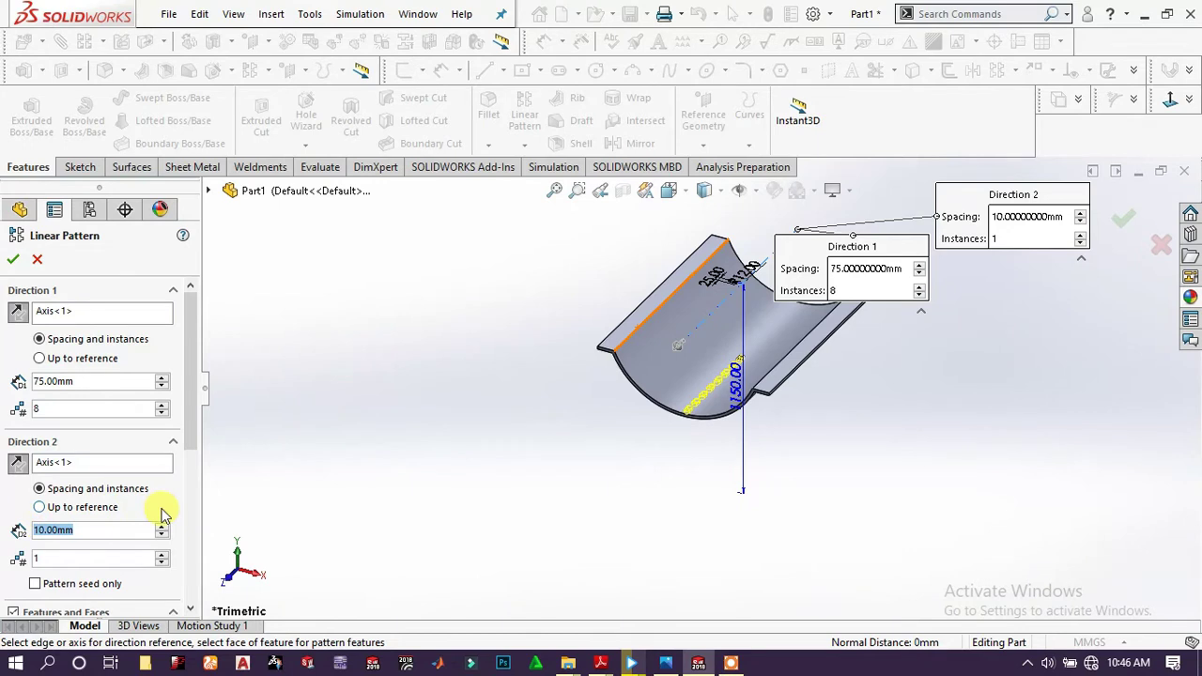
{"action": "type", "text": "75"}
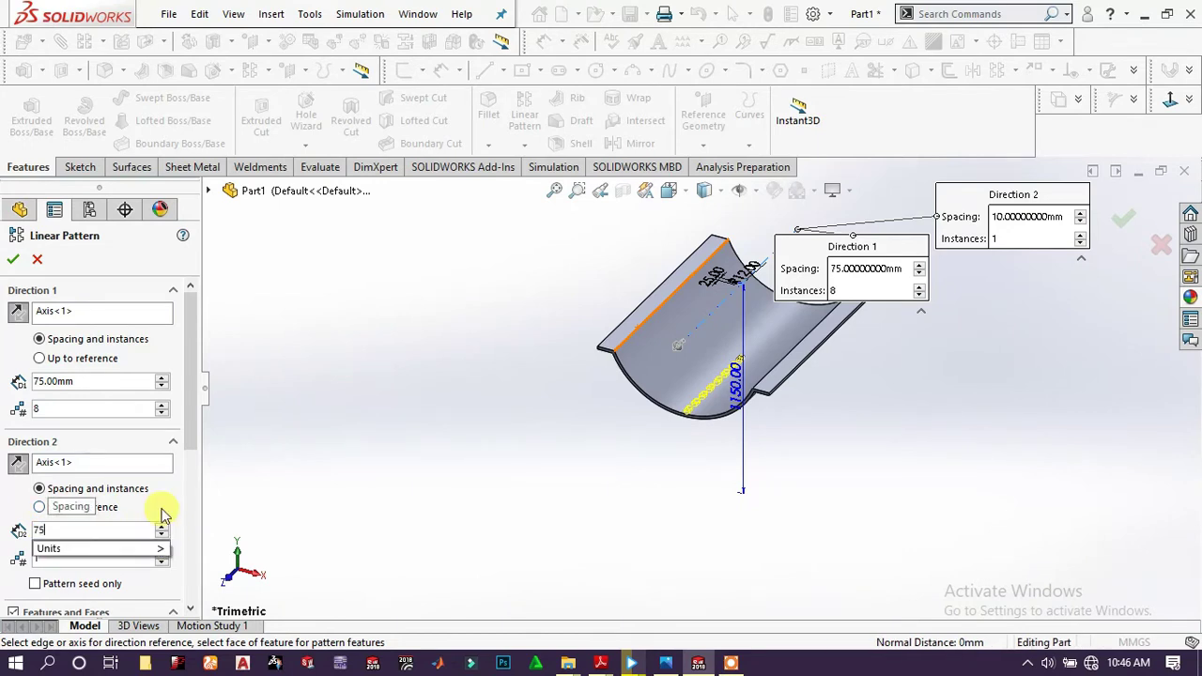
{"action": "key", "text": "Return"}
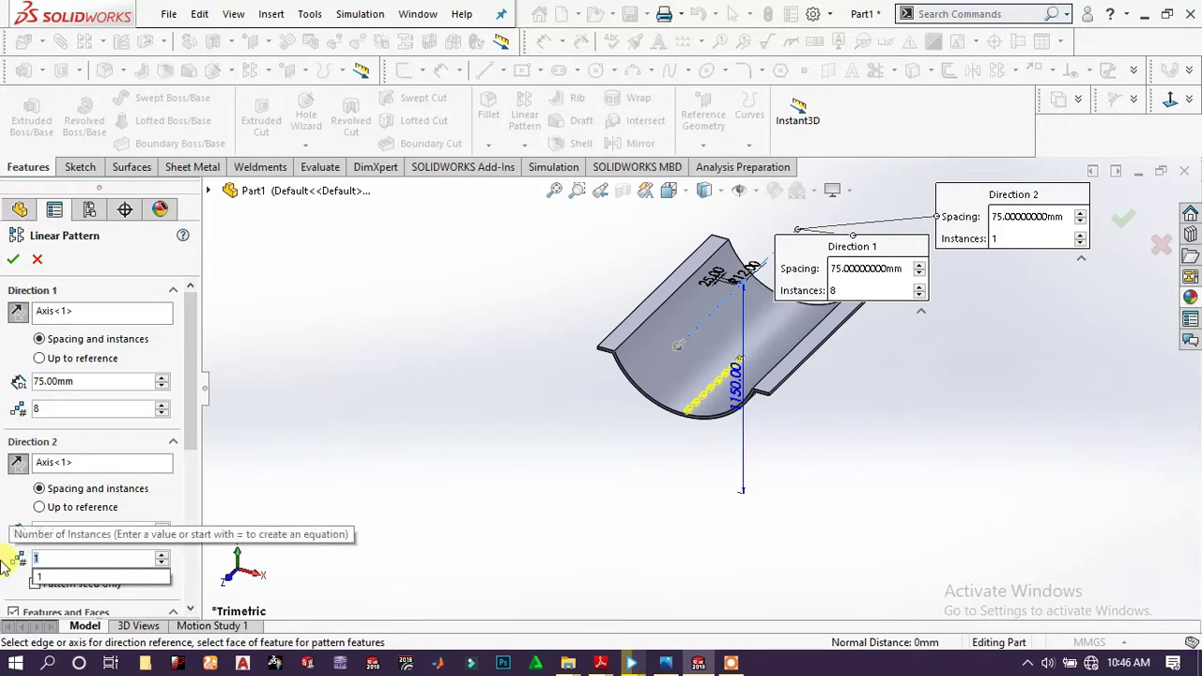
{"action": "type", "text": "8"}
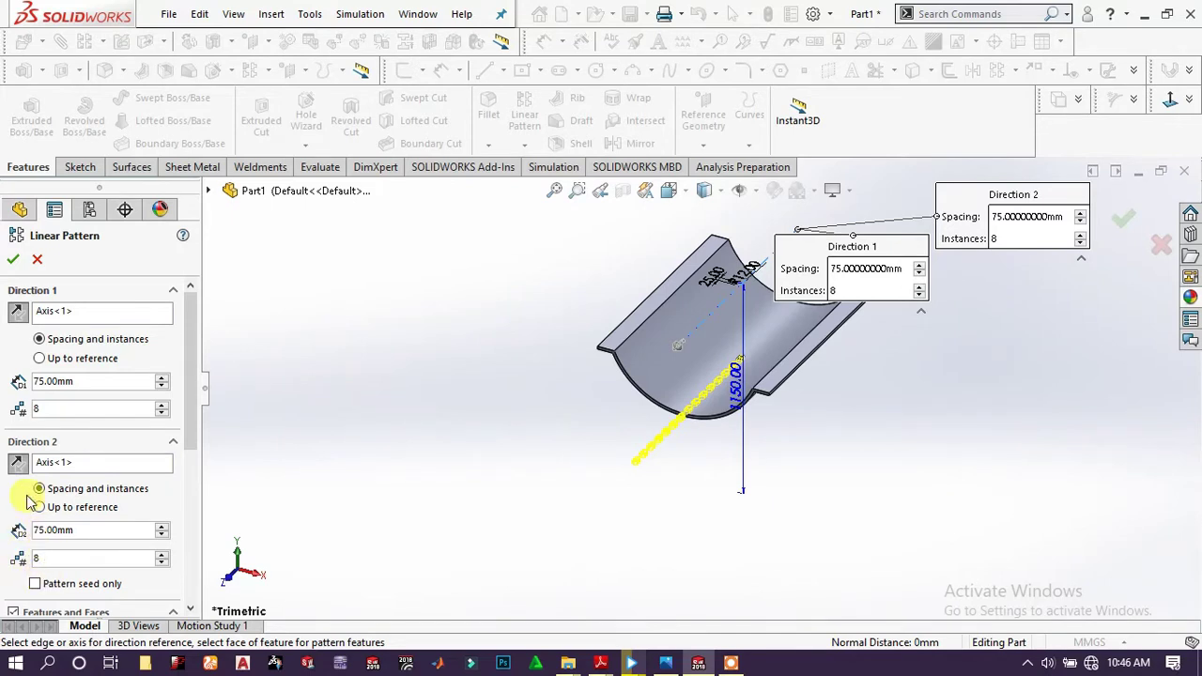
{"action": "left_click", "coordinate": [18, 462]}
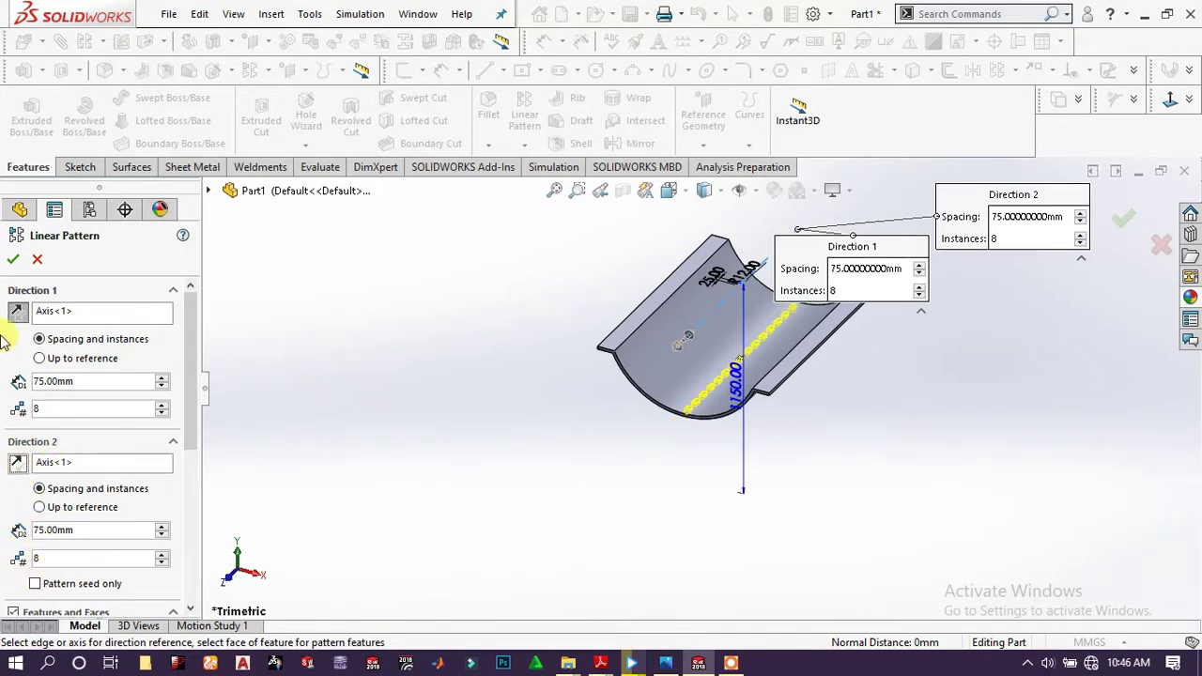
{"action": "left_click", "coordinate": [15, 262]}
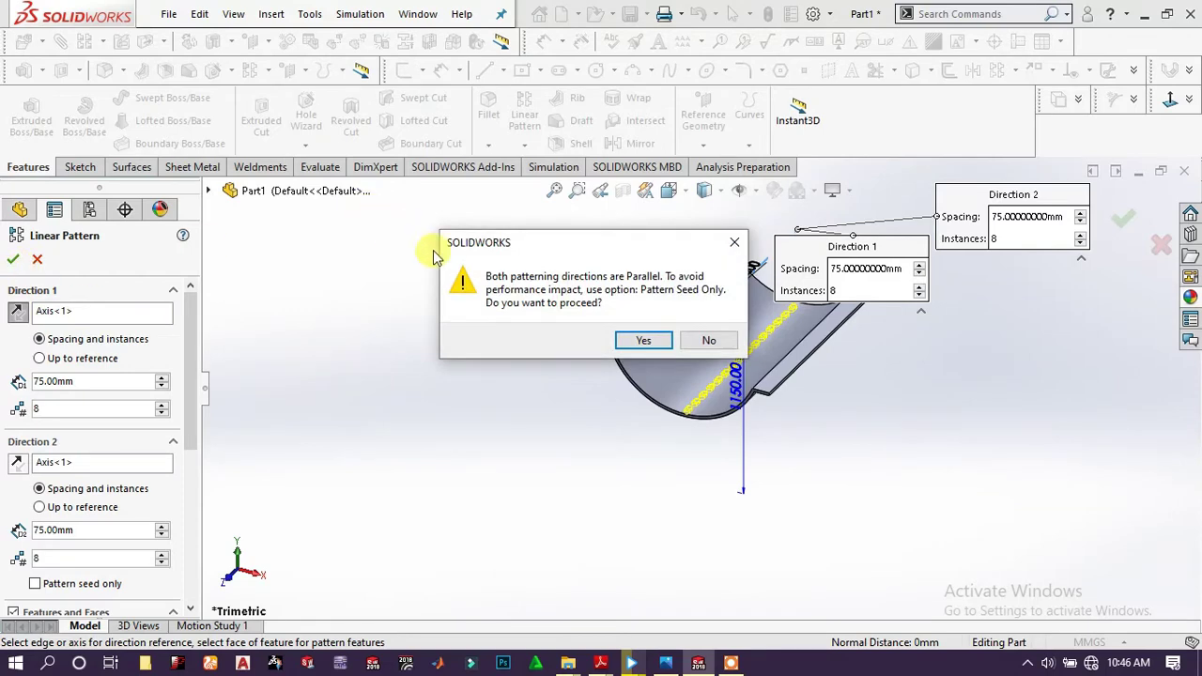
{"action": "left_click", "coordinate": [626, 346]}
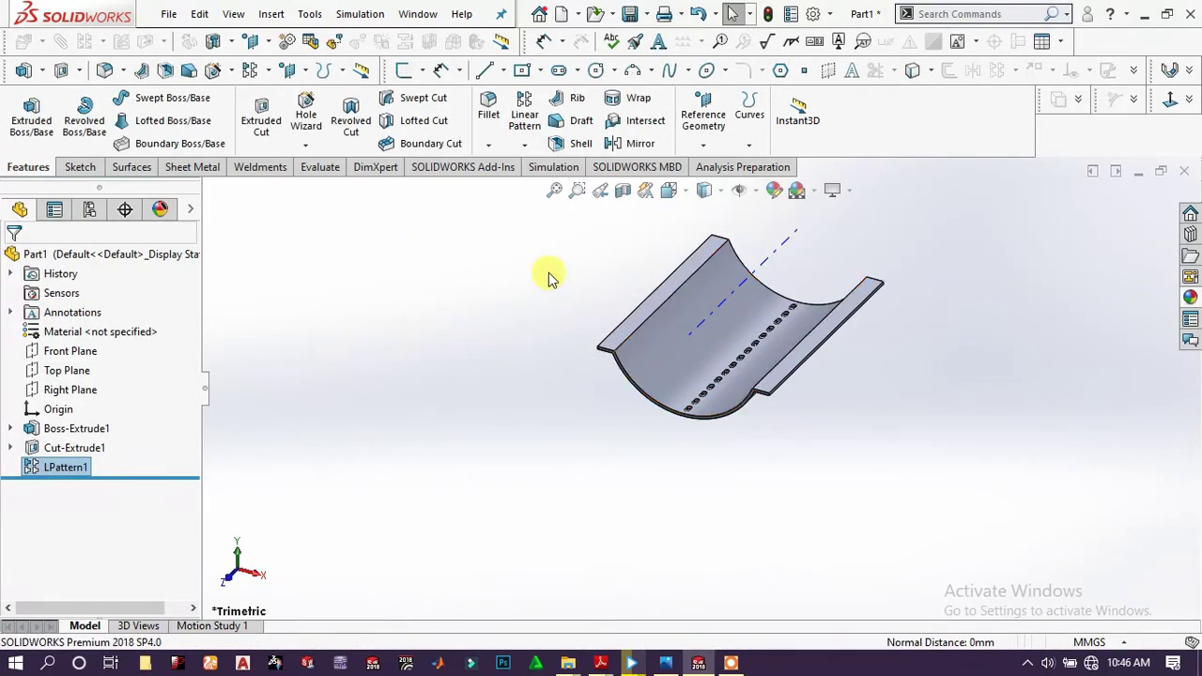
Start a Circular Pattern of the linear slot pattern, using the trough's inner curved face as the Direction 1 reference.
{"action": "scroll", "coordinate": [867, 360], "scroll_direction": "down", "scroll_amount": 2}
{"action": "scroll", "coordinate": [577, 369], "scroll_direction": "down", "scroll_amount": 3}
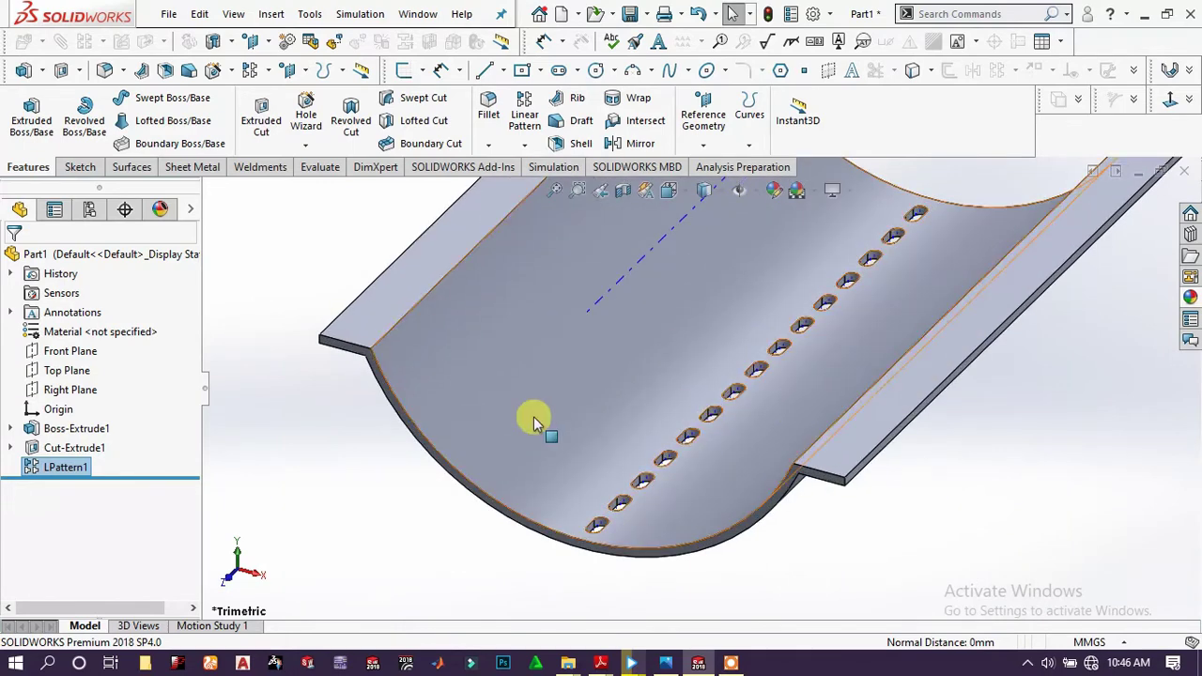
{"action": "left_click", "coordinate": [79, 469]}
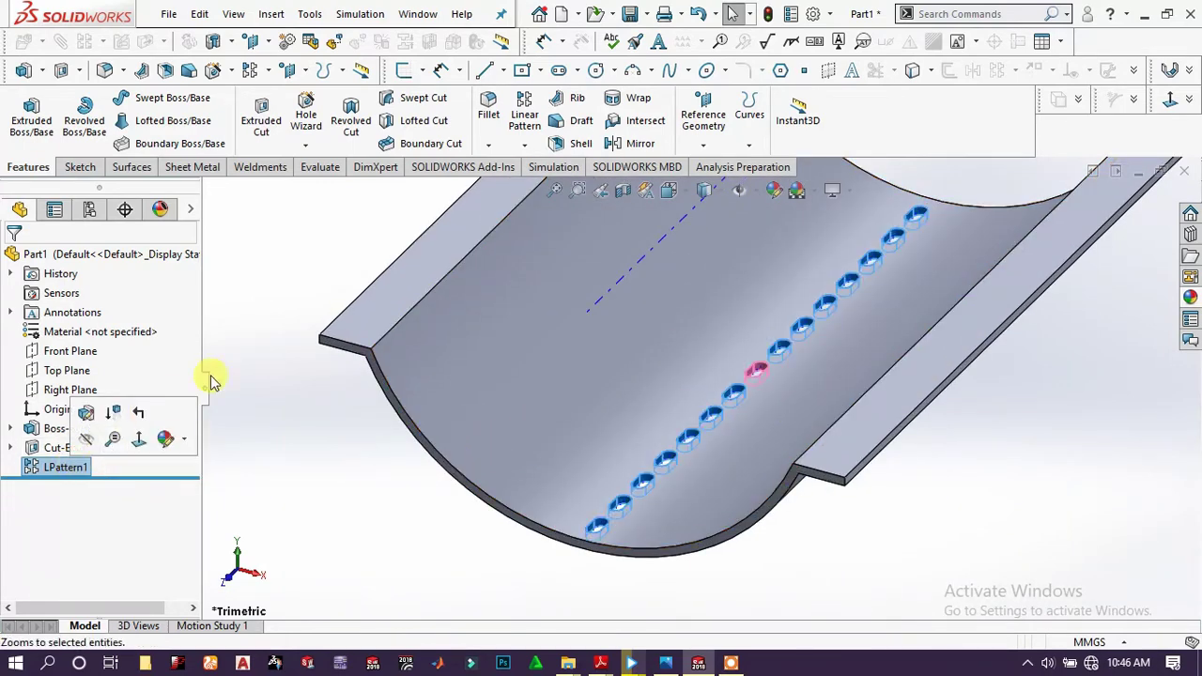
{"action": "left_click", "coordinate": [524, 145]}
{"action": "left_click", "coordinate": [544, 187]}
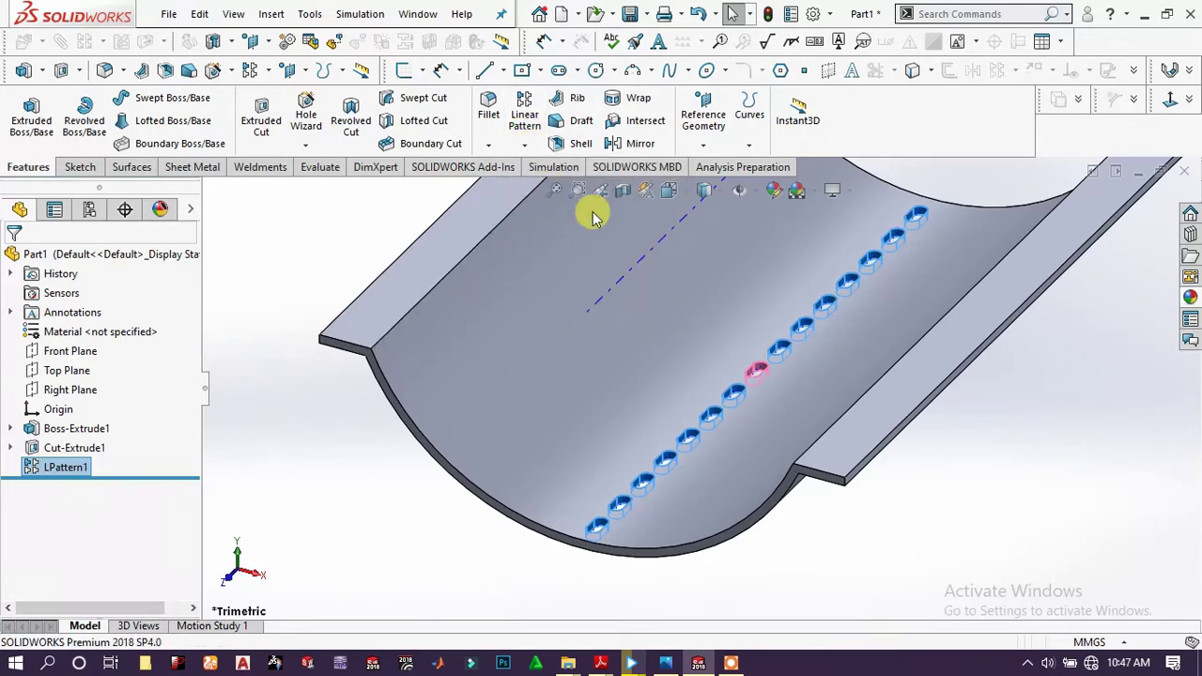
{"action": "scroll", "coordinate": [716, 355], "scroll_direction": "up", "scroll_amount": 5}
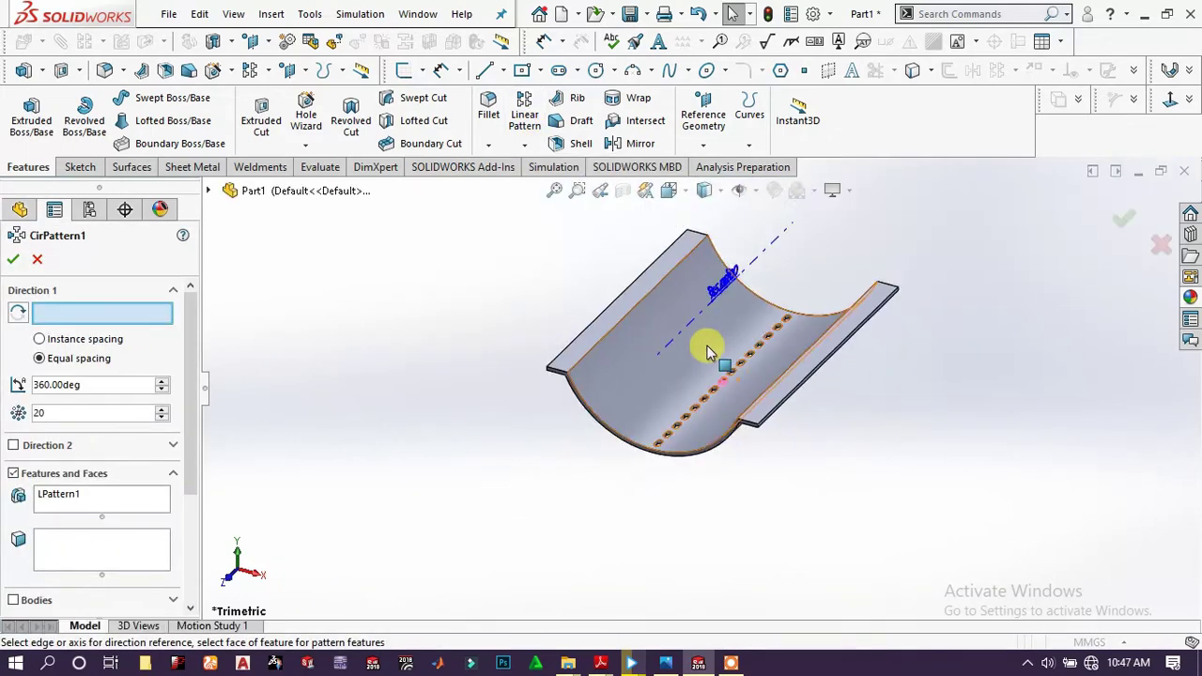
{"action": "left_click", "coordinate": [642, 390]}
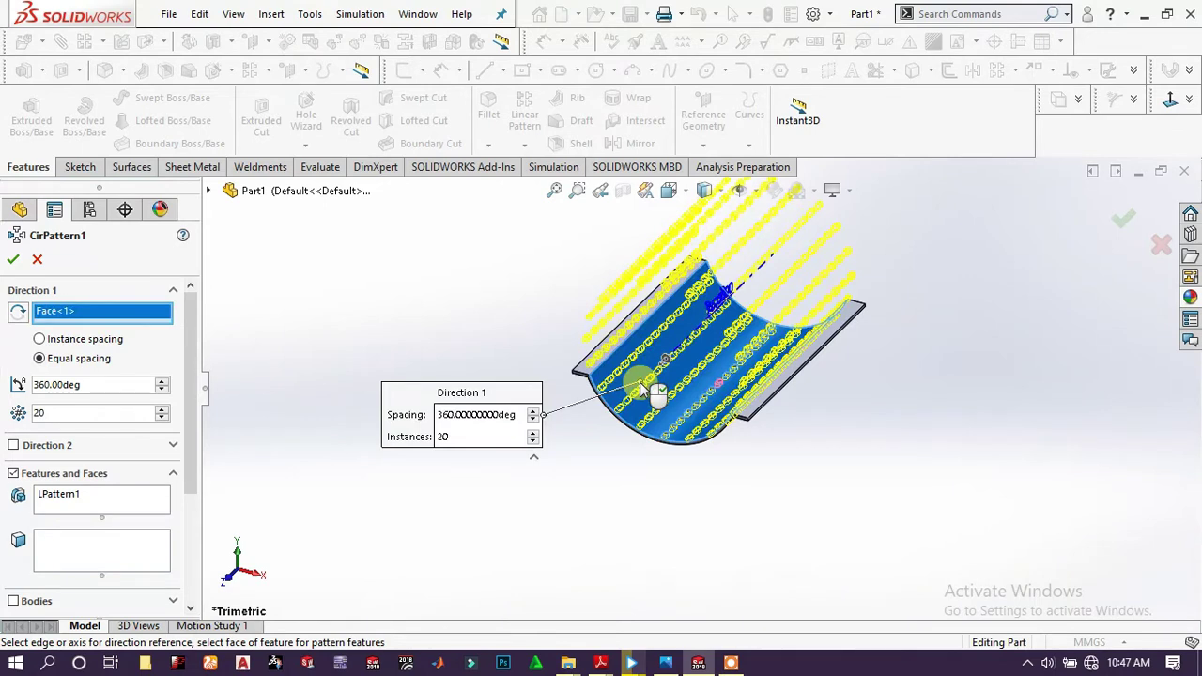
Set the circular pattern's Direction 1 to 13 equally spaced instances over 60 degrees.
{"action": "left_click", "coordinate": [94, 381]}
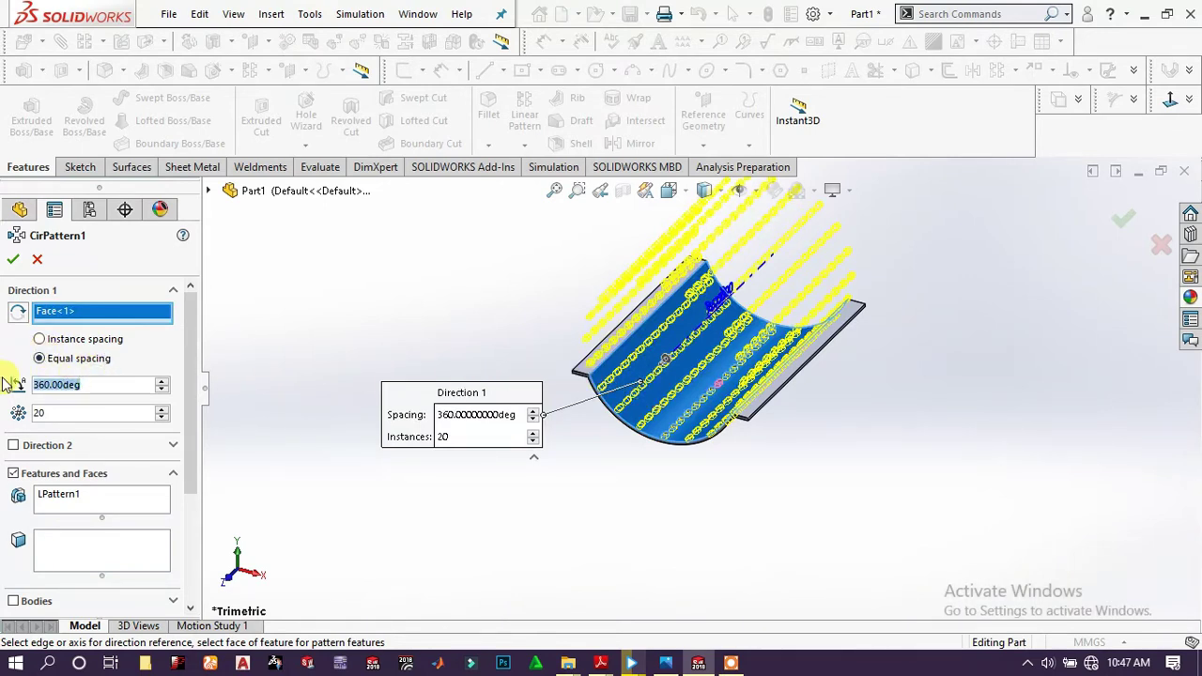
{"action": "type", "text": "60"}
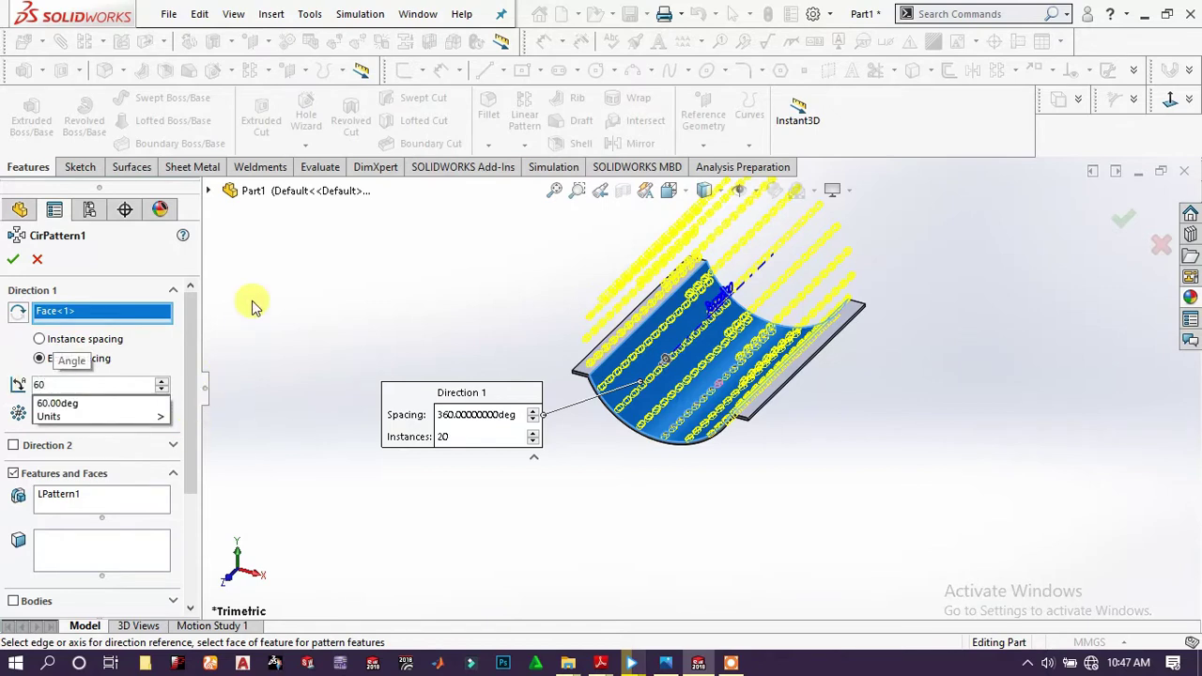
{"action": "left_click", "coordinate": [254, 301]}
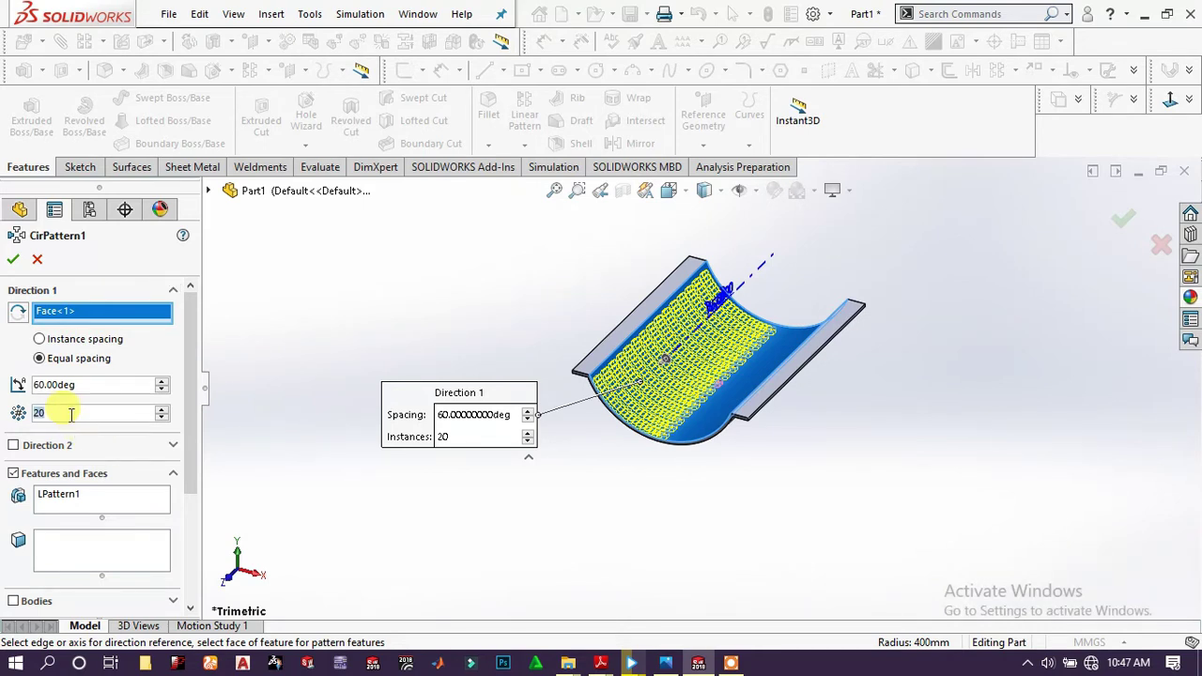
{"action": "type", "text": "13"}
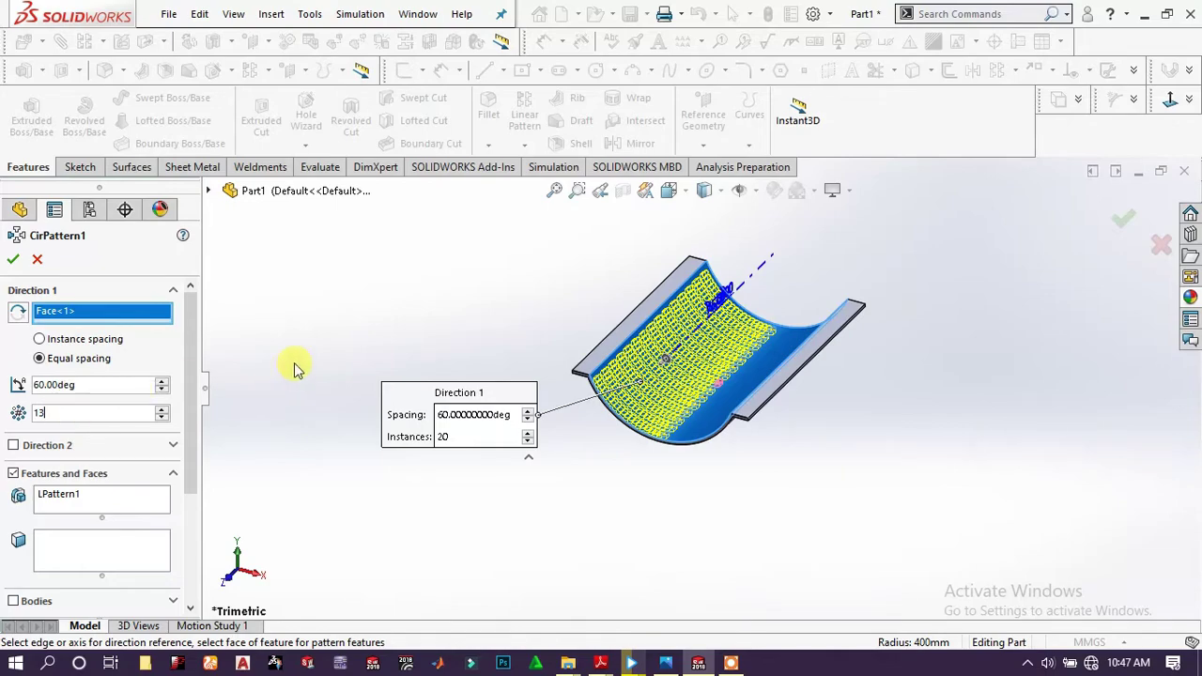
{"action": "scroll", "coordinate": [690, 409], "scroll_direction": "down", "scroll_amount": 5}
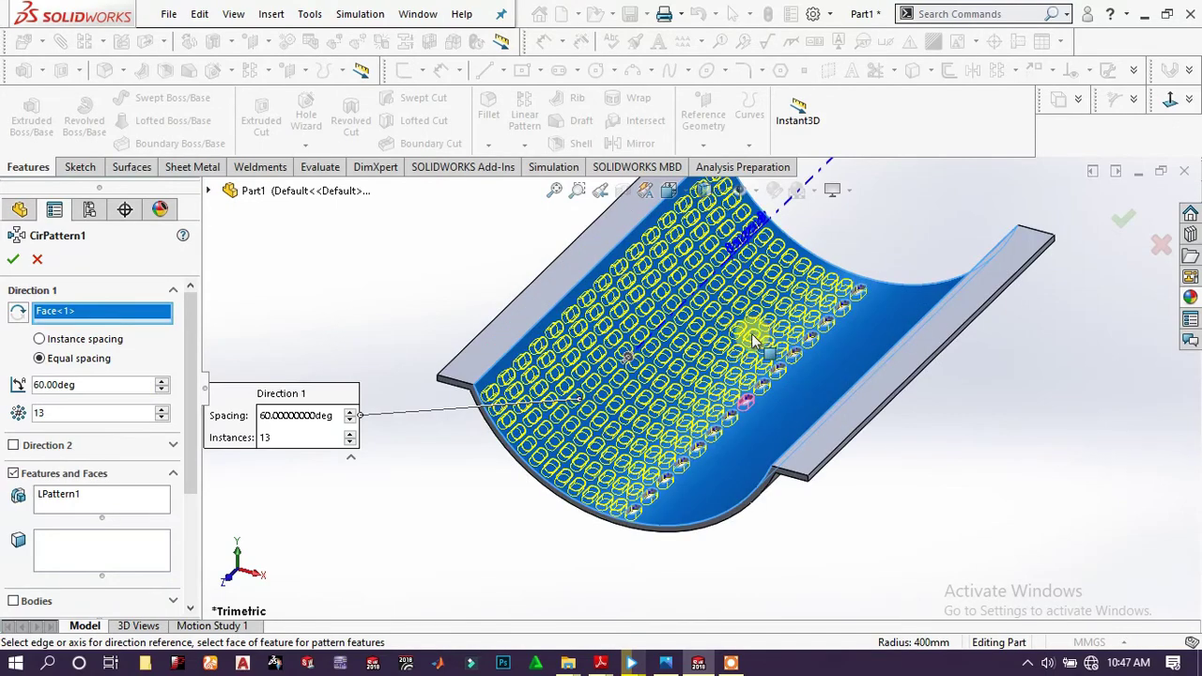
{"action": "key", "text": "f"}
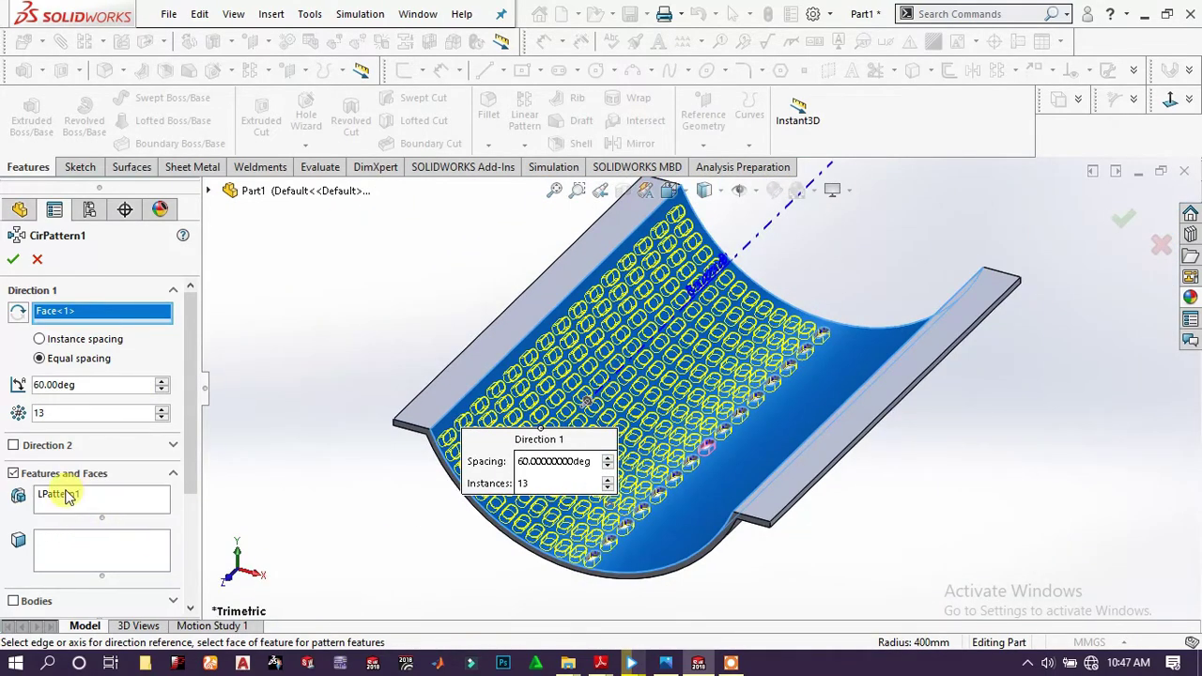
Enable Direction 2 of the circular pattern with a 60-degree angle and 13 instances.
{"action": "left_click", "coordinate": [35, 447]}
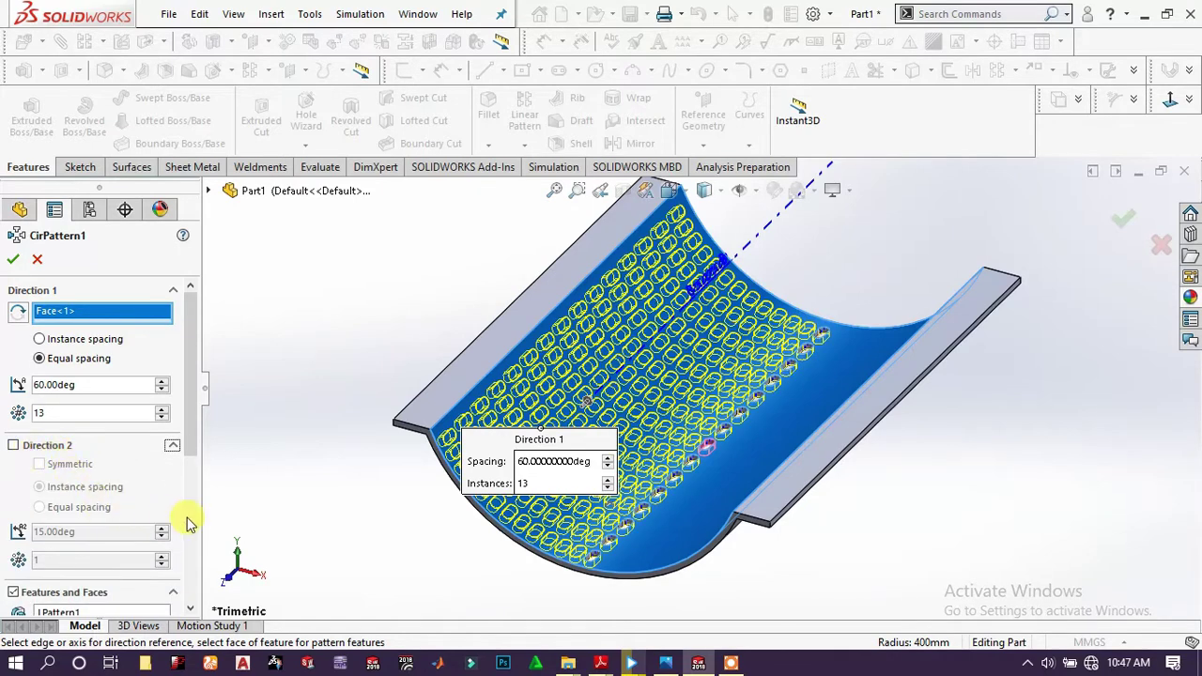
{"action": "left_click", "coordinate": [13, 446]}
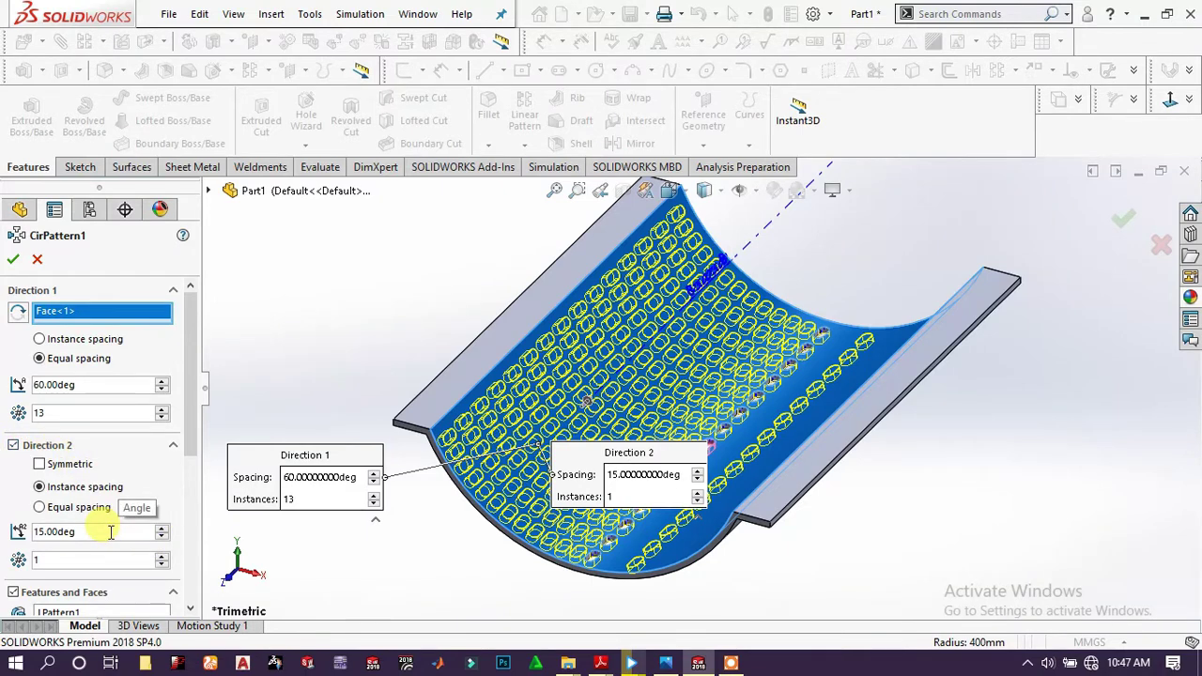
{"action": "double_click", "coordinate": [47, 532]}
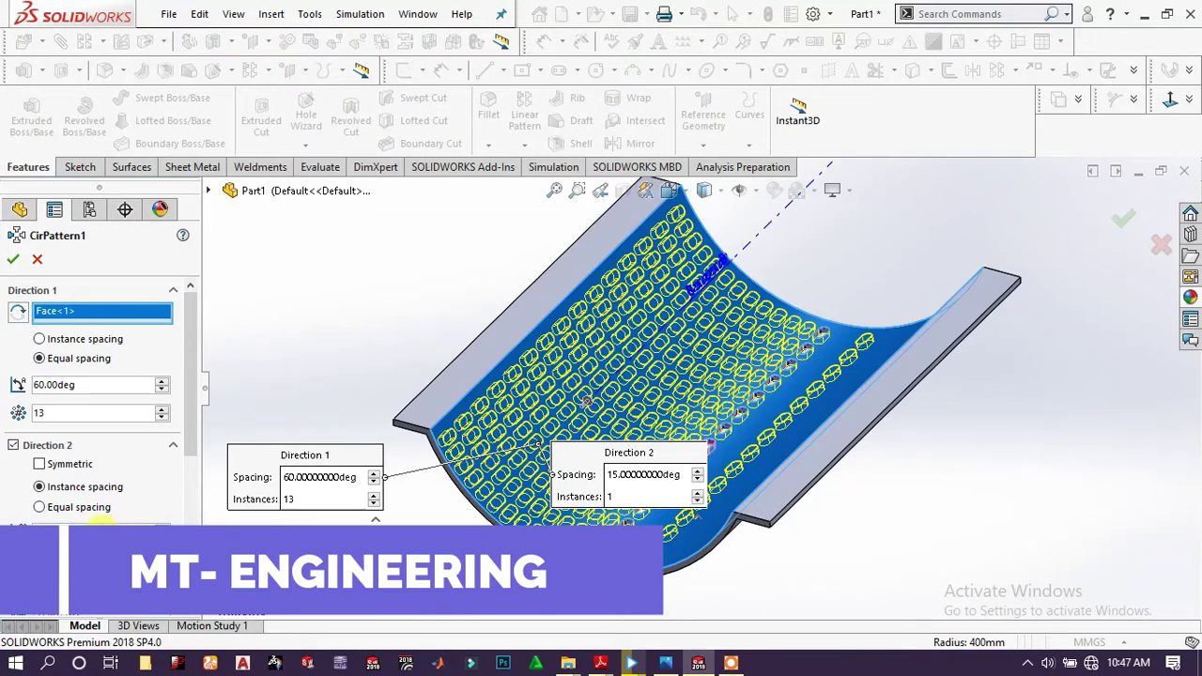
{"action": "type", "text": "60"}
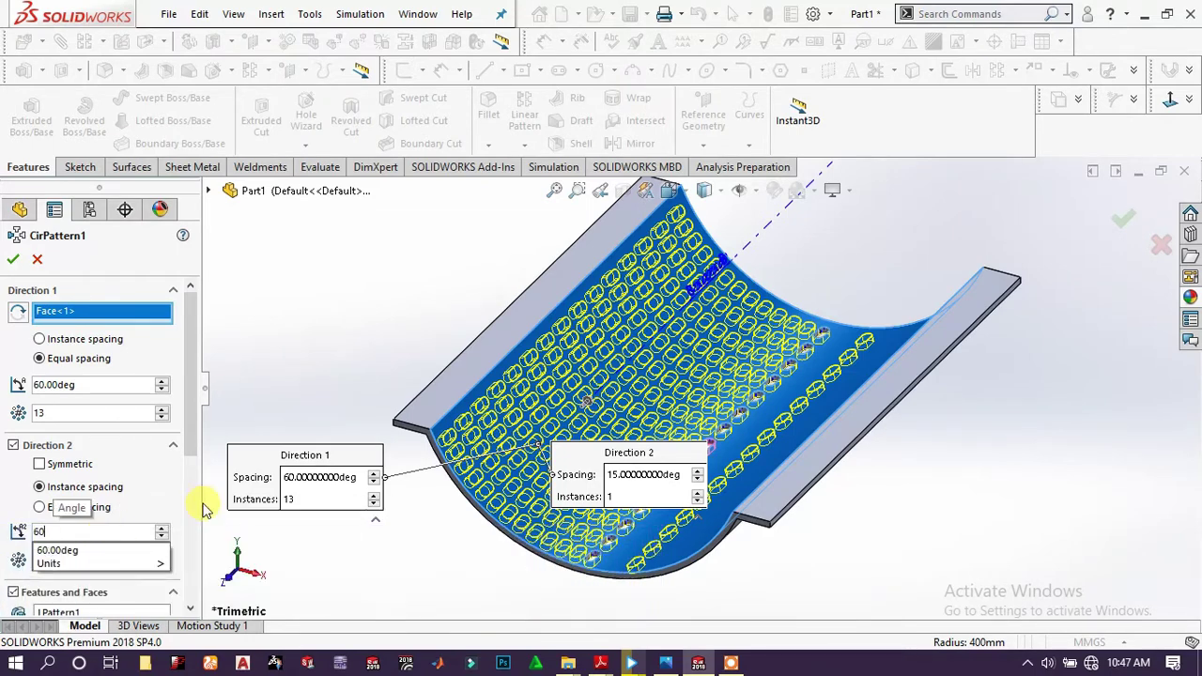
{"action": "left_click", "coordinate": [302, 368]}
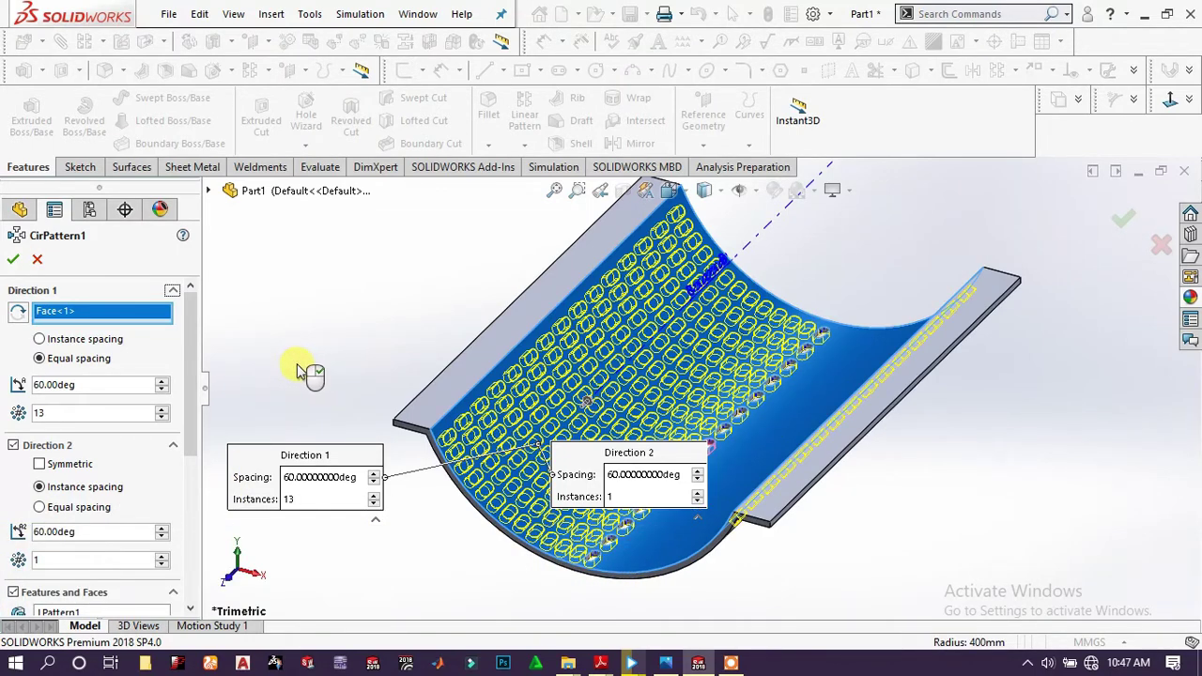
{"action": "left_click", "coordinate": [60, 559]}
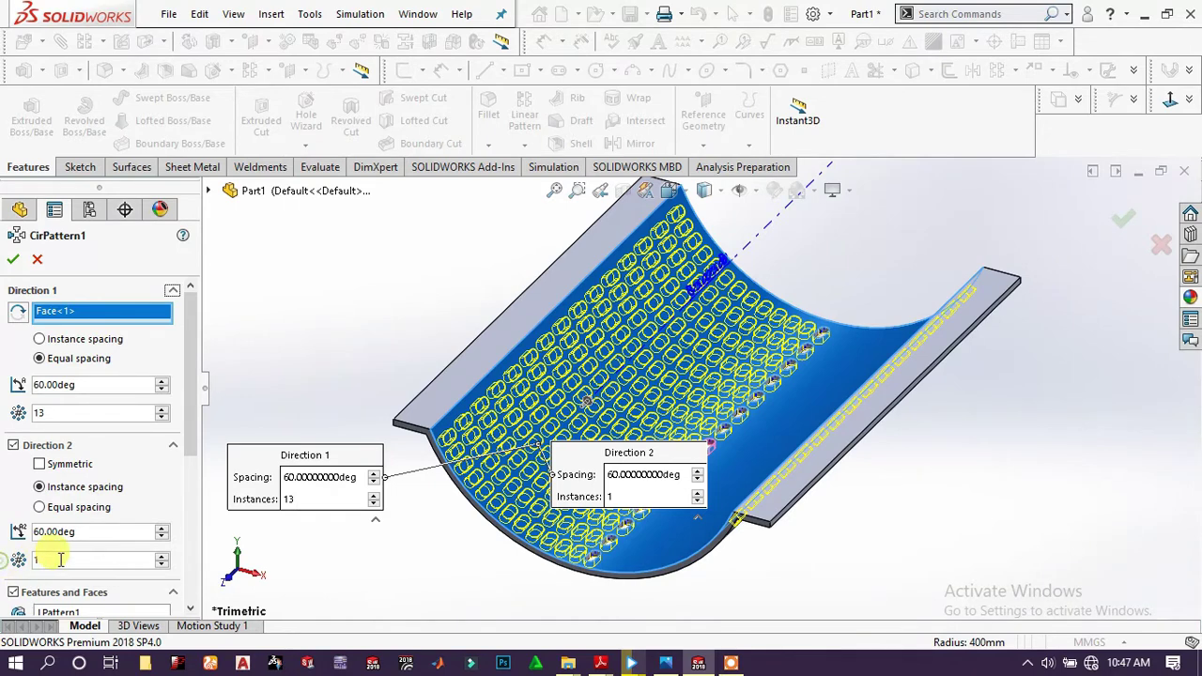
{"action": "left_click", "coordinate": [71, 560]}
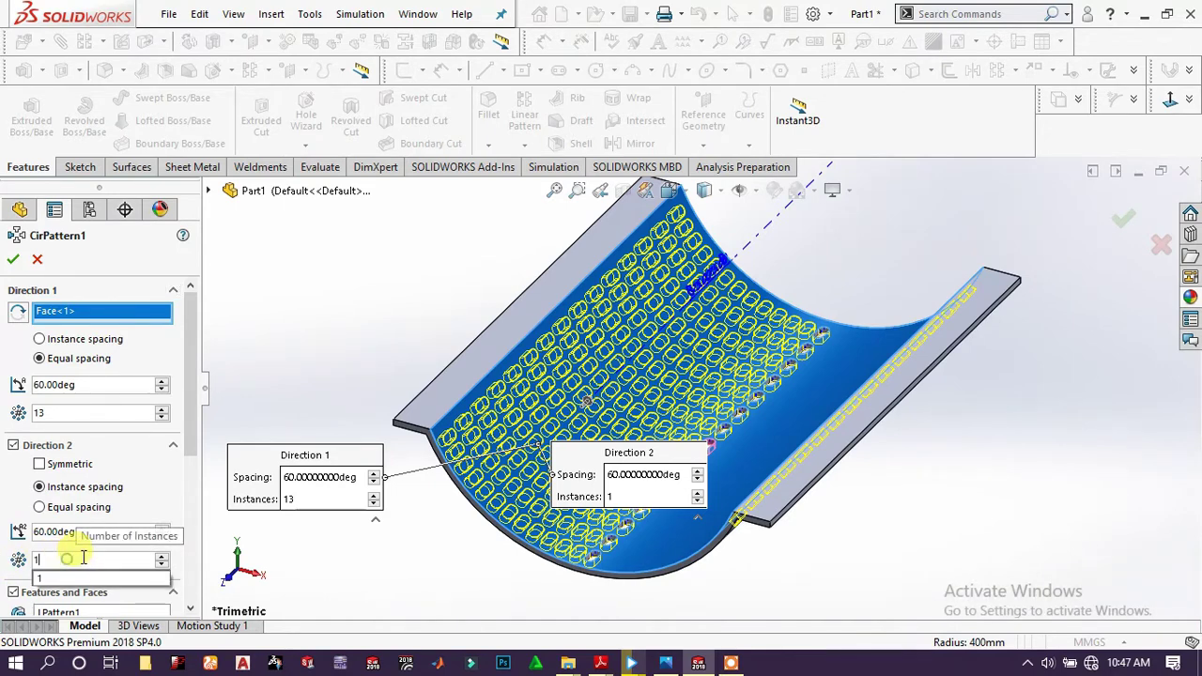
{"action": "type", "text": "3"}
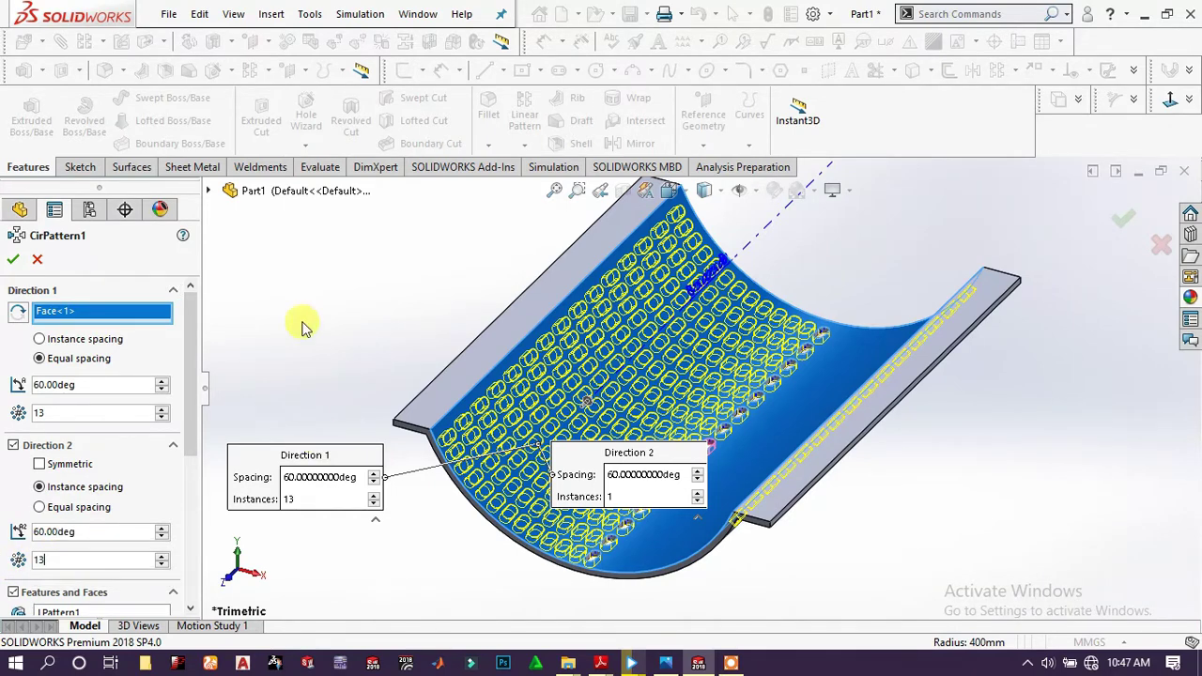
{"action": "left_click", "coordinate": [317, 265]}
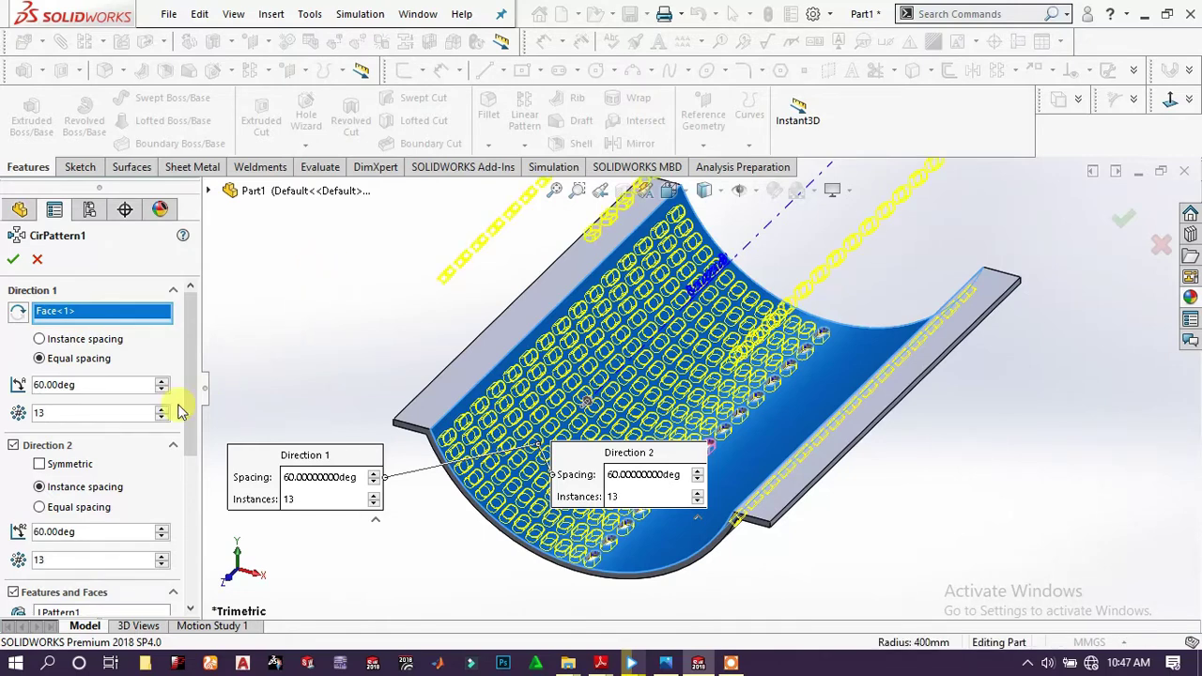
Switch Direction 2 to equal spacing and set its total angle to 60 degrees.
{"action": "scroll", "coordinate": [113, 510], "scroll_direction": "down", "scroll_amount": 5}
{"action": "scroll", "coordinate": [134, 499], "scroll_direction": "up", "scroll_amount": 5}
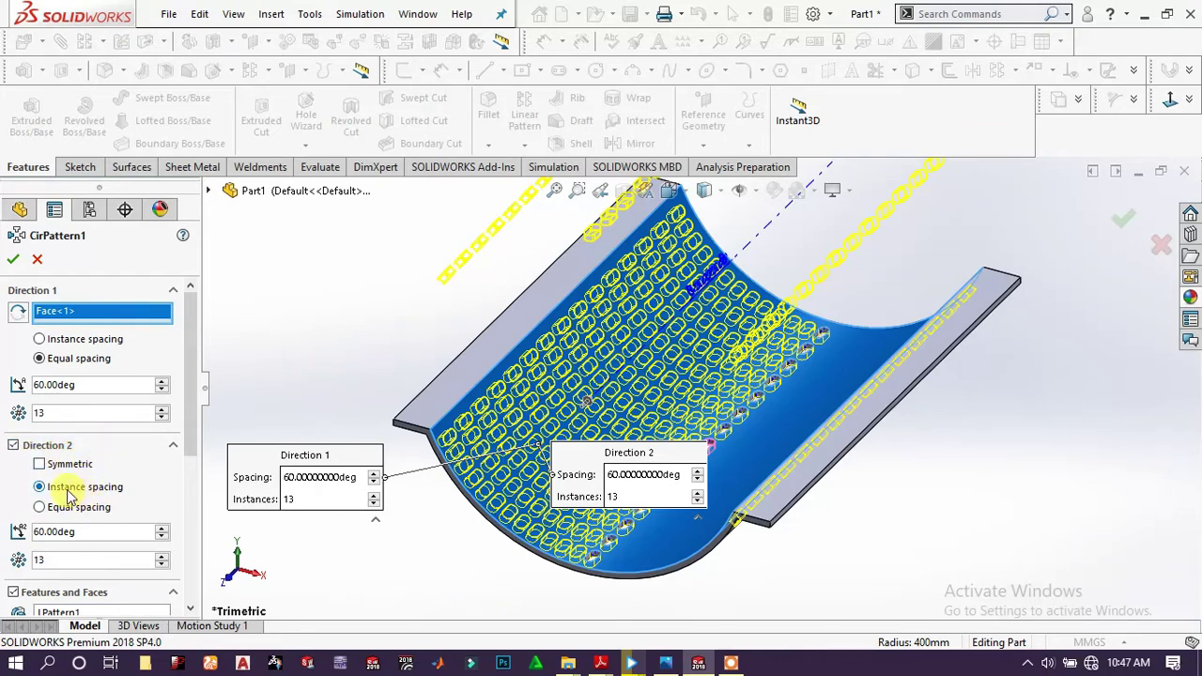
{"action": "left_click", "coordinate": [39, 507]}
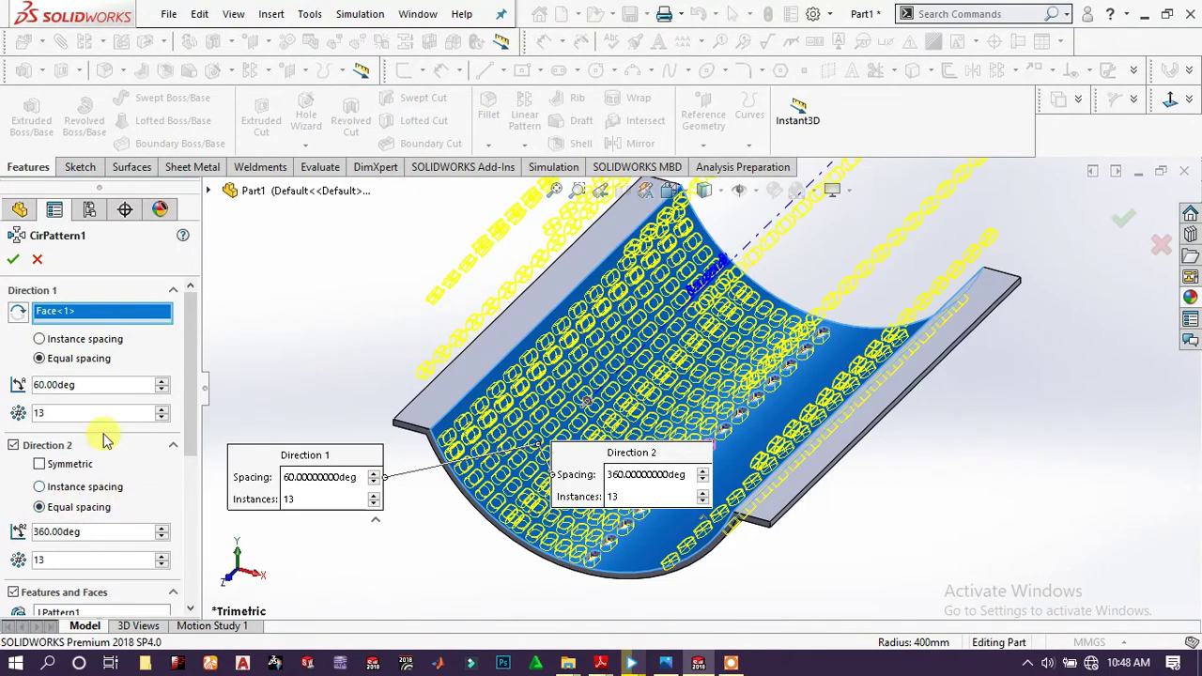
{"action": "left_click_drag", "start_coordinate": [97, 531], "coordinate": [19, 532]}
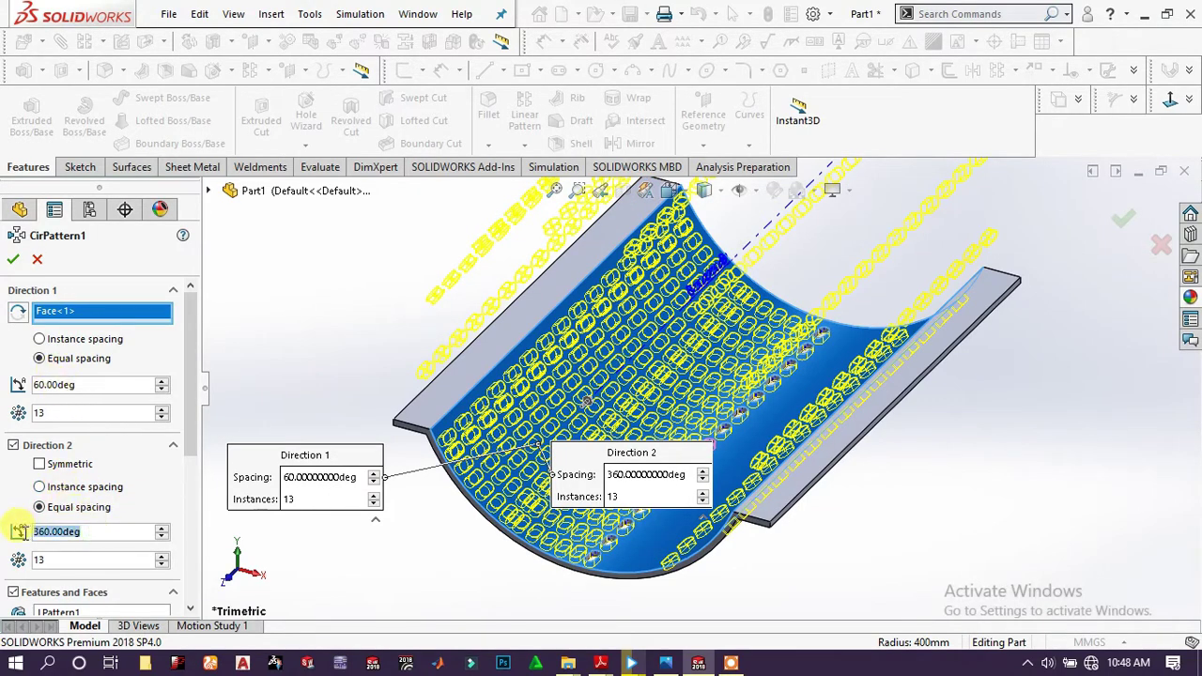
{"action": "type", "text": "60"}
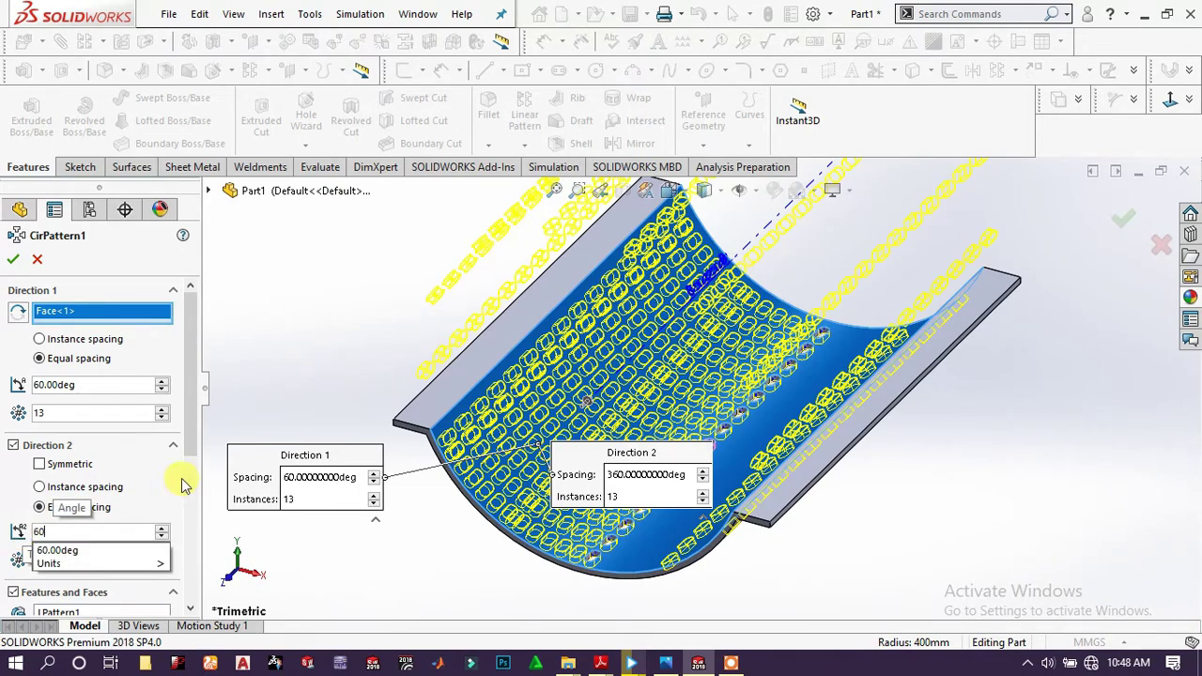
{"action": "key", "text": "Return"}
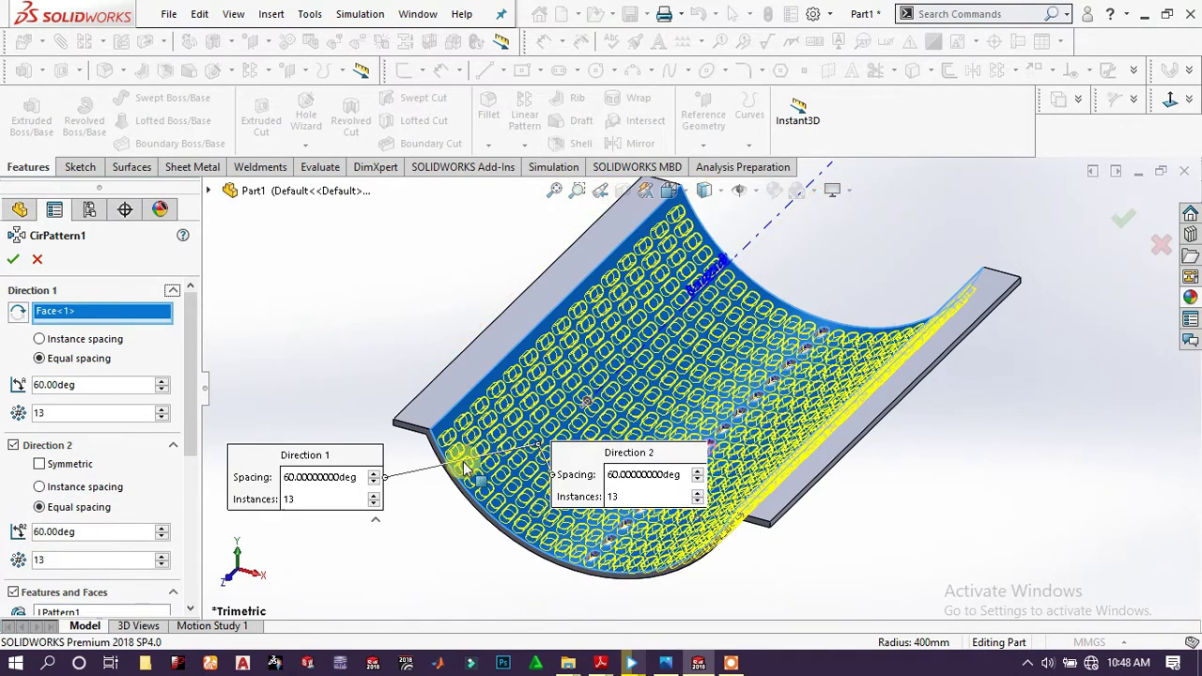
{"action": "middle_click_drag", "start_coordinate": [326, 369], "coordinate": [338, 474]}
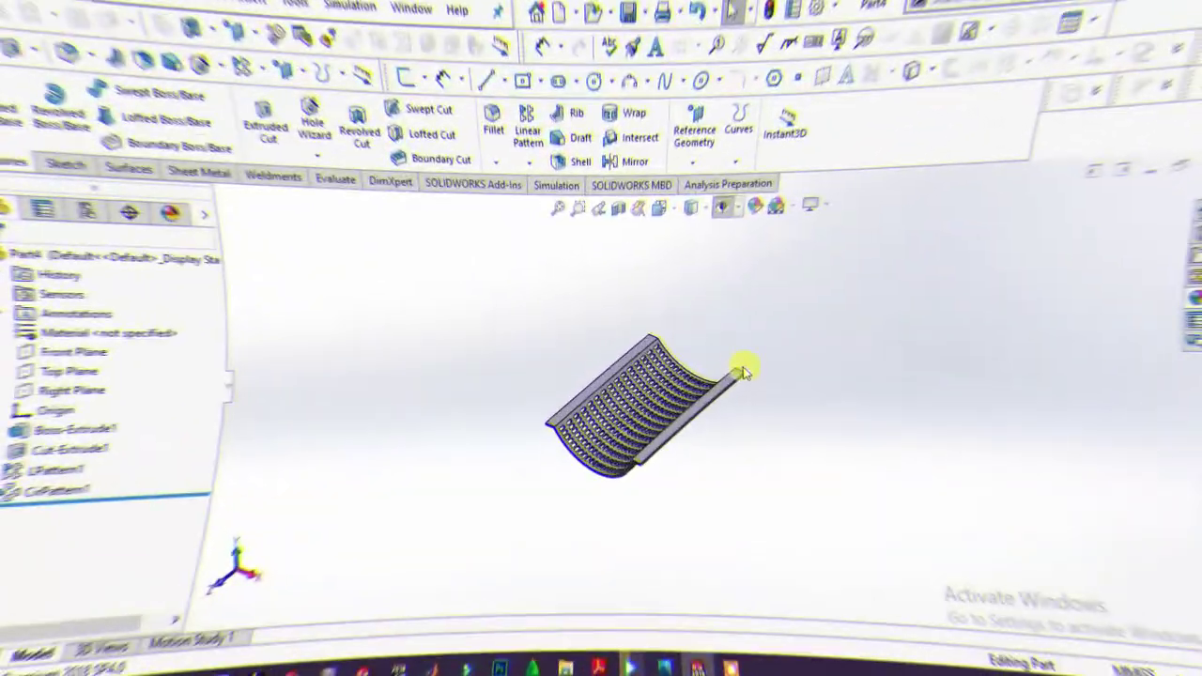
Sketch a corner rectangle about 221 mm wide on the Right Plane, over the slots near the trough's +Y, -Z corner.
{"action": "scroll", "coordinate": [685, 423], "scroll_direction": "down", "scroll_amount": 10}
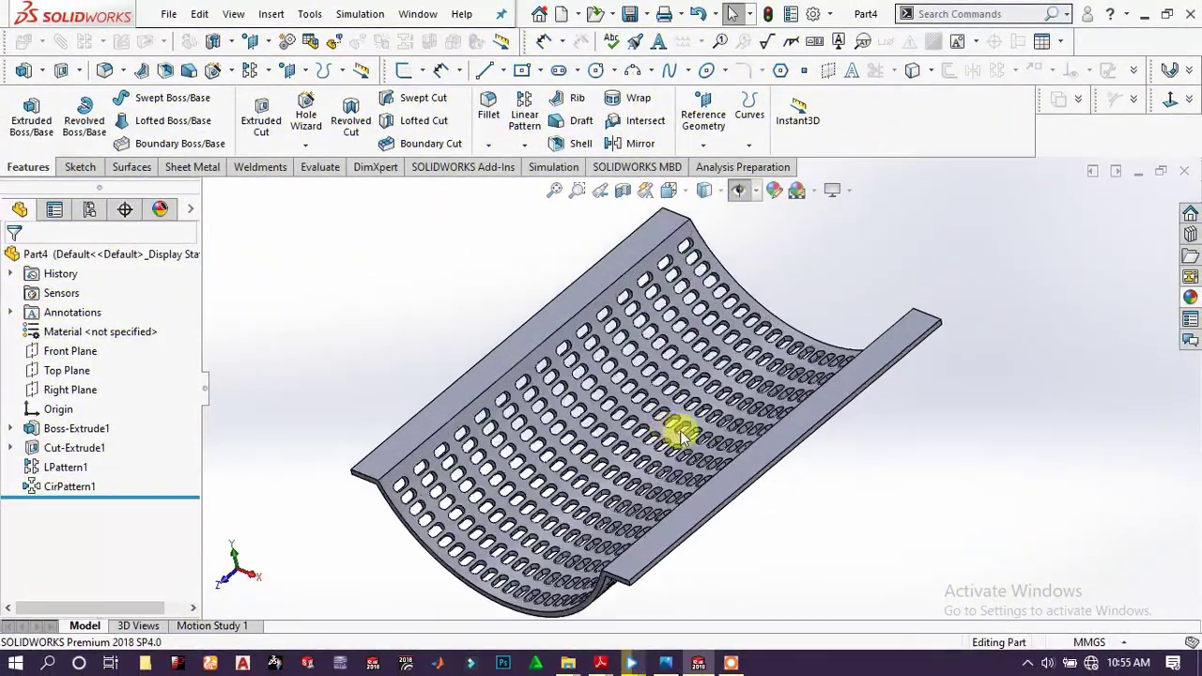
{"action": "middle_click_drag", "start_coordinate": [515, 444], "coordinate": [795, 595]}
{"action": "scroll", "coordinate": [818, 526], "scroll_direction": "up", "scroll_amount": 3}
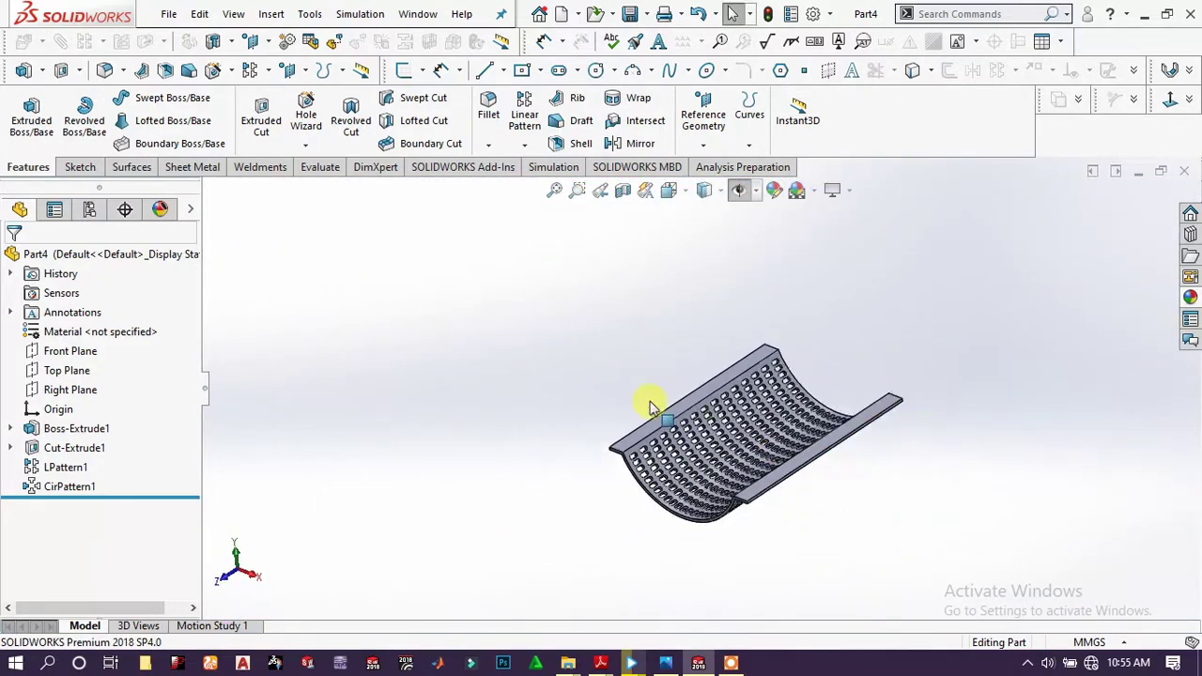
{"action": "left_click", "coordinate": [64, 389]}
{"action": "left_click", "coordinate": [90, 363]}
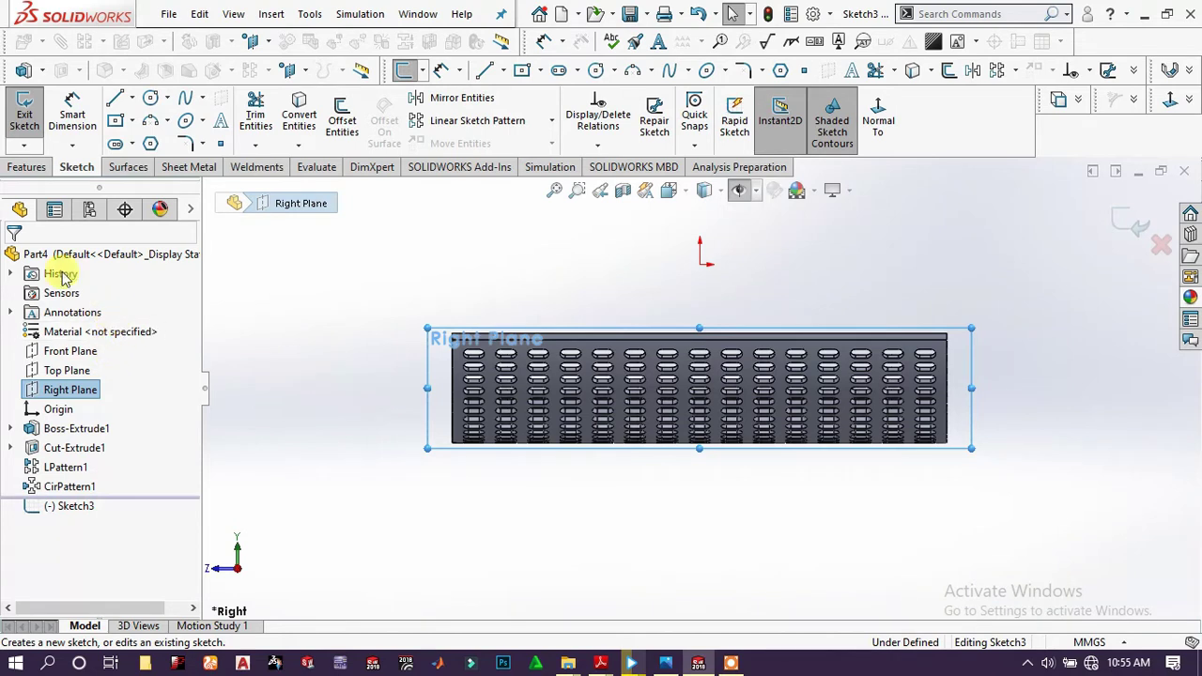
{"action": "left_click", "coordinate": [115, 123]}
{"action": "left_click", "coordinate": [30, 322]}
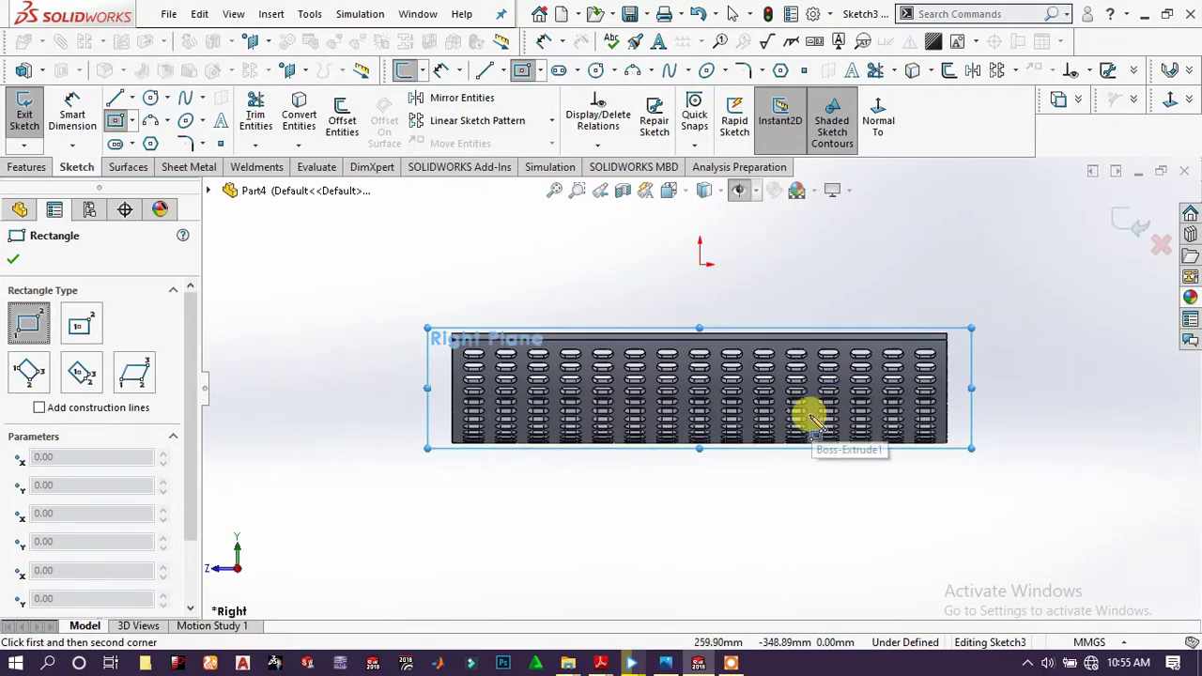
{"action": "scroll", "coordinate": [813, 420], "scroll_direction": "down", "scroll_amount": 3}
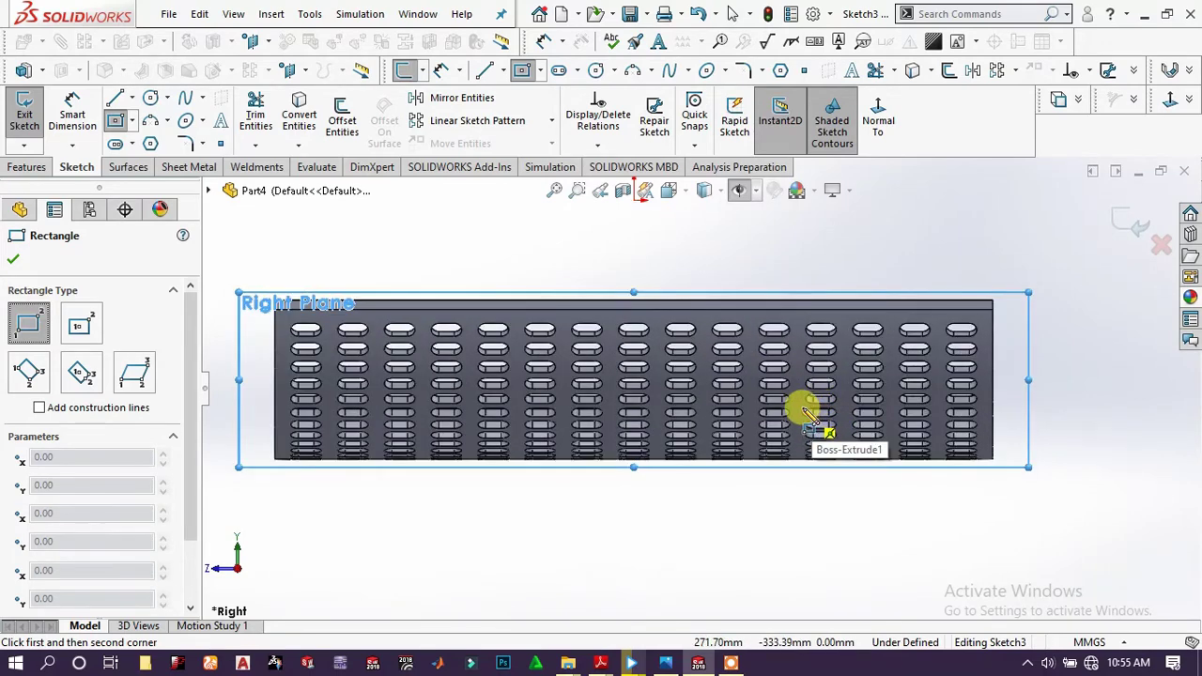
{"action": "left_click", "coordinate": [802, 404]}
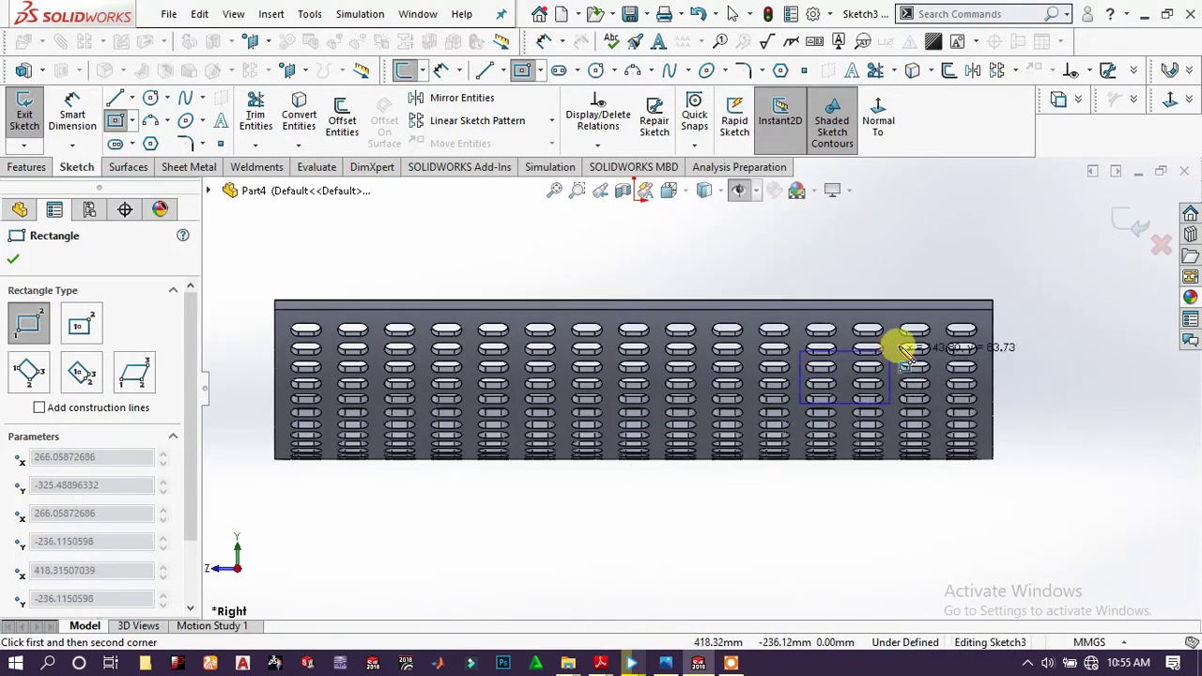
{"action": "left_click", "coordinate": [937, 319]}
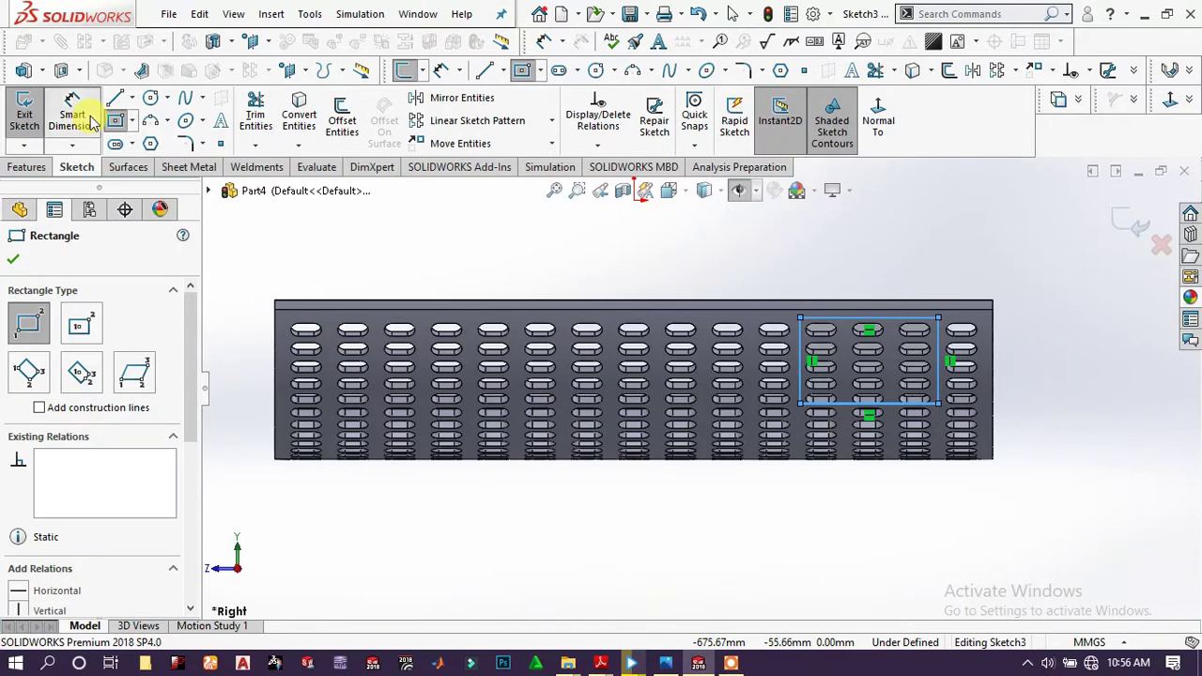
Dimension the vertical distance from the origin to the rectangle's upper edge as 250 mm.
{"action": "key", "text": "Escape"}
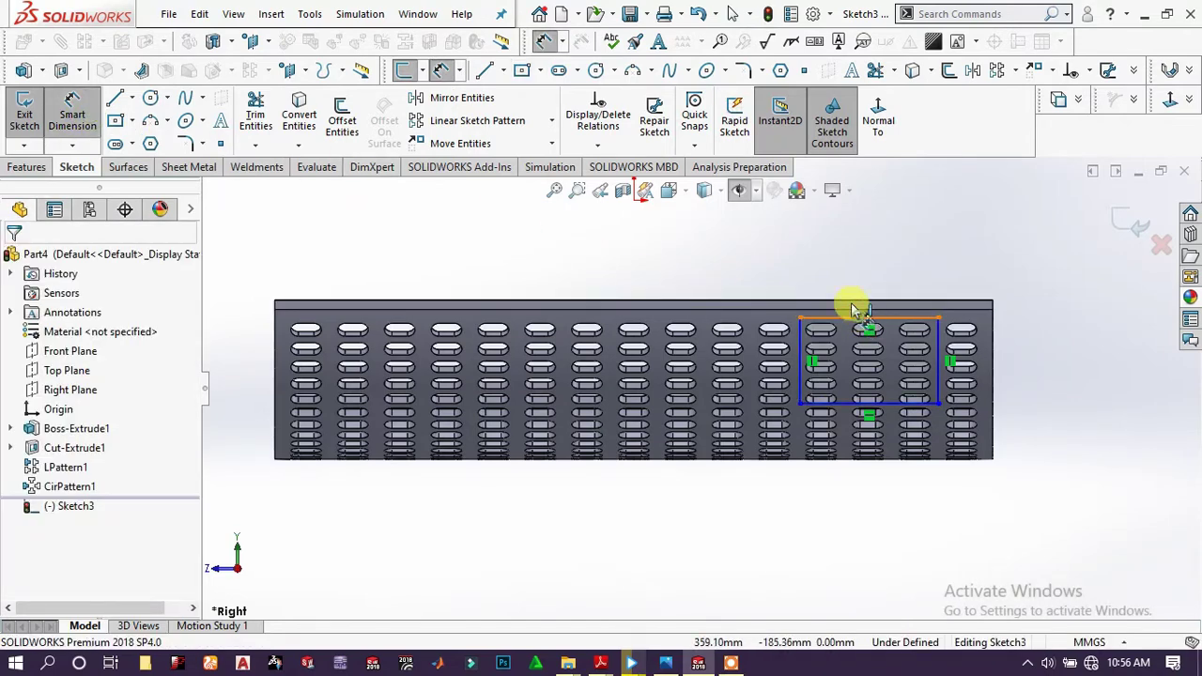
{"action": "left_click", "coordinate": [853, 310]}
{"action": "scroll", "coordinate": [676, 260], "scroll_direction": "up", "scroll_amount": 2}
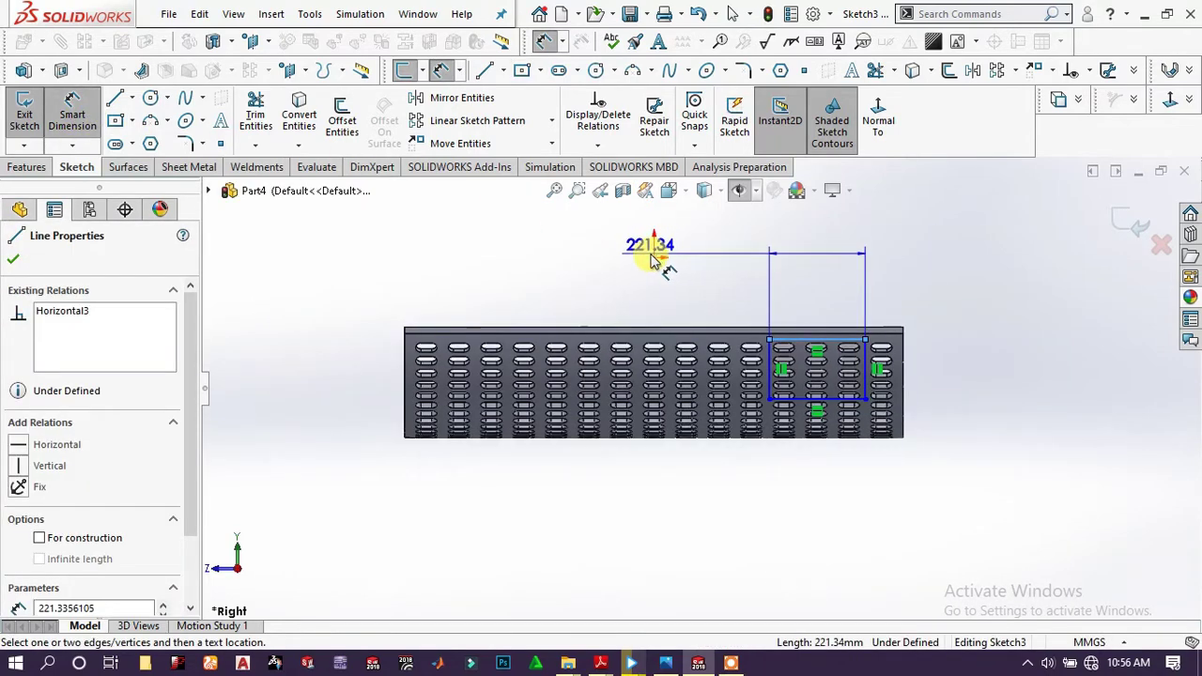
{"action": "left_click", "coordinate": [657, 255]}
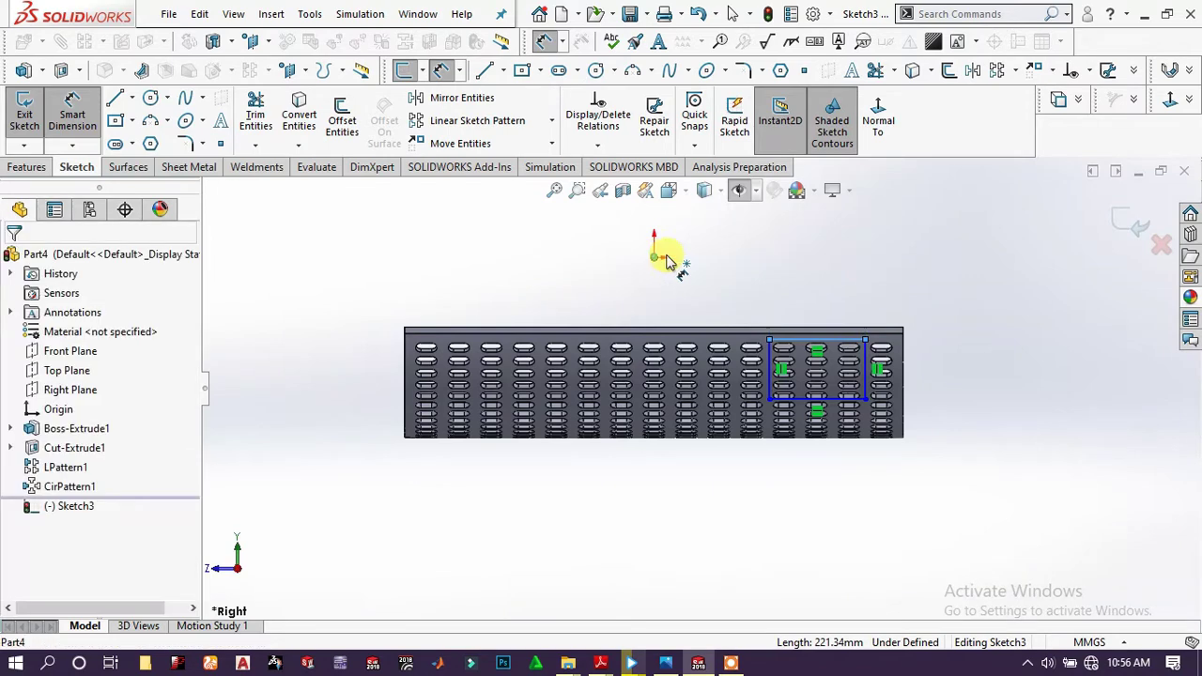
{"action": "left_click", "coordinate": [941, 293]}
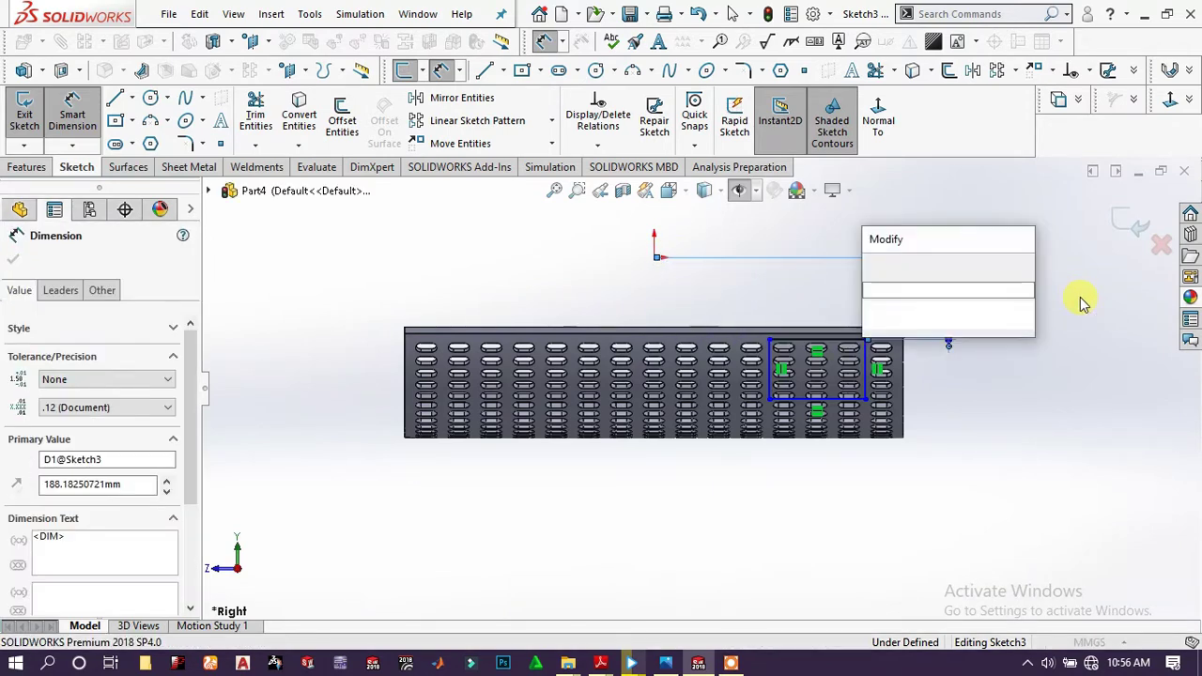
{"action": "type", "text": "250"}
{"action": "key", "text": "Return"}
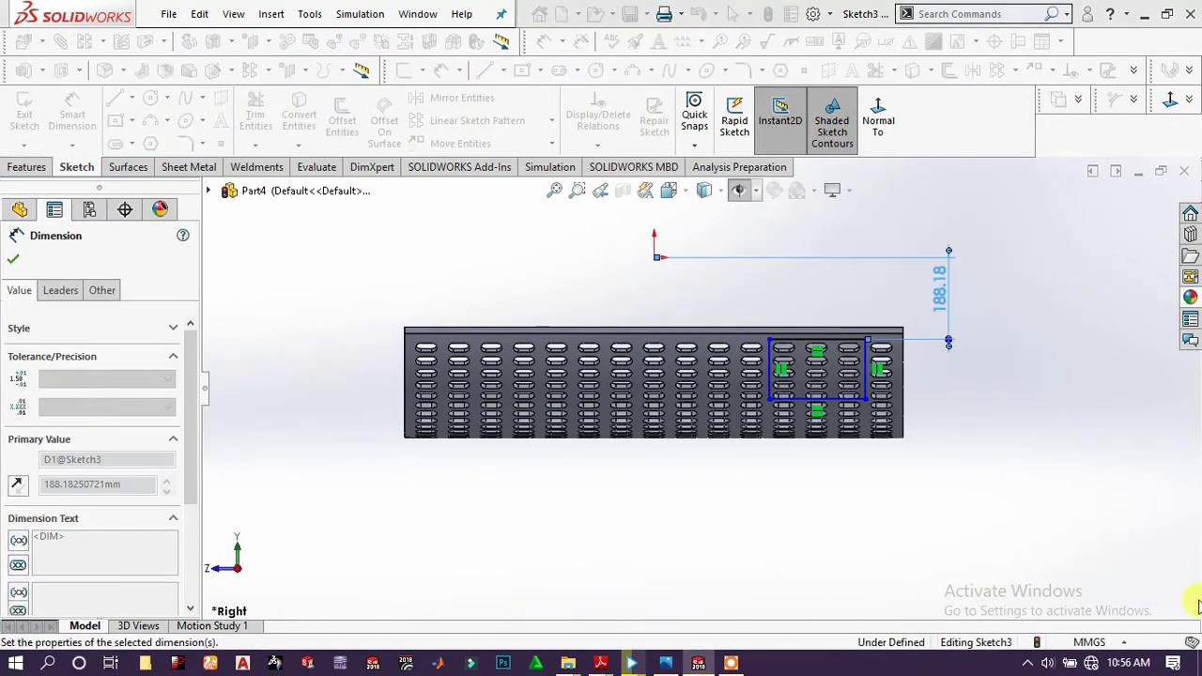
{"action": "left_click", "coordinate": [930, 406]}
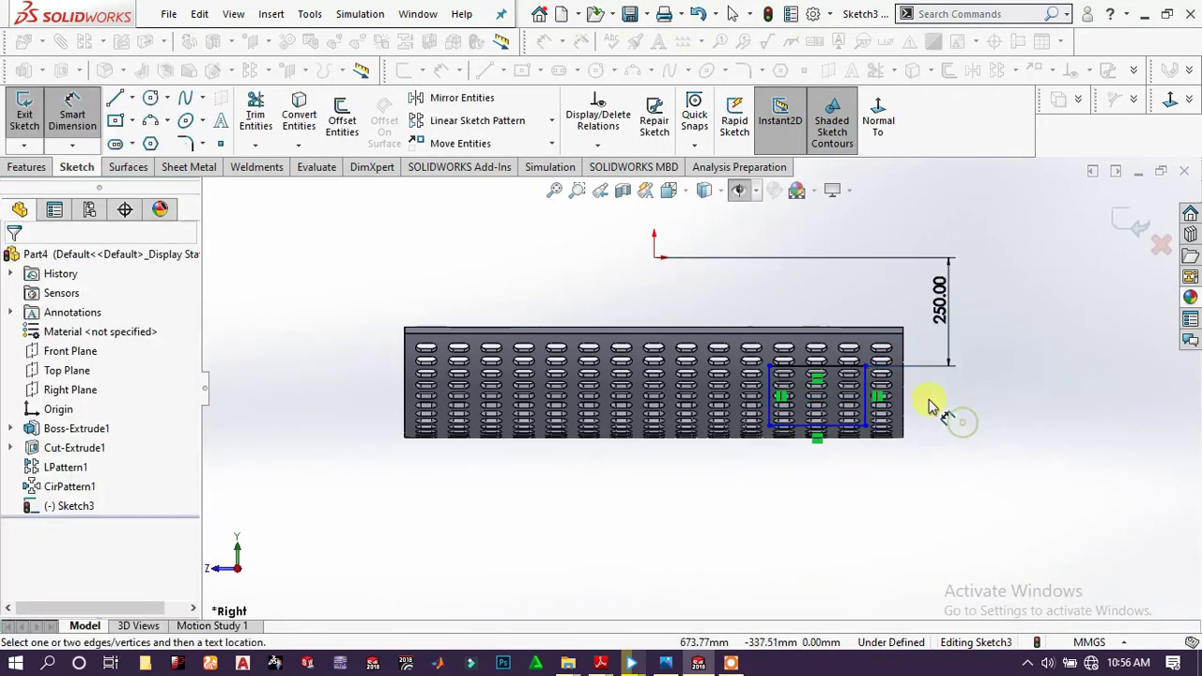
Dimension the rectangle with a height of 100 mm and a width of 210 mm.
{"action": "left_click", "coordinate": [869, 406]}
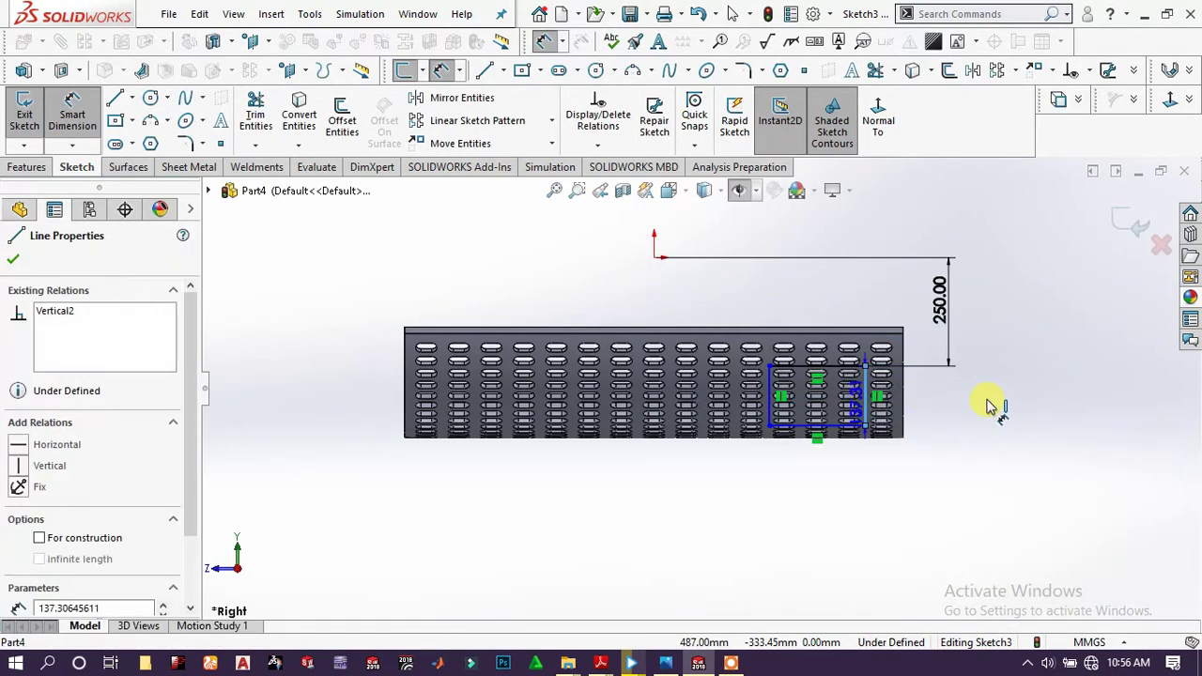
{"action": "left_click", "coordinate": [988, 404]}
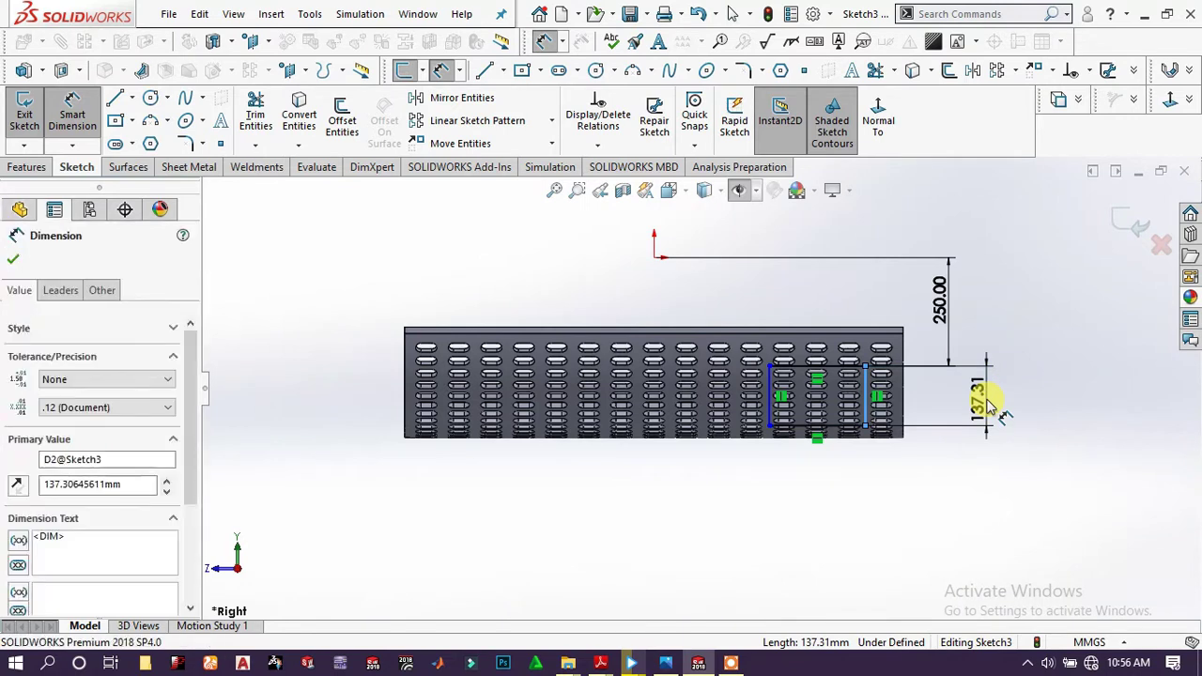
{"action": "key", "text": "Return"}
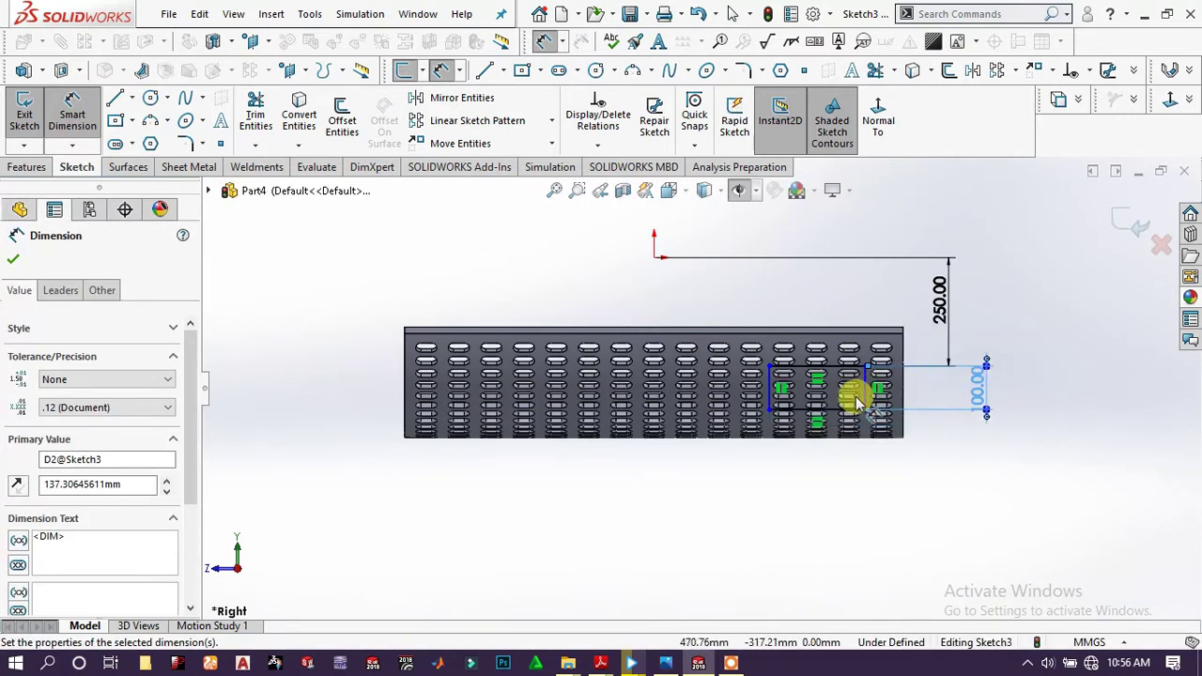
{"action": "left_click", "coordinate": [834, 413]}
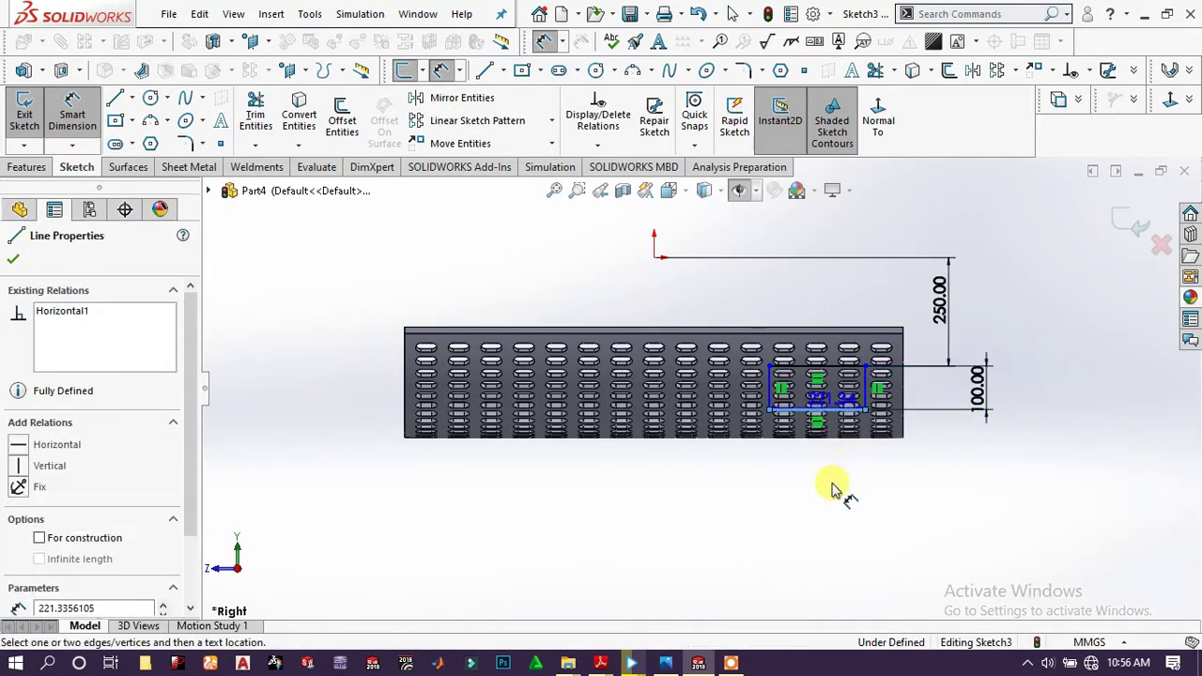
{"action": "left_click", "coordinate": [832, 484]}
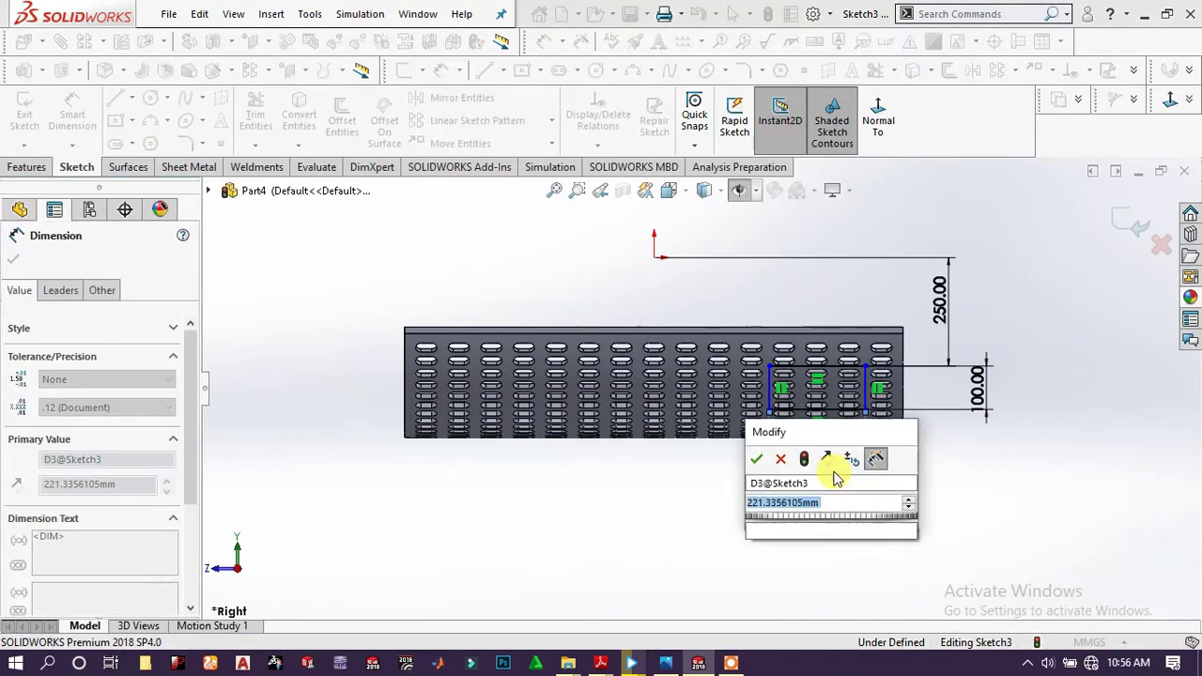
{"action": "type", "text": "21"}
{"action": "key", "text": "Escape"}
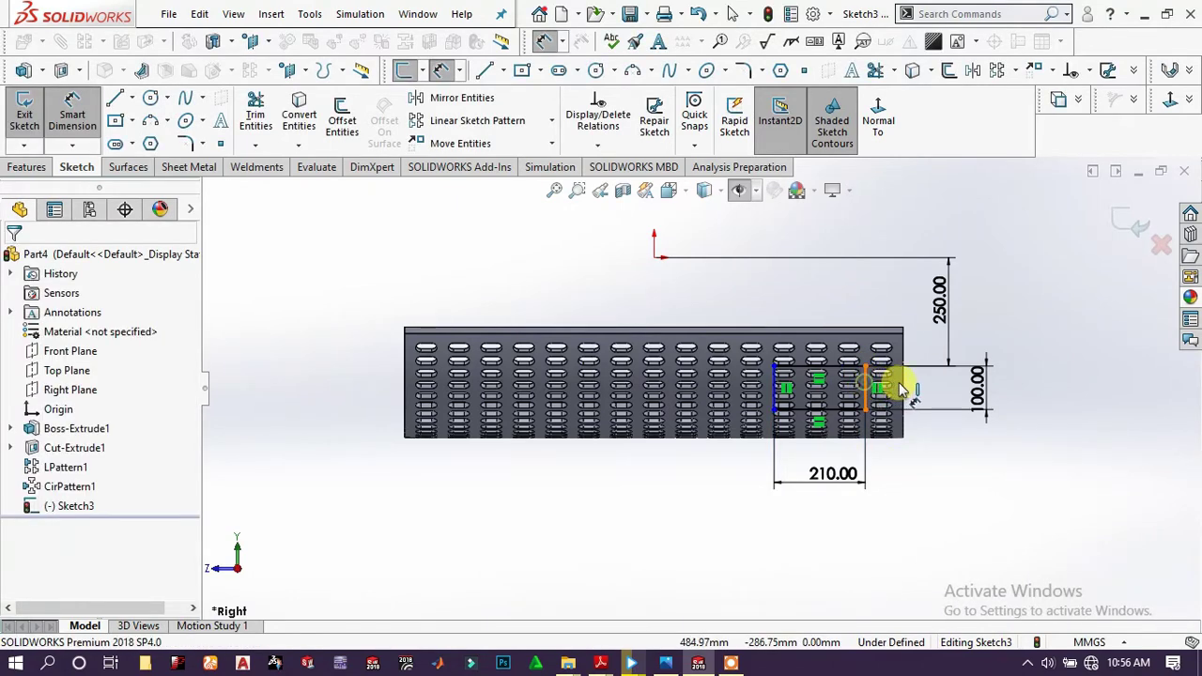
Dimension the gap between the rectangle's nearest vertical edge and the trough's -Z end edge as 20 mm.
{"action": "left_click", "coordinate": [902, 399]}
{"action": "left_click", "coordinate": [905, 376]}
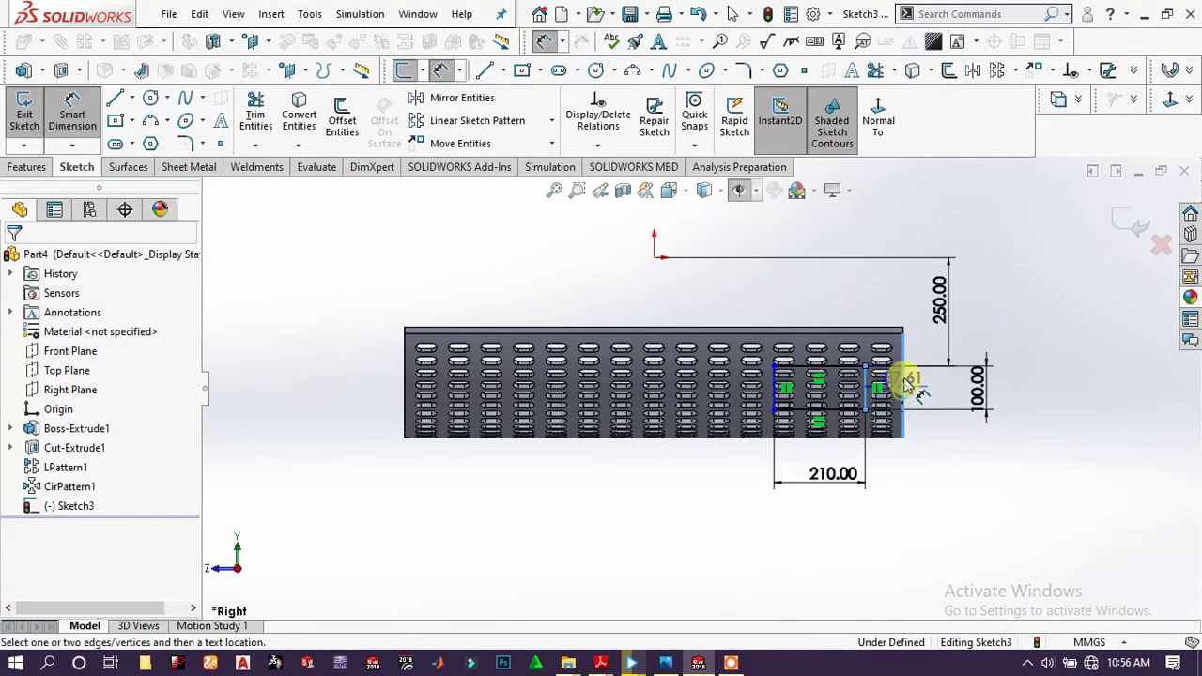
{"action": "left_click", "coordinate": [909, 489]}
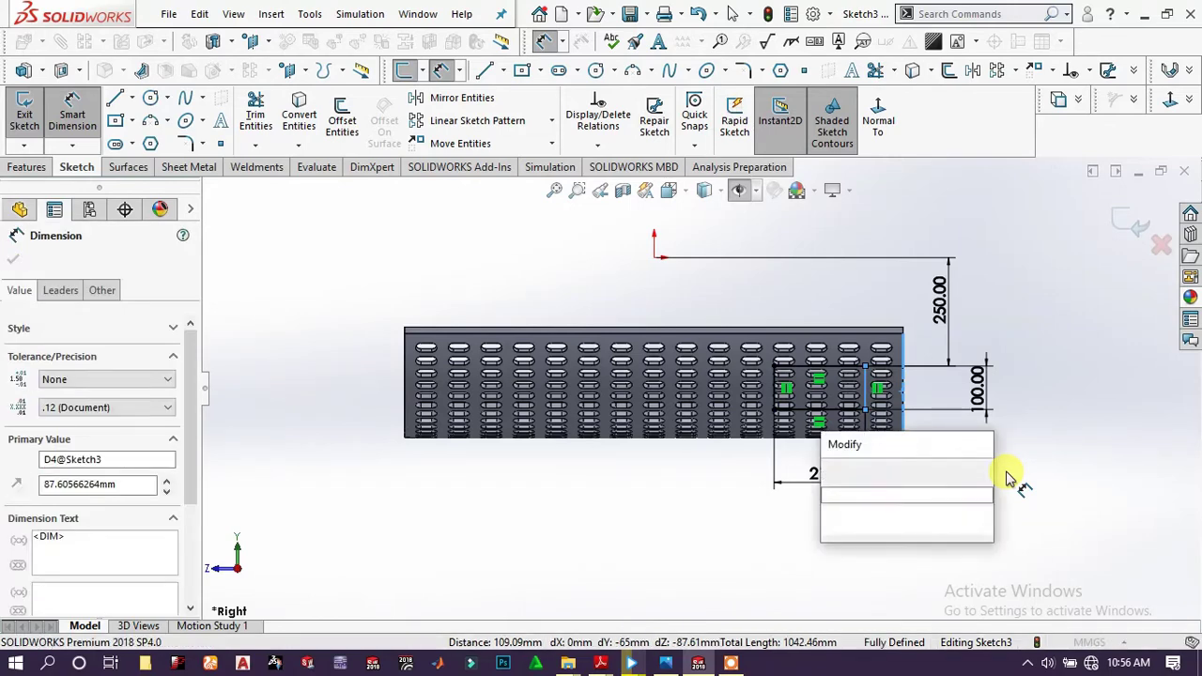
{"action": "type", "text": "20"}
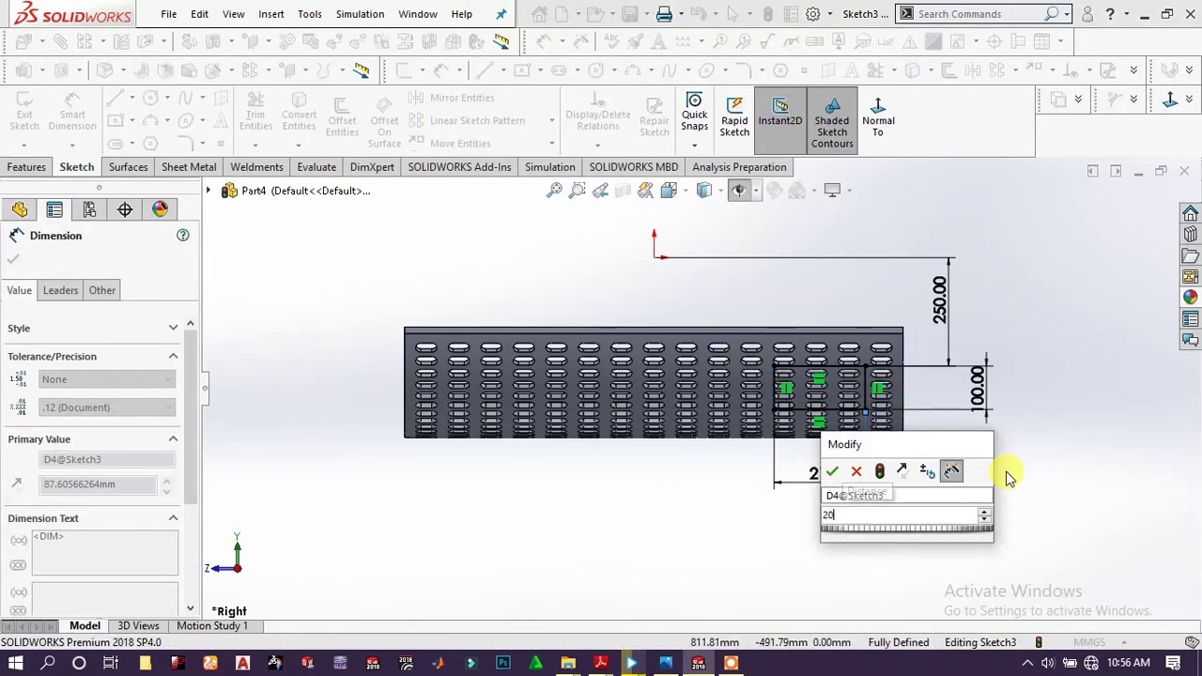
{"action": "key", "text": "Return"}
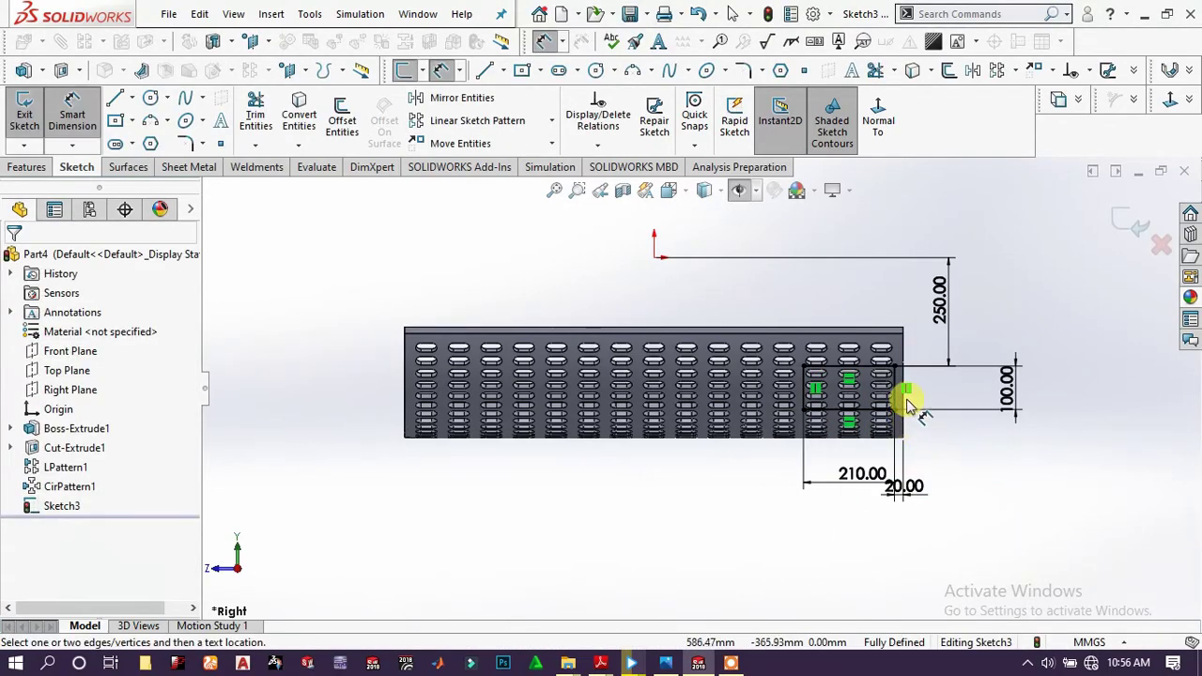
Cut-extrude the rectangle sketch from the sketch plane, blind 1150 mm, through the trough's curved wall.
{"action": "scroll", "coordinate": [911, 403], "scroll_direction": "down", "scroll_amount": 2}
{"action": "scroll", "coordinate": [430, 242], "scroll_direction": "up", "scroll_amount": 3}
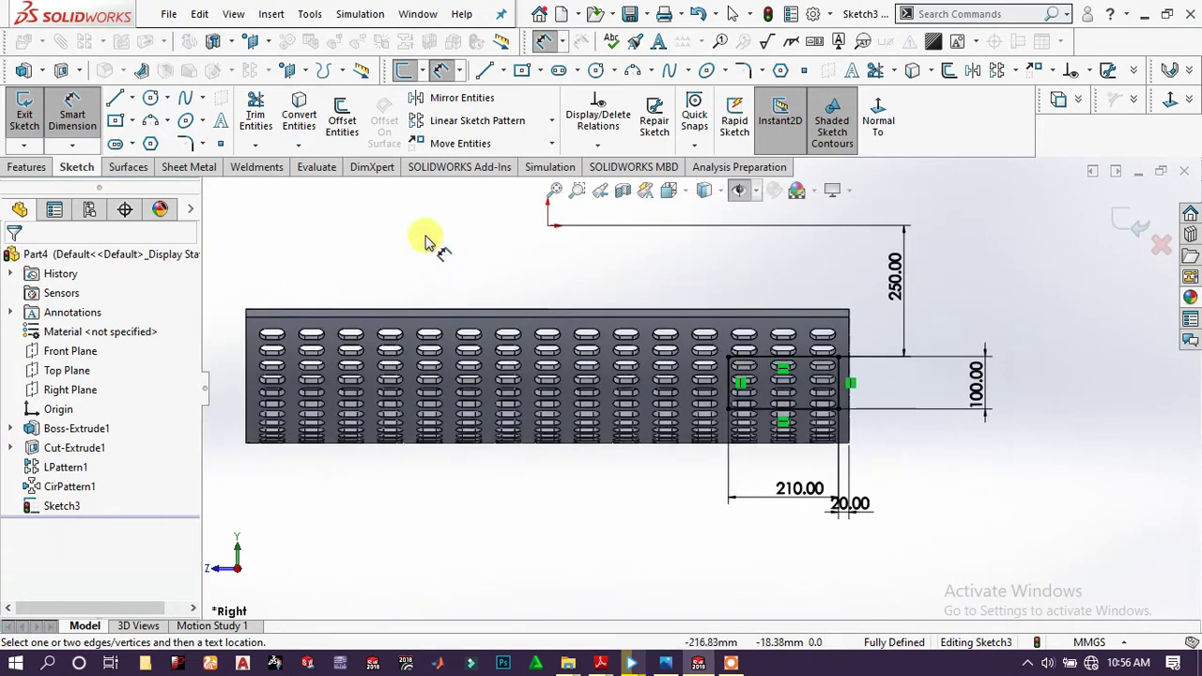
{"action": "left_click", "coordinate": [28, 167]}
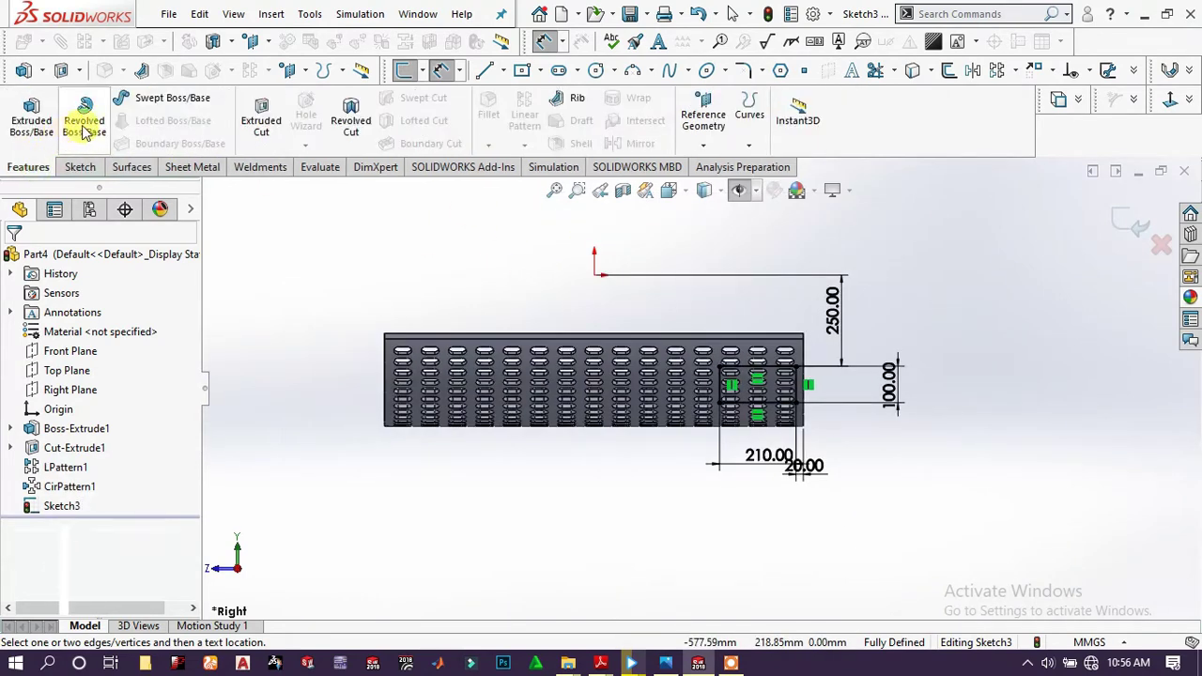
{"action": "left_click", "coordinate": [261, 118]}
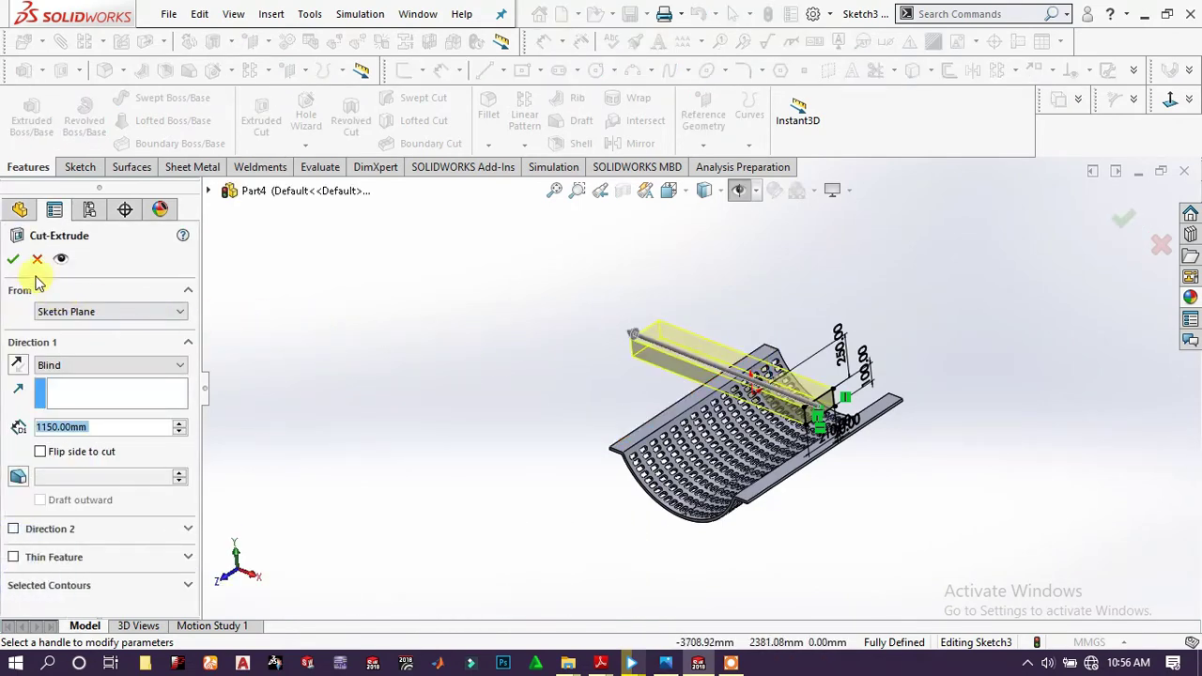
{"action": "left_click", "coordinate": [14, 264]}
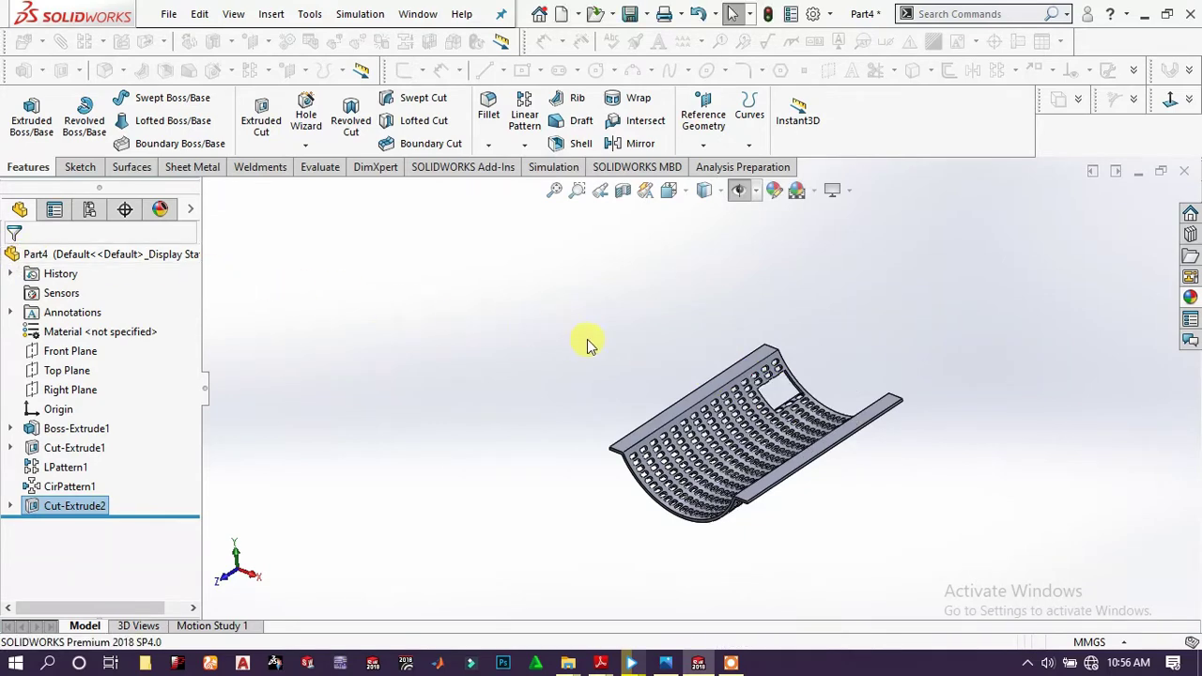
{"action": "left_click", "coordinate": [587, 339]}
Inspect the rectangular opening and the surrounding slots and flange from several angles.
{"action": "scroll", "coordinate": [719, 408], "scroll_direction": "down", "scroll_amount": 10}
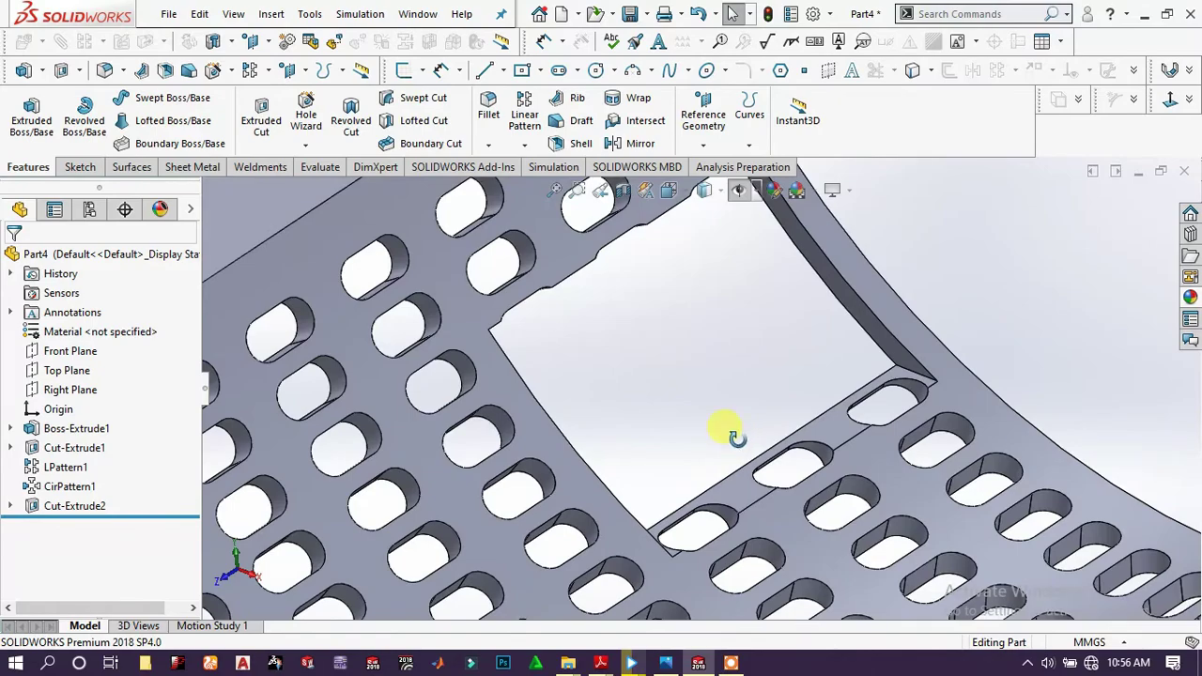
{"action": "middle_click_drag", "start_coordinate": [733, 434], "coordinate": [648, 442]}
{"action": "scroll", "coordinate": [692, 386], "scroll_direction": "up", "scroll_amount": 10}
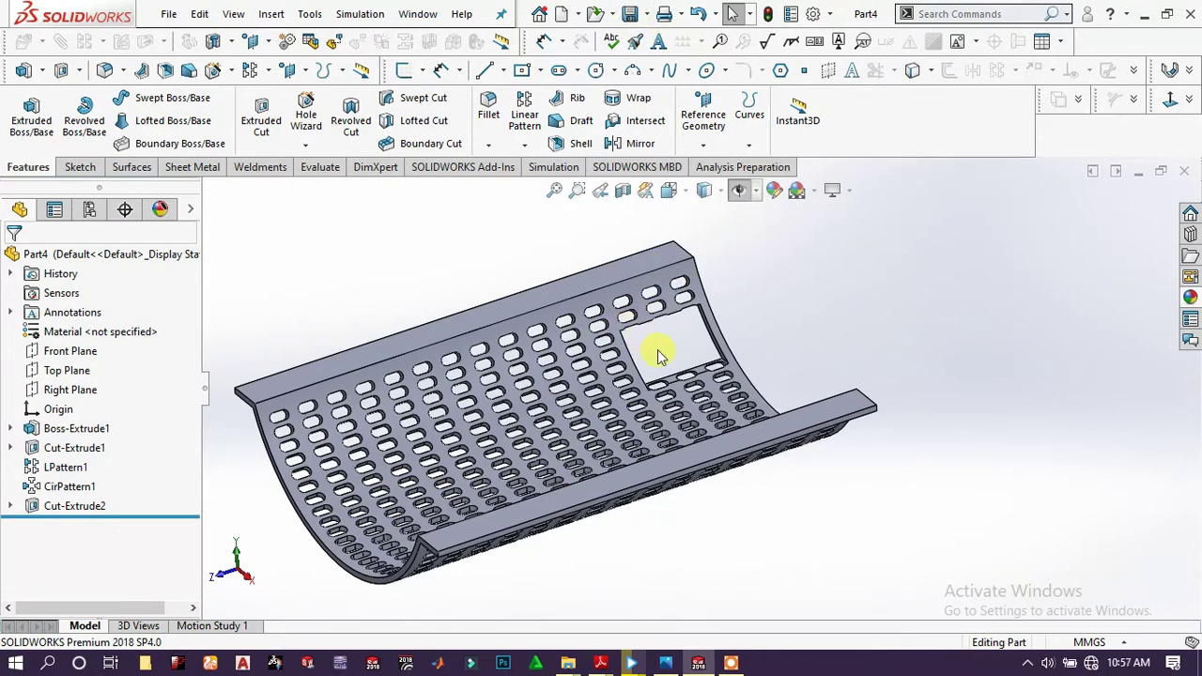
{"action": "scroll", "coordinate": [515, 503], "scroll_direction": "up", "scroll_amount": 4}
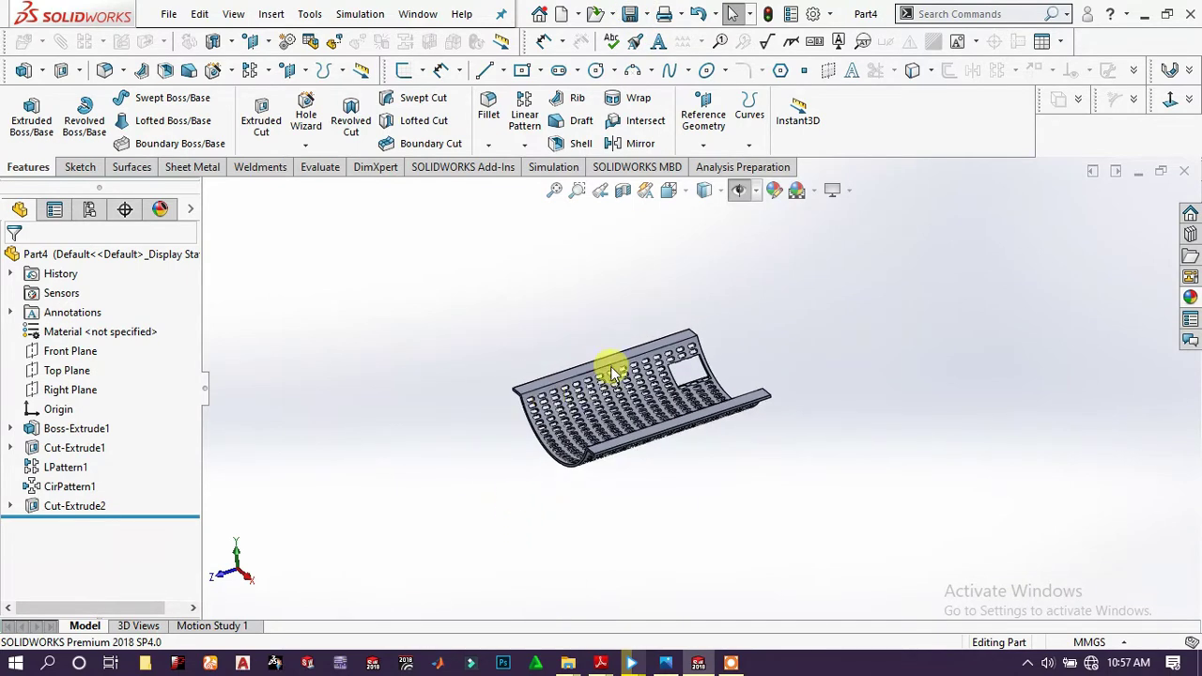
{"action": "middle_click_drag", "start_coordinate": [610, 373], "coordinate": [652, 429]}
{"action": "scroll", "coordinate": [617, 303], "scroll_direction": "down", "scroll_amount": 5}
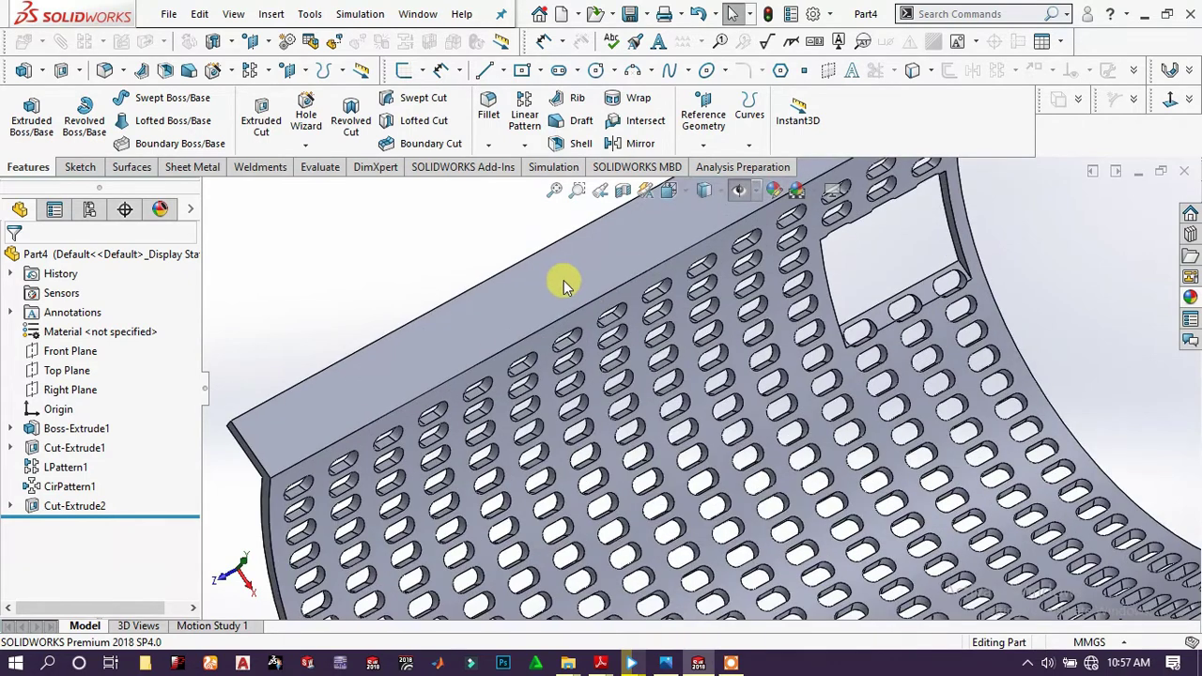
Change the whole part's appearance color to pure blue, RGB 0, 0, 255.
{"action": "left_click", "coordinate": [565, 287]}
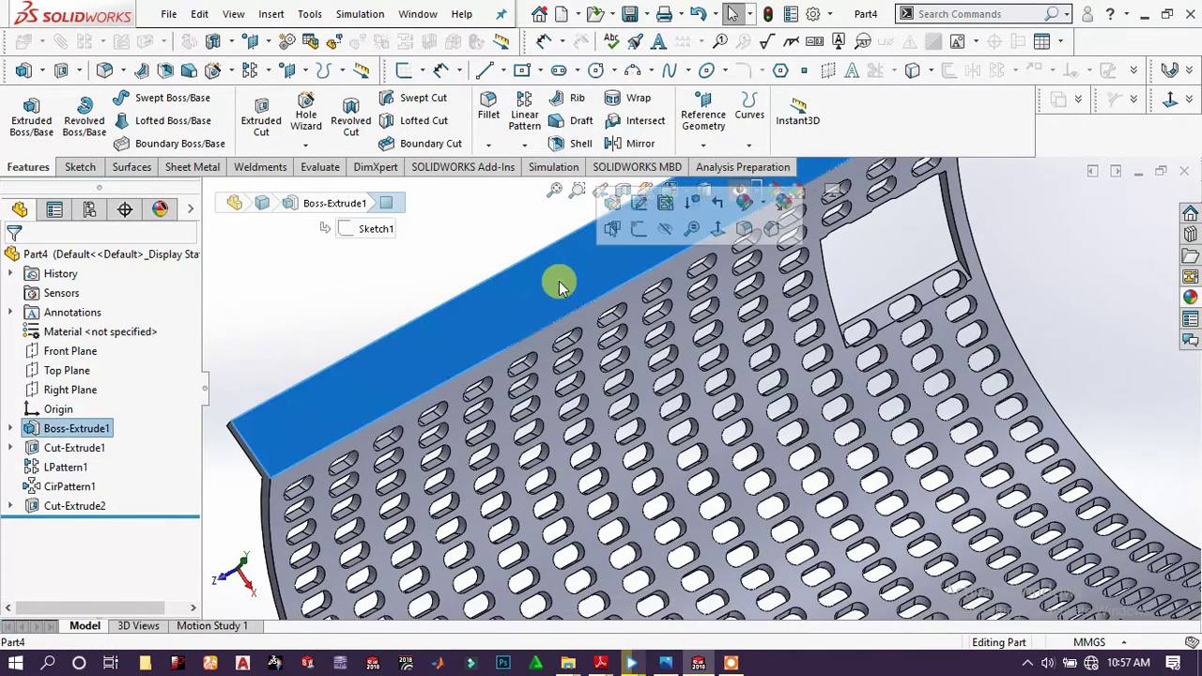
{"action": "left_click", "coordinate": [51, 254]}
{"action": "right_click", "coordinate": [92, 261]}
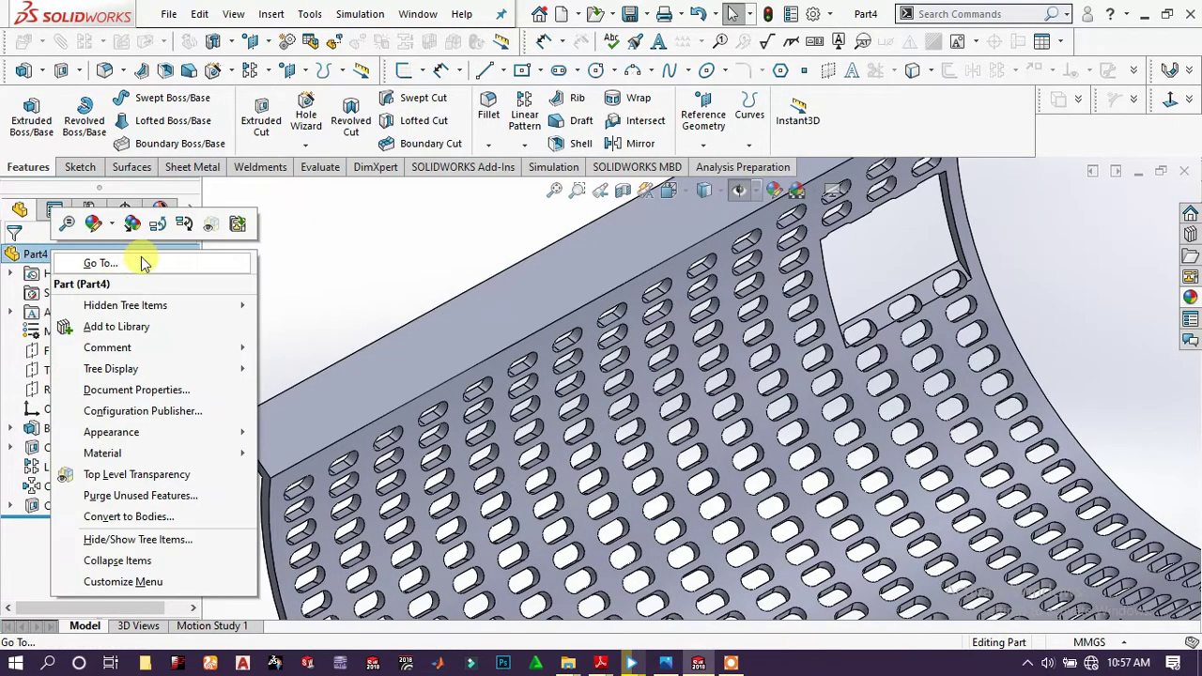
{"action": "left_click", "coordinate": [94, 225]}
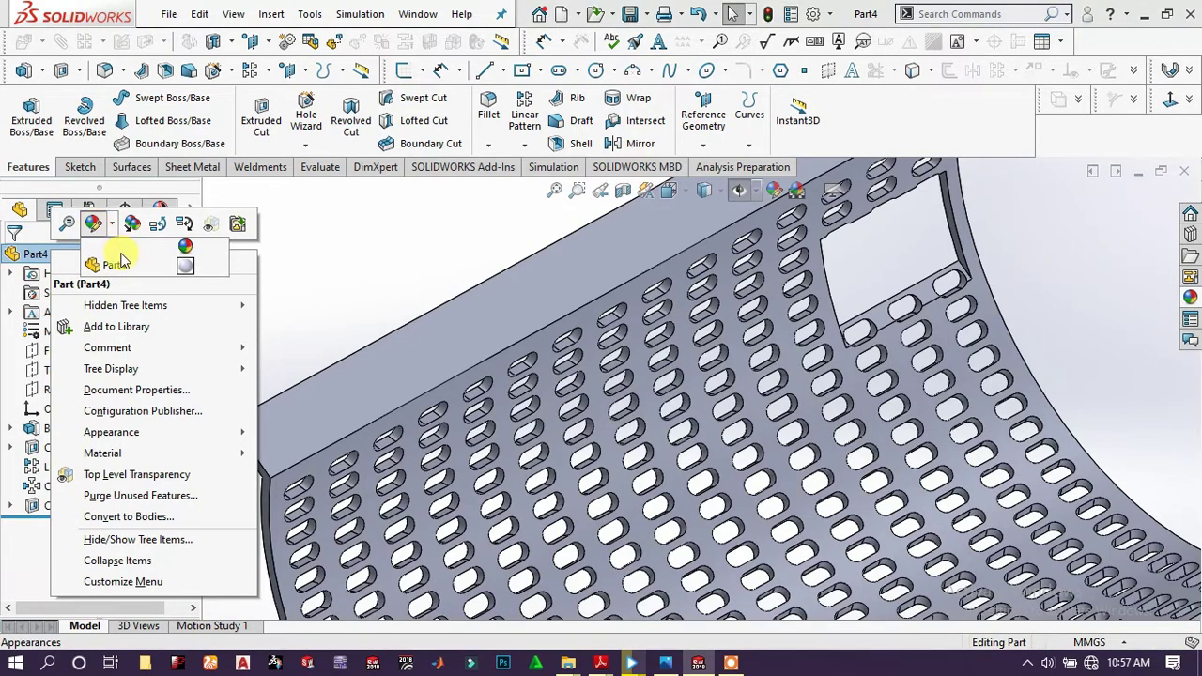
{"action": "left_click", "coordinate": [116, 263]}
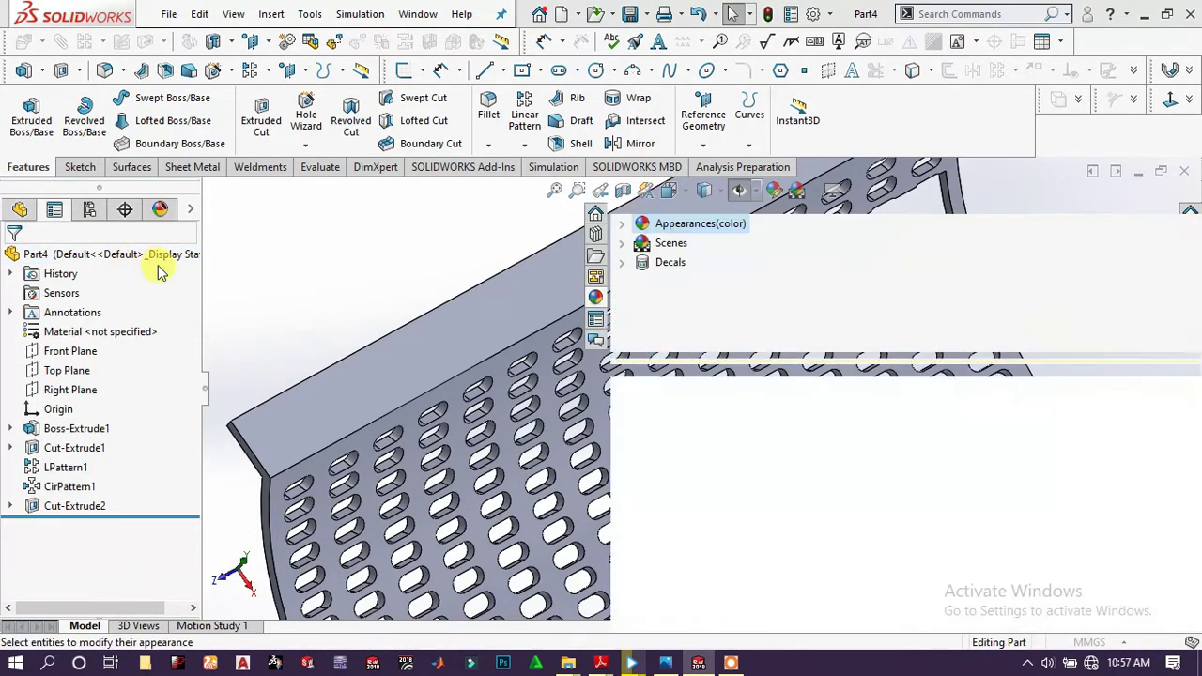
{"action": "scroll", "coordinate": [141, 531], "scroll_direction": "down", "scroll_amount": 5}
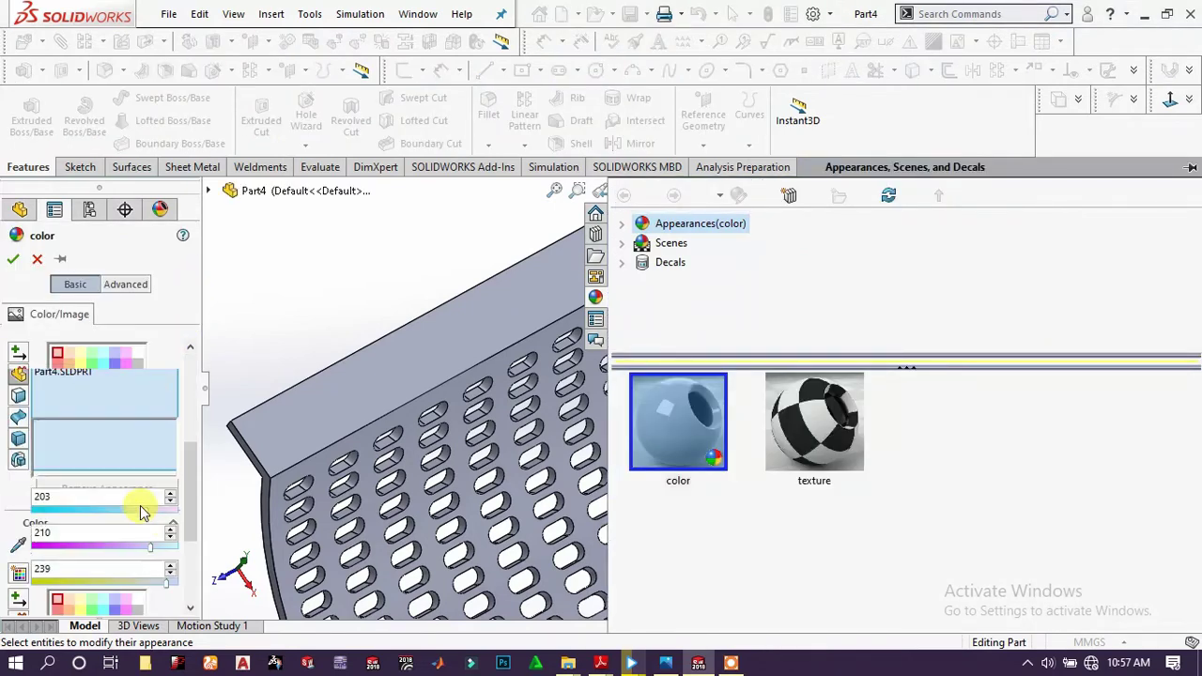
{"action": "left_click", "coordinate": [118, 376]}
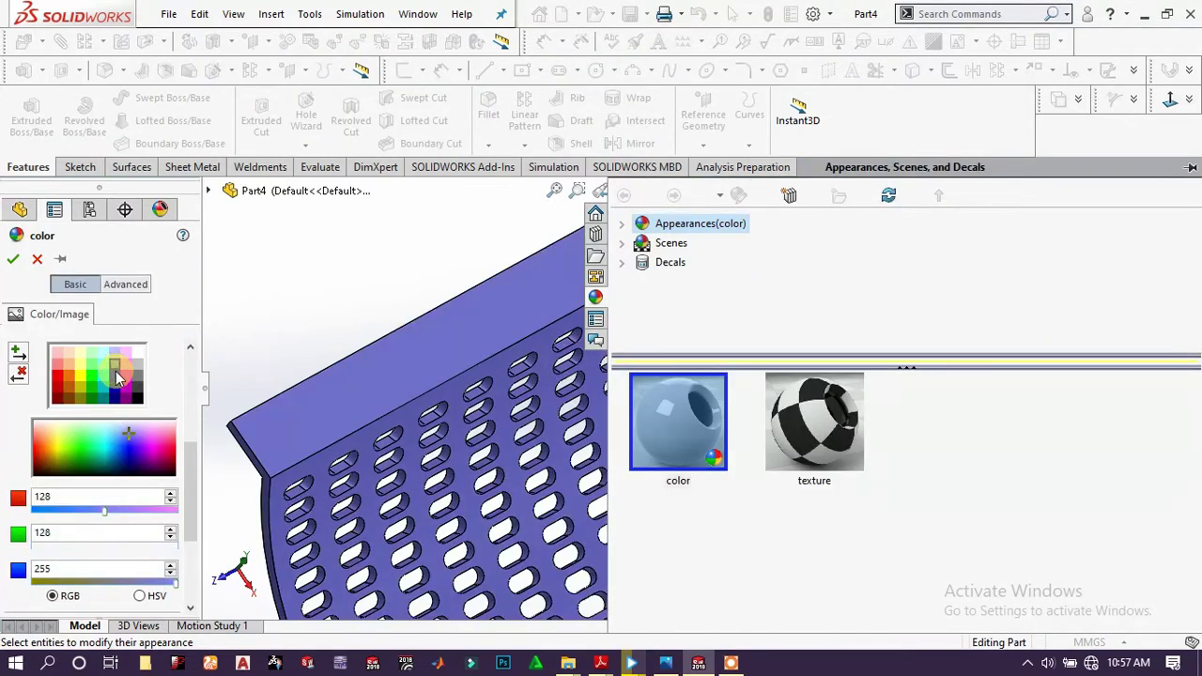
{"action": "left_click", "coordinate": [117, 376]}
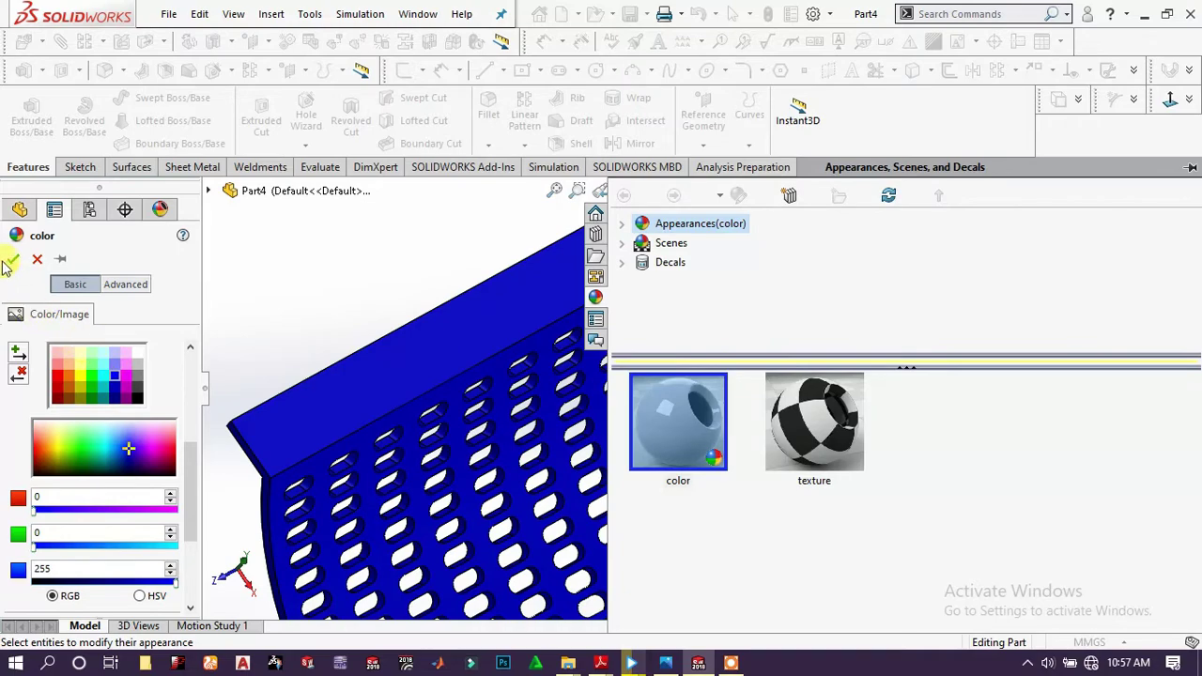
{"action": "key", "text": "Return"}
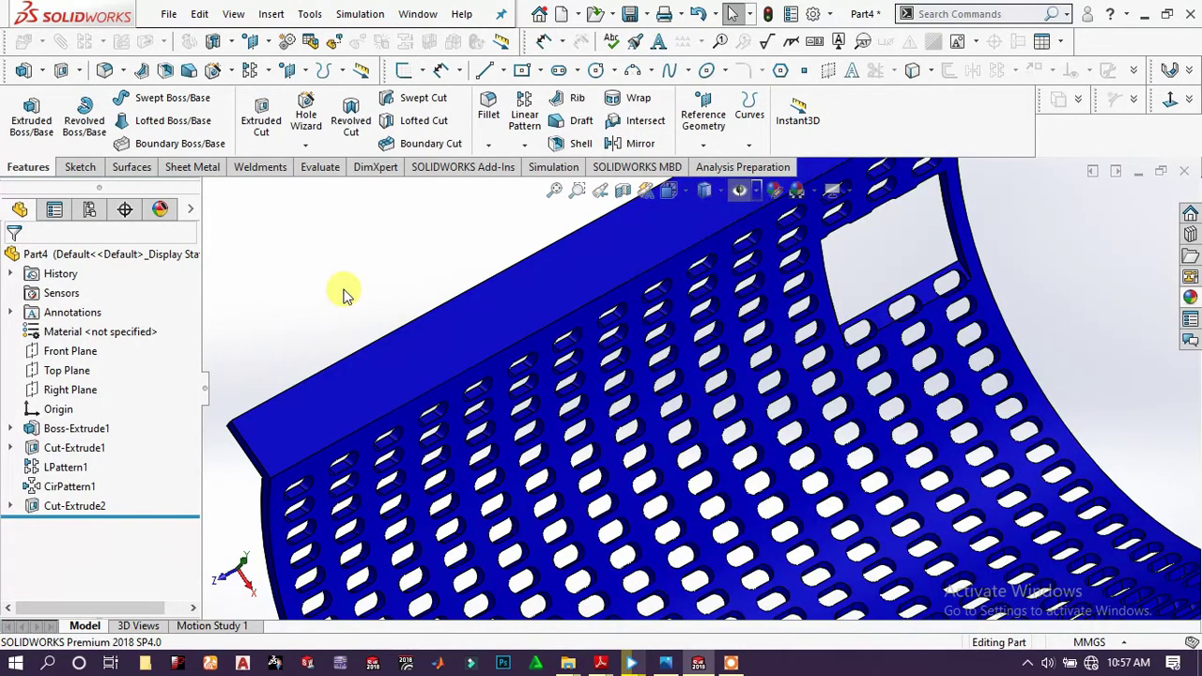
{"action": "key", "text": "f"}
{"action": "middle_click_drag", "start_coordinate": [749, 428], "coordinate": [819, 185]}
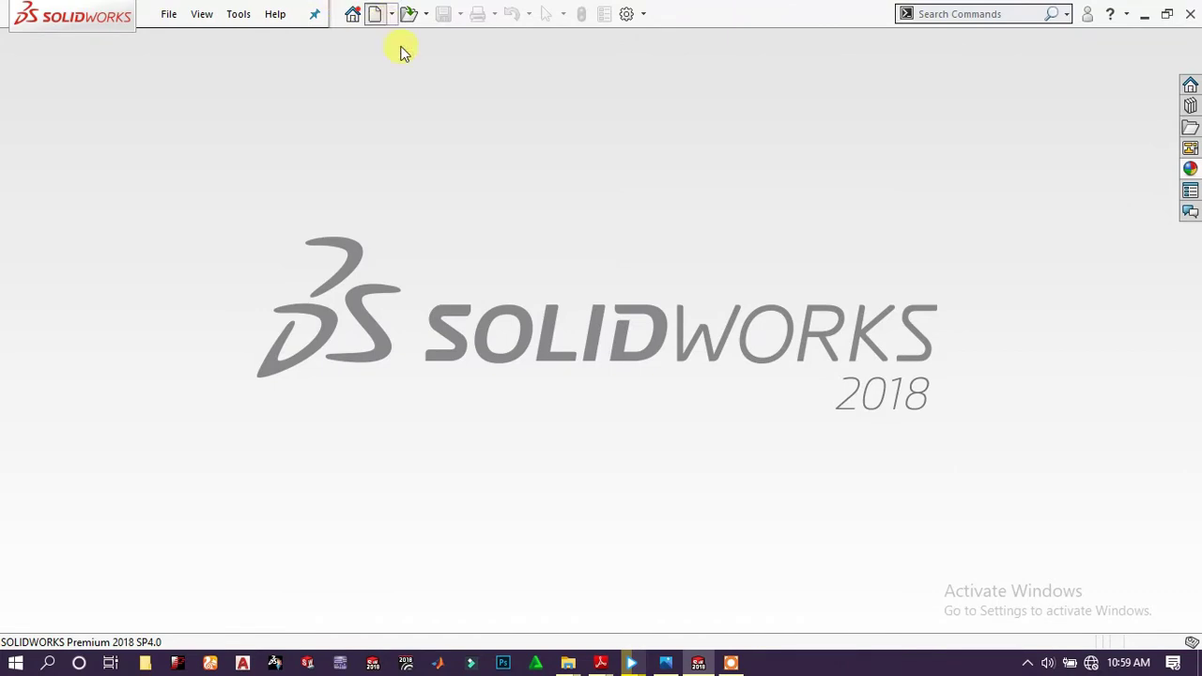
Create a new part and start a sketch on the Right Plane.
{"action": "left_click", "coordinate": [758, 533]}
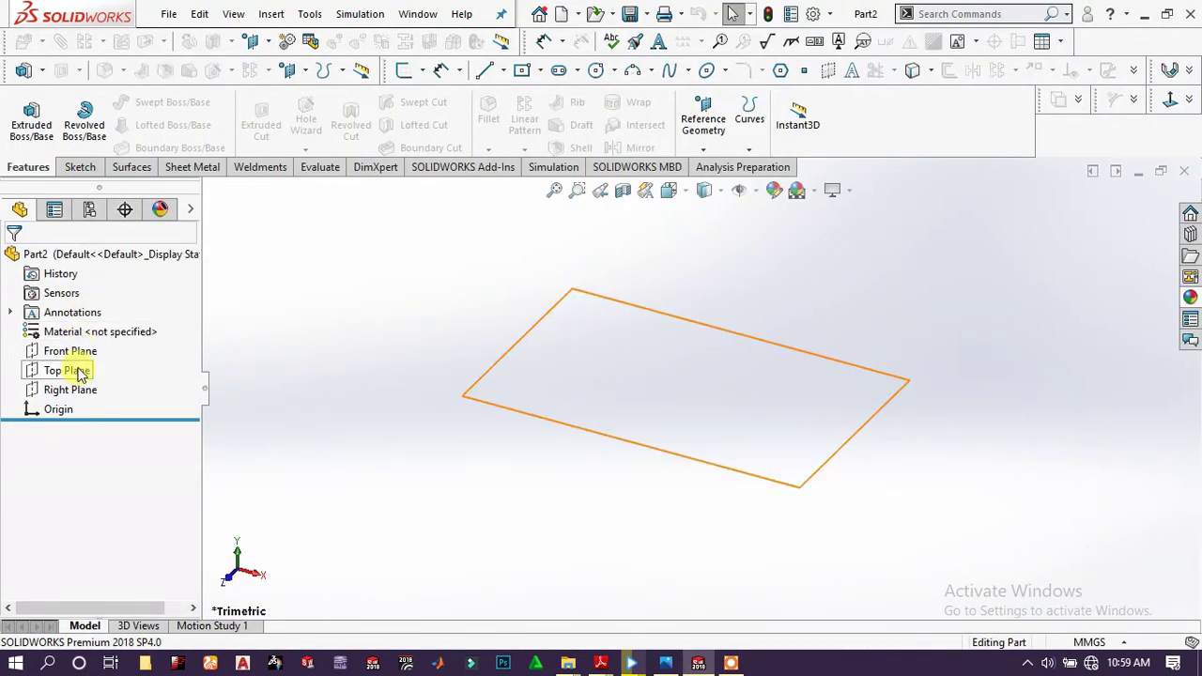
{"action": "left_click", "coordinate": [81, 390]}
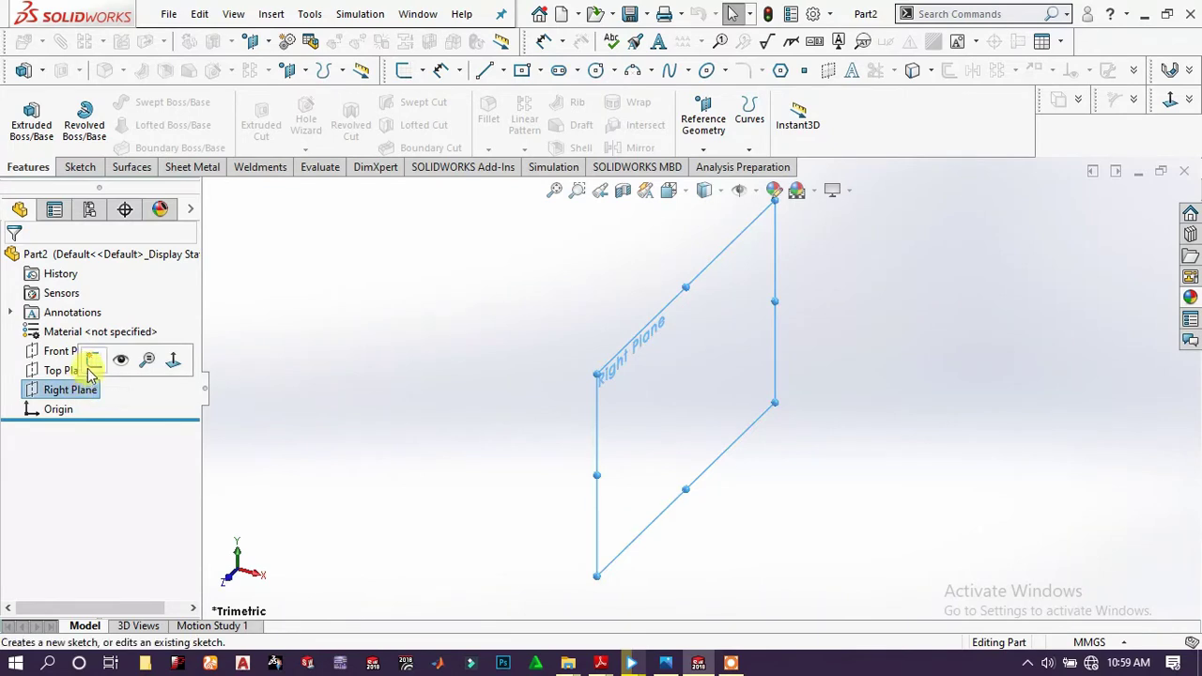
{"action": "left_click", "coordinate": [91, 362]}
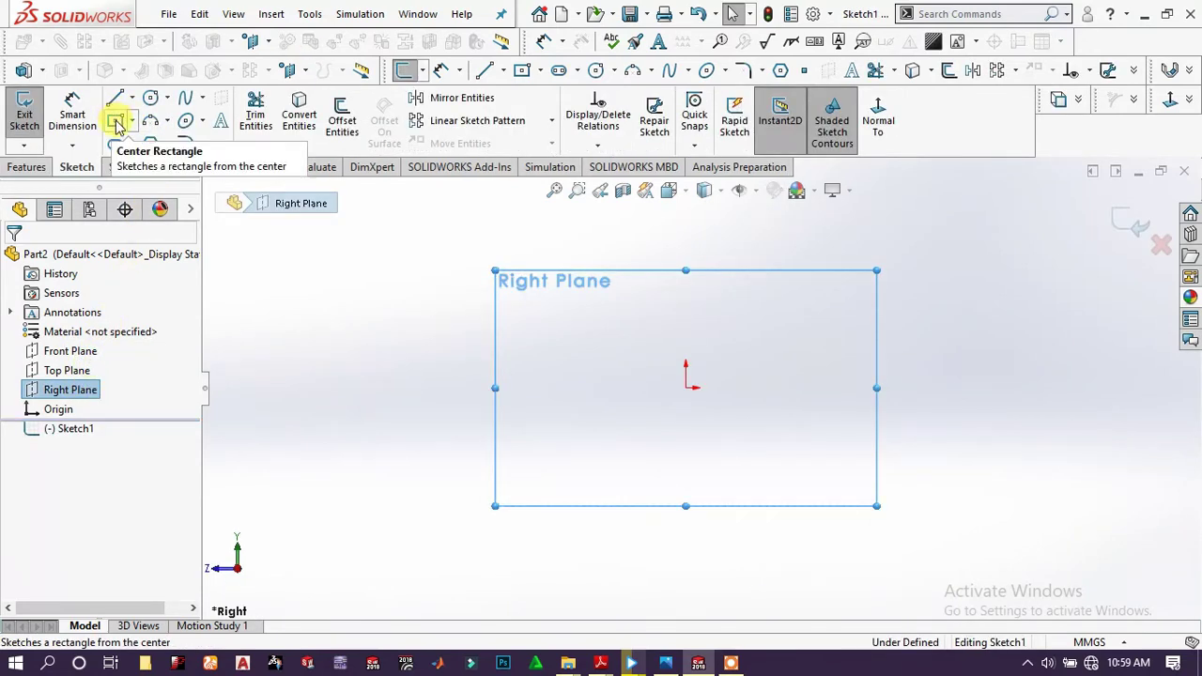
Sketch a center rectangle about 38 mm high, centered vertically below the origin.
{"action": "left_click", "coordinate": [115, 123]}
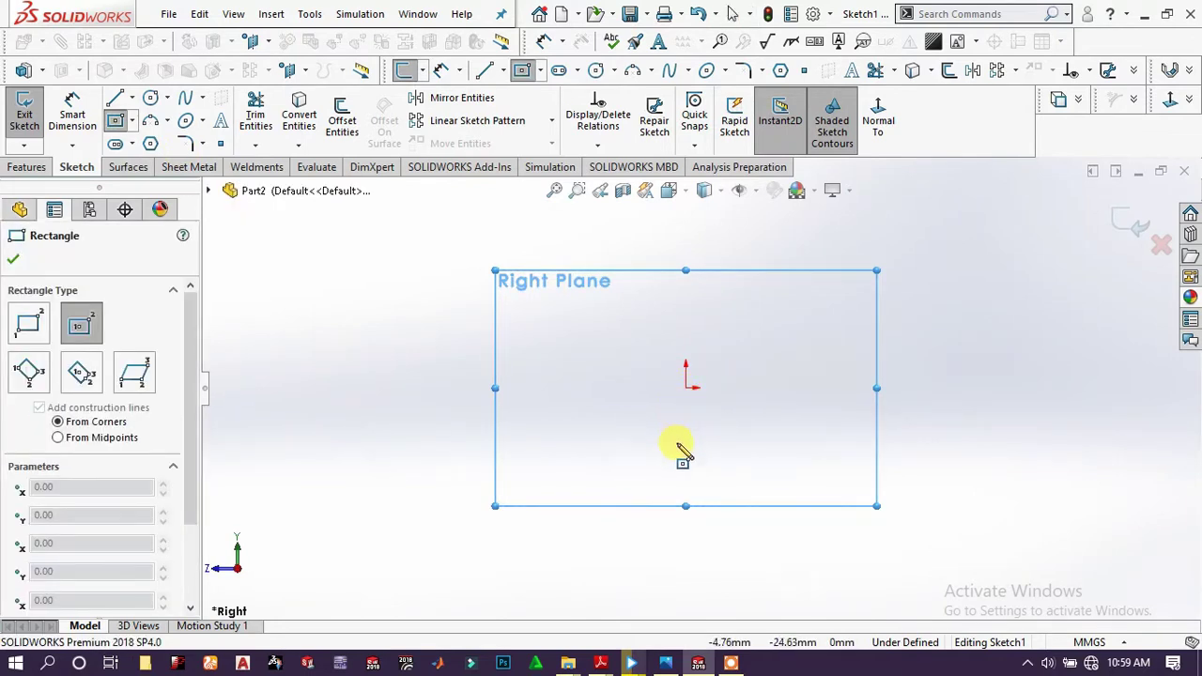
{"action": "left_click", "coordinate": [686, 445]}
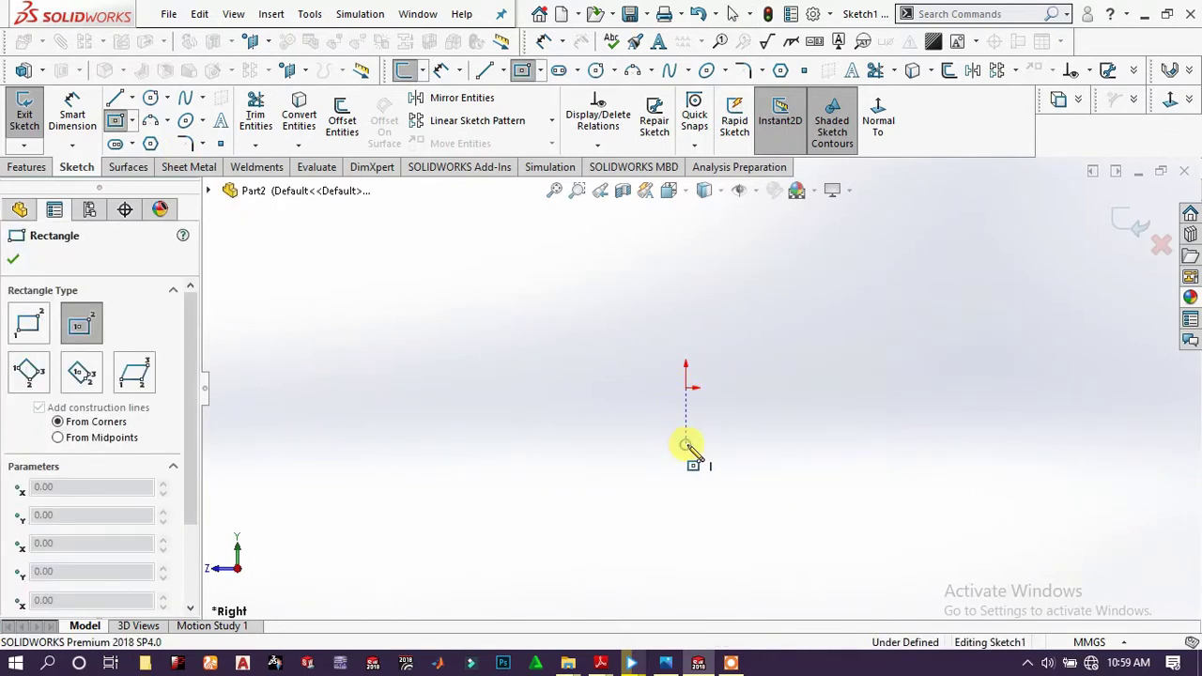
{"action": "left_click", "coordinate": [807, 405]}
Draw a vertical centerline through the origin and the rectangle's center, extending above the origin and below the rectangle.
{"action": "left_click", "coordinate": [113, 97]}
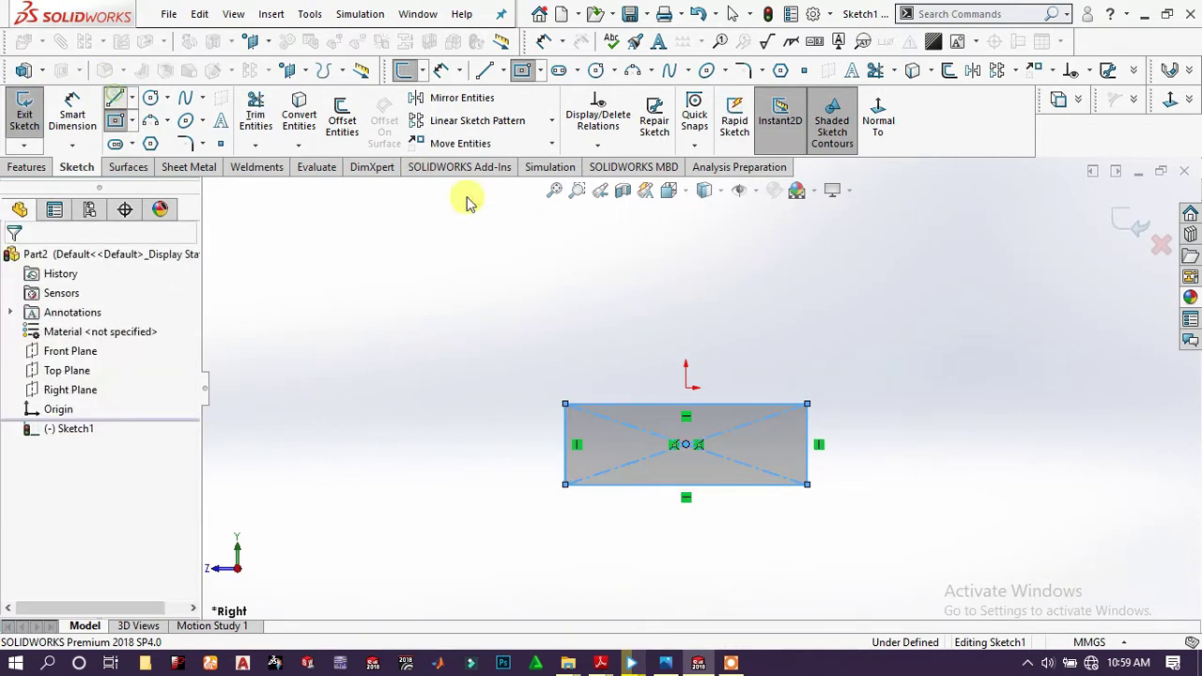
{"action": "left_click", "coordinate": [686, 291]}
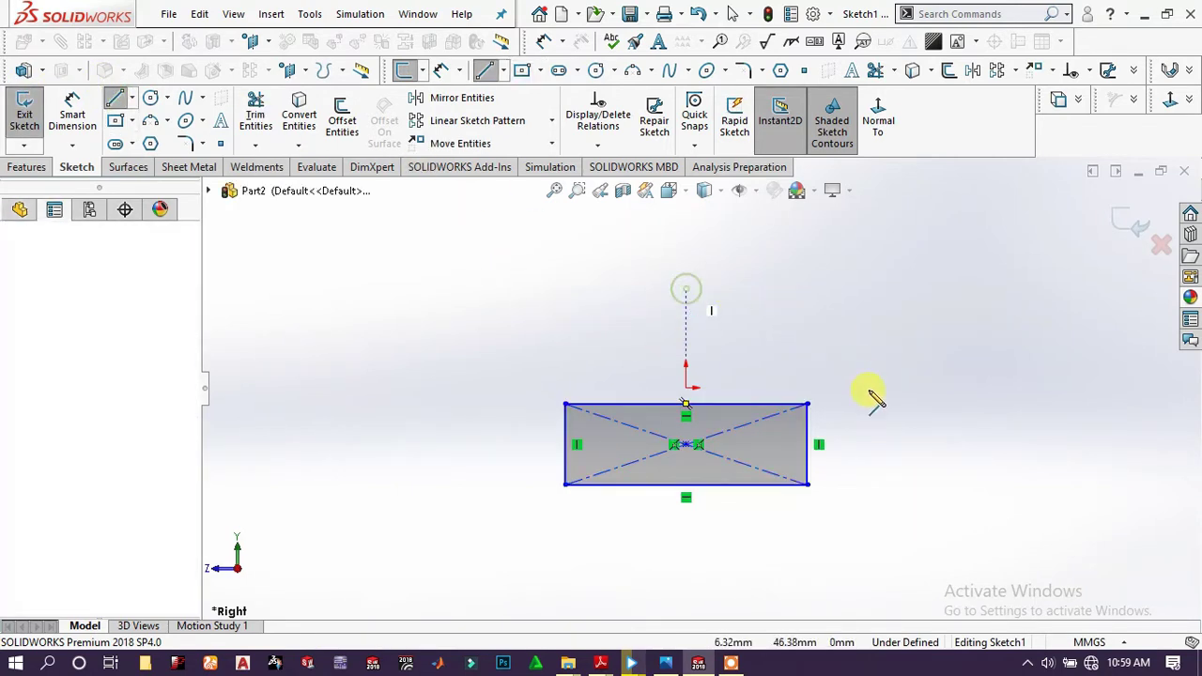
{"action": "left_click", "coordinate": [686, 551]}
{"action": "right_click", "coordinate": [925, 453]}
{"action": "left_click", "coordinate": [926, 408]}
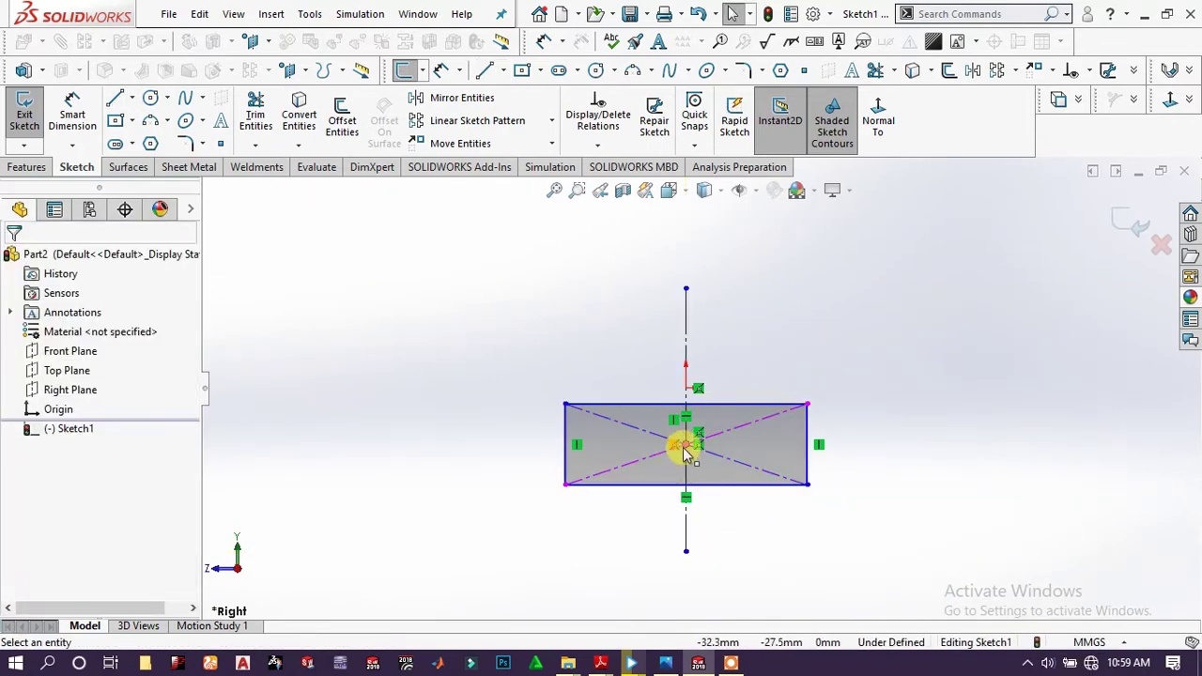
{"action": "left_click_drag", "start_coordinate": [884, 437], "coordinate": [498, 450]}
{"action": "left_click", "coordinate": [453, 405]}
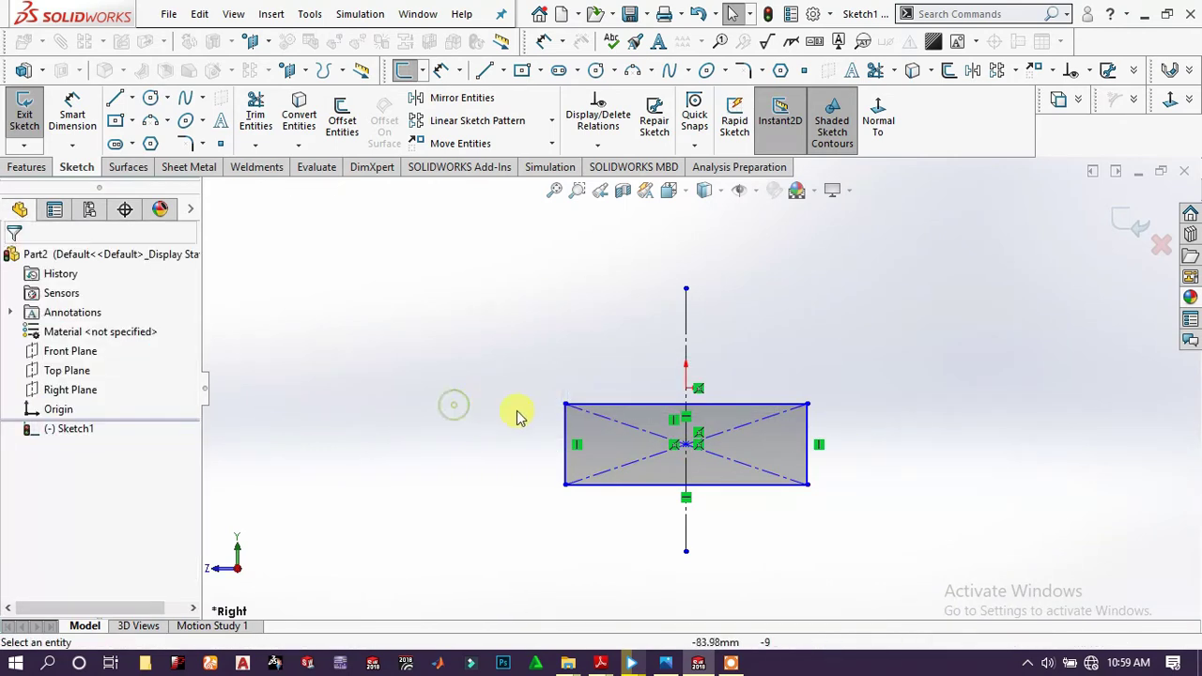
{"action": "left_click_drag", "start_coordinate": [708, 442], "coordinate": [711, 445]}
Dimension the rectangle's height as 250 mm.
{"action": "left_click", "coordinate": [72, 112]}
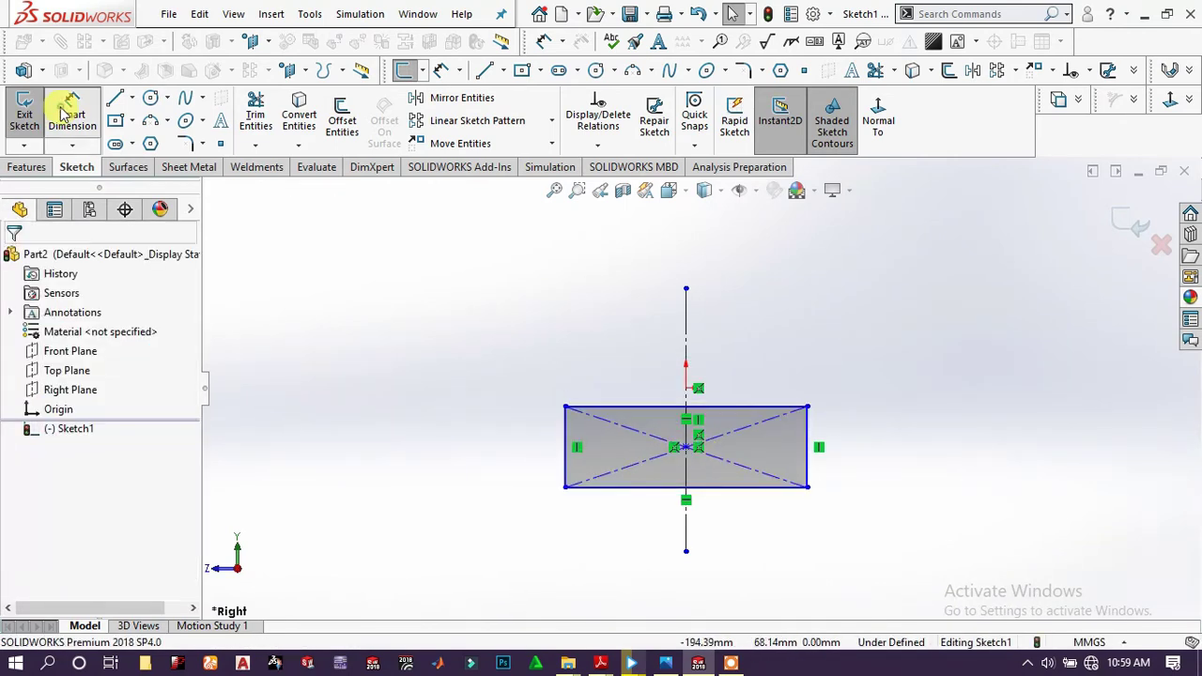
{"action": "left_click", "coordinate": [805, 480]}
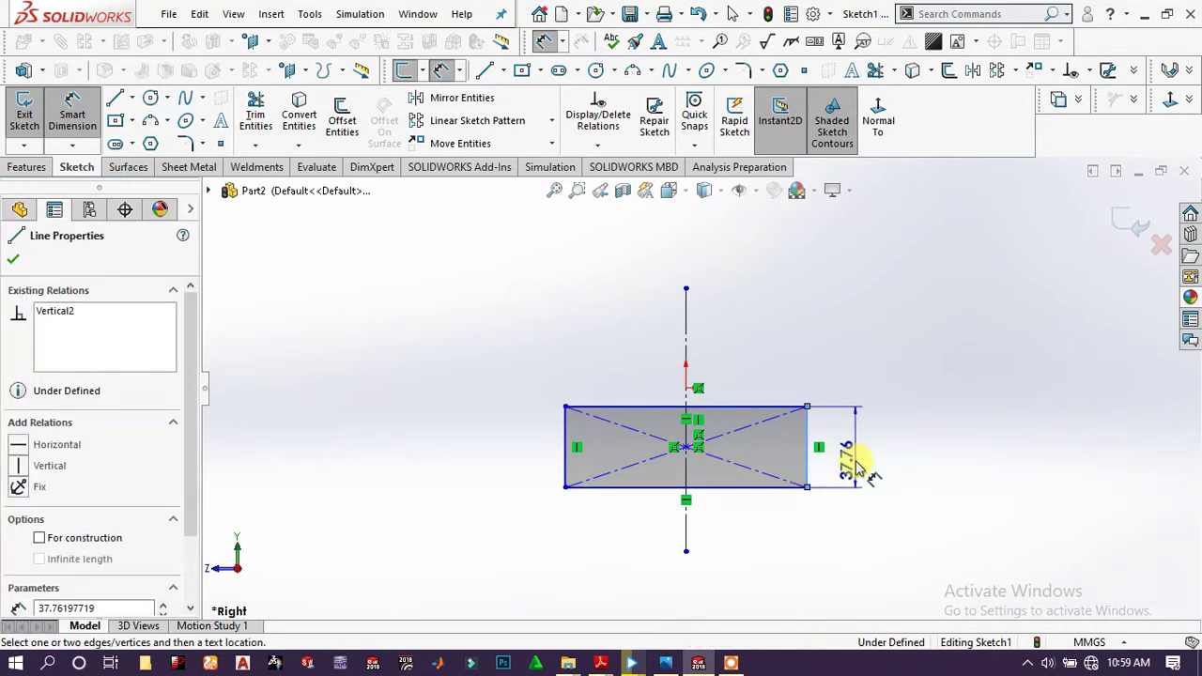
{"action": "left_click", "coordinate": [850, 467]}
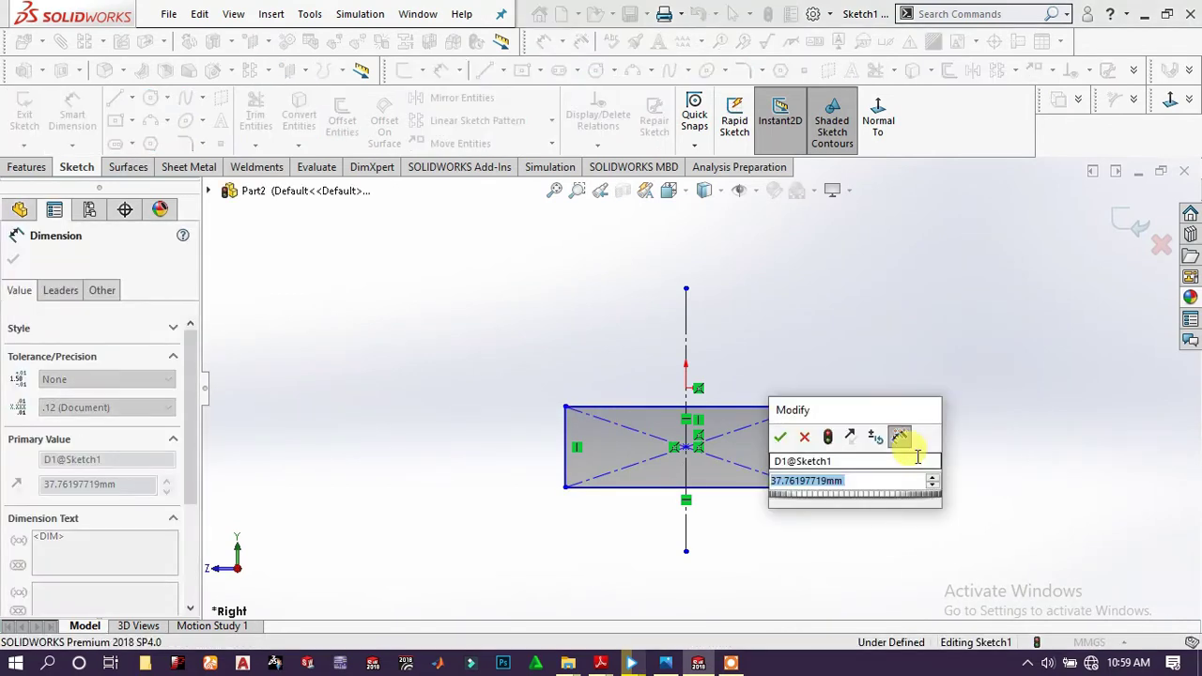
{"action": "type", "text": "250"}
{"action": "key", "text": "Return"}
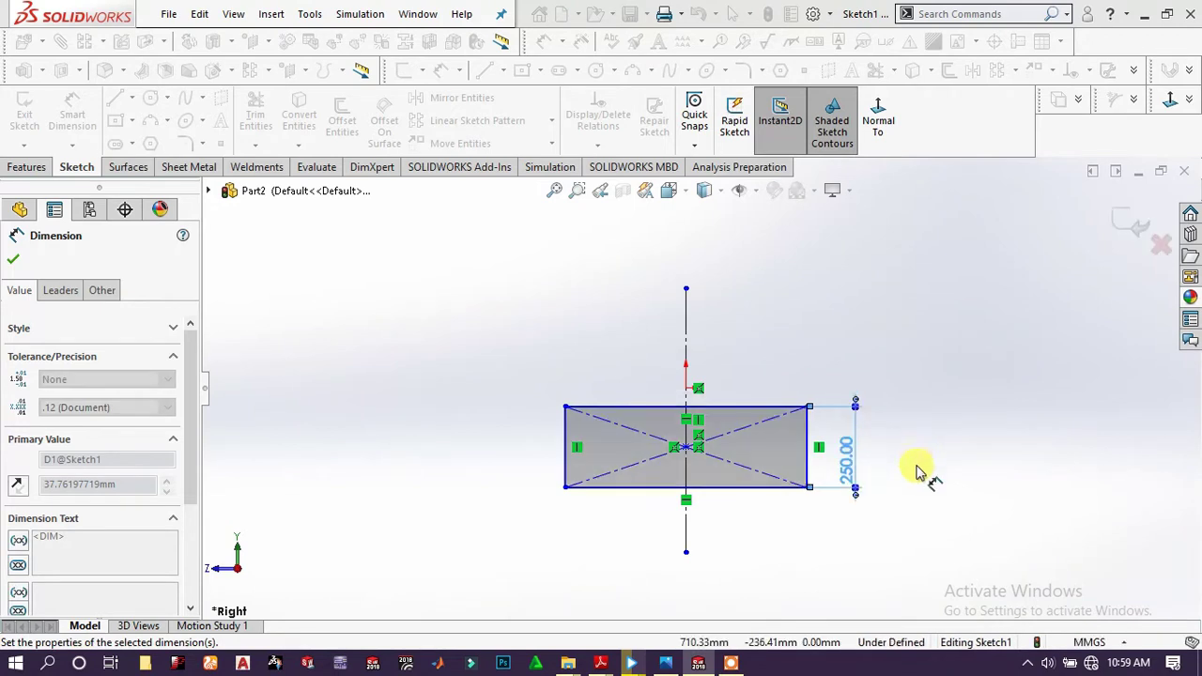
Dimension the rectangle's width as 1200 mm.
{"action": "left_click", "coordinate": [766, 498]}
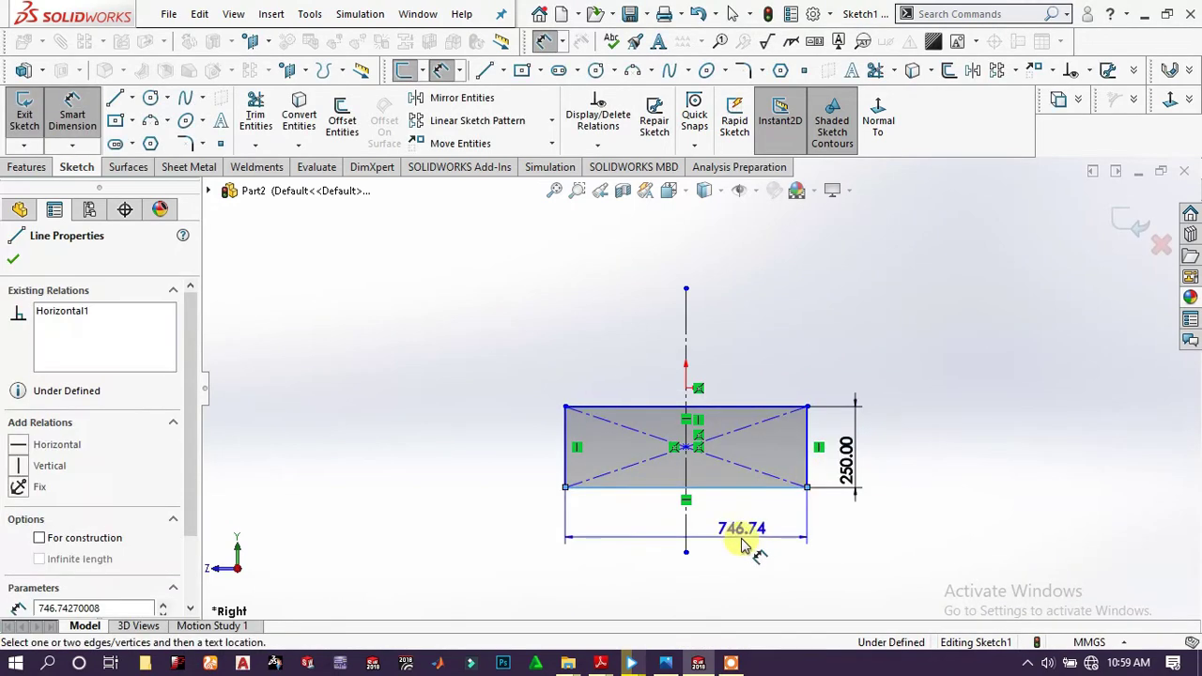
{"action": "left_click", "coordinate": [789, 537]}
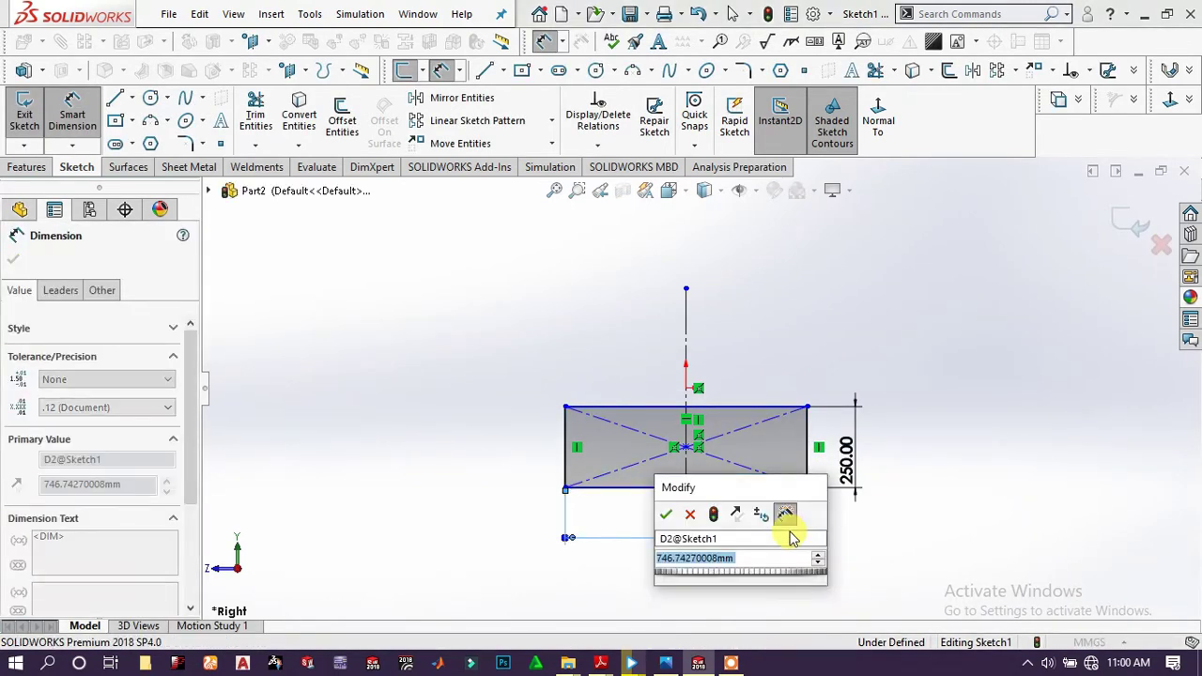
{"action": "type", "text": "400"}
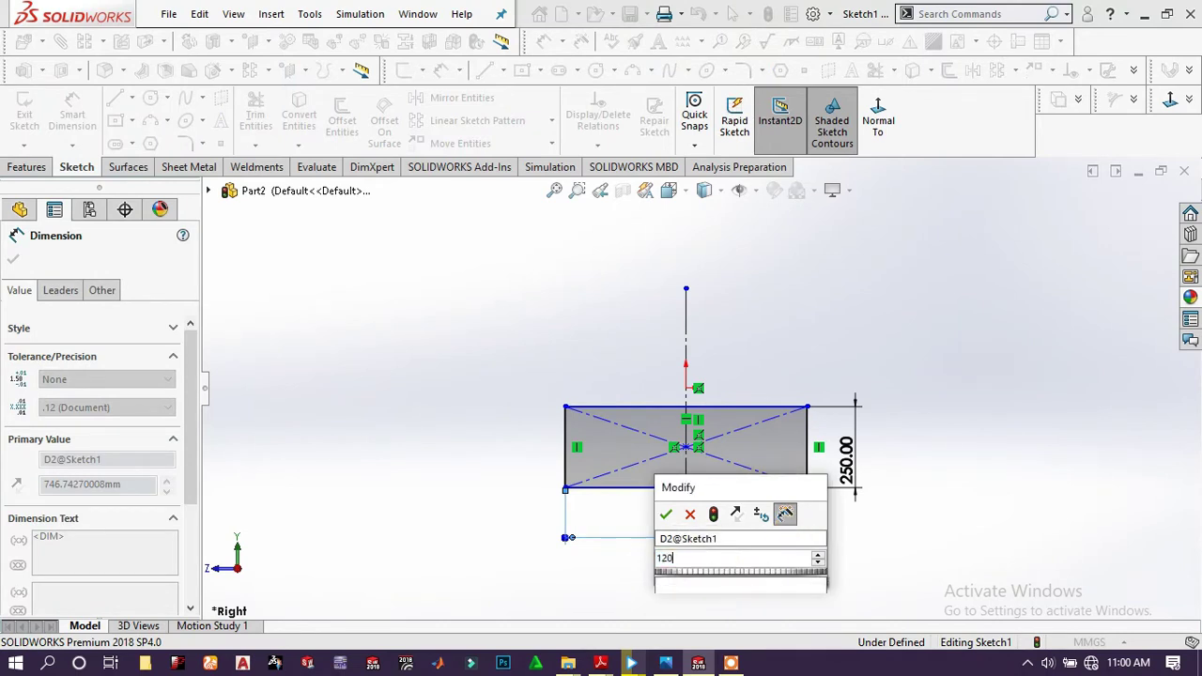
{"action": "key", "text": "Escape"}
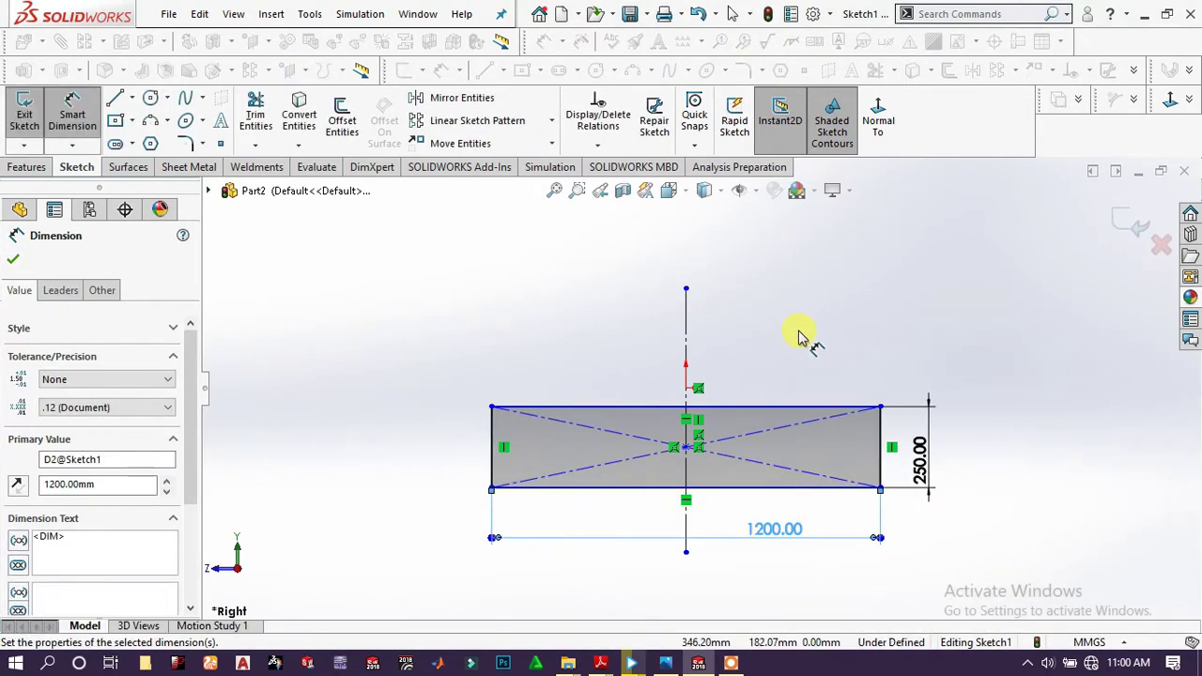
{"action": "left_click", "coordinate": [798, 329]}
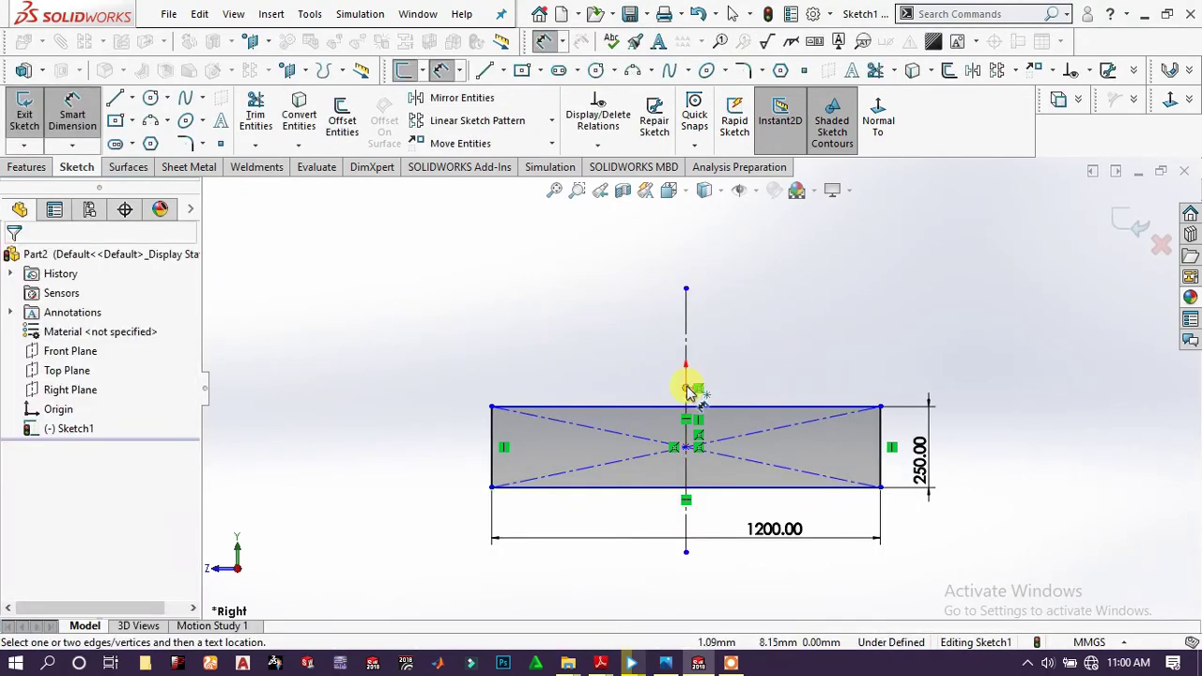
Dimension the rectangle's top edge 200 mm below the origin and finish the sketch.
{"action": "left_click", "coordinate": [686, 387]}
{"action": "left_click", "coordinate": [812, 411]}
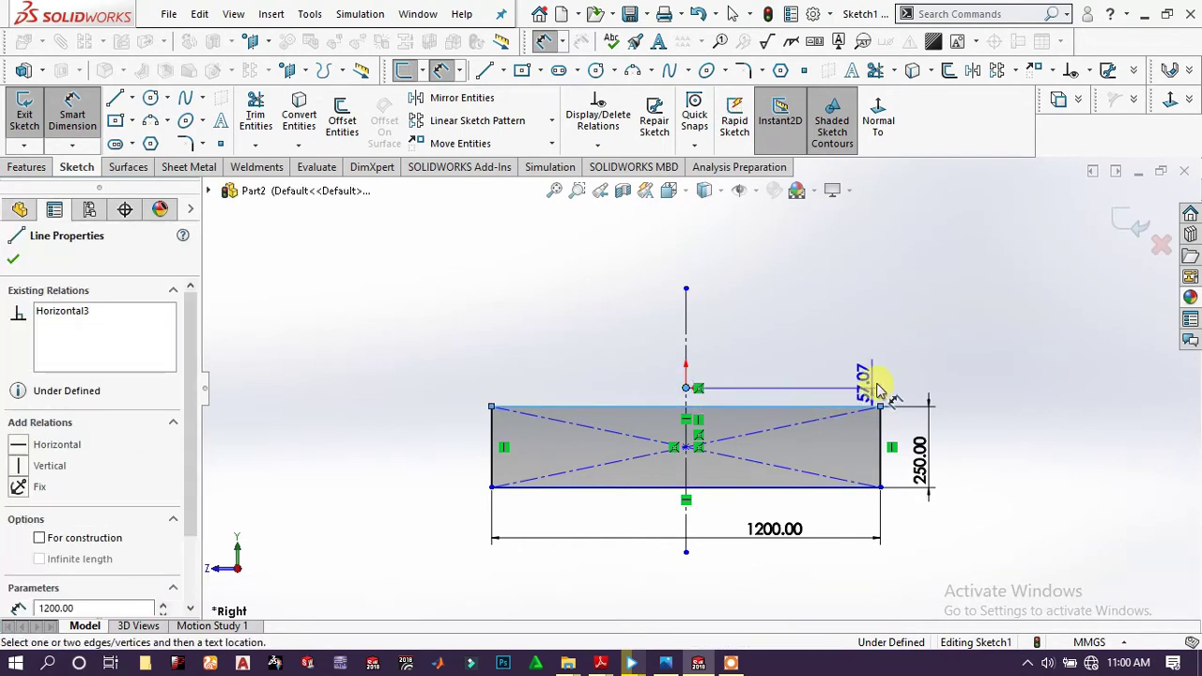
{"action": "left_click", "coordinate": [920, 388]}
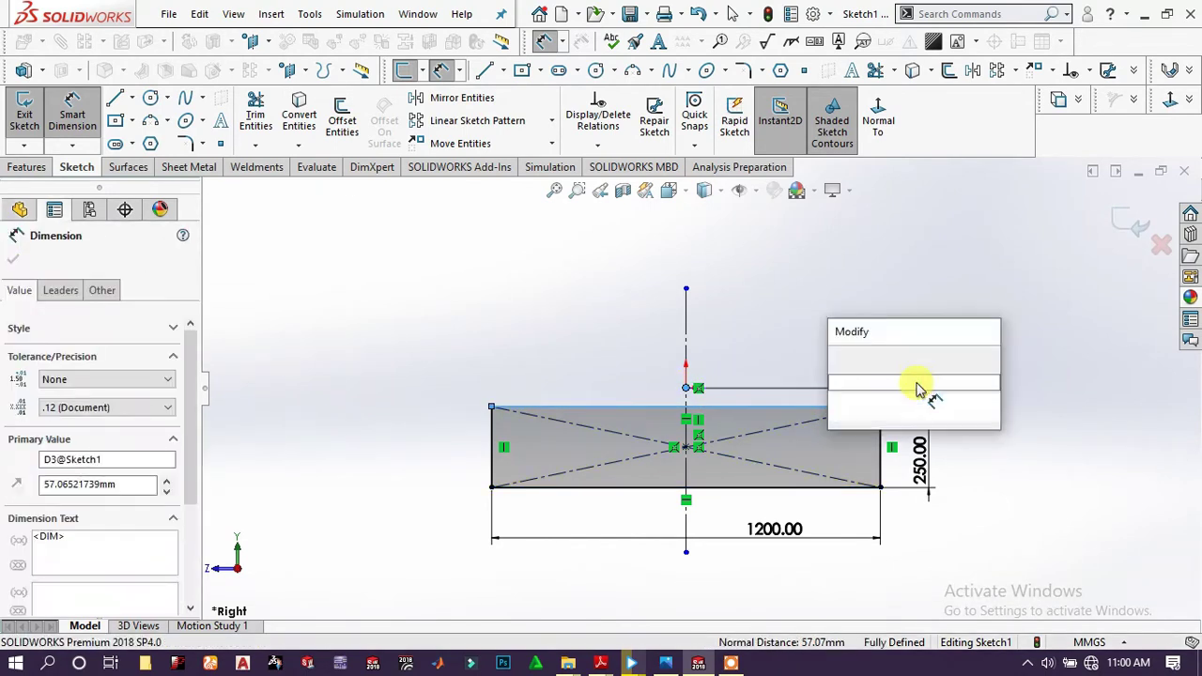
{"action": "type", "text": "200"}
{"action": "key", "text": "Return"}
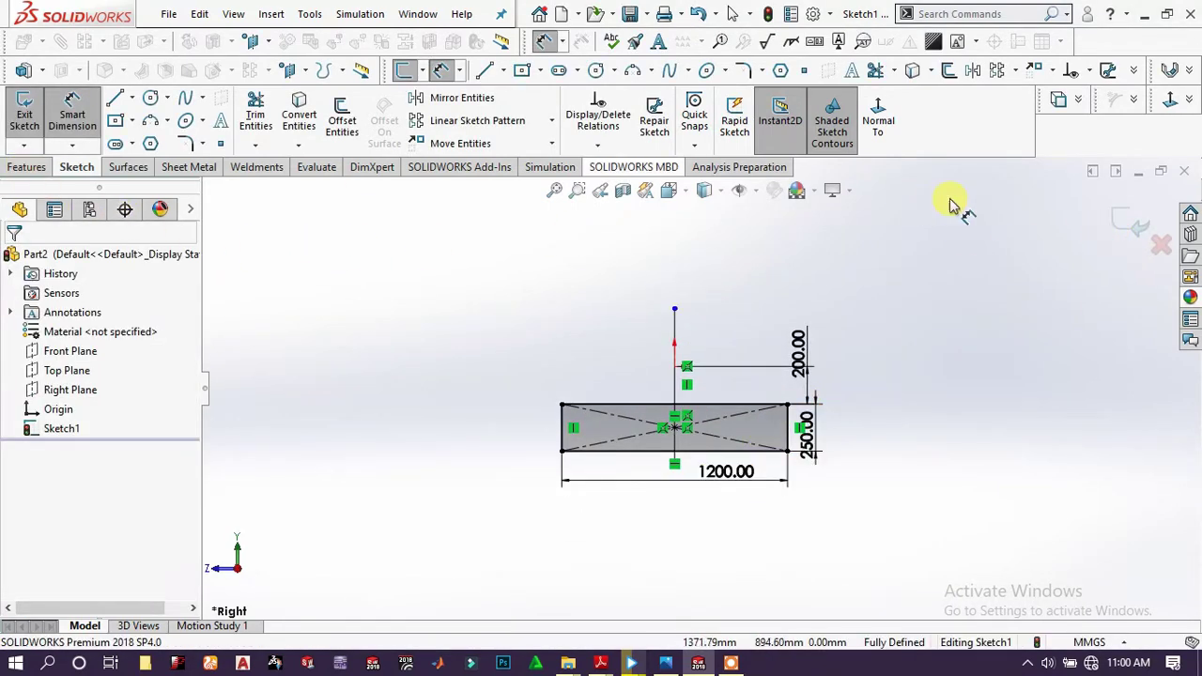
{"action": "left_click", "coordinate": [1113, 218]}
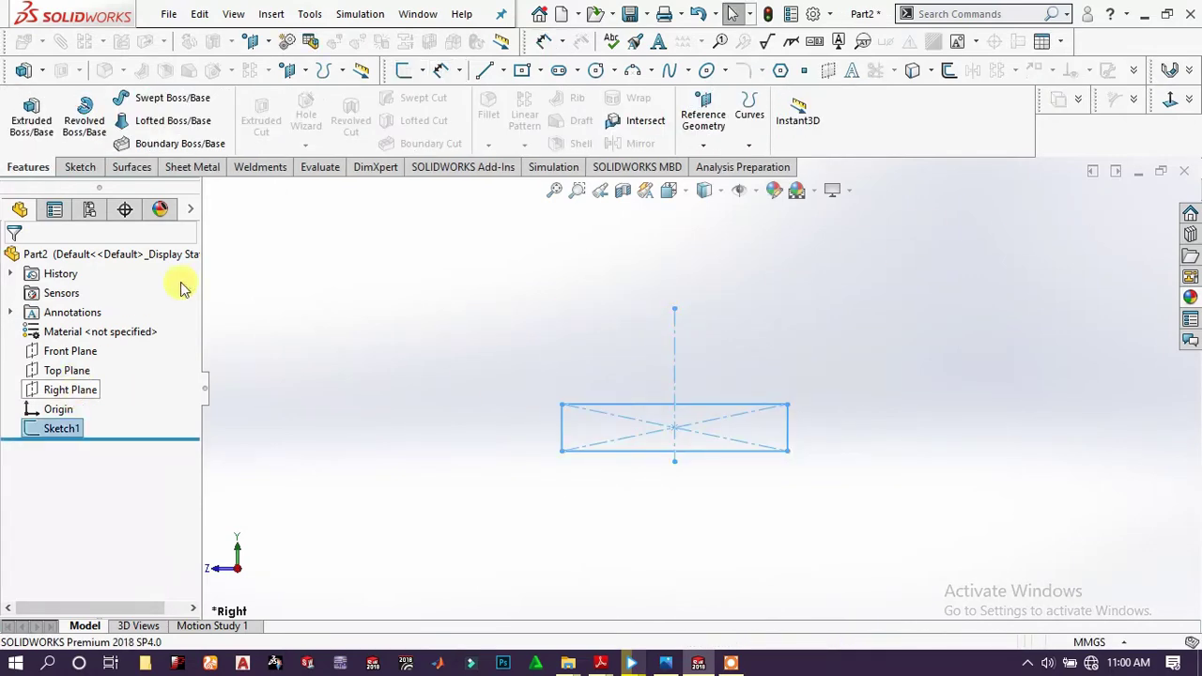
Create a reference plane offset 830 mm from the Right Plane in the +X direction.
{"action": "key", "text": "space"}
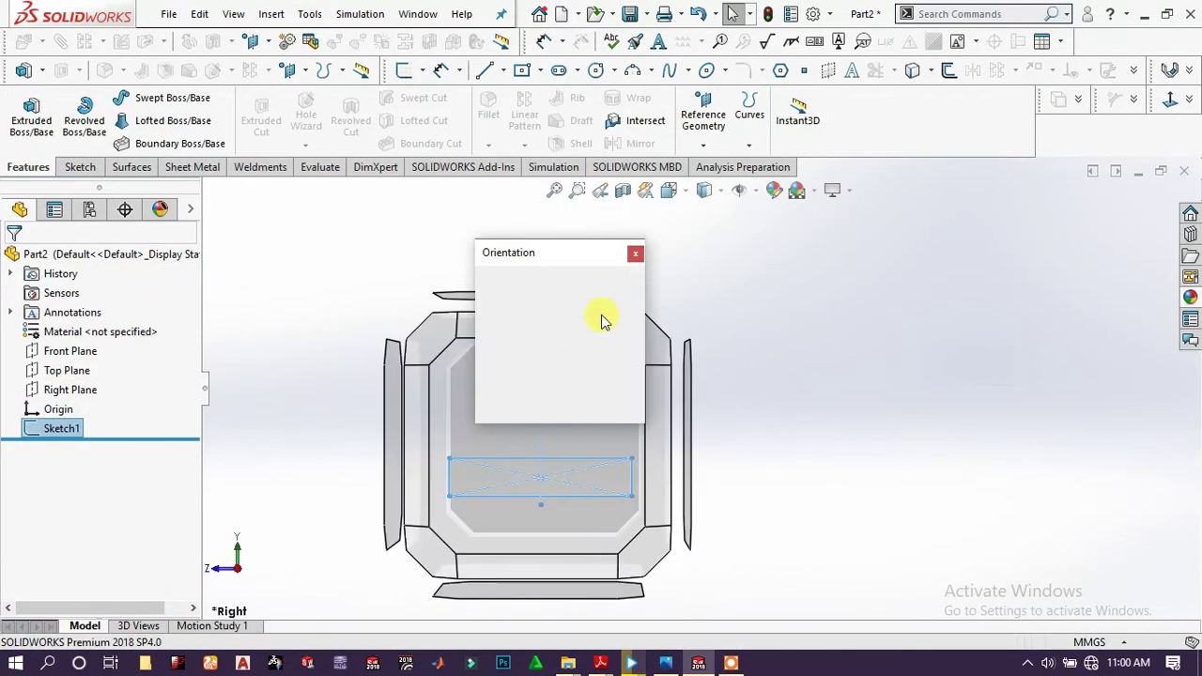
{"action": "left_click", "coordinate": [621, 310]}
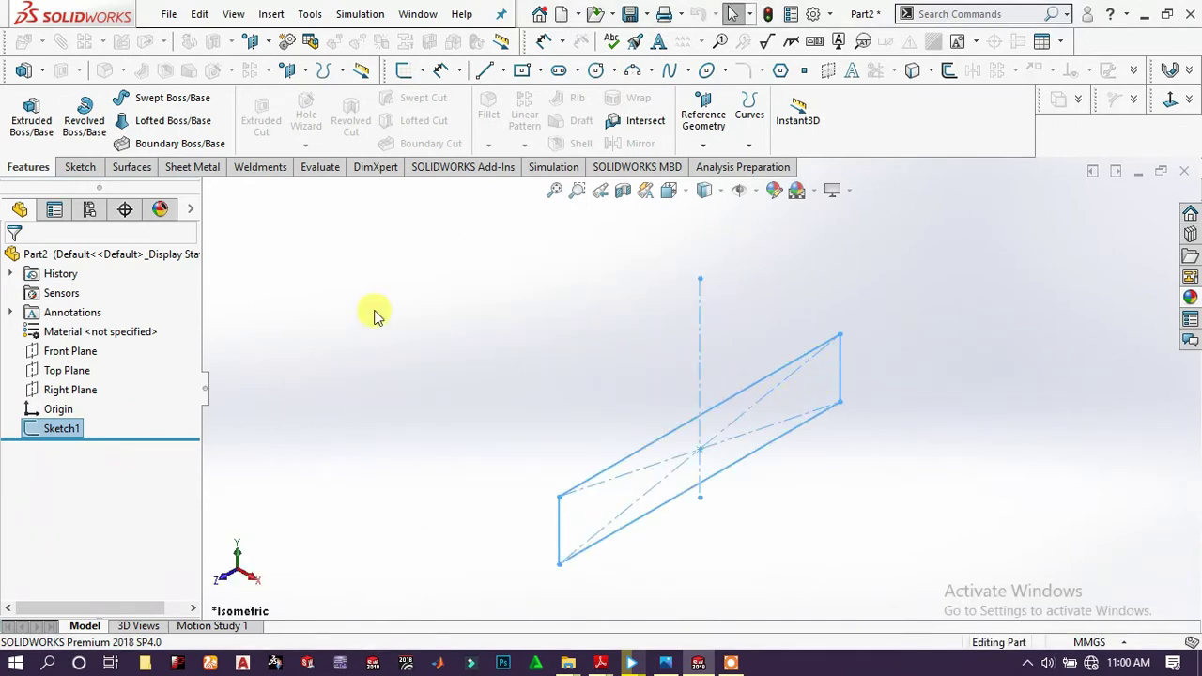
{"action": "key", "text": "z"}
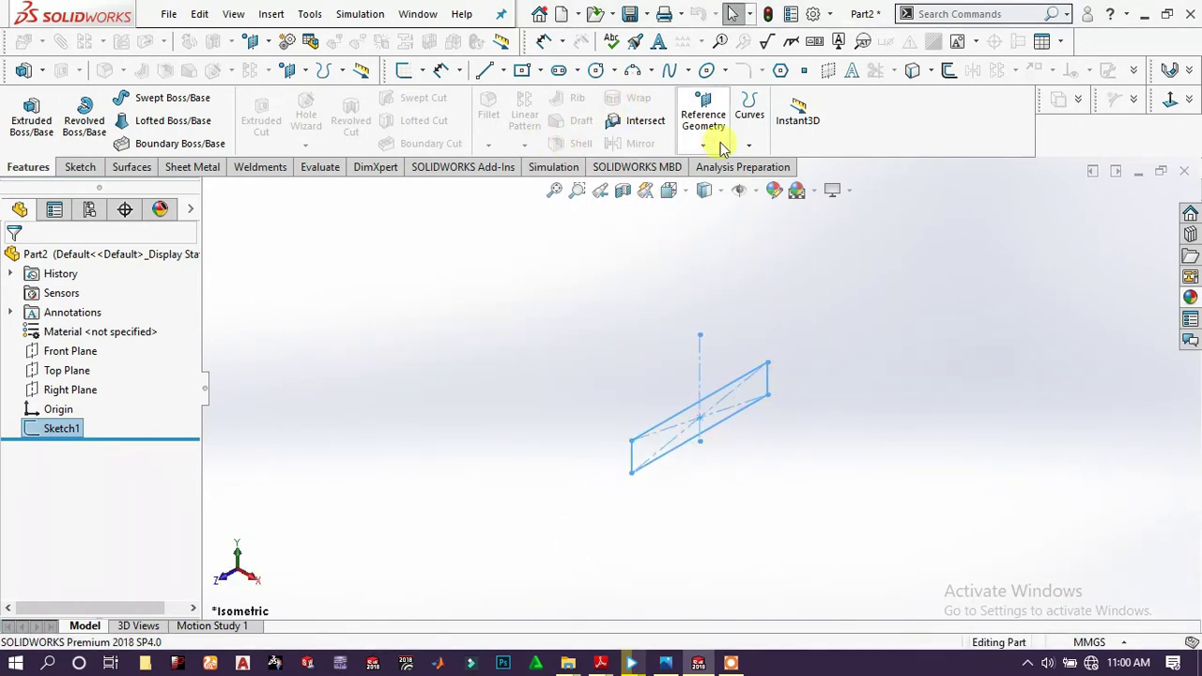
{"action": "left_click", "coordinate": [714, 145]}
{"action": "left_click", "coordinate": [720, 163]}
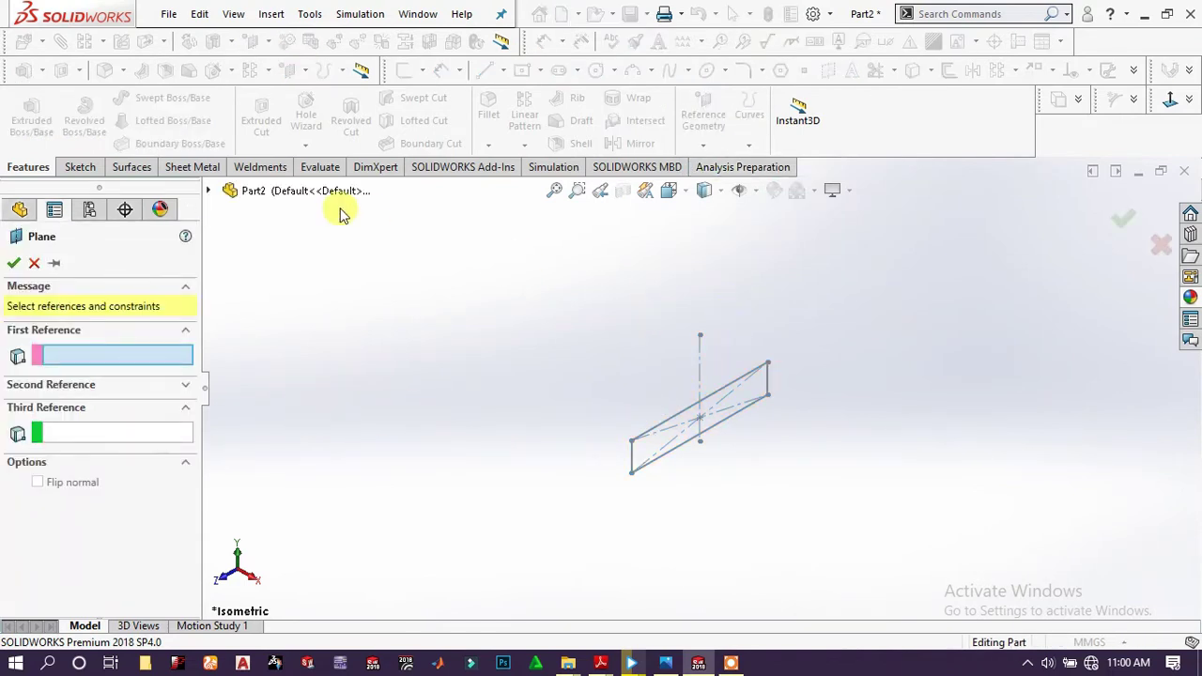
{"action": "left_click", "coordinate": [208, 191]}
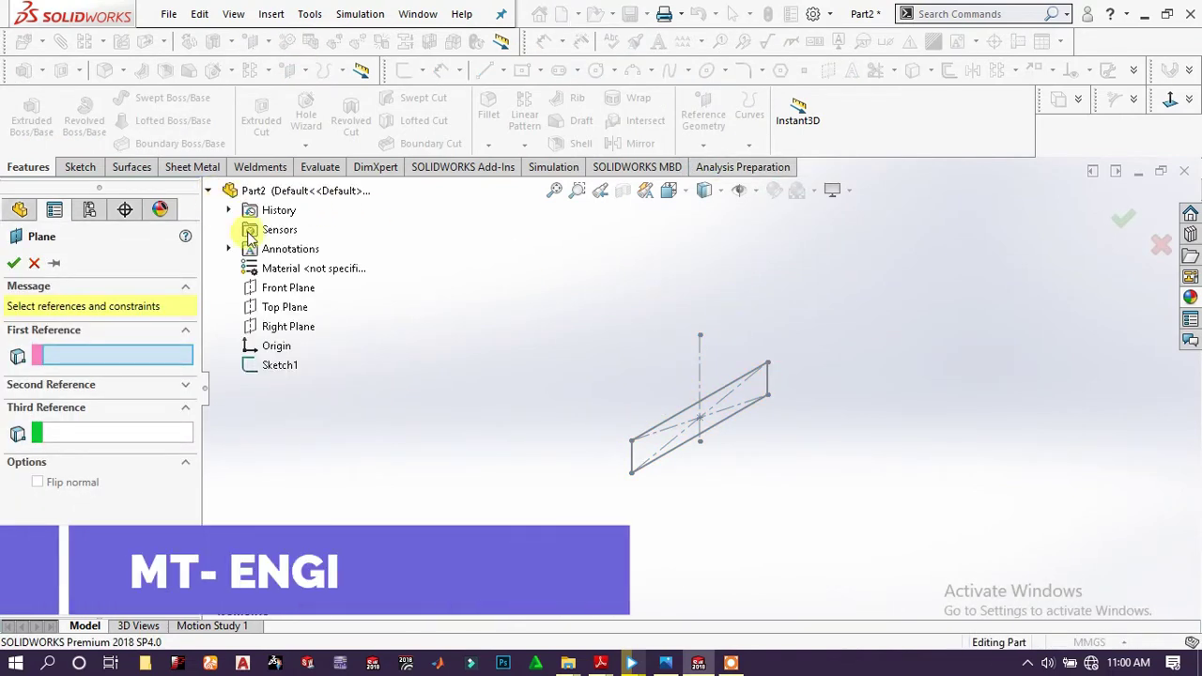
{"action": "left_click", "coordinate": [291, 327]}
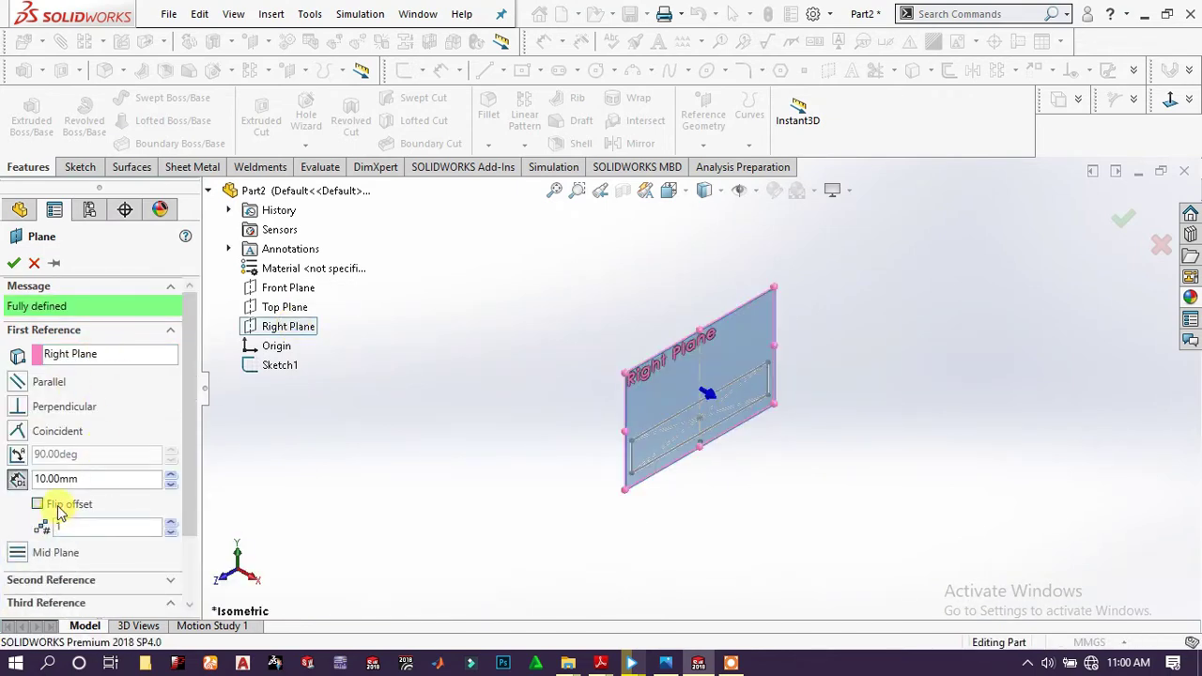
{"action": "double_click", "coordinate": [43, 478]}
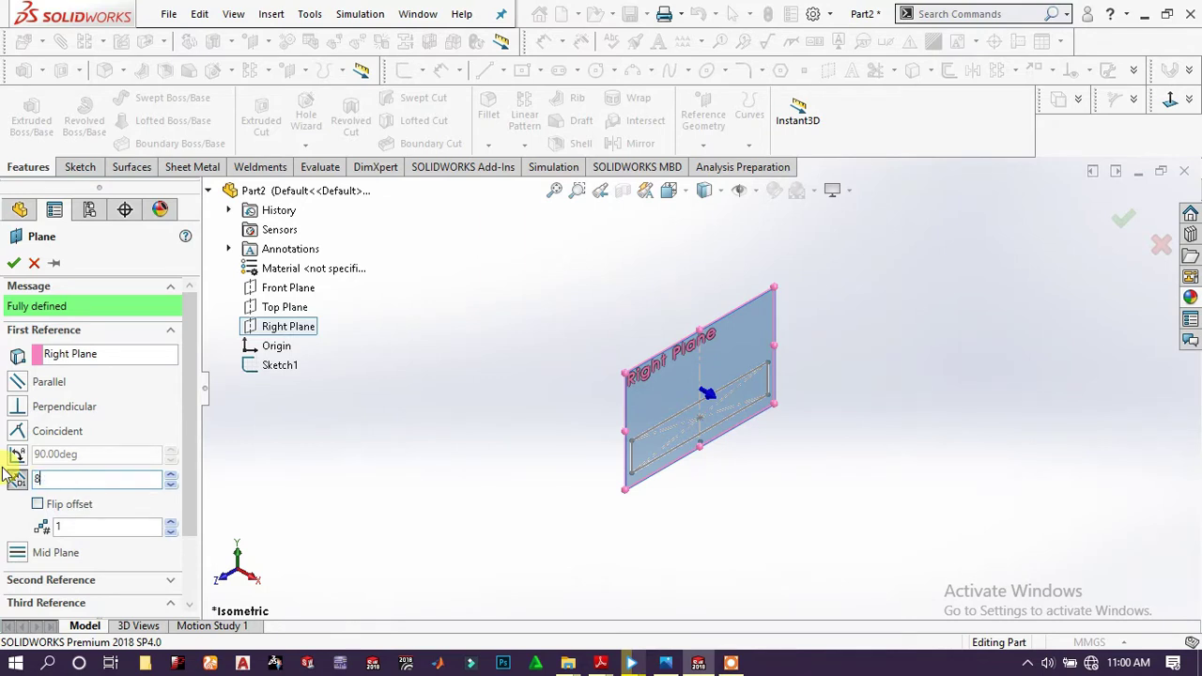
{"action": "type", "text": "830"}
{"action": "key", "text": "Return"}
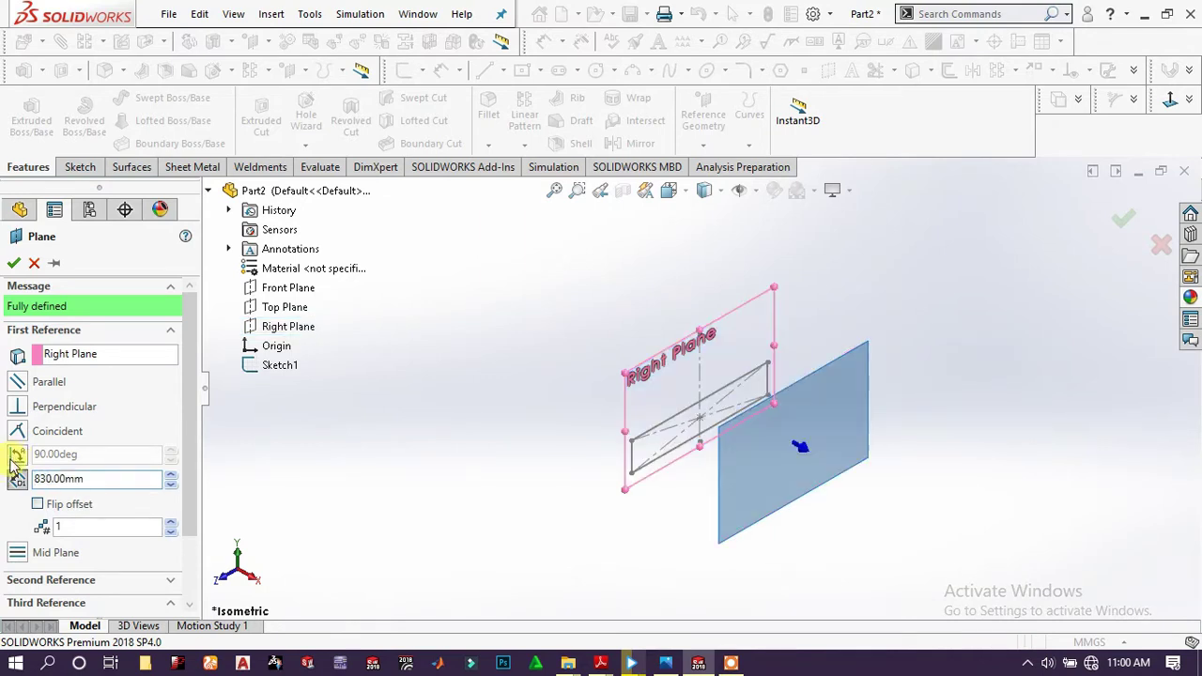
{"action": "left_click", "coordinate": [16, 261]}
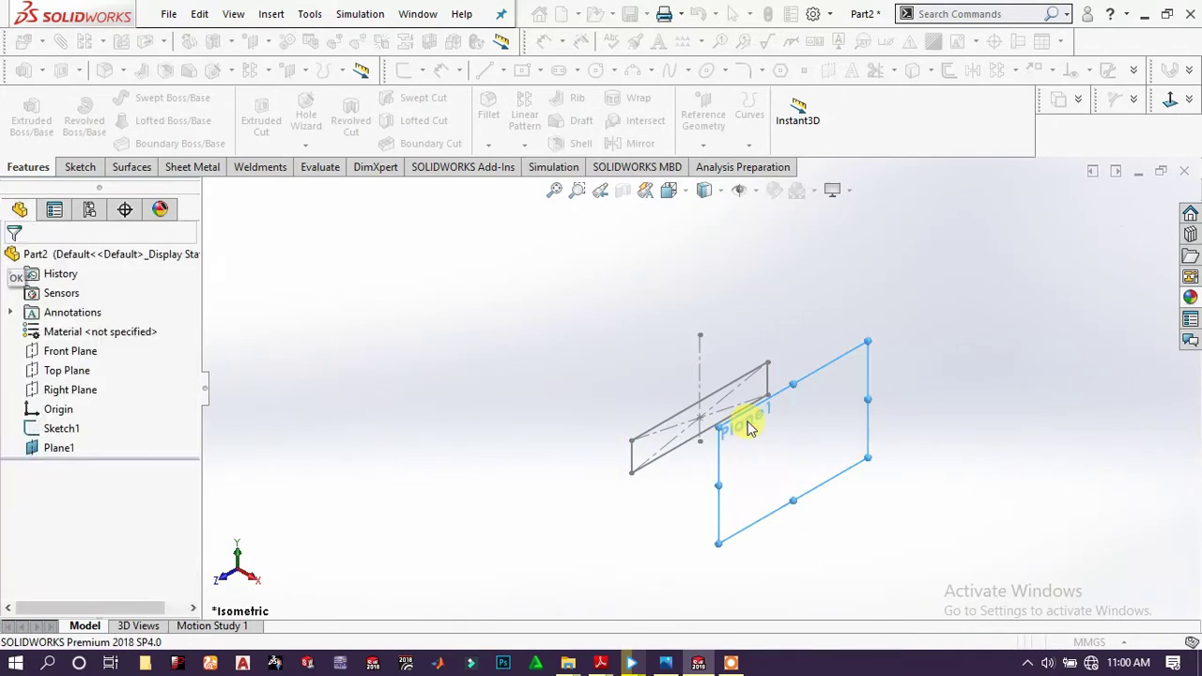
Sketch a corner rectangle about 1196 by 754 mm on the 830 mm offset plane, starting at the first rectangle's upper-left corner.
{"action": "left_click", "coordinate": [839, 416]}
{"action": "left_click", "coordinate": [910, 355]}
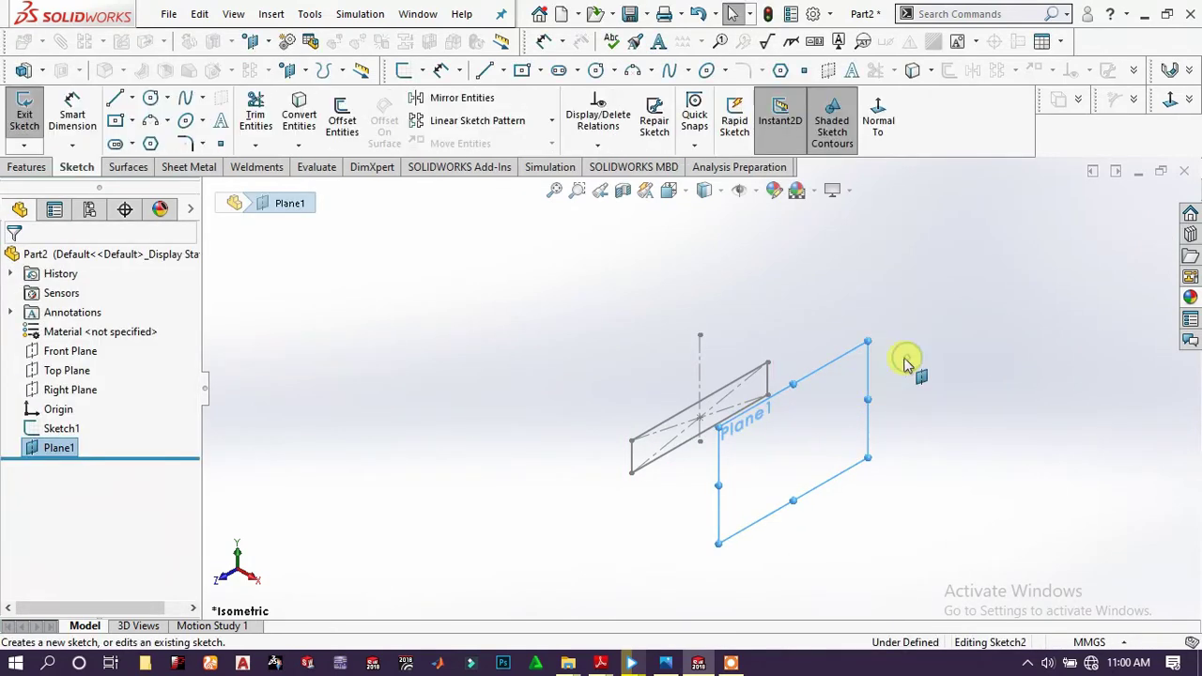
{"action": "scroll", "coordinate": [657, 515], "scroll_direction": "down", "scroll_amount": 3}
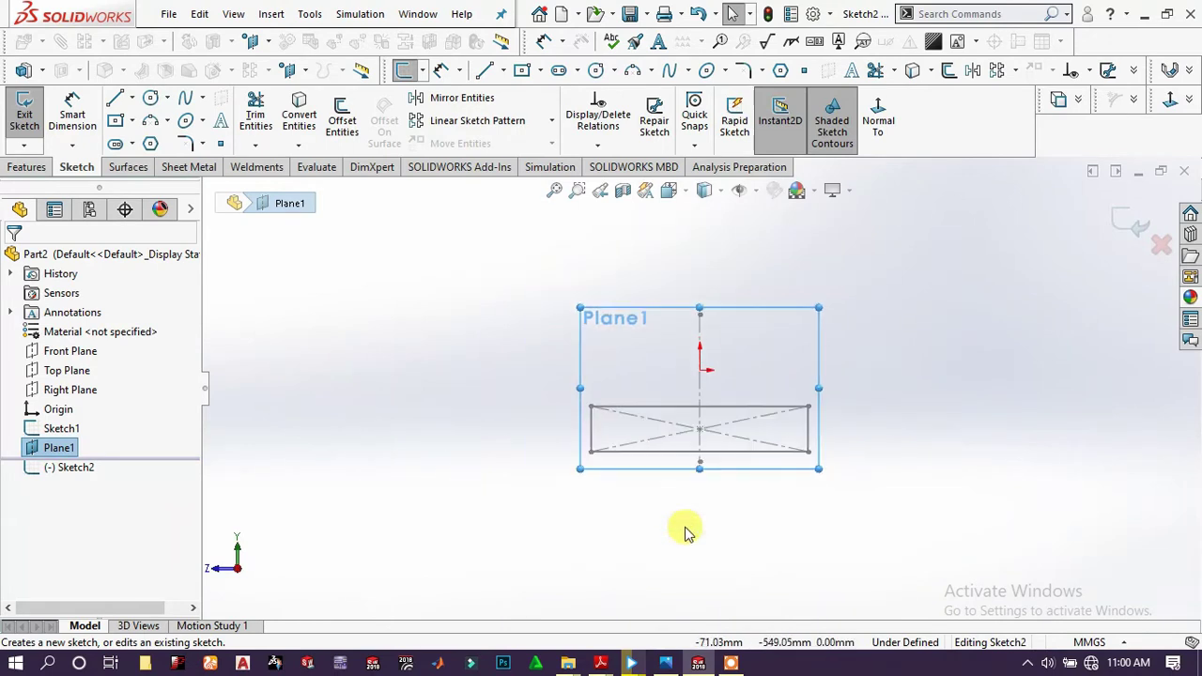
{"action": "left_click", "coordinate": [116, 122]}
{"action": "left_click", "coordinate": [27, 324]}
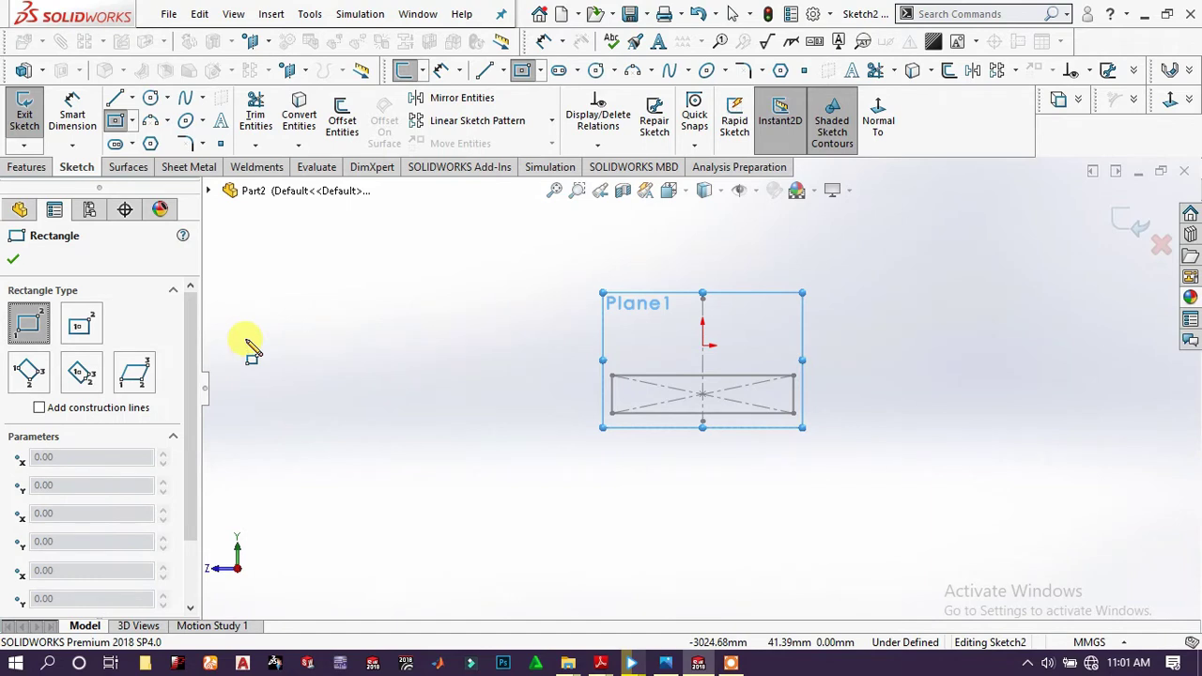
{"action": "left_click", "coordinate": [612, 377]}
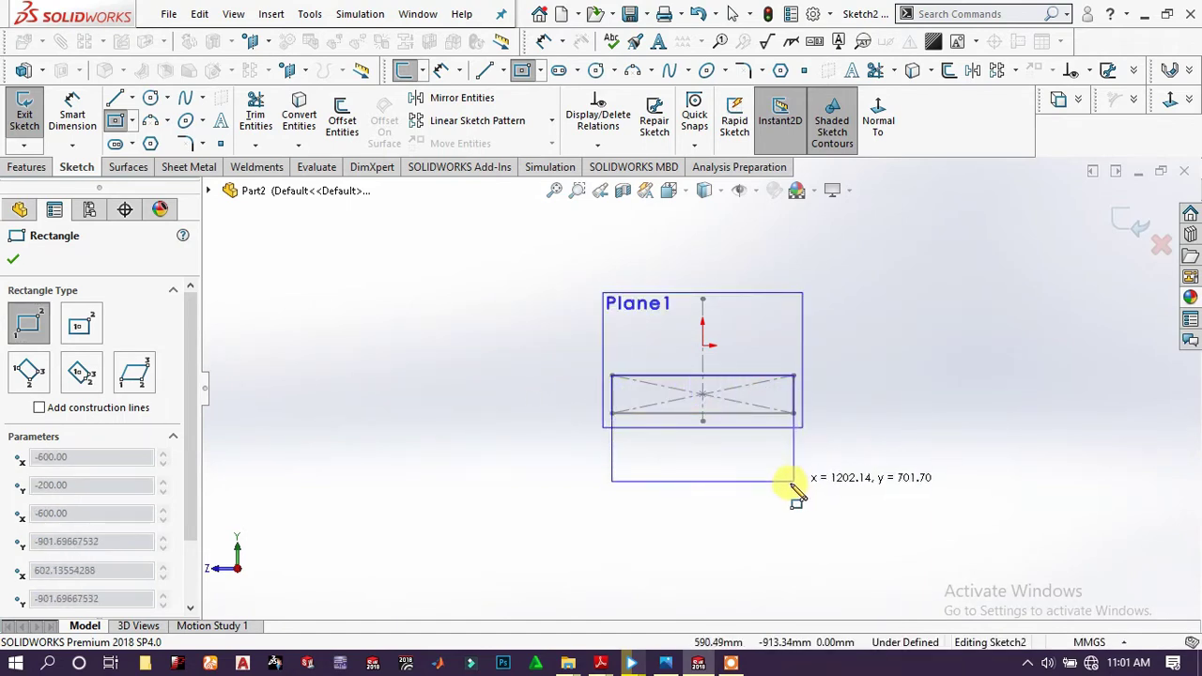
{"action": "left_click", "coordinate": [794, 488]}
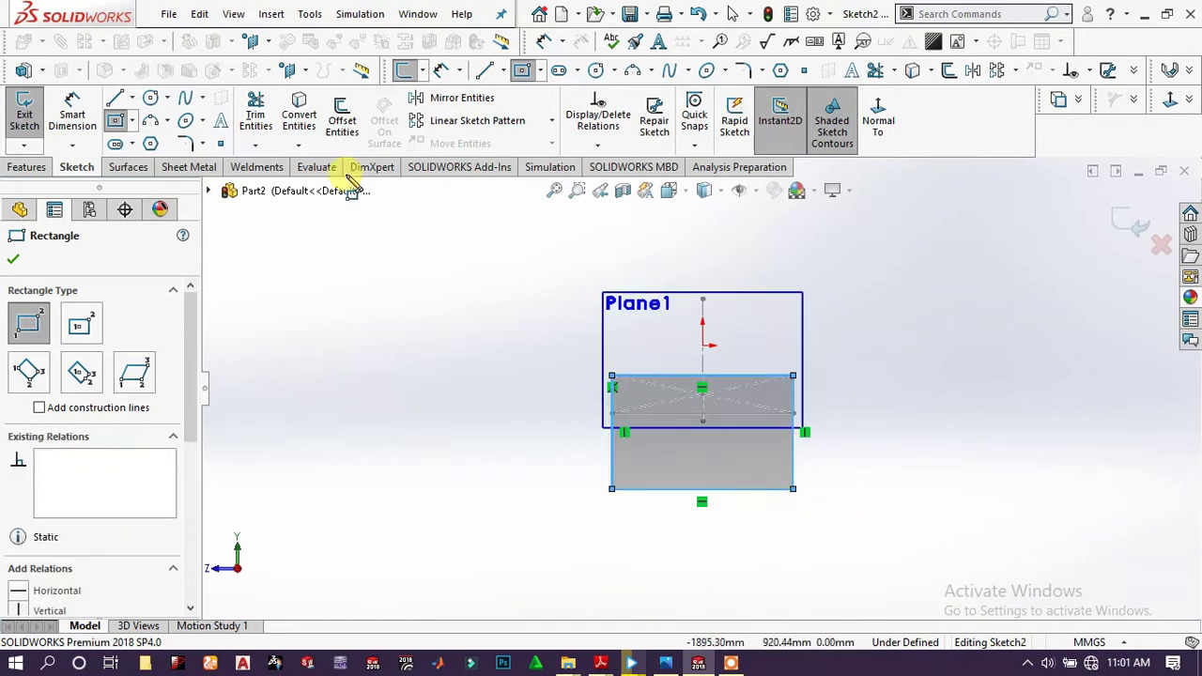
Dimension the new rectangle's width as 1200 mm.
{"action": "left_click", "coordinate": [75, 105]}
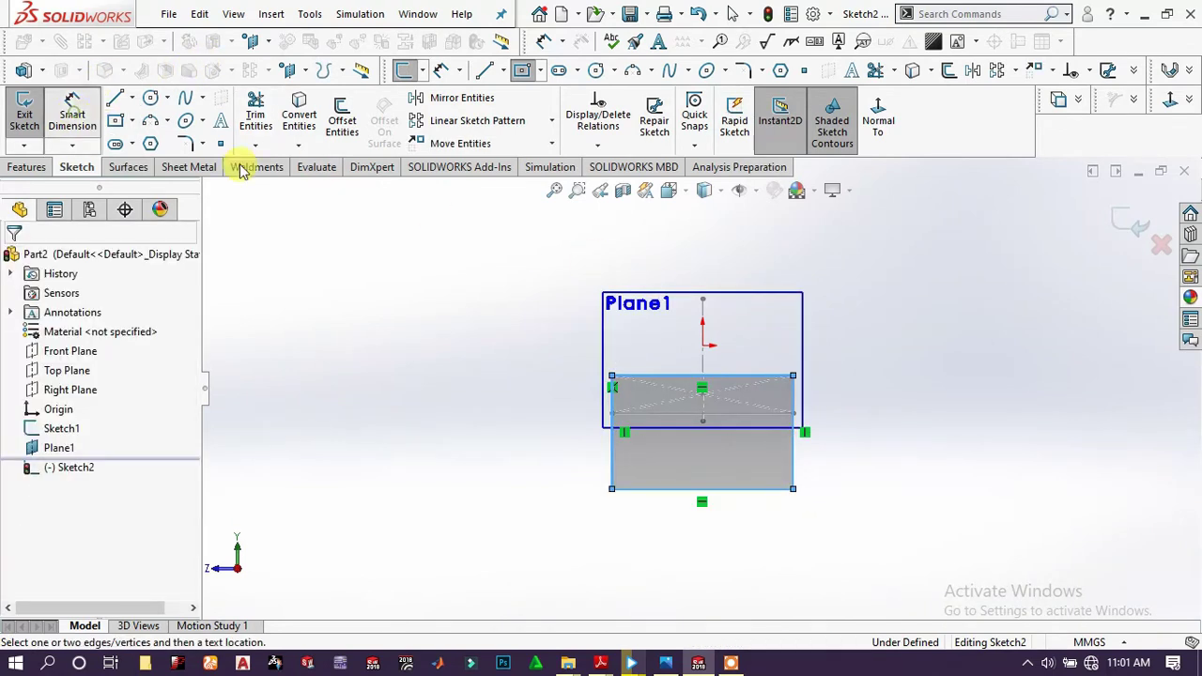
{"action": "left_click", "coordinate": [759, 498]}
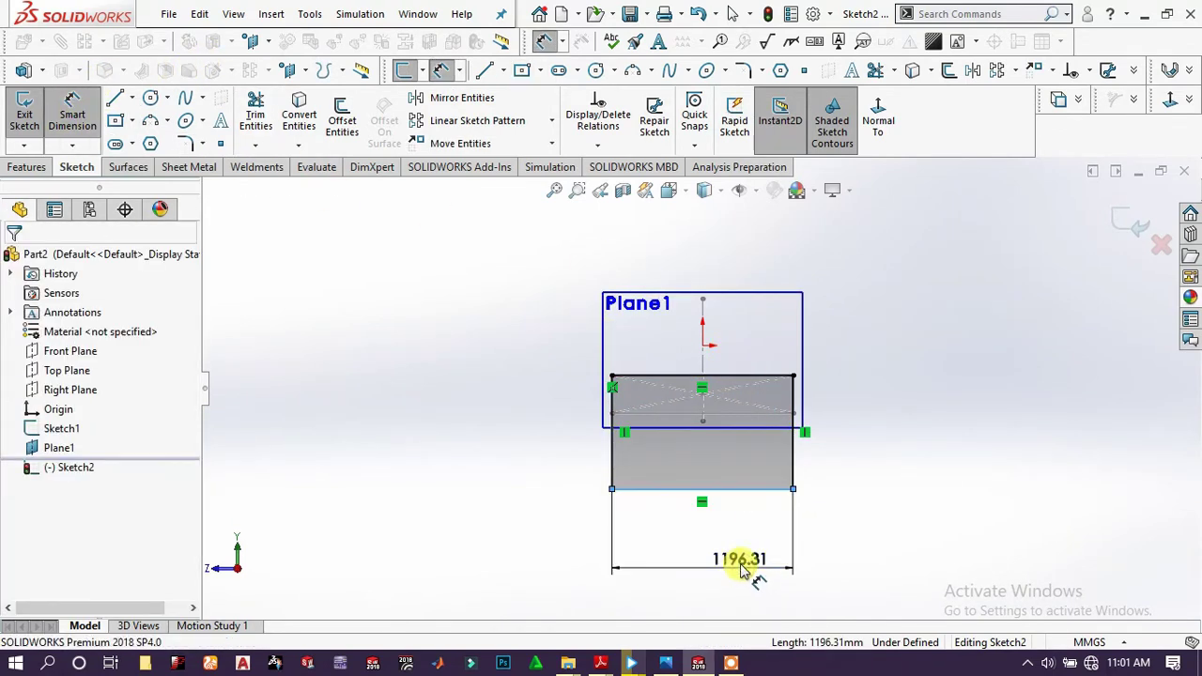
{"action": "left_click", "coordinate": [742, 568]}
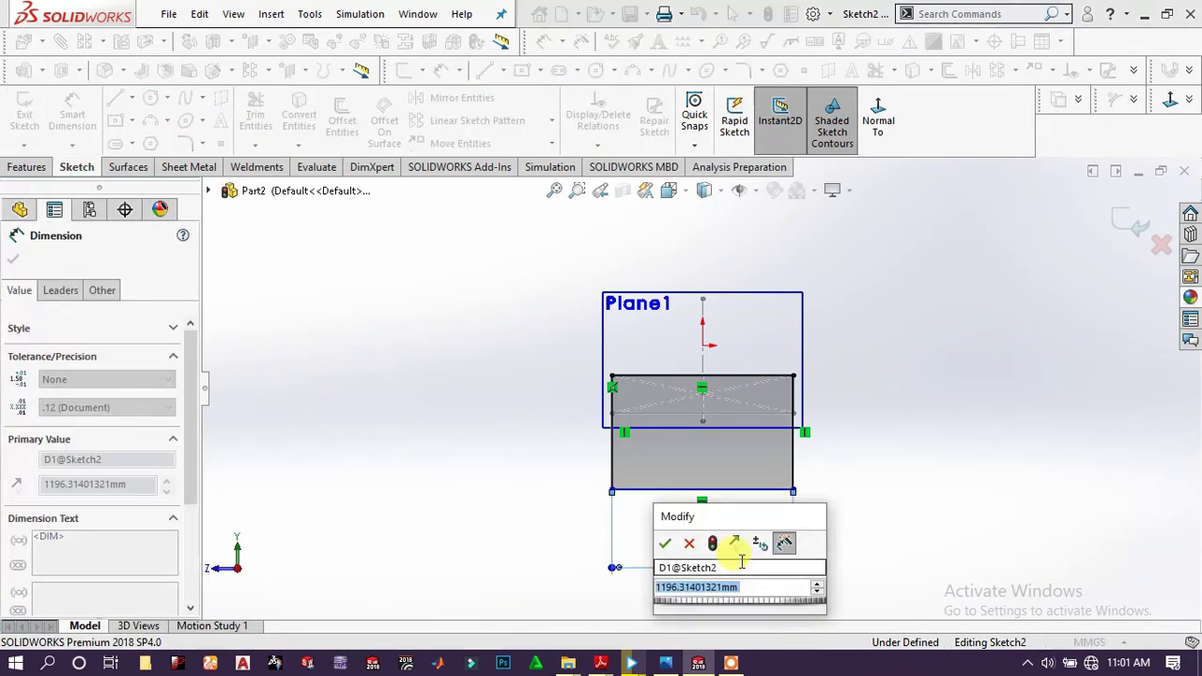
{"action": "type", "text": "1200"}
{"action": "key", "text": "Return"}
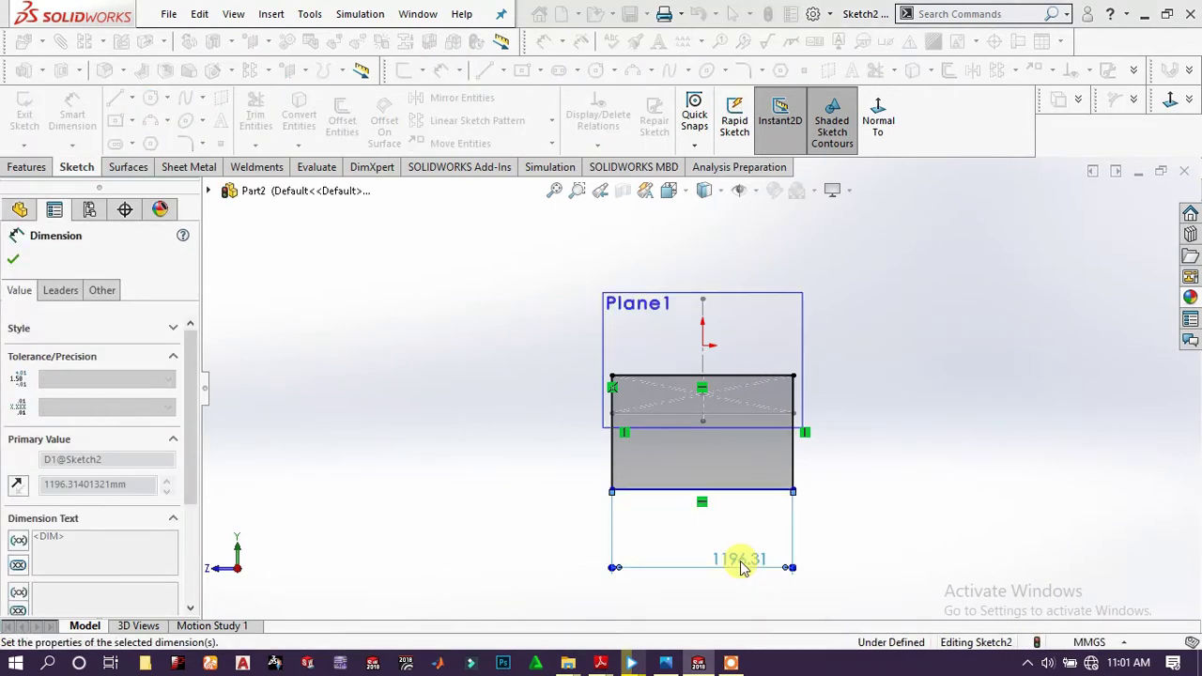
Dimension the rectangle's height as 400 mm and finish the sketch.
{"action": "left_click", "coordinate": [793, 469]}
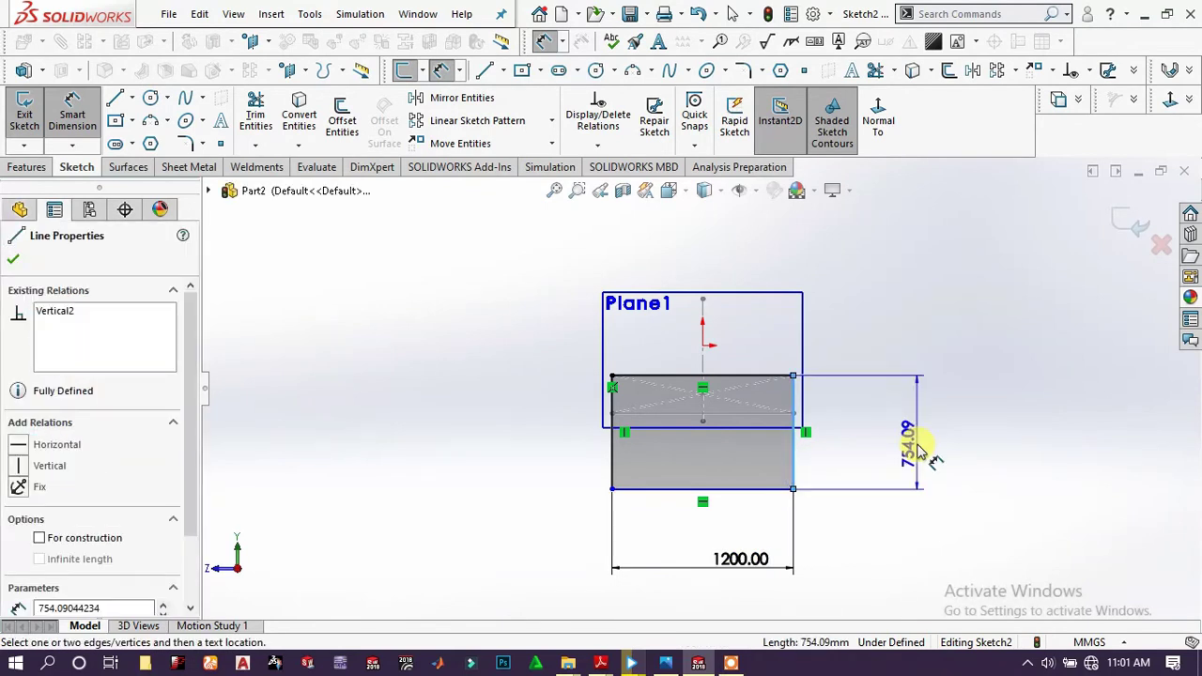
{"action": "left_click", "coordinate": [921, 453]}
{"action": "type", "text": "400"}
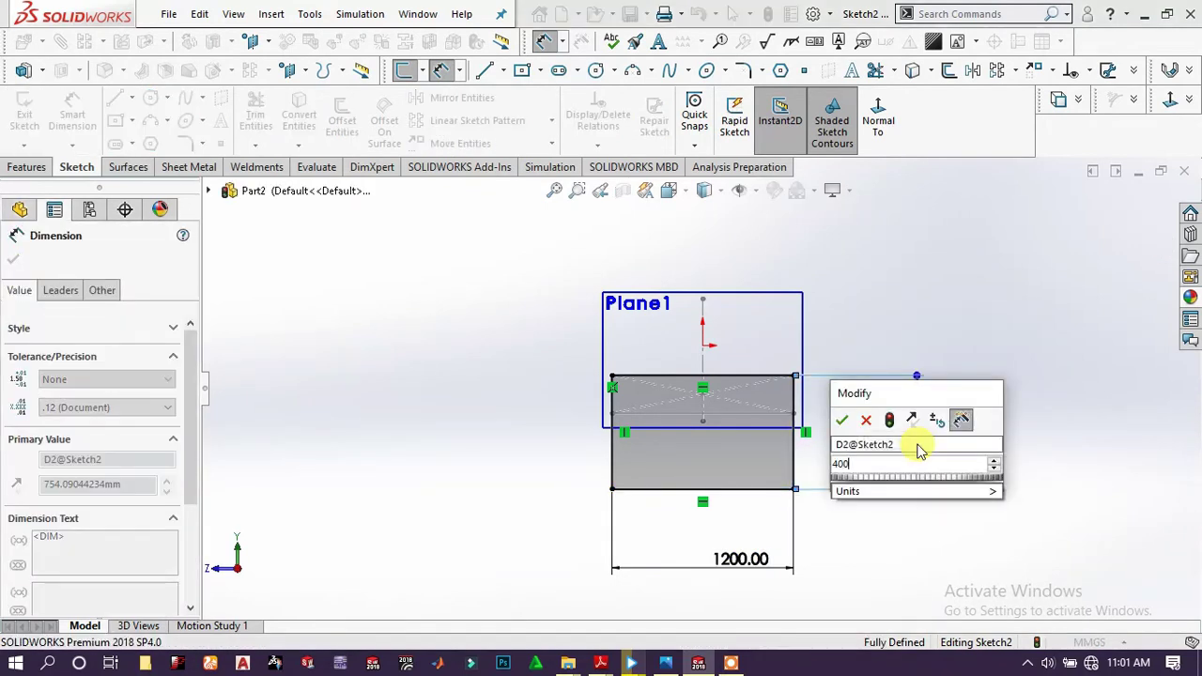
{"action": "key", "text": "Return"}
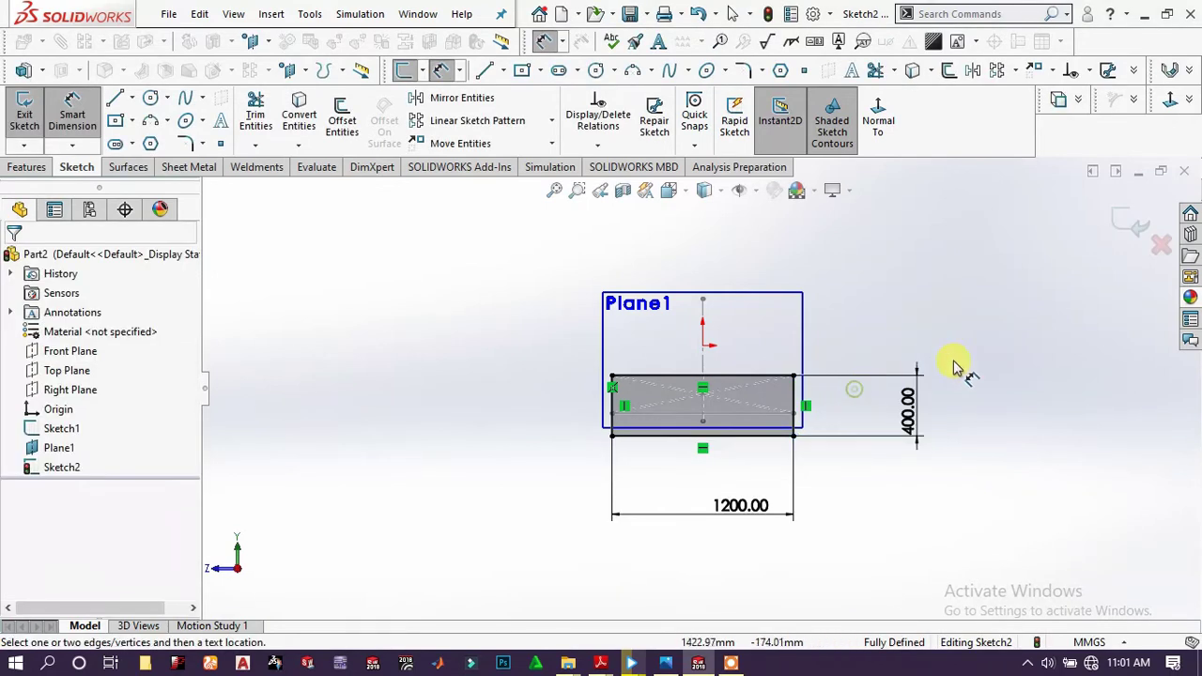
{"action": "left_click", "coordinate": [1123, 221]}
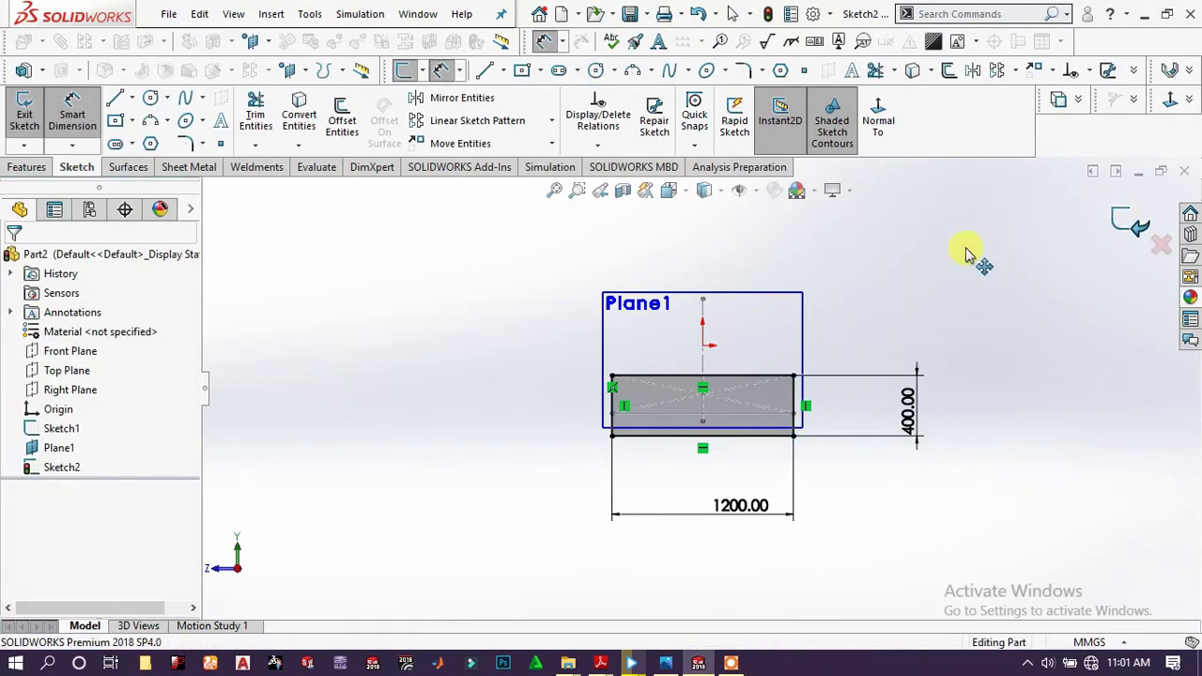
Create a second reference plane offset 800 mm from Plane1, on the side away from the first sketch.
{"action": "key", "text": "space"}
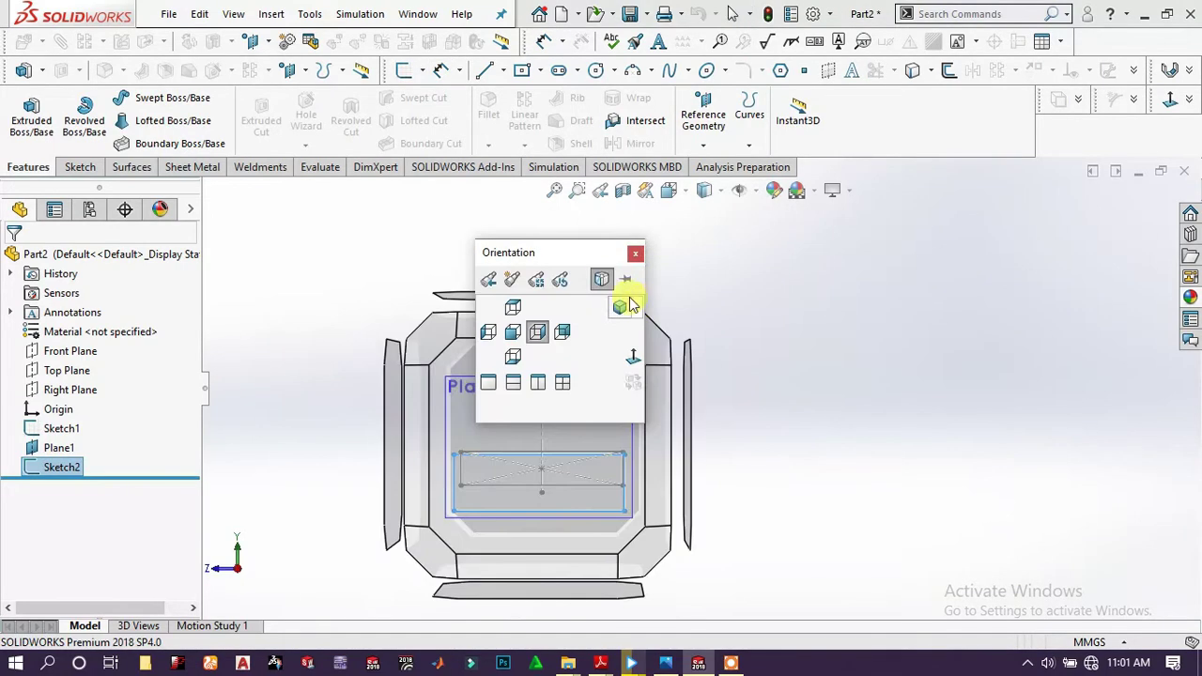
{"action": "left_click", "coordinate": [616, 307]}
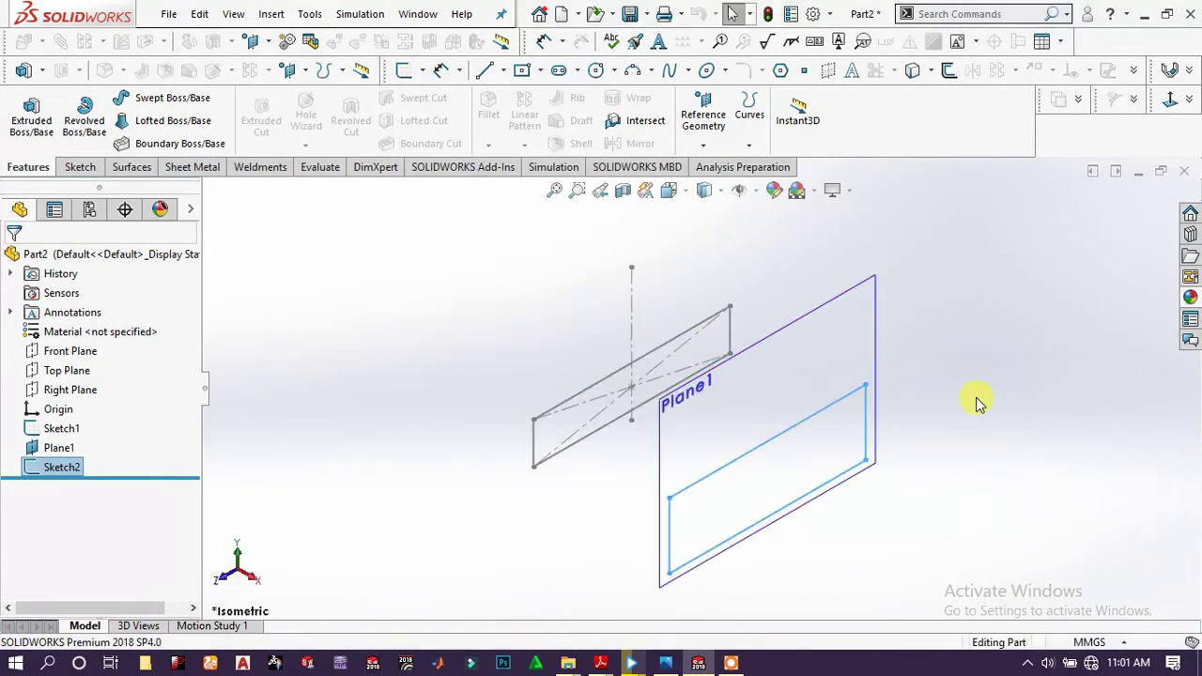
{"action": "key", "text": "z"}
{"action": "left_click", "coordinate": [704, 146]}
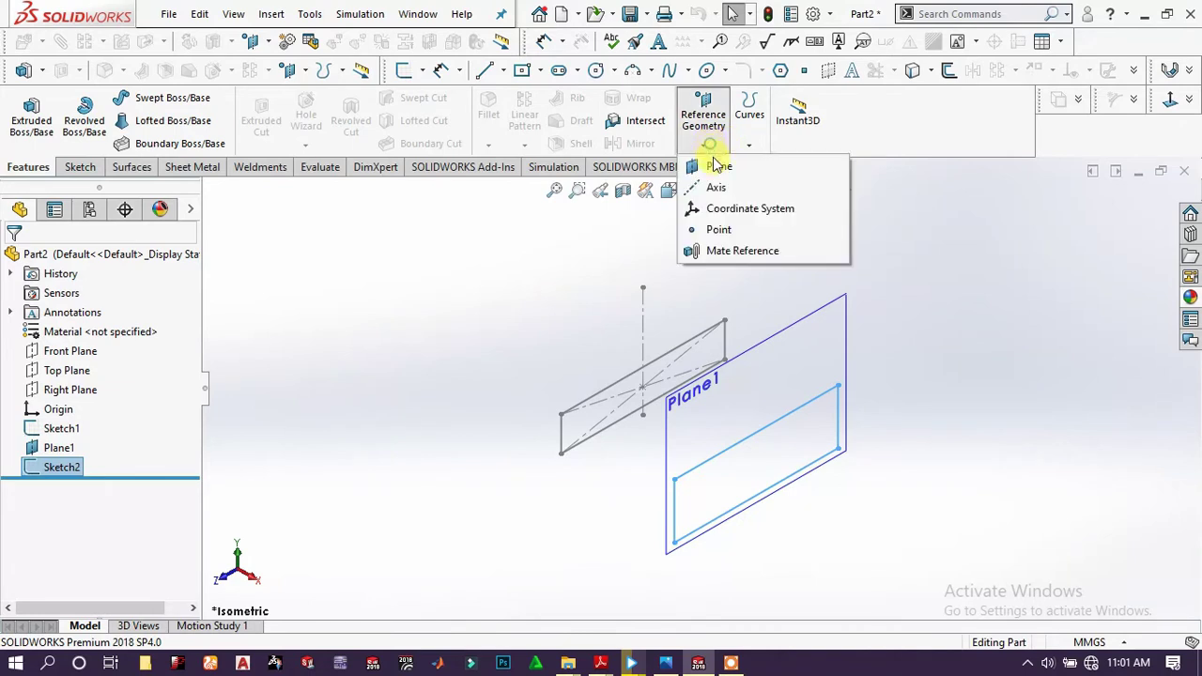
{"action": "left_click", "coordinate": [723, 167]}
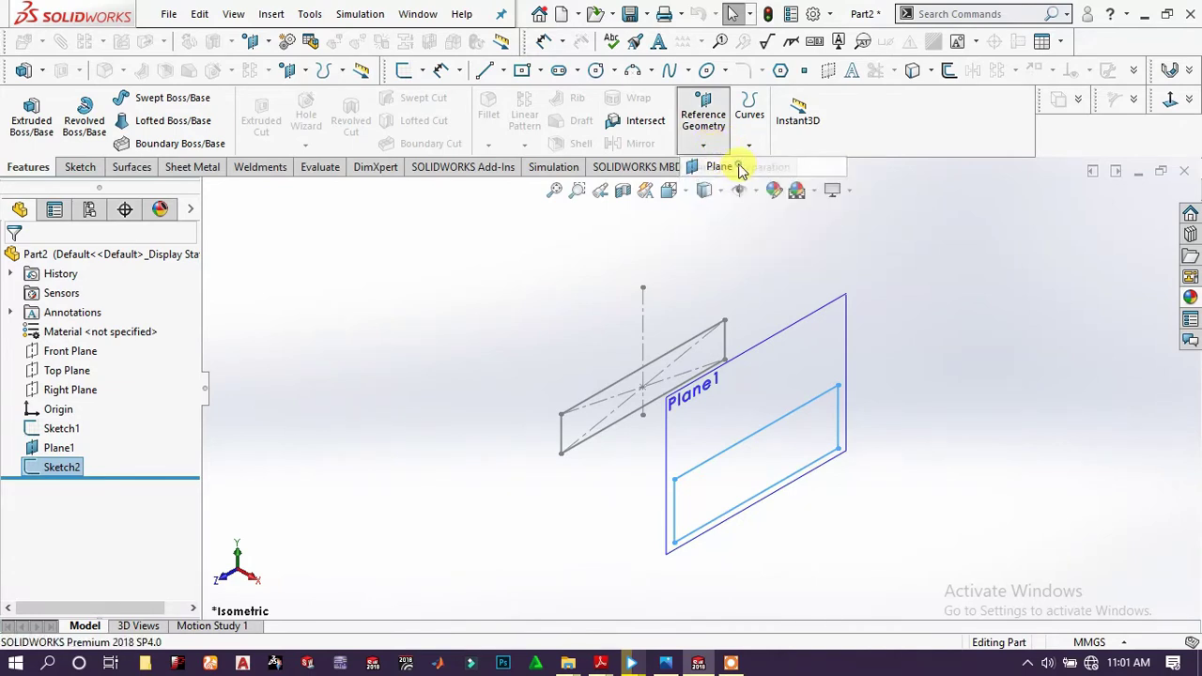
{"action": "left_click", "coordinate": [826, 369]}
{"action": "key", "text": "z"}
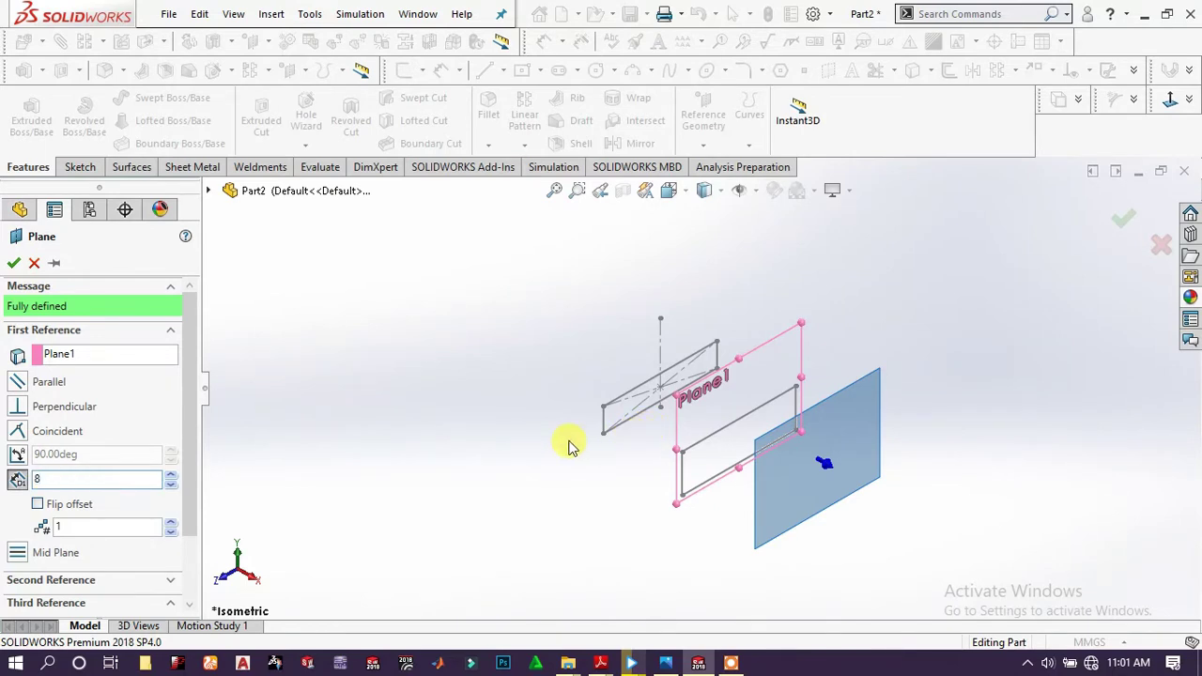
{"action": "key", "text": "Return"}
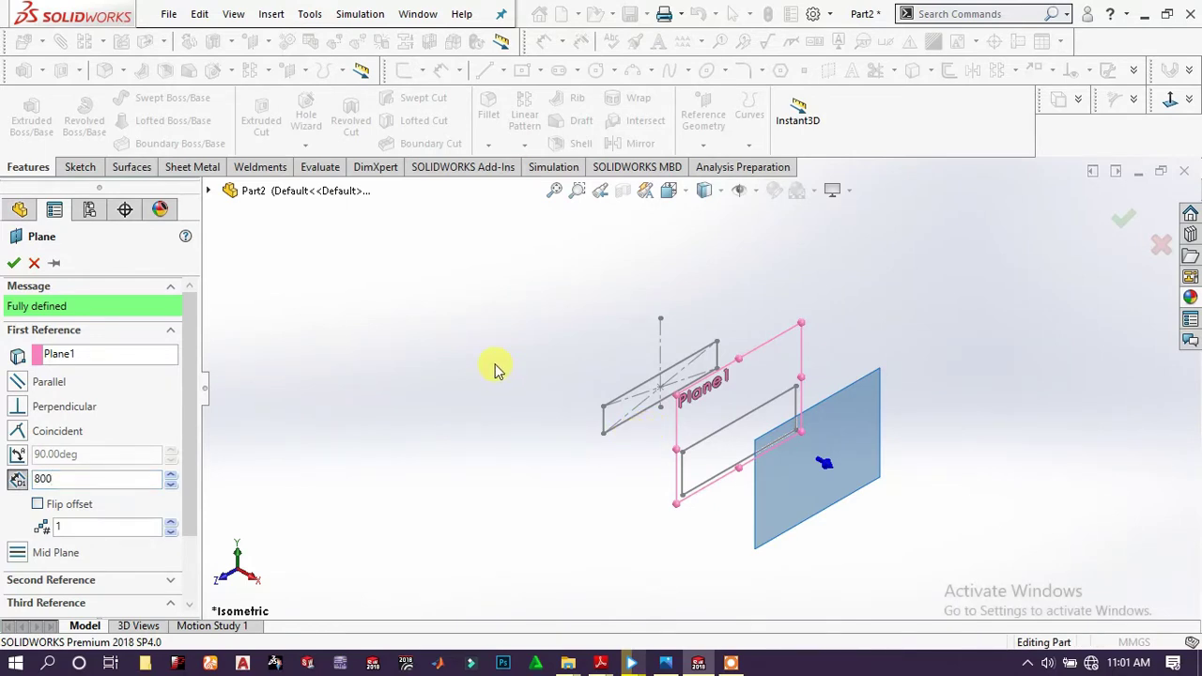
{"action": "left_click", "coordinate": [13, 264]}
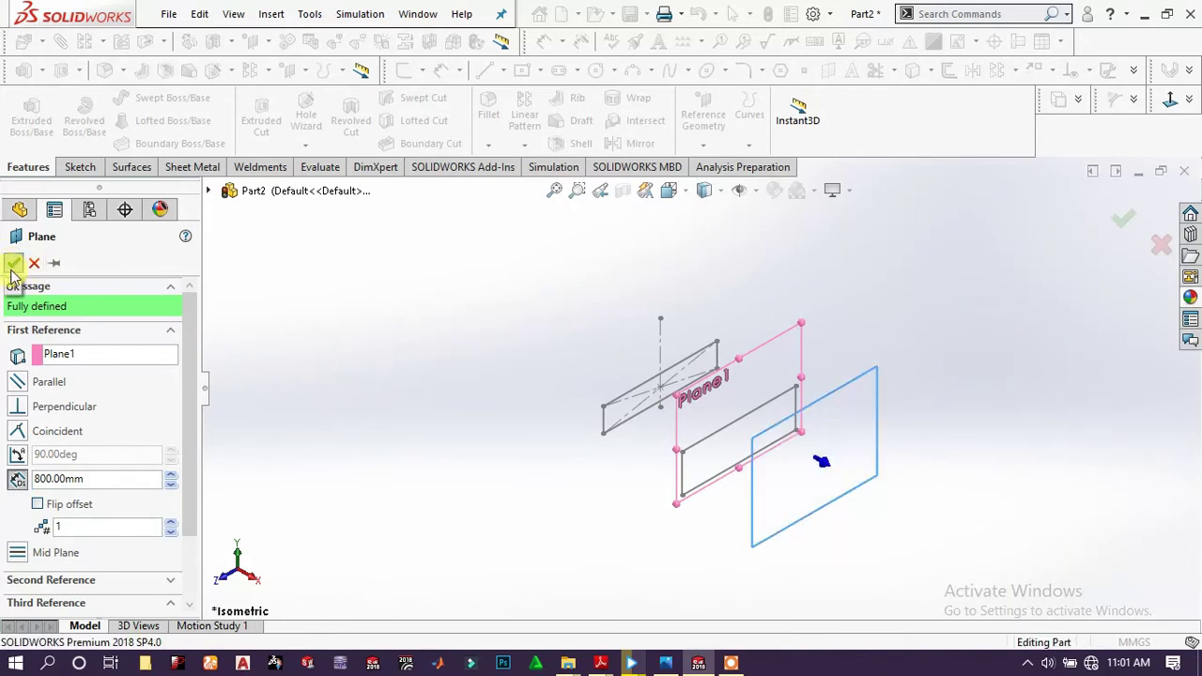
Sketch a center rectangle about 885 by 338 mm on Plane2, centred directly below the origin and beneath the existing rectangles.
{"action": "left_click", "coordinate": [862, 422]}
{"action": "left_click", "coordinate": [913, 364]}
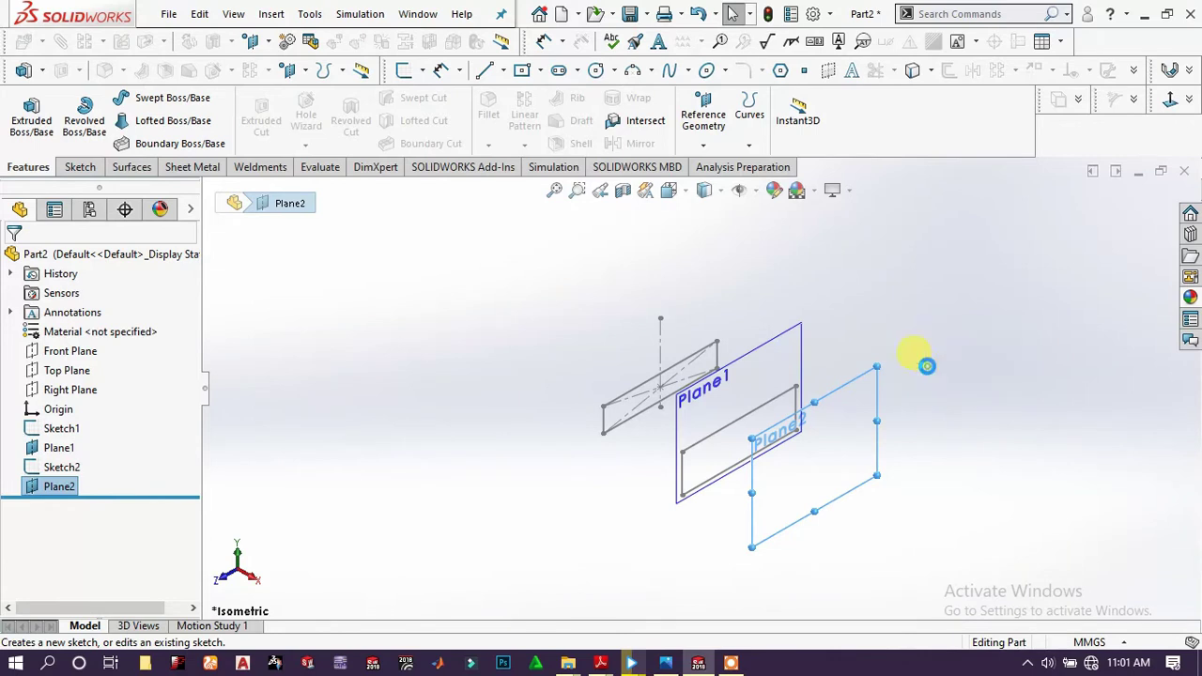
{"action": "scroll", "coordinate": [804, 461], "scroll_direction": "up", "scroll_amount": 5}
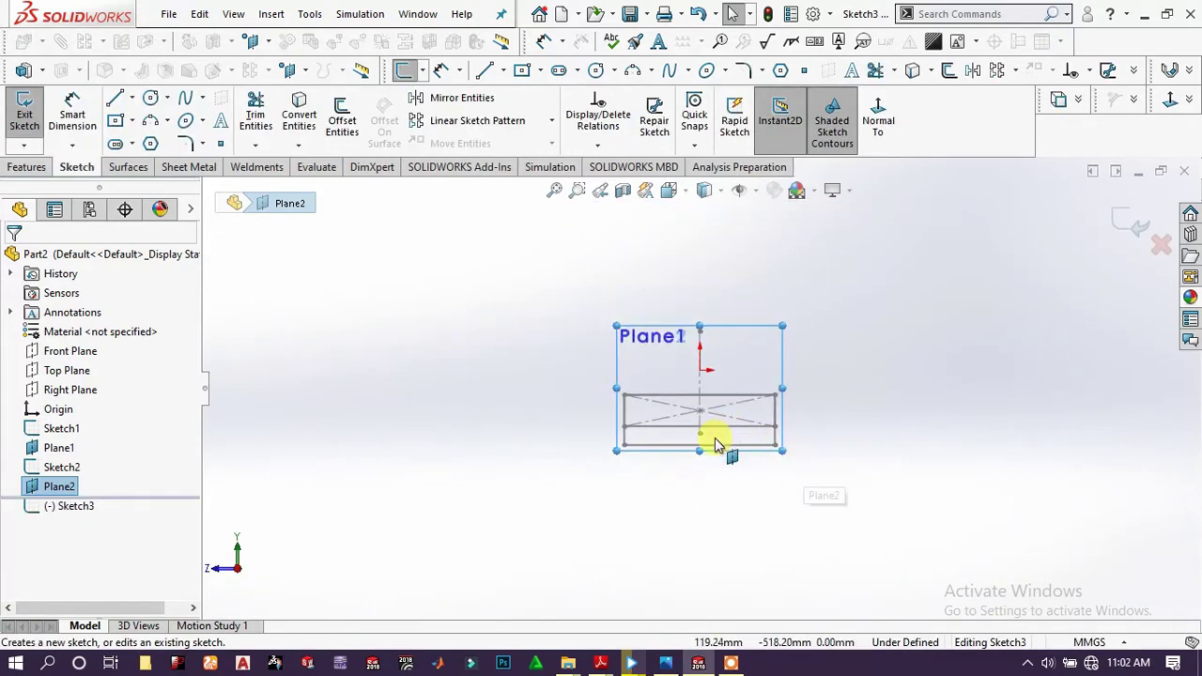
{"action": "scroll", "coordinate": [724, 457], "scroll_direction": "down", "scroll_amount": 2}
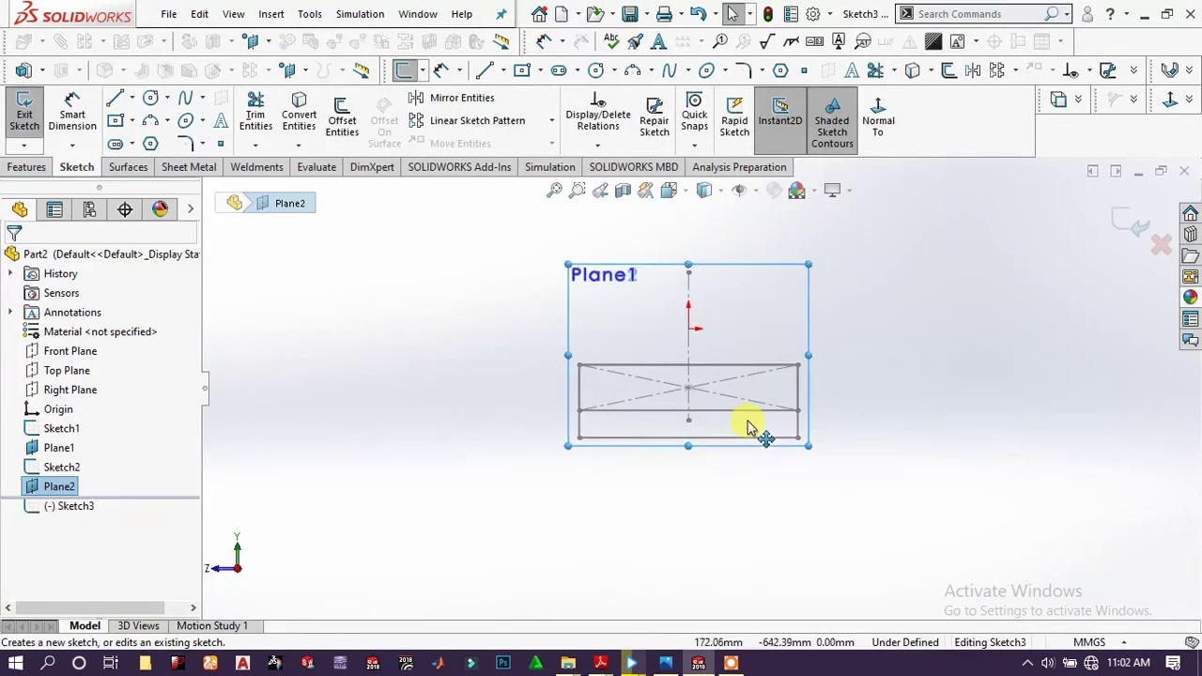
{"action": "left_click", "coordinate": [116, 122]}
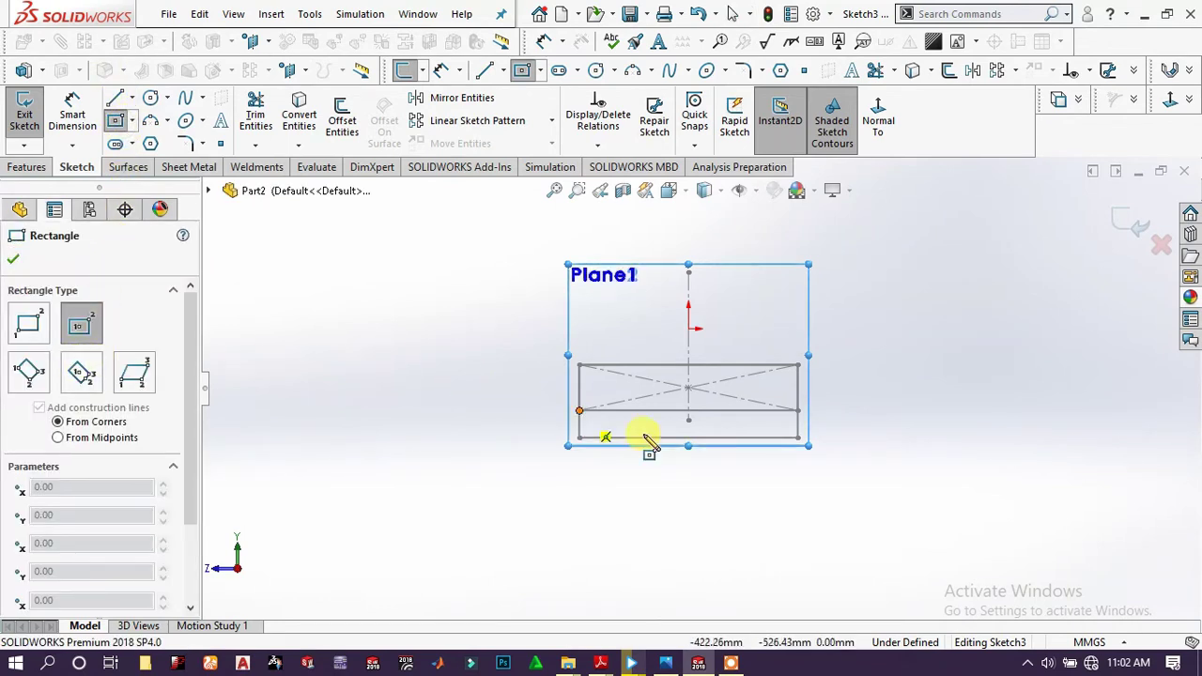
{"action": "left_click", "coordinate": [688, 511]}
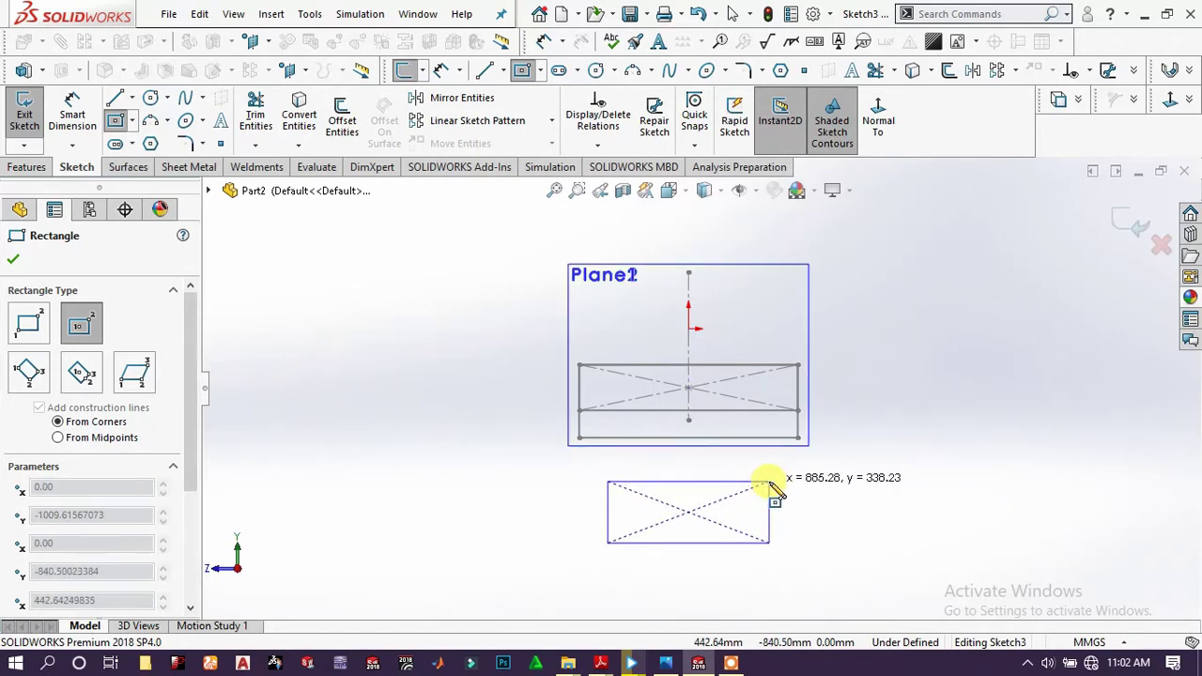
{"action": "left_click", "coordinate": [770, 481]}
Draw a vertical construction line from the origin to the center of the new rectangle.
{"action": "left_click", "coordinate": [116, 99]}
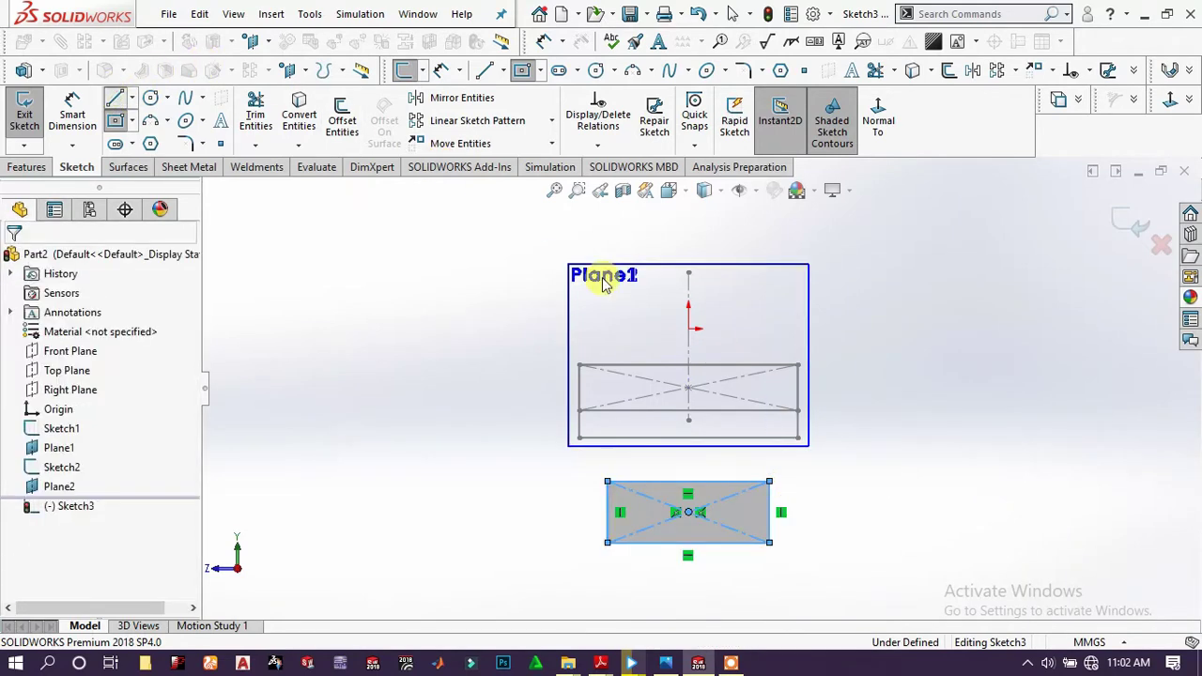
{"action": "left_click", "coordinate": [688, 329]}
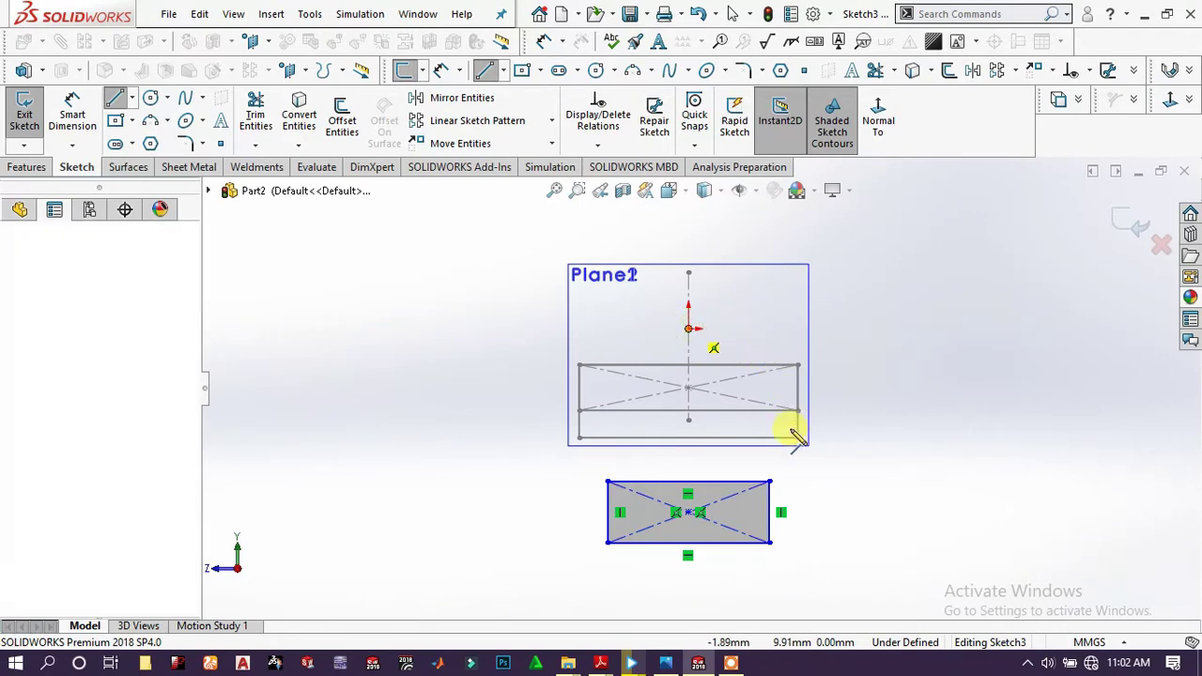
{"action": "left_click", "coordinate": [688, 512]}
{"action": "right_click", "coordinate": [845, 429]}
{"action": "left_click", "coordinate": [888, 402]}
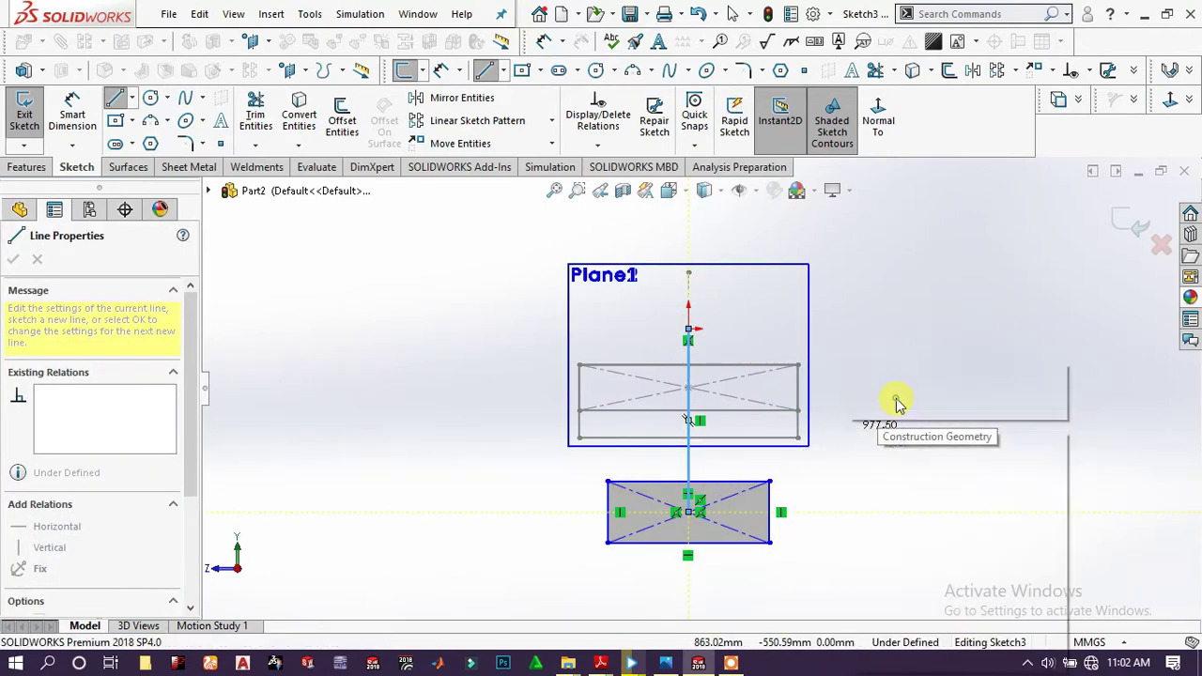
Dimension the center rectangle's height as 120 mm.
{"action": "left_click", "coordinate": [64, 118]}
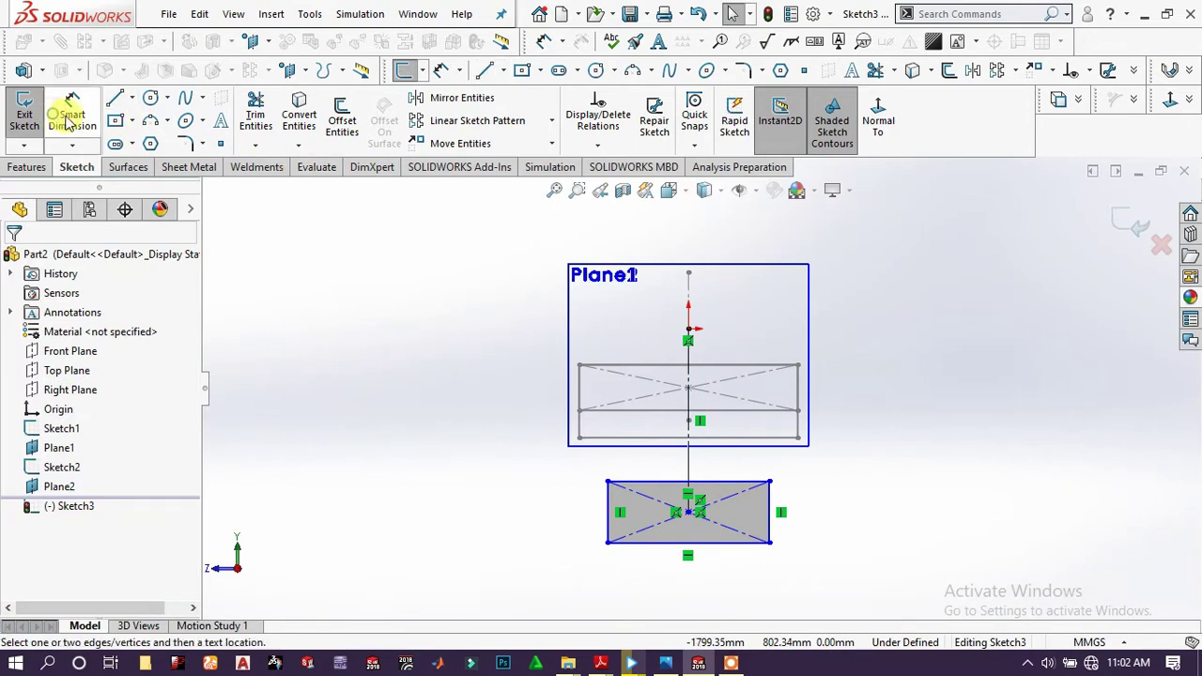
{"action": "left_click", "coordinate": [772, 515]}
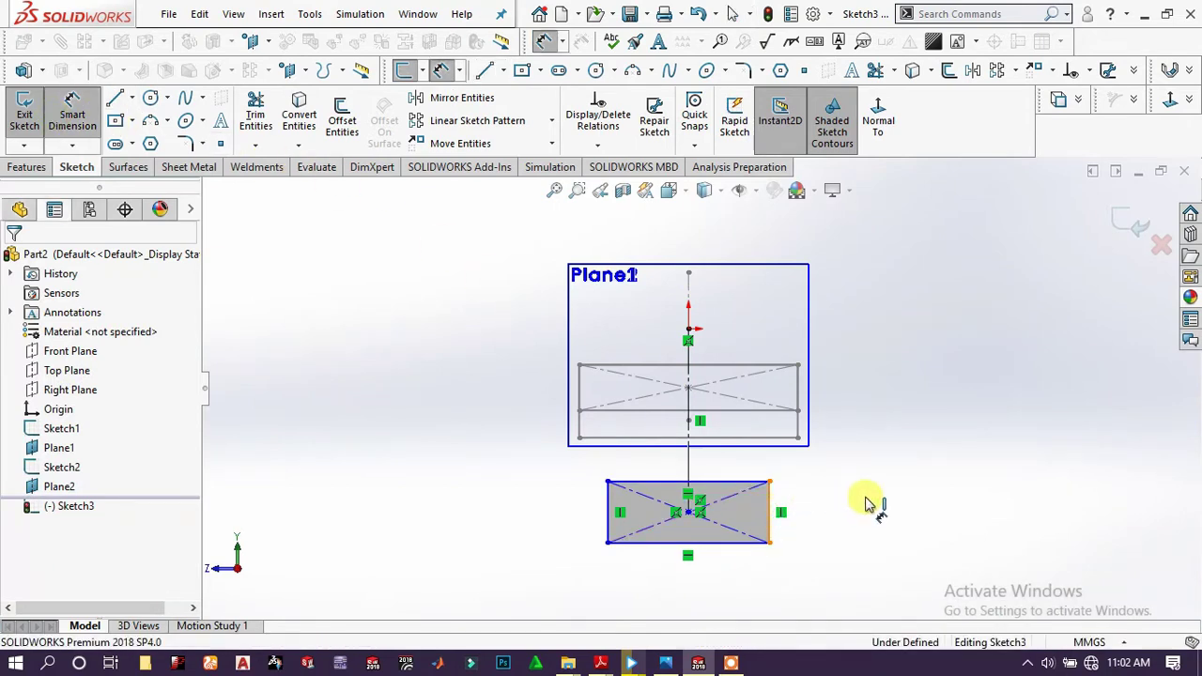
{"action": "left_click", "coordinate": [866, 504]}
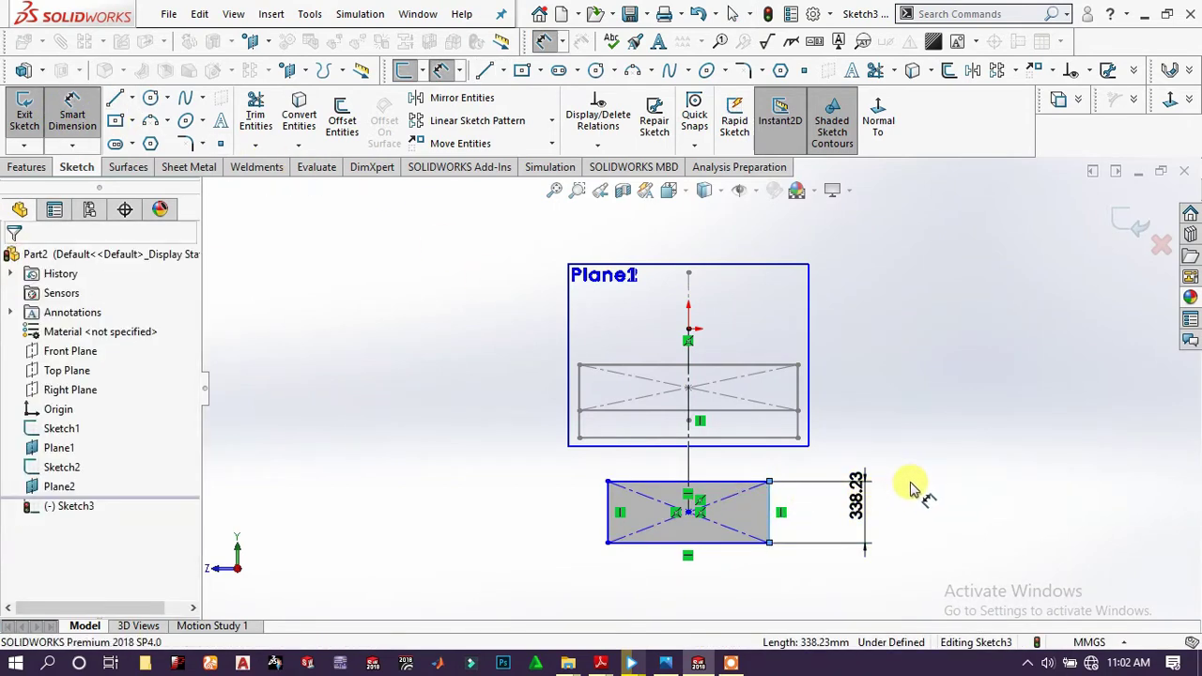
{"action": "type", "text": "100"}
{"action": "key", "text": "Return"}
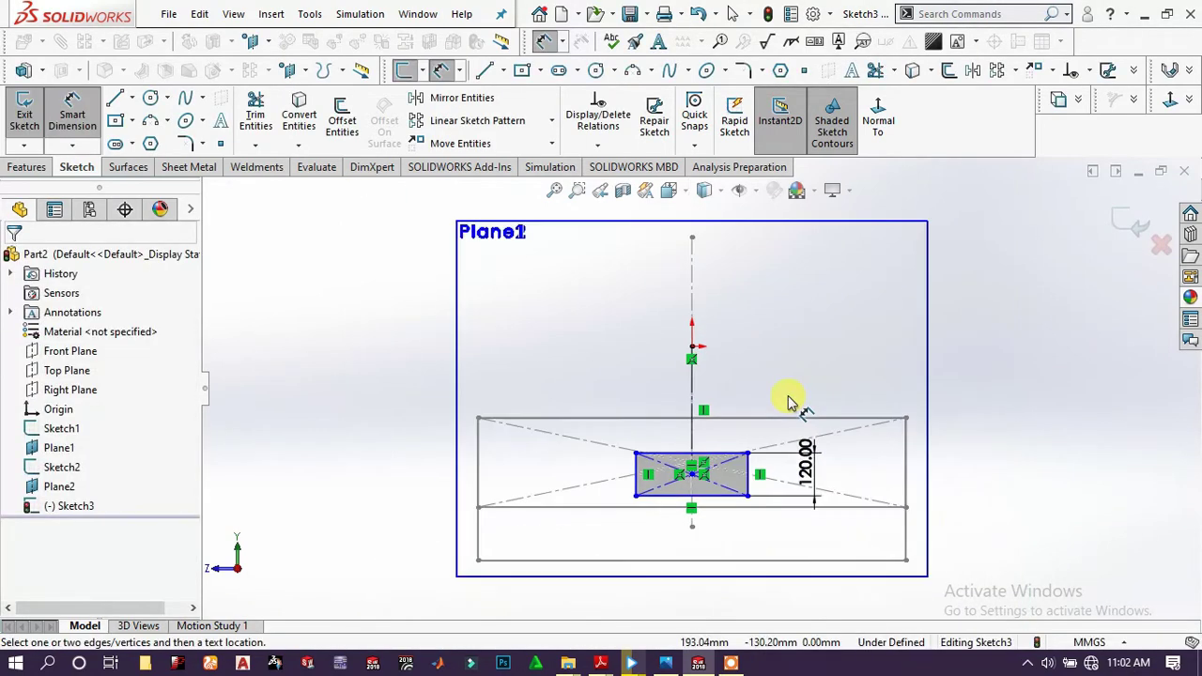
Dimension the vertical distance from the origin to the small center rectangle's top edge as 240 mm.
{"action": "scroll", "coordinate": [752, 409], "scroll_direction": "up", "scroll_amount": 5}
{"action": "scroll", "coordinate": [725, 422], "scroll_direction": "down", "scroll_amount": 3}
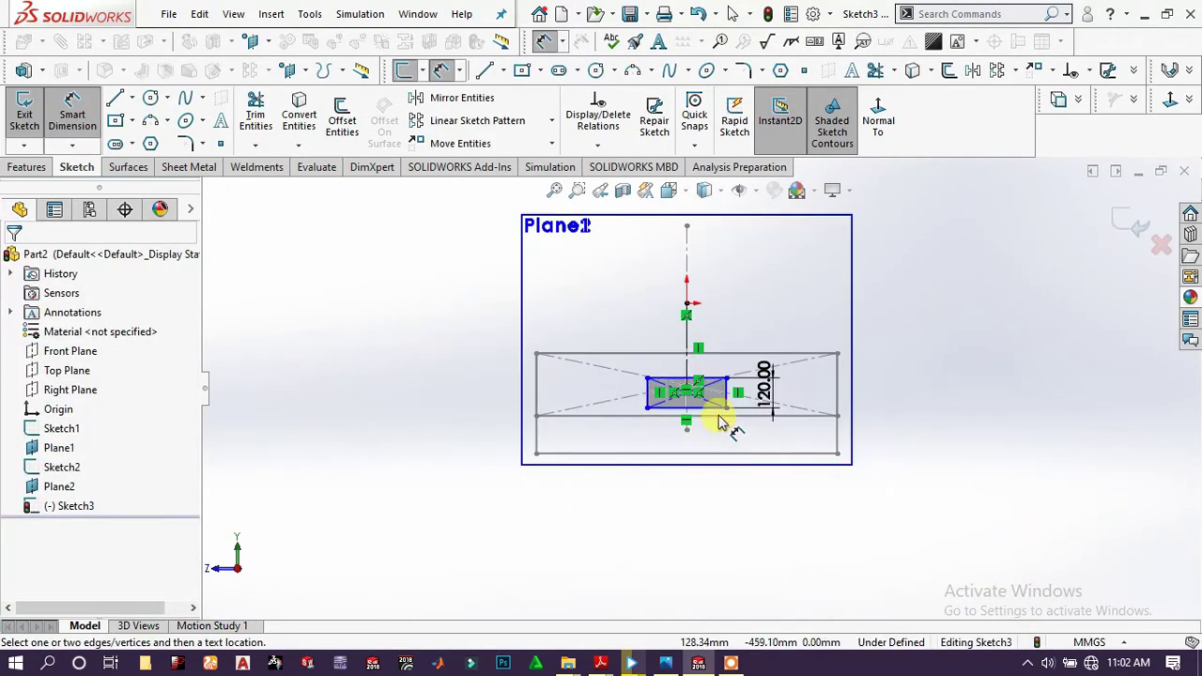
{"action": "left_click", "coordinate": [687, 306]}
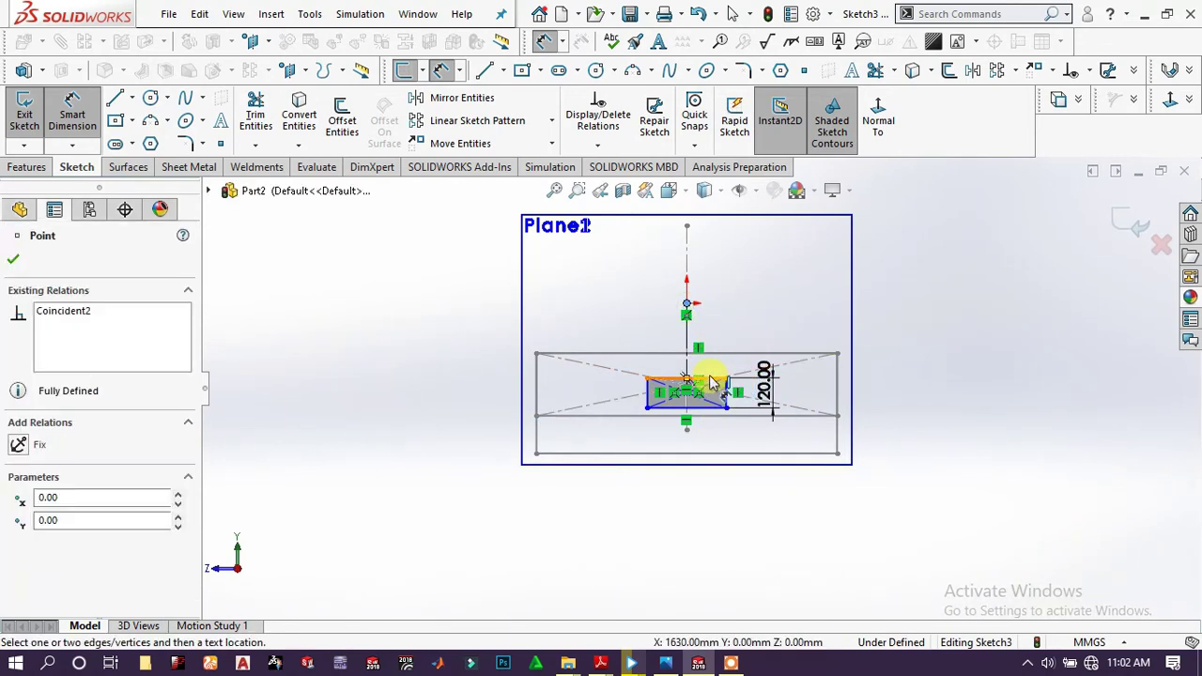
{"action": "left_click", "coordinate": [711, 380]}
{"action": "left_click", "coordinate": [883, 340]}
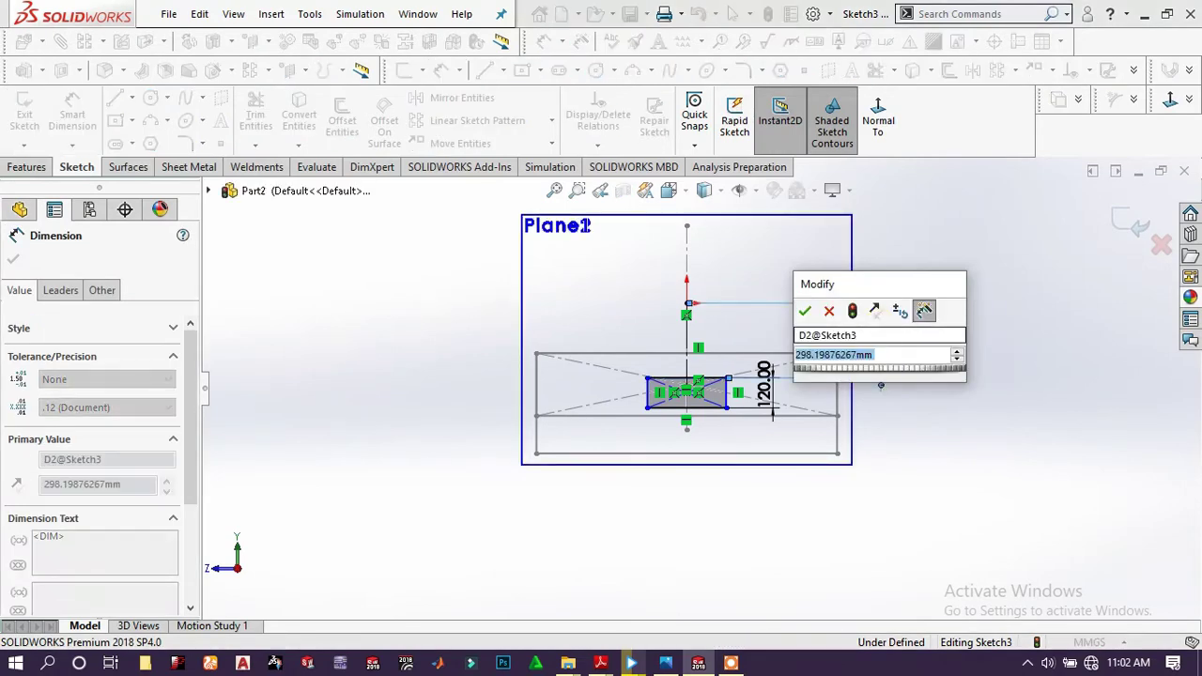
{"action": "type", "text": "240"}
{"action": "key", "text": "Return"}
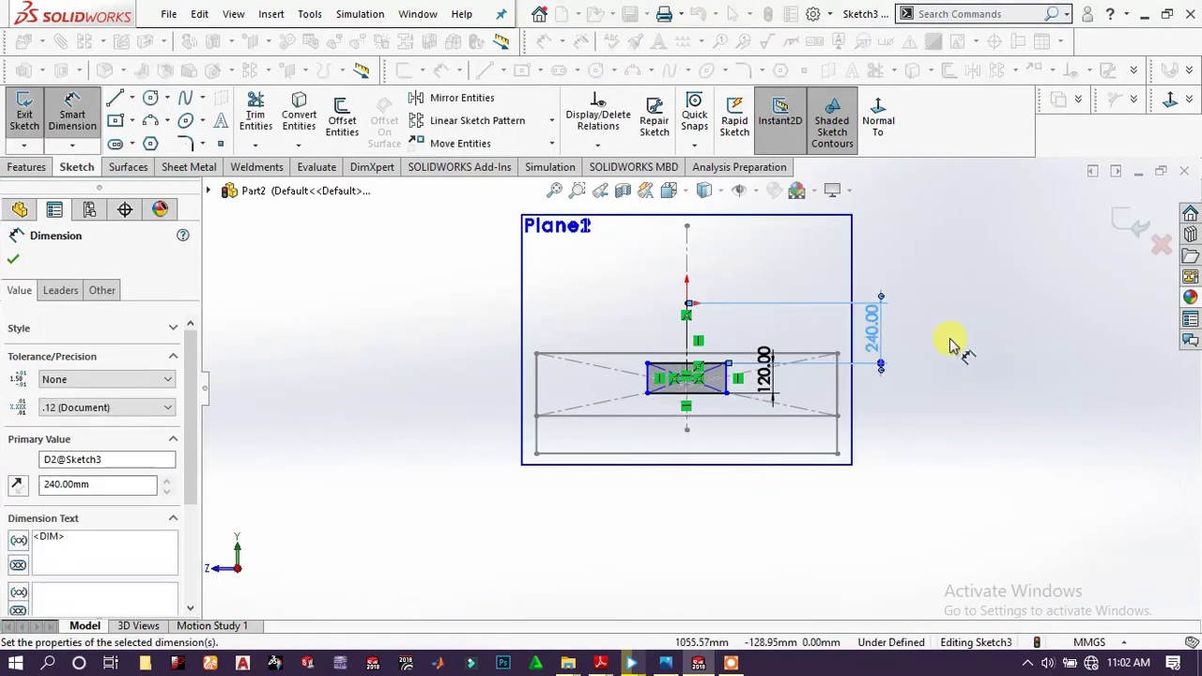
{"action": "left_click", "coordinate": [946, 343]}
Dimension the small center rectangle's width as 450 mm and finish the sketch on Plane2.
{"action": "left_click", "coordinate": [650, 385]}
{"action": "scroll", "coordinate": [678, 387], "scroll_direction": "down", "scroll_amount": 3}
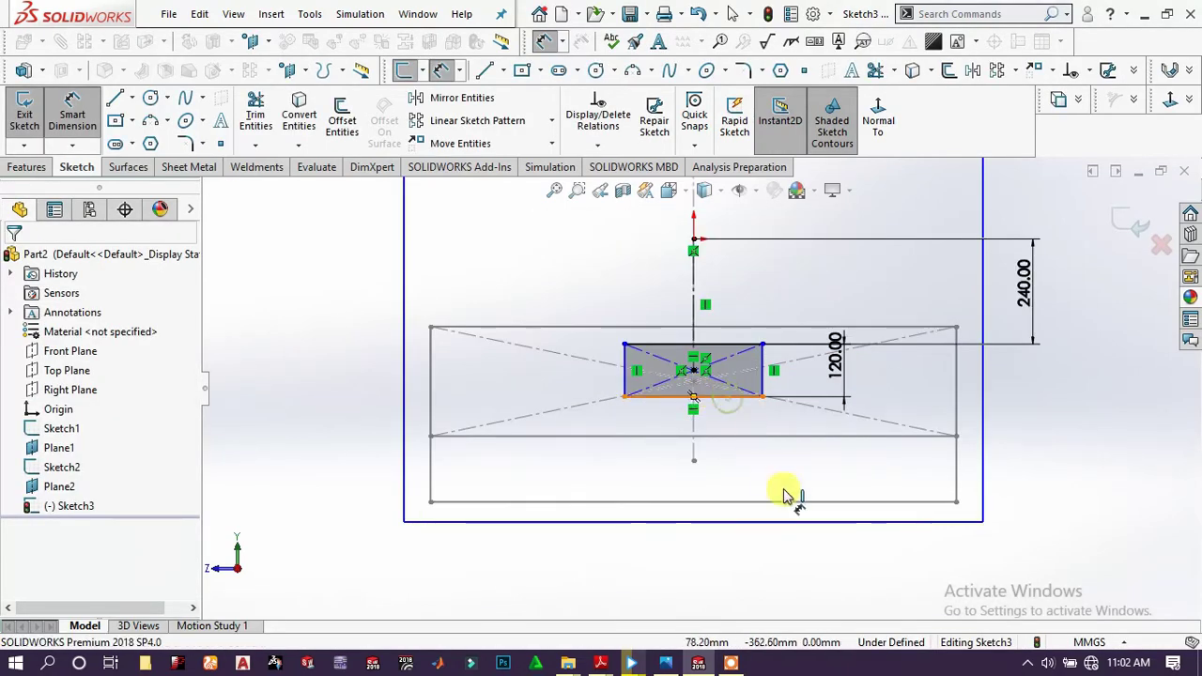
{"action": "left_click", "coordinate": [736, 570]}
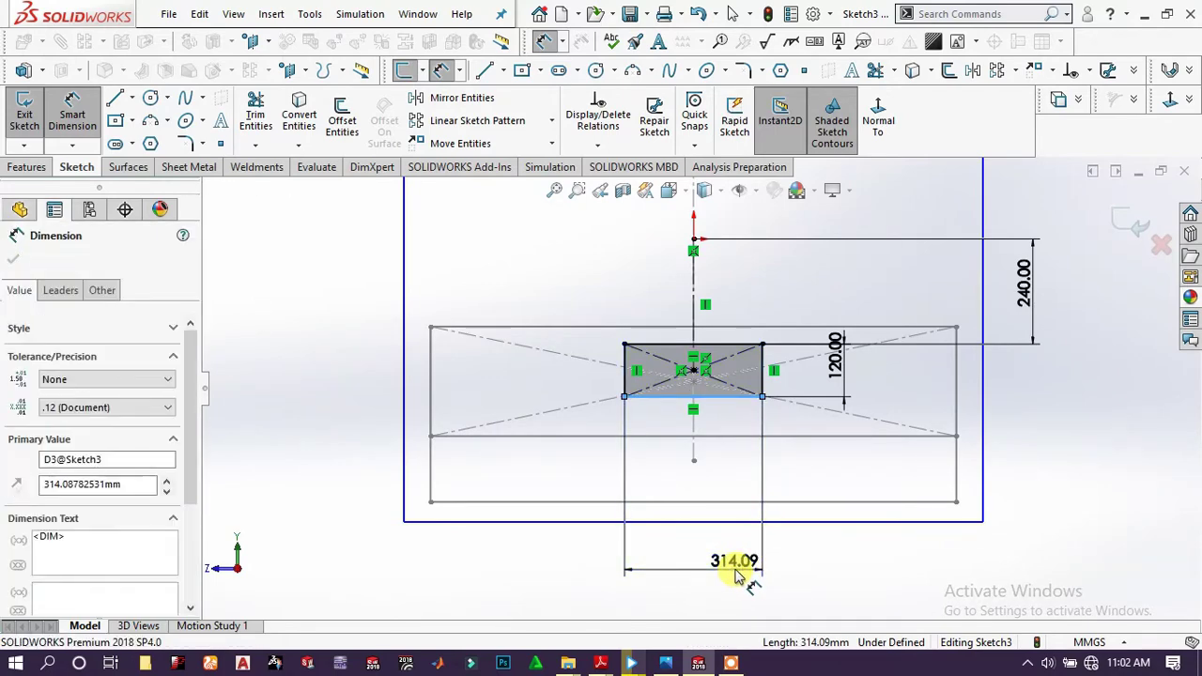
{"action": "type", "text": "450"}
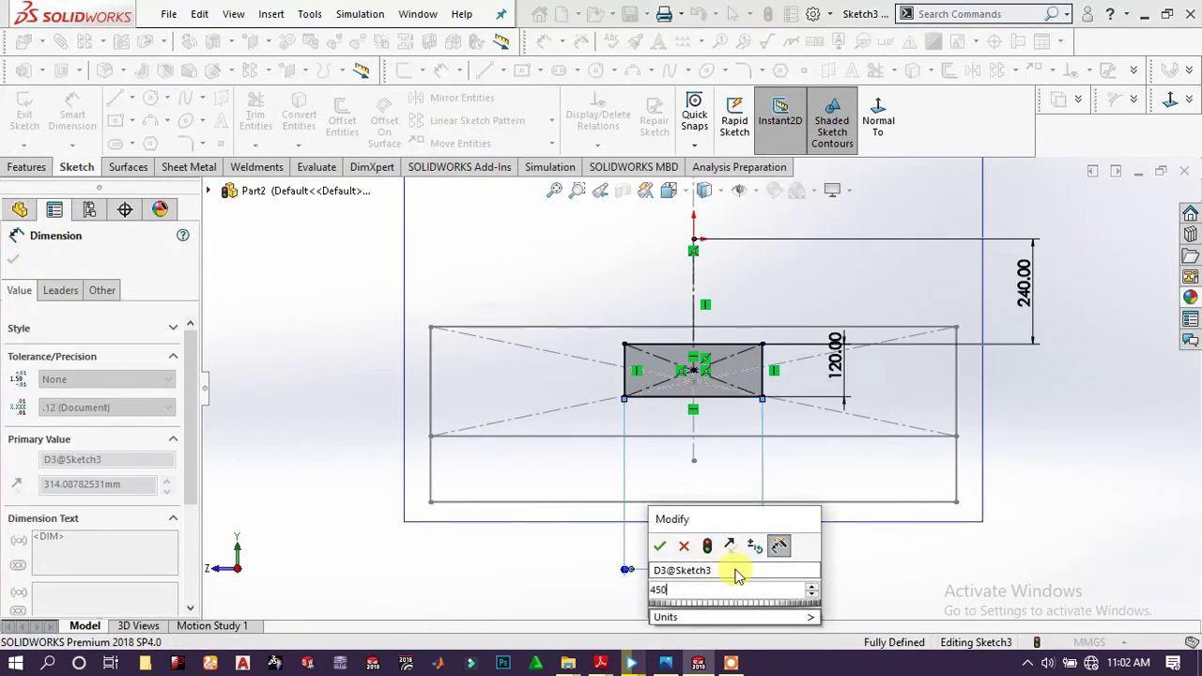
{"action": "key", "text": "Return"}
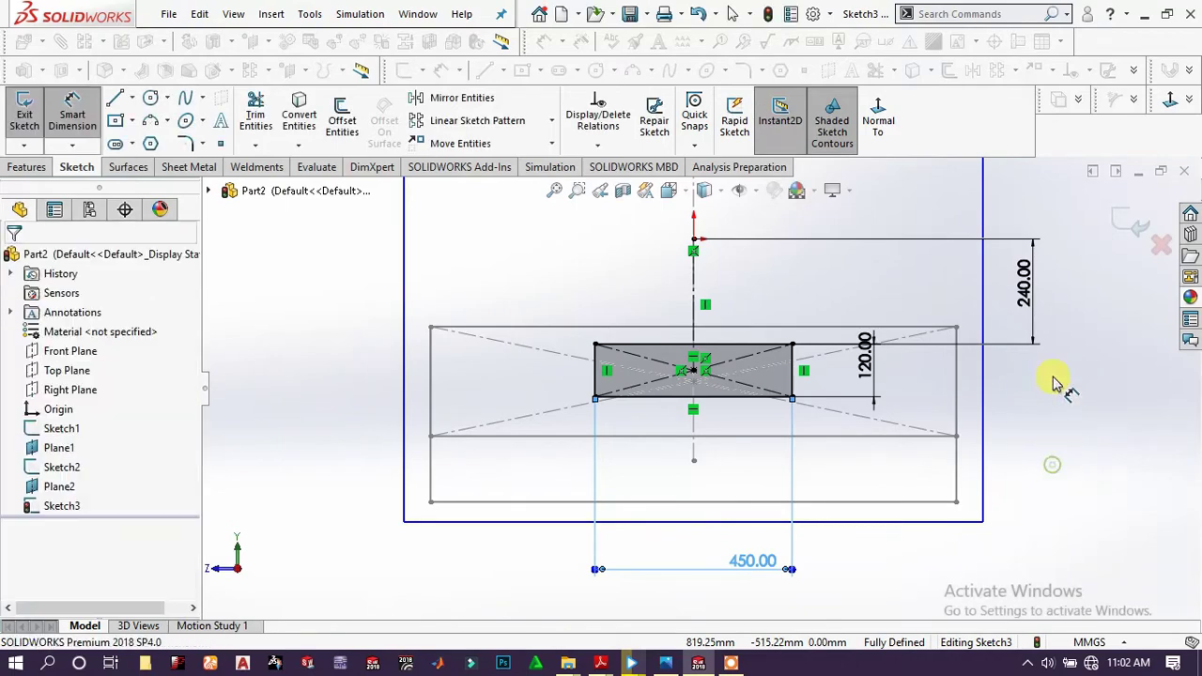
{"action": "left_click", "coordinate": [1010, 250]}
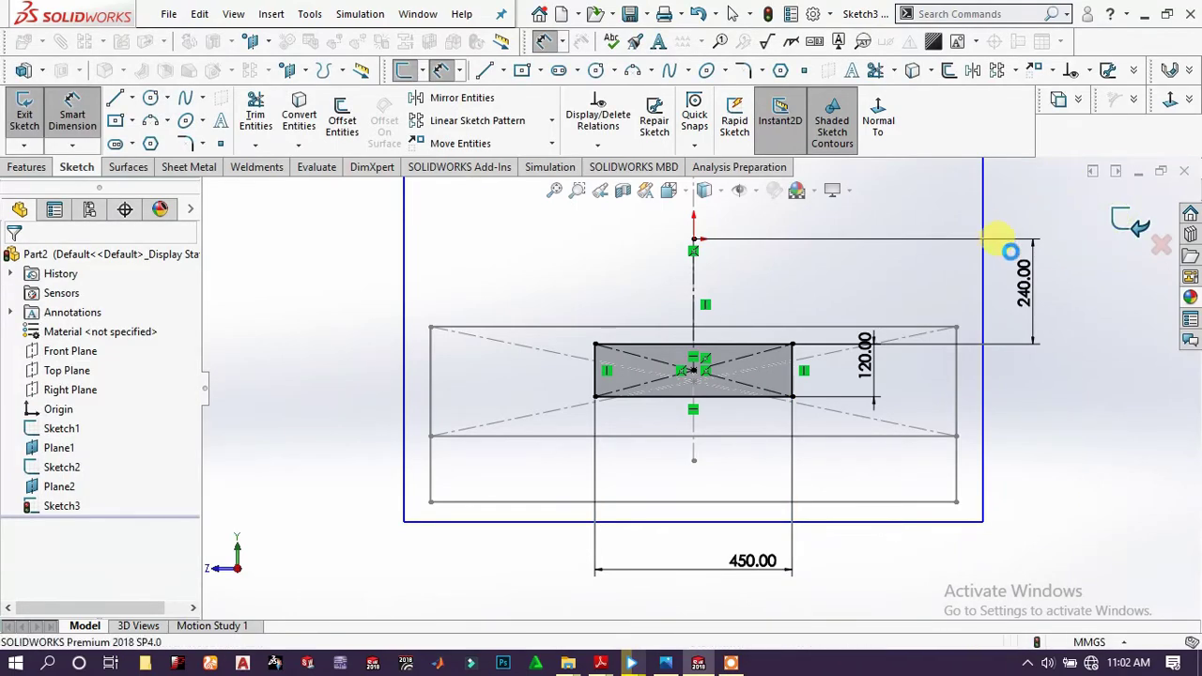
Create a reference plane offset 300 mm from Plane2, on the side away from Plane1.
{"action": "scroll", "coordinate": [826, 299], "scroll_direction": "up", "scroll_amount": 3}
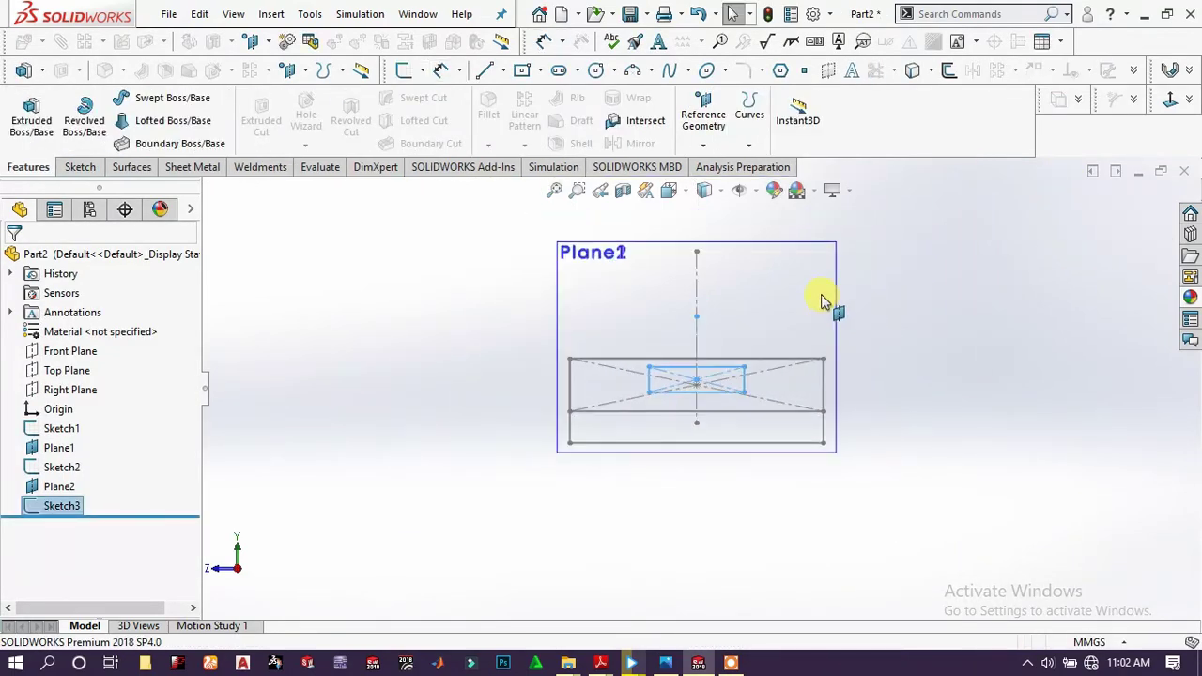
{"action": "key", "text": "space"}
{"action": "left_click", "coordinate": [623, 296]}
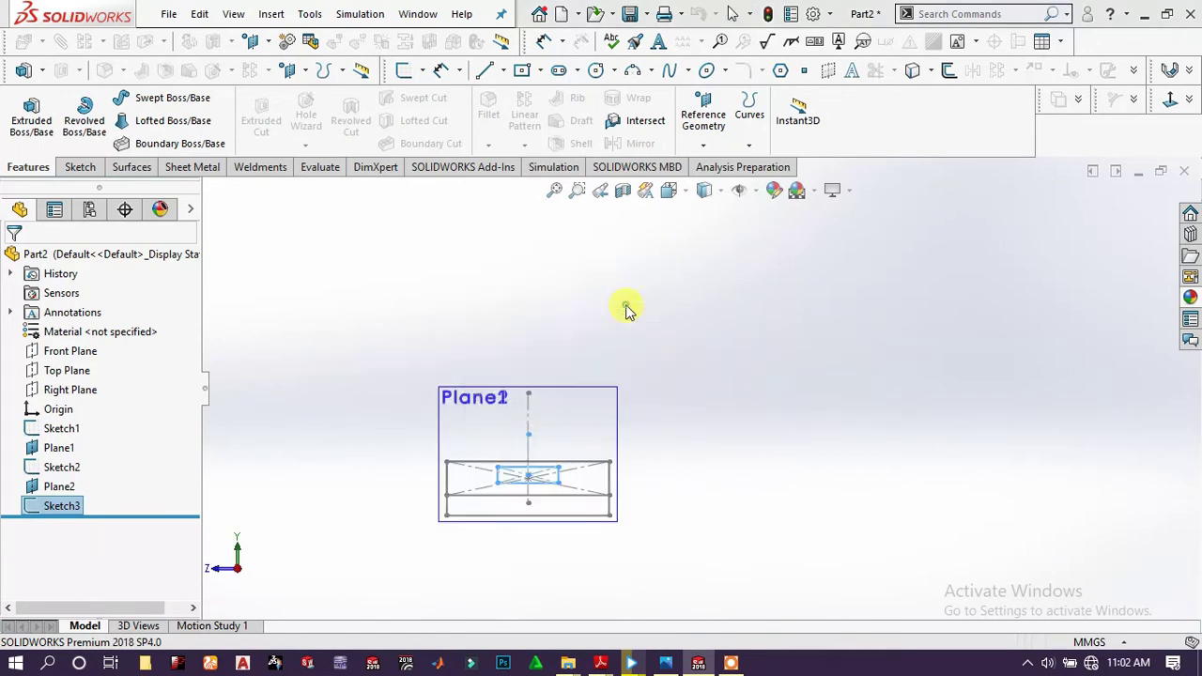
{"action": "key", "text": "Escape"}
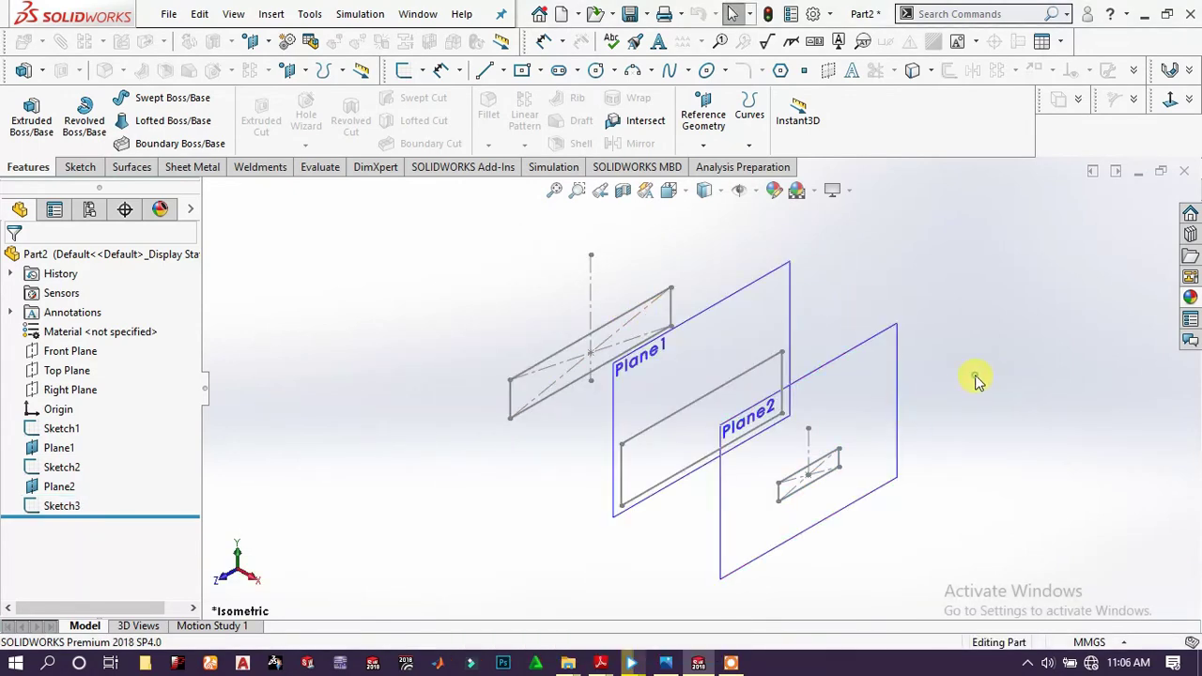
{"action": "left_click", "coordinate": [855, 355]}
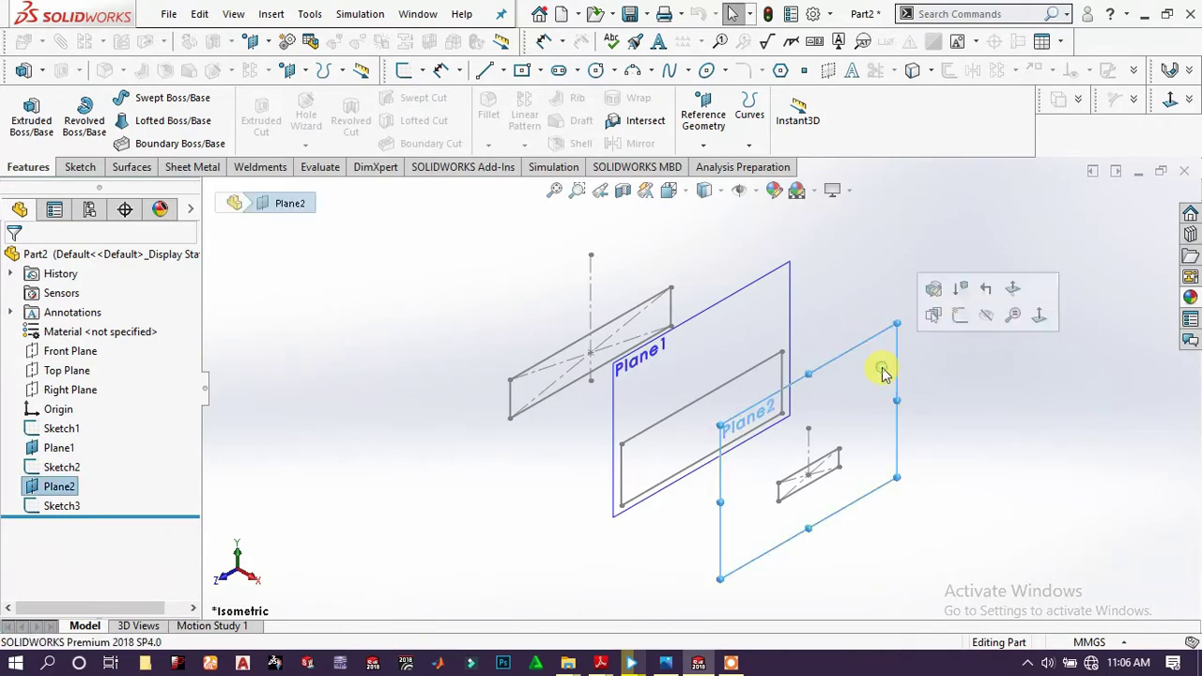
{"action": "left_click", "coordinate": [703, 144]}
{"action": "left_click", "coordinate": [719, 166]}
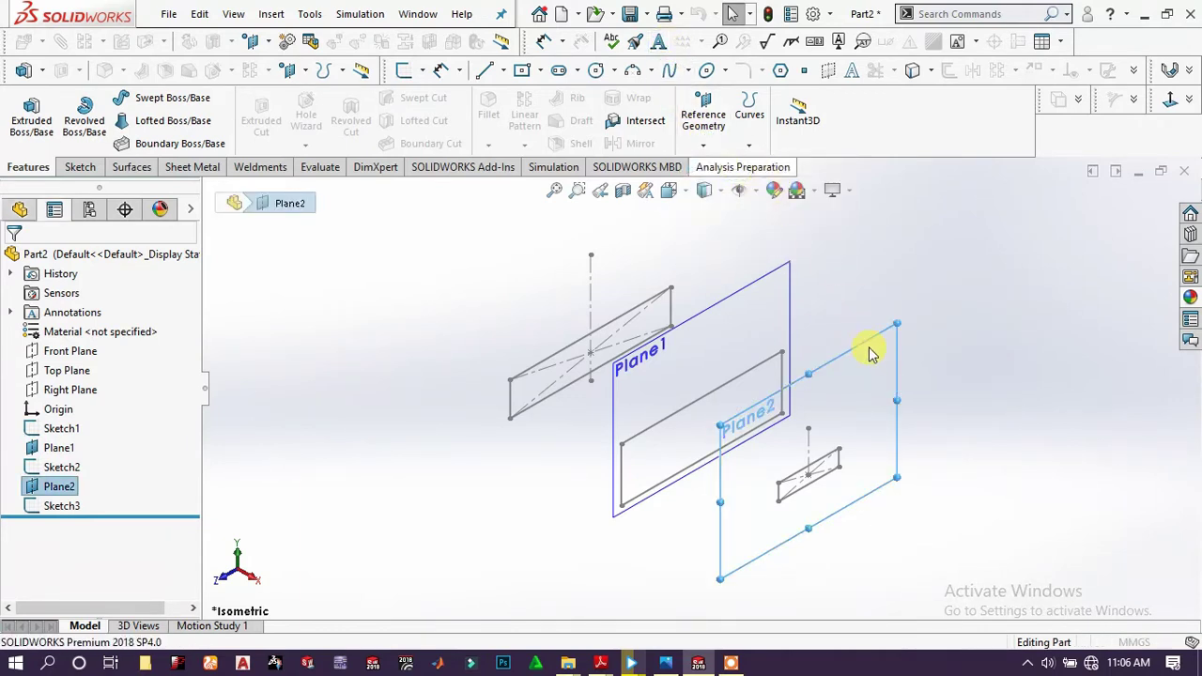
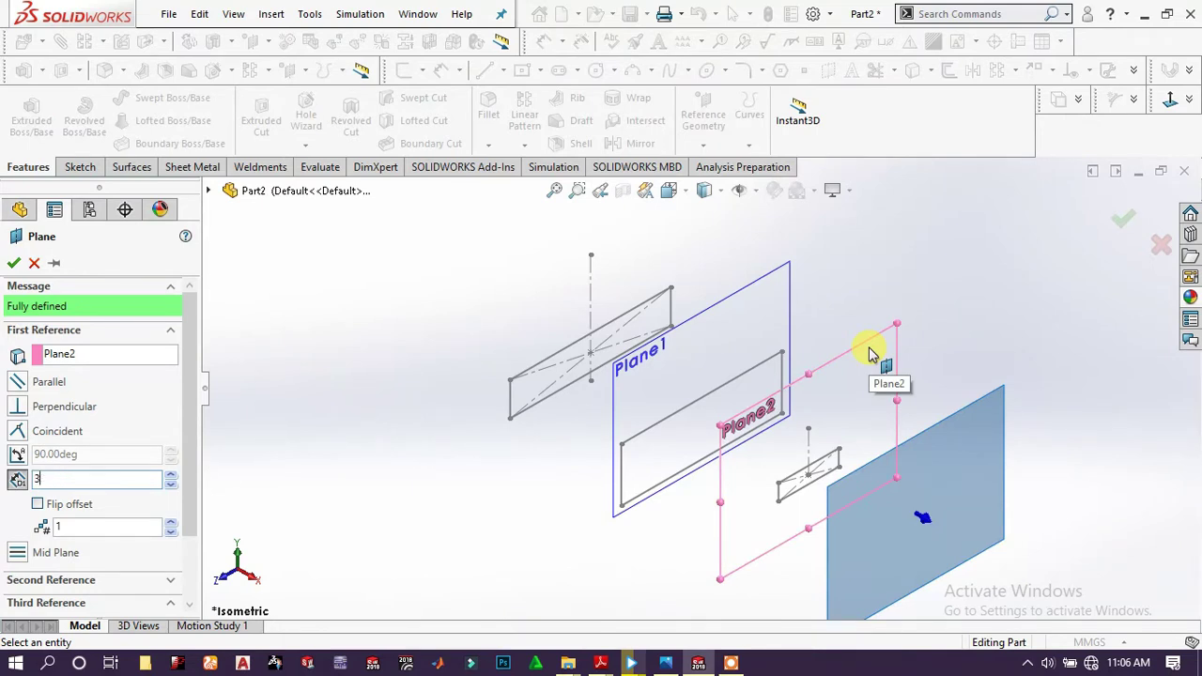
{"action": "type", "text": "00"}
{"action": "key", "text": "Return"}
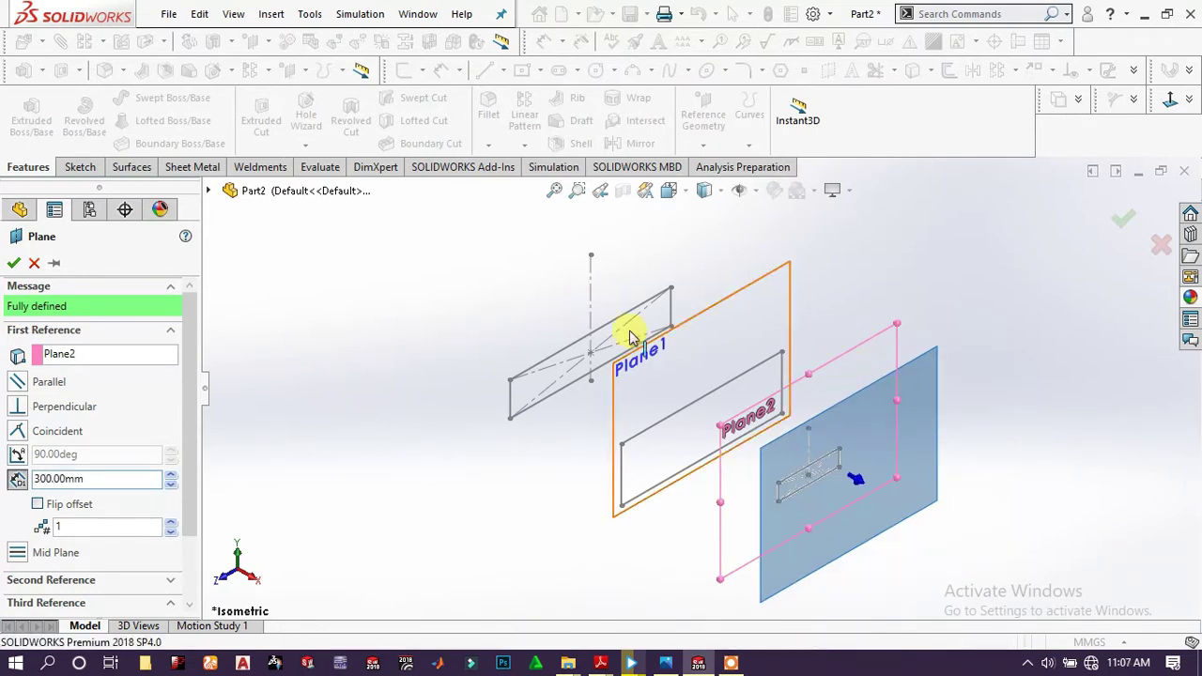
{"action": "left_click", "coordinate": [13, 263]}
Start a new sketch on Plane3 and orient the view normal to it.
{"action": "left_click", "coordinate": [931, 402]}
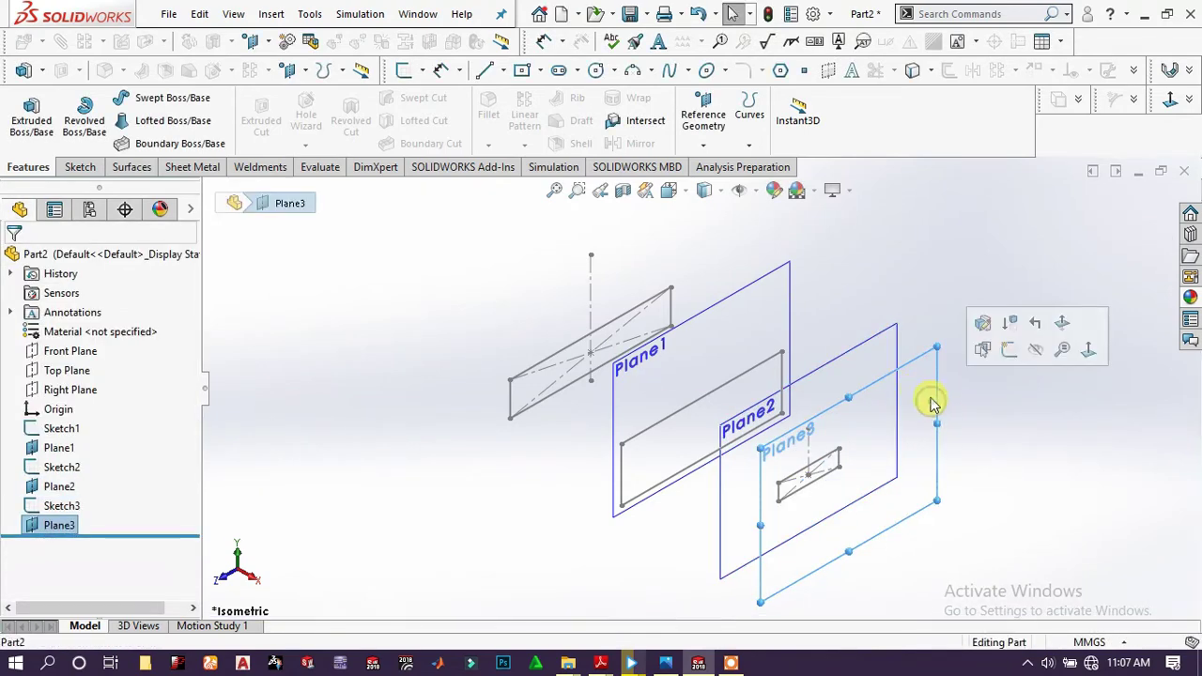
{"action": "left_click", "coordinate": [983, 349]}
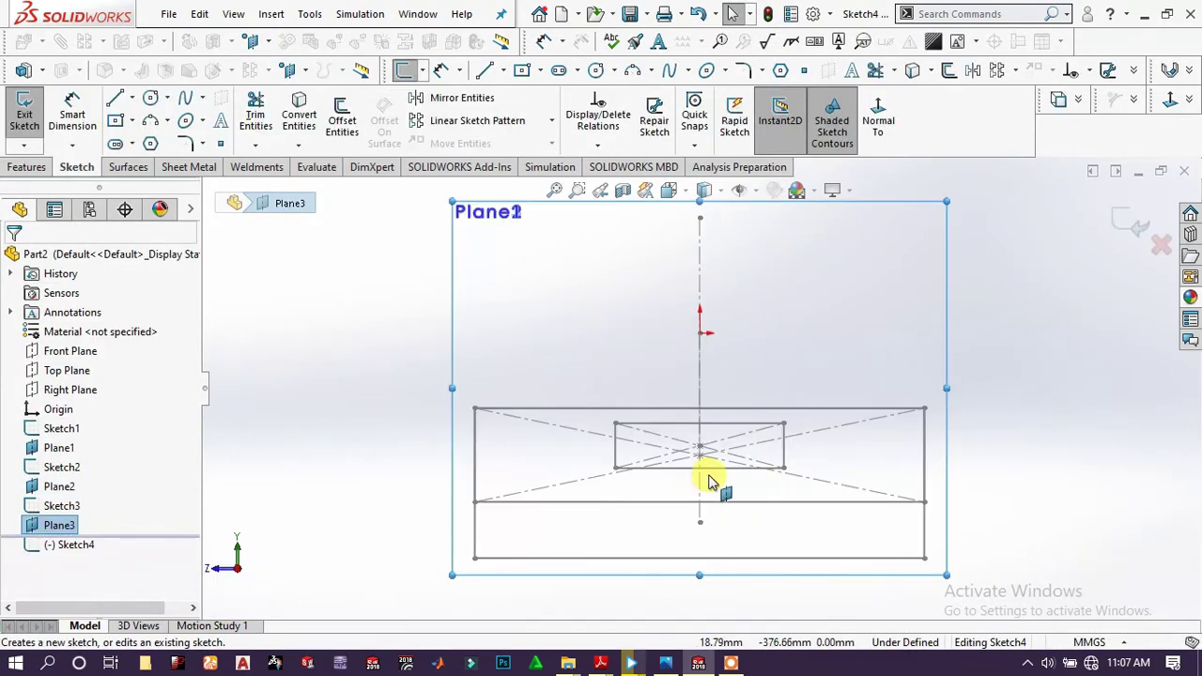
{"action": "scroll", "coordinate": [709, 471], "scroll_direction": "up", "scroll_amount": 3}
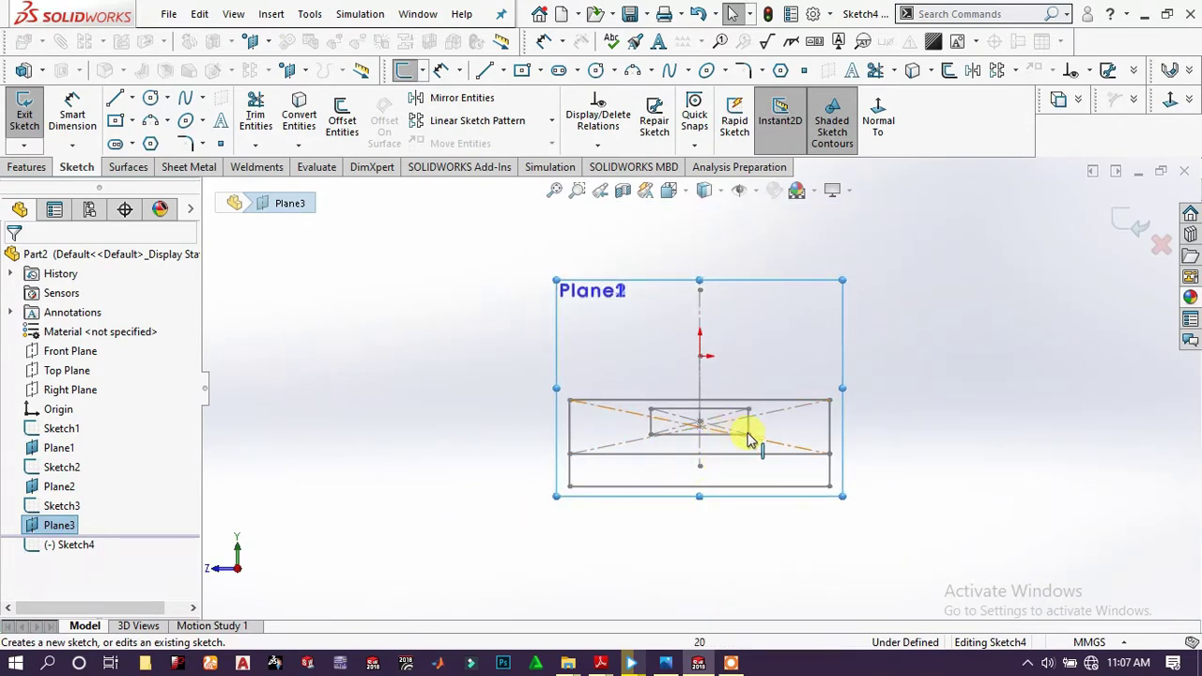
{"action": "left_click", "coordinate": [879, 113]}
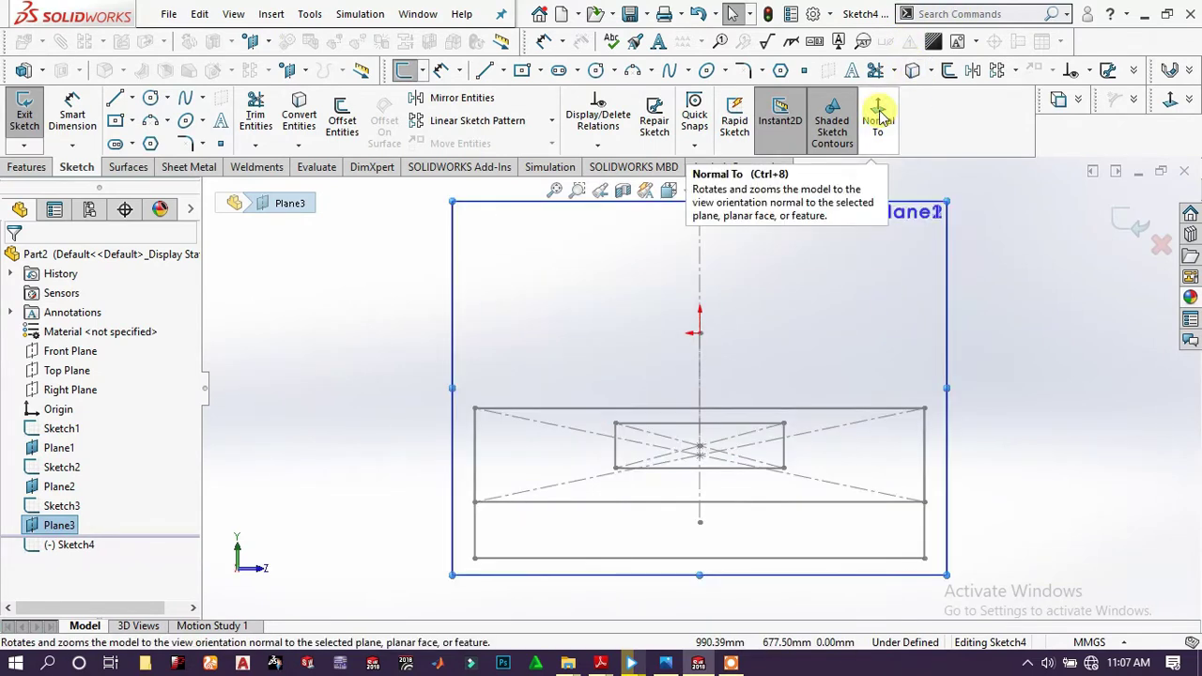
Convert the small Sketch3 rectangle into the sketch on Plane3 and exit the sketch.
{"action": "left_click", "coordinate": [785, 455]}
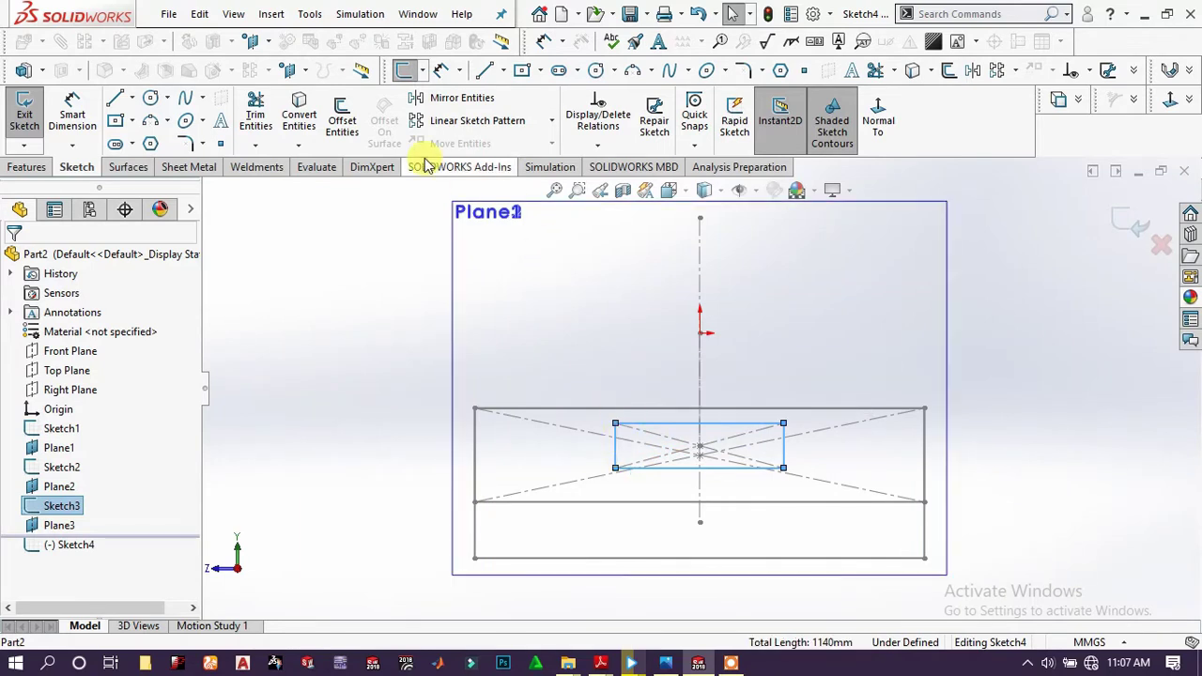
{"action": "left_click", "coordinate": [297, 113]}
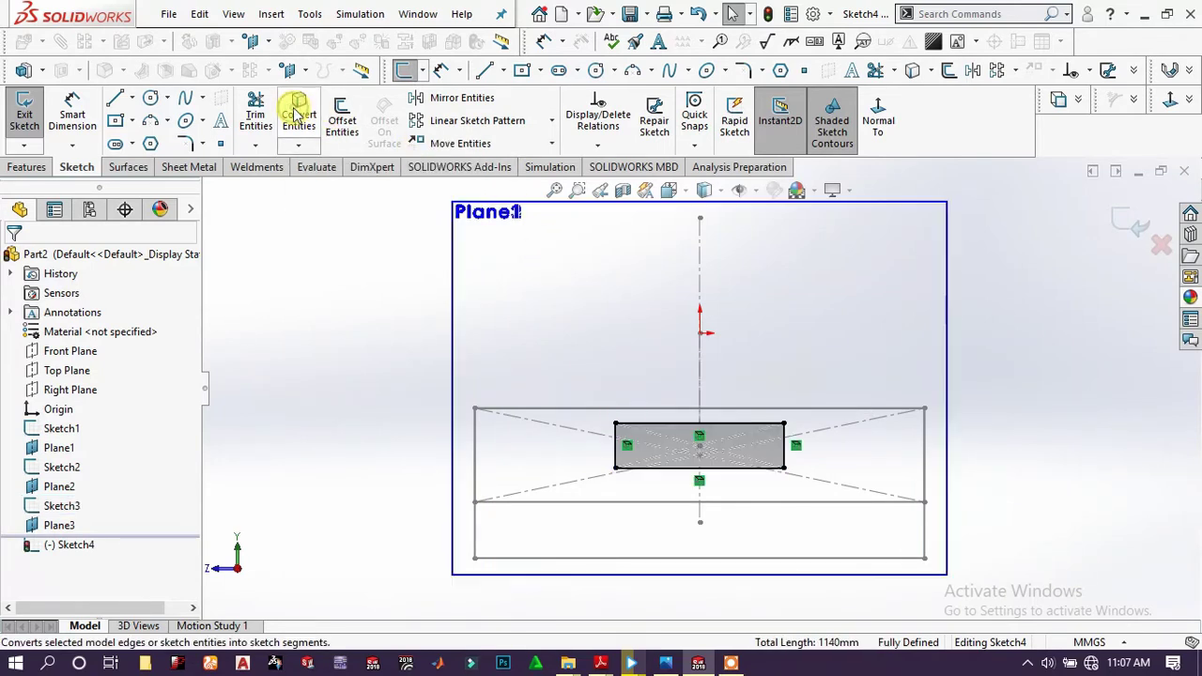
{"action": "left_click", "coordinate": [1120, 218]}
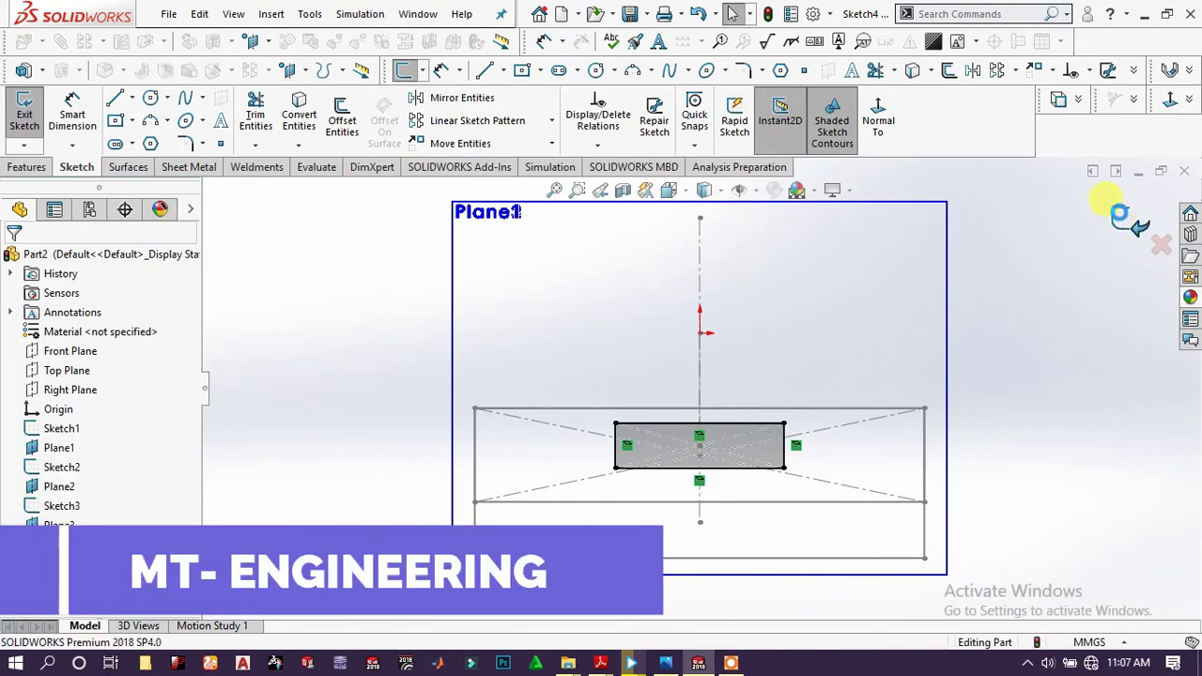
{"action": "scroll", "coordinate": [676, 371], "scroll_direction": "up", "scroll_amount": 2}
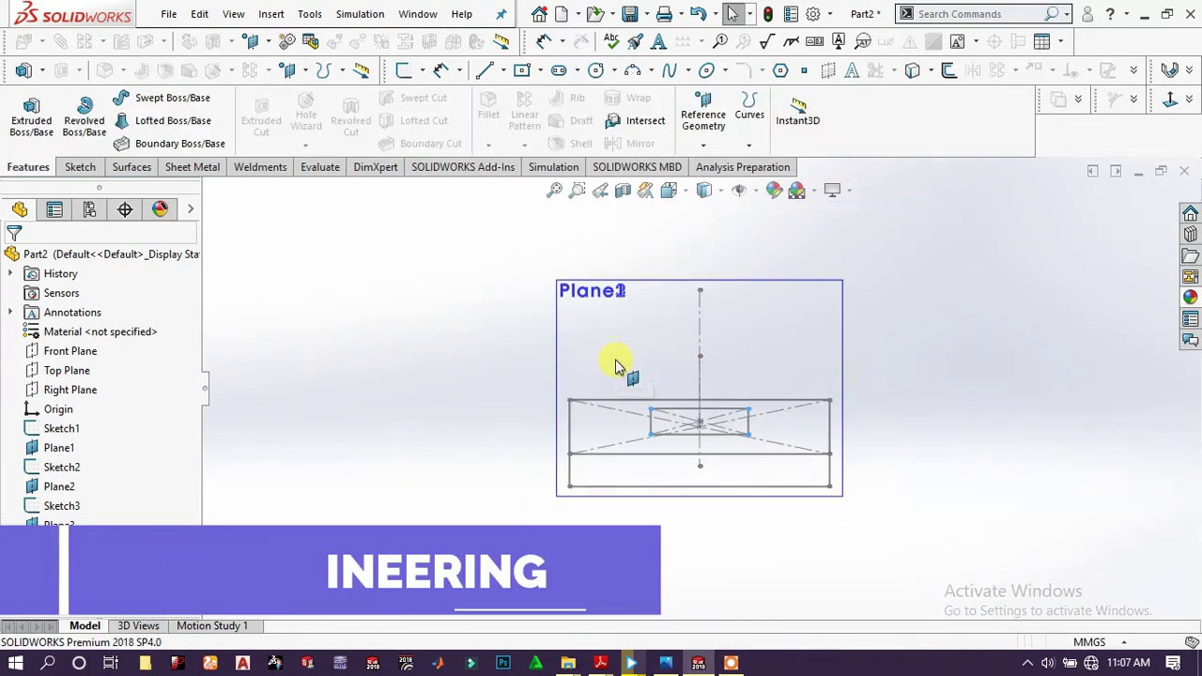
{"action": "middle_click_drag", "start_coordinate": [617, 363], "coordinate": [692, 424]}
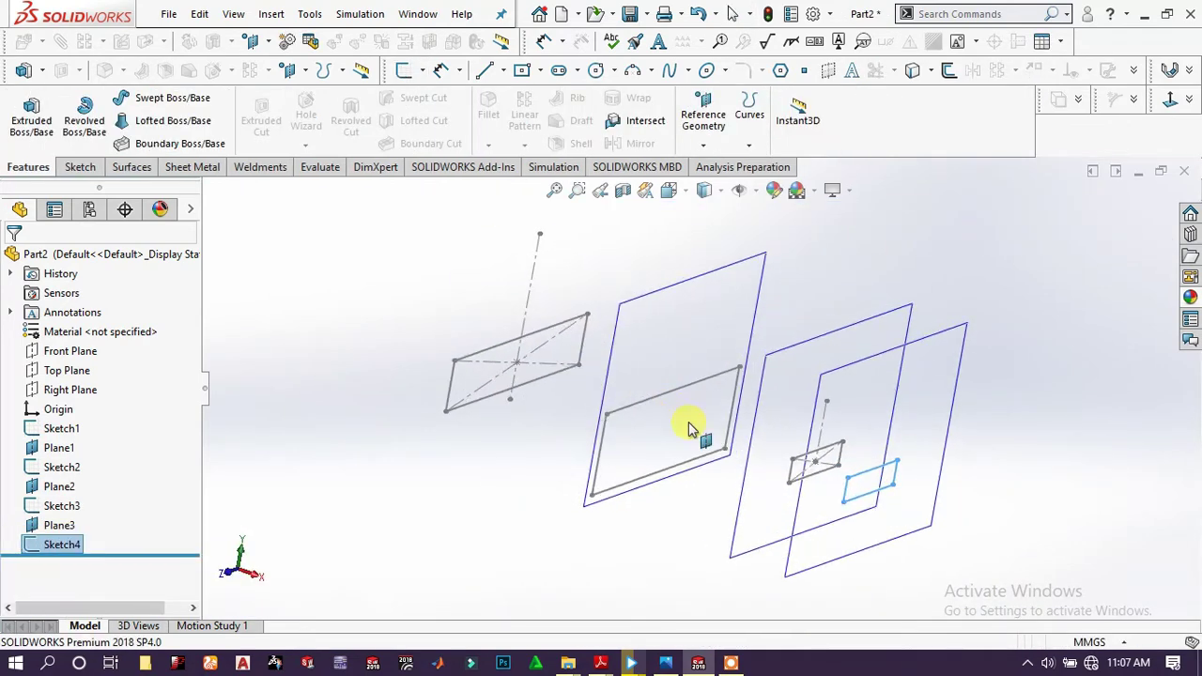
{"action": "left_click", "coordinate": [841, 349]}
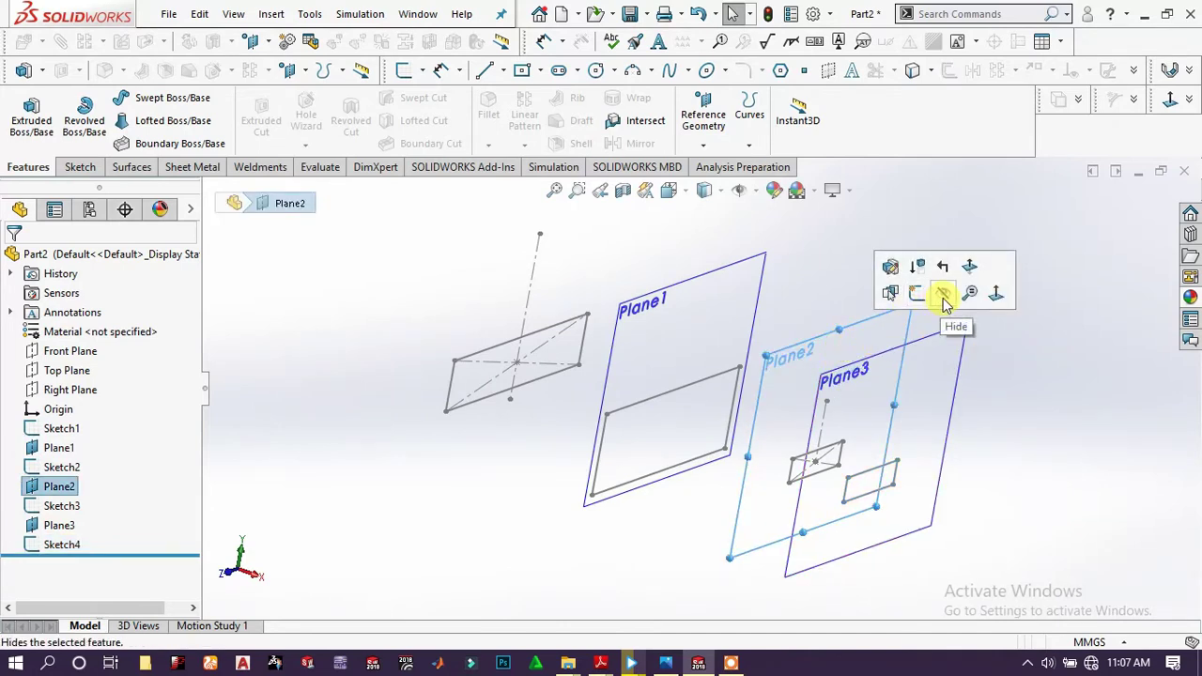
{"action": "left_click", "coordinate": [813, 293]}
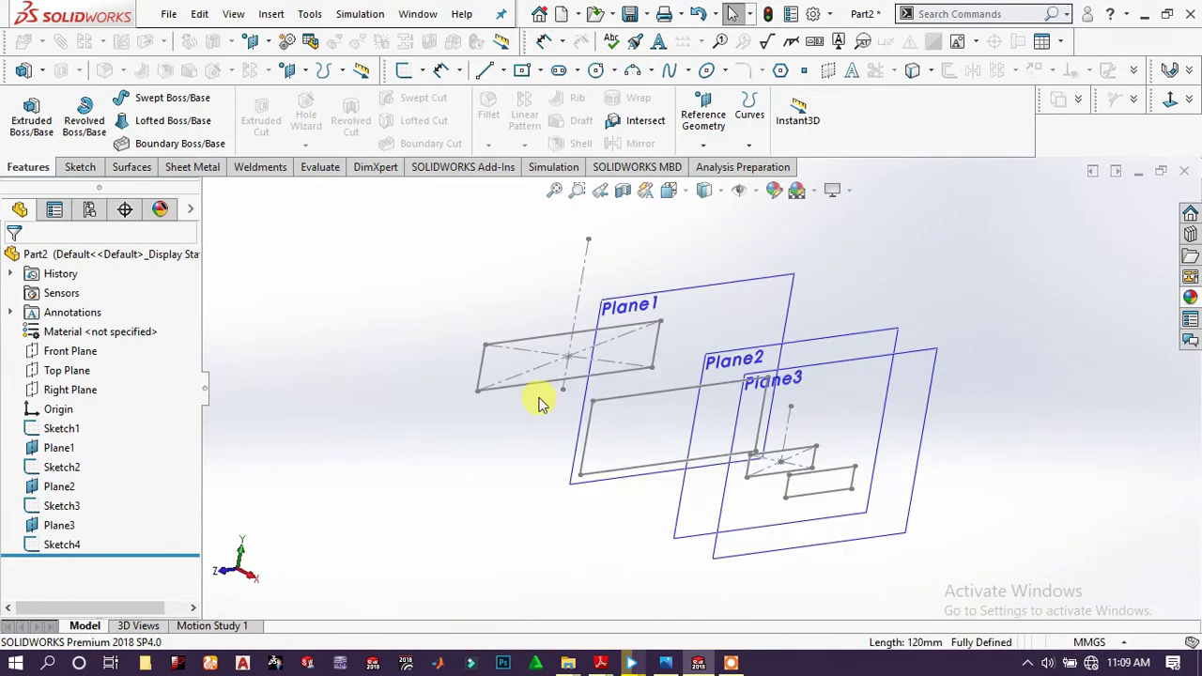
Open Sketch3 for editing and delete the 240 mm vertical dimension between the origin and the rectangle.
{"action": "left_click", "coordinate": [775, 458]}
{"action": "left_click", "coordinate": [839, 374]}
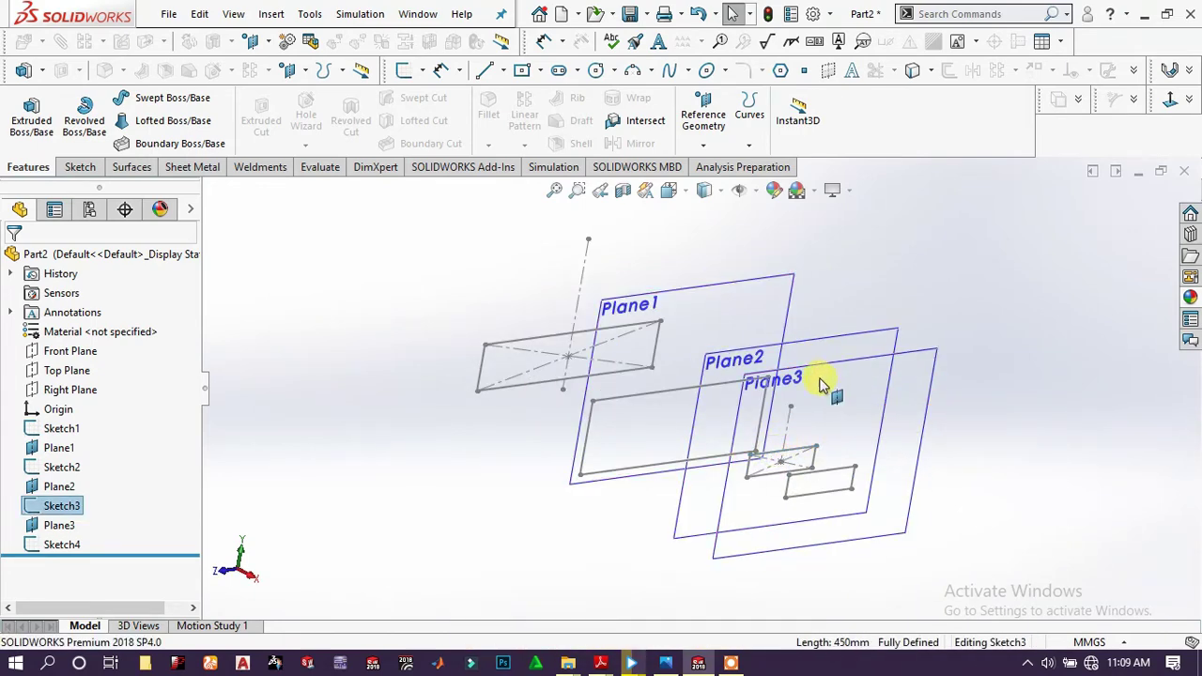
{"action": "scroll", "coordinate": [836, 385], "scroll_direction": "down", "scroll_amount": 2}
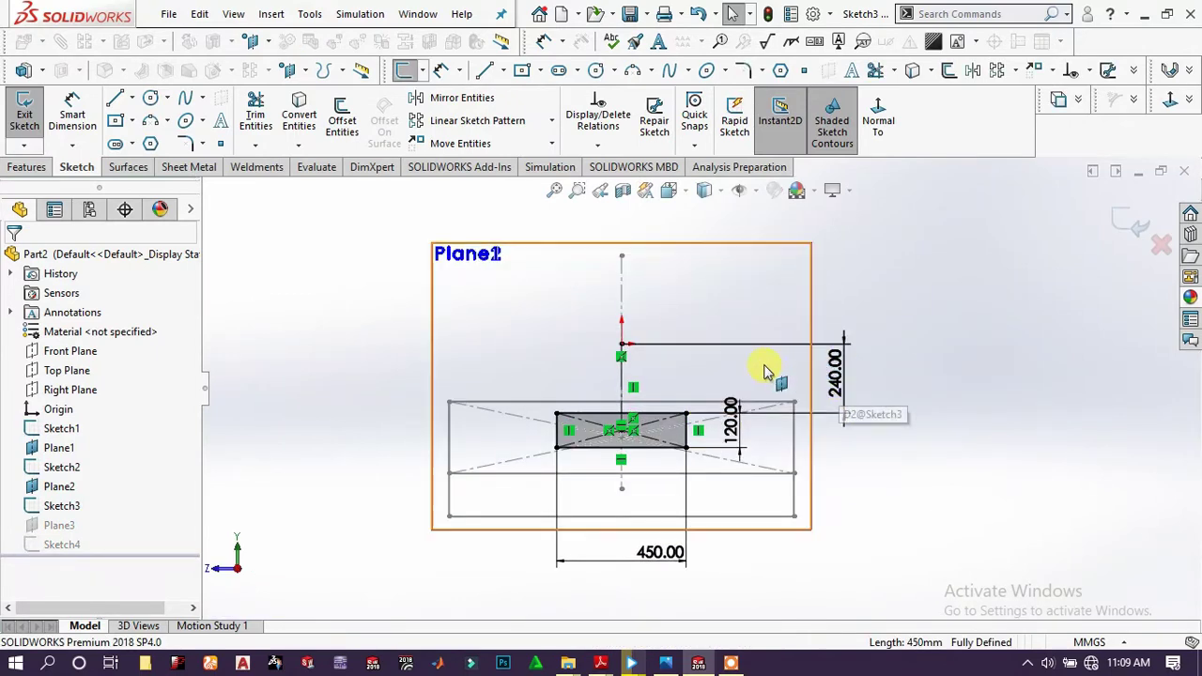
{"action": "left_click", "coordinate": [736, 346]}
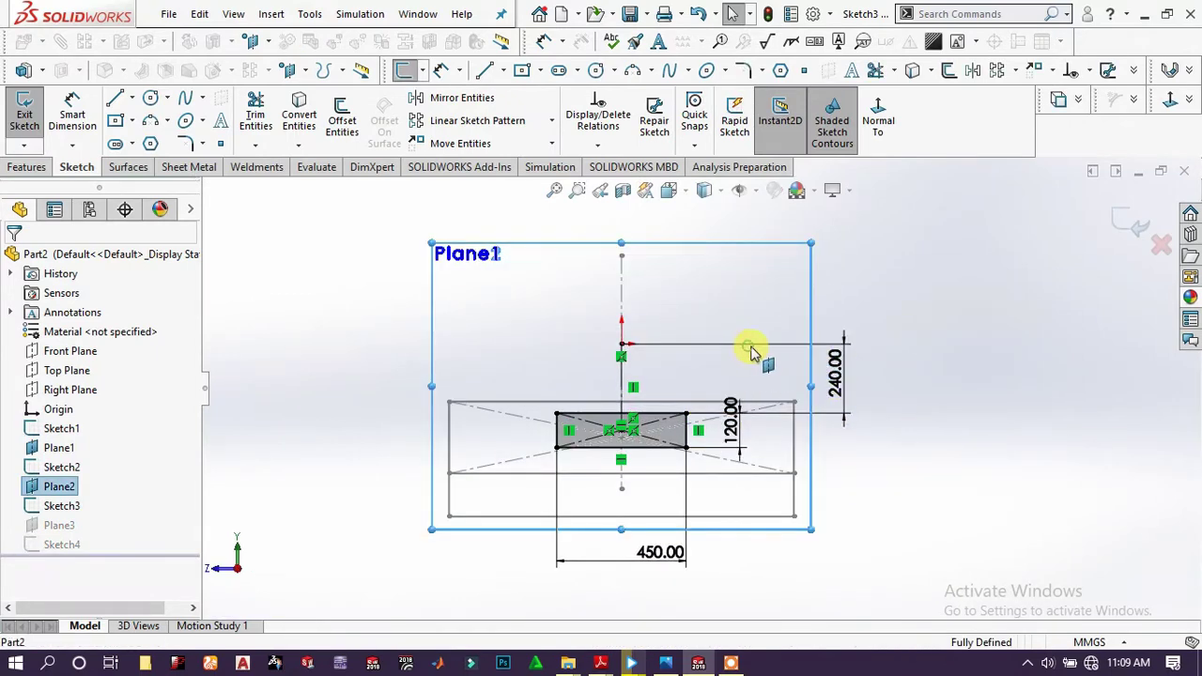
{"action": "left_click", "coordinate": [834, 371]}
{"action": "left_click", "coordinate": [982, 344]}
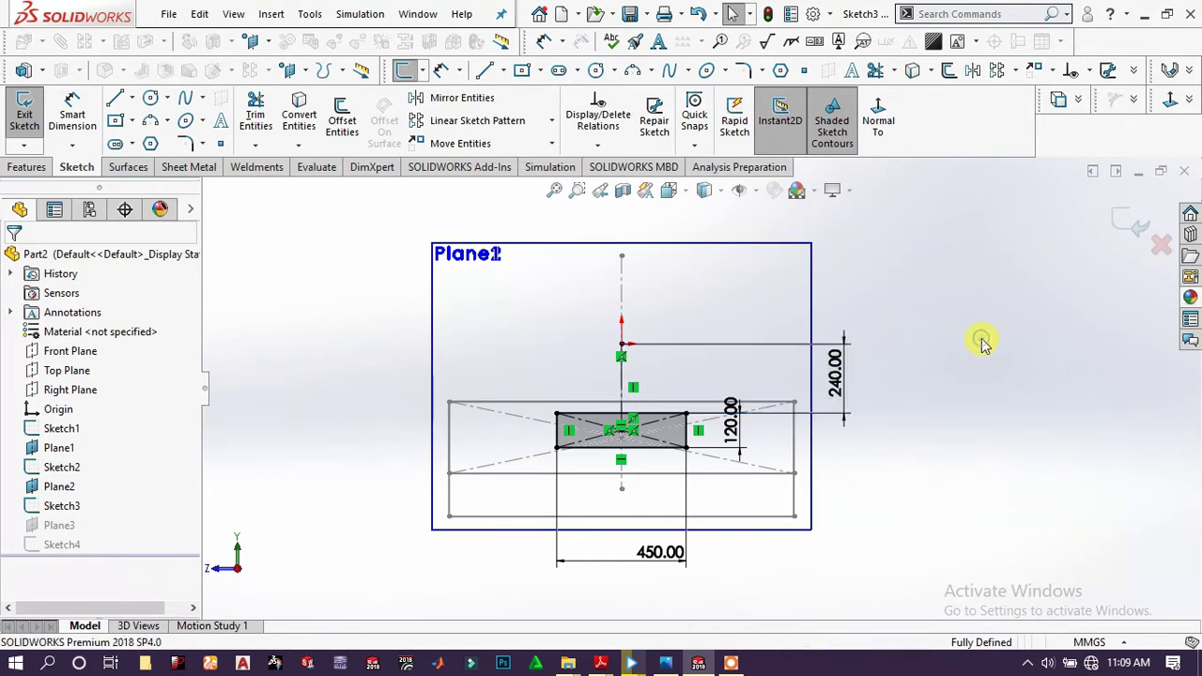
{"action": "left_click", "coordinate": [810, 410]}
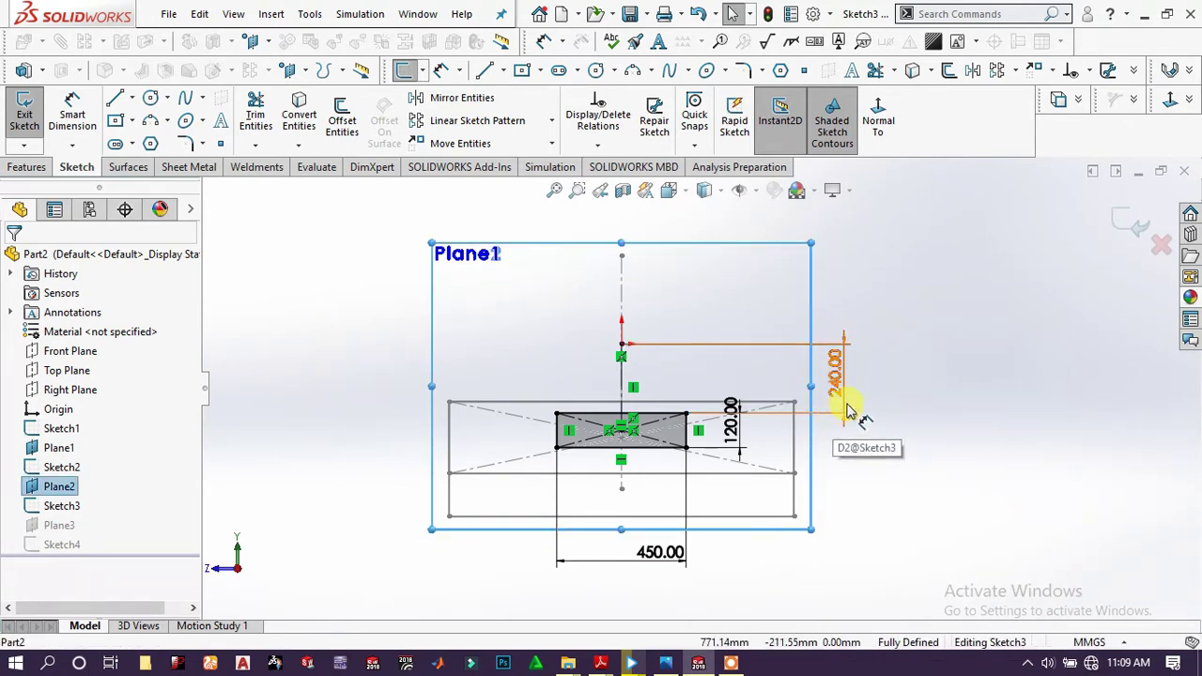
{"action": "left_click", "coordinate": [816, 411]}
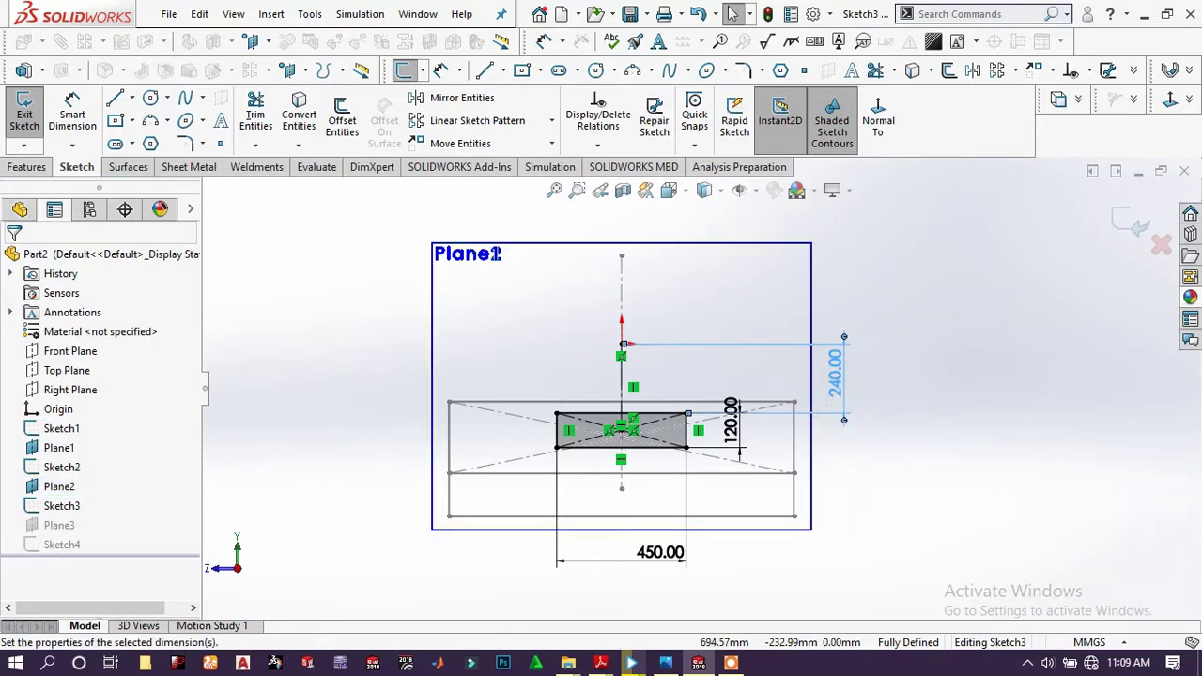
{"action": "key", "text": "Delete"}
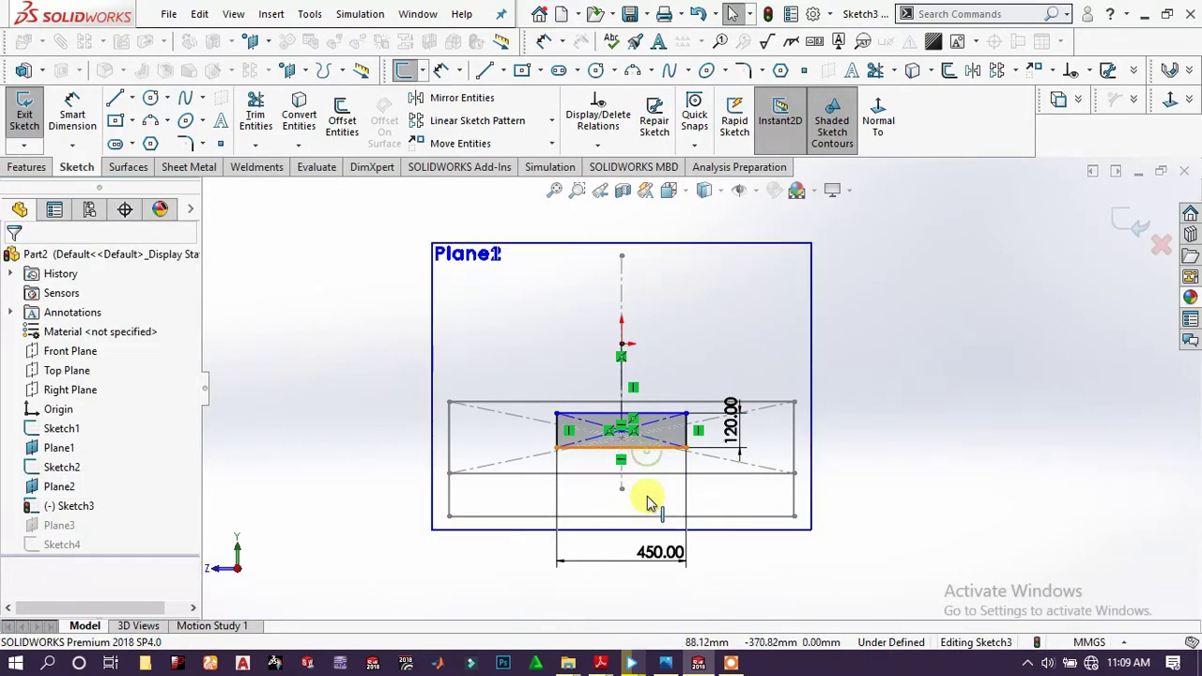
Move the small rectangle down until its upper edge is about 159 mm below the lower edge of the Sketch2 profile.
{"action": "mouse_move", "coordinate": [648, 502]}
{"action": "left_mouse_down"}
{"action": "mouse_move", "coordinate": [666, 569]}
{"action": "mouse_move", "coordinate": [657, 608]}
{"action": "left_mouse_up"}
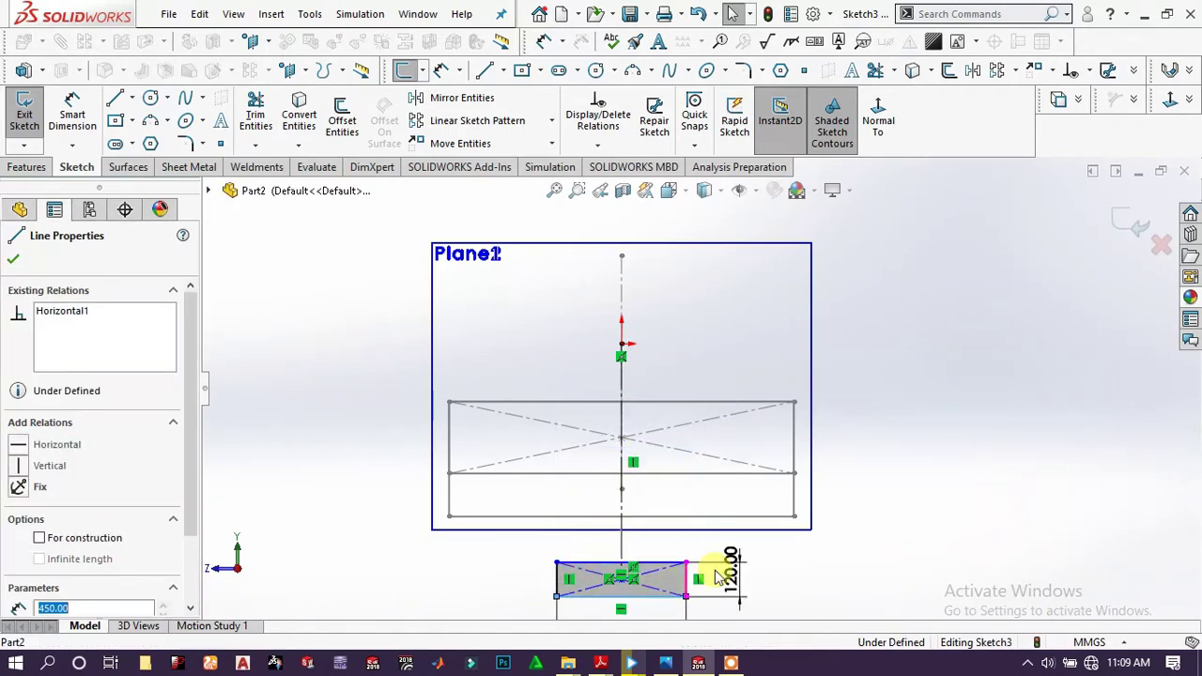
{"action": "left_click", "coordinate": [805, 547]}
{"action": "scroll", "coordinate": [690, 531], "scroll_direction": "up", "scroll_amount": 4}
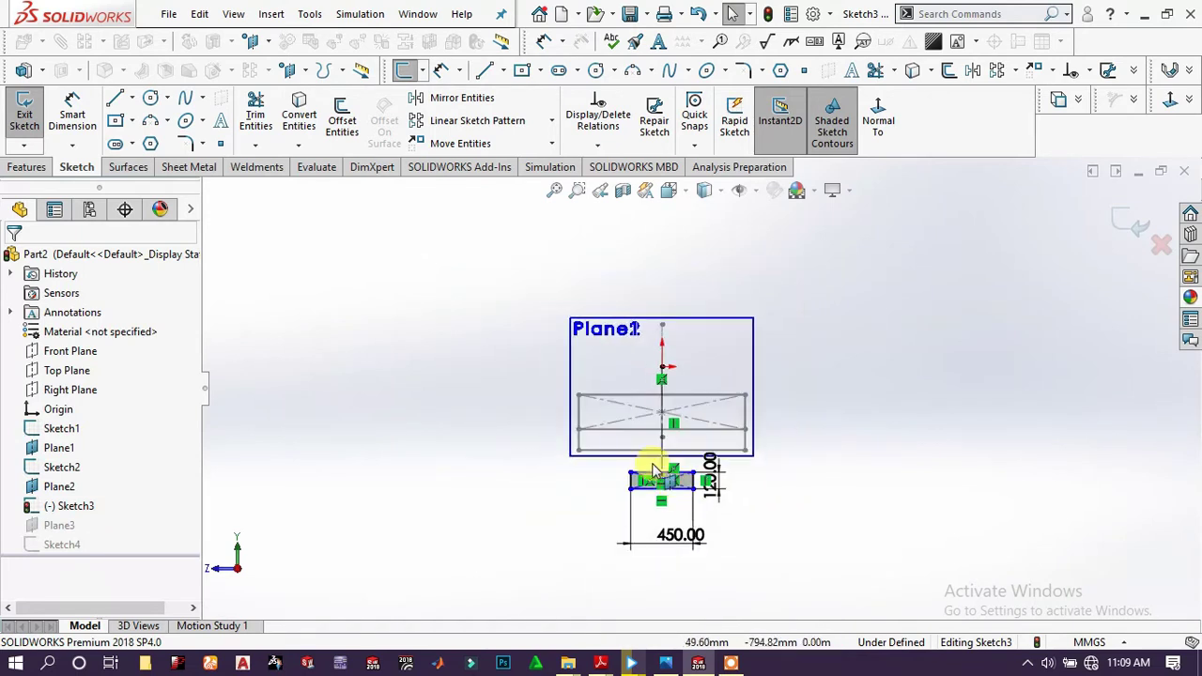
{"action": "scroll", "coordinate": [579, 403], "scroll_direction": "down", "scroll_amount": 1}
Dimension the small rectangle's upper edge 240 mm below the lower edge of the Sketch2 profile, then exit and rebuild.
{"action": "left_click", "coordinate": [79, 116]}
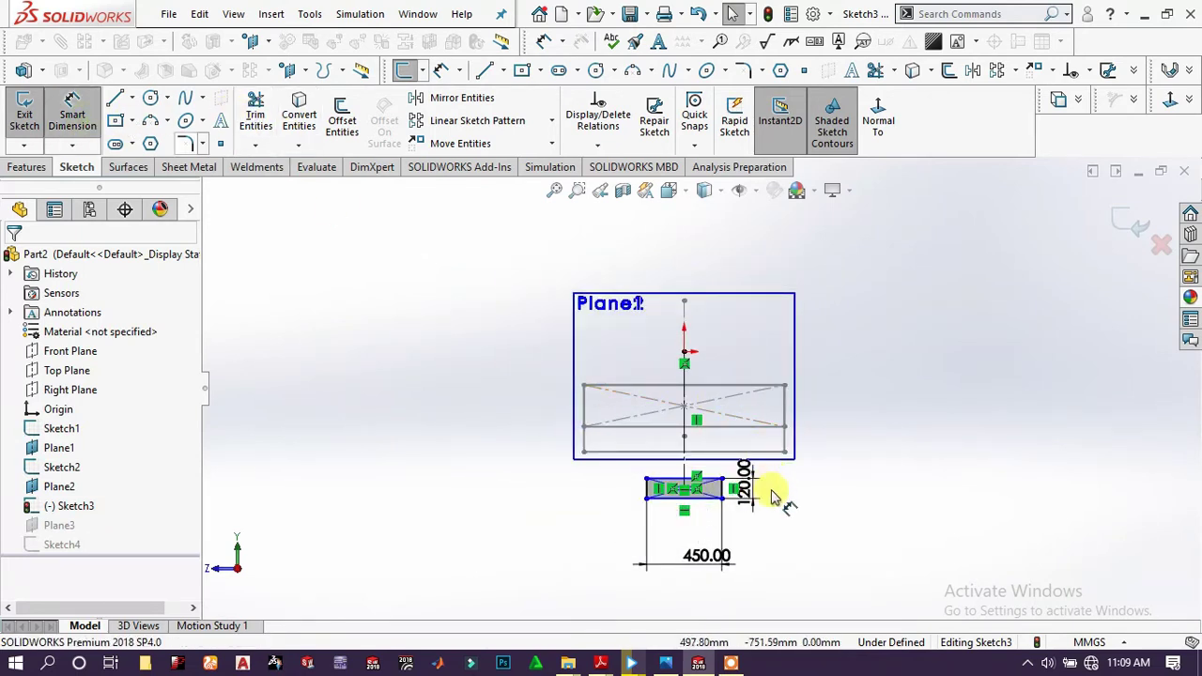
{"action": "scroll", "coordinate": [742, 470], "scroll_direction": "down", "scroll_amount": 3}
{"action": "left_click", "coordinate": [676, 439]}
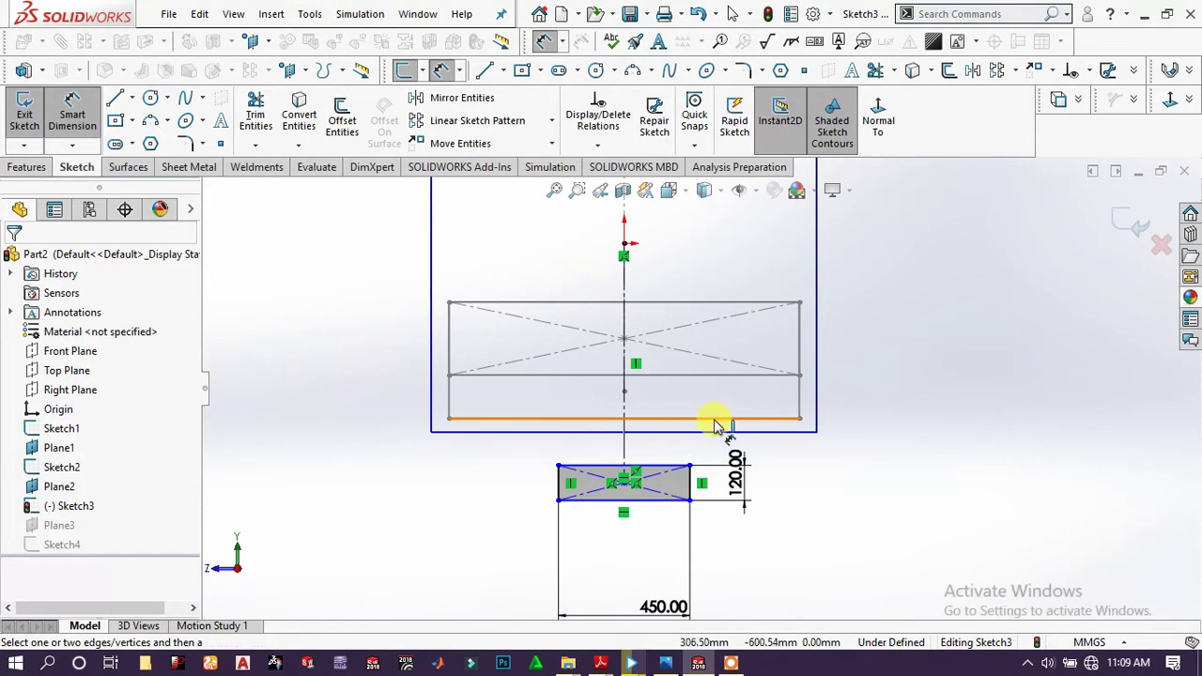
{"action": "left_click", "coordinate": [718, 418]}
{"action": "left_click", "coordinate": [663, 467]}
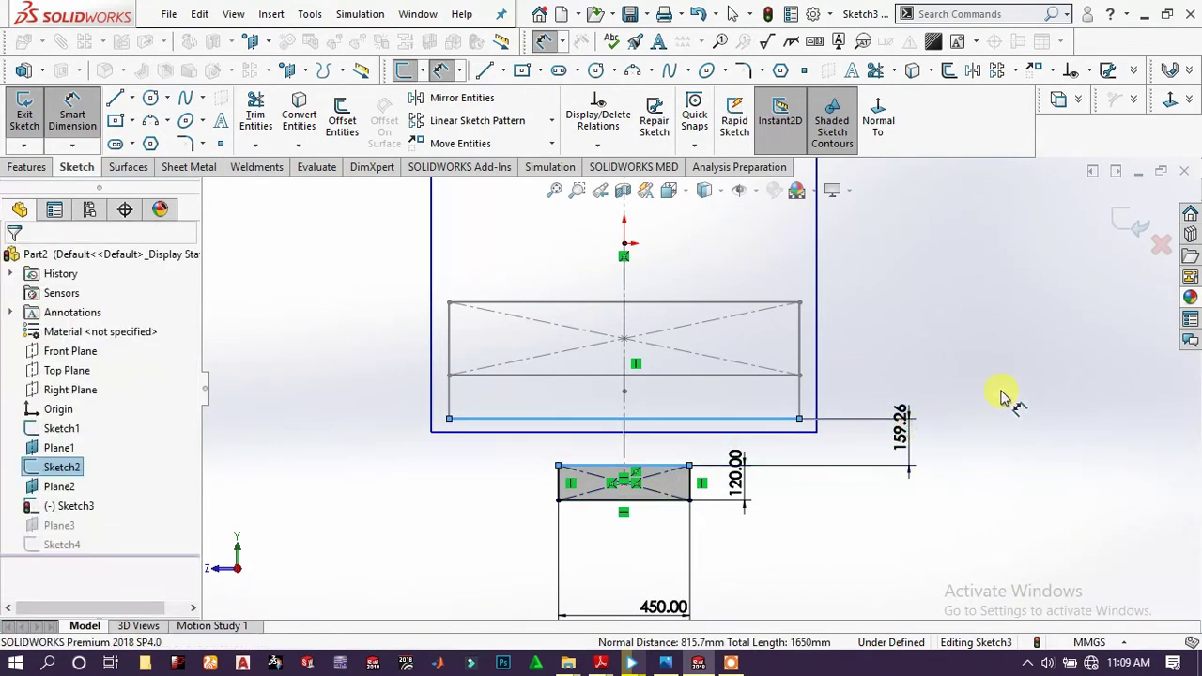
{"action": "left_click", "coordinate": [908, 396]}
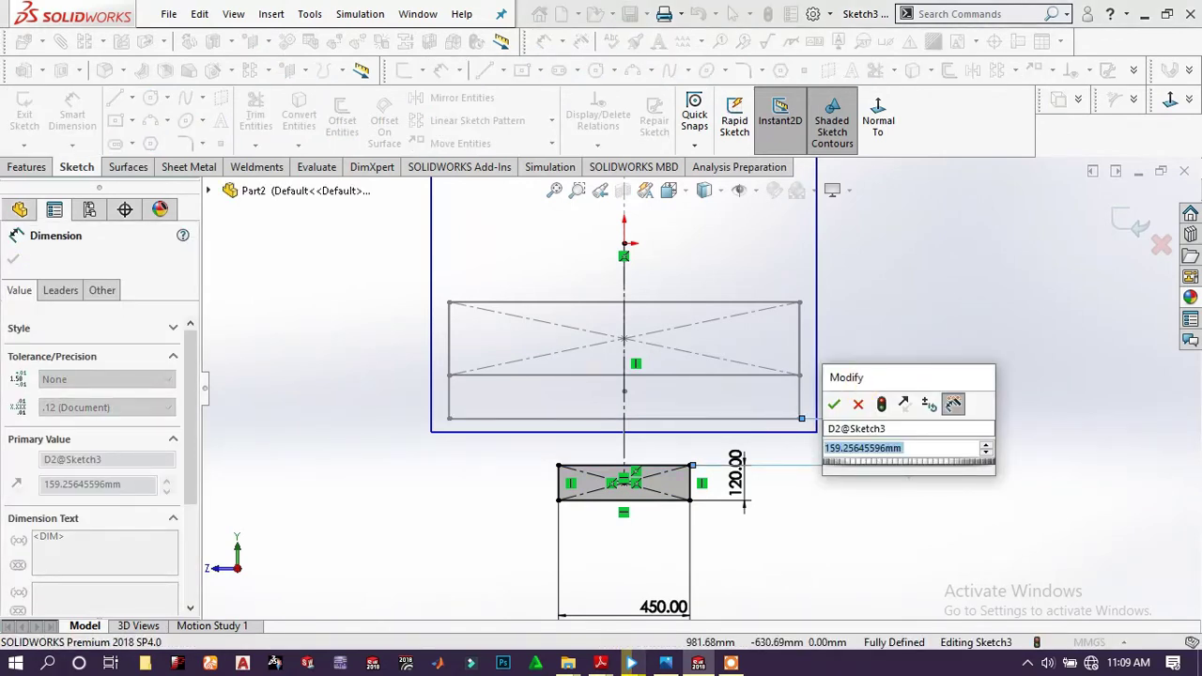
{"action": "type", "text": "240"}
{"action": "key", "text": "Return"}
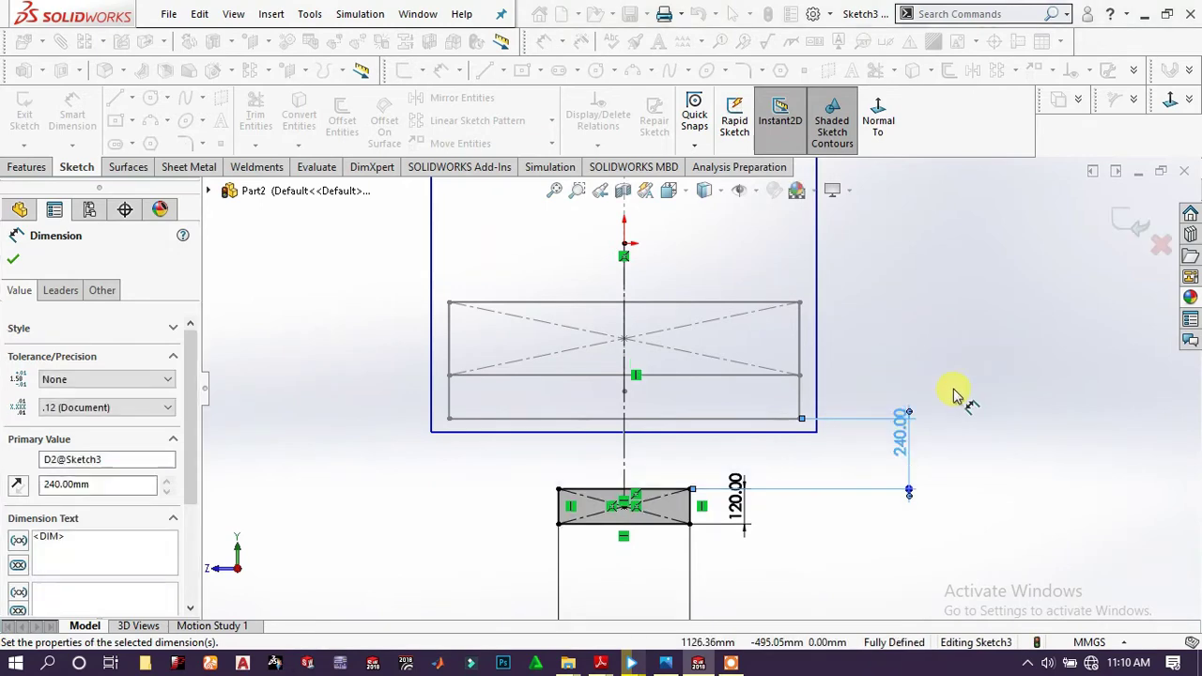
{"action": "left_click", "coordinate": [953, 395]}
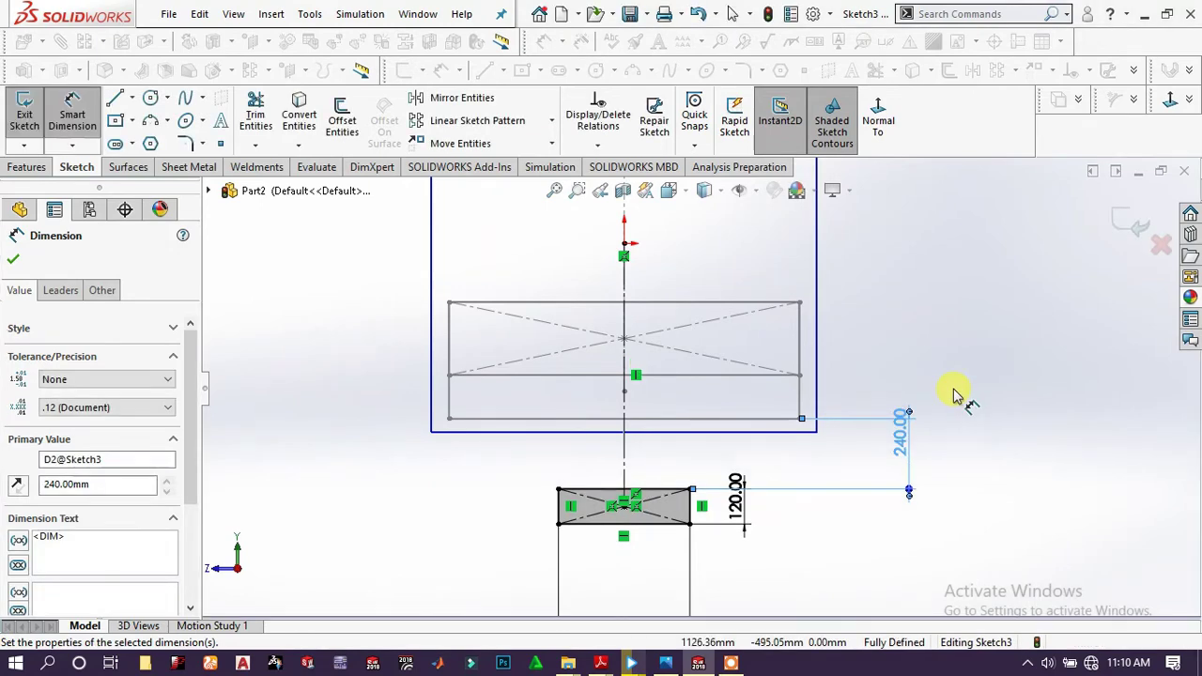
{"action": "left_click", "coordinate": [1118, 218]}
{"action": "key", "text": "ctrl+b"}
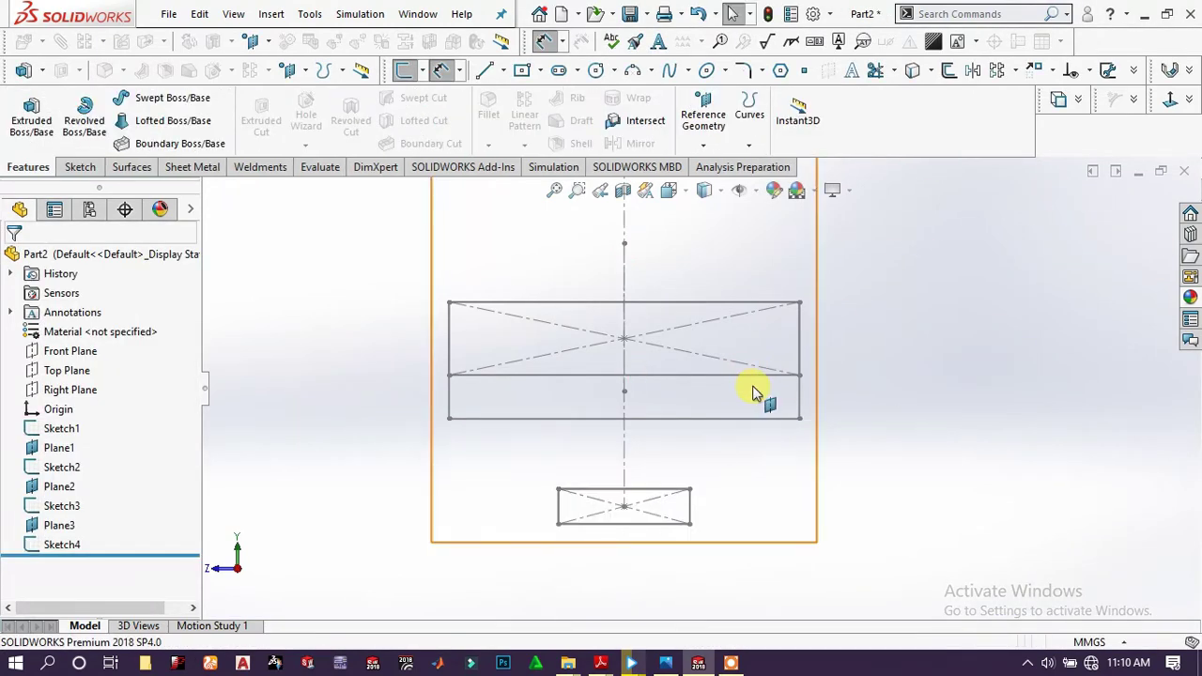
Hide Plane3, Plane2 and Plane1 so that only the profile sketches are displayed.
{"action": "mouse_move", "coordinate": [584, 449]}
{"action": "middle_mouse_down"}
{"action": "mouse_move", "coordinate": [627, 455]}
{"action": "mouse_move", "coordinate": [601, 471]}
{"action": "mouse_move", "coordinate": [578, 441]}
{"action": "mouse_move", "coordinate": [649, 397]}
{"action": "mouse_move", "coordinate": [611, 440]}
{"action": "mouse_move", "coordinate": [628, 448]}
{"action": "mouse_move", "coordinate": [590, 432]}
{"action": "middle_mouse_up"}
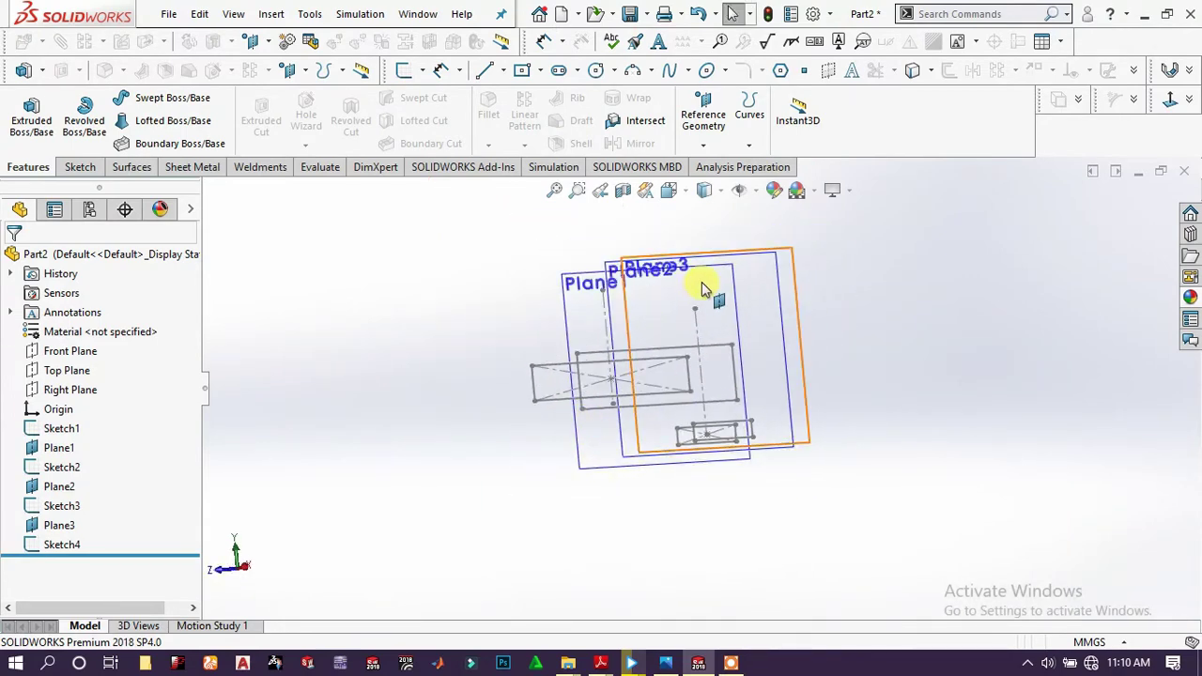
{"action": "left_click", "coordinate": [791, 250]}
{"action": "left_click", "coordinate": [853, 231]}
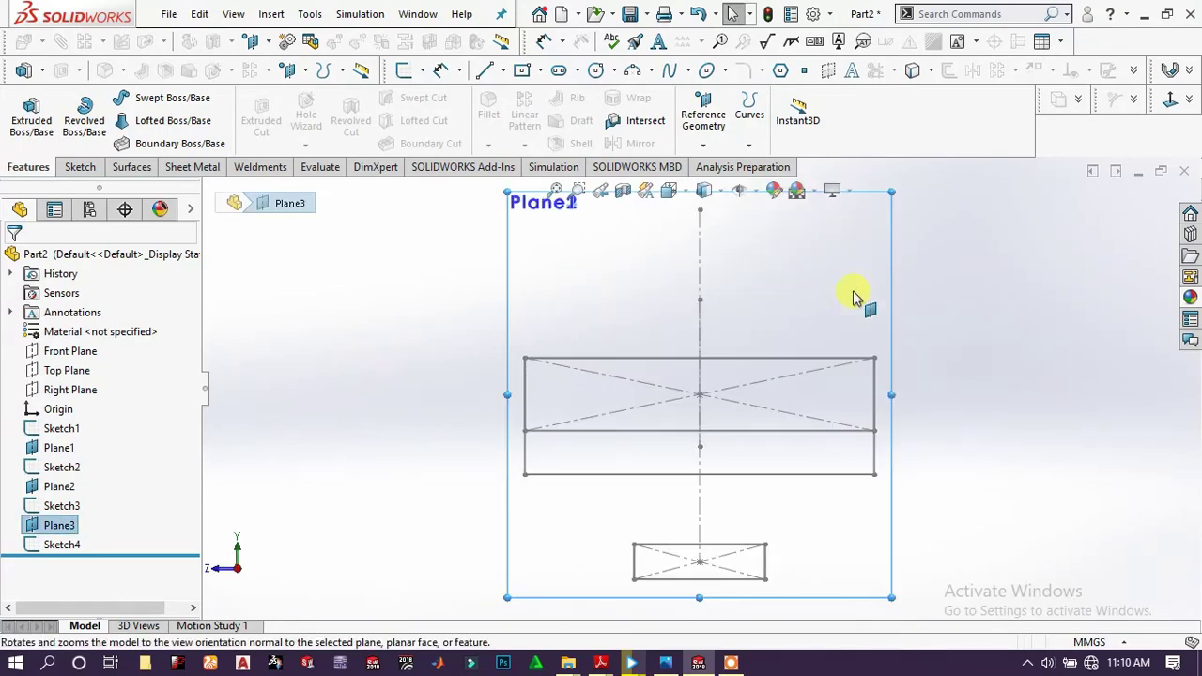
{"action": "key", "text": "ctrl+8"}
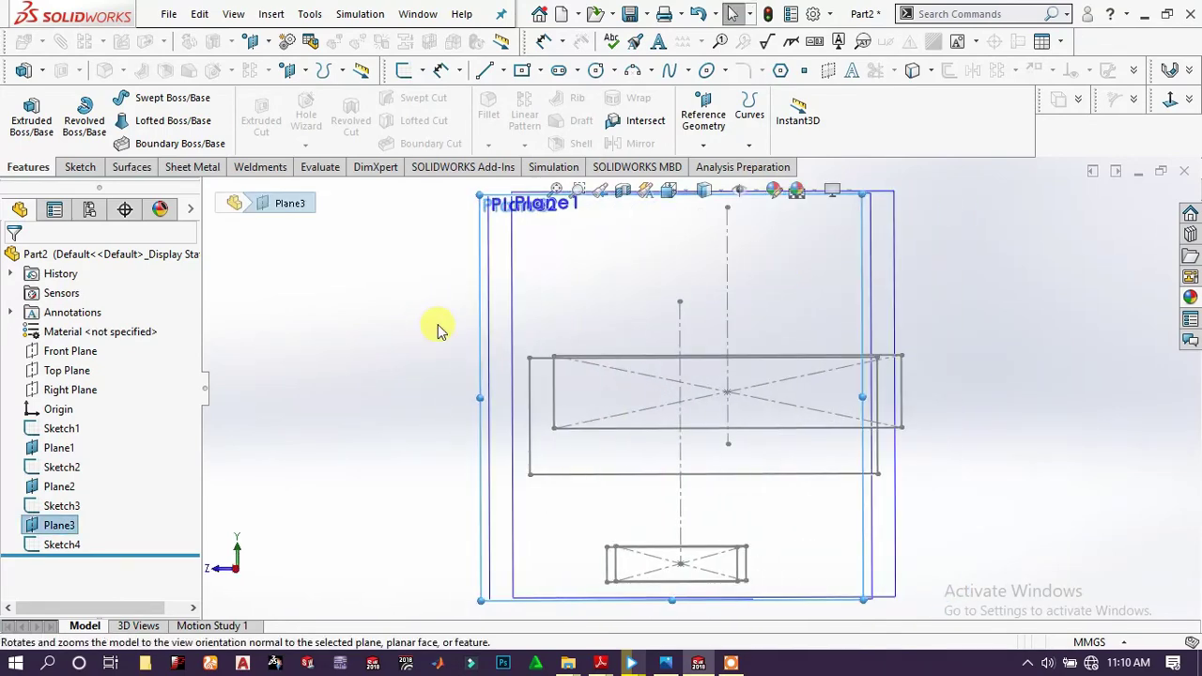
{"action": "left_click", "coordinate": [638, 264]}
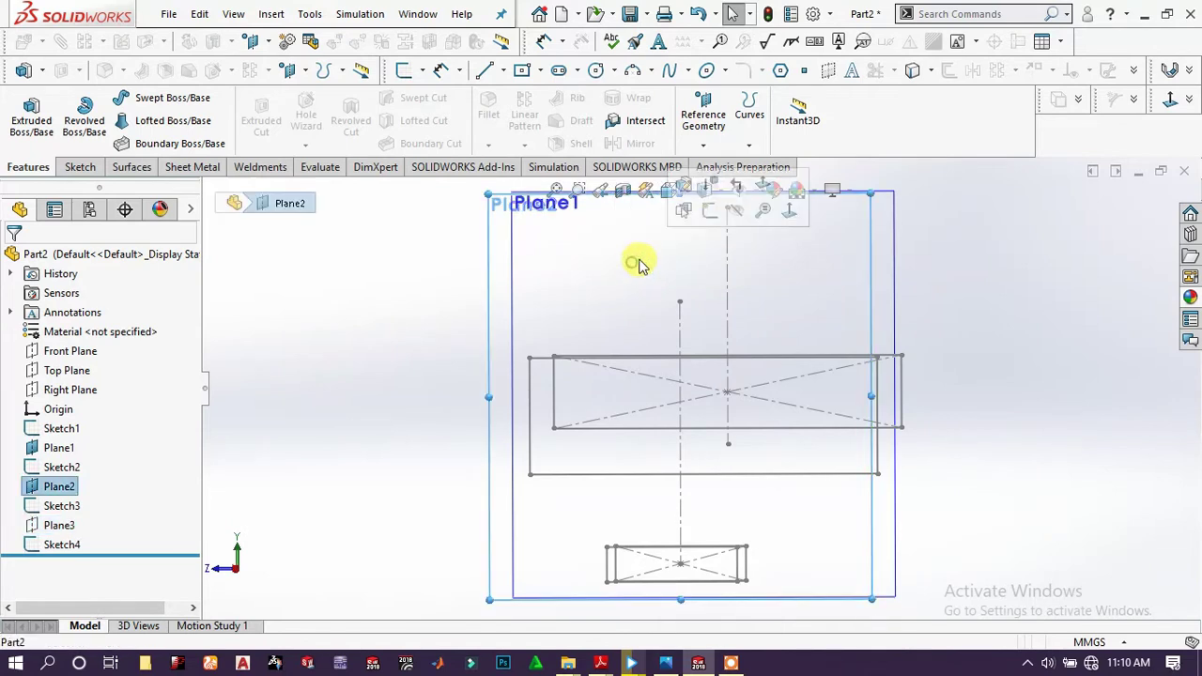
{"action": "left_click", "coordinate": [829, 237]}
{"action": "left_click", "coordinate": [932, 184]}
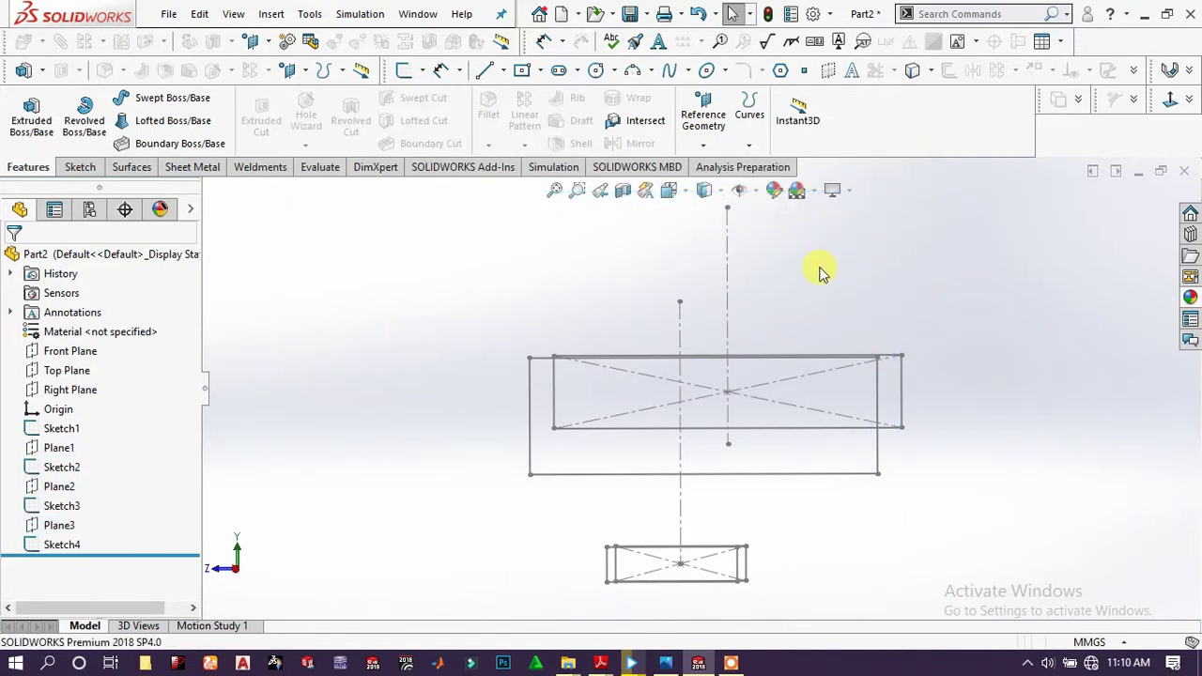
Create a lofted boss between the Sketch1 and Sketch2 profiles, picking matching lower corners.
{"action": "mouse_move", "coordinate": [820, 272]}
{"action": "middle_mouse_down"}
{"action": "mouse_move", "coordinate": [636, 394]}
{"action": "mouse_move", "coordinate": [577, 411]}
{"action": "mouse_move", "coordinate": [631, 398]}
{"action": "mouse_move", "coordinate": [685, 439]}
{"action": "mouse_move", "coordinate": [544, 429]}
{"action": "mouse_move", "coordinate": [653, 414]}
{"action": "middle_mouse_up"}
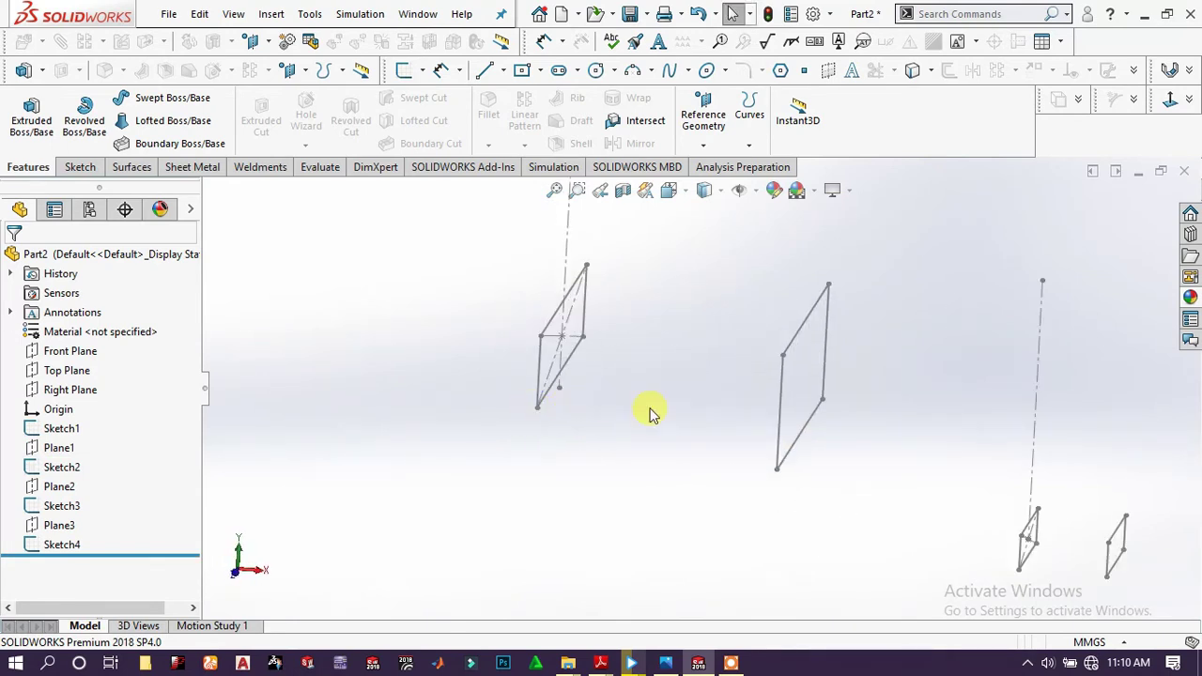
{"action": "scroll", "coordinate": [653, 413], "scroll_direction": "down", "scroll_amount": 2}
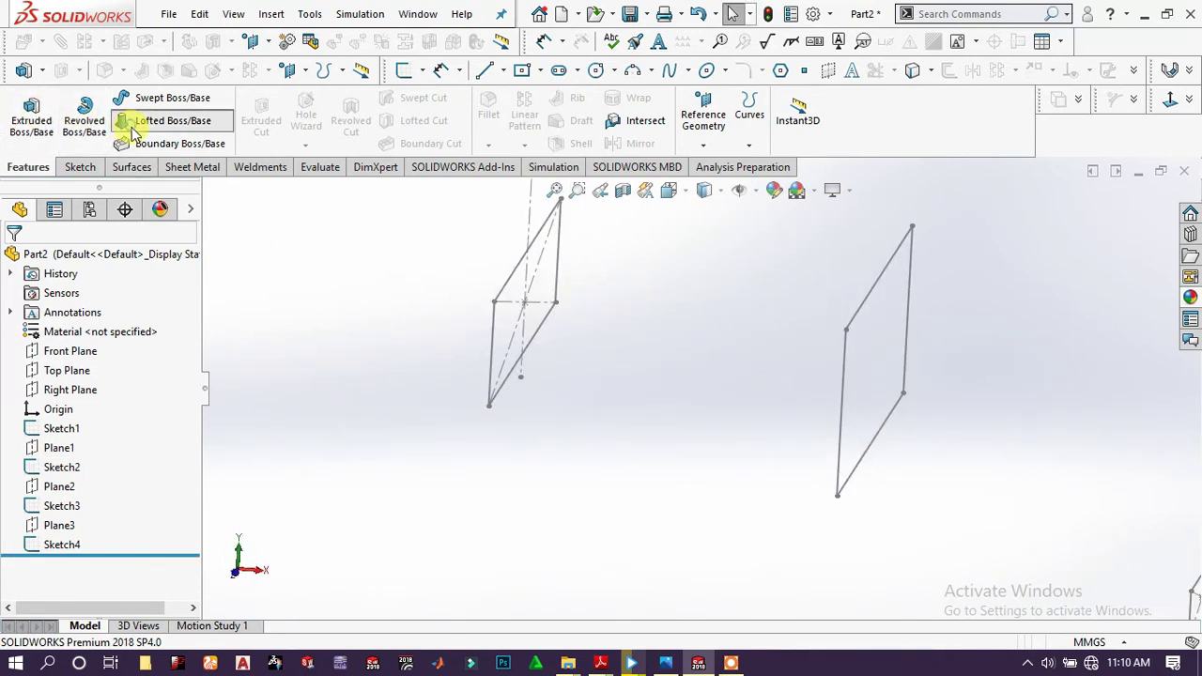
{"action": "left_click", "coordinate": [497, 409]}
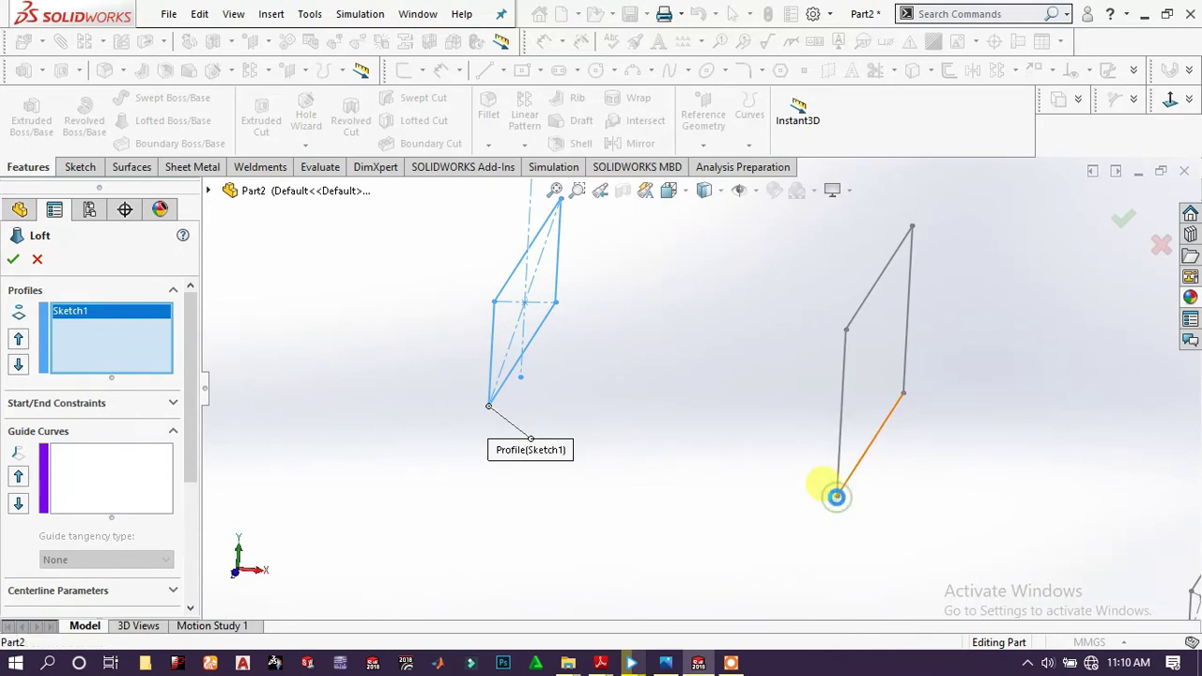
{"action": "left_click", "coordinate": [836, 495]}
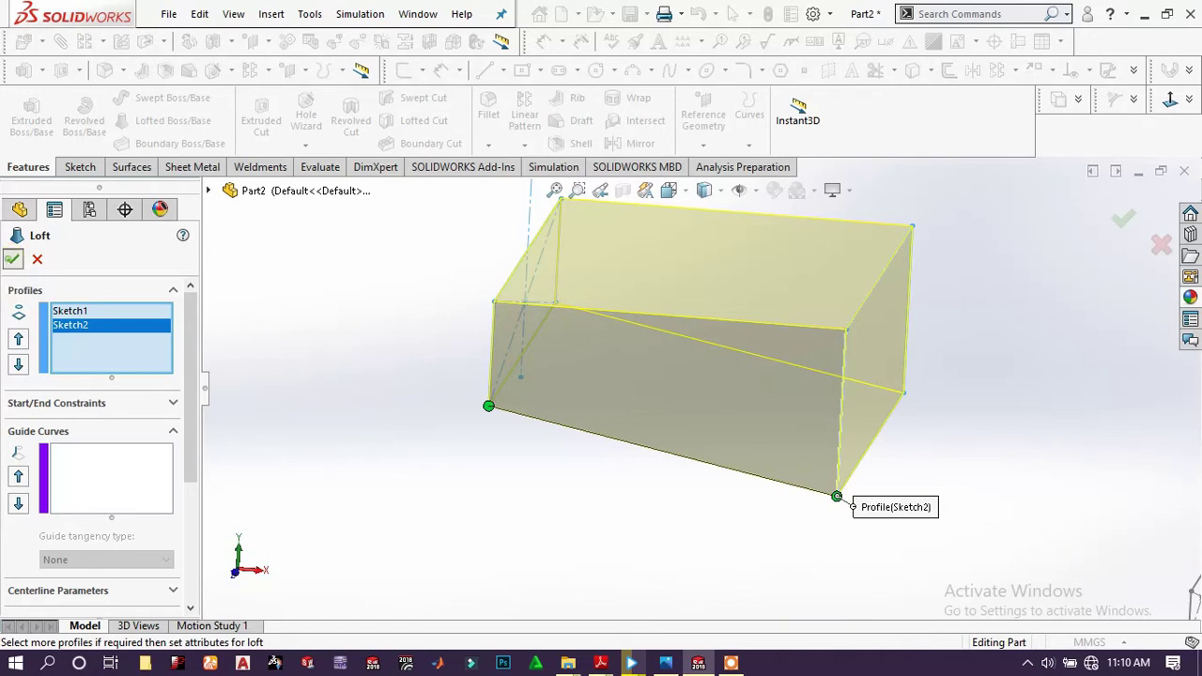
{"action": "left_click", "coordinate": [12, 260]}
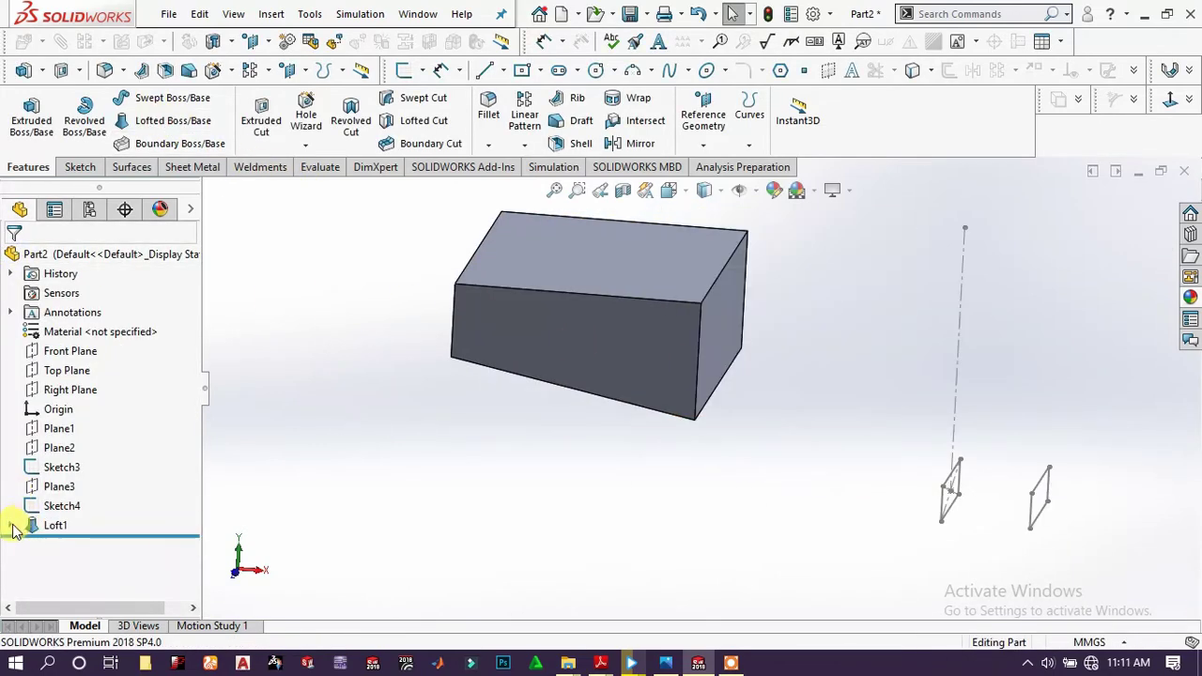
Show Sketch1 and Sketch2 under Loft1, and hide Sketch1 again so only the Sketch2 profile stays displayed.
{"action": "left_click", "coordinate": [11, 525]}
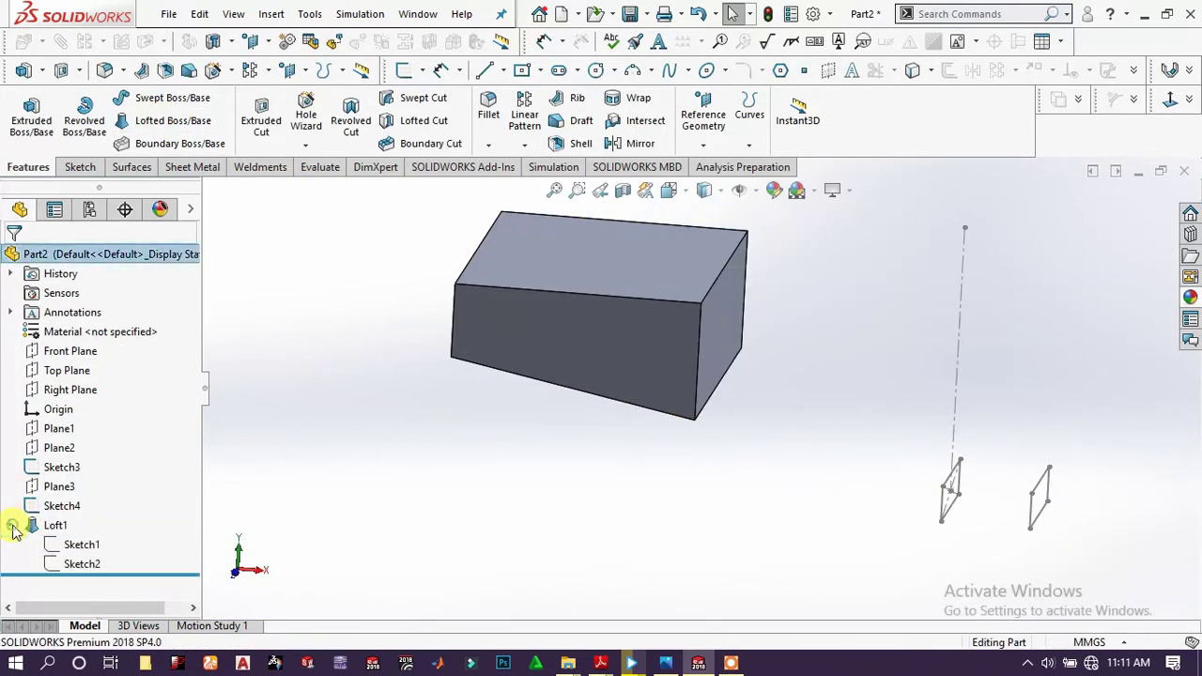
{"action": "left_click", "coordinate": [79, 564]}
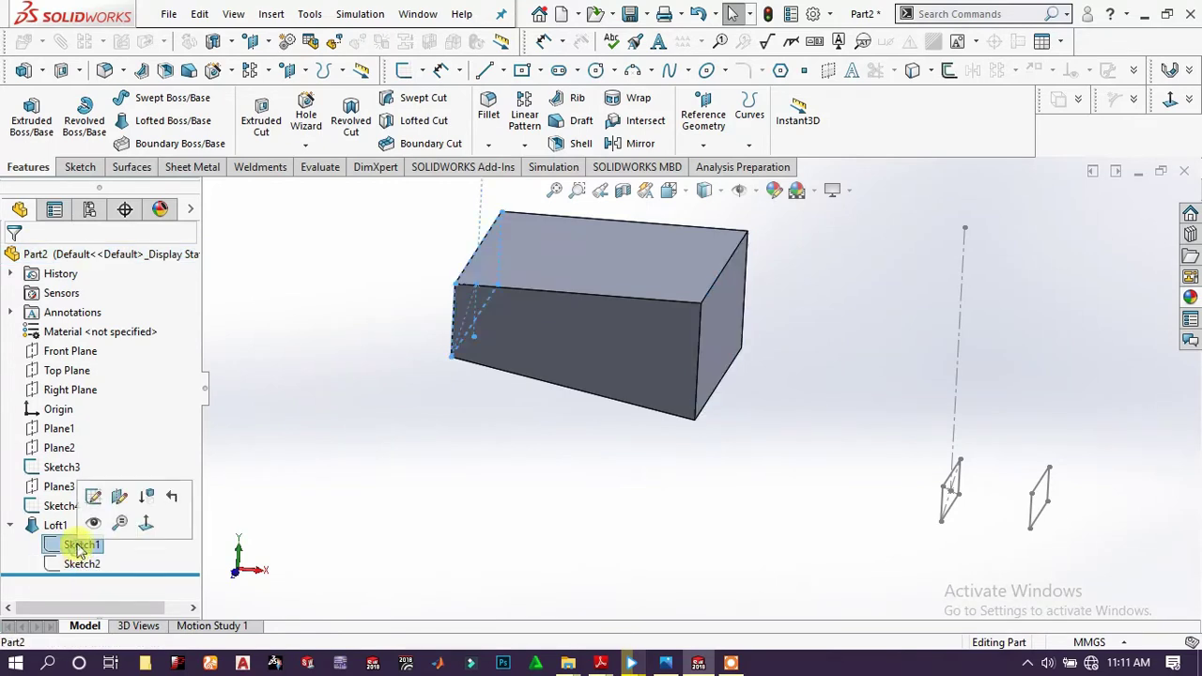
{"action": "left_click", "coordinate": [78, 545]}
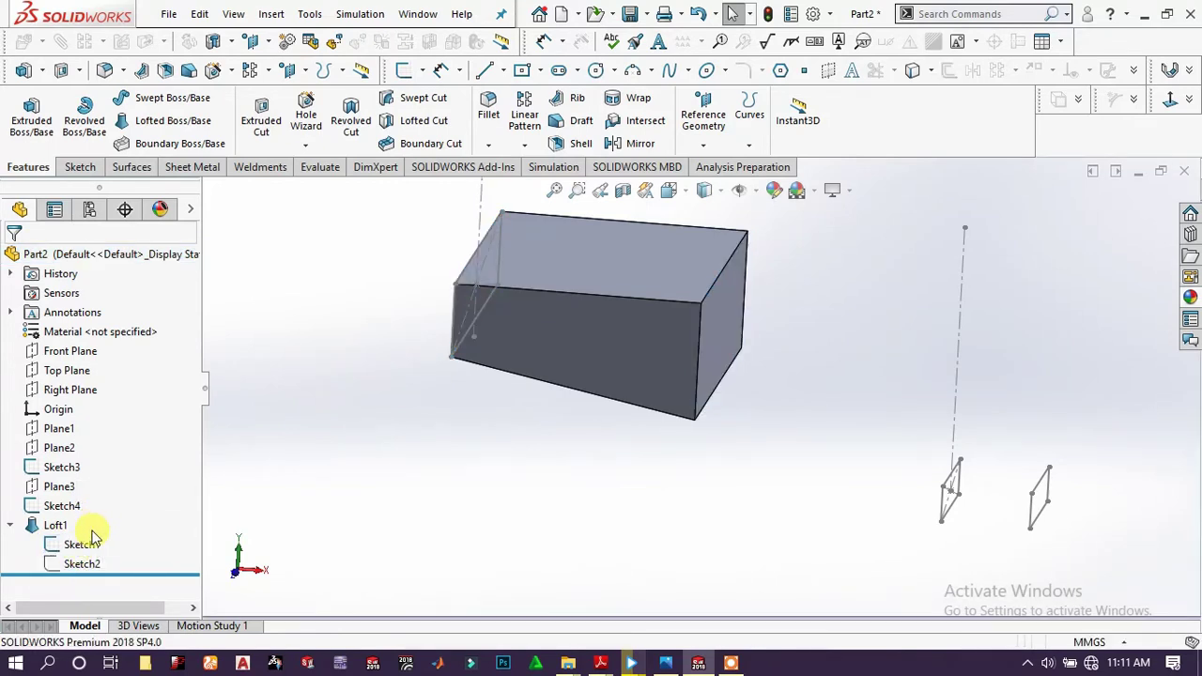
{"action": "left_click", "coordinate": [81, 564]}
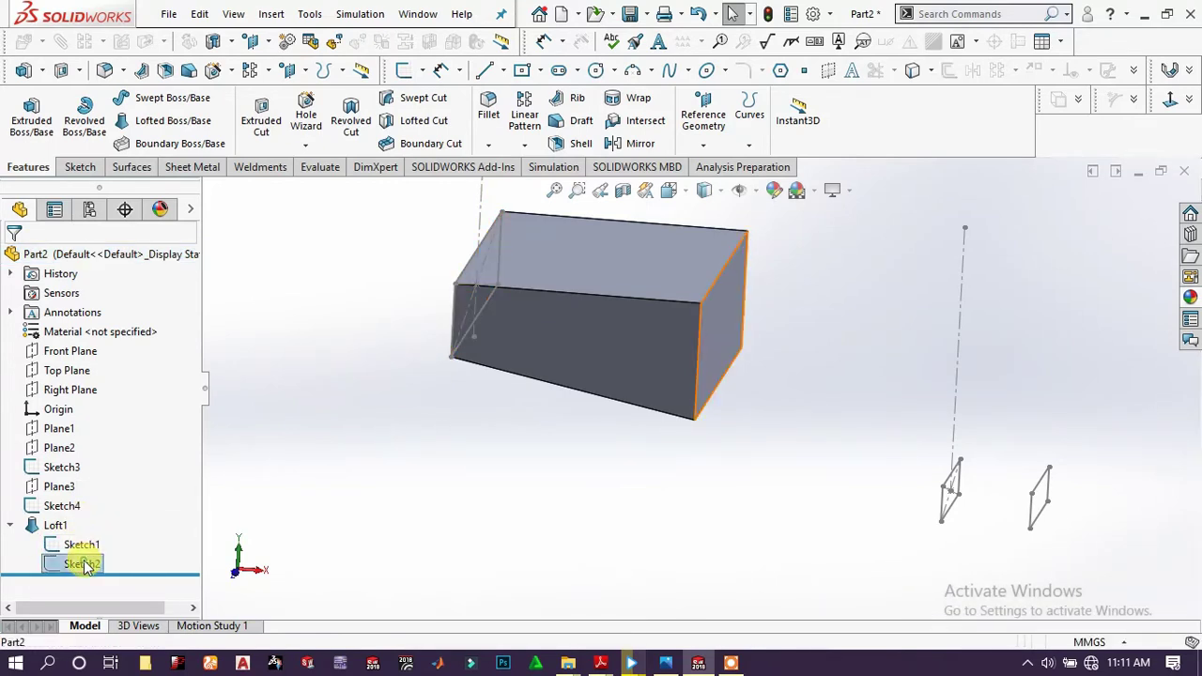
{"action": "left_click", "coordinate": [429, 481]}
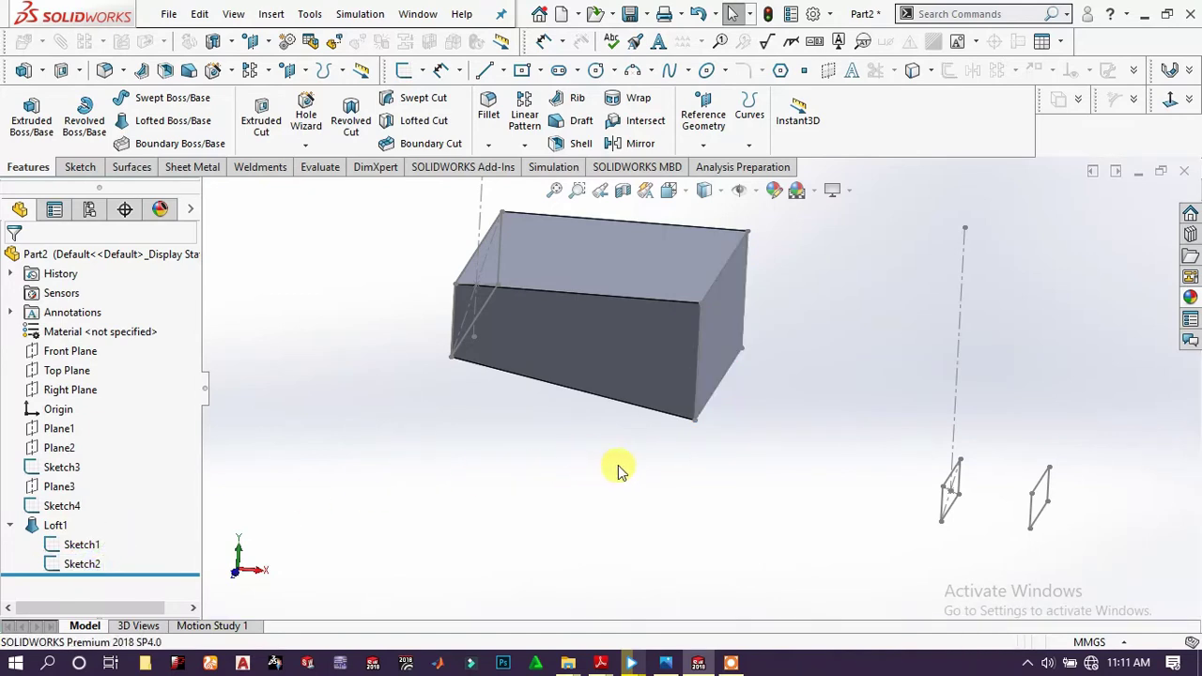
{"action": "left_click", "coordinate": [490, 237]}
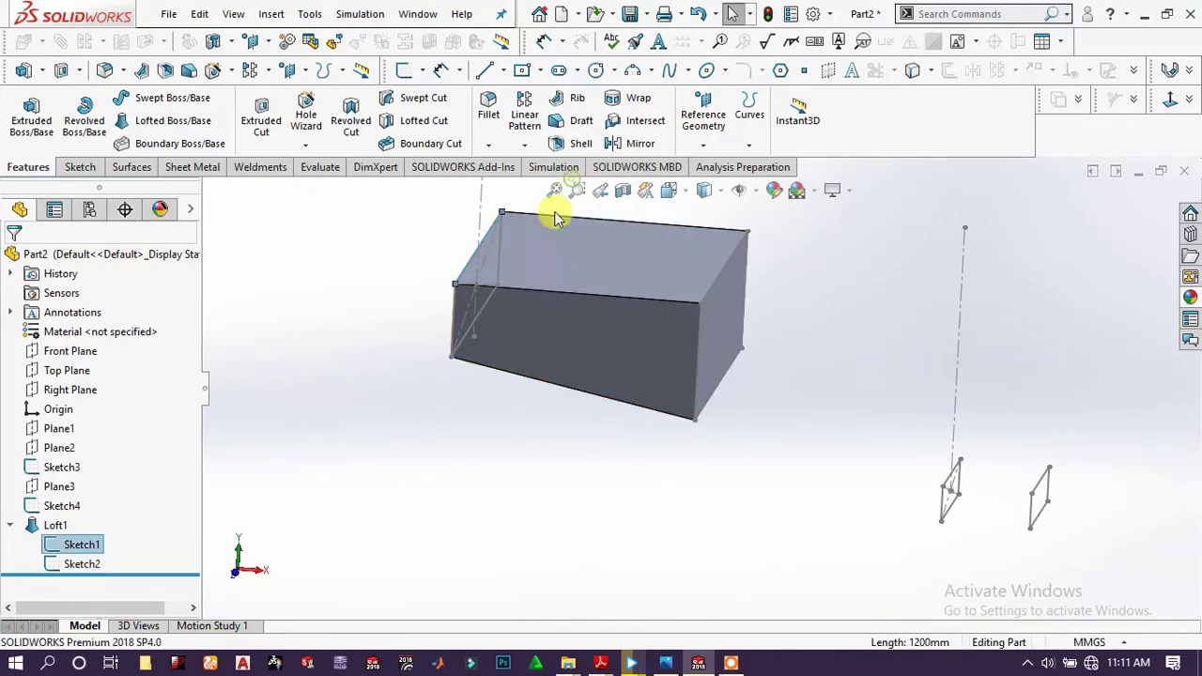
Start a lofted boss and select Sketch2 and Sketch3 as its profiles, picking their lower front corners.
{"action": "left_click", "coordinate": [423, 416]}
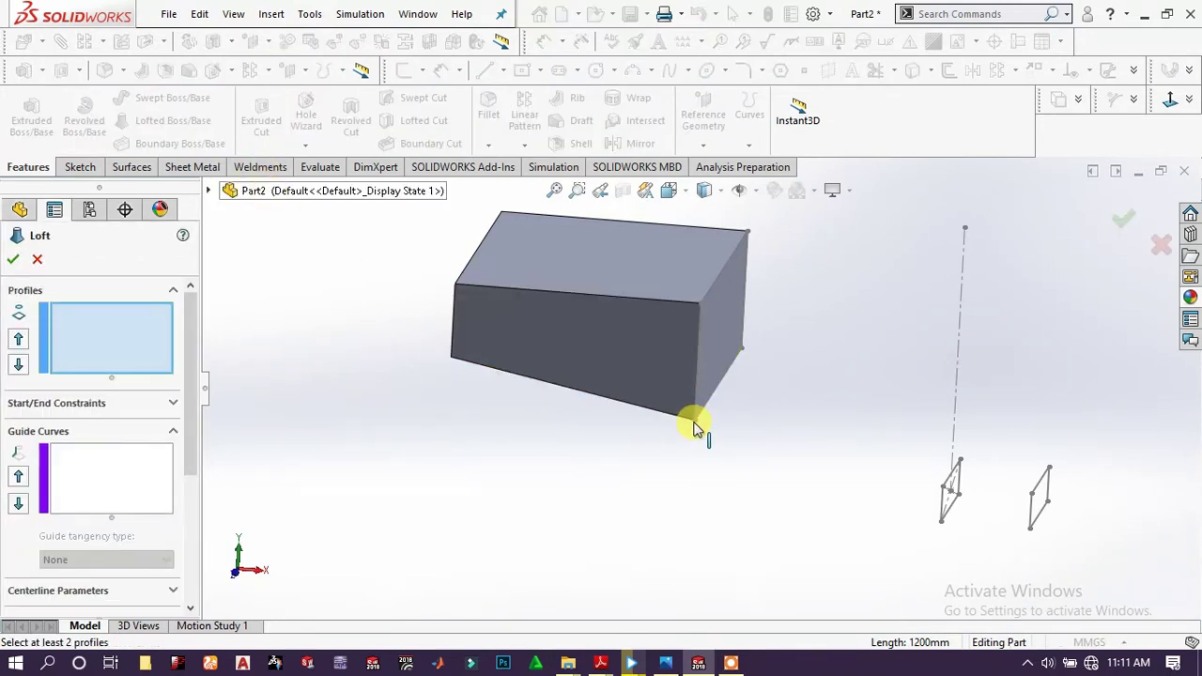
{"action": "scroll", "coordinate": [697, 424], "scroll_direction": "down", "scroll_amount": 4}
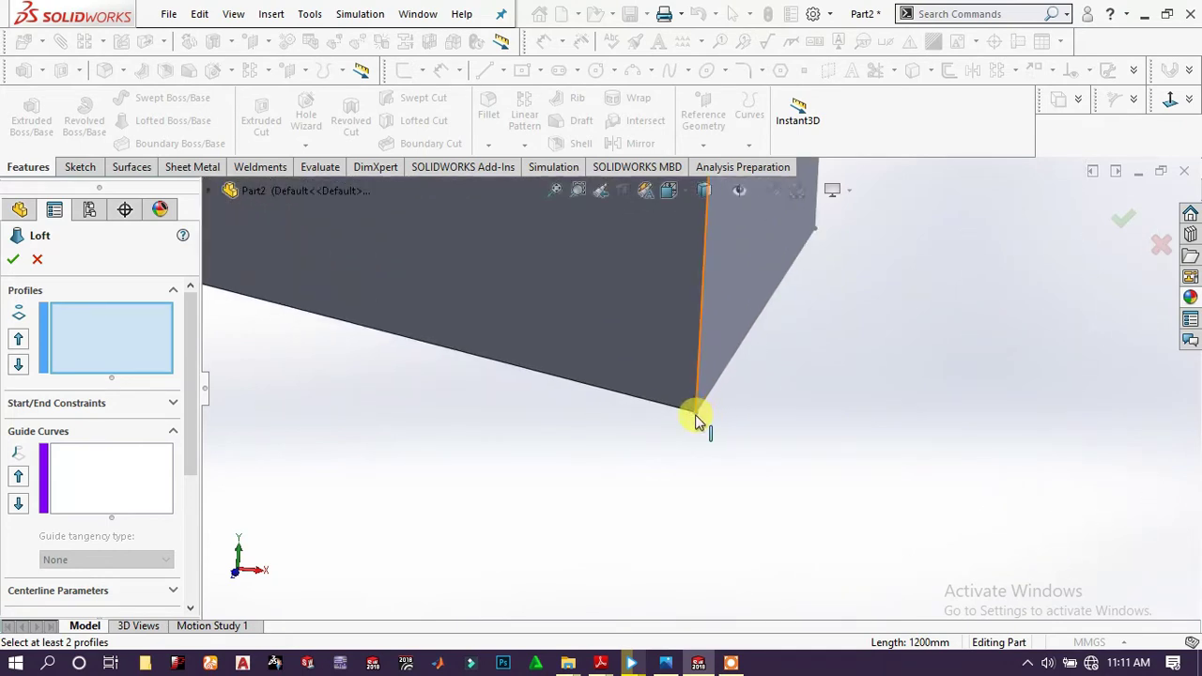
{"action": "left_click", "coordinate": [697, 413]}
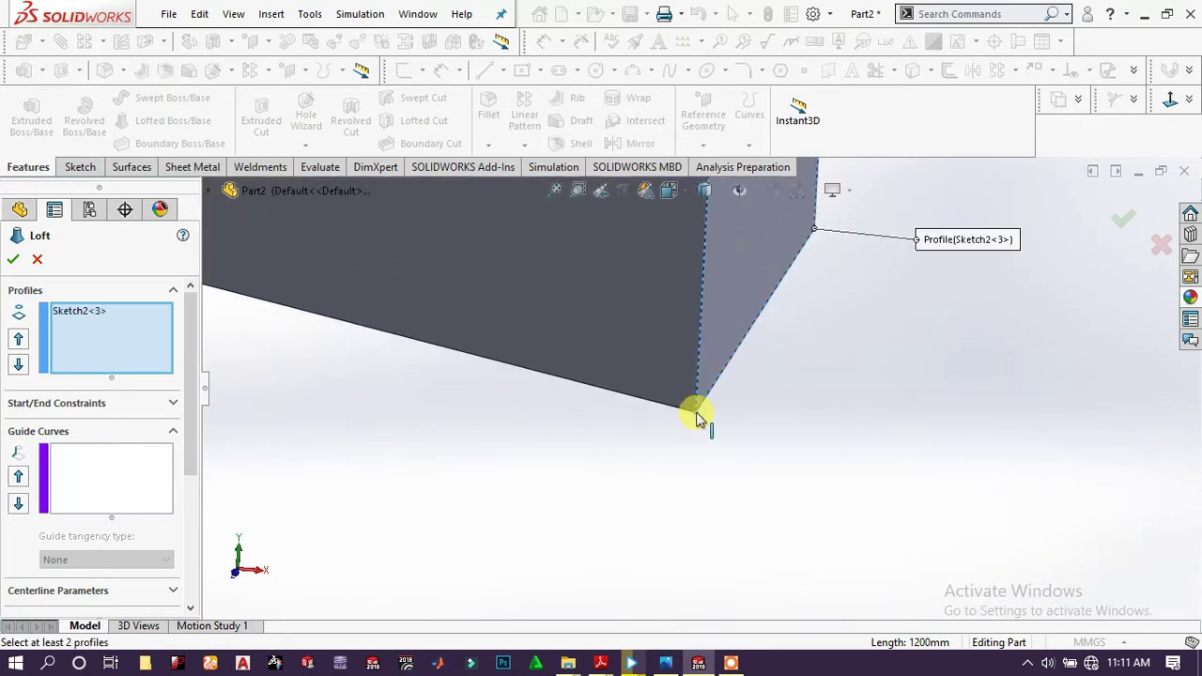
{"action": "scroll", "coordinate": [757, 425], "scroll_direction": "up", "scroll_amount": 5}
{"action": "scroll", "coordinate": [846, 450], "scroll_direction": "down", "scroll_amount": 3}
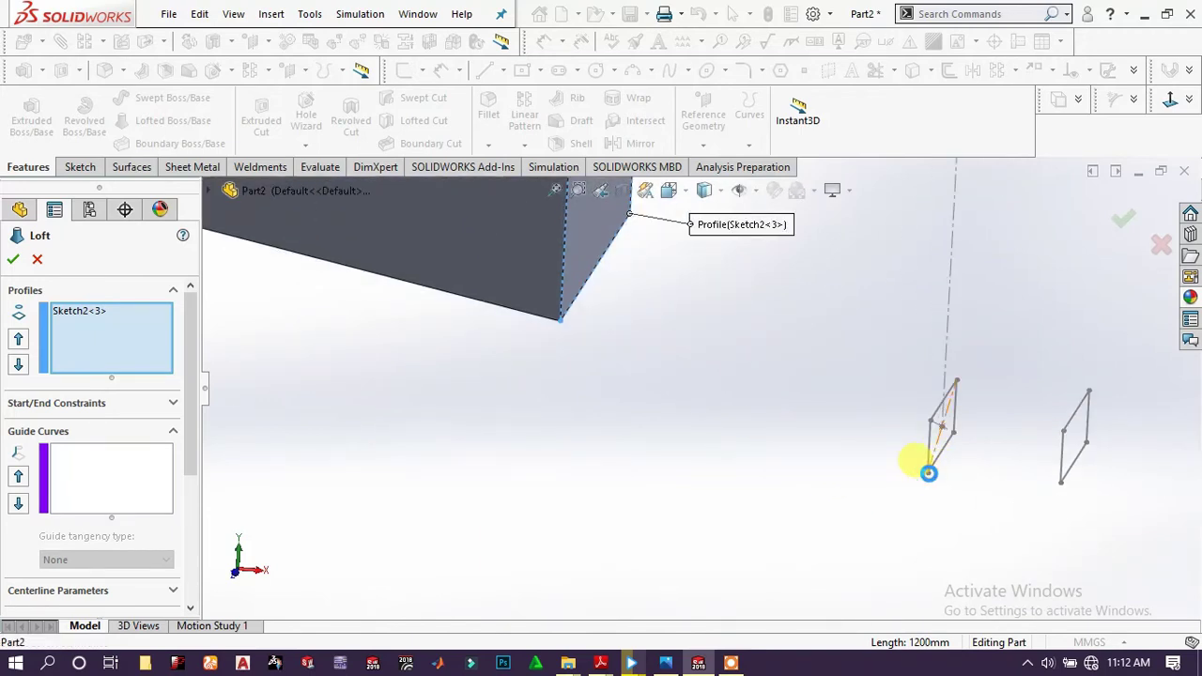
{"action": "left_click", "coordinate": [928, 473]}
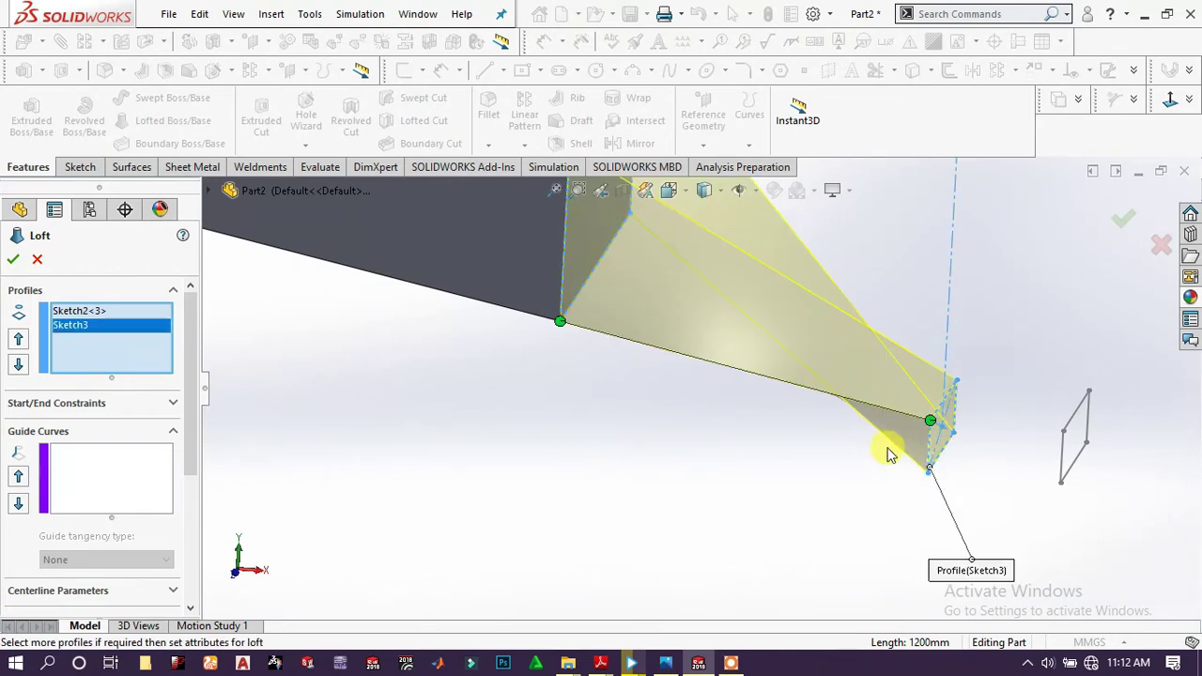
Move the loft connector on Sketch3 to its lower front corner to match Sketch2, and accept the loft.
{"action": "left_click_drag", "start_coordinate": [931, 423], "coordinate": [925, 468]}
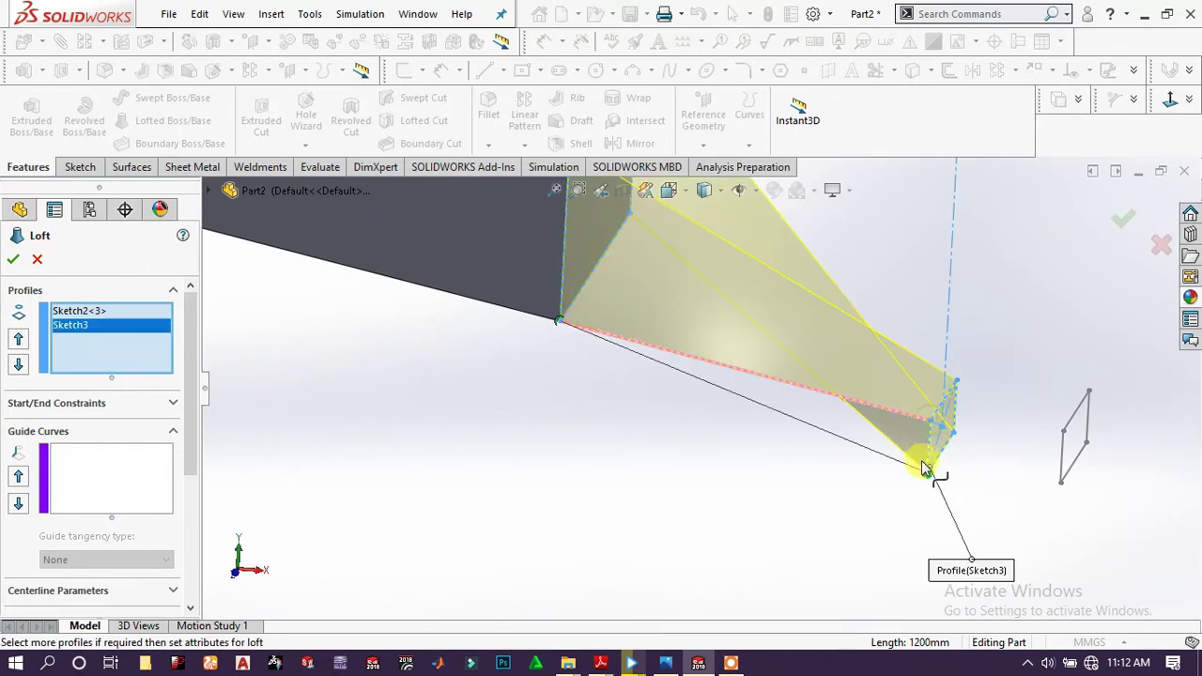
{"action": "scroll", "coordinate": [1009, 459], "scroll_direction": "down", "scroll_amount": 2}
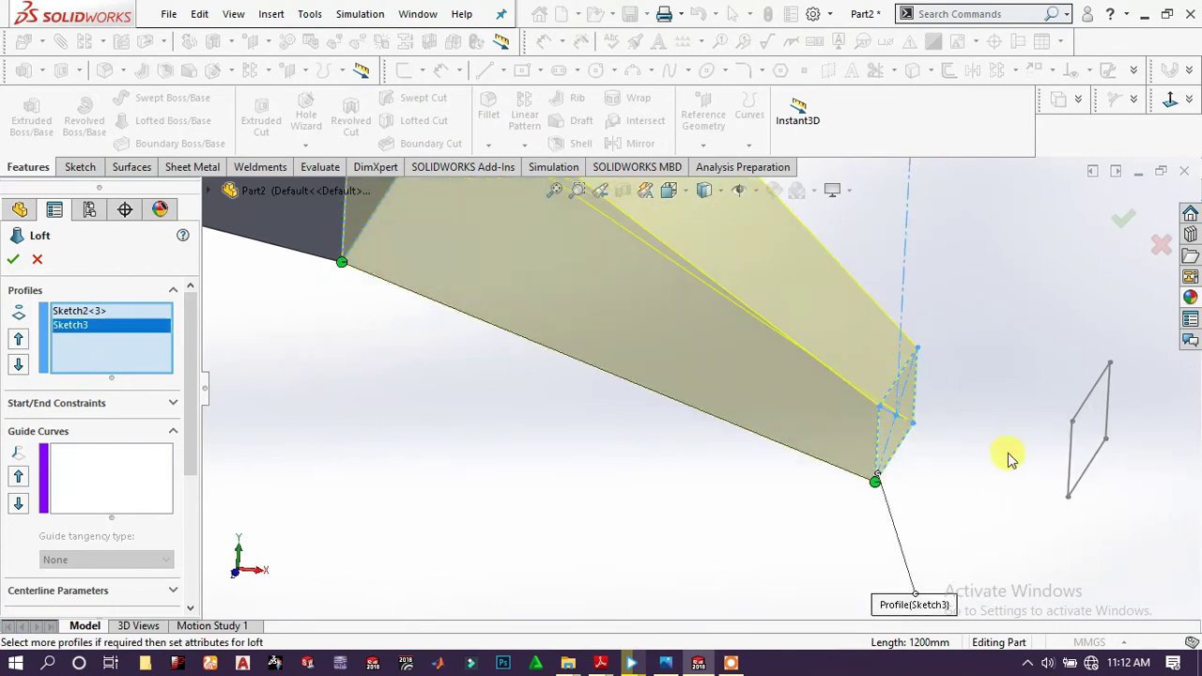
{"action": "scroll", "coordinate": [709, 404], "scroll_direction": "up", "scroll_amount": 2}
{"action": "middle_click_drag", "start_coordinate": [657, 389], "coordinate": [612, 391]}
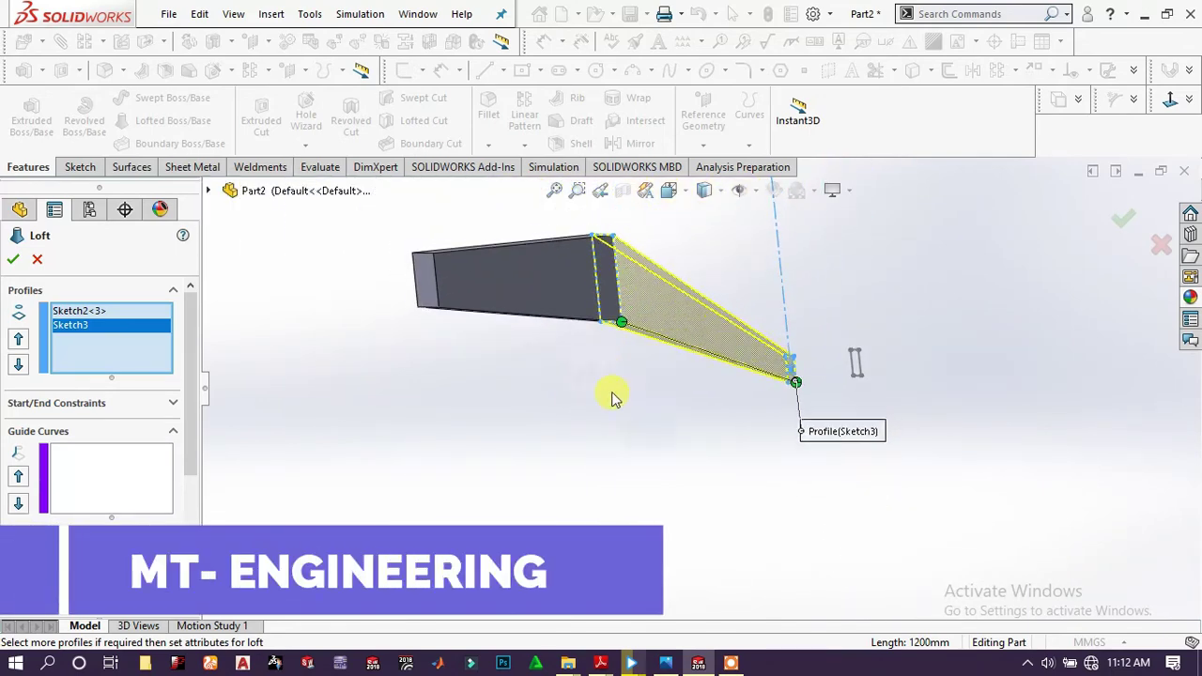
{"action": "left_click", "coordinate": [17, 260]}
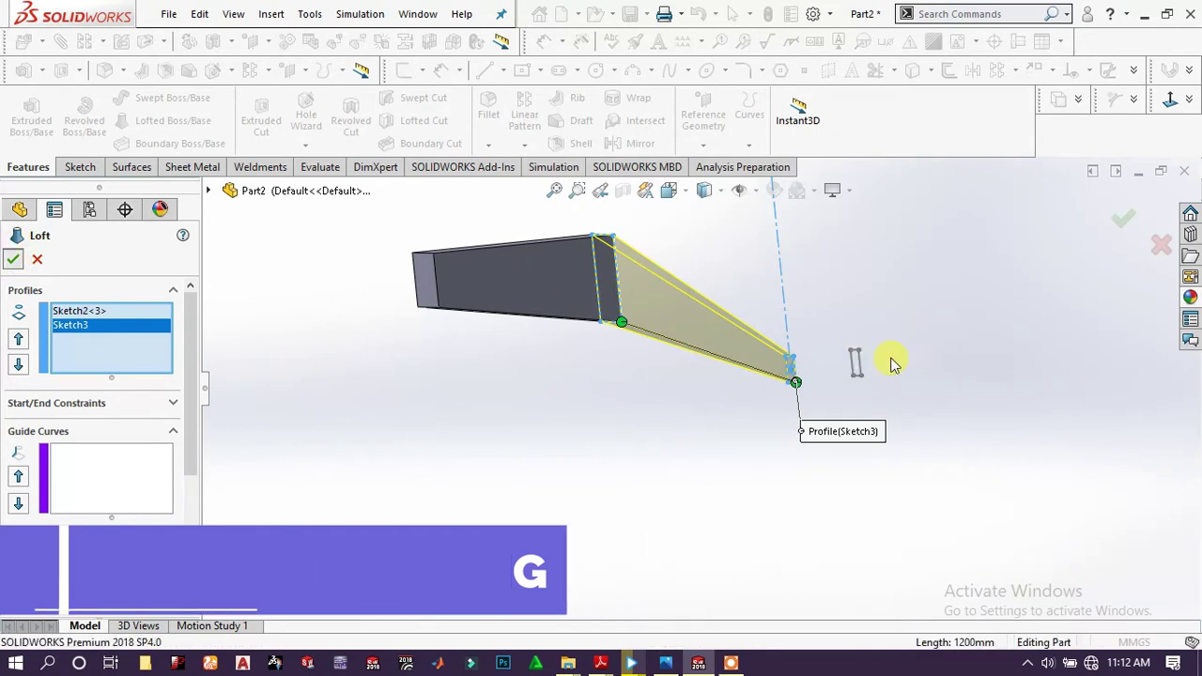
Show Sketch3 under Loft2 and start another lofted boss.
{"action": "left_click", "coordinate": [11, 565]}
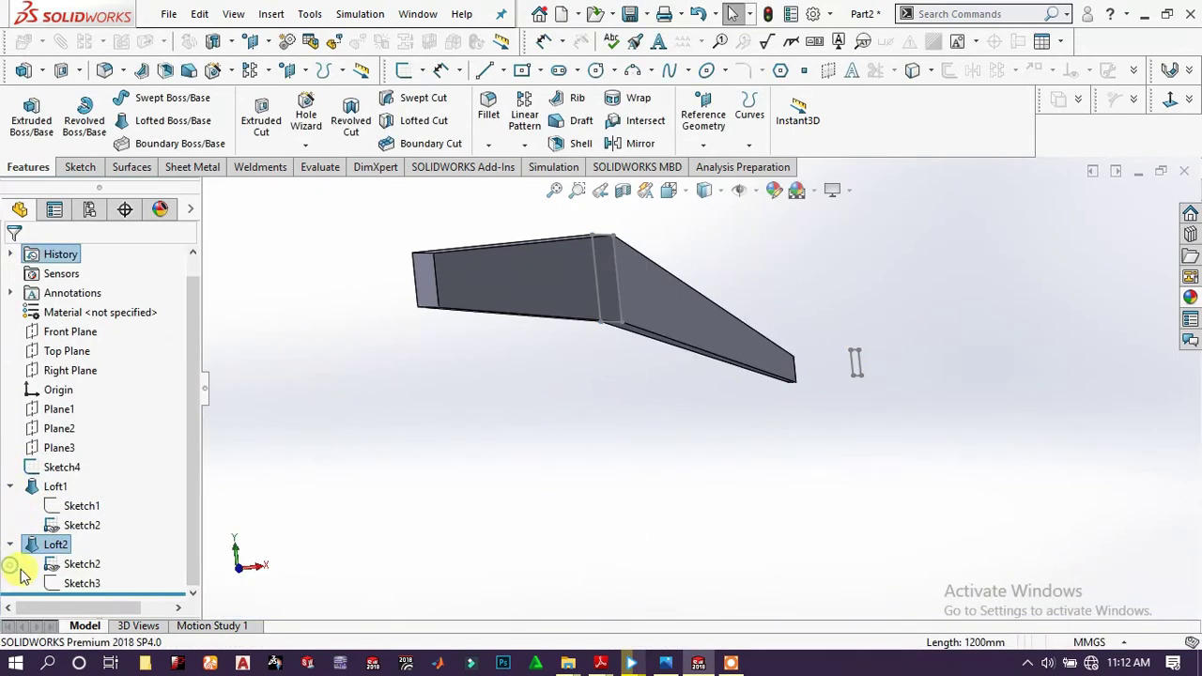
{"action": "left_click", "coordinate": [77, 582]}
{"action": "left_click", "coordinate": [78, 554]}
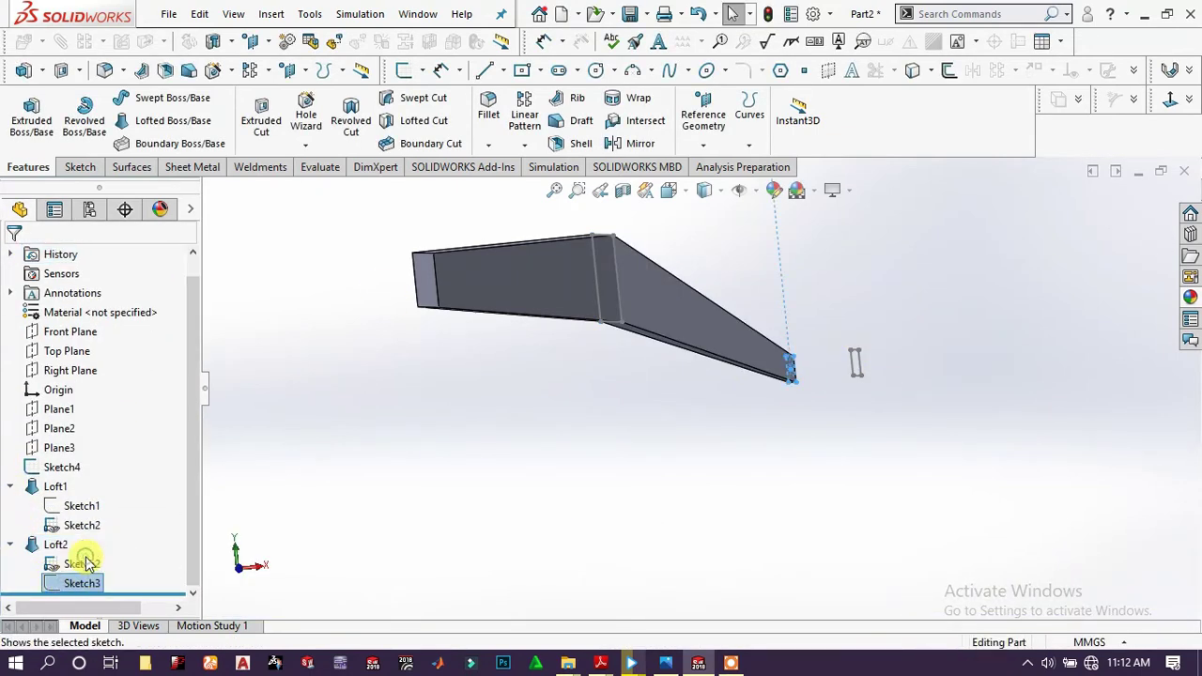
{"action": "scroll", "coordinate": [812, 385], "scroll_direction": "down", "scroll_amount": 5}
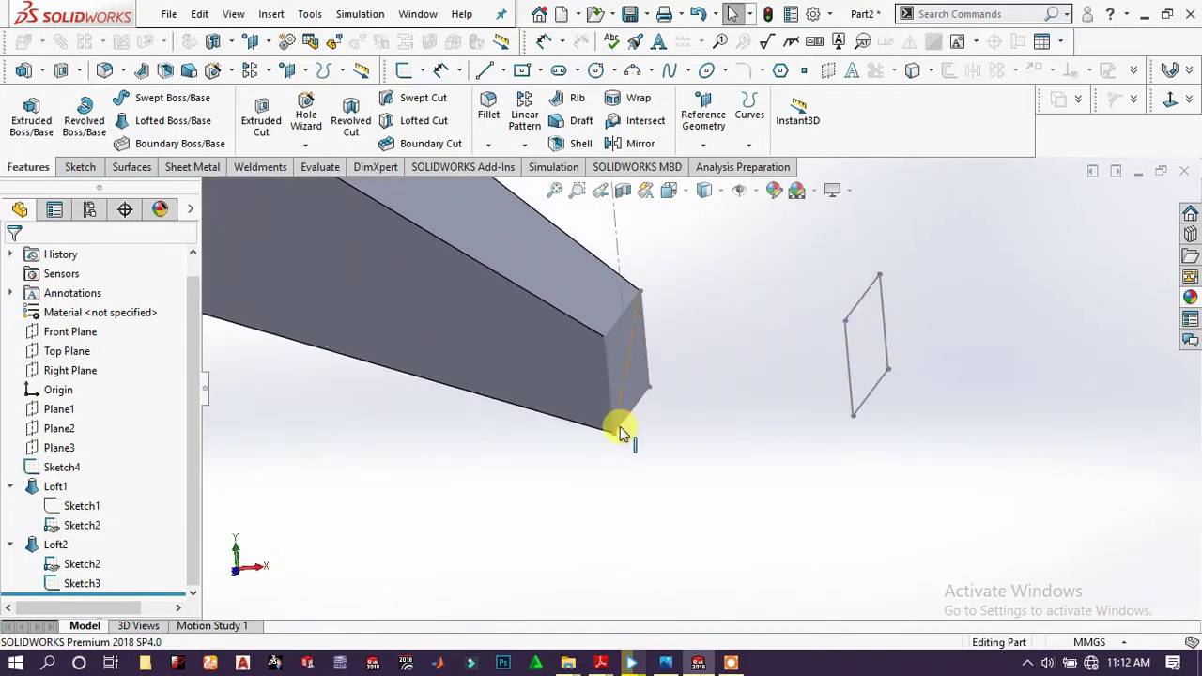
{"action": "left_click", "coordinate": [615, 434]}
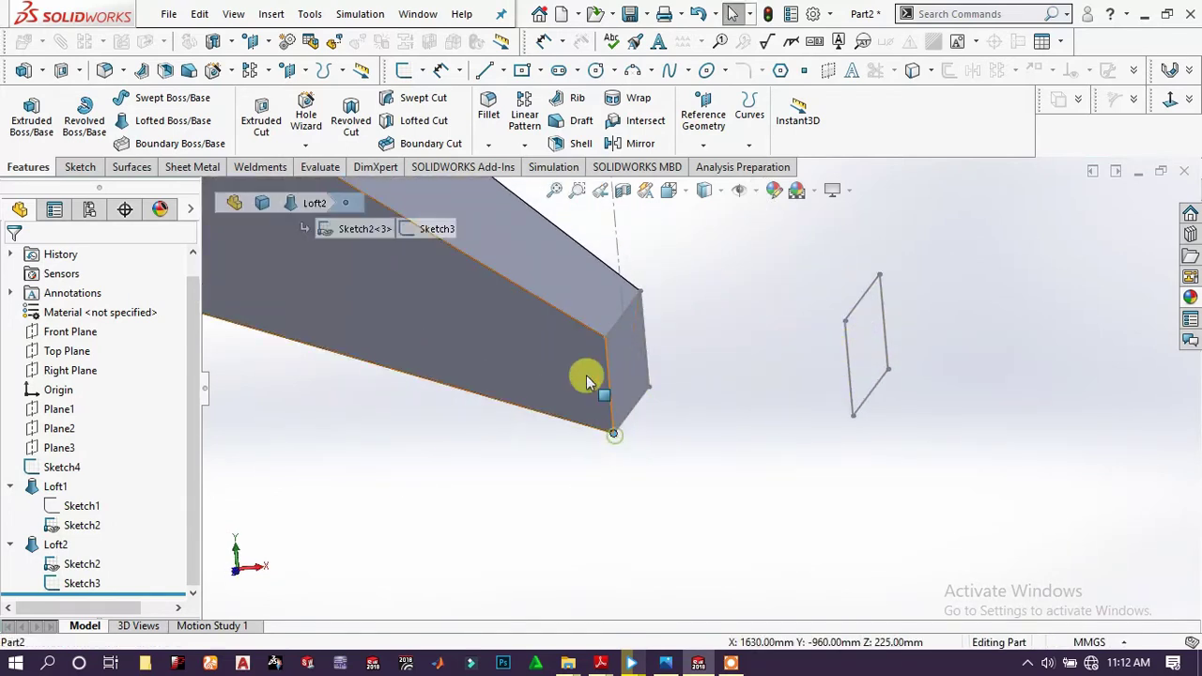
{"action": "left_click", "coordinate": [155, 131]}
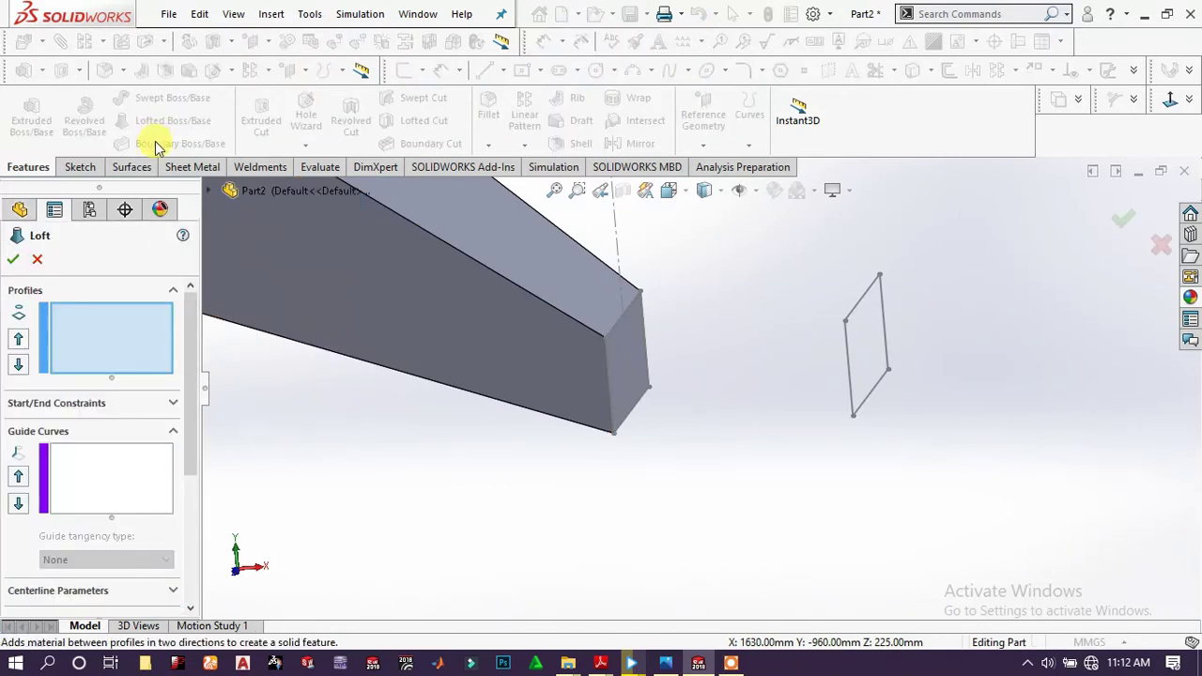
{"action": "left_click", "coordinate": [613, 436]}
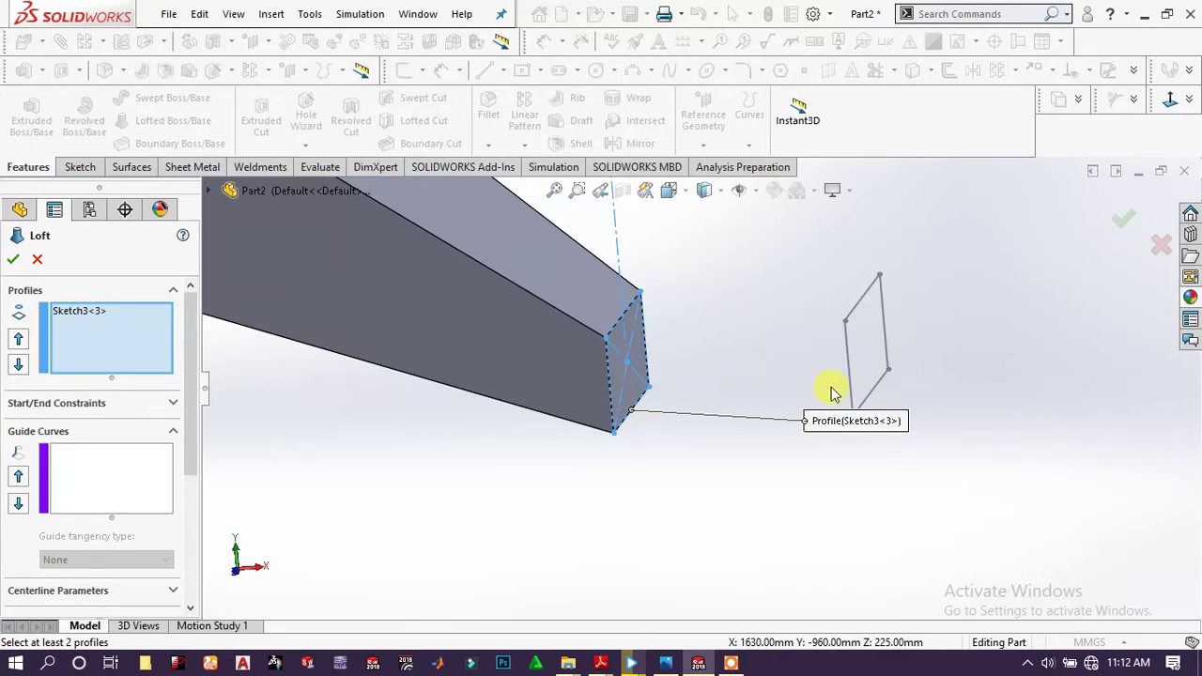
{"action": "scroll", "coordinate": [928, 413], "scroll_direction": "down", "scroll_amount": 4}
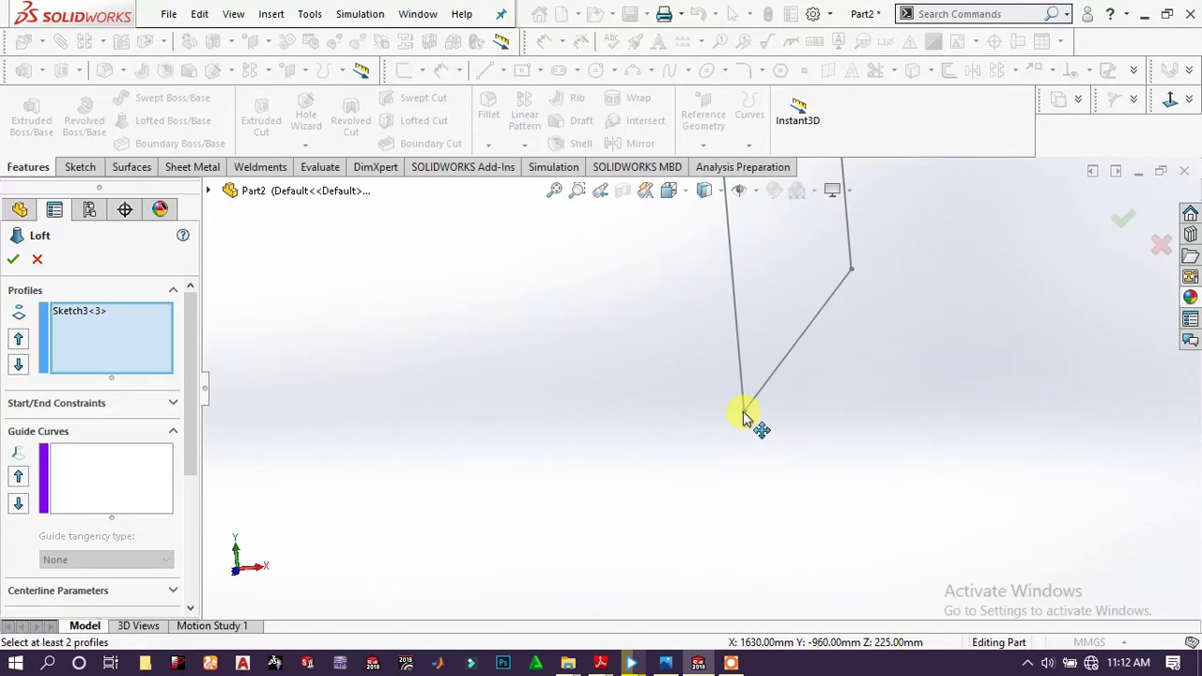
{"action": "mouse_move", "coordinate": [746, 416]}
{"action": "middle_mouse_down"}
{"action": "mouse_move", "coordinate": [714, 416]}
{"action": "mouse_move", "coordinate": [690, 349]}
{"action": "mouse_move", "coordinate": [688, 378]}
{"action": "mouse_move", "coordinate": [658, 367]}
{"action": "middle_mouse_up"}
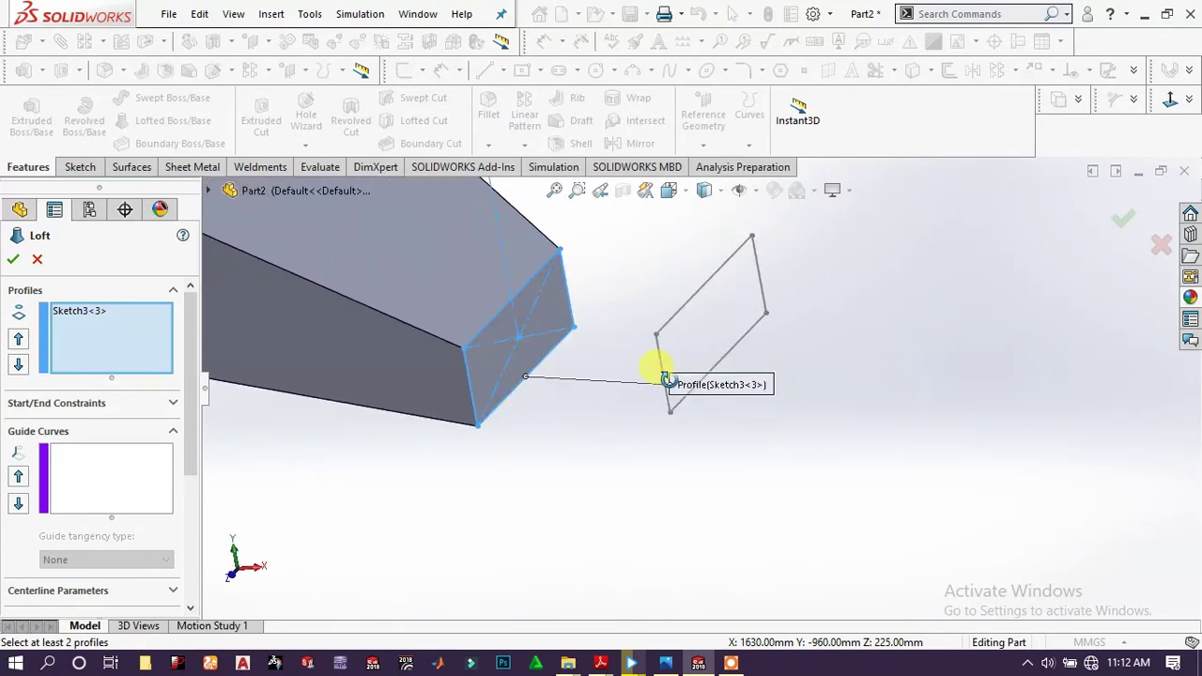
{"action": "left_click", "coordinate": [130, 315]}
{"action": "right_click", "coordinate": [132, 317]}
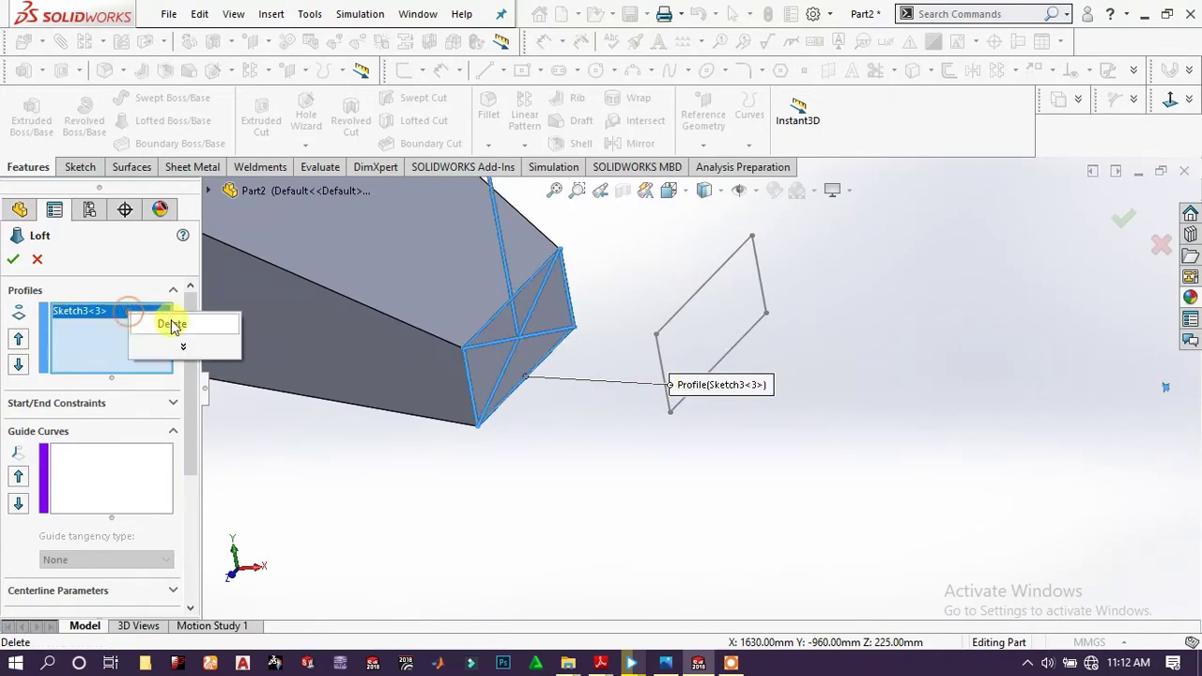
{"action": "left_click", "coordinate": [165, 317]}
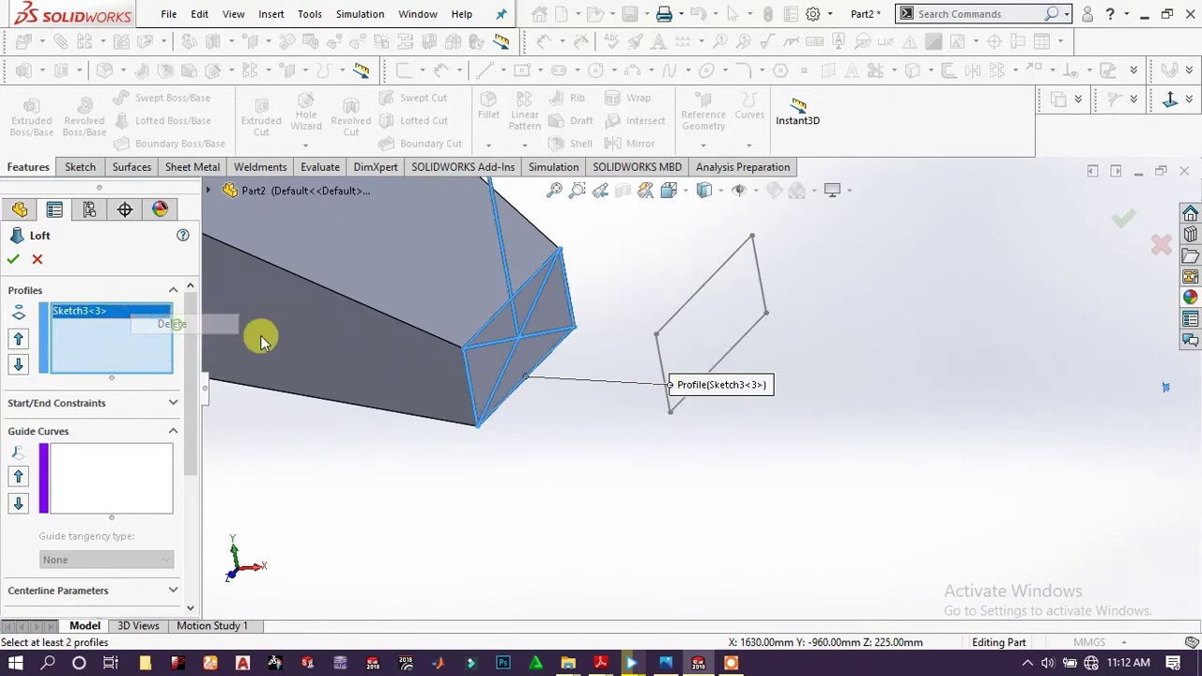
Loft between the Sketch3 and Sketch4 profiles, picking matching lower front corners, and accept it.
{"action": "left_click", "coordinate": [479, 427]}
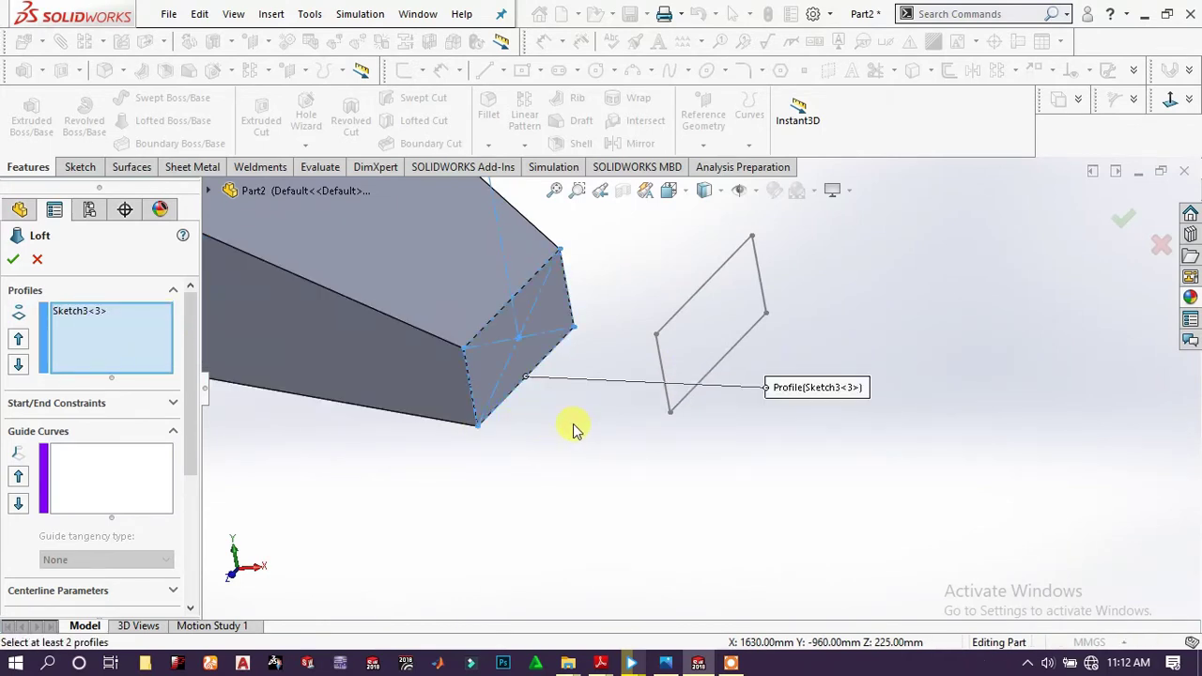
{"action": "left_click", "coordinate": [670, 413]}
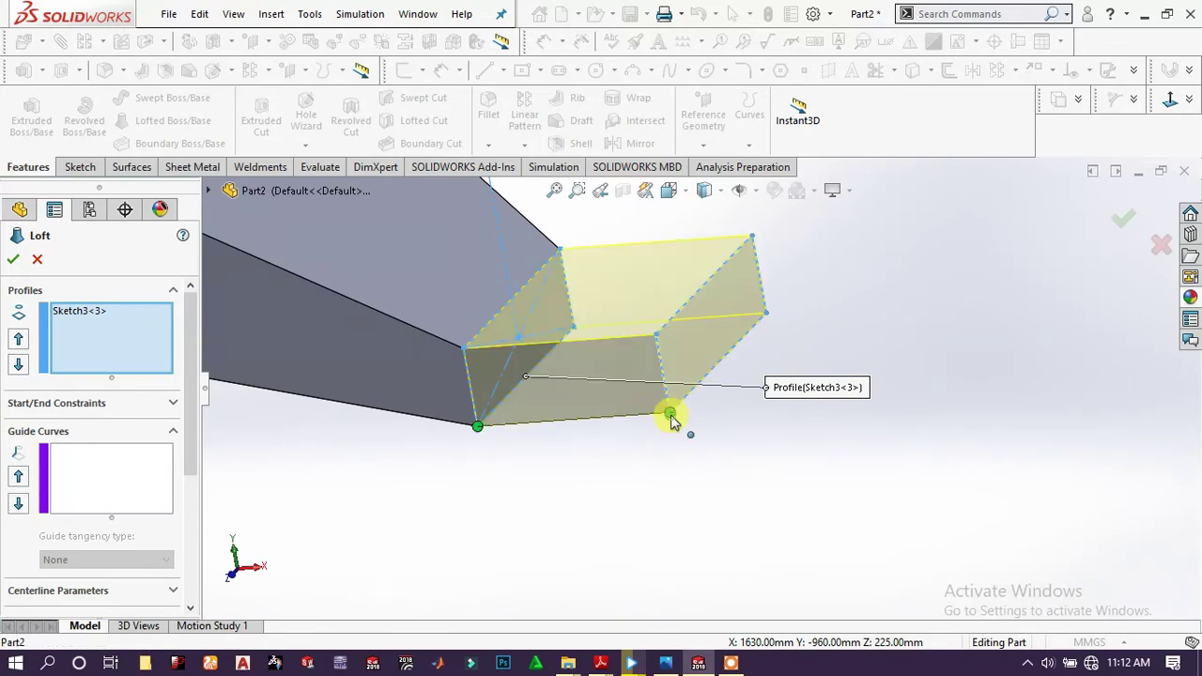
{"action": "left_click", "coordinate": [13, 260]}
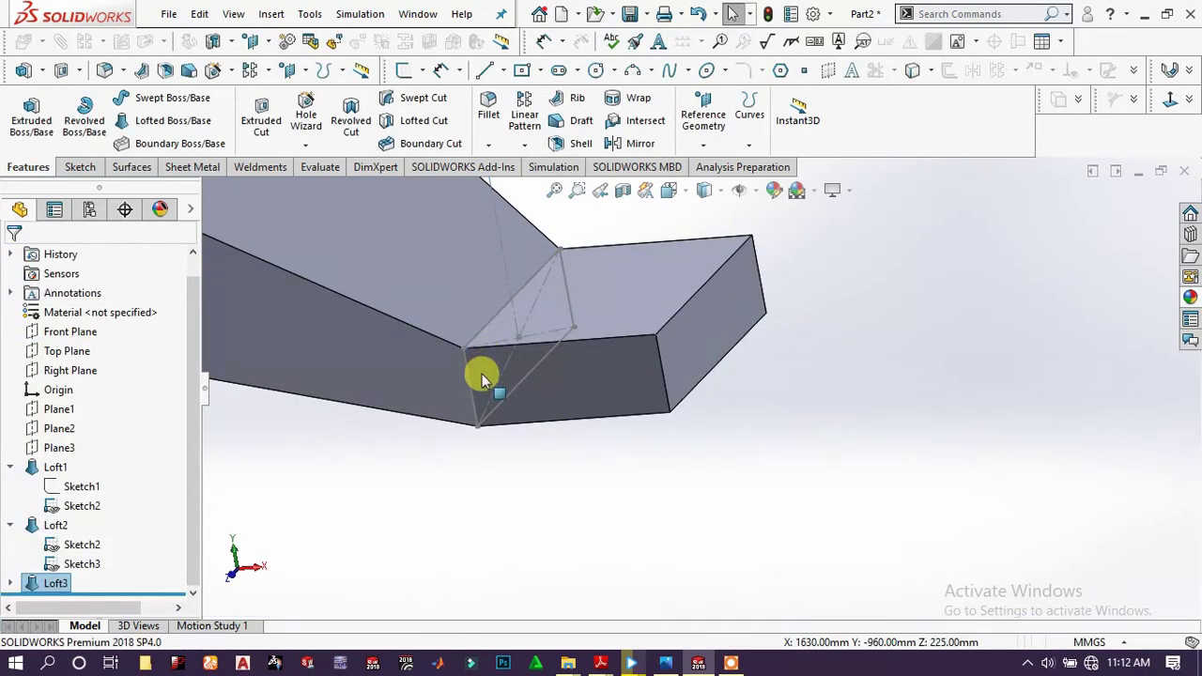
Hide the displayed Sketch3 and Sketch2 so that only the lofted solid is shown.
{"action": "middle_click_drag", "start_coordinate": [478, 374], "coordinate": [482, 371]}
{"action": "scroll", "coordinate": [481, 371], "scroll_direction": "up", "scroll_amount": 5}
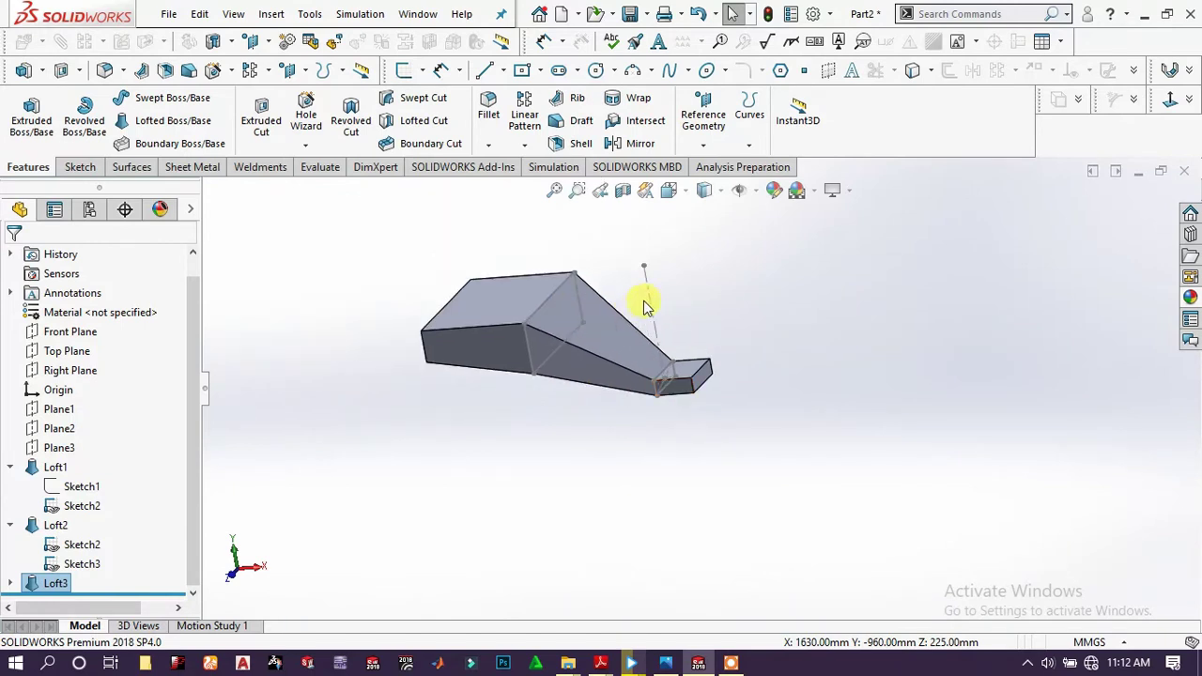
{"action": "left_click", "coordinate": [652, 298]}
{"action": "left_click", "coordinate": [719, 247]}
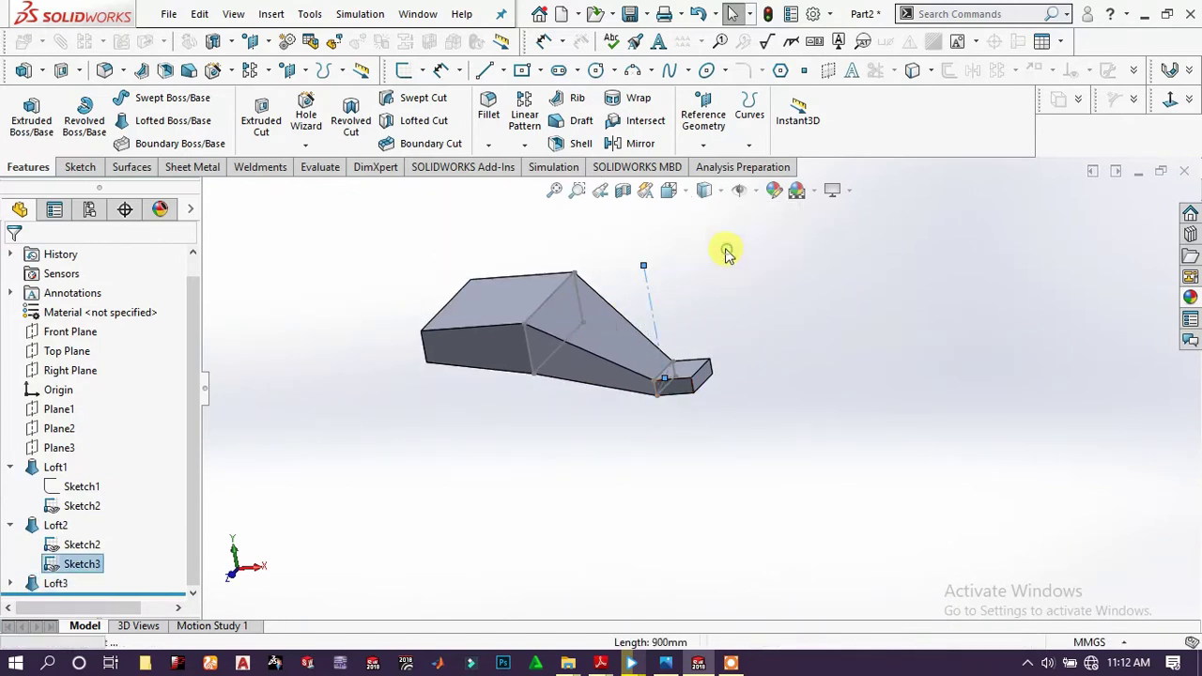
{"action": "left_click", "coordinate": [564, 280]}
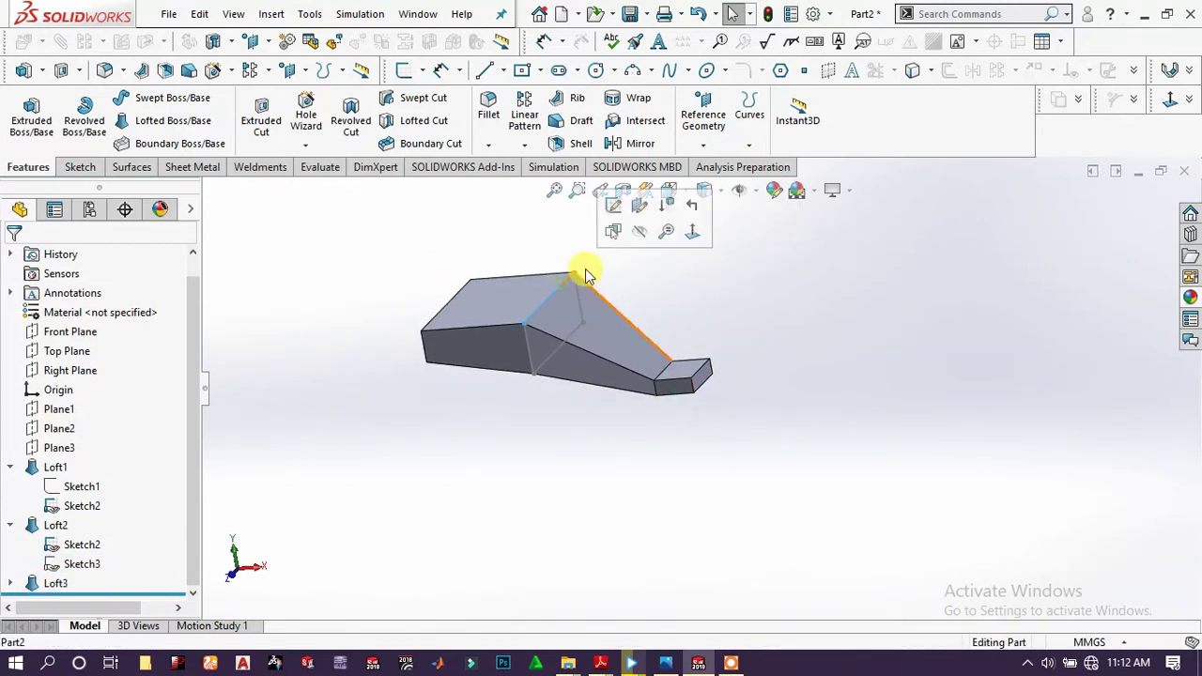
{"action": "left_click", "coordinate": [639, 240]}
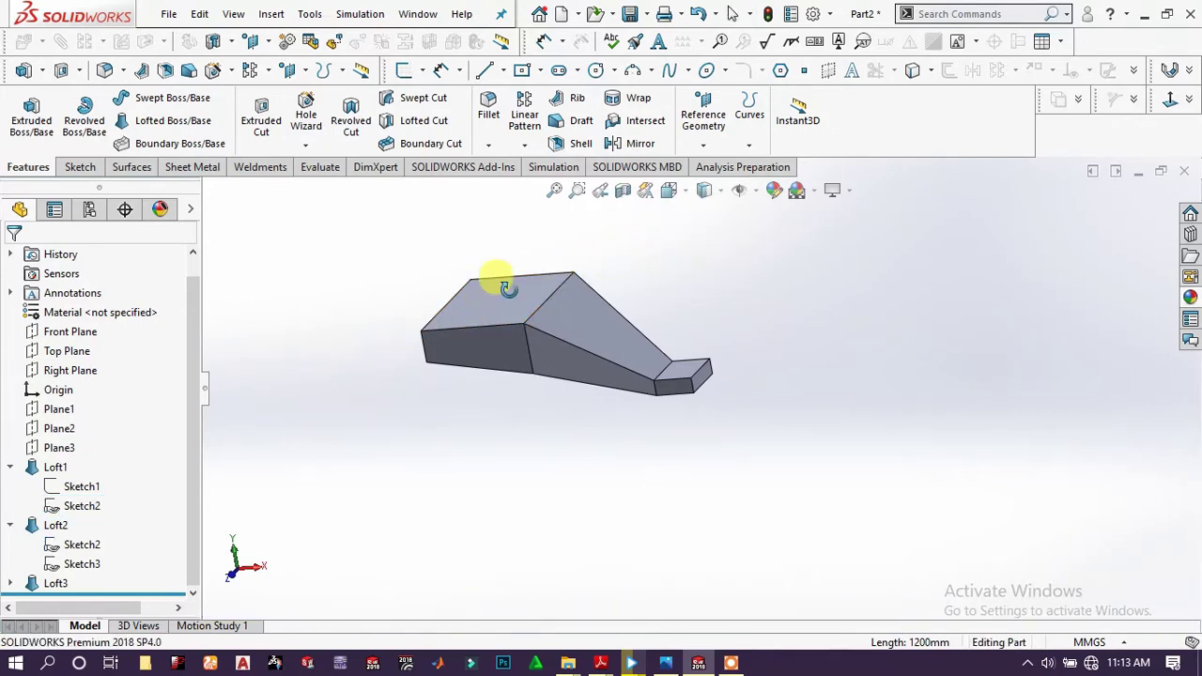
Shell the lofted body, removing the top face of the first loft.
{"action": "mouse_move", "coordinate": [499, 285]}
{"action": "middle_mouse_down"}
{"action": "mouse_move", "coordinate": [524, 226]}
{"action": "mouse_move", "coordinate": [461, 235]}
{"action": "mouse_move", "coordinate": [442, 293]}
{"action": "mouse_move", "coordinate": [494, 279]}
{"action": "middle_mouse_up"}
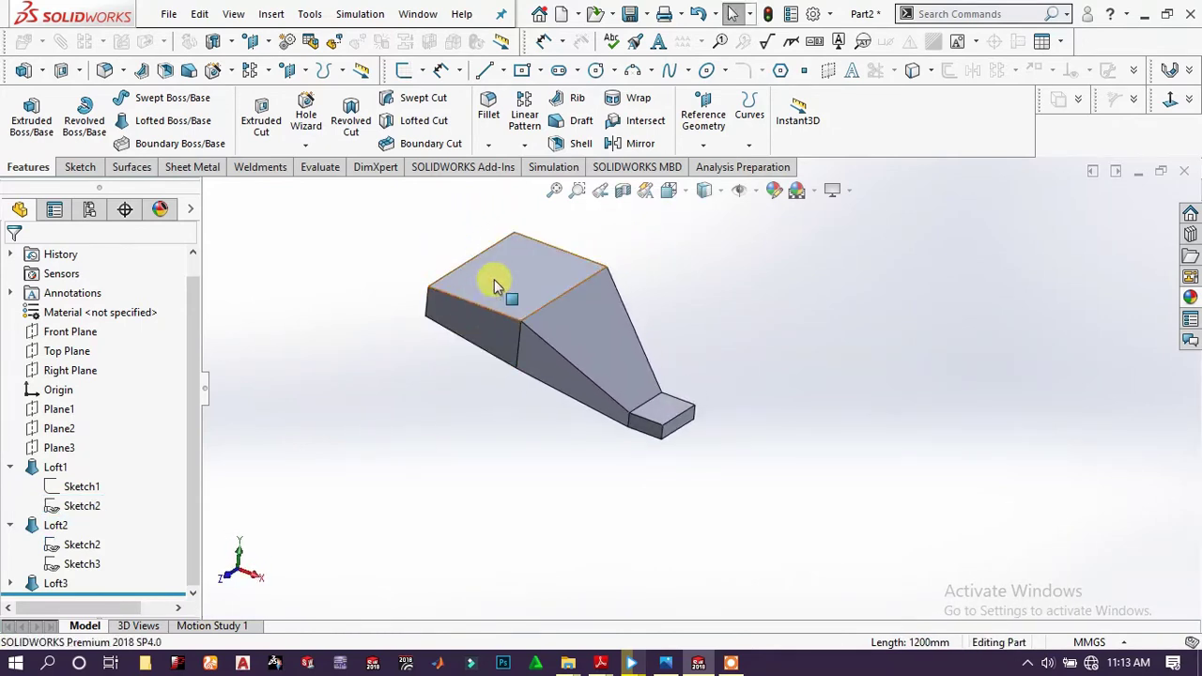
{"action": "left_click", "coordinate": [528, 268]}
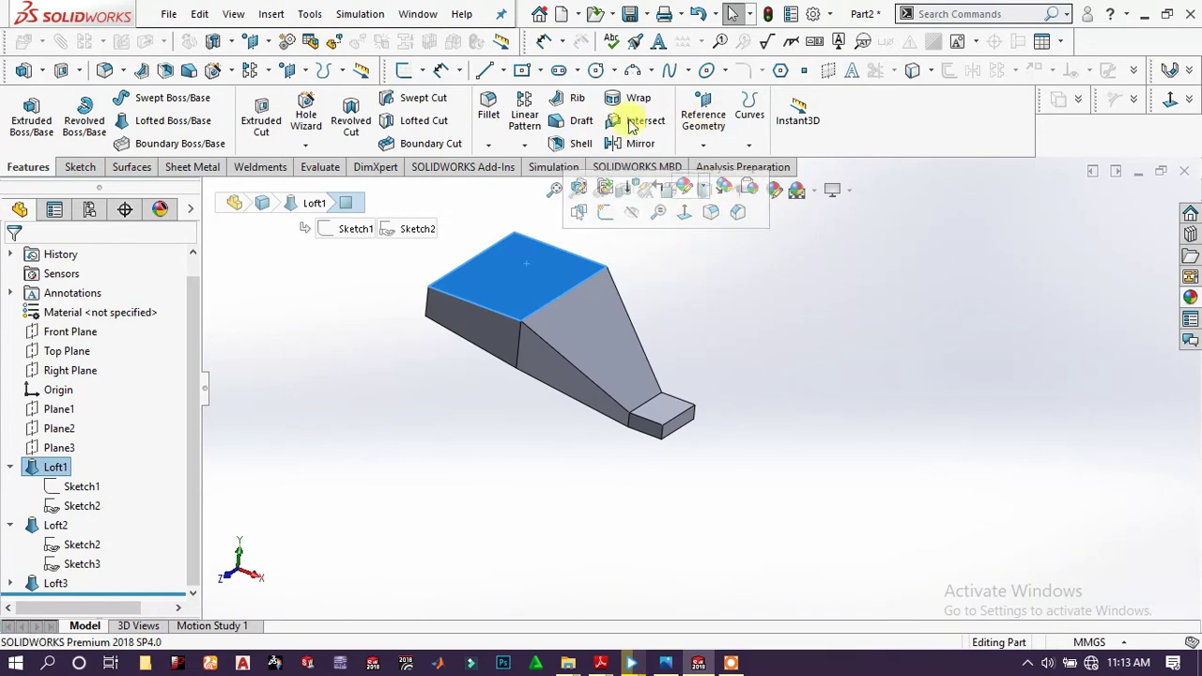
{"action": "left_click", "coordinate": [581, 145]}
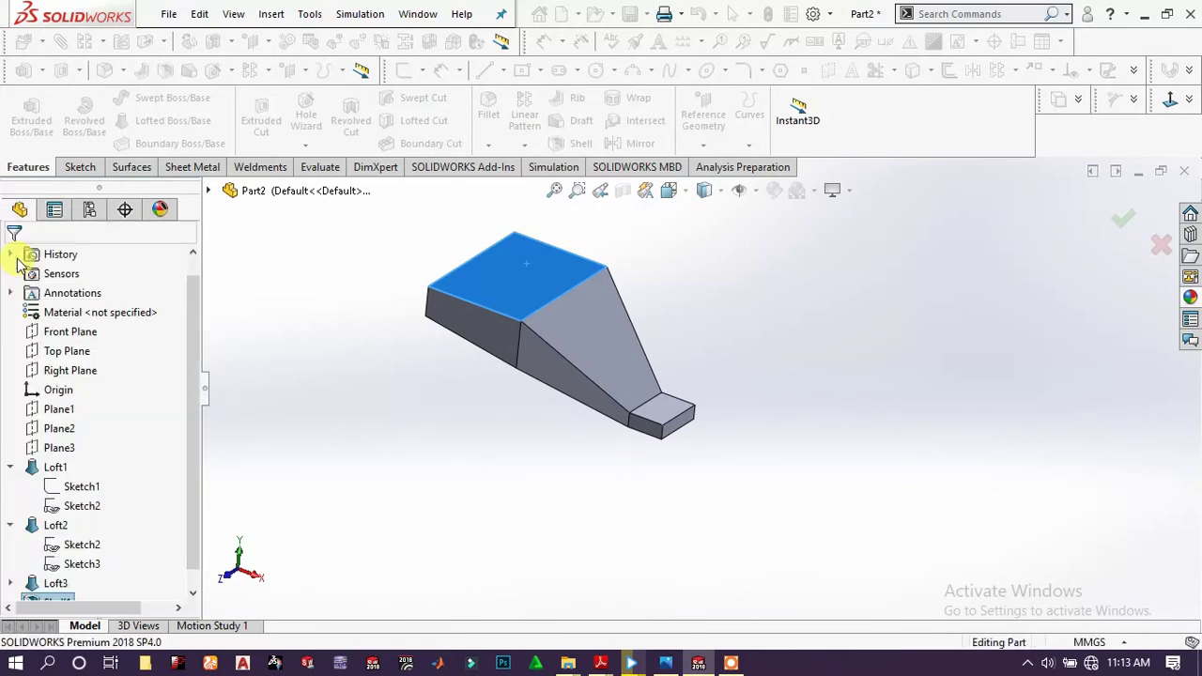
Start a sketch on the first loft's long side face and switch the model display to wireframe.
{"action": "key", "text": "f"}
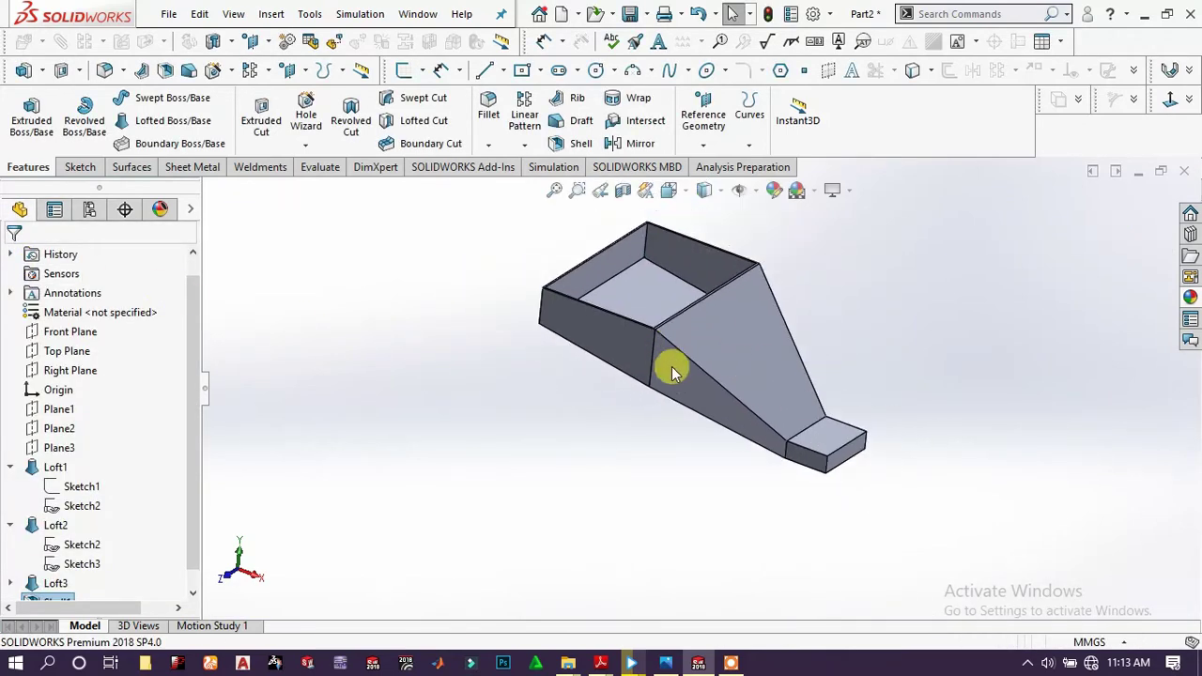
{"action": "middle_click_drag", "start_coordinate": [671, 370], "coordinate": [690, 321]}
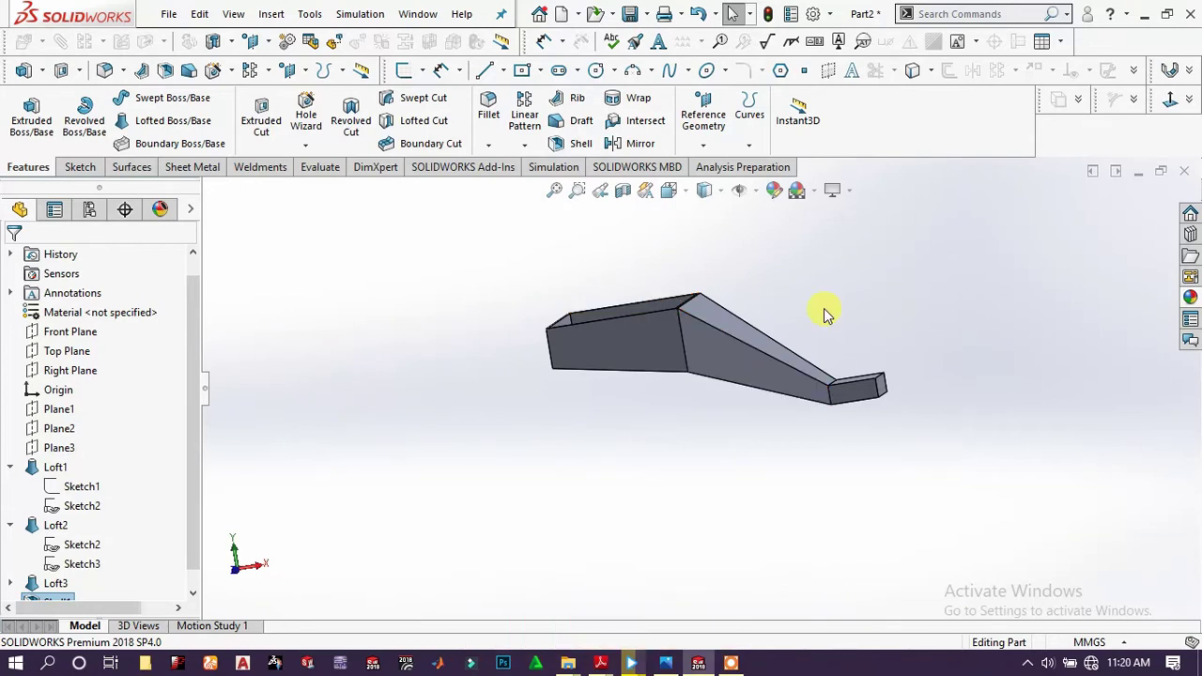
{"action": "left_click", "coordinate": [636, 329]}
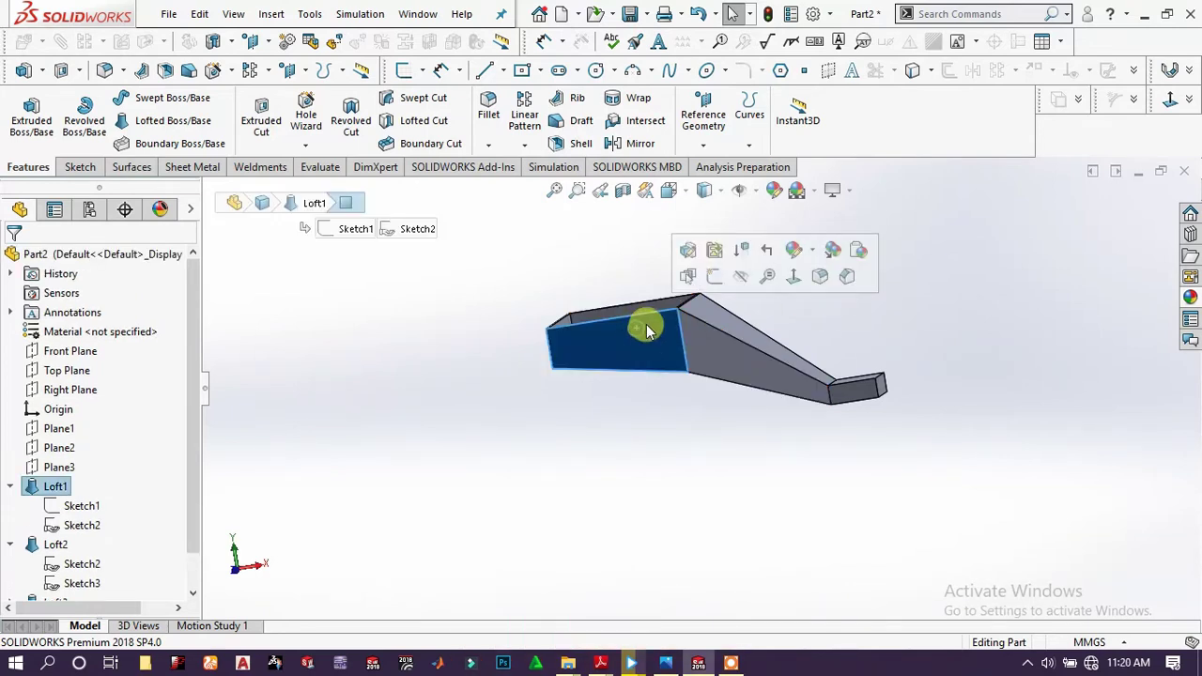
{"action": "left_click", "coordinate": [713, 275]}
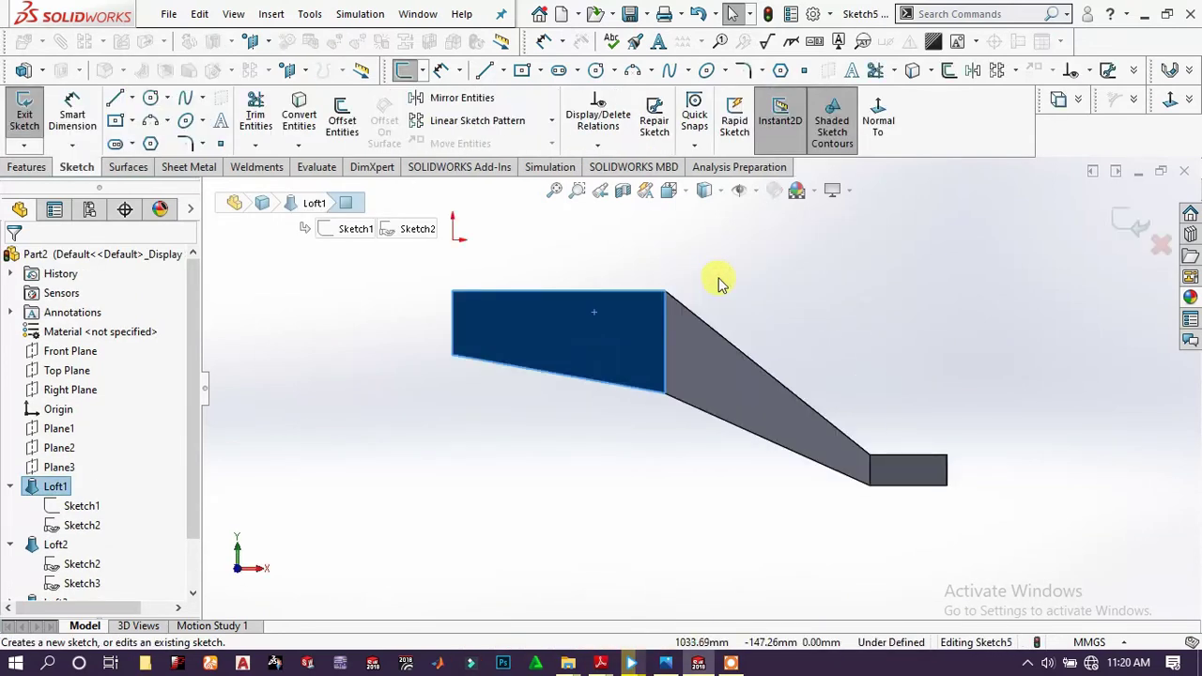
{"action": "left_click", "coordinate": [711, 189]}
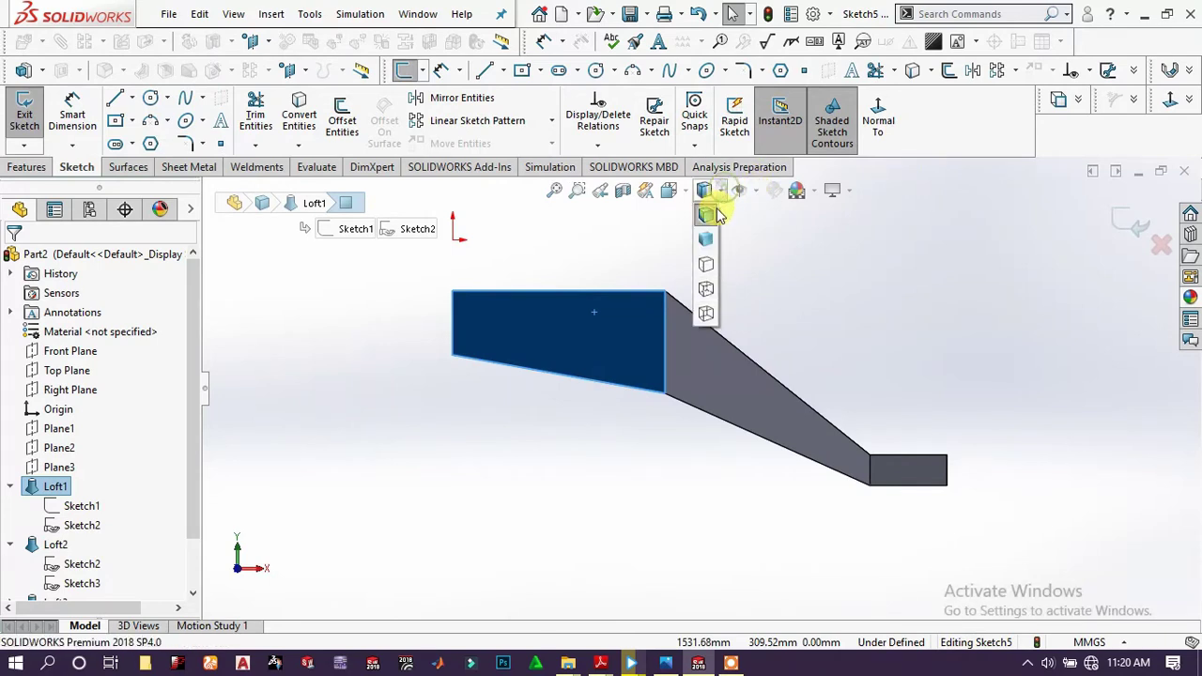
{"action": "left_click", "coordinate": [707, 313]}
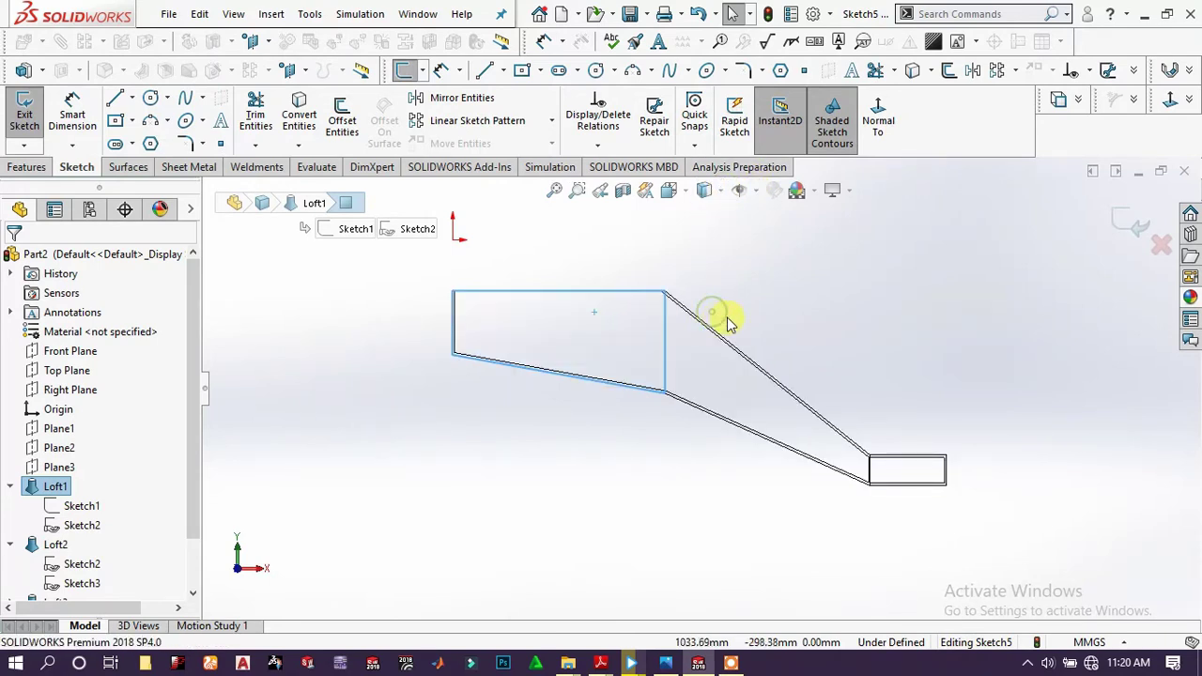
Convert the outer and inner edges of the sloping upper wall, the end section's upper wall and its outer end edge into sketch entities.
{"action": "scroll", "coordinate": [724, 317], "scroll_direction": "down", "scroll_amount": 5}
{"action": "scroll", "coordinate": [465, 334], "scroll_direction": "down", "scroll_amount": 1}
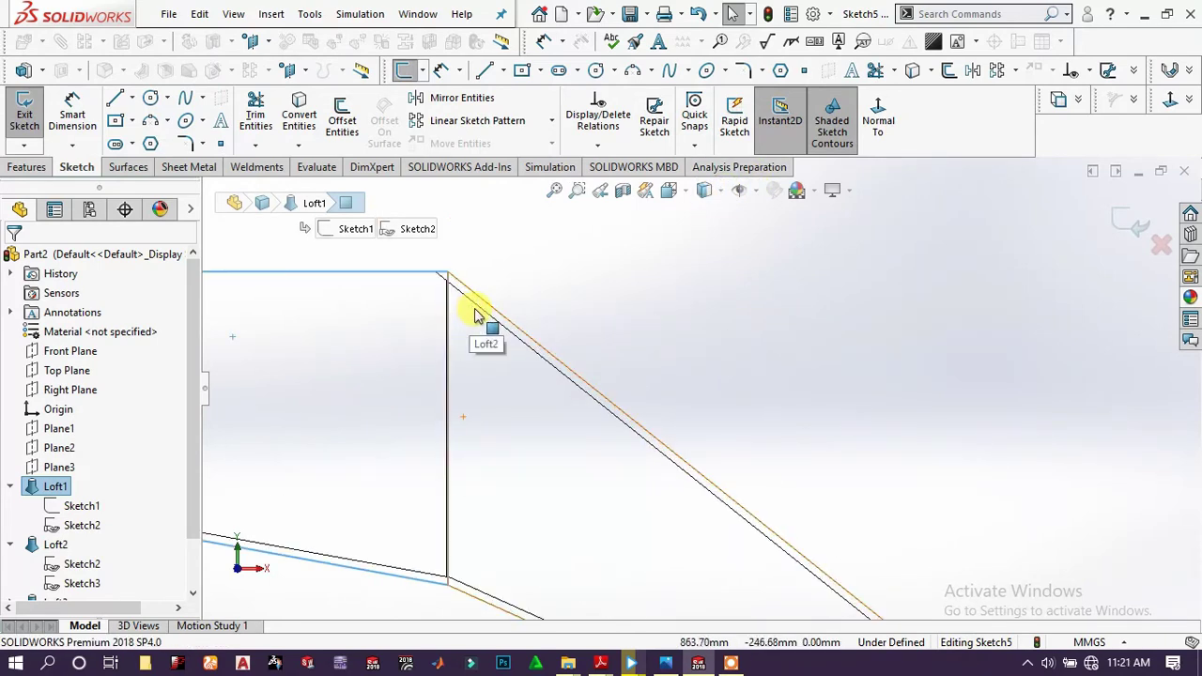
{"action": "left_click", "coordinate": [483, 305]}
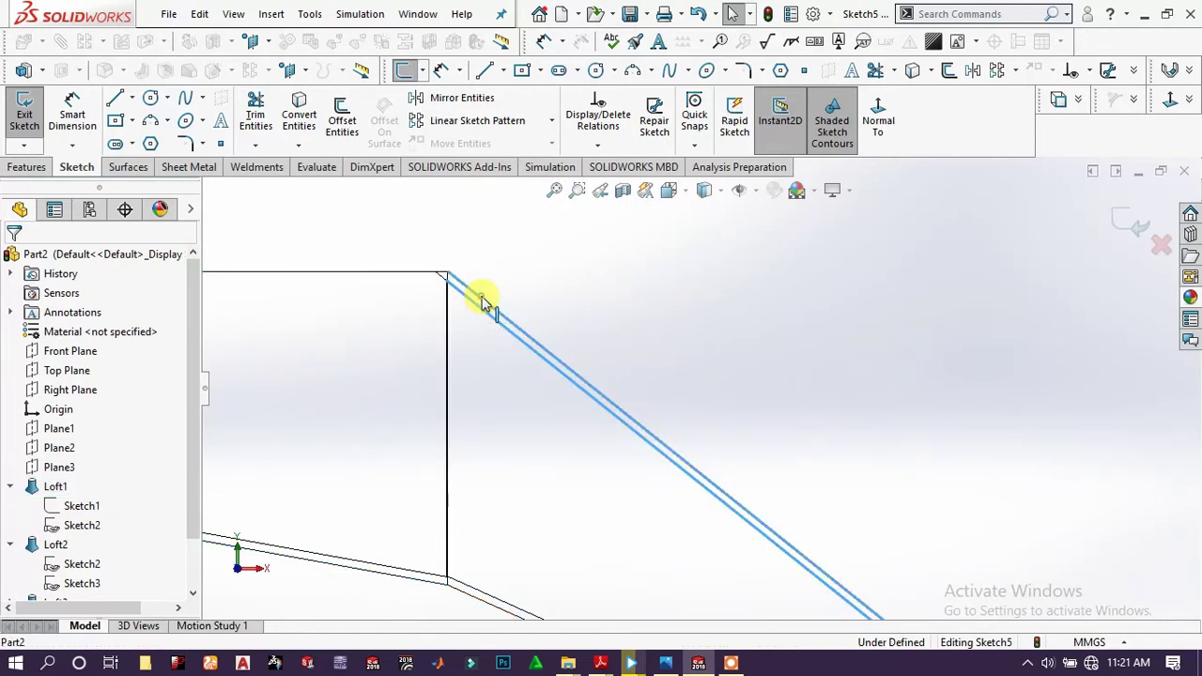
{"action": "scroll", "coordinate": [457, 290], "scroll_direction": "down", "scroll_amount": 5}
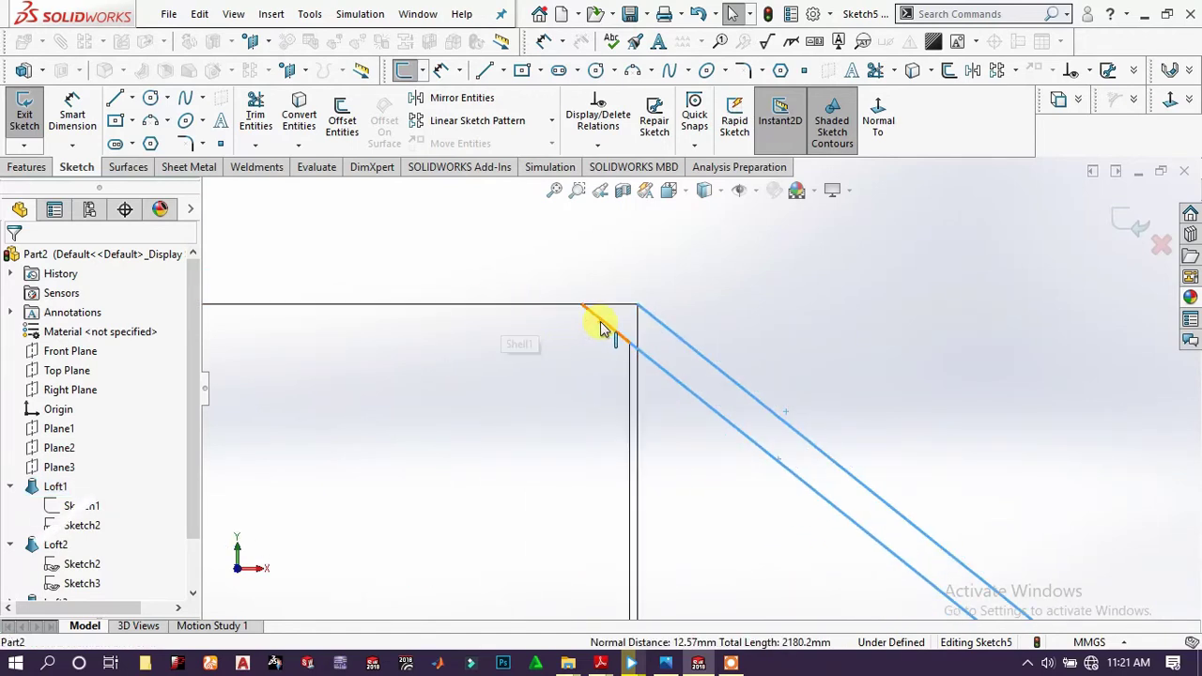
{"action": "scroll", "coordinate": [867, 424], "scroll_direction": "up", "scroll_amount": 6}
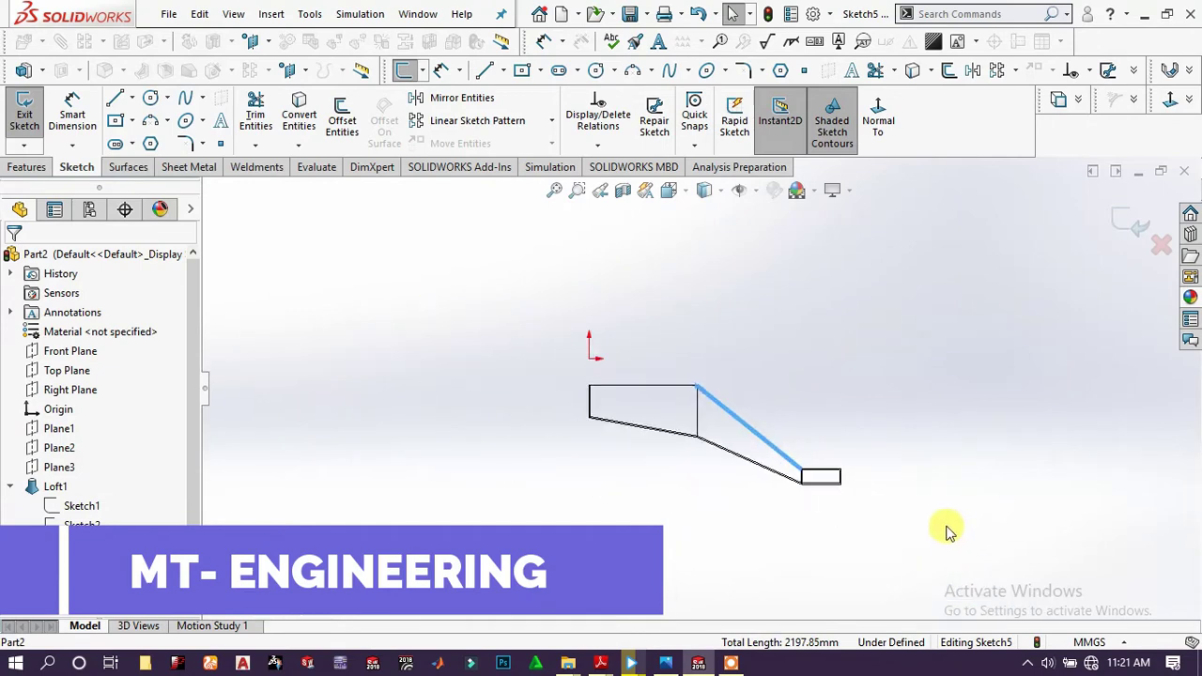
{"action": "scroll", "coordinate": [845, 474], "scroll_direction": "down", "scroll_amount": 8}
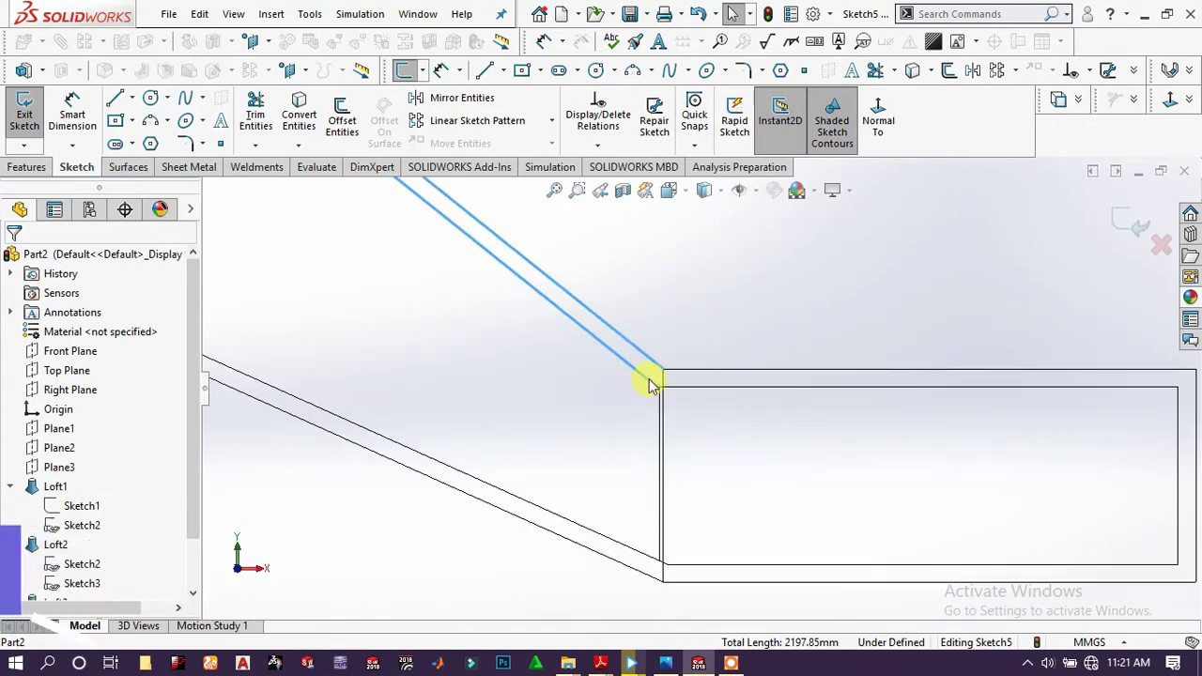
{"action": "left_click", "coordinate": [711, 391]}
{"action": "left_click", "coordinate": [718, 358]}
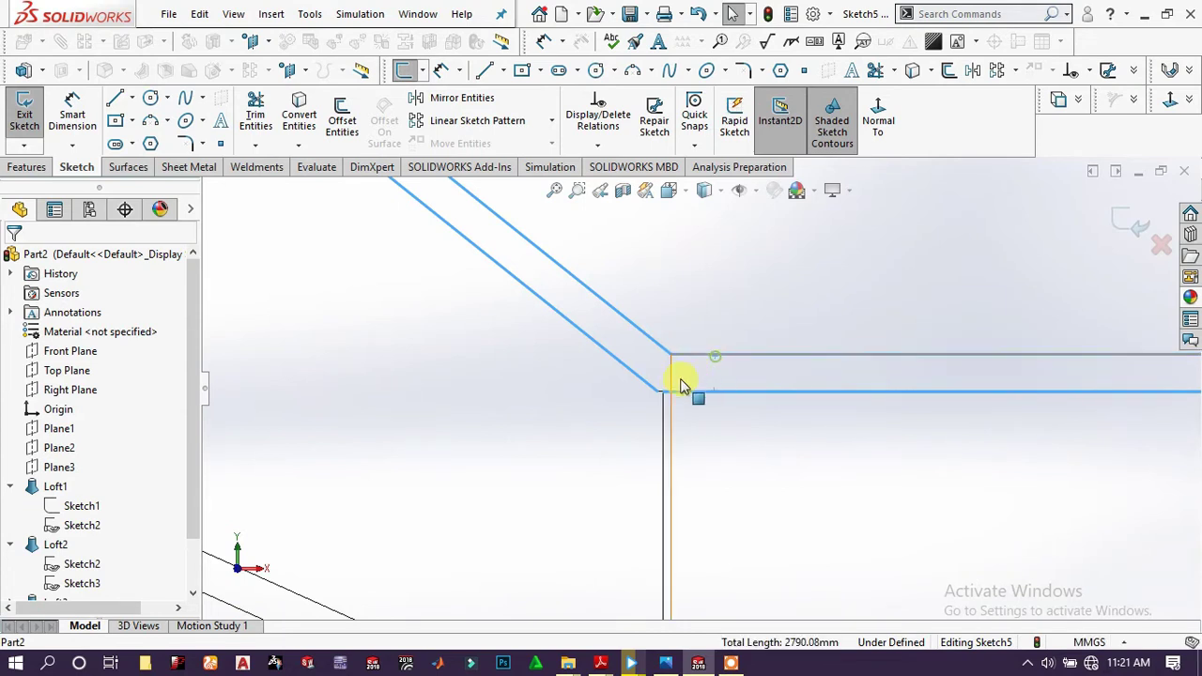
{"action": "scroll", "coordinate": [684, 395], "scroll_direction": "down", "scroll_amount": 5}
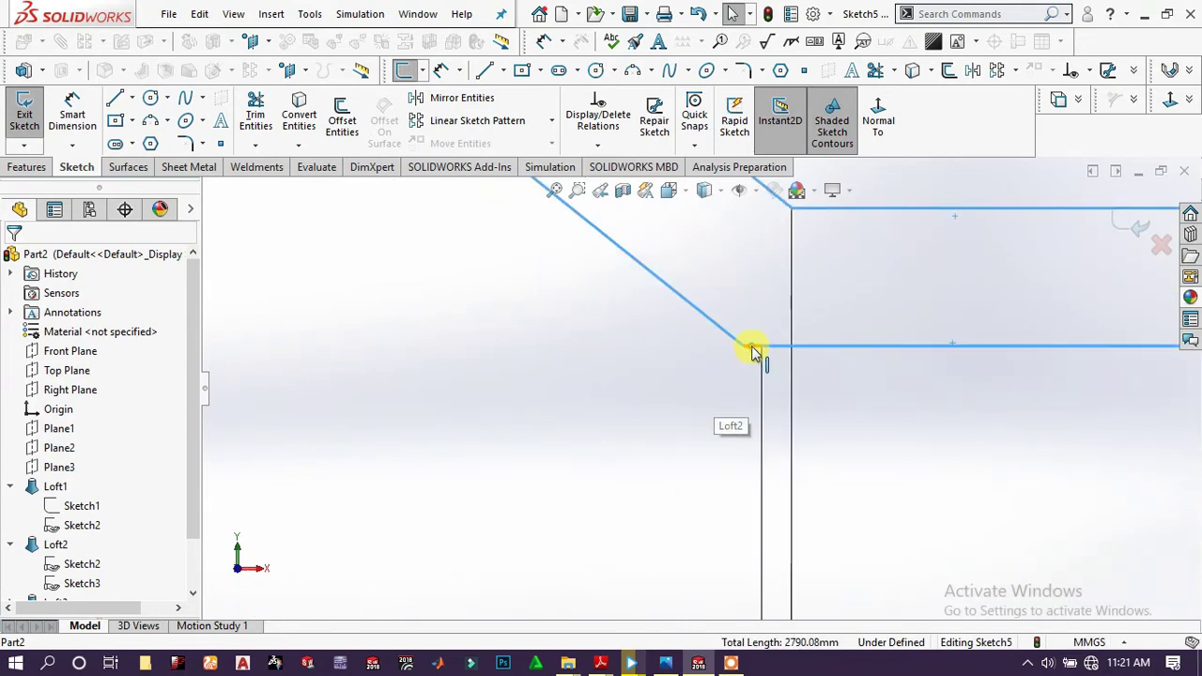
{"action": "scroll", "coordinate": [866, 356], "scroll_direction": "up", "scroll_amount": 6}
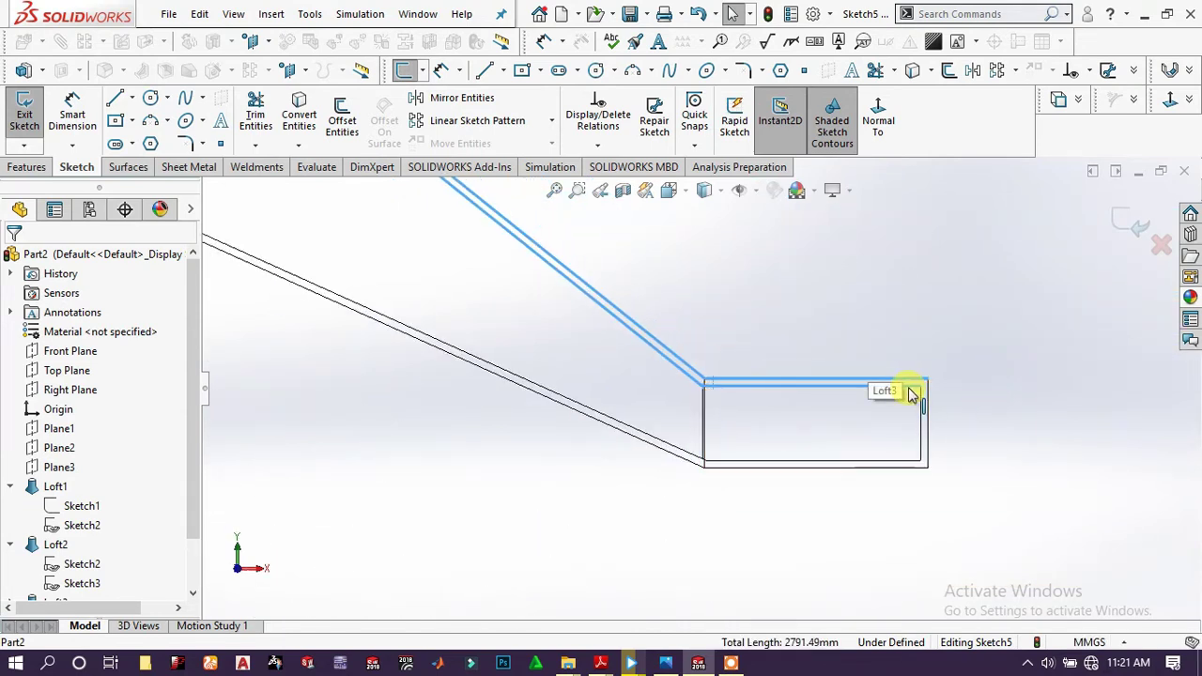
{"action": "scroll", "coordinate": [916, 394], "scroll_direction": "down", "scroll_amount": 3}
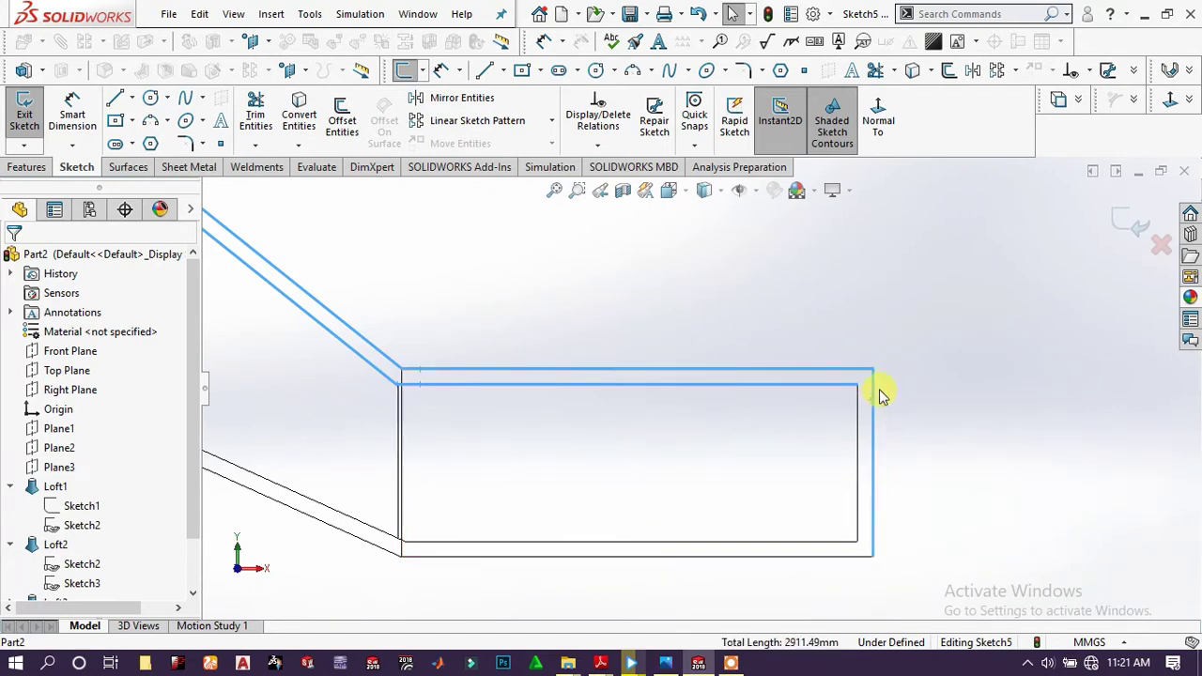
{"action": "left_click", "coordinate": [296, 105]}
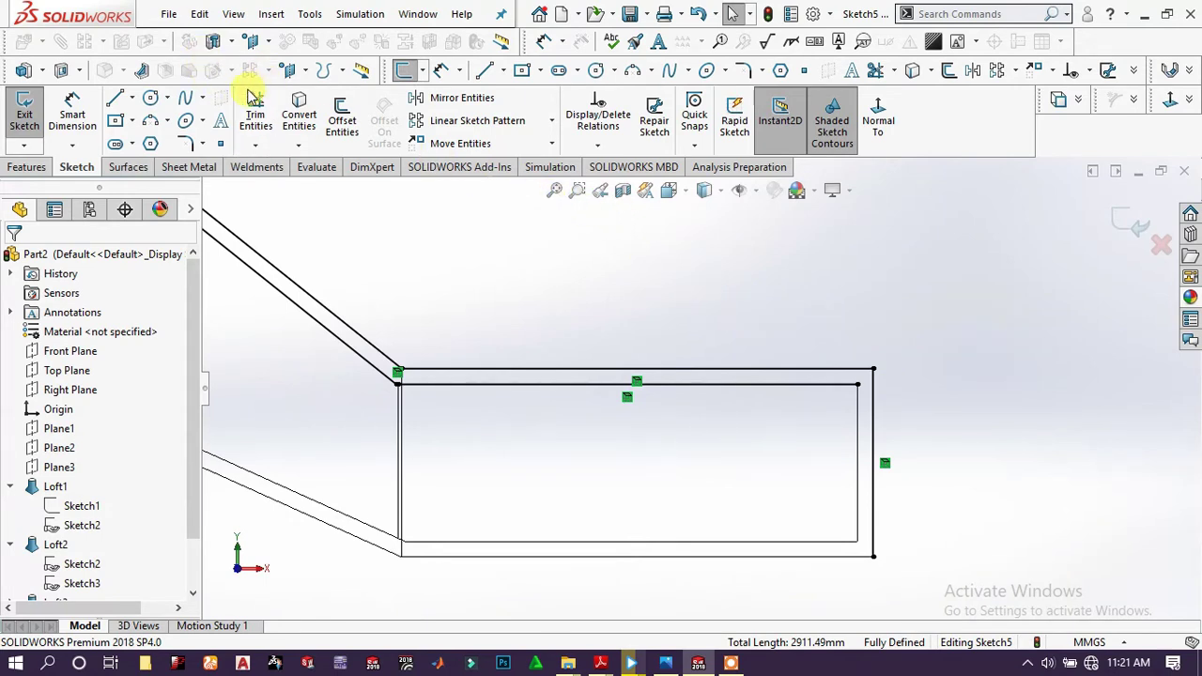
Draw a three-point arc of about 119 mm radius from the end section's lower outer corner to the upper wall's inner line.
{"action": "left_click", "coordinate": [225, 145]}
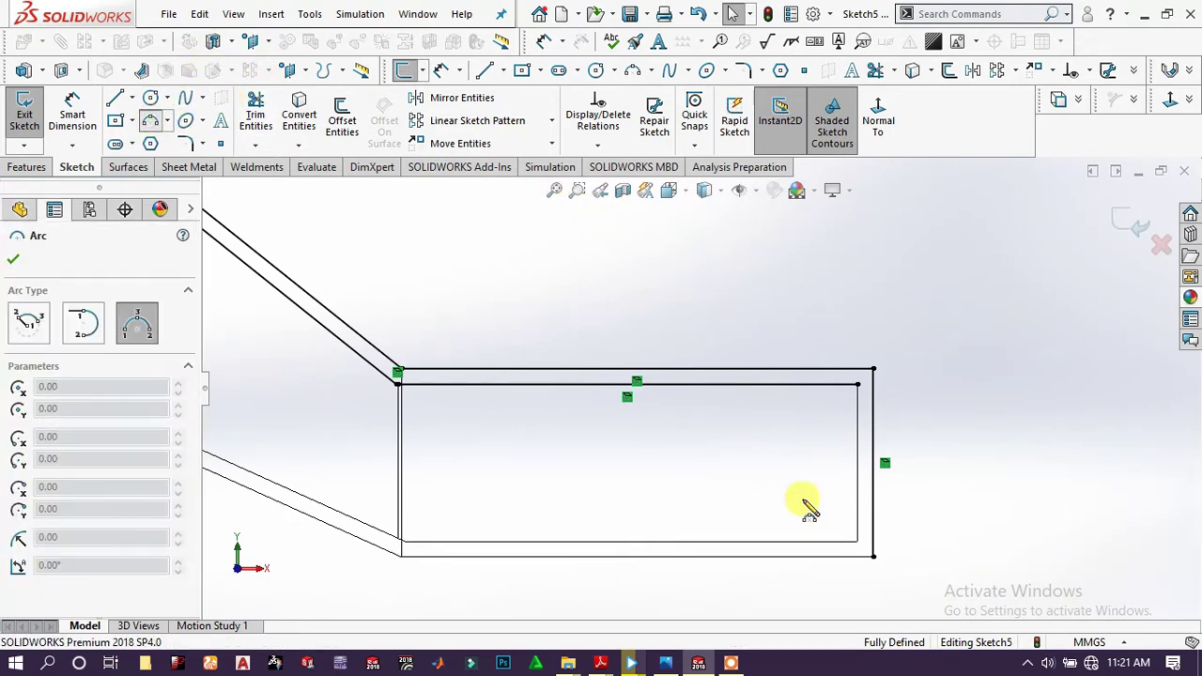
{"action": "left_click", "coordinate": [874, 556]}
{"action": "left_click", "coordinate": [725, 386]}
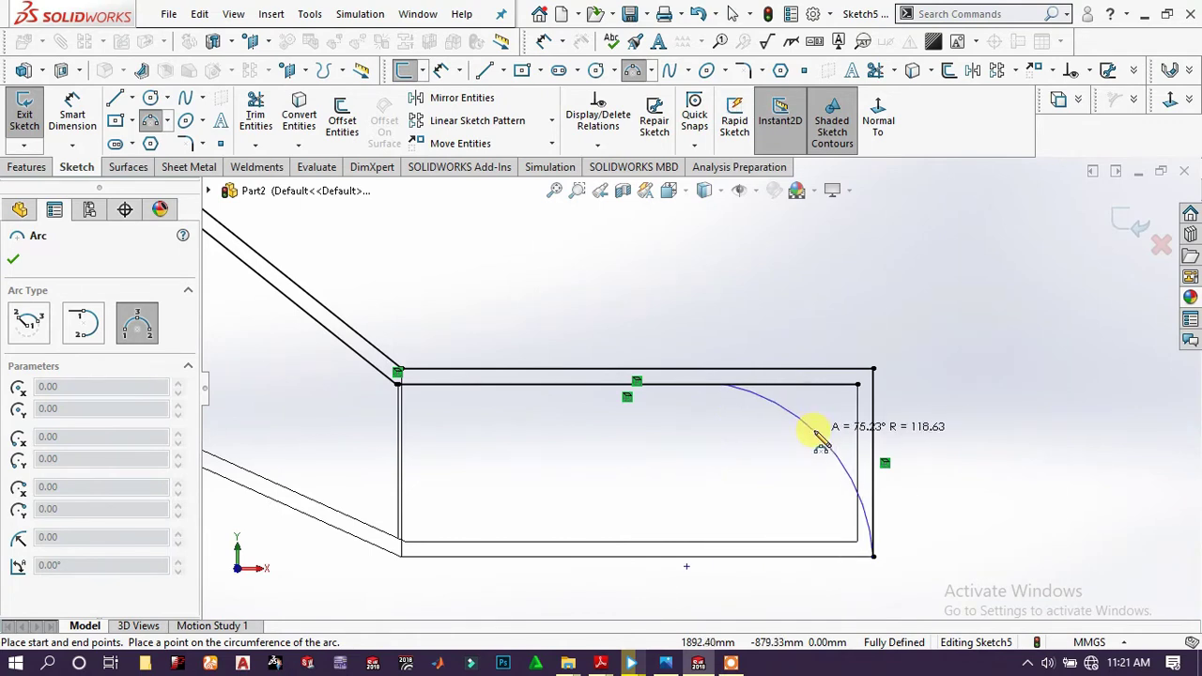
{"action": "left_click", "coordinate": [816, 435]}
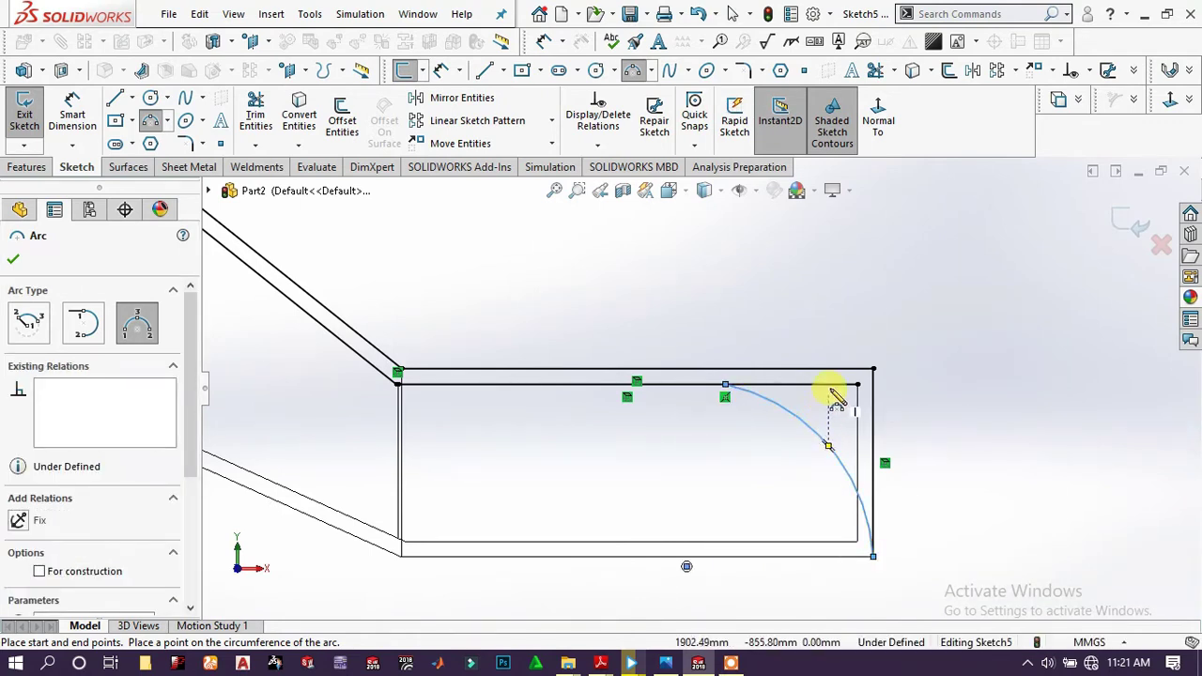
Dimension the arc's radius and set it to 130 mm.
{"action": "left_click", "coordinate": [68, 112]}
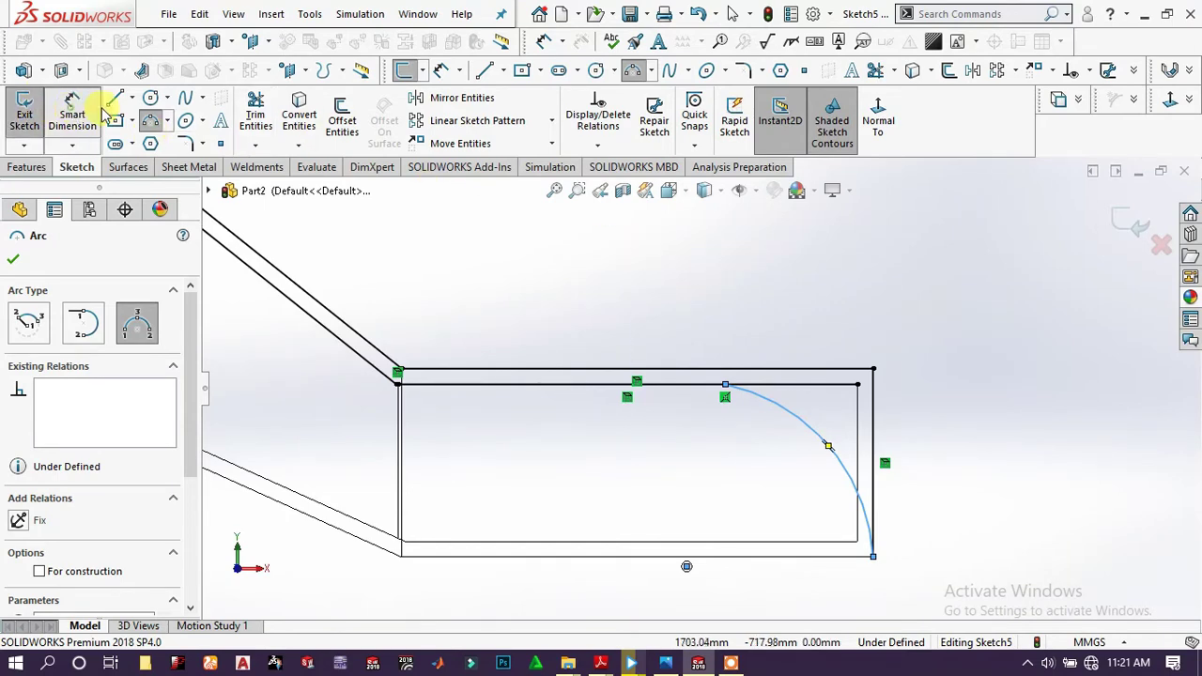
{"action": "left_click", "coordinate": [836, 411]}
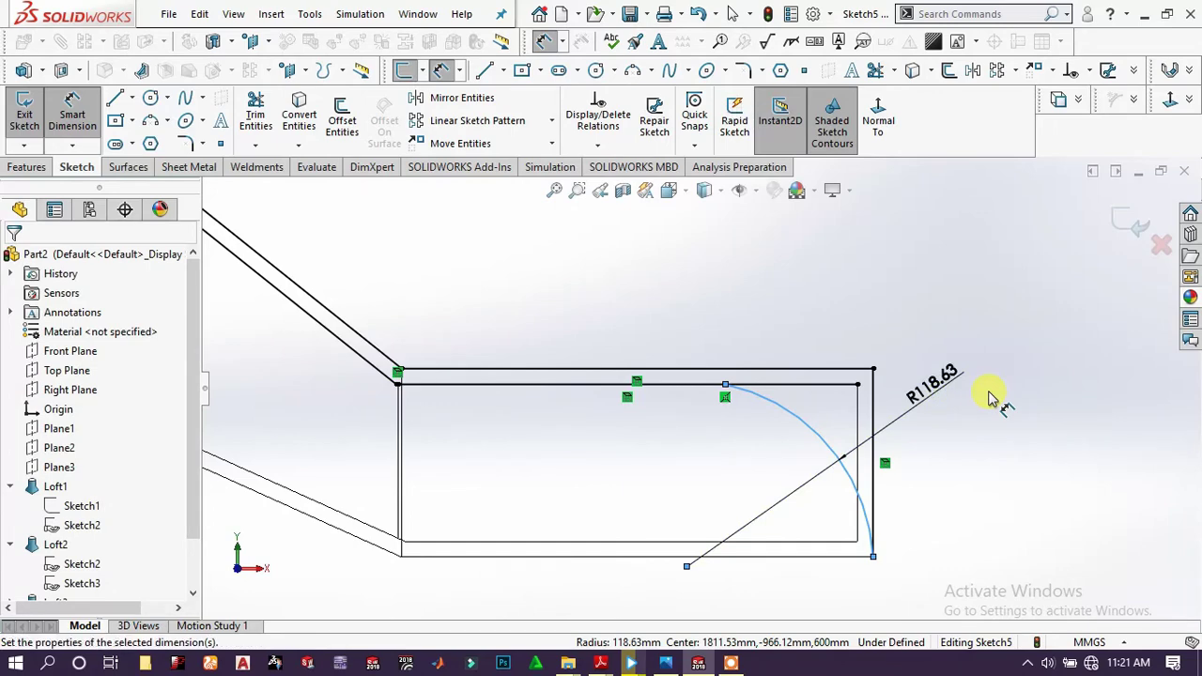
{"action": "left_click", "coordinate": [992, 397]}
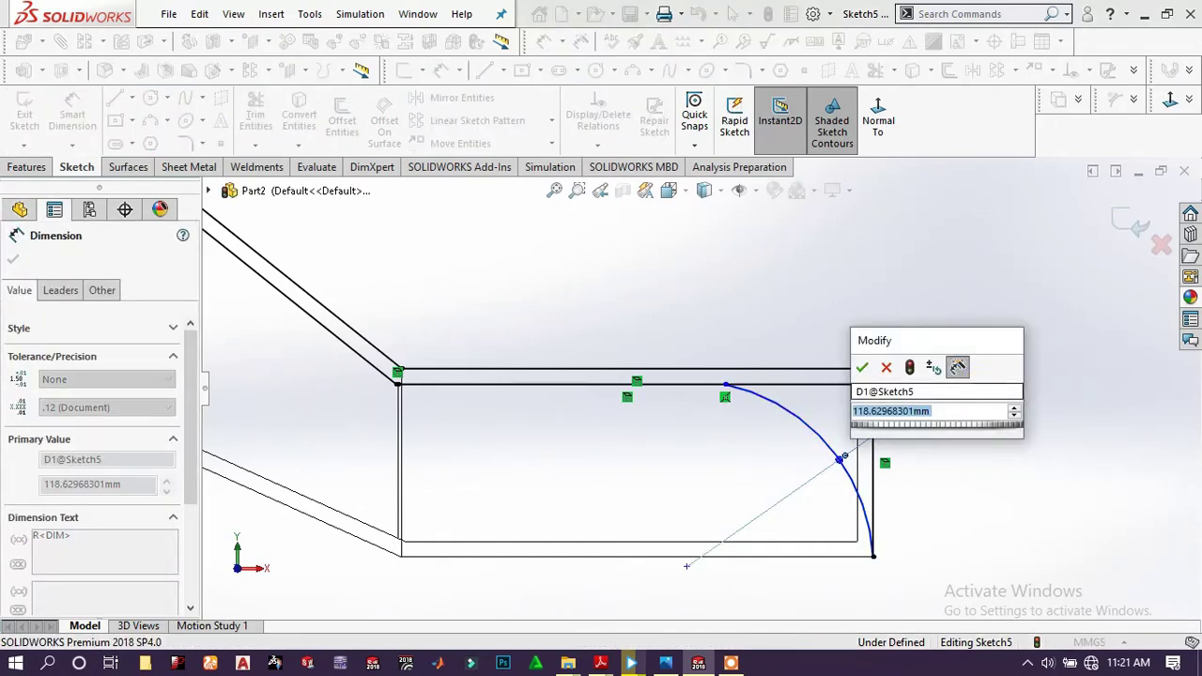
{"action": "type", "text": "130"}
{"action": "key", "text": "Return"}
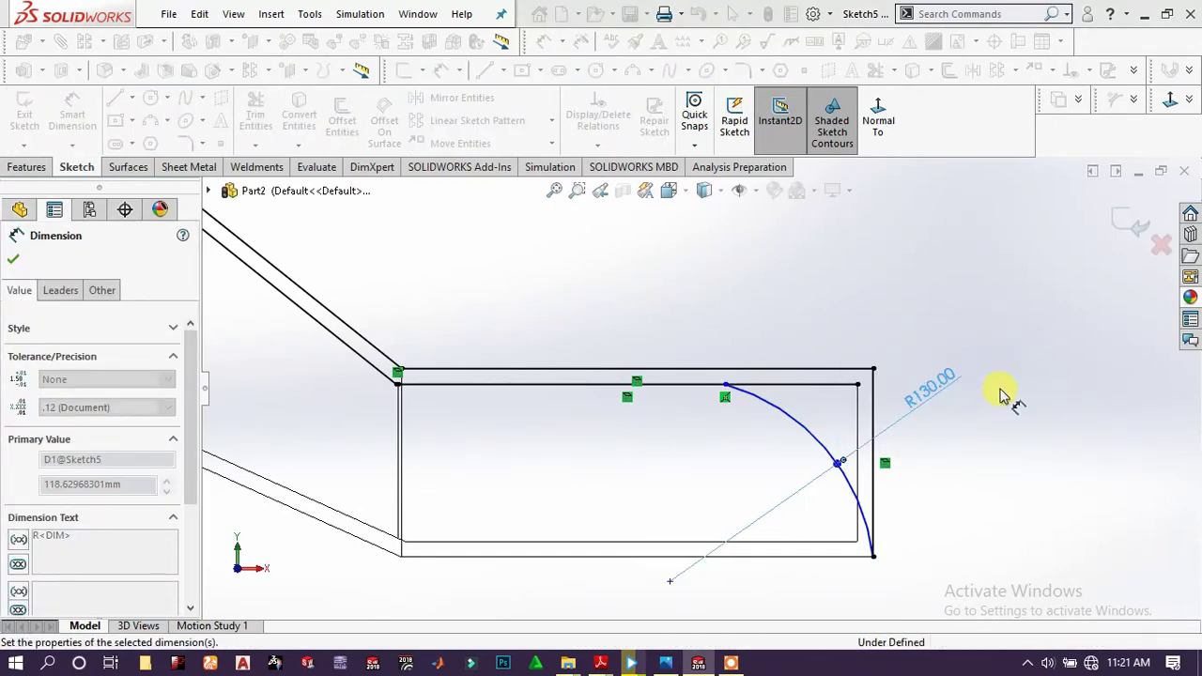
{"action": "left_click", "coordinate": [1001, 374]}
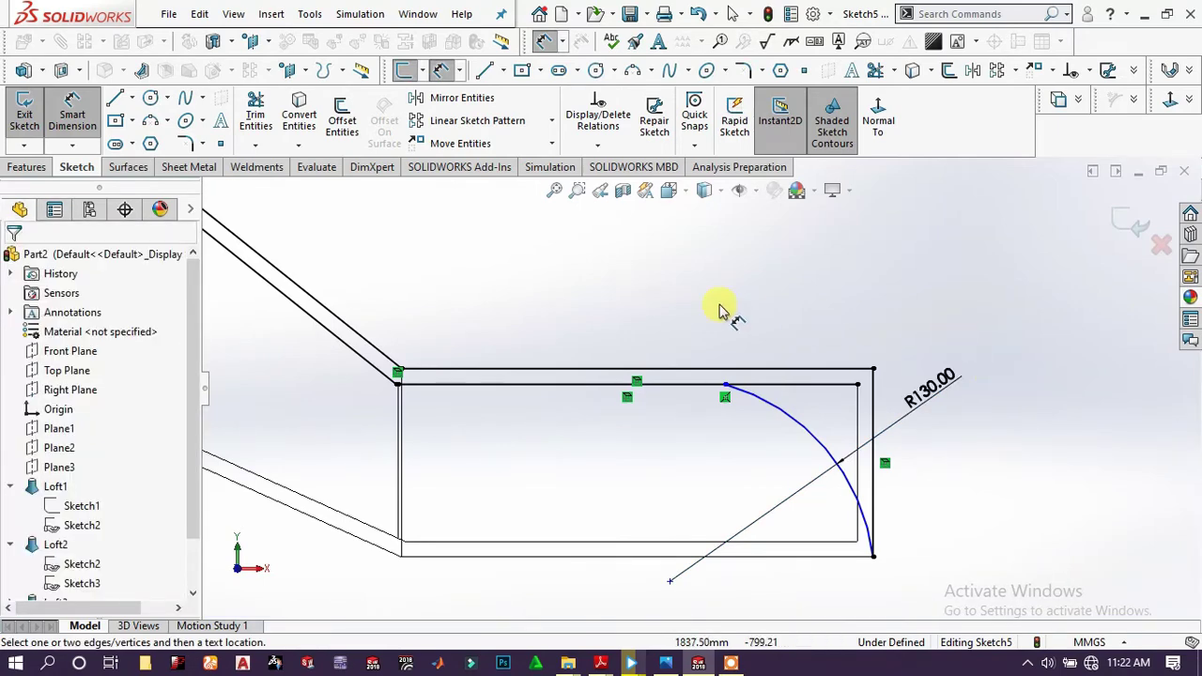
Trim away the part of the upper wall's inner line that extends beyond the arc toward the outer end.
{"action": "left_click", "coordinate": [253, 111]}
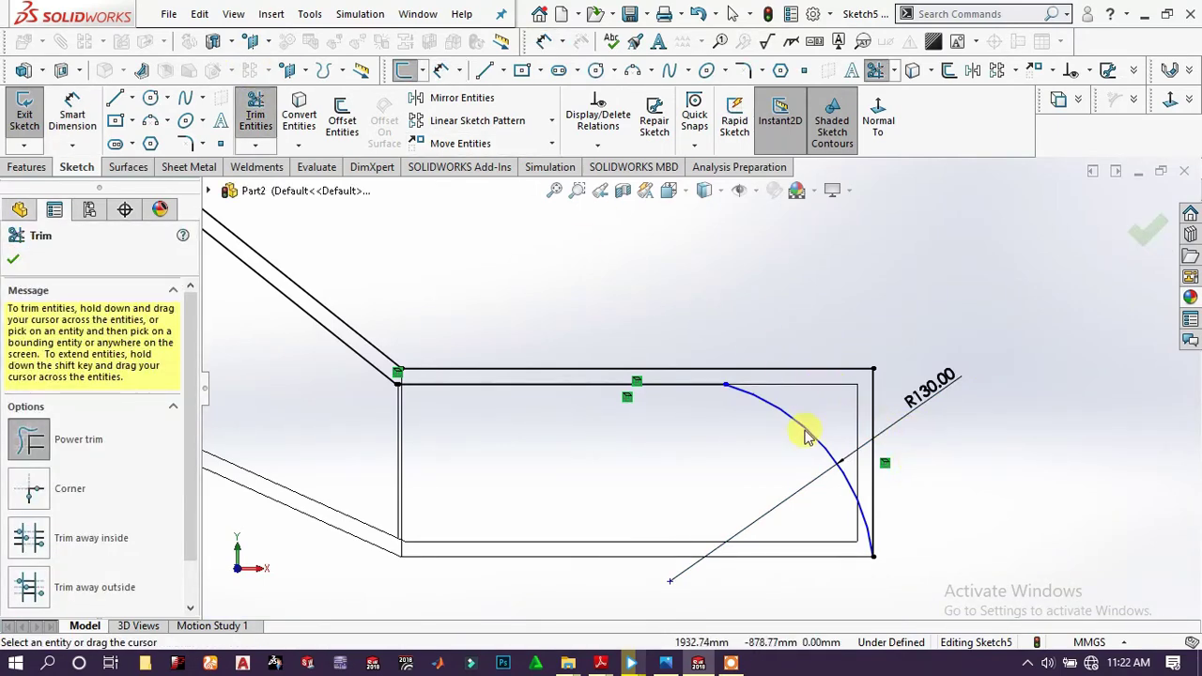
{"action": "scroll", "coordinate": [571, 397], "scroll_direction": "up", "scroll_amount": 6}
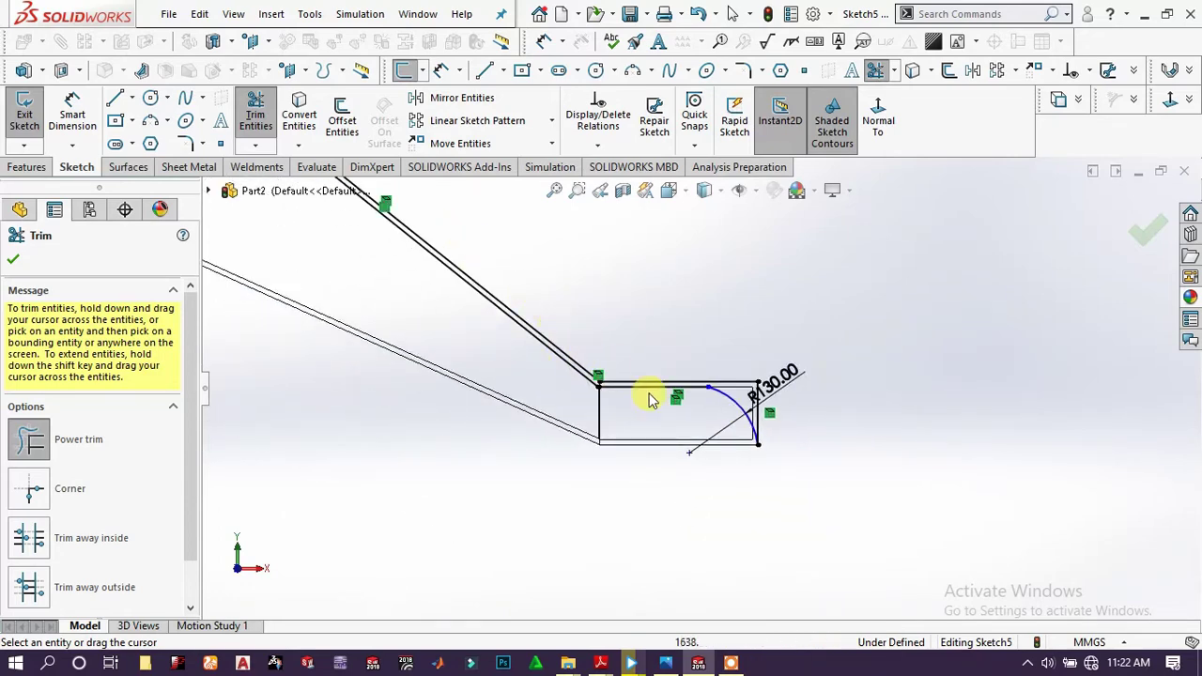
{"action": "scroll", "coordinate": [648, 399], "scroll_direction": "down", "scroll_amount": 6}
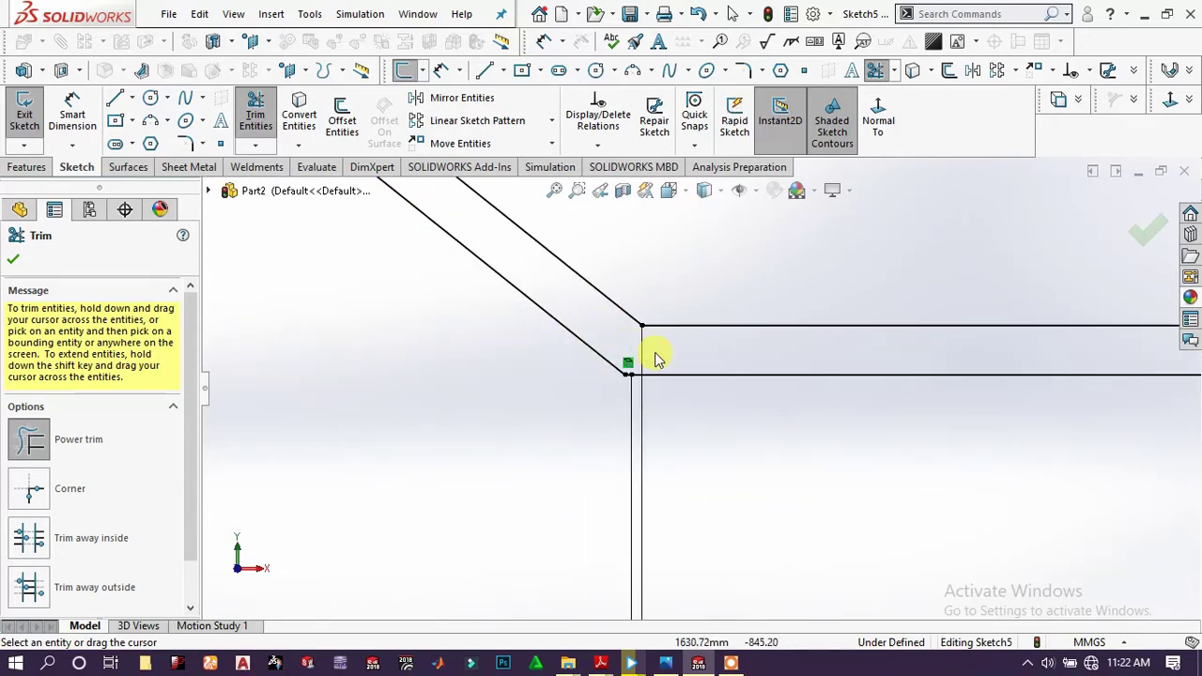
{"action": "scroll", "coordinate": [658, 368], "scroll_direction": "up", "scroll_amount": 6}
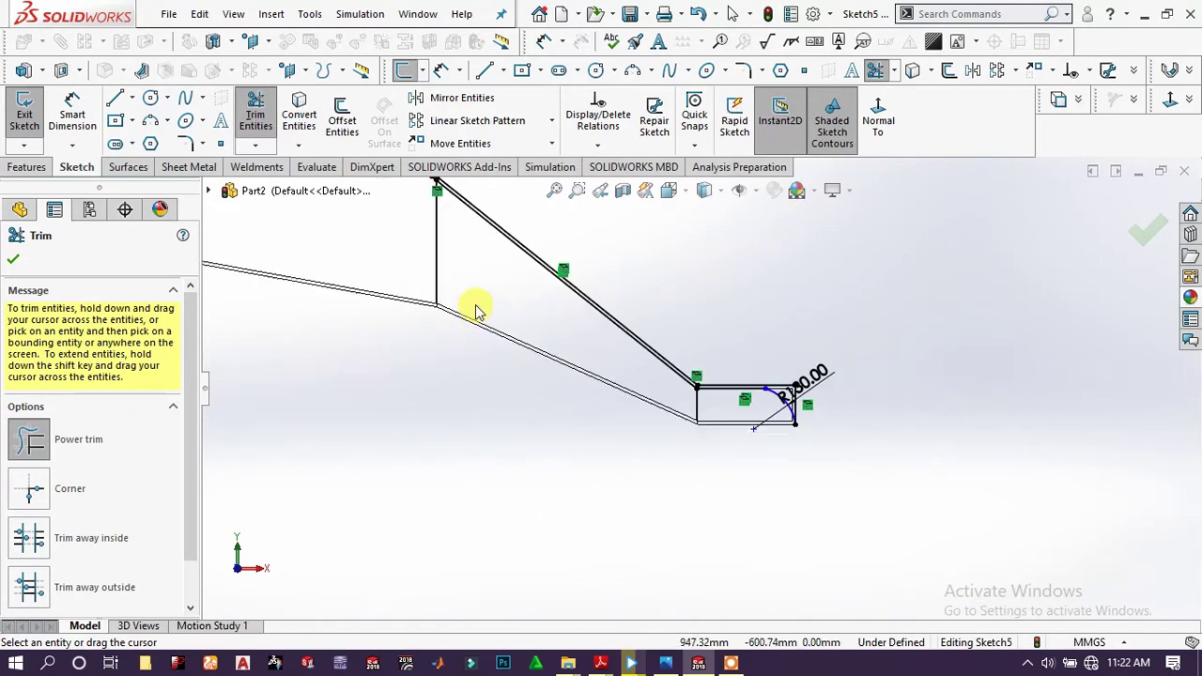
Close the profile at the sloping wall's upper end with a horizontal line about 16 mm long joining its inner and outer lines.
{"action": "scroll", "coordinate": [472, 270], "scroll_direction": "up", "scroll_amount": 1}
{"action": "scroll", "coordinate": [591, 324], "scroll_direction": "down", "scroll_amount": 3}
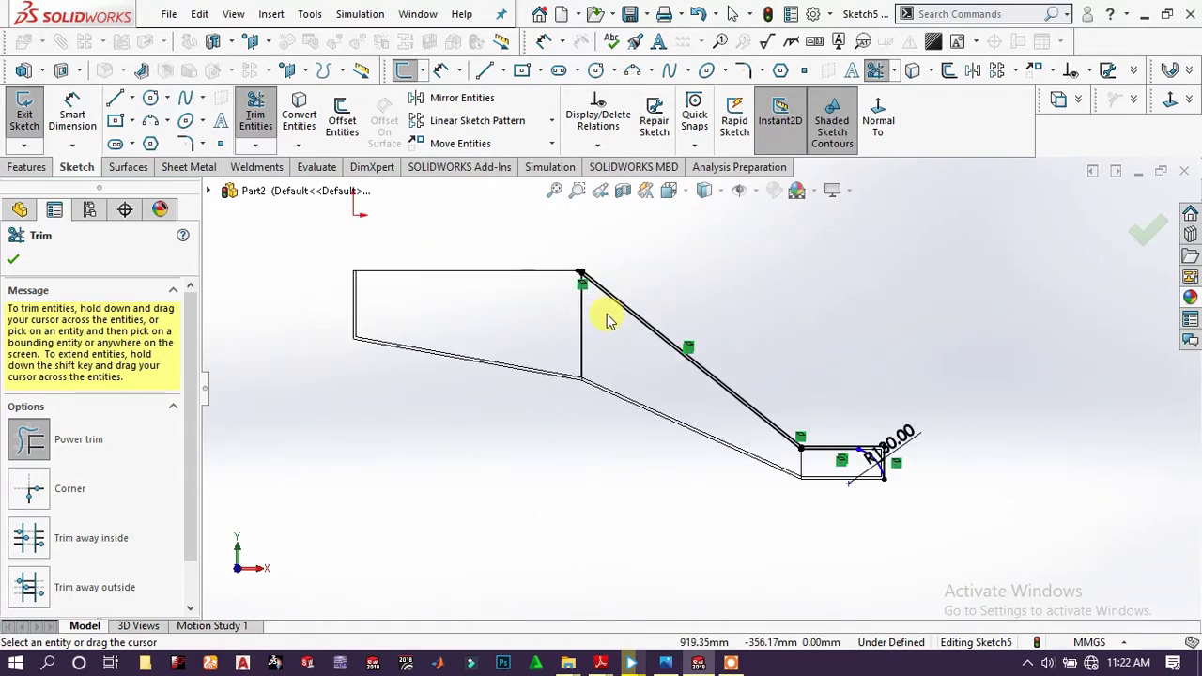
{"action": "scroll", "coordinate": [586, 314], "scroll_direction": "down", "scroll_amount": 6}
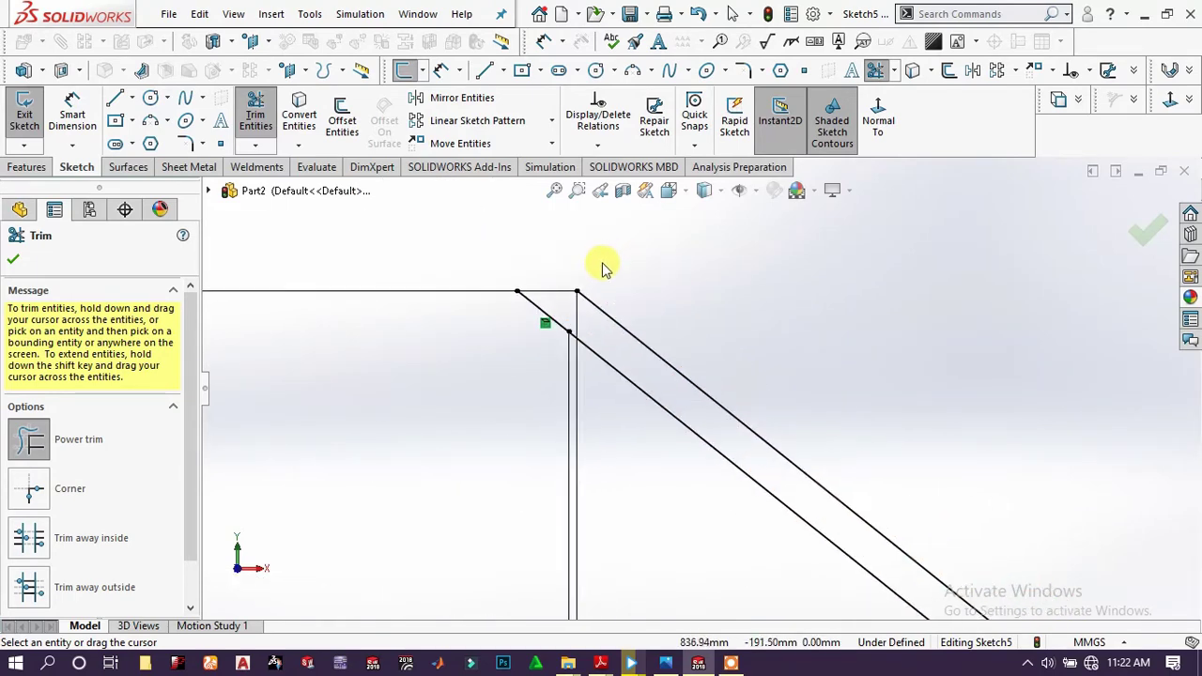
{"action": "scroll", "coordinate": [591, 362], "scroll_direction": "down", "scroll_amount": 1}
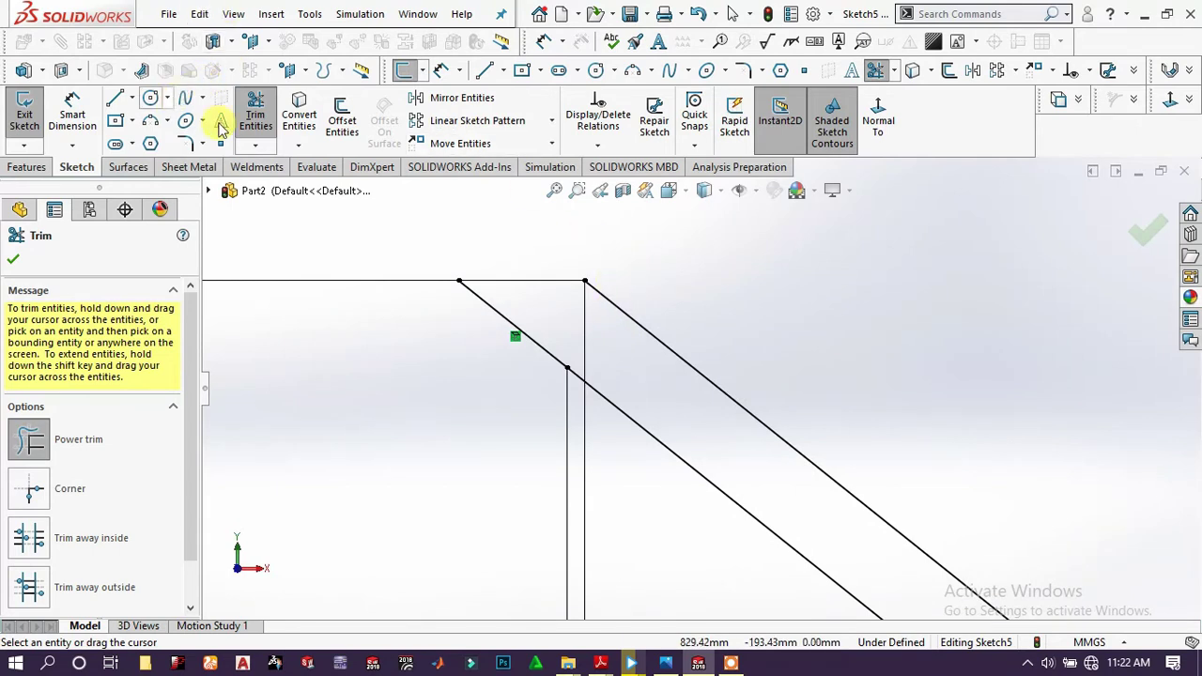
{"action": "left_click", "coordinate": [115, 98]}
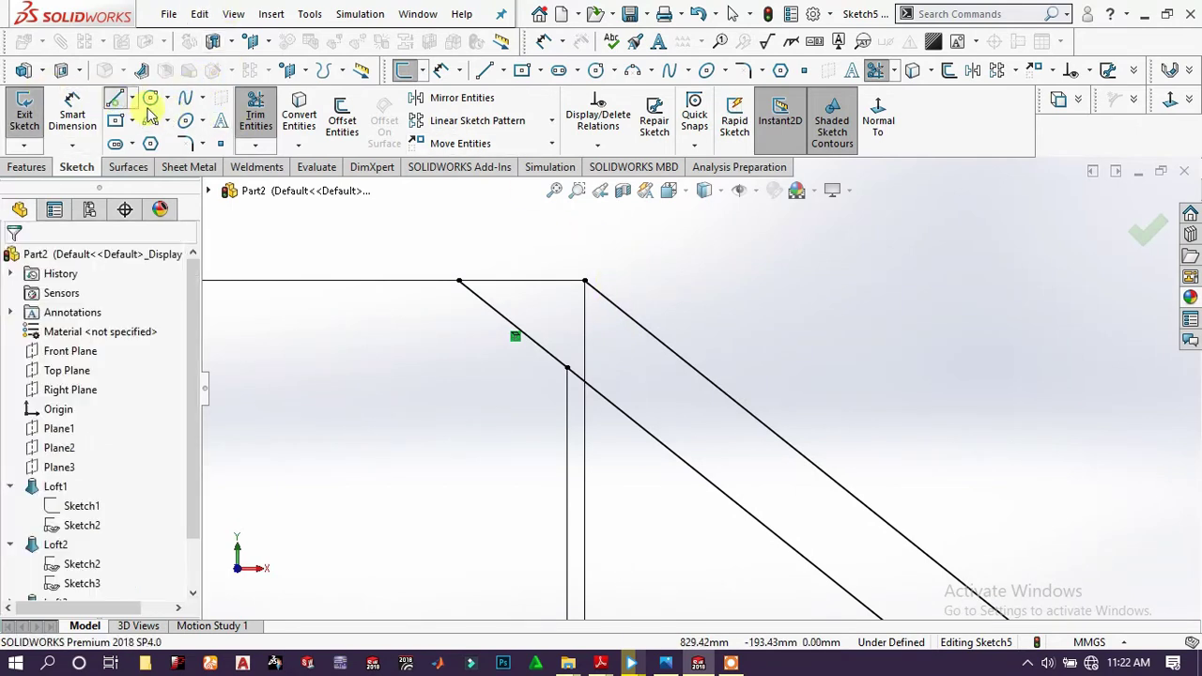
{"action": "left_click", "coordinate": [459, 280]}
{"action": "left_click", "coordinate": [584, 280]}
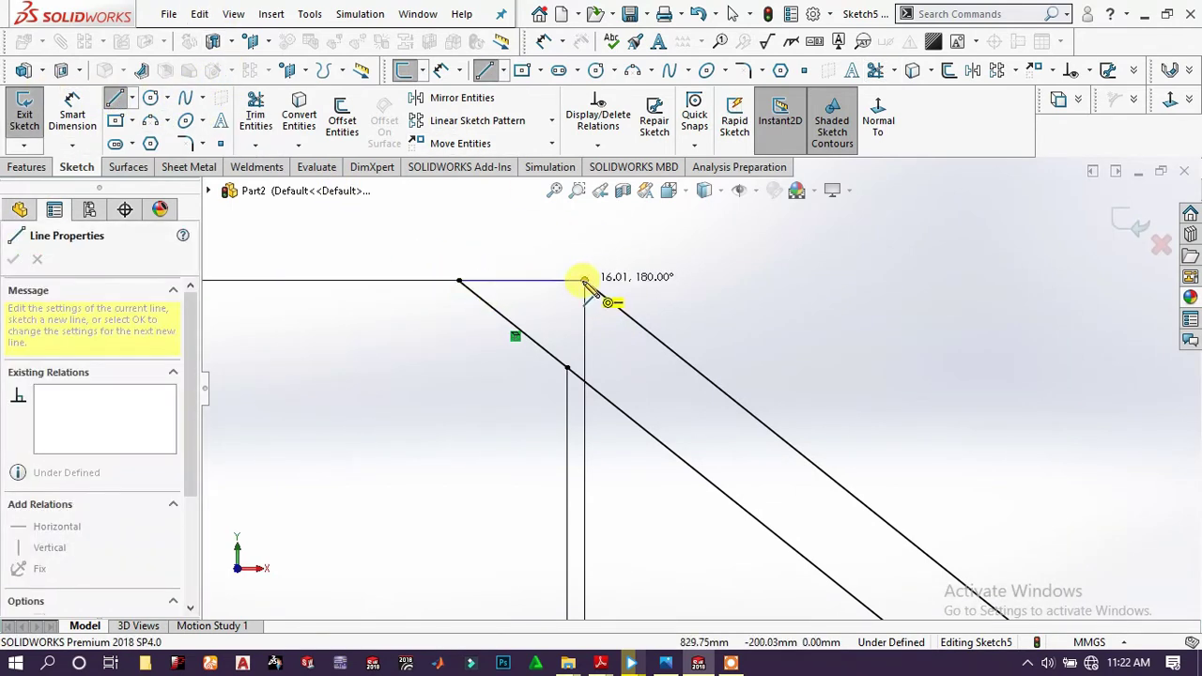
{"action": "right_click", "coordinate": [686, 256]}
{"action": "left_click", "coordinate": [725, 261]}
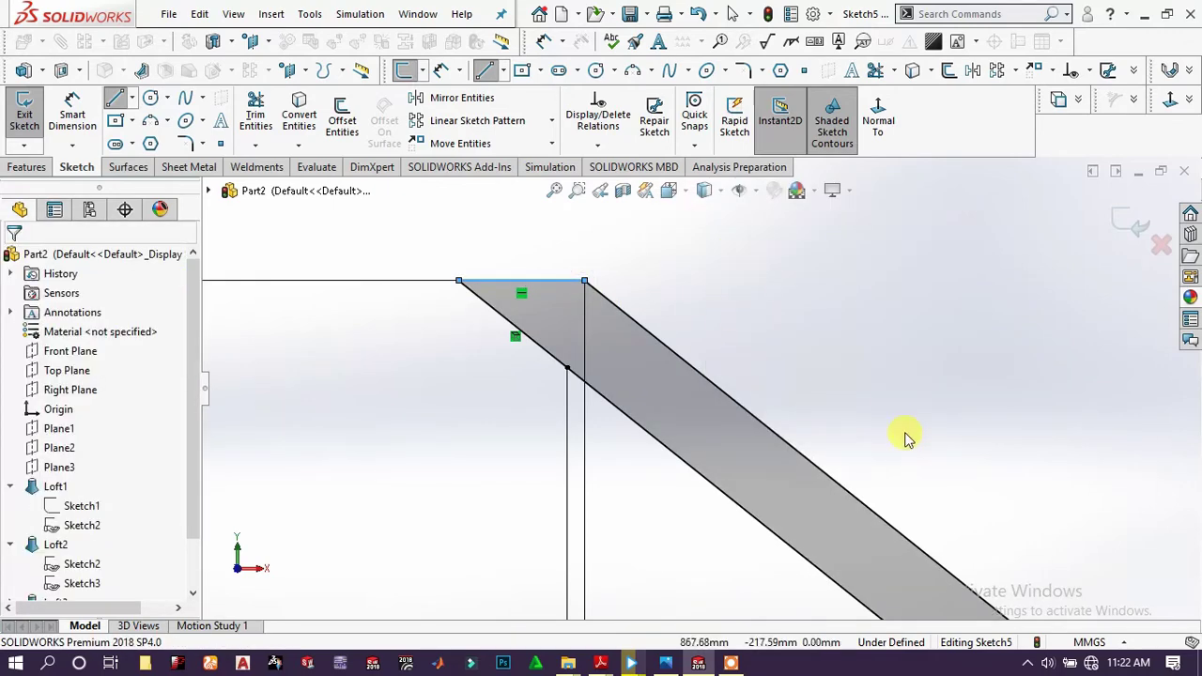
{"action": "mouse_move", "coordinate": [906, 438]}
{"action": "left_mouse_down"}
{"action": "mouse_move", "coordinate": [912, 515]}
{"action": "mouse_move", "coordinate": [933, 555]}
{"action": "mouse_move", "coordinate": [972, 573]}
{"action": "left_mouse_up"}
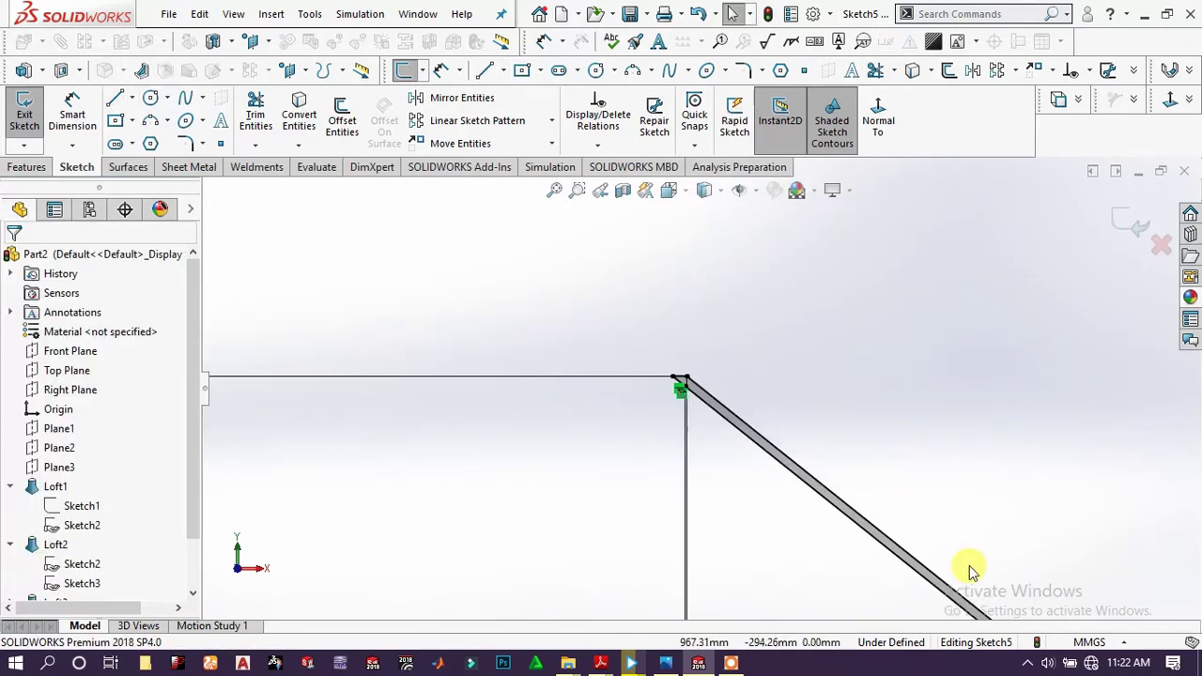
Make the end section's arc tangent to the upper wall's inner line.
{"action": "scroll", "coordinate": [972, 573], "scroll_direction": "up", "scroll_amount": 5}
{"action": "scroll", "coordinate": [832, 490], "scroll_direction": "down", "scroll_amount": 5}
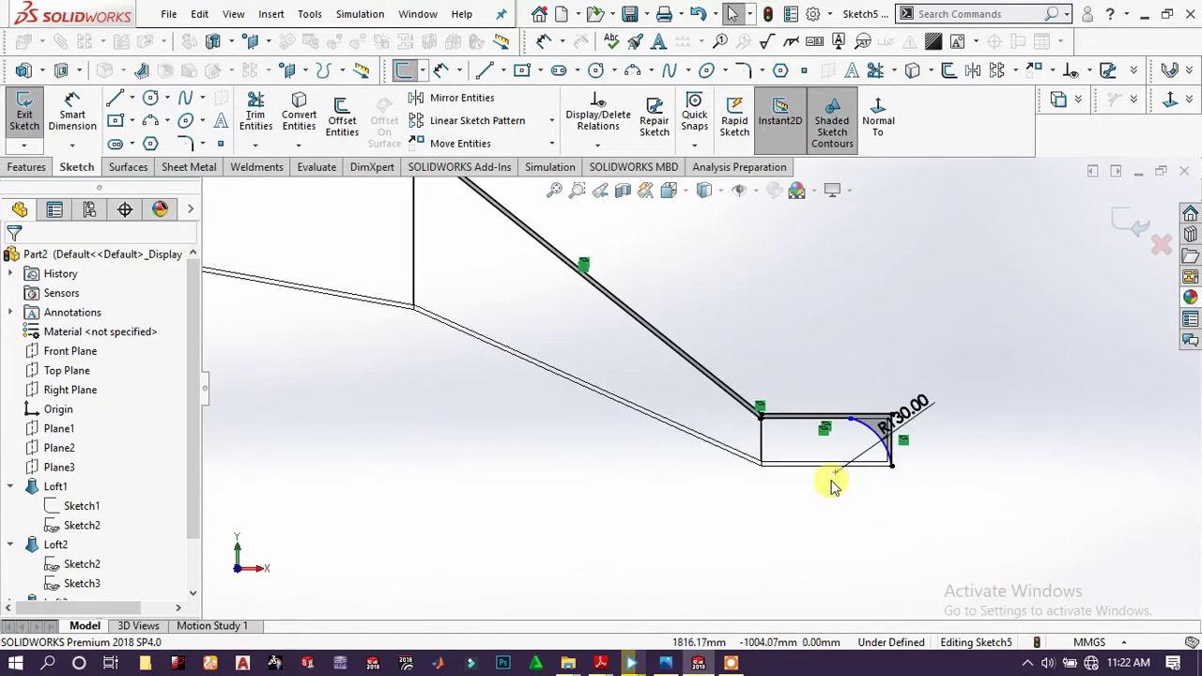
{"action": "scroll", "coordinate": [832, 487], "scroll_direction": "down", "scroll_amount": 6}
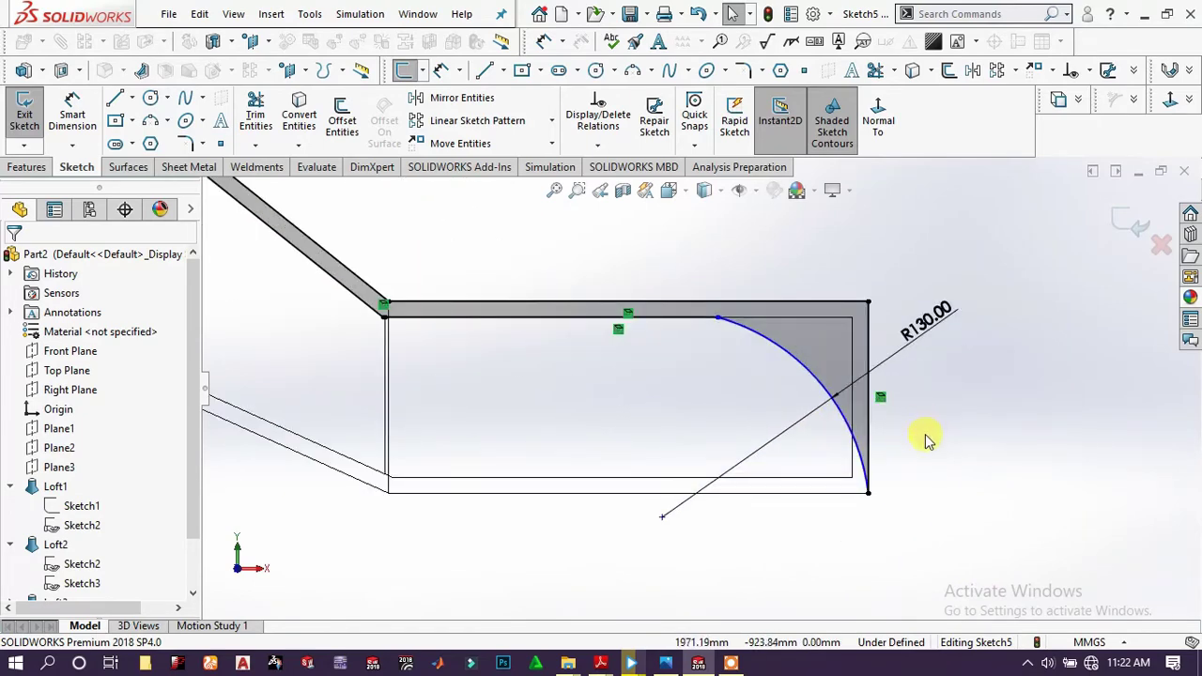
{"action": "scroll", "coordinate": [927, 441], "scroll_direction": "down", "scroll_amount": 2}
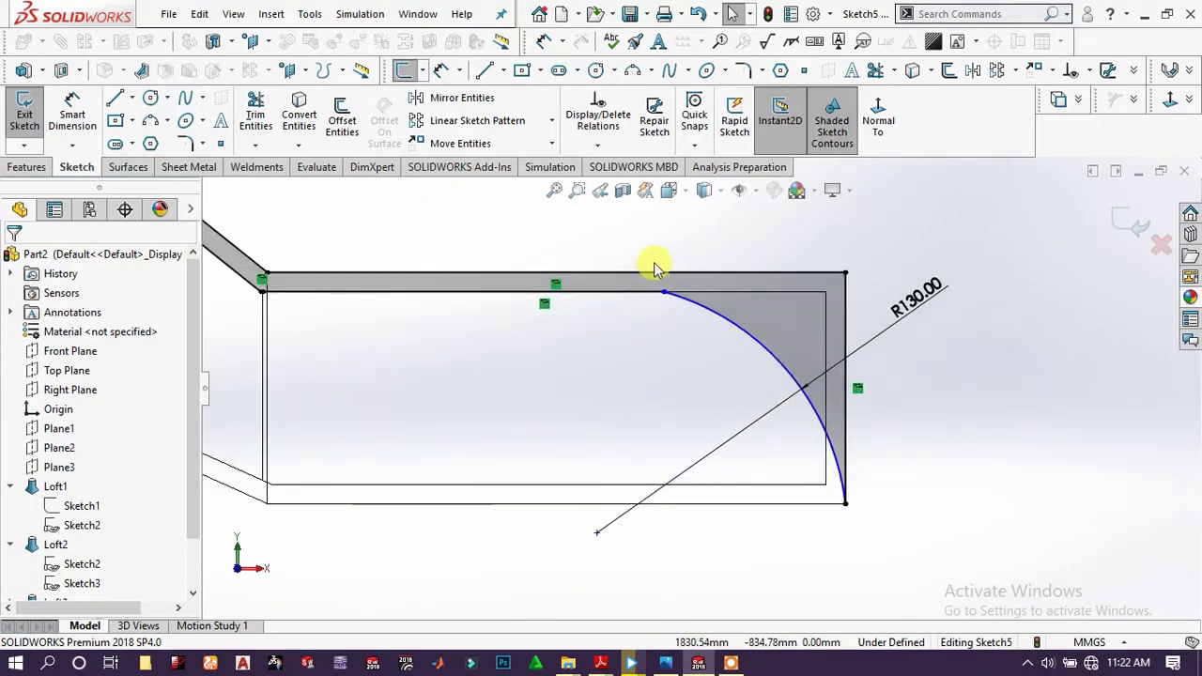
{"action": "left_click", "coordinate": [681, 303]}
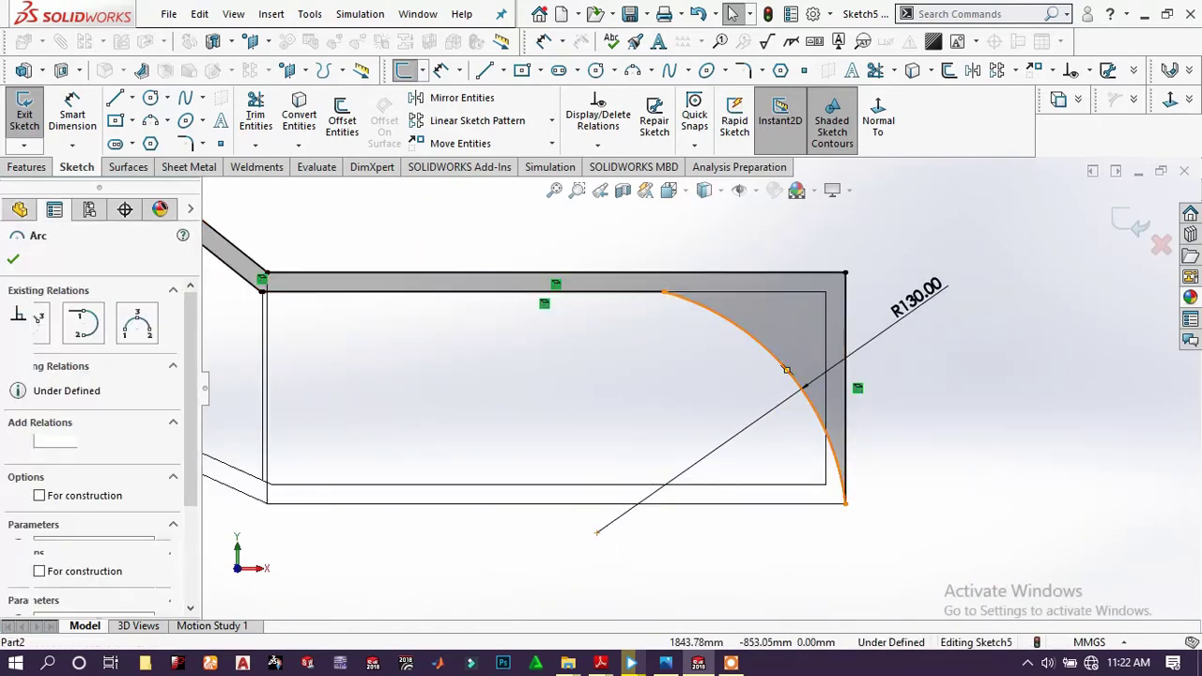
{"action": "left_click", "coordinate": [636, 299], "text": "ctrl"}
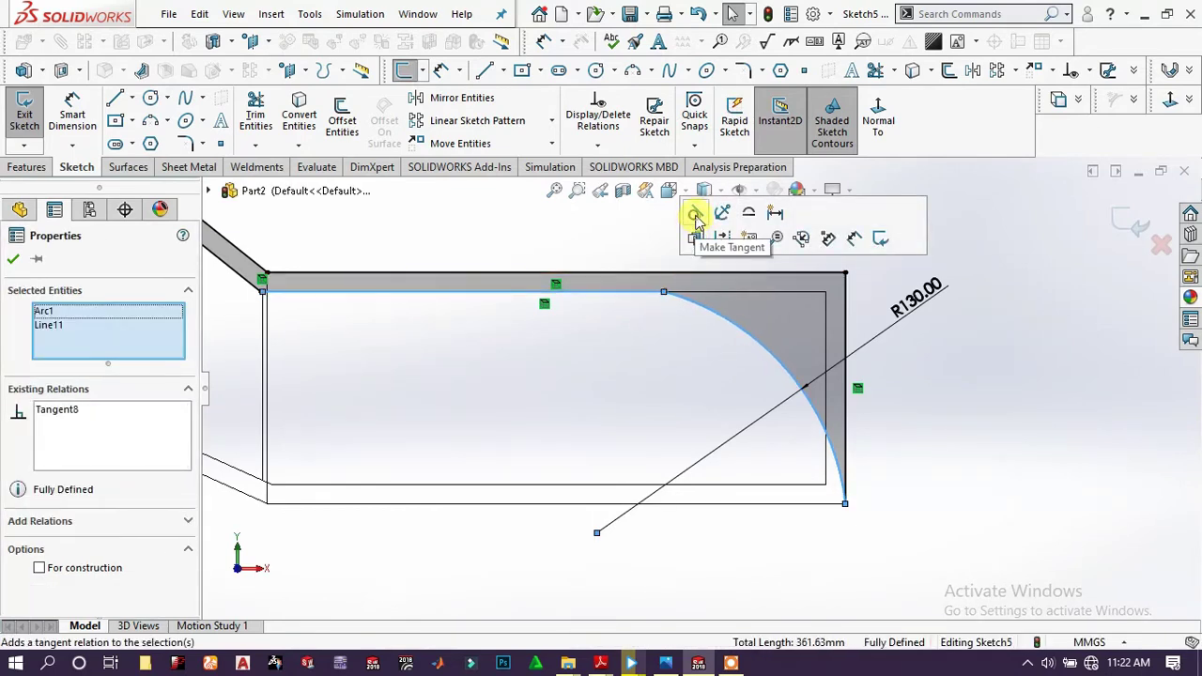
{"action": "left_click", "coordinate": [695, 218]}
{"action": "left_click", "coordinate": [596, 244]}
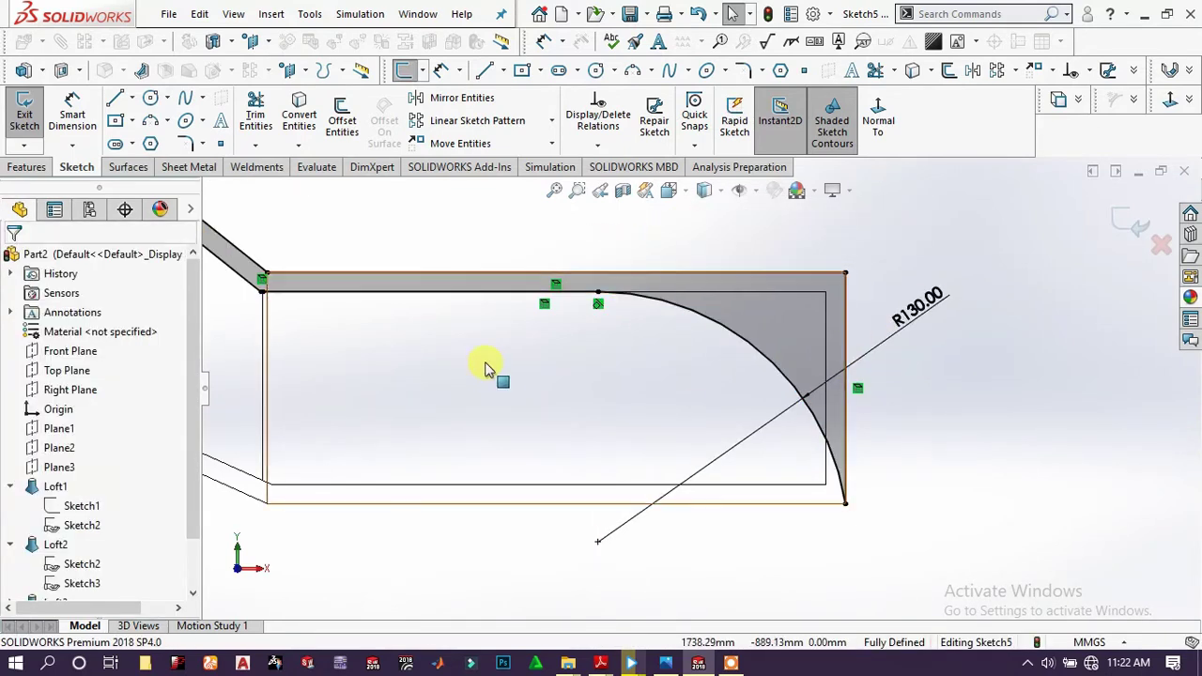
Set the tangent arc's radius to 150 mm.
{"action": "scroll", "coordinate": [486, 368], "scroll_direction": "up", "scroll_amount": 4}
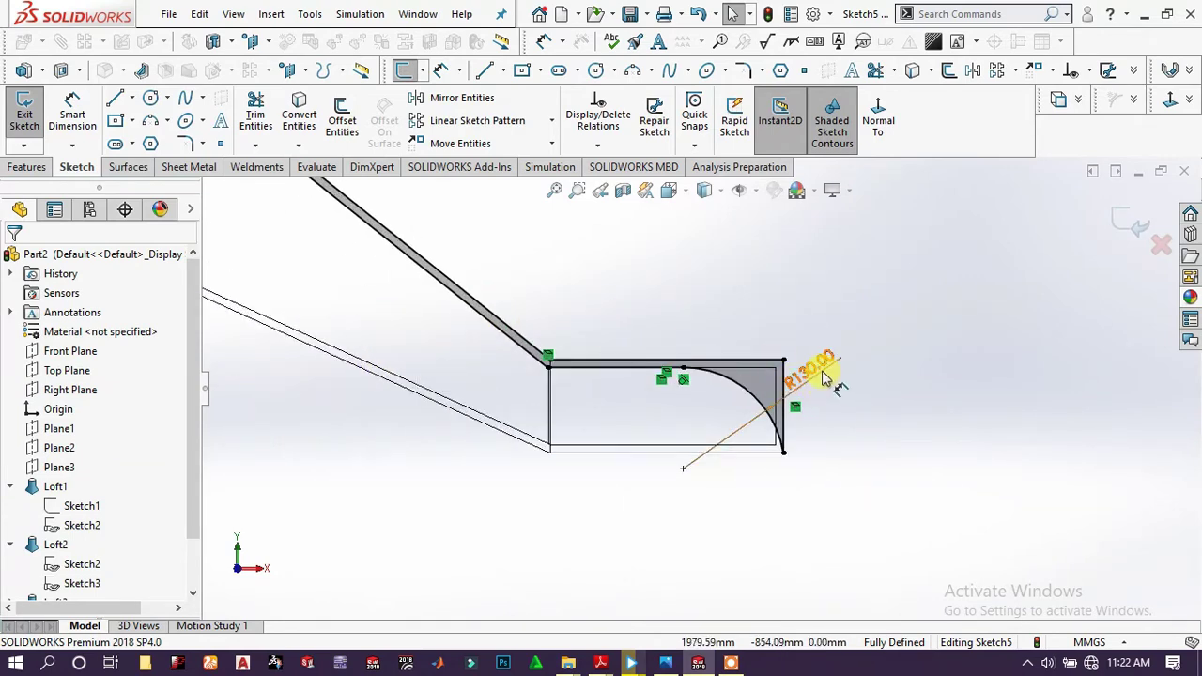
{"action": "left_click", "coordinate": [822, 371]}
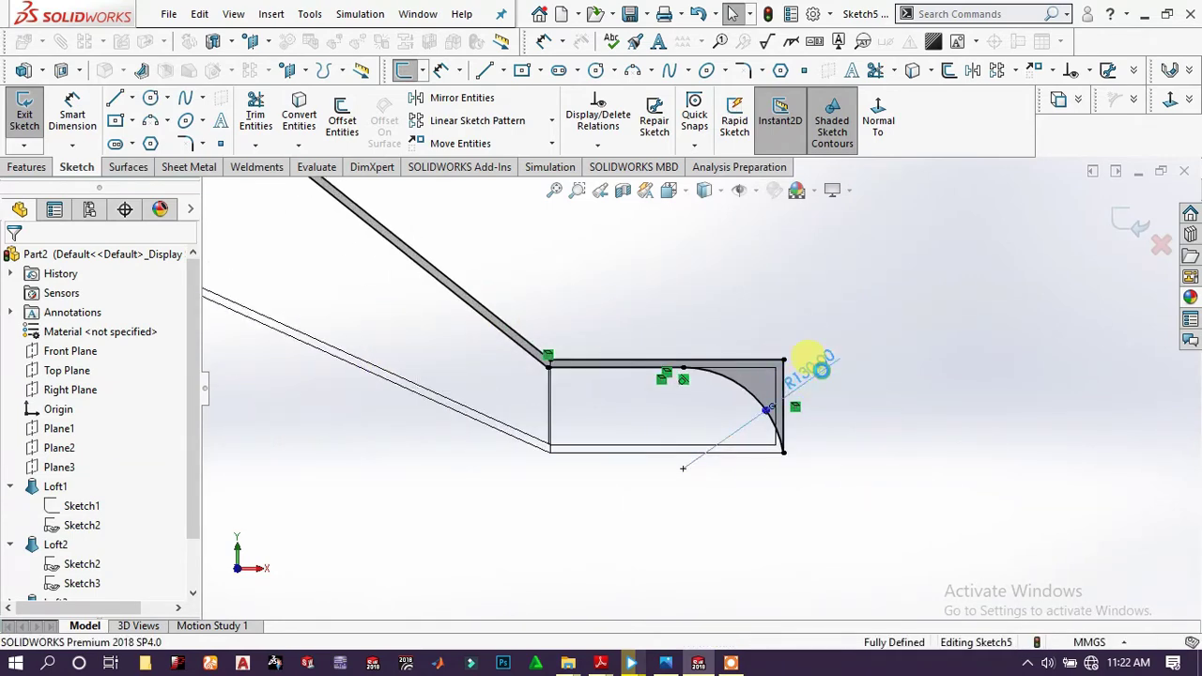
{"action": "double_click", "coordinate": [874, 364]}
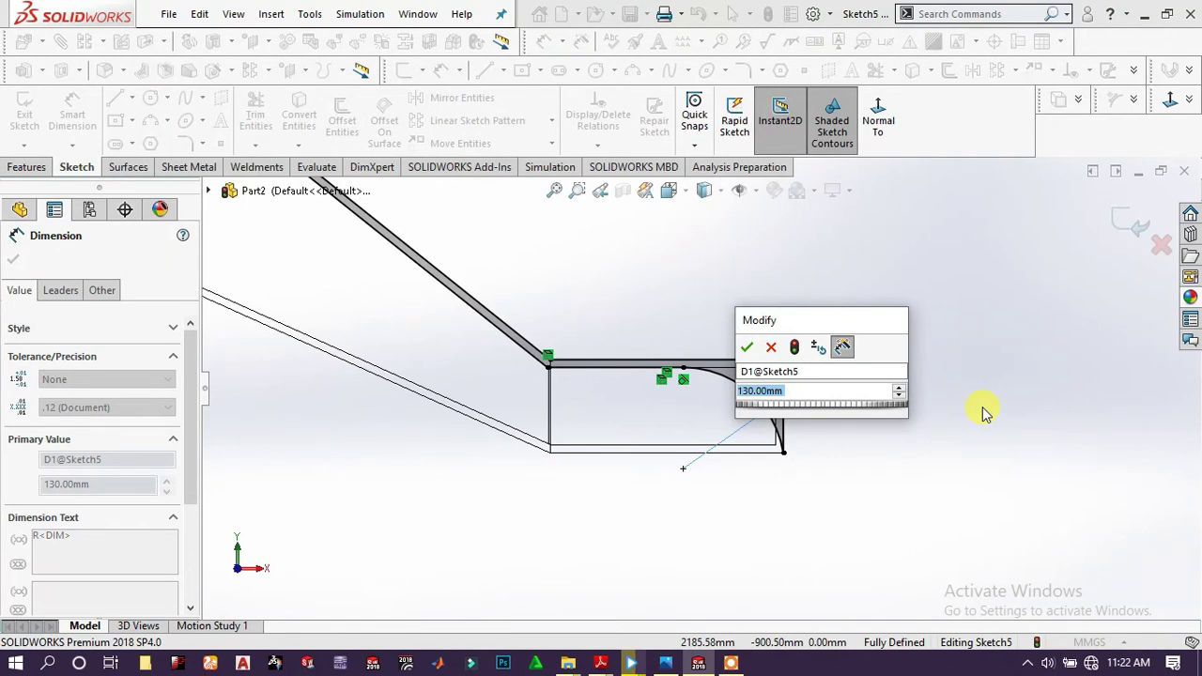
{"action": "type", "text": "130"}
{"action": "key", "text": "Return"}
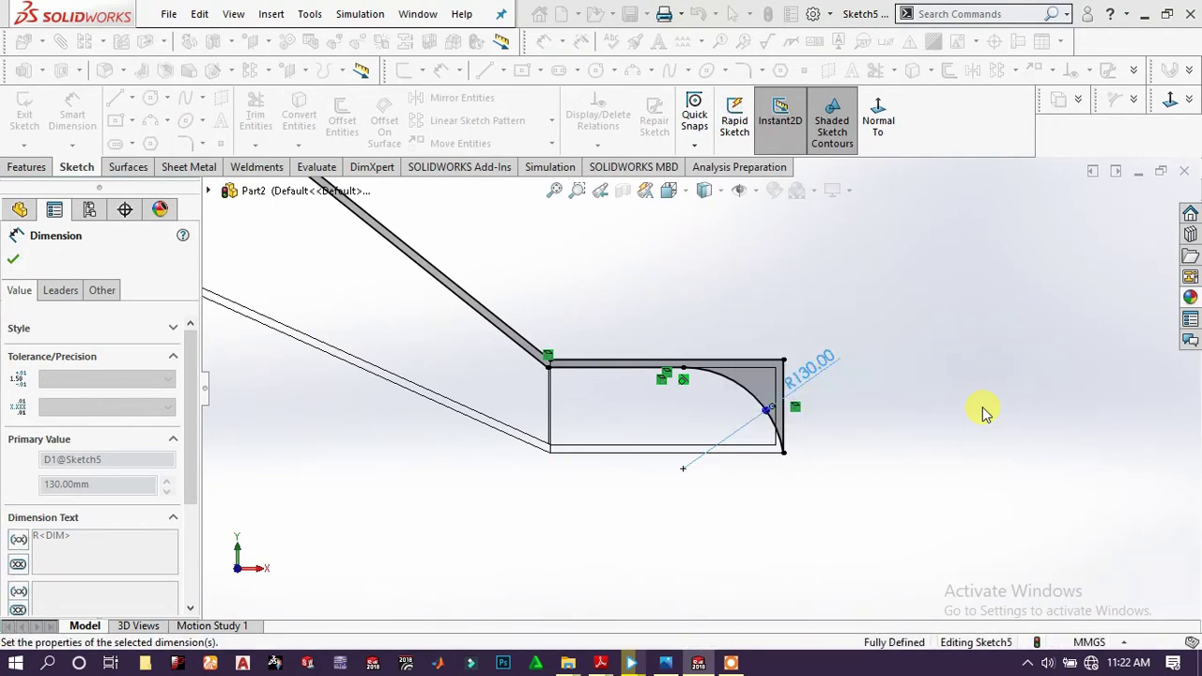
{"action": "left_click", "coordinate": [910, 385]}
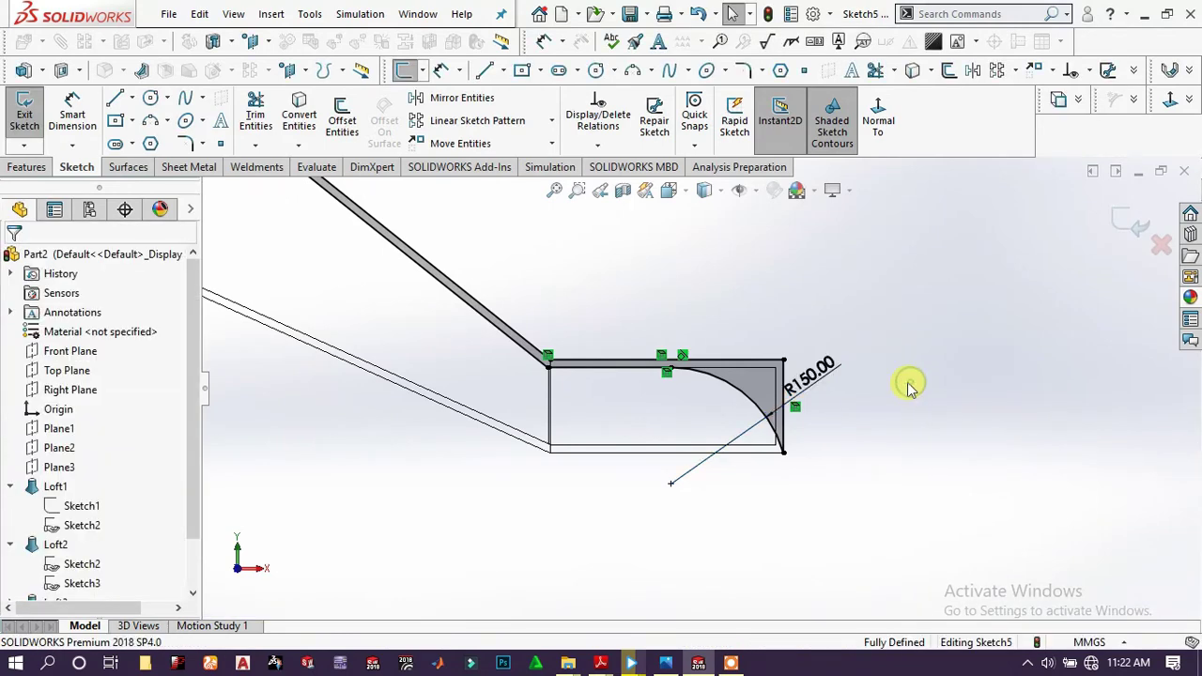
Display the model shaded with edges and cut-extrude the closed side profile with the Through All - Both end condition.
{"action": "scroll", "coordinate": [657, 335], "scroll_direction": "up", "scroll_amount": 8}
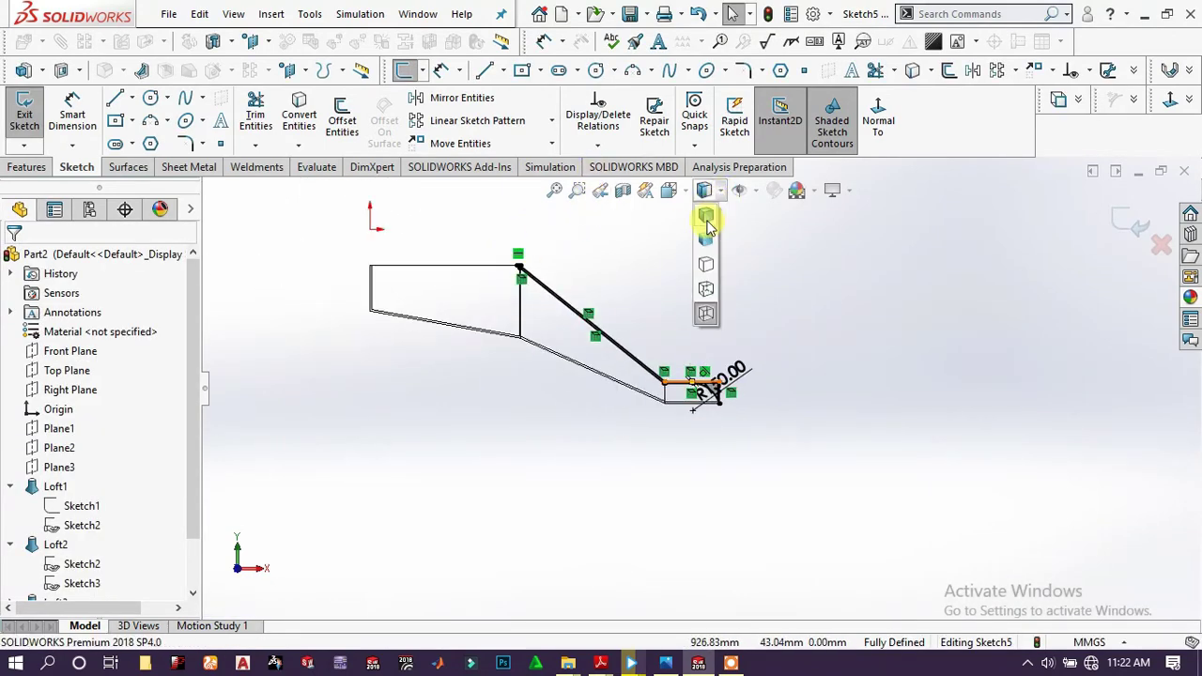
{"action": "left_click", "coordinate": [705, 214]}
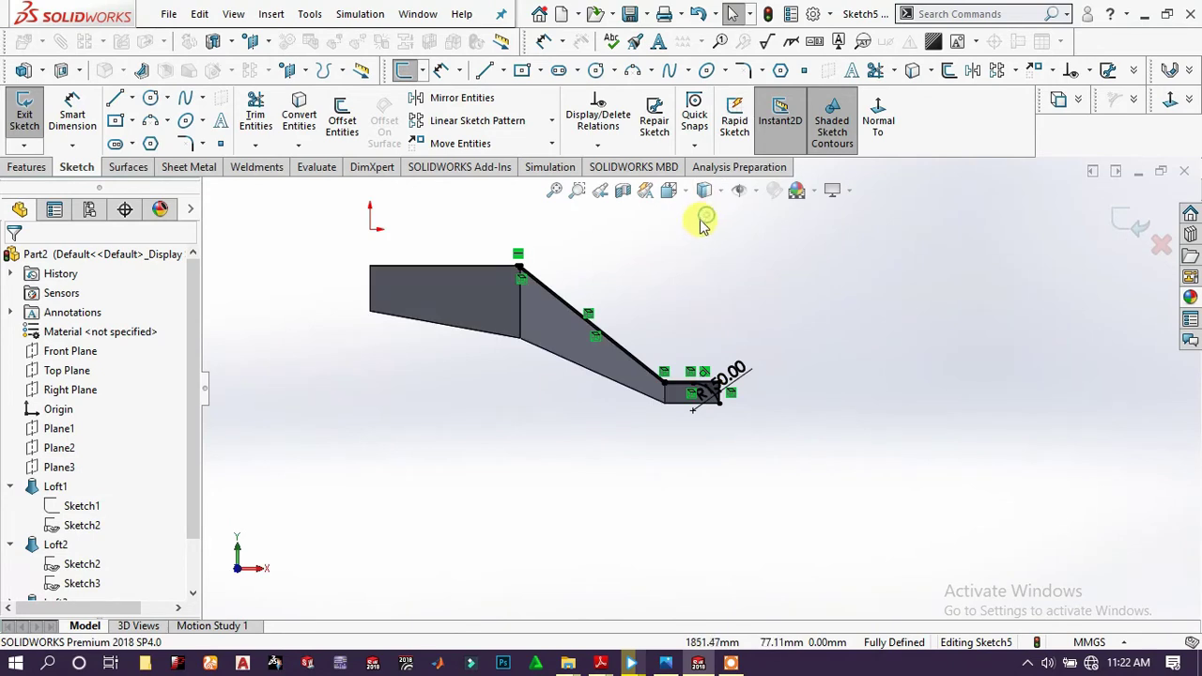
{"action": "left_click", "coordinate": [19, 168]}
{"action": "left_click", "coordinate": [241, 118]}
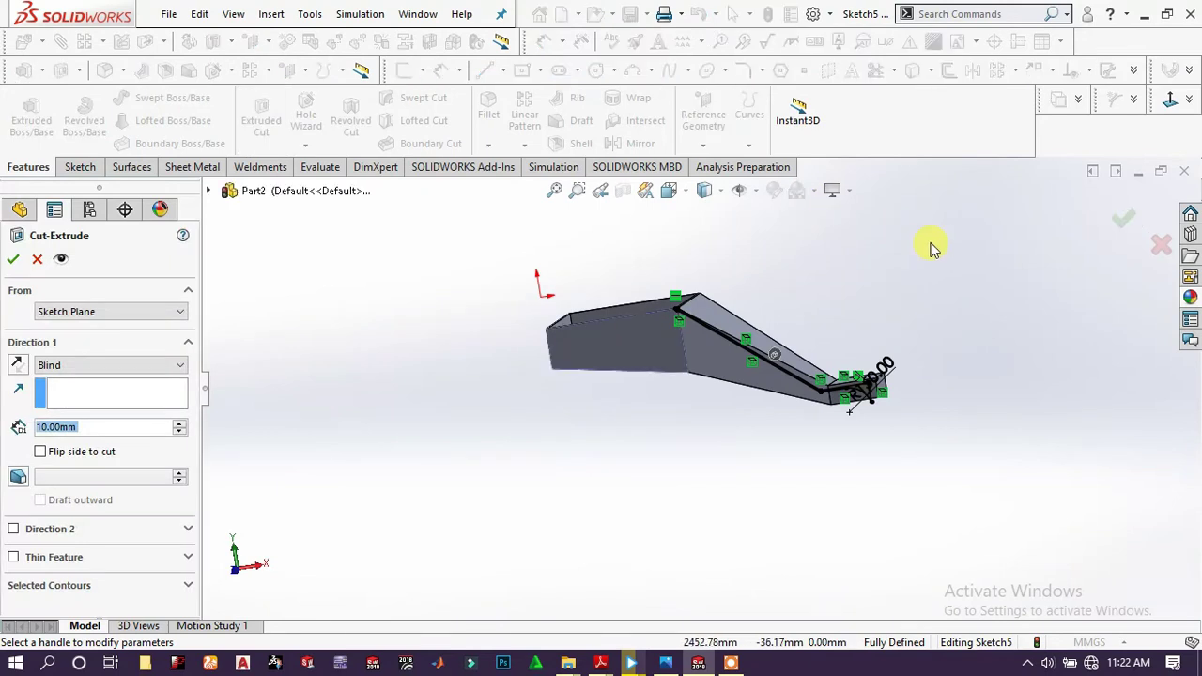
{"action": "left_click", "coordinate": [89, 369]}
{"action": "left_click", "coordinate": [106, 403]}
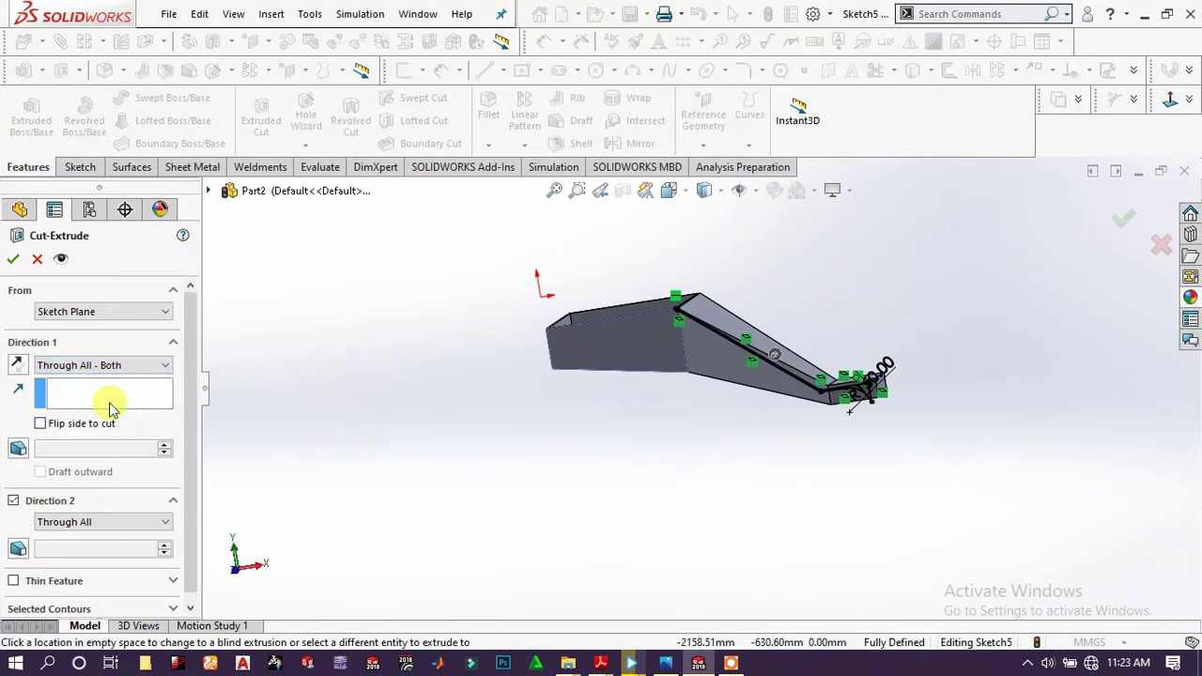
{"action": "left_click", "coordinate": [13, 260]}
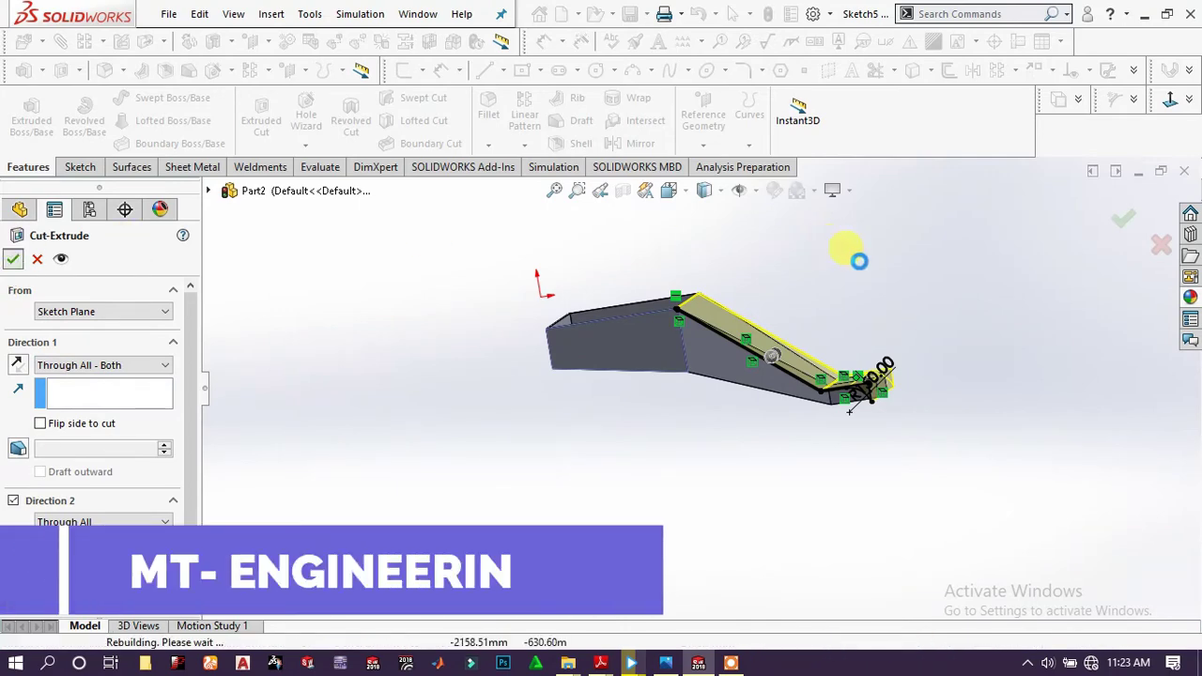
Open a new sketch on the top rim face of the wide end section.
{"action": "scroll", "coordinate": [724, 316], "scroll_direction": "down", "scroll_amount": 10}
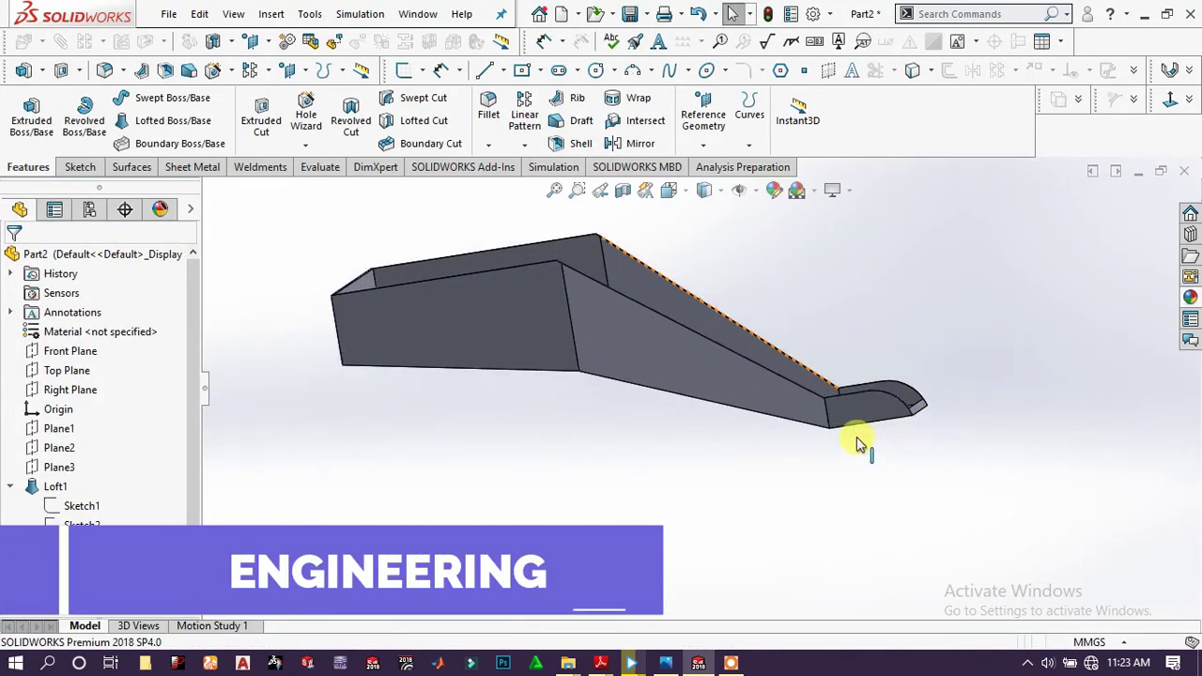
{"action": "scroll", "coordinate": [794, 374], "scroll_direction": "up", "scroll_amount": 10}
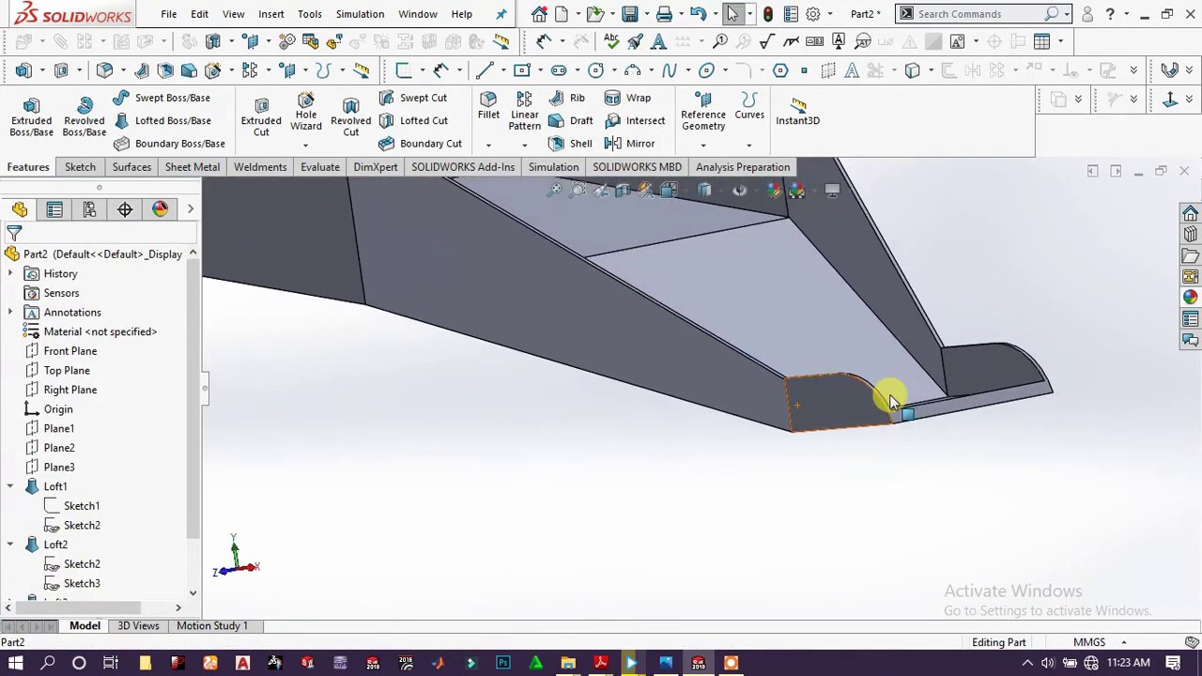
{"action": "mouse_move", "coordinate": [599, 358]}
{"action": "middle_mouse_down"}
{"action": "mouse_move", "coordinate": [623, 330]}
{"action": "mouse_move", "coordinate": [746, 341]}
{"action": "mouse_move", "coordinate": [626, 279]}
{"action": "mouse_move", "coordinate": [610, 371]}
{"action": "middle_mouse_up"}
{"action": "key", "text": "space"}
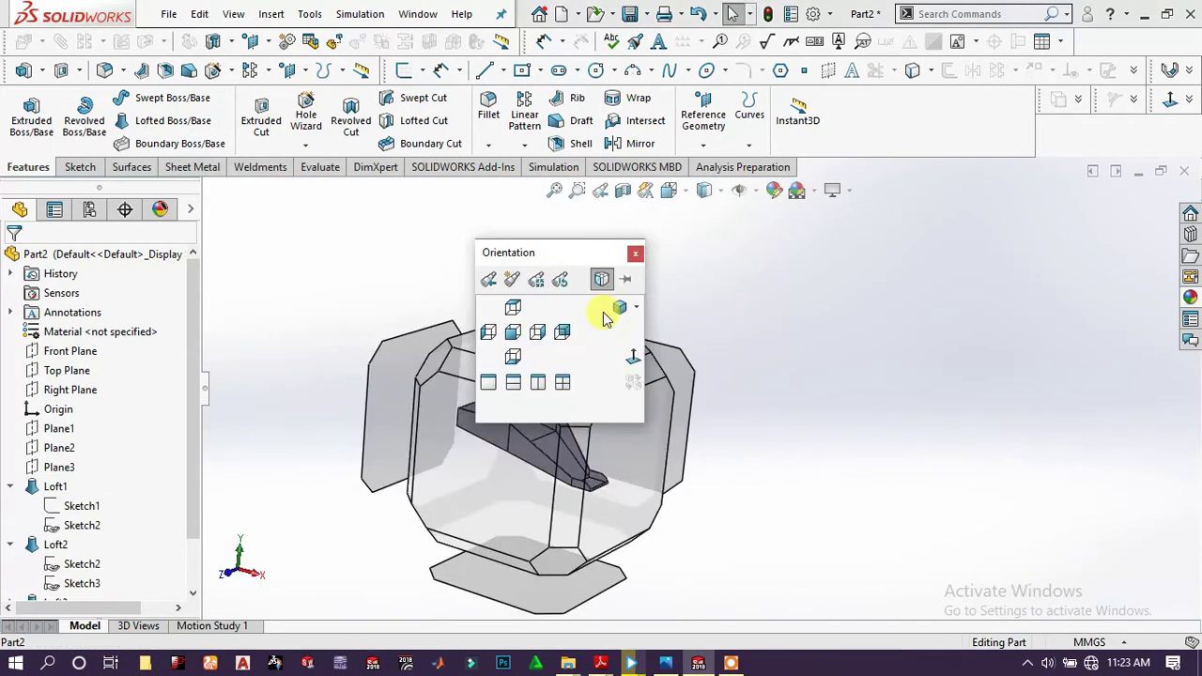
{"action": "left_click", "coordinate": [617, 310]}
{"action": "scroll", "coordinate": [663, 276], "scroll_direction": "down", "scroll_amount": 5}
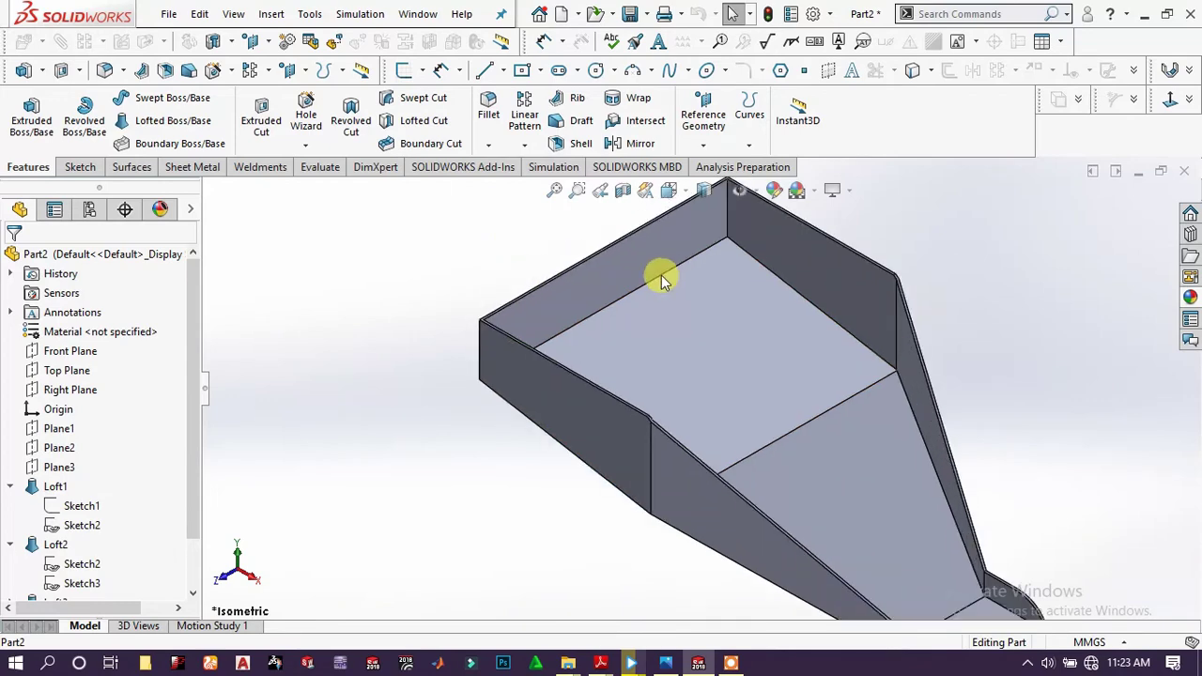
{"action": "scroll", "coordinate": [470, 340], "scroll_direction": "down", "scroll_amount": 4}
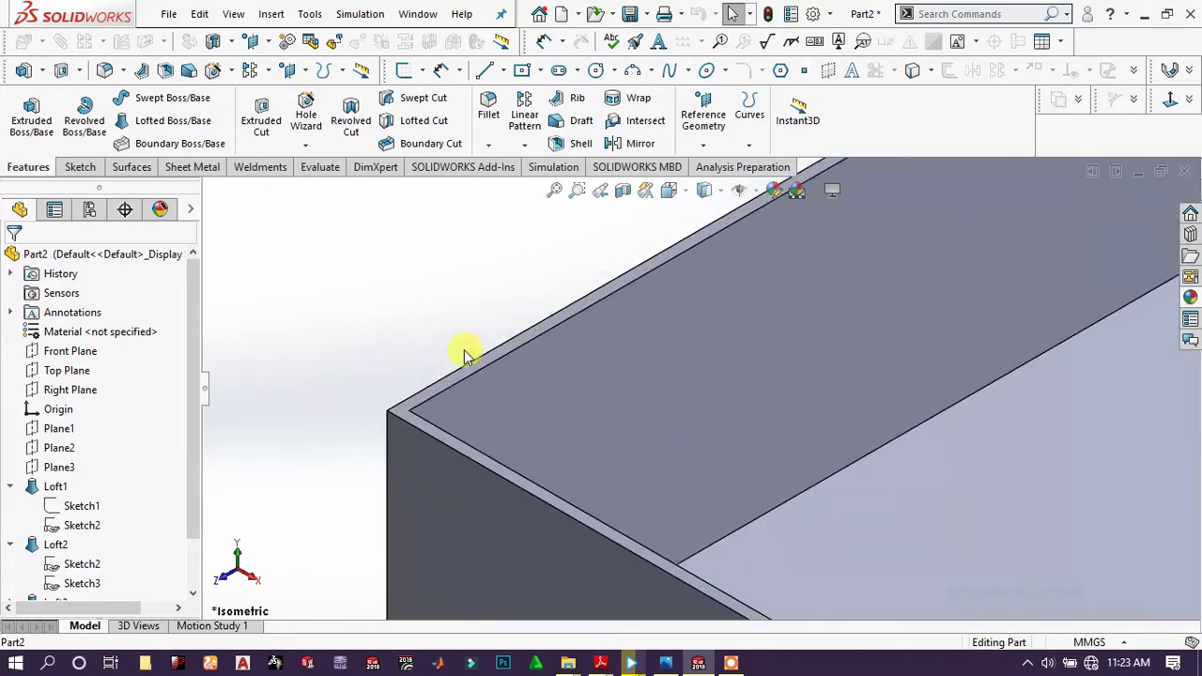
{"action": "left_click", "coordinate": [410, 422]}
{"action": "left_click", "coordinate": [418, 415]}
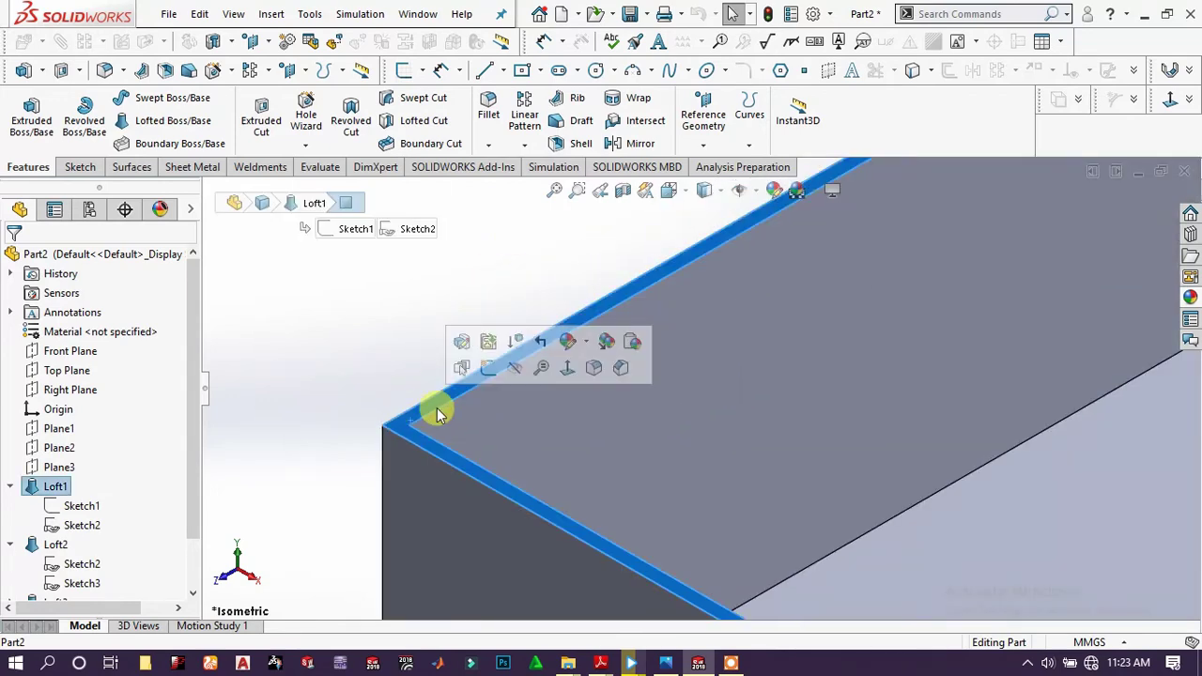
{"action": "left_click", "coordinate": [497, 368]}
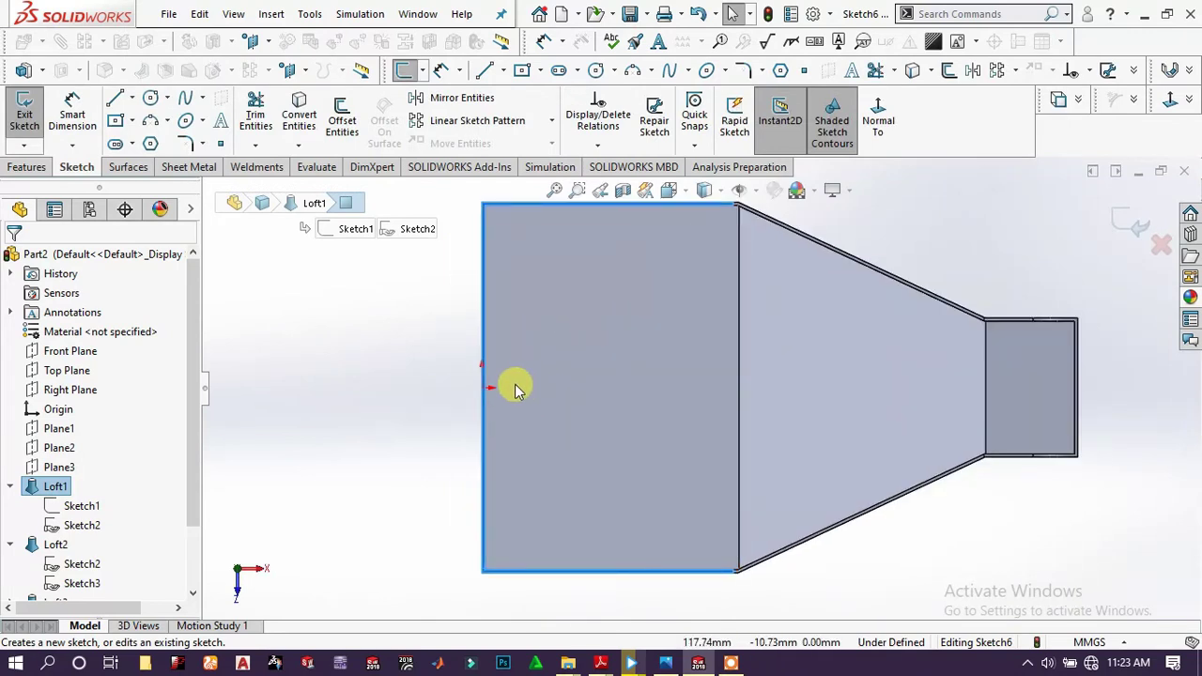
Draw a corner rectangle about 435 by 1219 mm extending outward from the rim's outer corner at the wide end.
{"action": "left_click", "coordinate": [118, 122]}
{"action": "left_click", "coordinate": [29, 322]}
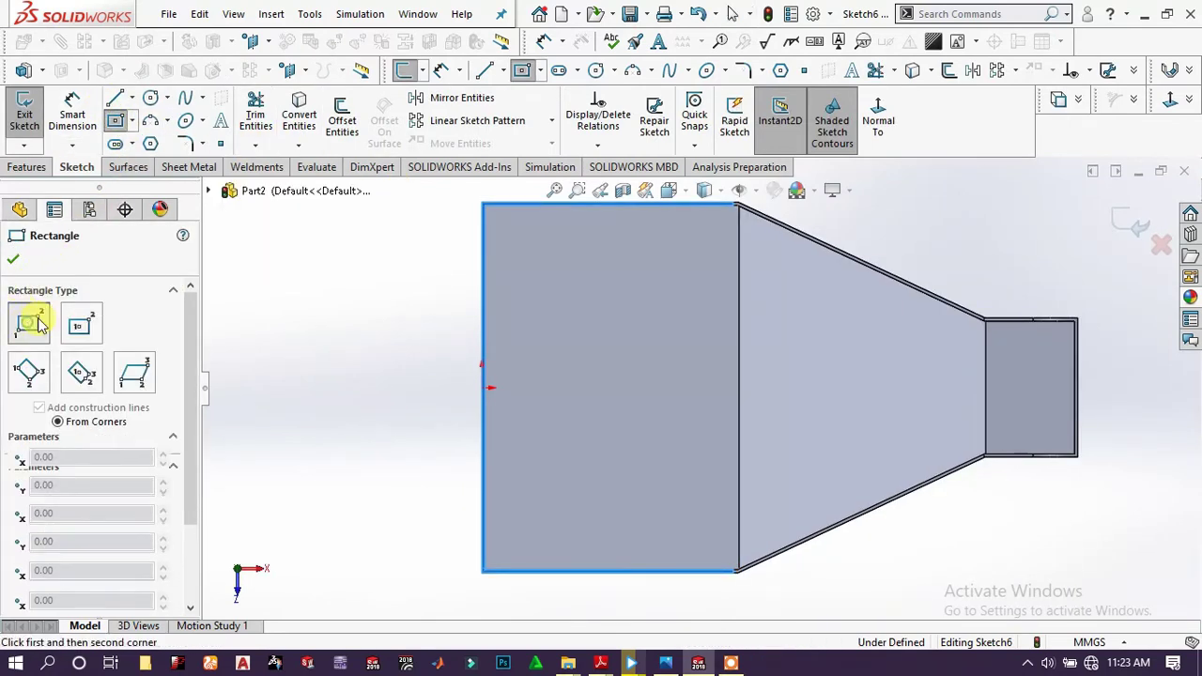
{"action": "scroll", "coordinate": [507, 223], "scroll_direction": "down", "scroll_amount": 5}
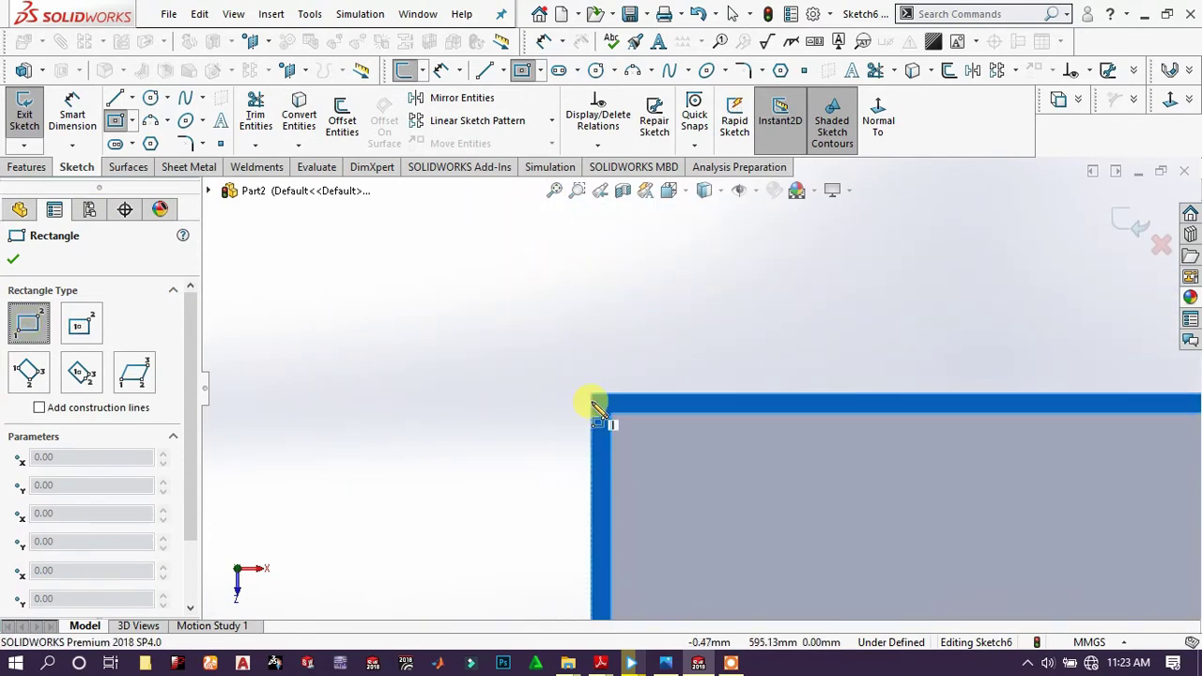
{"action": "left_click", "coordinate": [591, 396]}
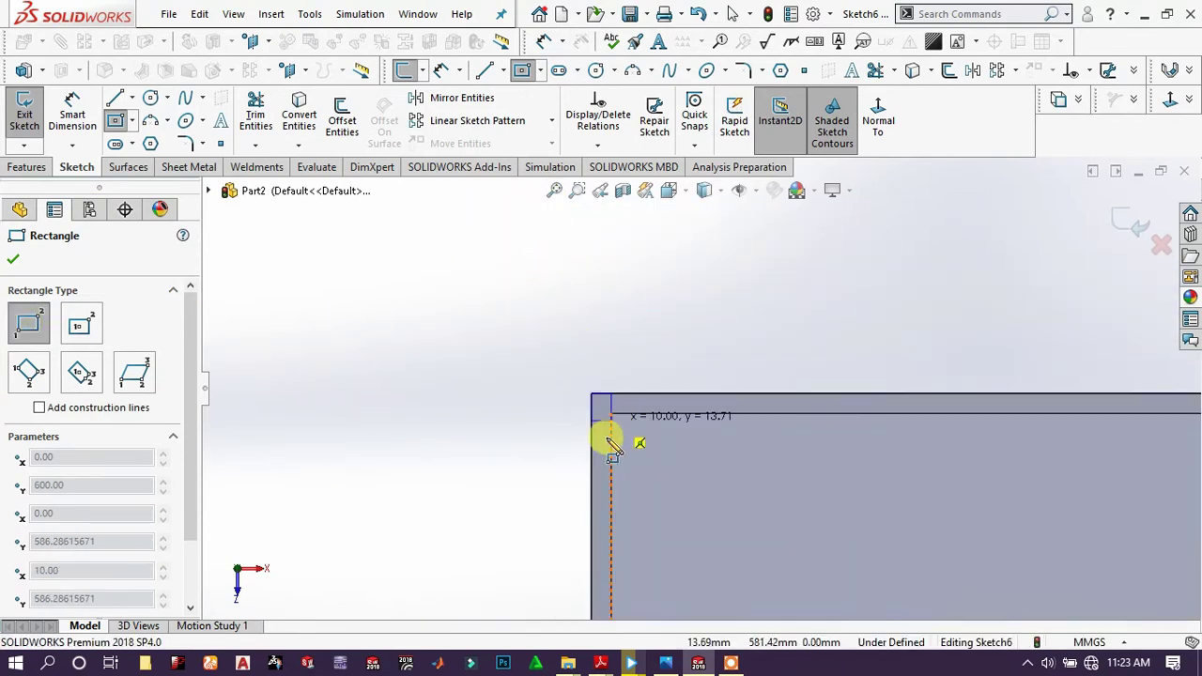
{"action": "scroll", "coordinate": [610, 507], "scroll_direction": "up", "scroll_amount": 6}
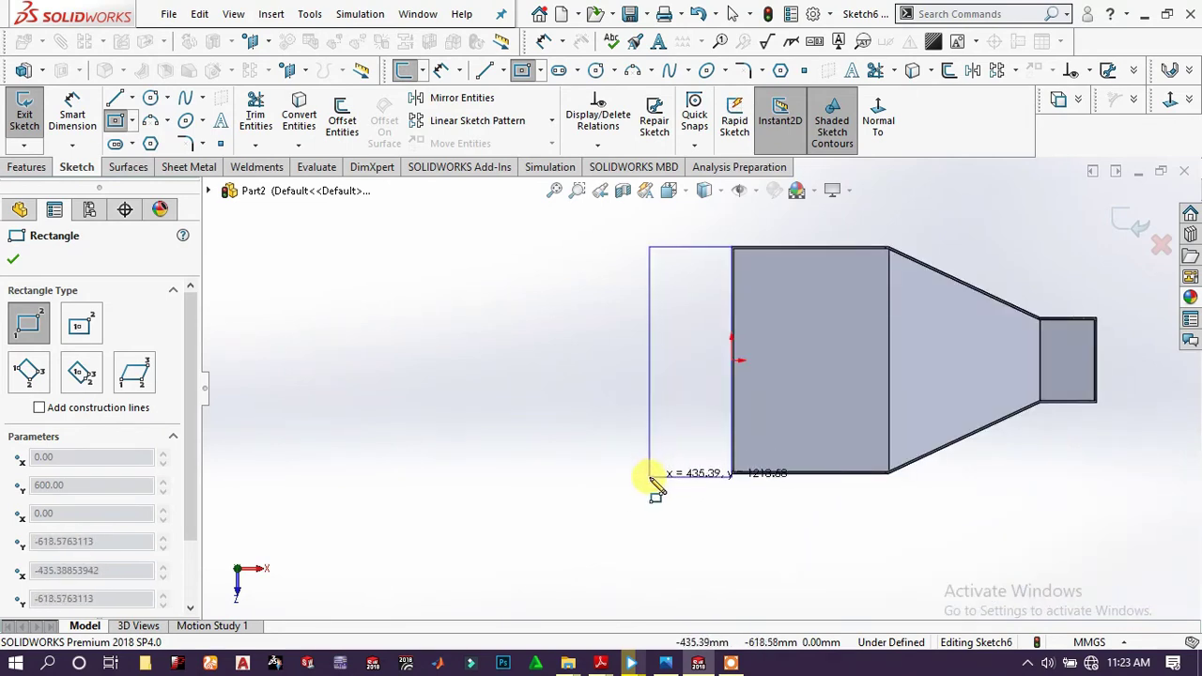
{"action": "left_click", "coordinate": [648, 476]}
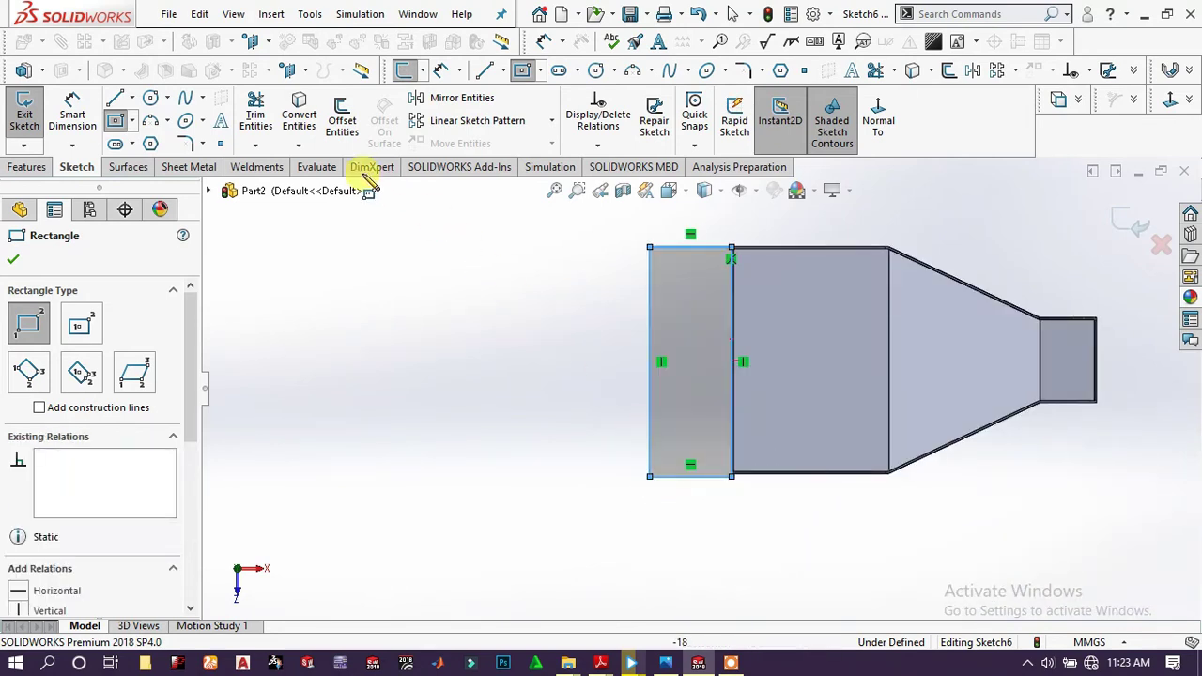
Dimension the rectangle's outer side parallel to the wide end and set it to 1200 mm.
{"action": "left_click", "coordinate": [72, 110]}
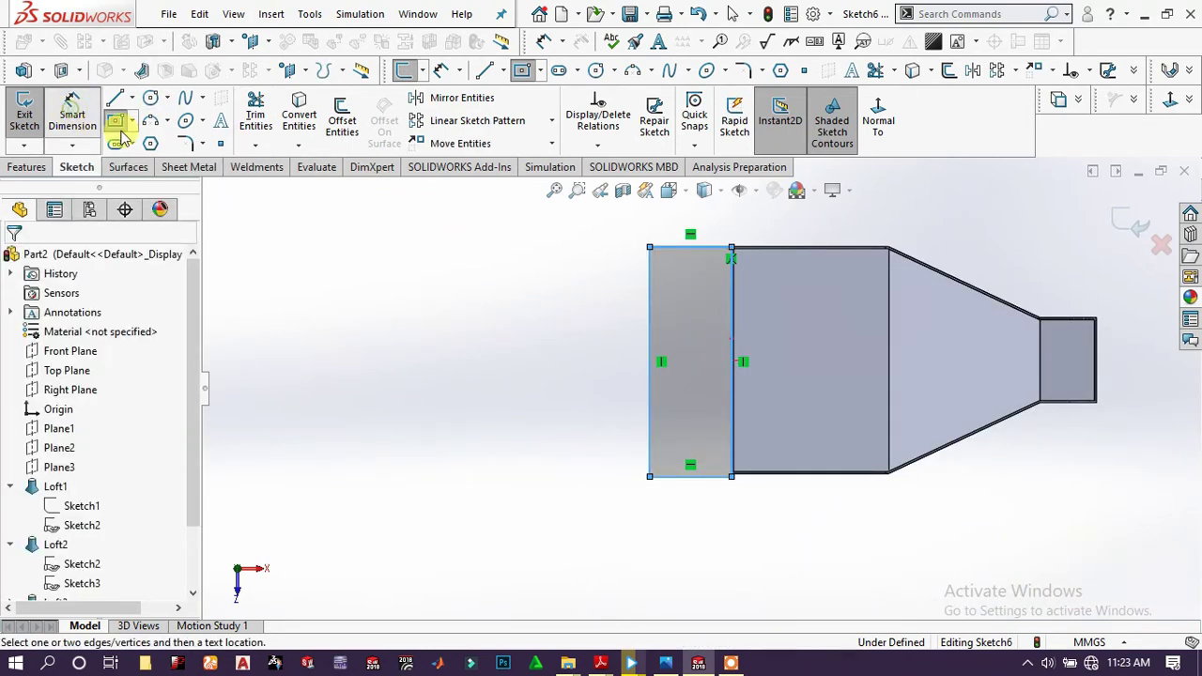
{"action": "left_click", "coordinate": [649, 310]}
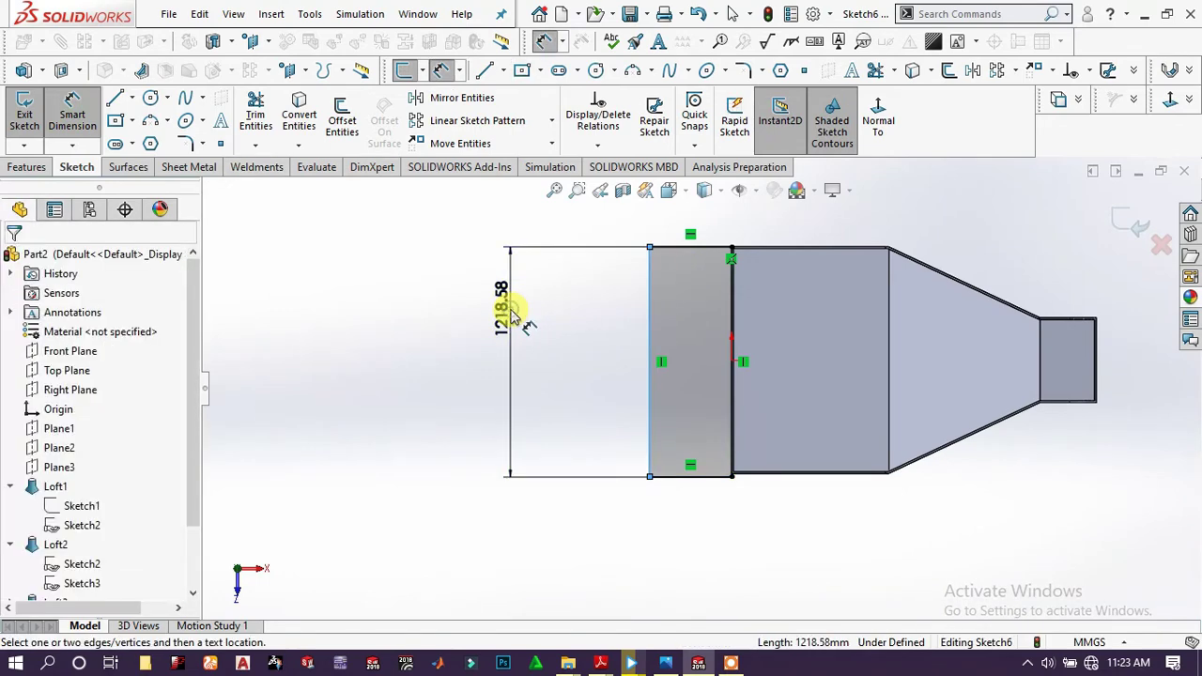
{"action": "left_click", "coordinate": [511, 310]}
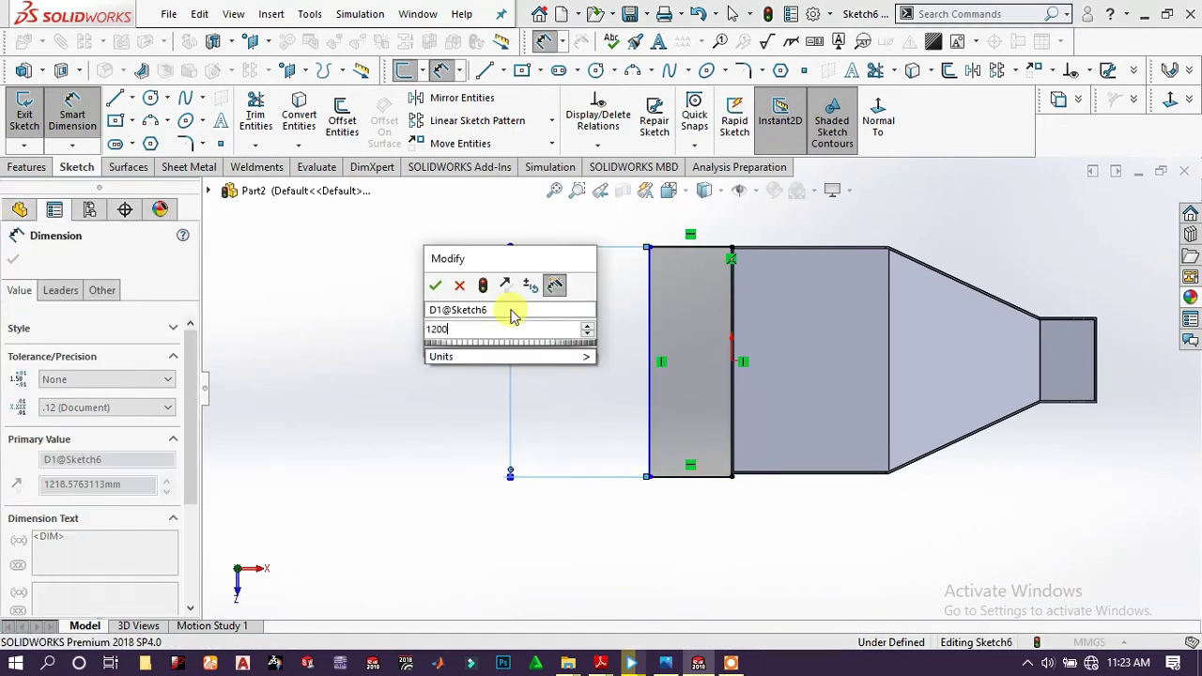
{"action": "key", "text": "Return"}
{"action": "key", "text": "Escape"}
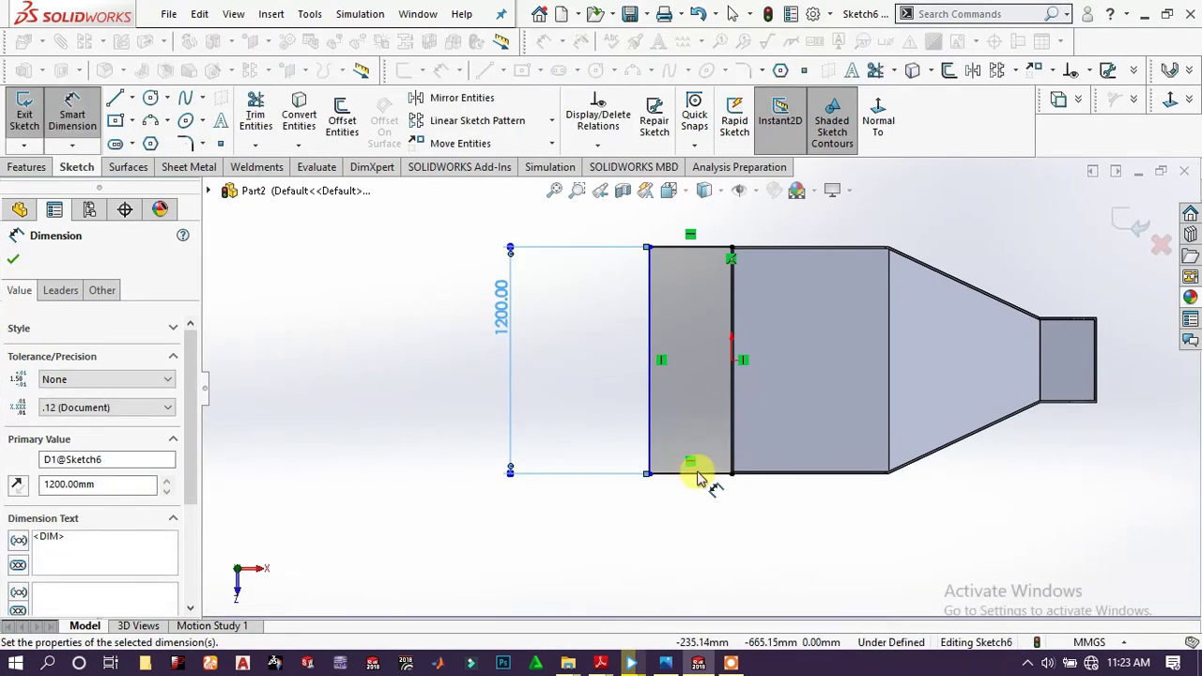
Dimension how far the rectangle extends outward from the wide end and set it to 65 mm.
{"action": "left_click", "coordinate": [701, 475]}
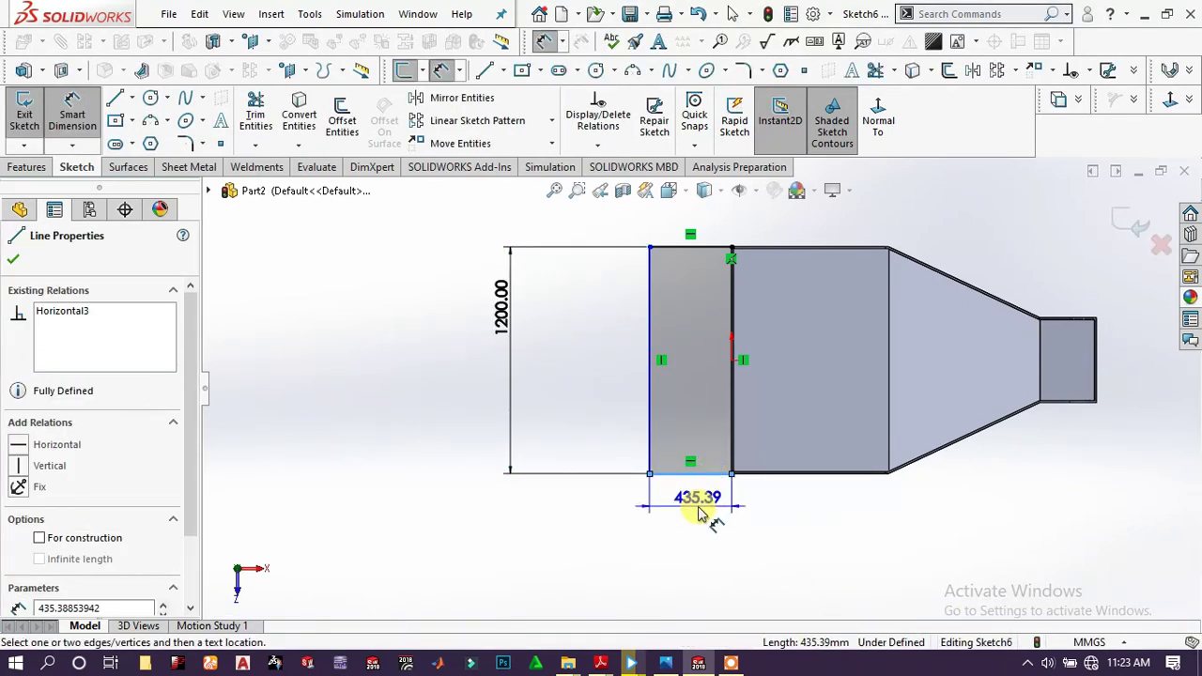
{"action": "left_click", "coordinate": [698, 512]}
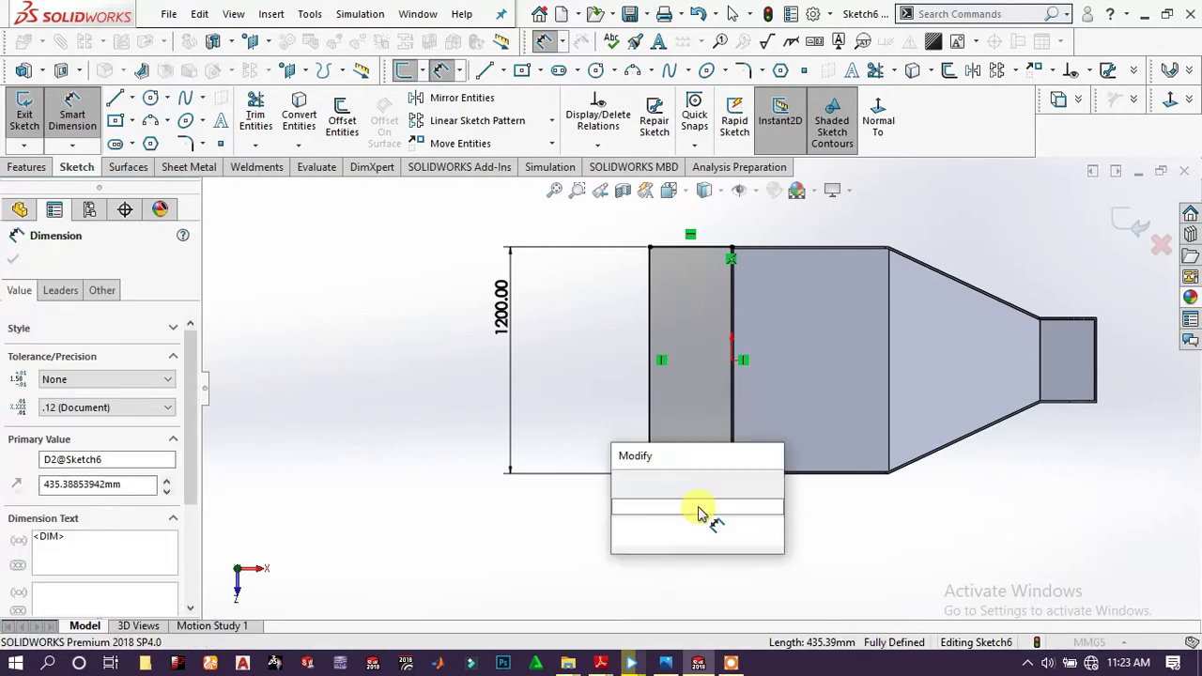
{"action": "type", "text": "65"}
{"action": "key", "text": "Return"}
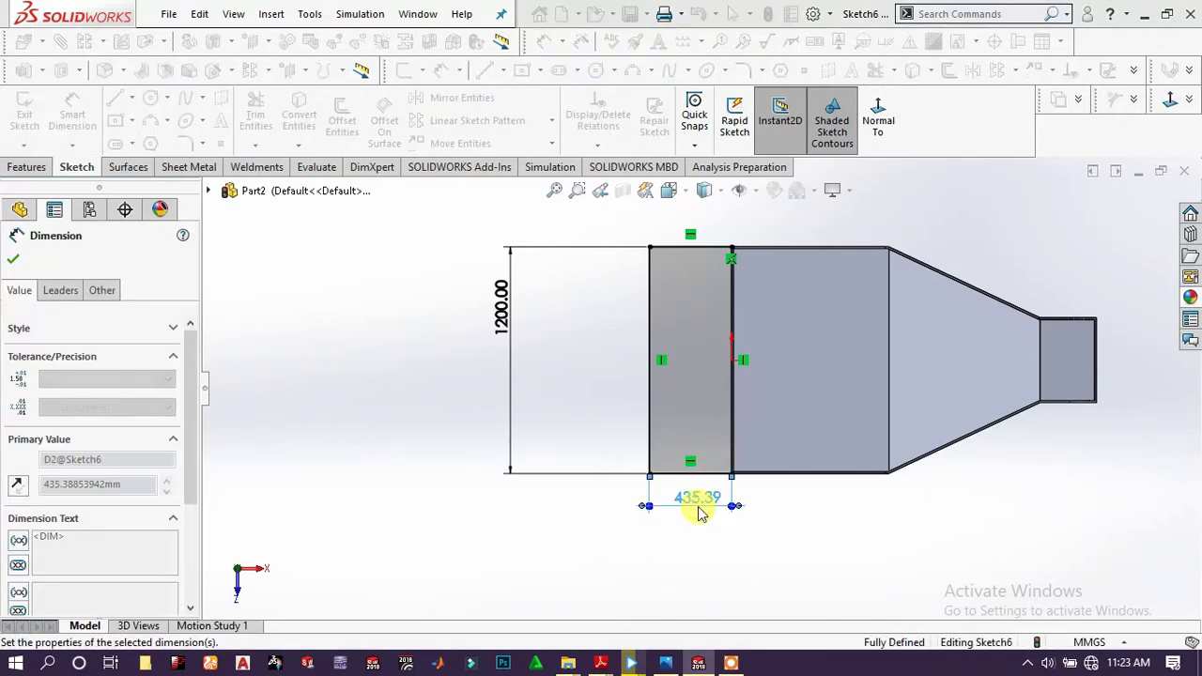
Extrude the flange rectangle 10 mm downward from the rim at the wide end, with the result merged.
{"action": "left_click", "coordinate": [666, 406]}
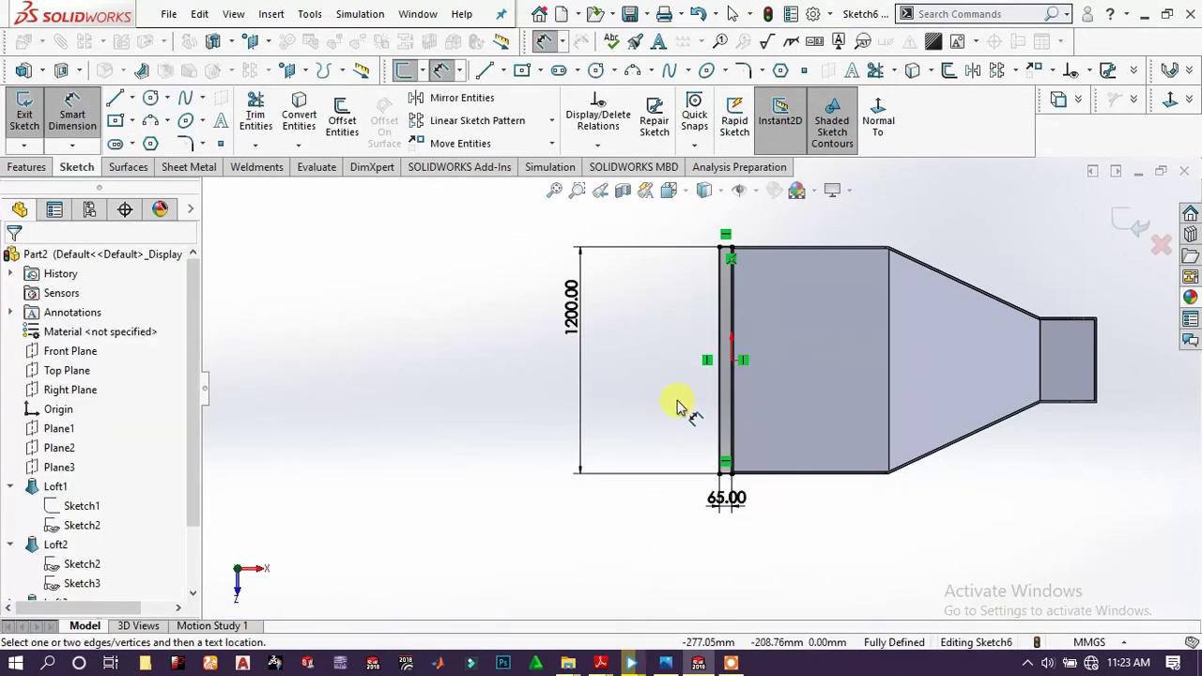
{"action": "middle_click_drag", "start_coordinate": [685, 403], "coordinate": [657, 290]}
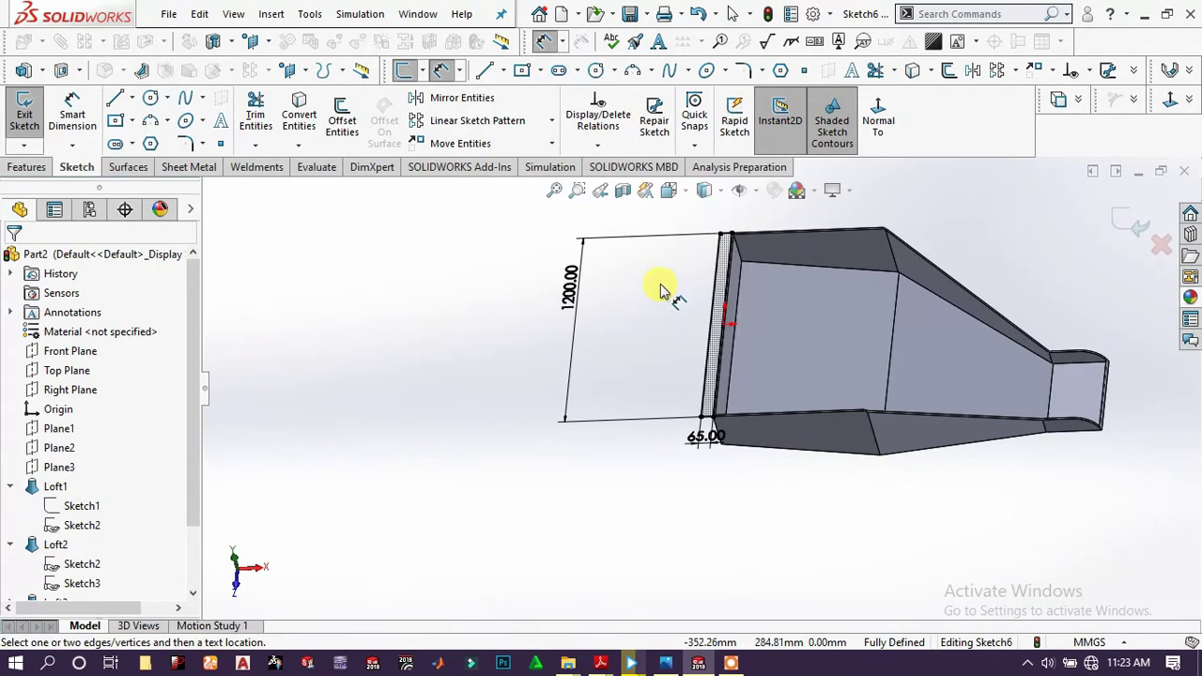
{"action": "left_click", "coordinate": [28, 169]}
{"action": "left_click", "coordinate": [38, 129]}
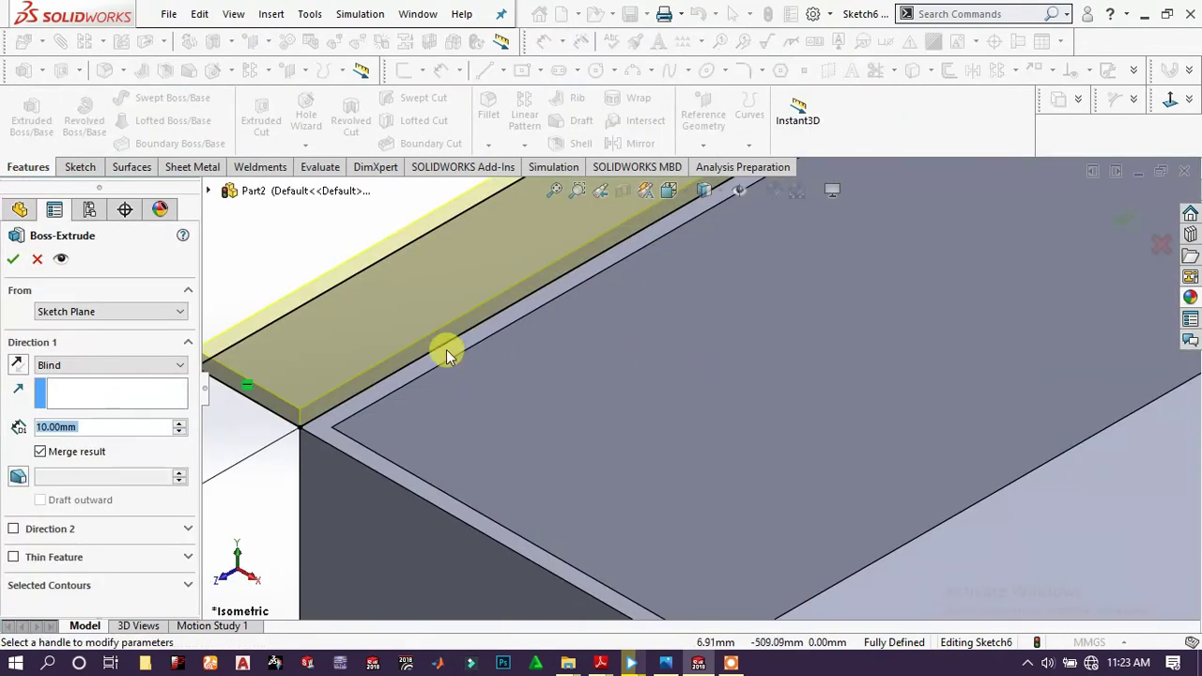
{"action": "left_click", "coordinate": [15, 368]}
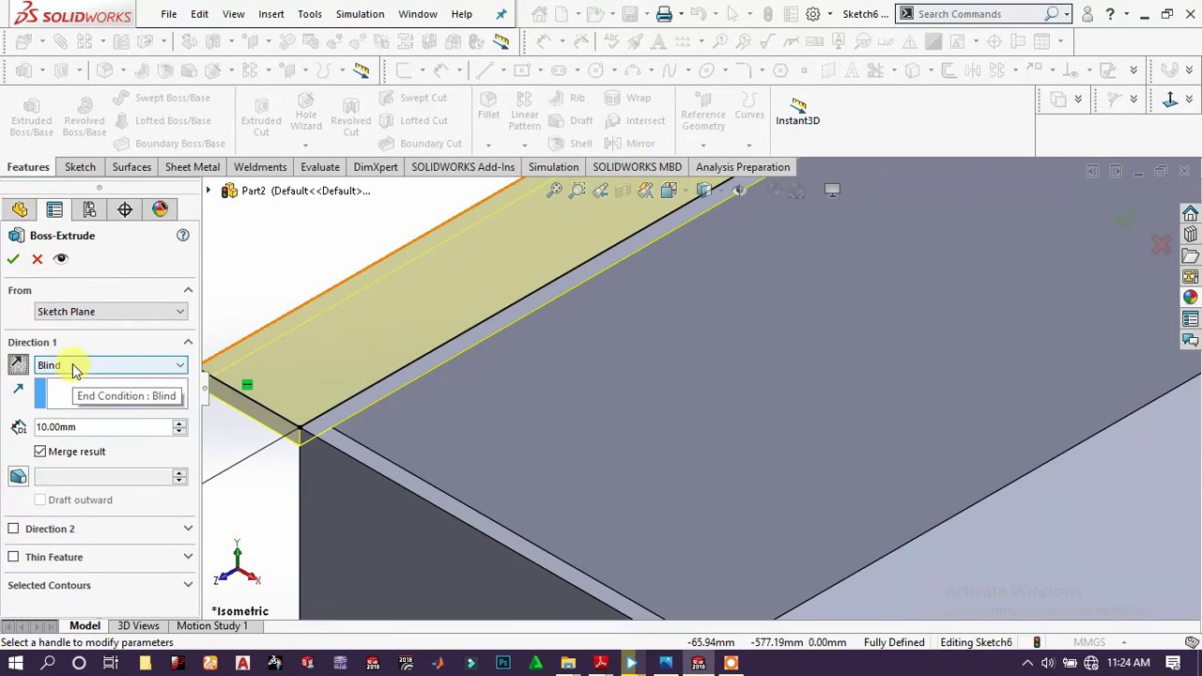
{"action": "left_click", "coordinate": [11, 262]}
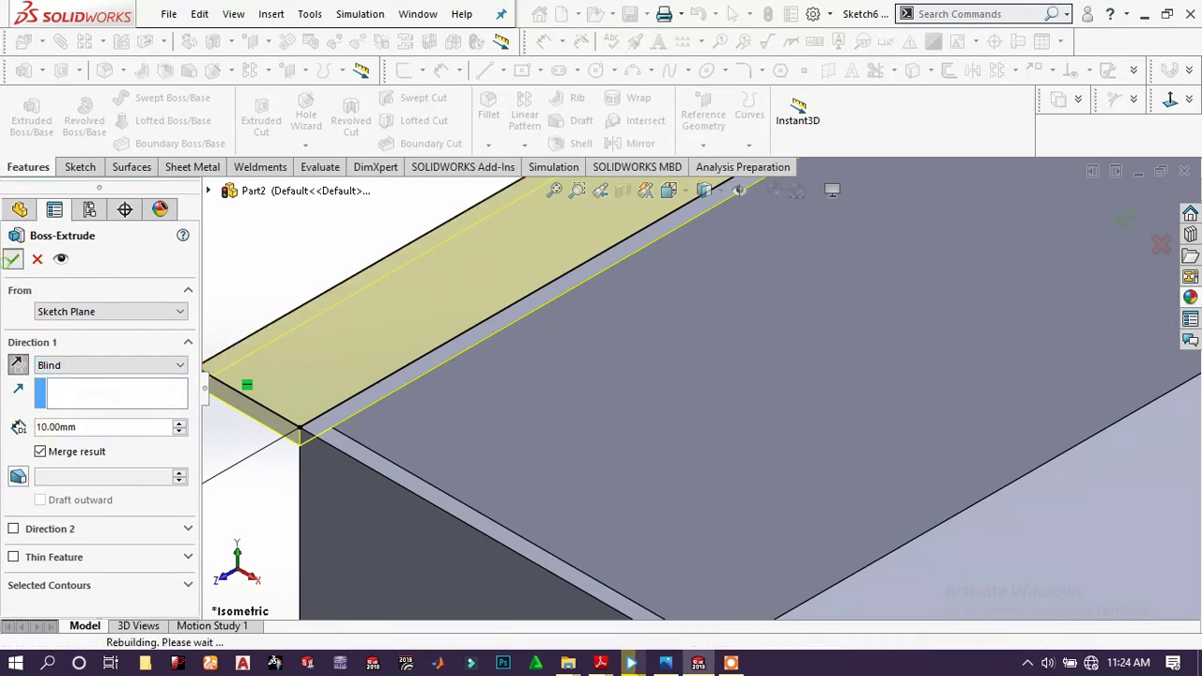
{"action": "scroll", "coordinate": [496, 389], "scroll_direction": "up", "scroll_amount": 8}
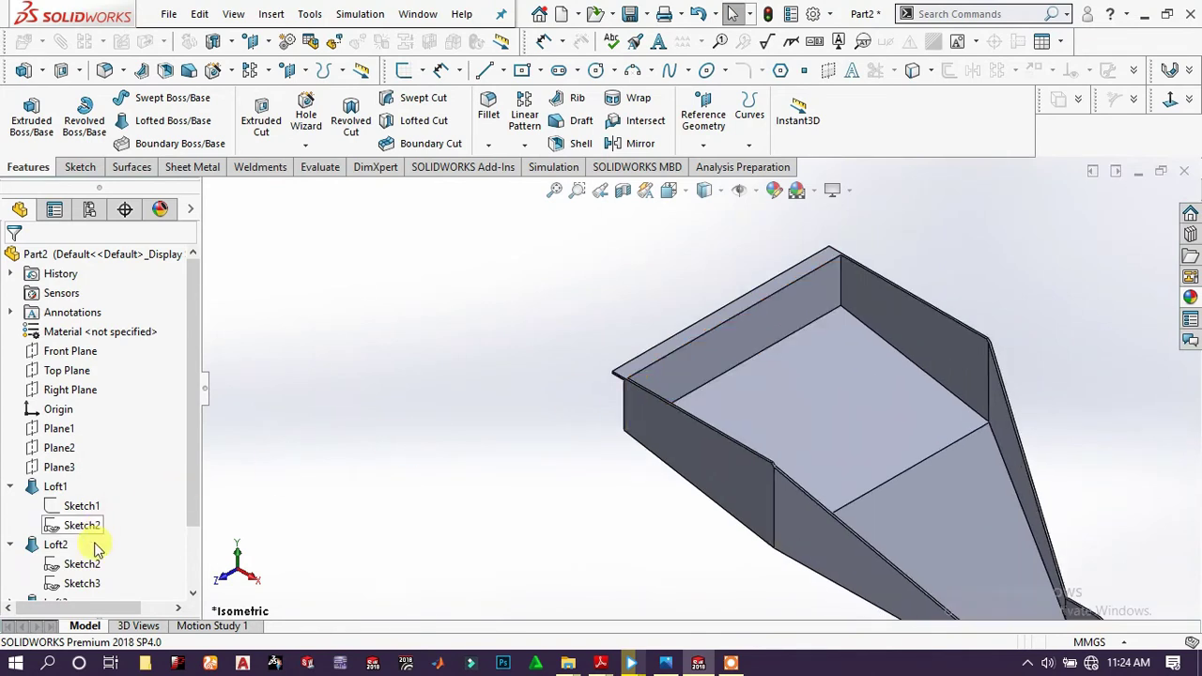
Collapse the expanded loft features in the feature tree.
{"action": "scroll", "coordinate": [88, 529], "scroll_direction": "down", "scroll_amount": 2}
{"action": "left_click", "coordinate": [20, 467]}
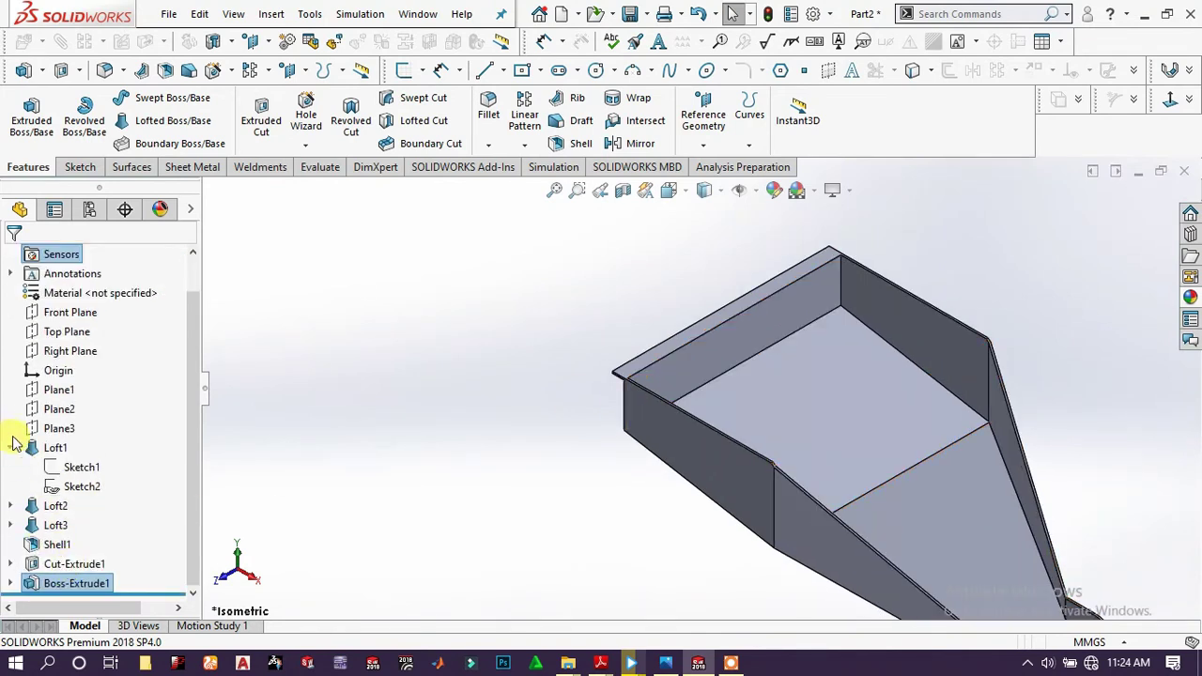
{"action": "left_click", "coordinate": [13, 453]}
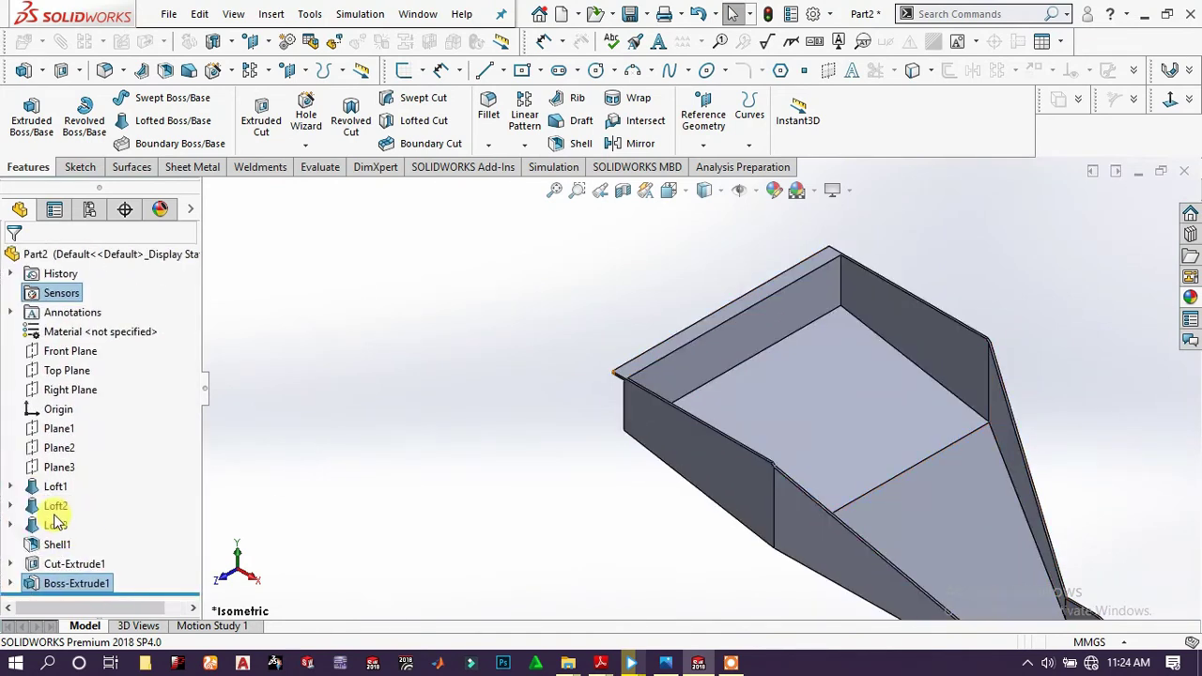
{"action": "left_click", "coordinate": [79, 582]}
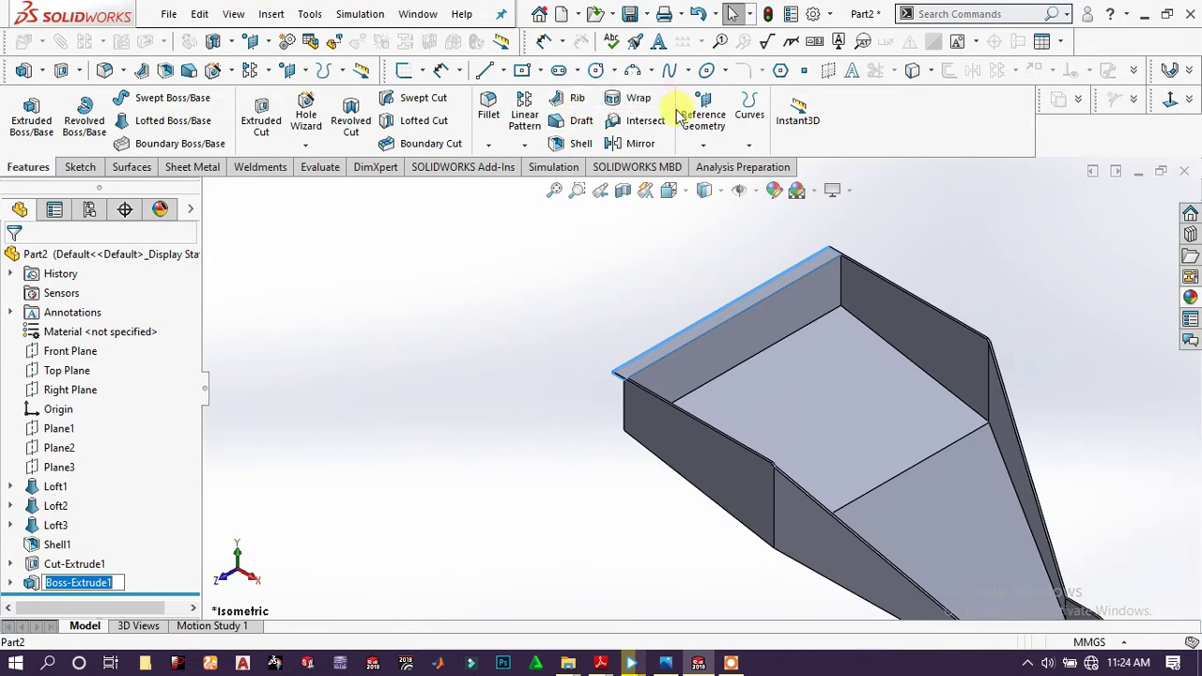
{"action": "left_click", "coordinate": [418, 277]}
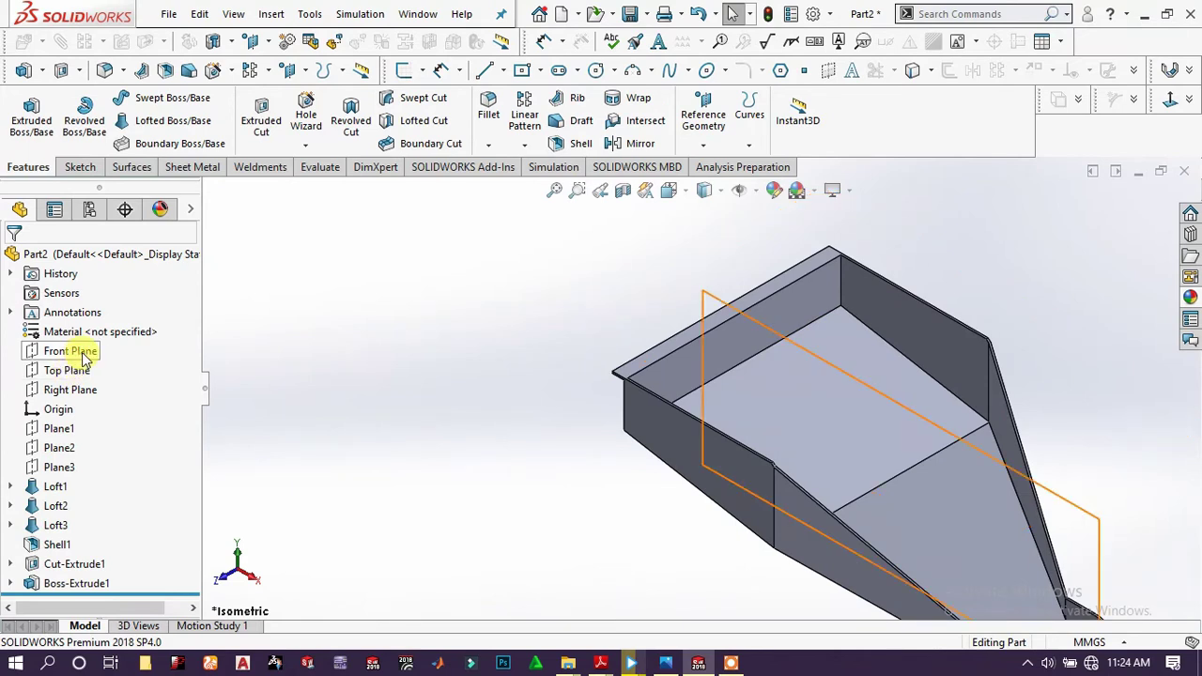
Create a reference plane offset 412 mm from the Right Plane, towards the narrow end.
{"action": "left_click", "coordinate": [61, 389]}
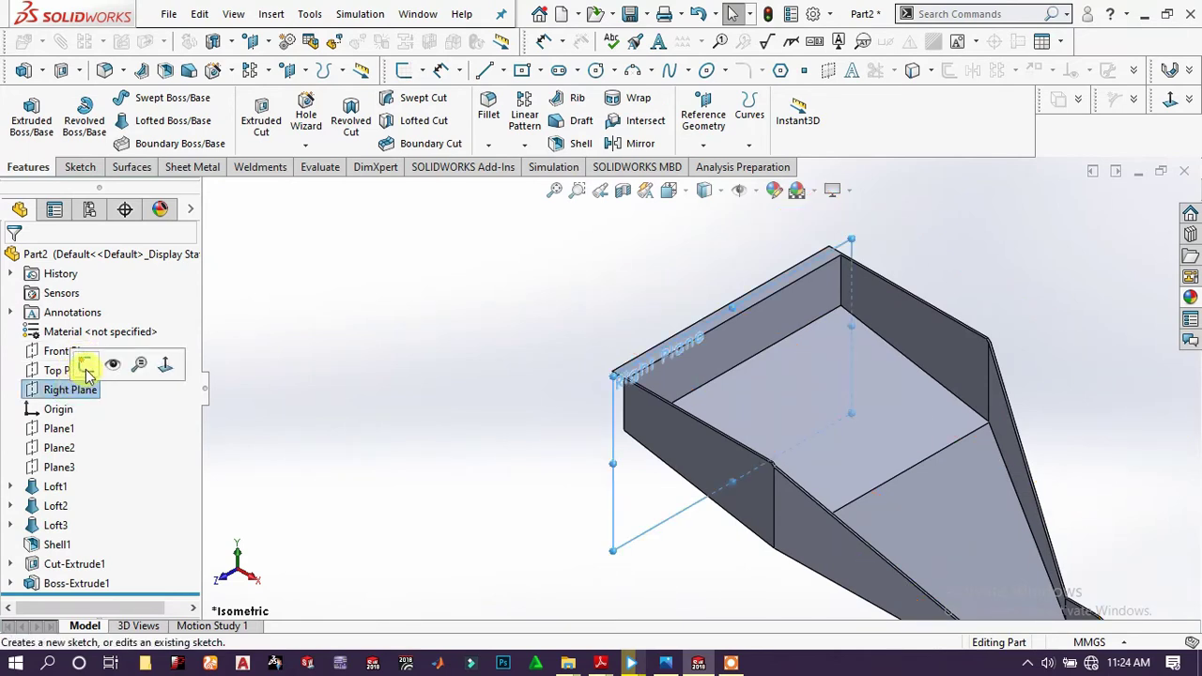
{"action": "left_click", "coordinate": [711, 139]}
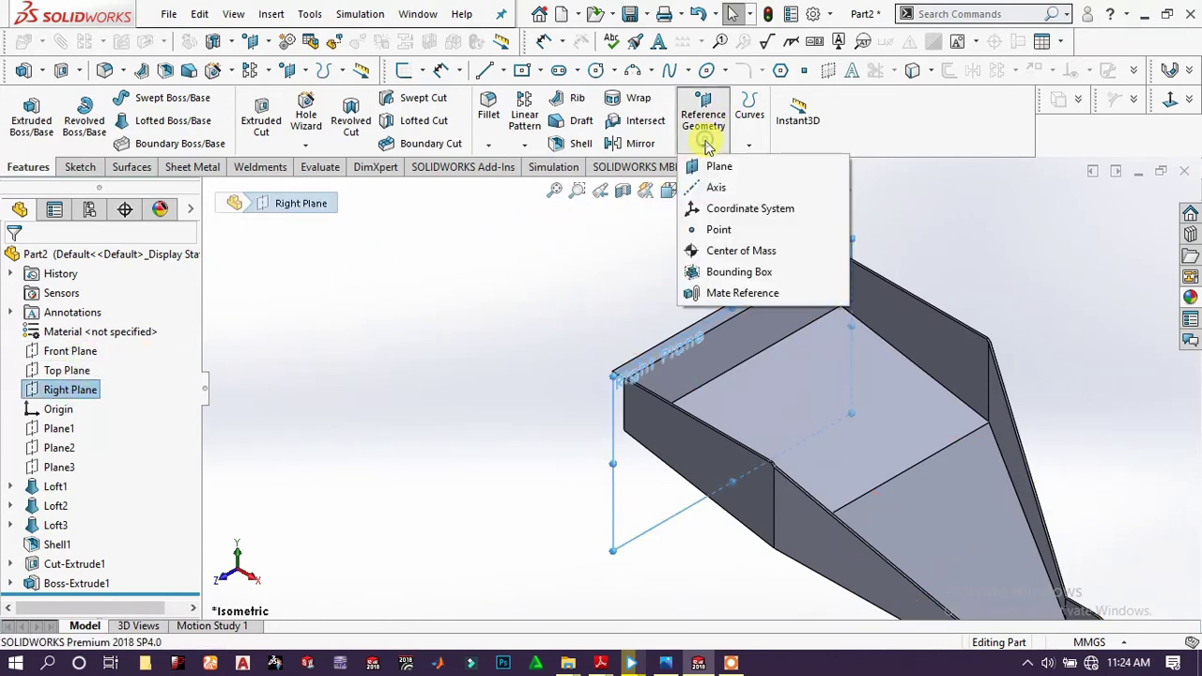
{"action": "left_click", "coordinate": [714, 166]}
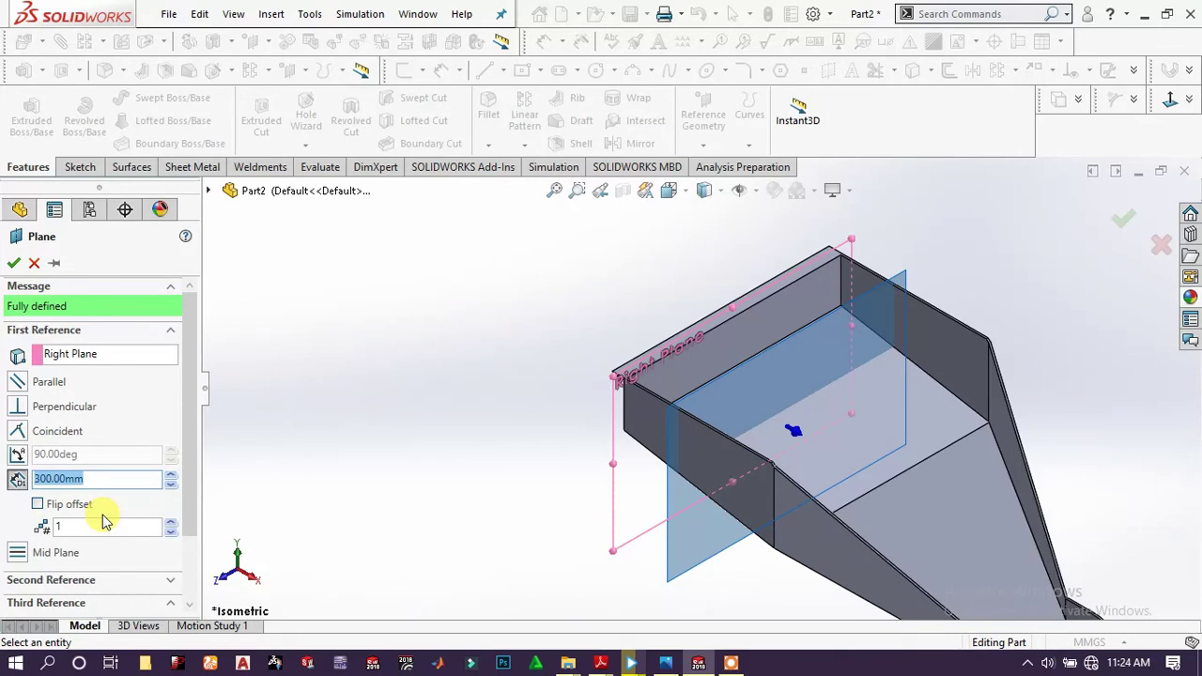
{"action": "key", "text": "Return"}
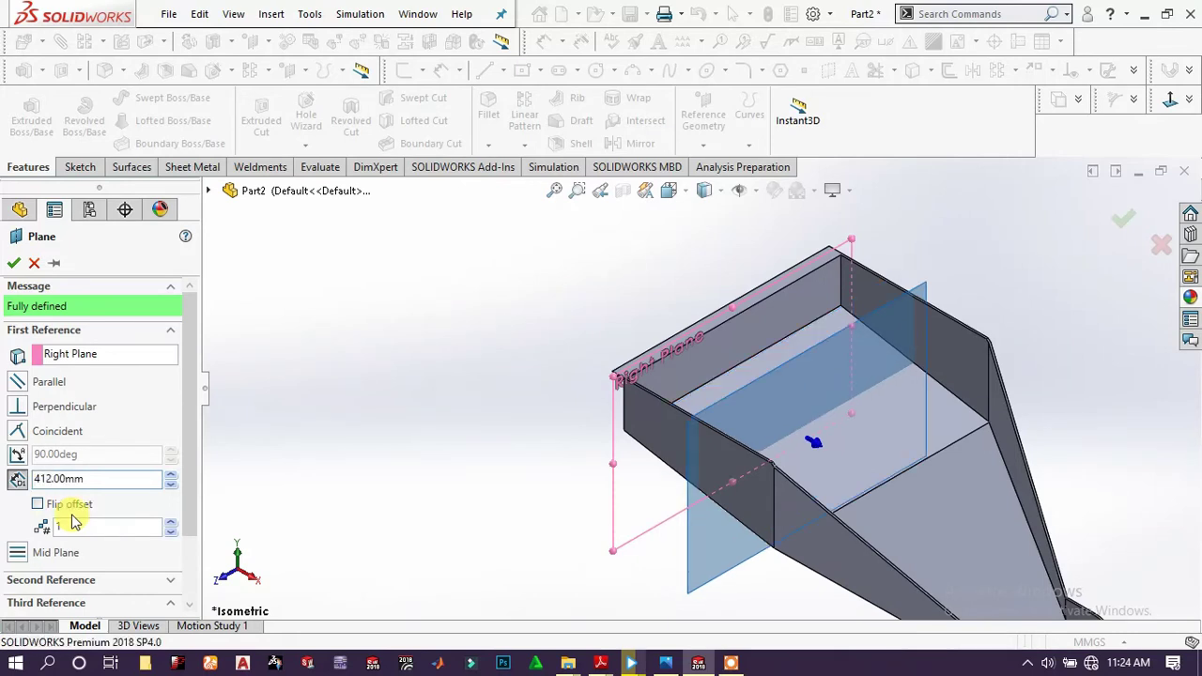
{"action": "left_click", "coordinate": [21, 263]}
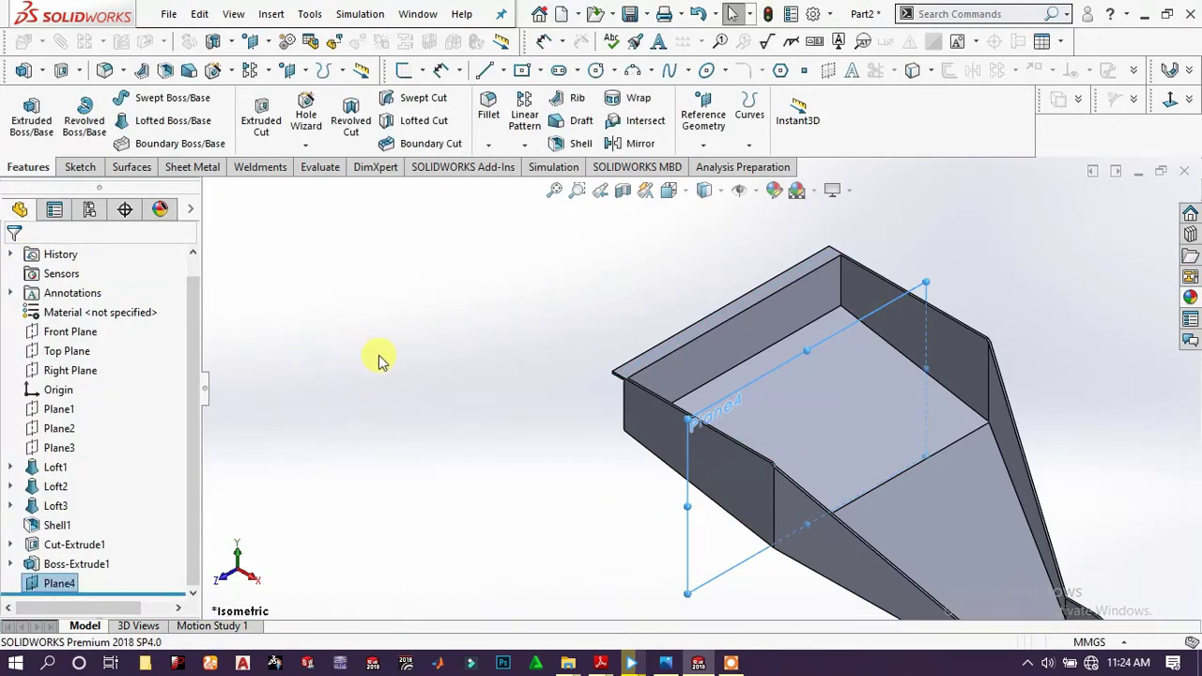
{"action": "left_click", "coordinate": [410, 473]}
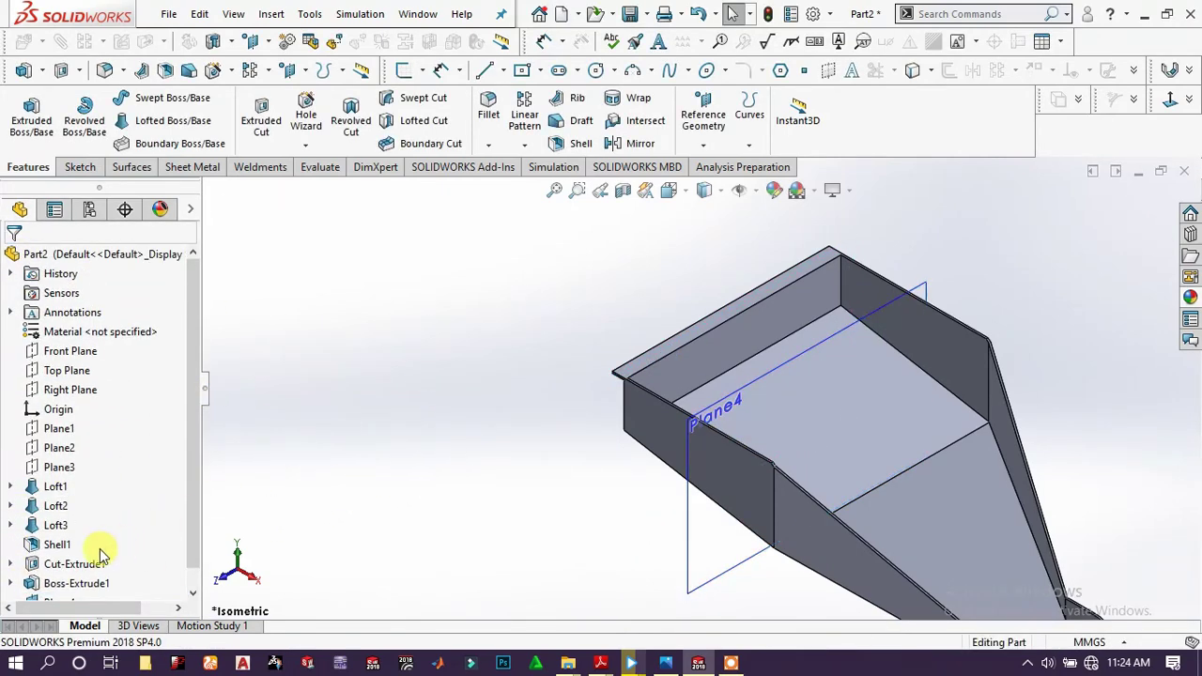
Mirror the flange extrusion about the 412 mm offset plane, and hide that plane.
{"action": "left_click", "coordinate": [68, 567]}
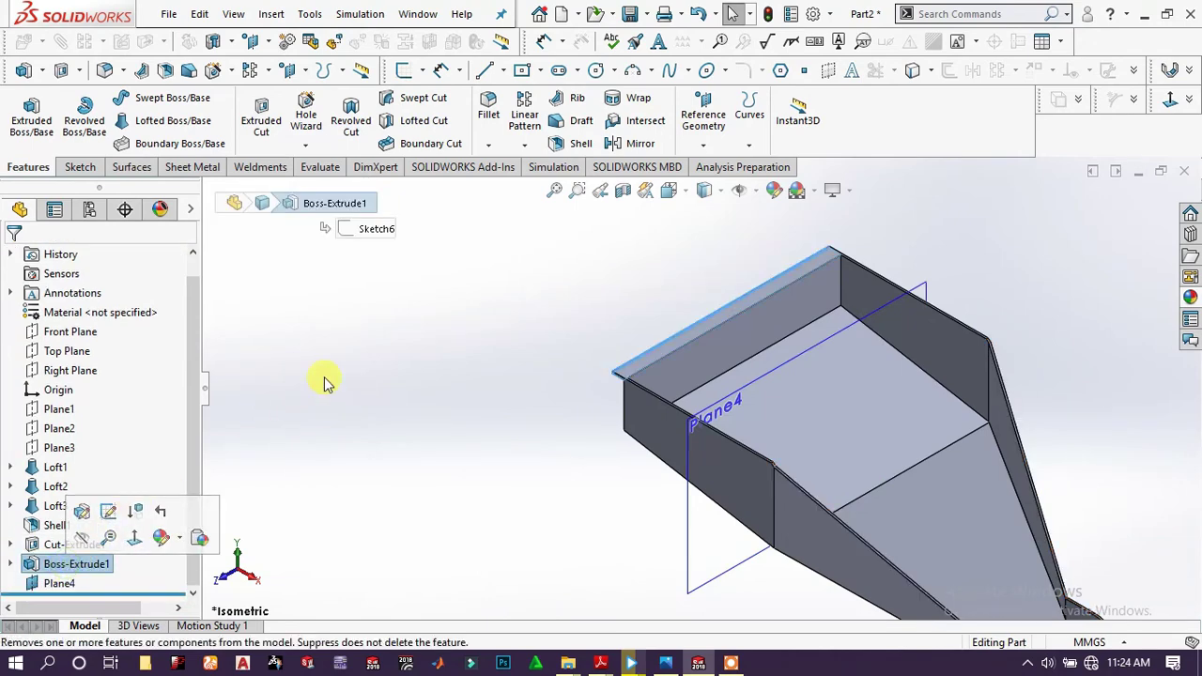
{"action": "left_click", "coordinate": [639, 146]}
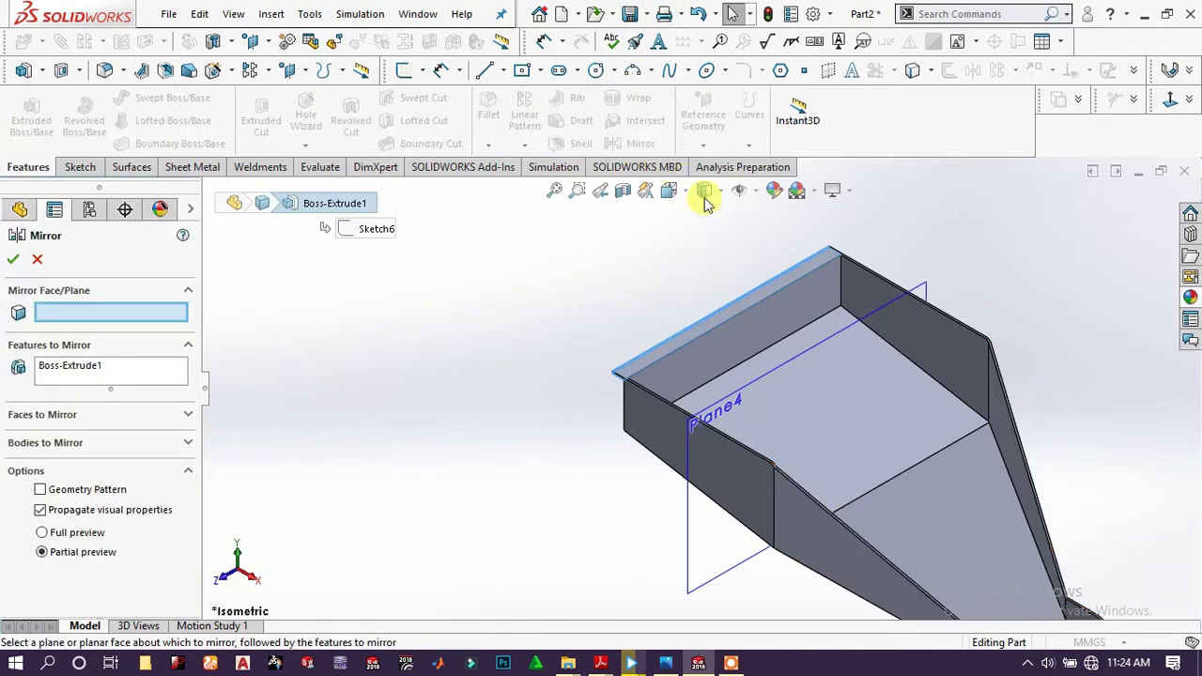
{"action": "left_click", "coordinate": [923, 293]}
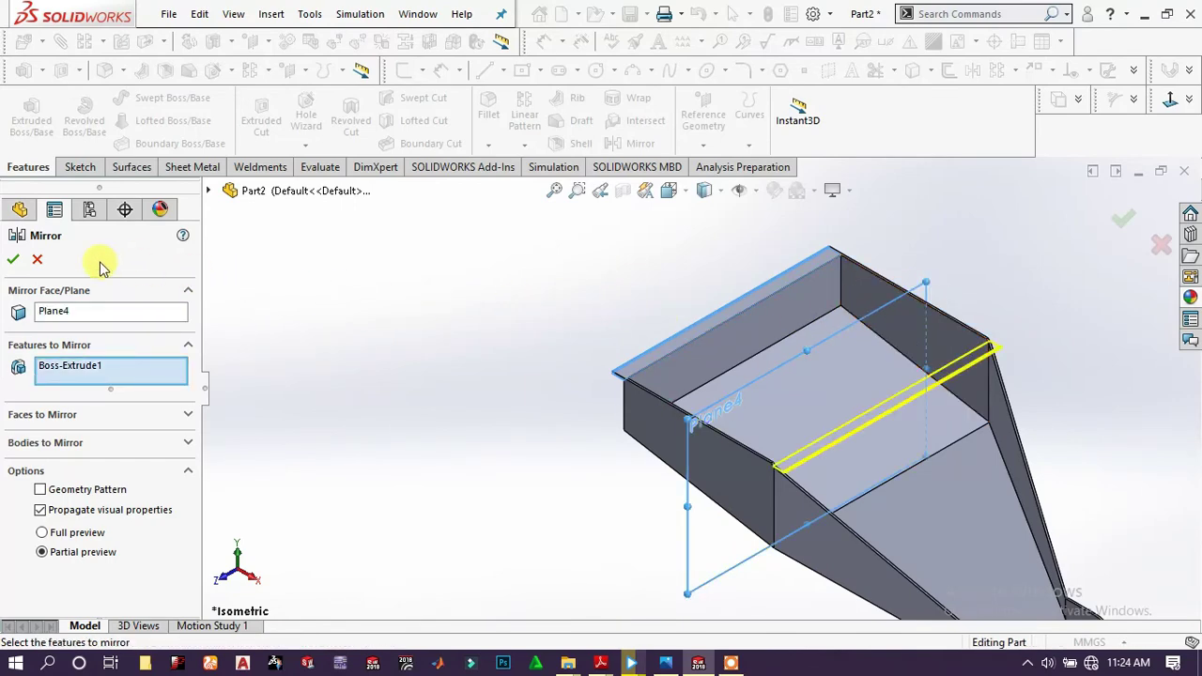
{"action": "left_click", "coordinate": [15, 256]}
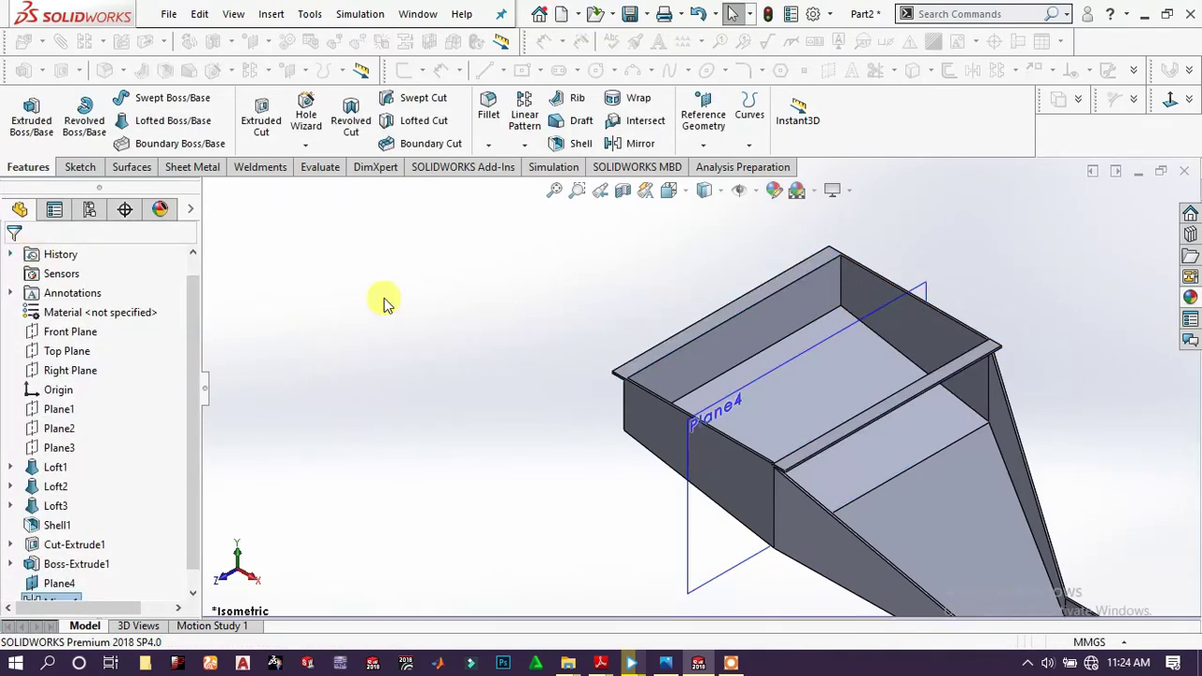
{"action": "left_click", "coordinate": [925, 294]}
{"action": "left_click", "coordinate": [1024, 237]}
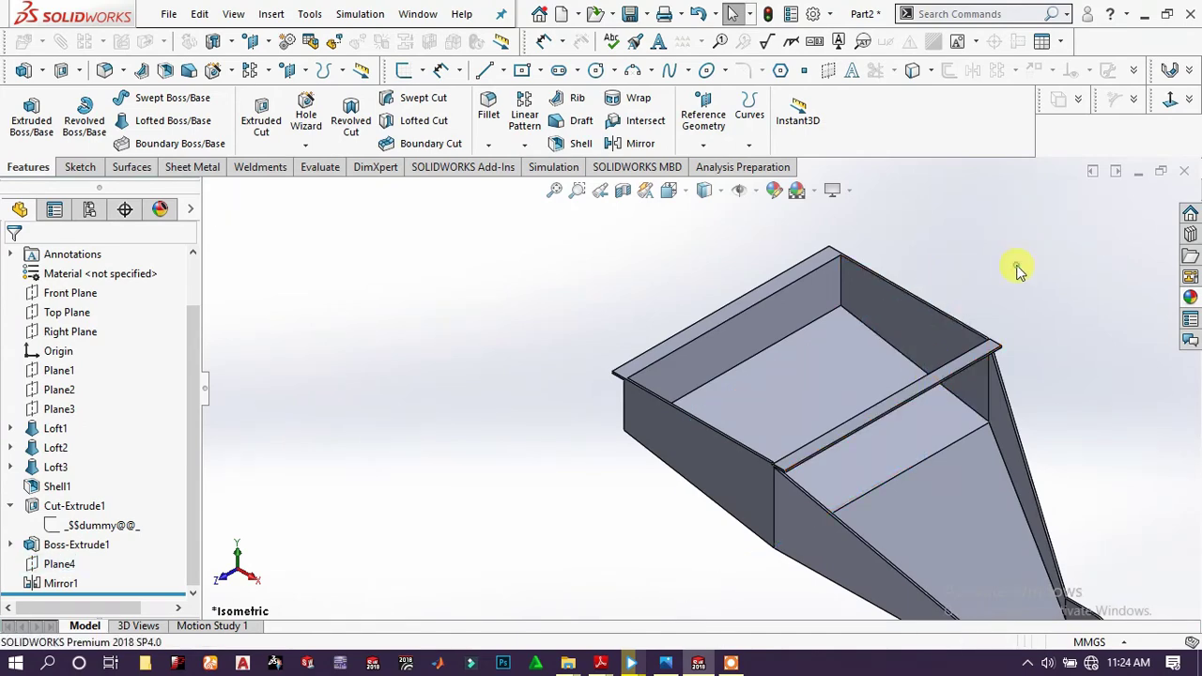
Examine where the mirrored flange meets the side walls, and check the whole part from several angles.
{"action": "scroll", "coordinate": [986, 375], "scroll_direction": "down", "scroll_amount": 3}
{"action": "scroll", "coordinate": [677, 355], "scroll_direction": "up", "scroll_amount": 2}
{"action": "scroll", "coordinate": [671, 352], "scroll_direction": "down", "scroll_amount": 1}
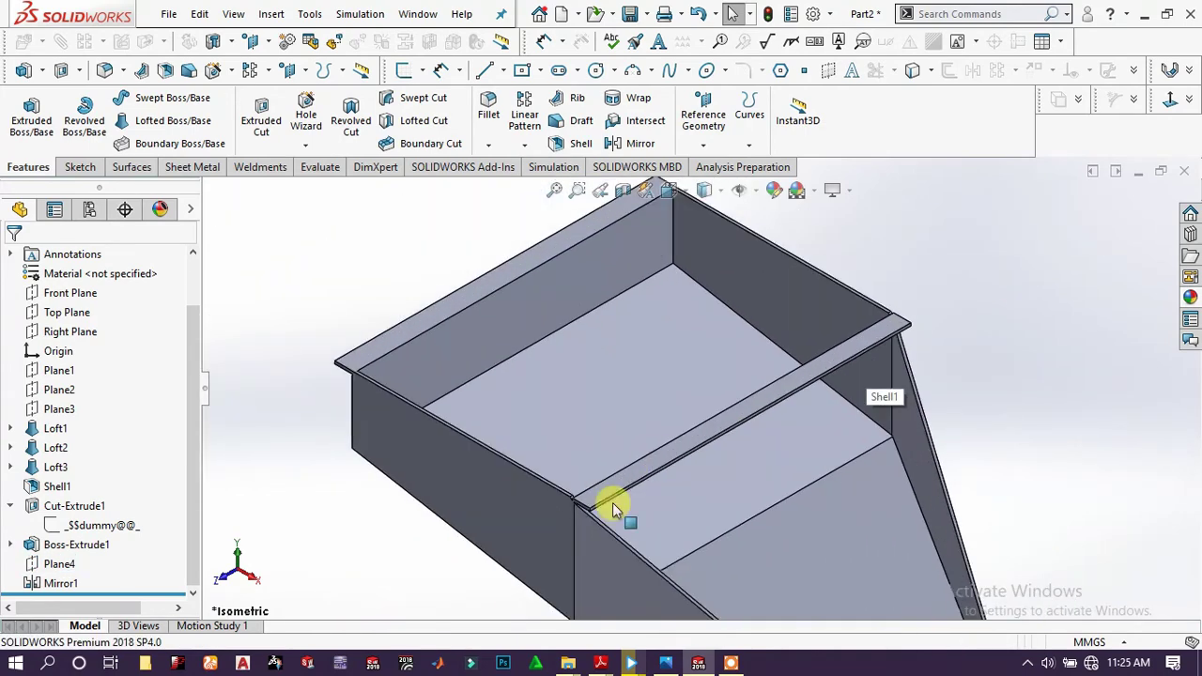
{"action": "scroll", "coordinate": [615, 502], "scroll_direction": "down", "scroll_amount": 3}
{"action": "middle_click_drag", "start_coordinate": [617, 499], "coordinate": [662, 457]}
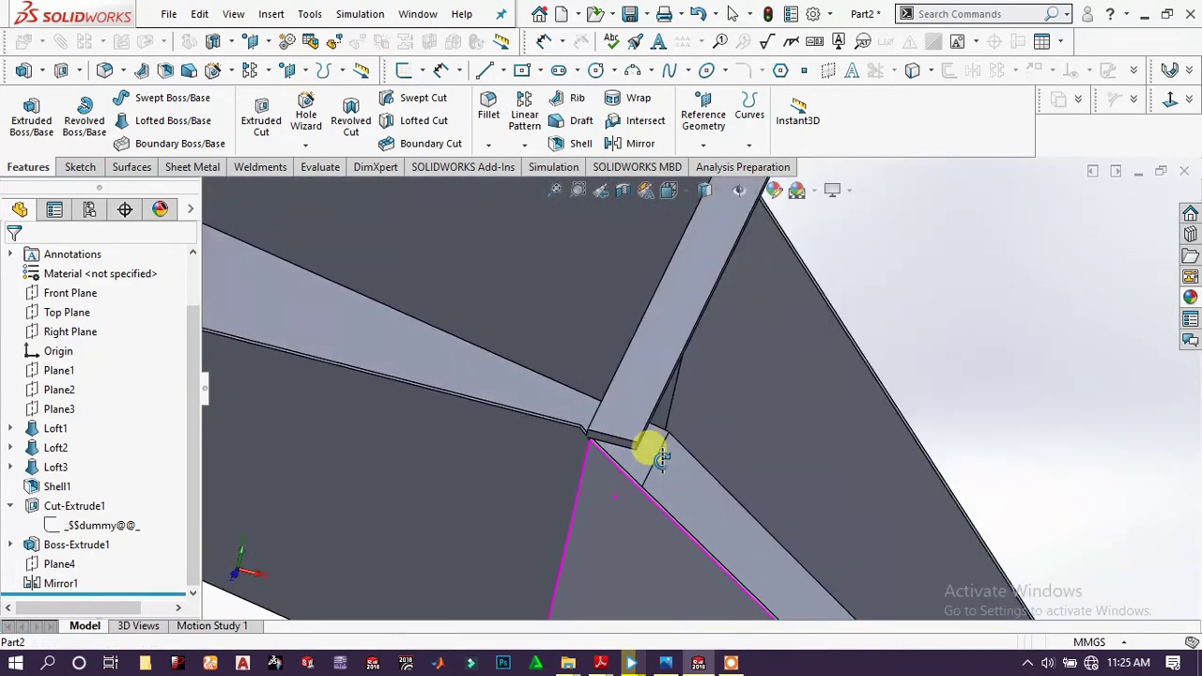
{"action": "scroll", "coordinate": [510, 416], "scroll_direction": "up", "scroll_amount": 5}
{"action": "scroll", "coordinate": [533, 306], "scroll_direction": "up", "scroll_amount": 2}
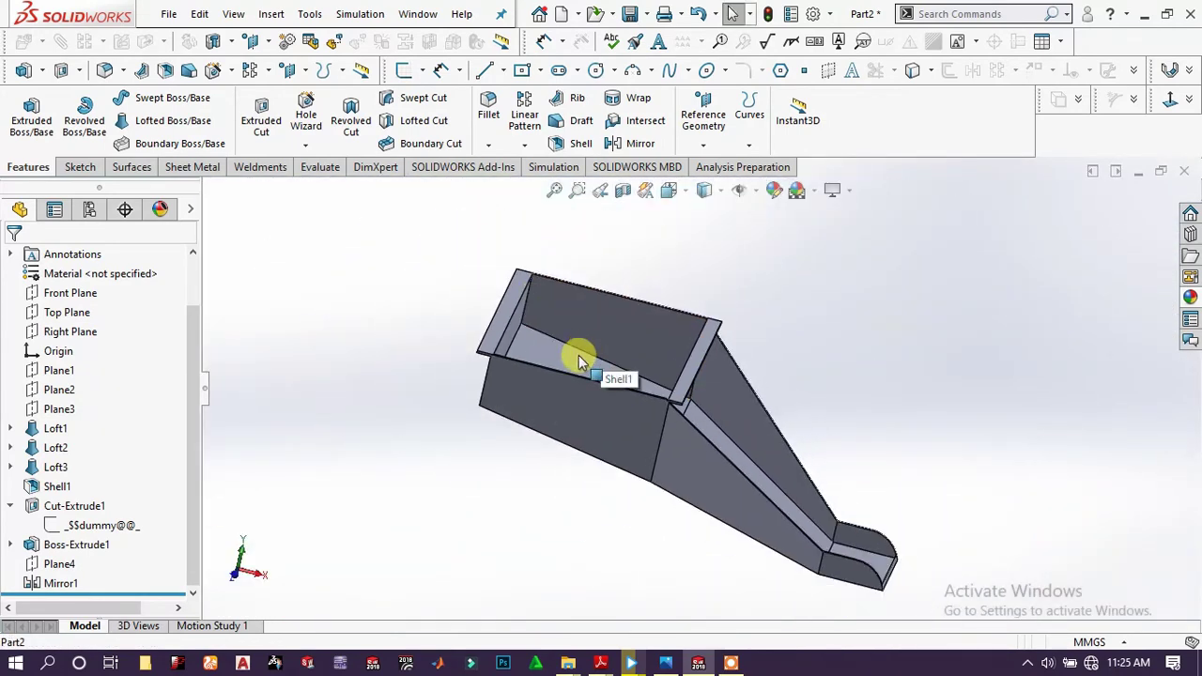
{"action": "middle_click_drag", "start_coordinate": [580, 361], "coordinate": [769, 449]}
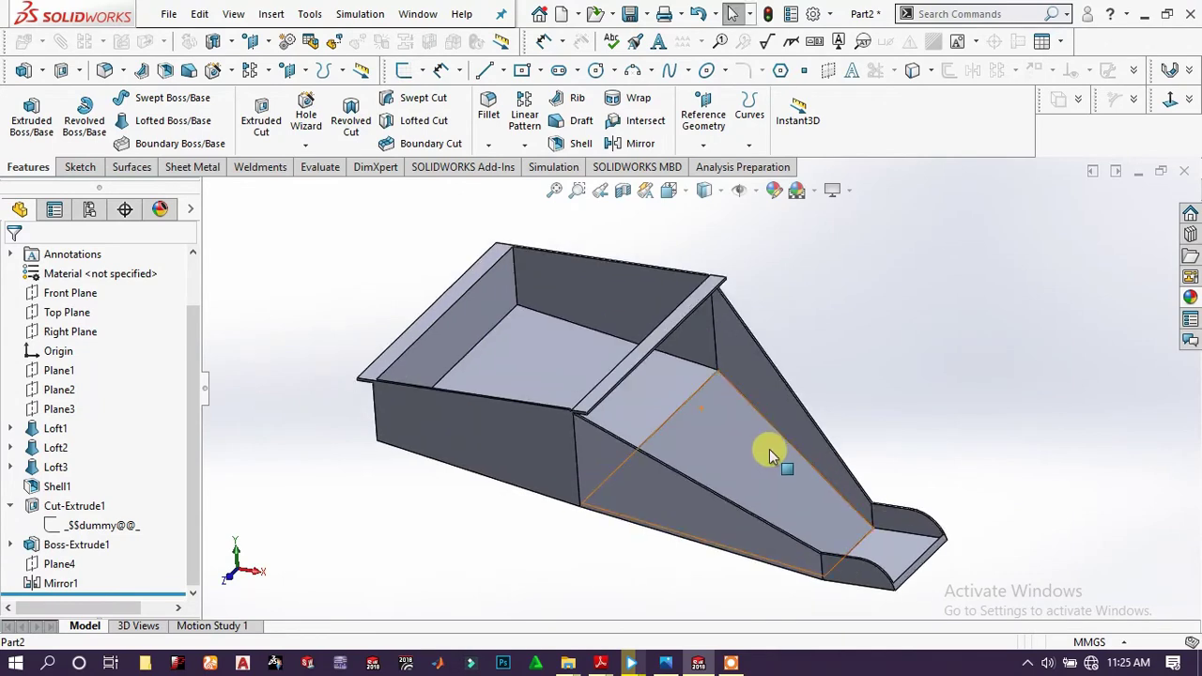
{"action": "middle_click_drag", "start_coordinate": [496, 376], "coordinate": [498, 349]}
{"action": "left_click", "coordinate": [523, 336]}
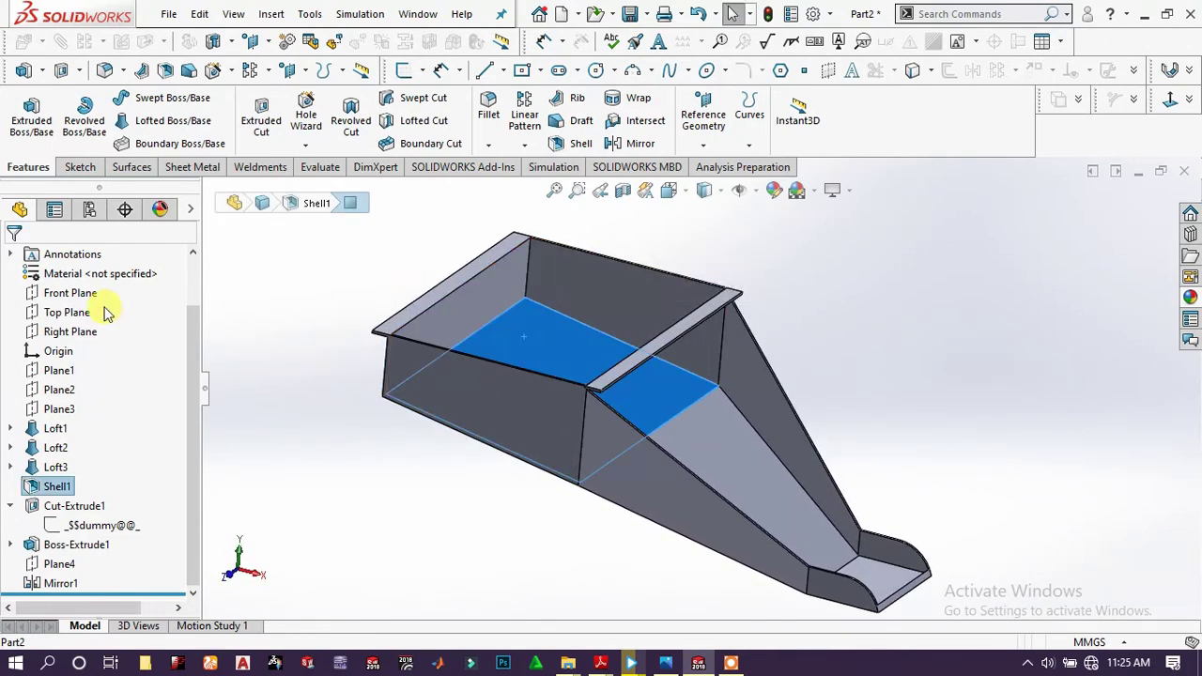
{"action": "scroll", "coordinate": [131, 282], "scroll_direction": "up", "scroll_amount": 2}
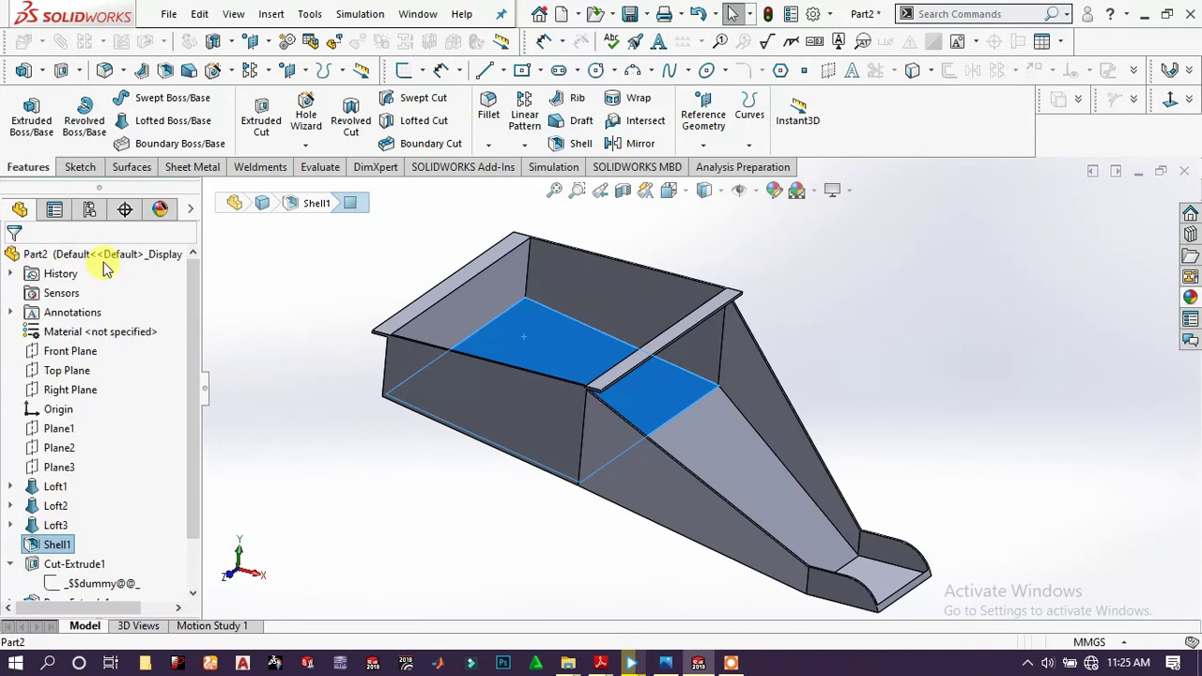
{"action": "left_click", "coordinate": [144, 250]}
{"action": "right_click", "coordinate": [145, 259]}
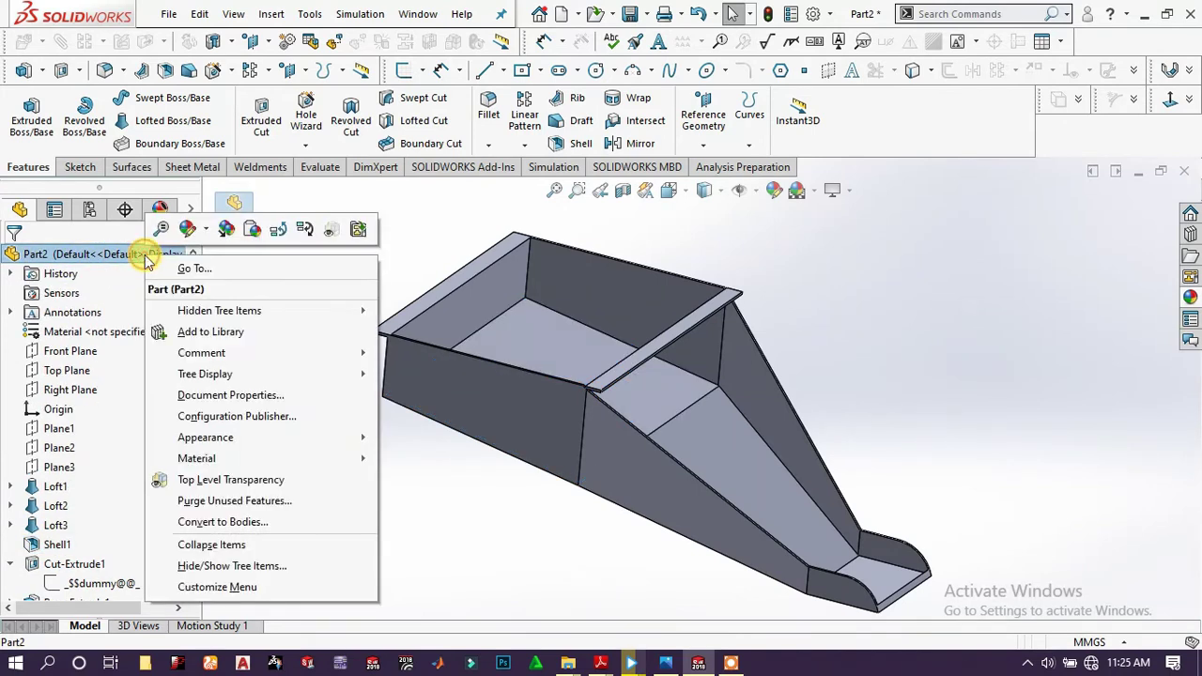
{"action": "left_click", "coordinate": [448, 242]}
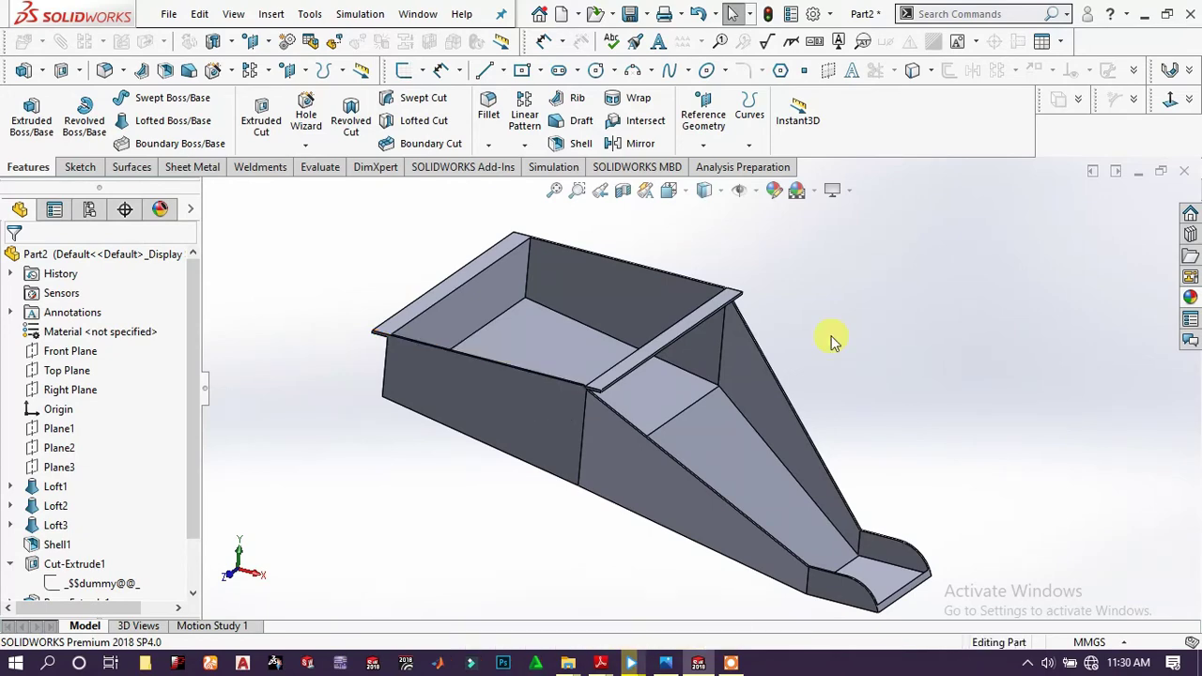
Open a new sketch on the outer side face of the wide section.
{"action": "left_click", "coordinate": [546, 390]}
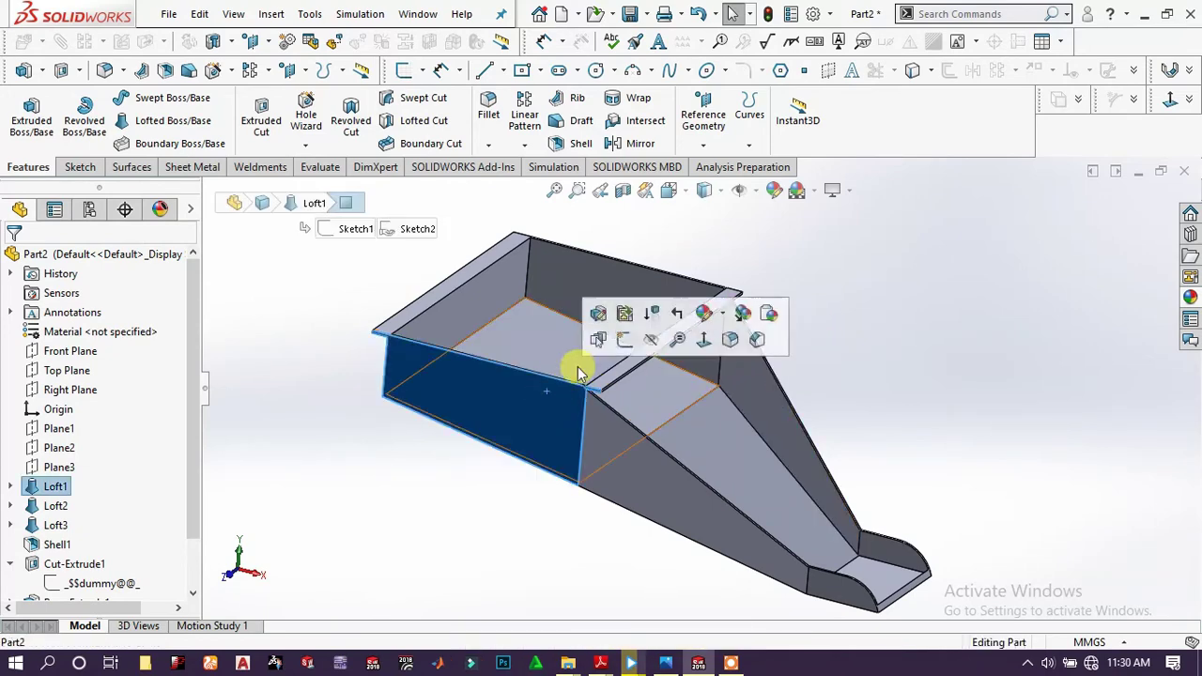
{"action": "left_click", "coordinate": [625, 339]}
{"action": "scroll", "coordinate": [585, 285], "scroll_direction": "down", "scroll_amount": 4}
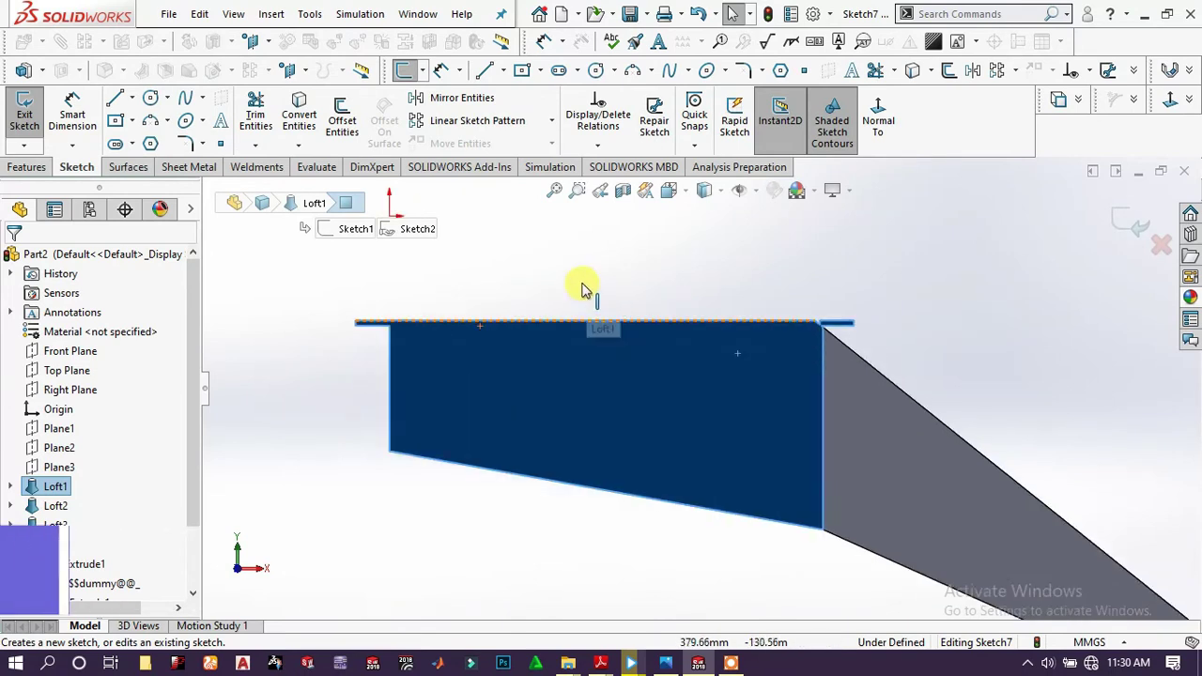
{"action": "scroll", "coordinate": [554, 254], "scroll_direction": "up", "scroll_amount": 3}
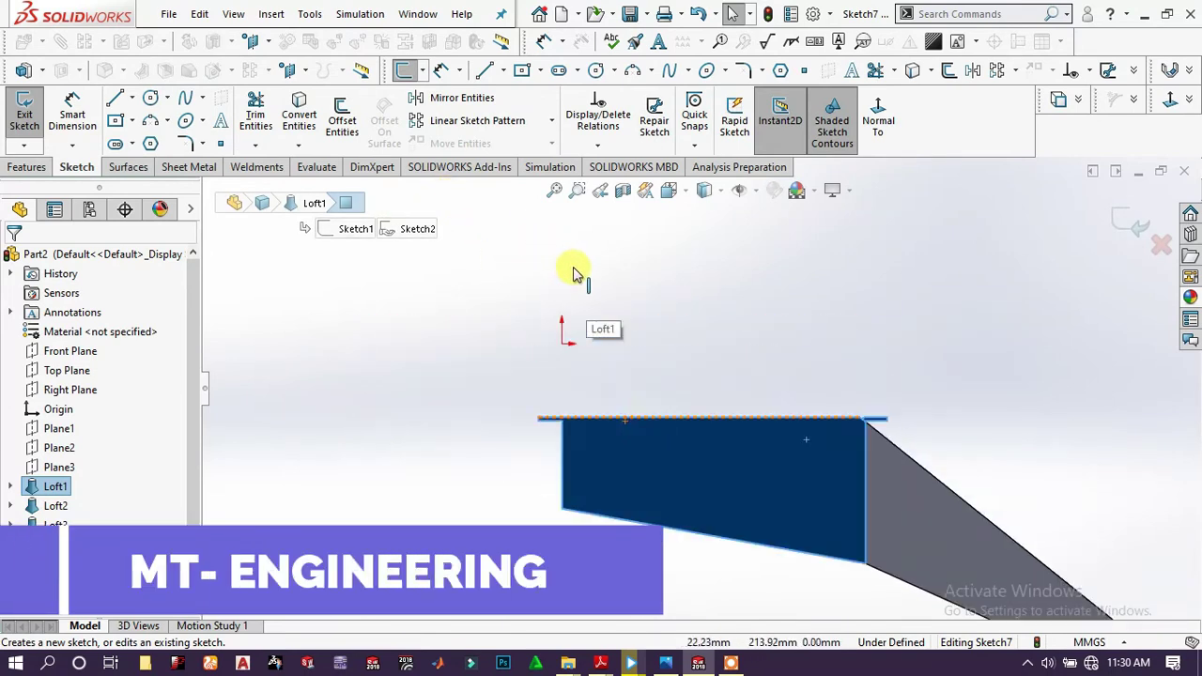
Sketch a horizontal construction line about 883 mm long from the origin, above the wide section.
{"action": "left_click", "coordinate": [485, 75]}
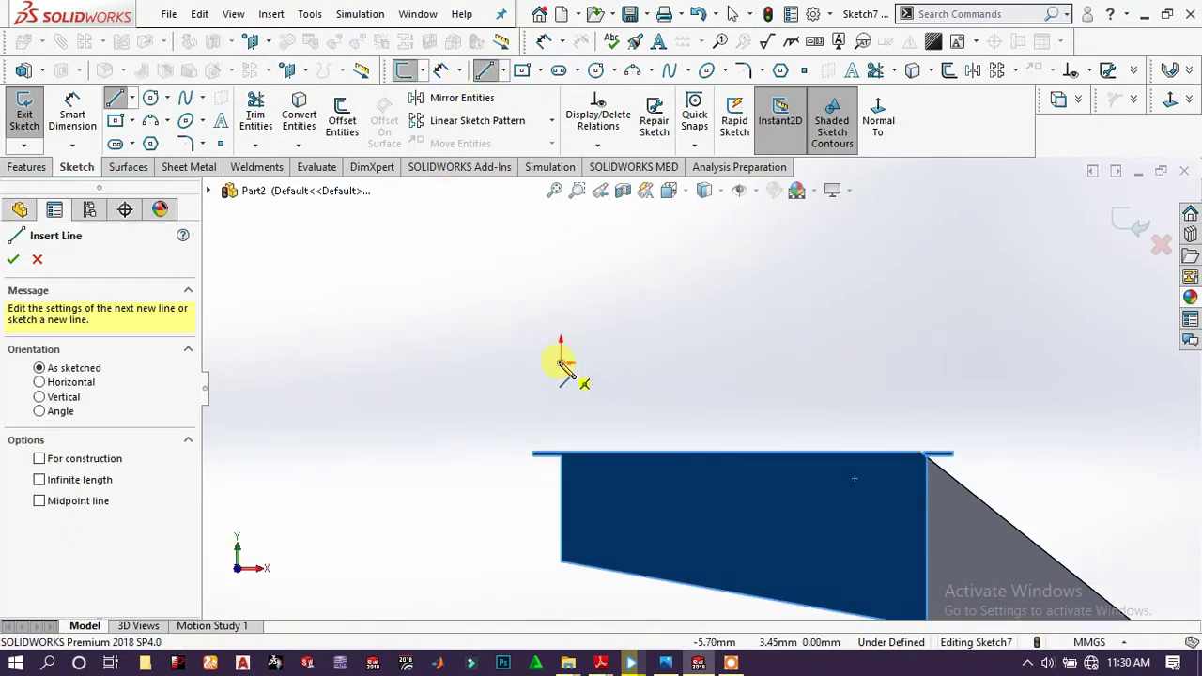
{"action": "left_click", "coordinate": [560, 363]}
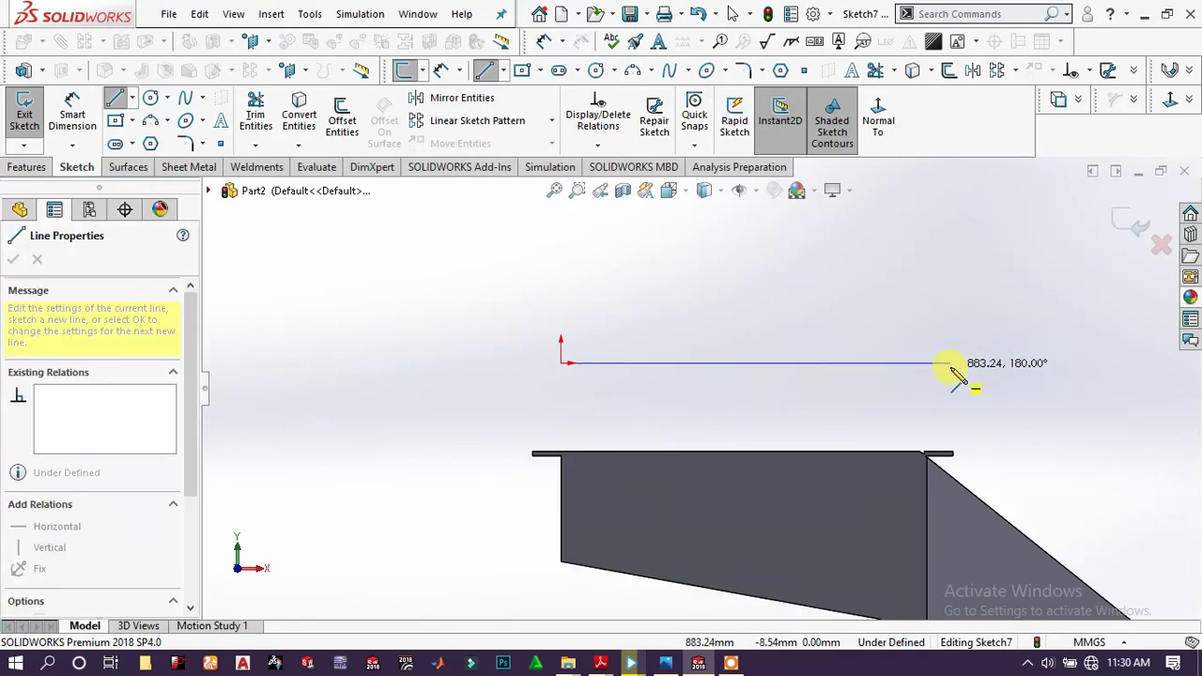
{"action": "left_click", "coordinate": [946, 364]}
{"action": "right_click", "coordinate": [942, 319]}
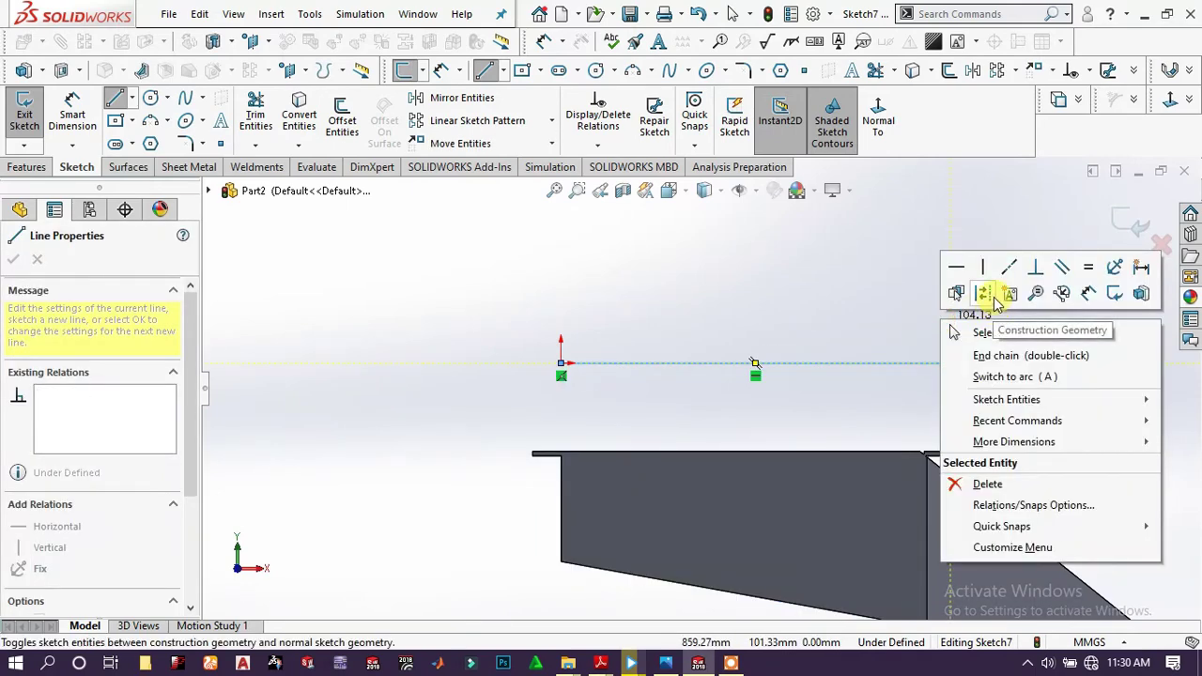
{"action": "left_click", "coordinate": [998, 298]}
{"action": "key", "text": "Escape"}
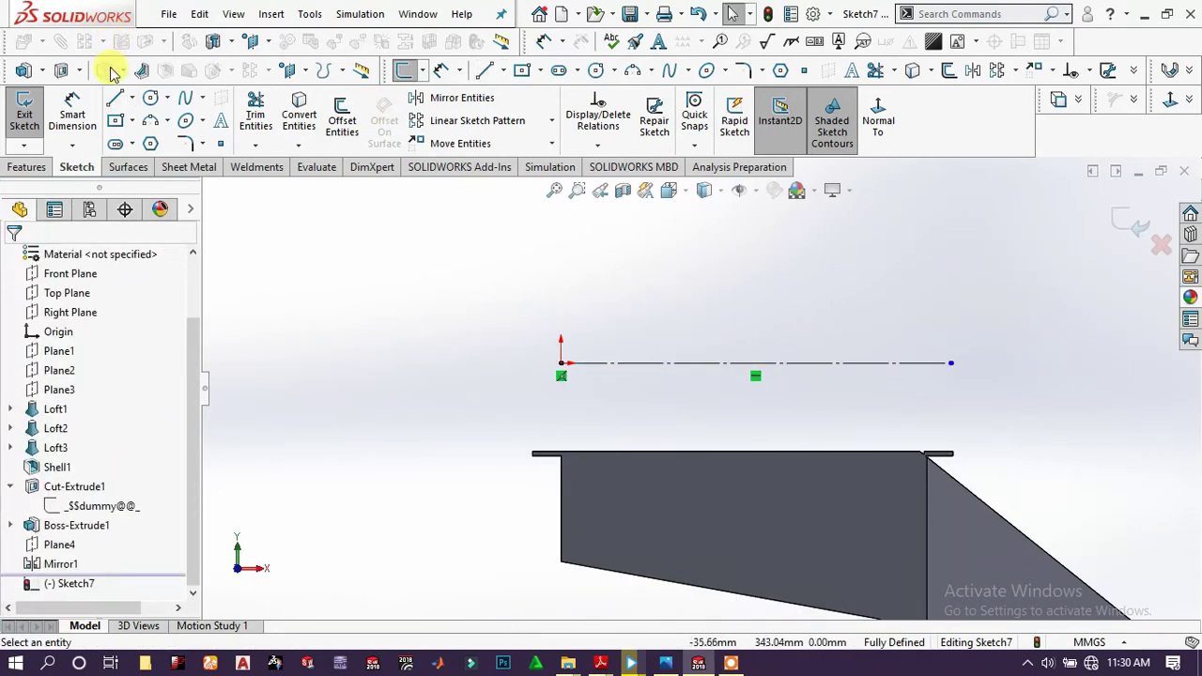
Sketch a vertical construction line about 90 mm long downward from the midpoint of the horizontal centerline.
{"action": "left_click", "coordinate": [115, 100]}
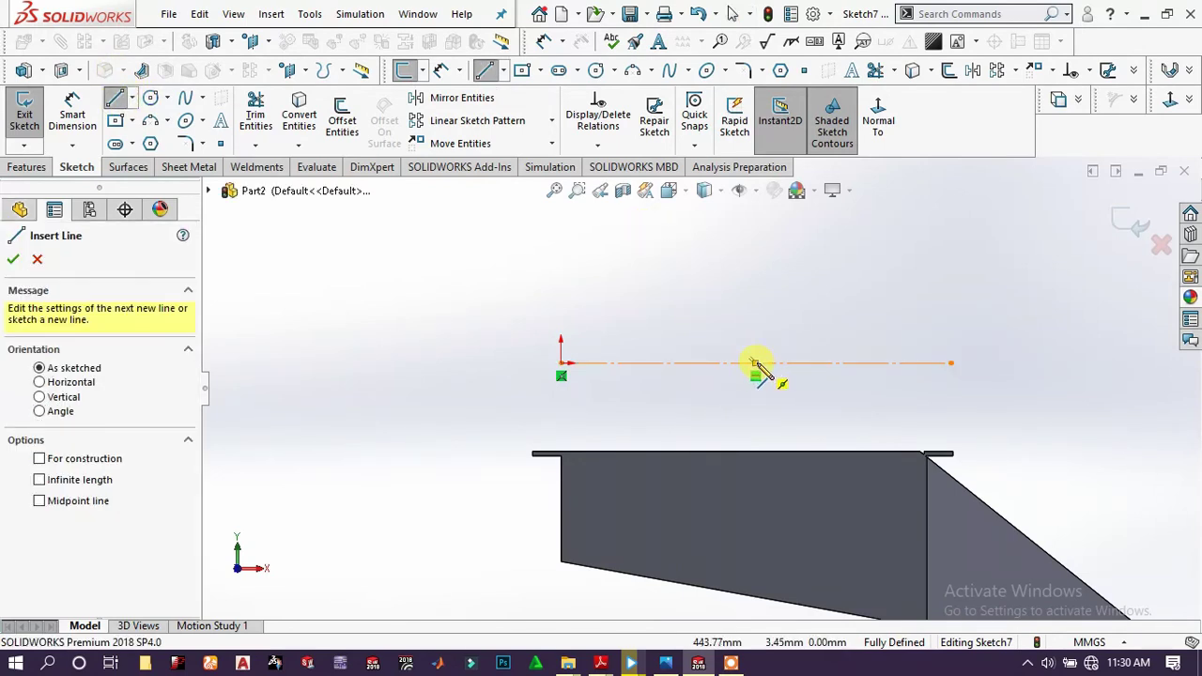
{"action": "left_click", "coordinate": [756, 364]}
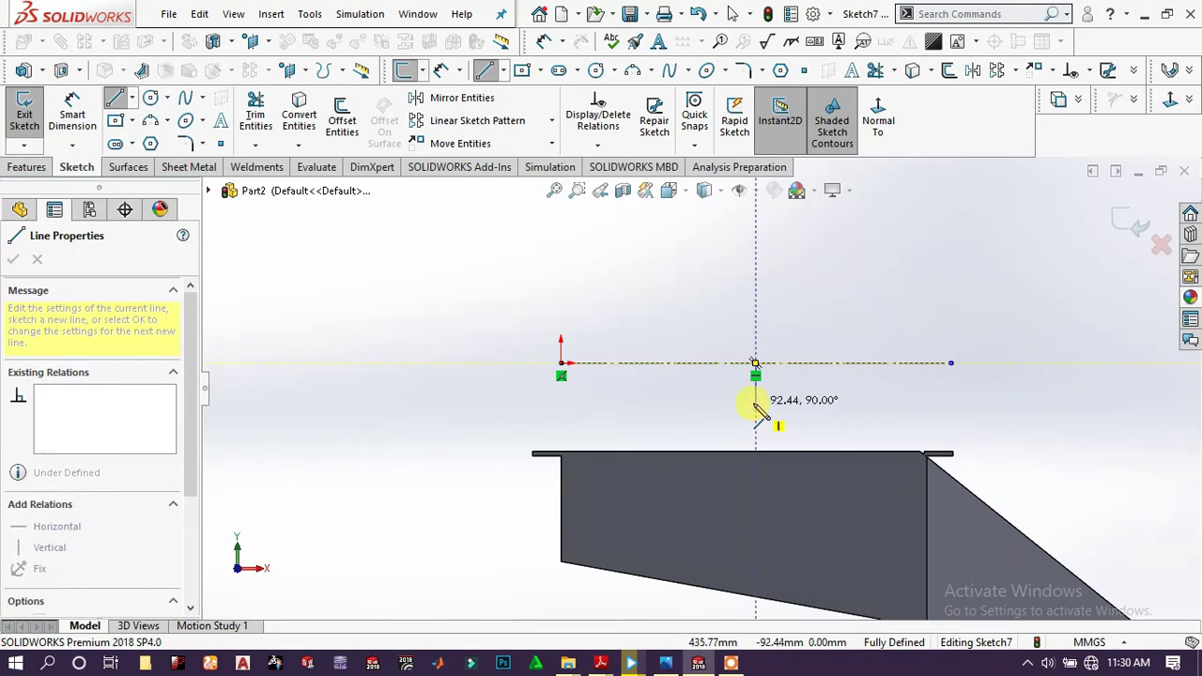
{"action": "left_click", "coordinate": [756, 402]}
{"action": "right_click", "coordinate": [787, 391]}
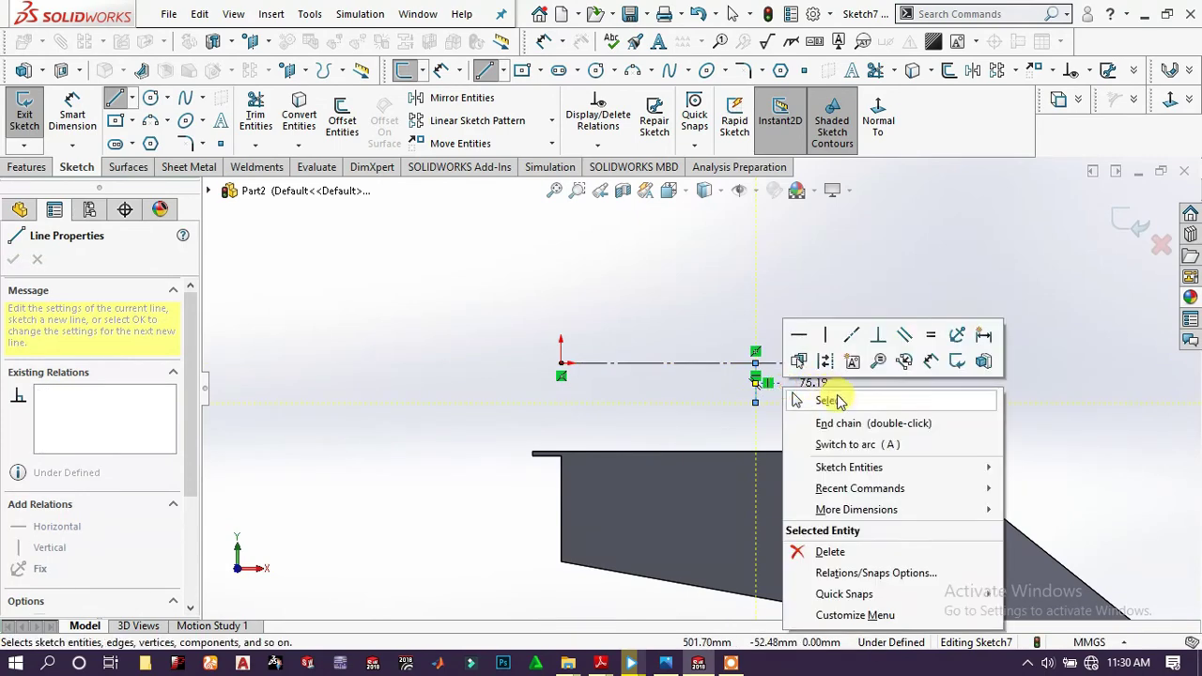
{"action": "left_click", "coordinate": [824, 361]}
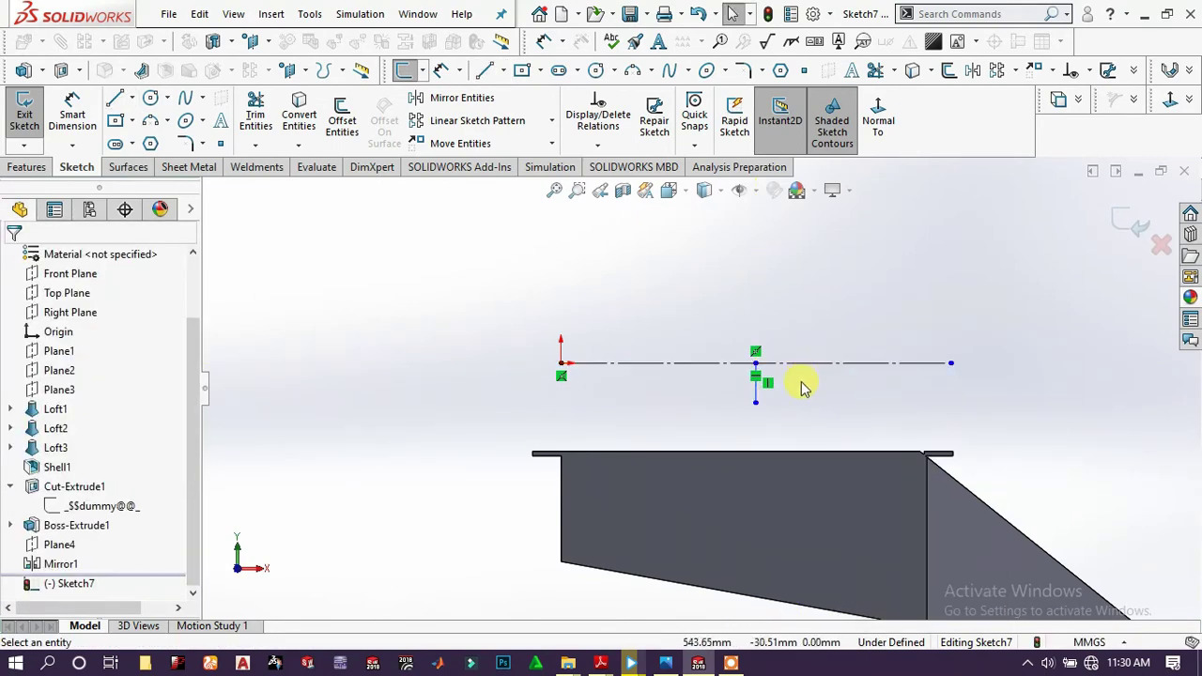
{"action": "scroll", "coordinate": [796, 393], "scroll_direction": "down", "scroll_amount": 2}
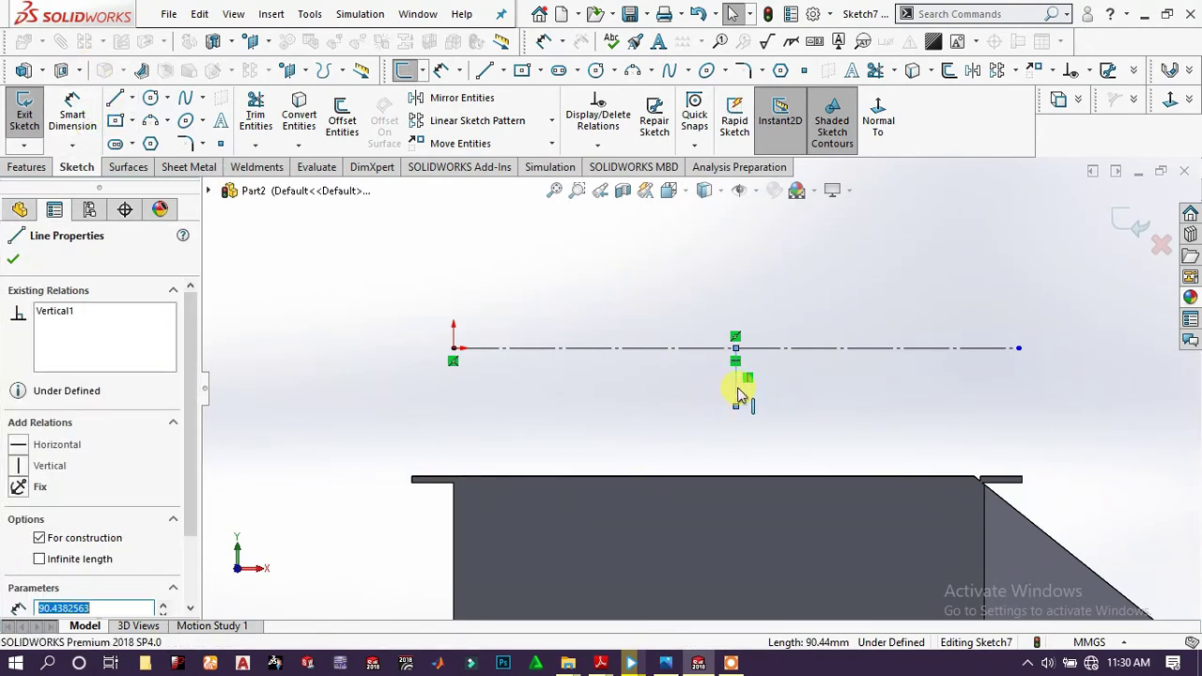
{"action": "left_click", "coordinate": [797, 386]}
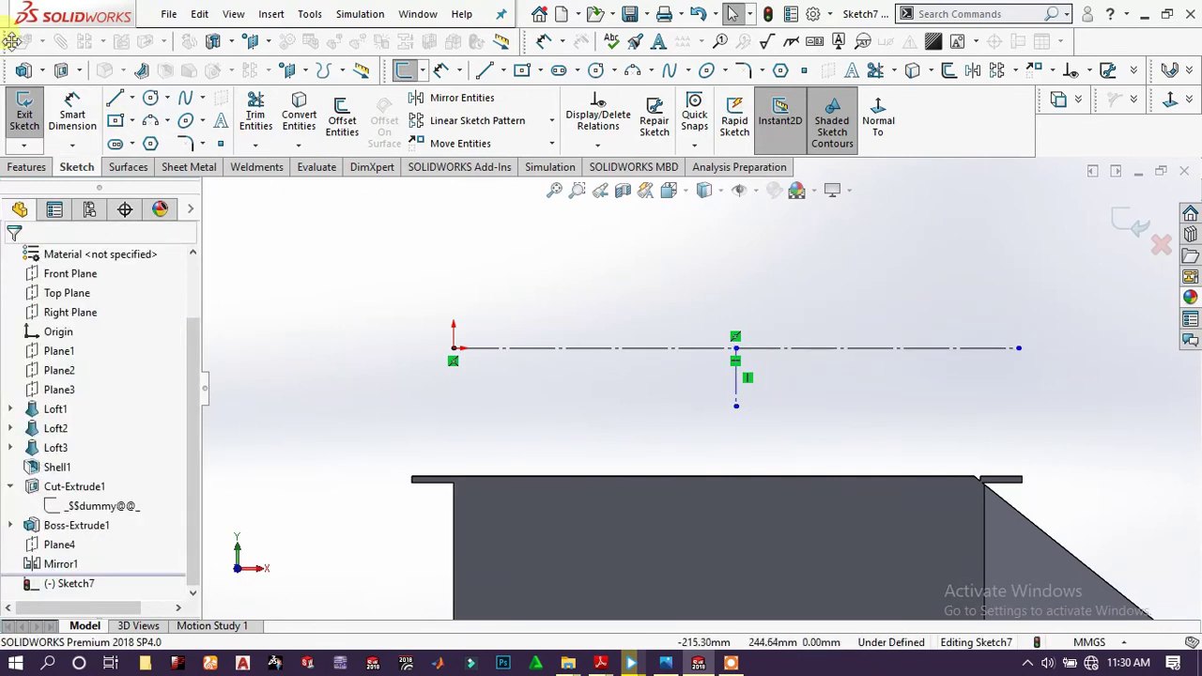
Dimension the short vertical construction line to 20 mm.
{"action": "left_click", "coordinate": [73, 113]}
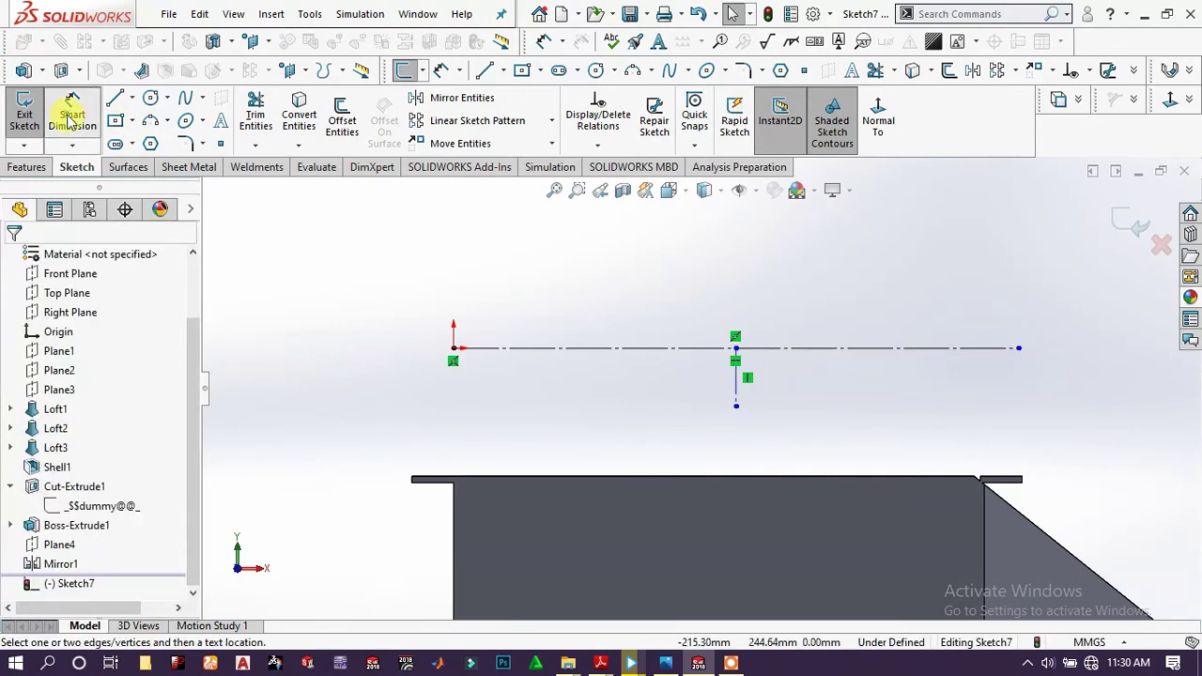
{"action": "left_click", "coordinate": [735, 385]}
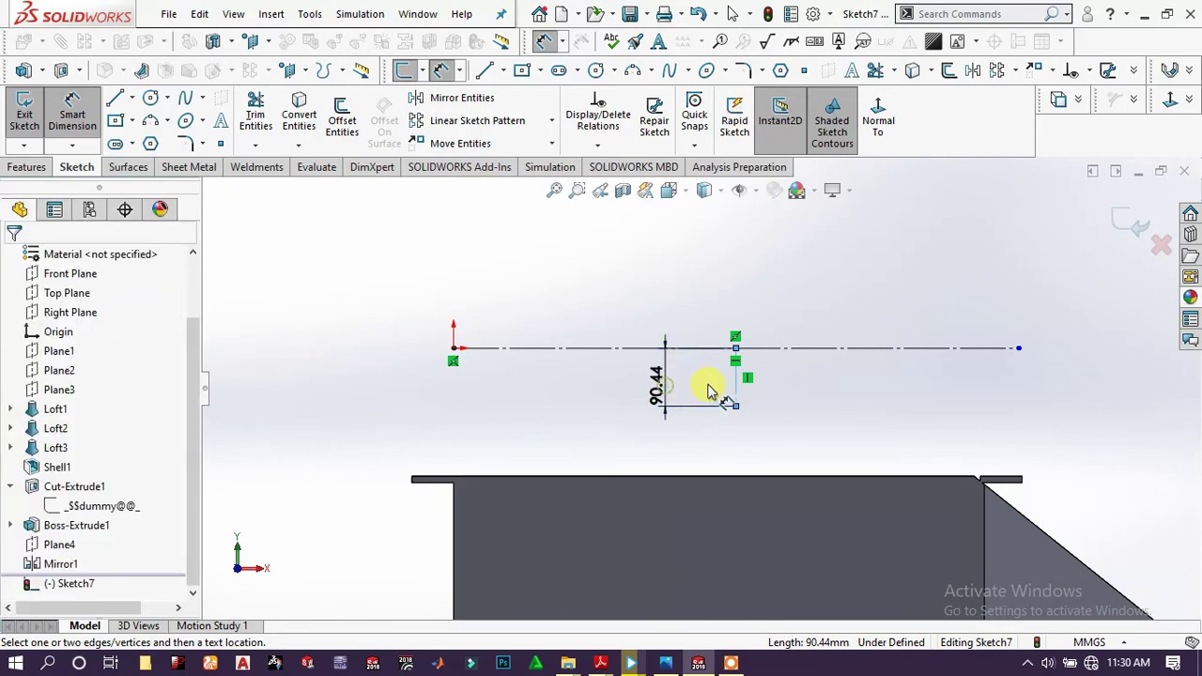
{"action": "left_click", "coordinate": [751, 379]}
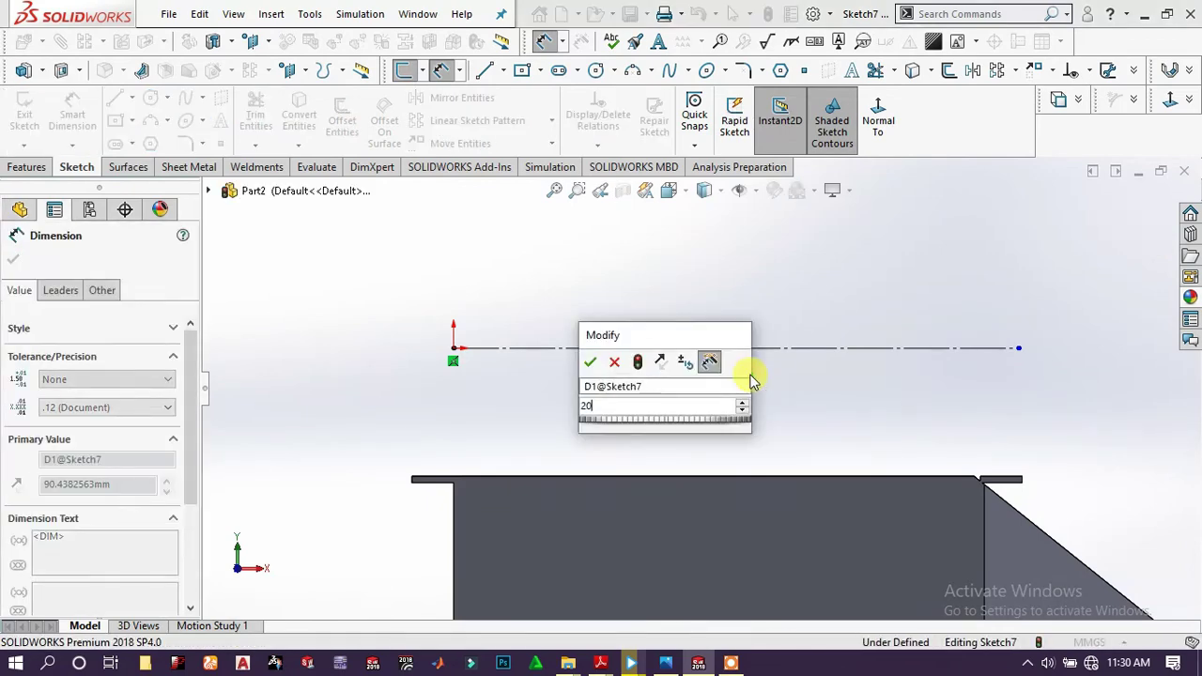
{"action": "key", "text": "Return"}
{"action": "left_click", "coordinate": [749, 300]}
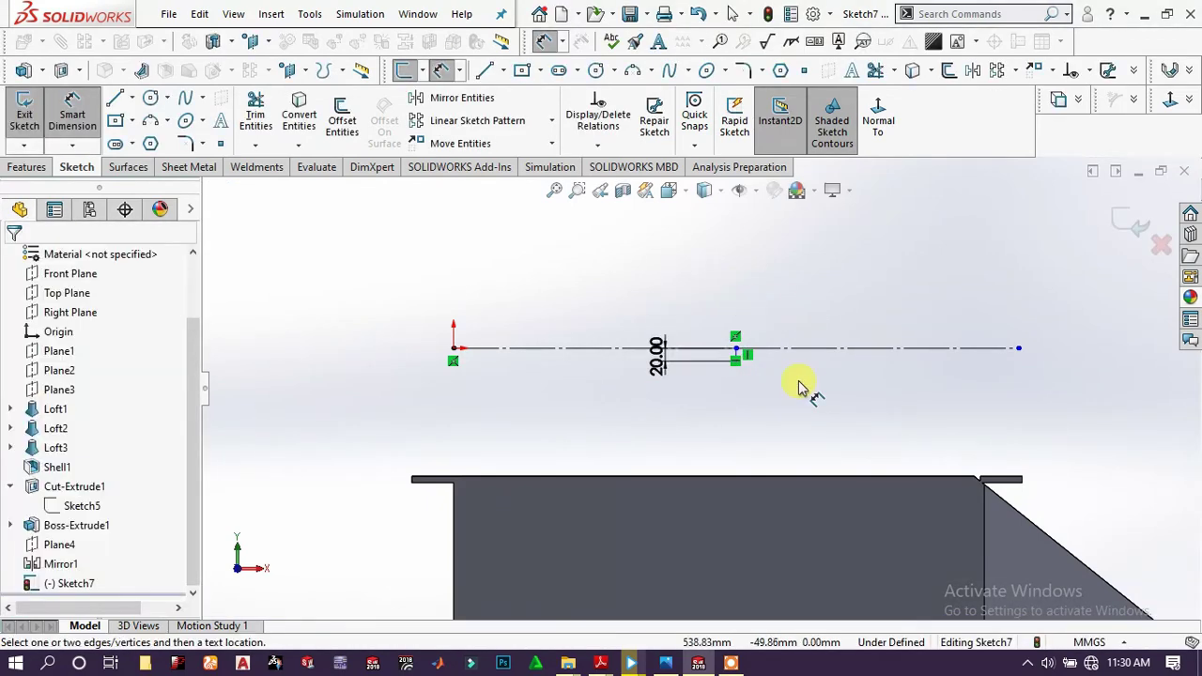
Dimension the horizontal construction line's length to 830 mm.
{"action": "scroll", "coordinate": [933, 389], "scroll_direction": "up", "scroll_amount": 2}
{"action": "scroll", "coordinate": [765, 395], "scroll_direction": "down", "scroll_amount": 2}
{"action": "scroll", "coordinate": [746, 347], "scroll_direction": "up", "scroll_amount": 2}
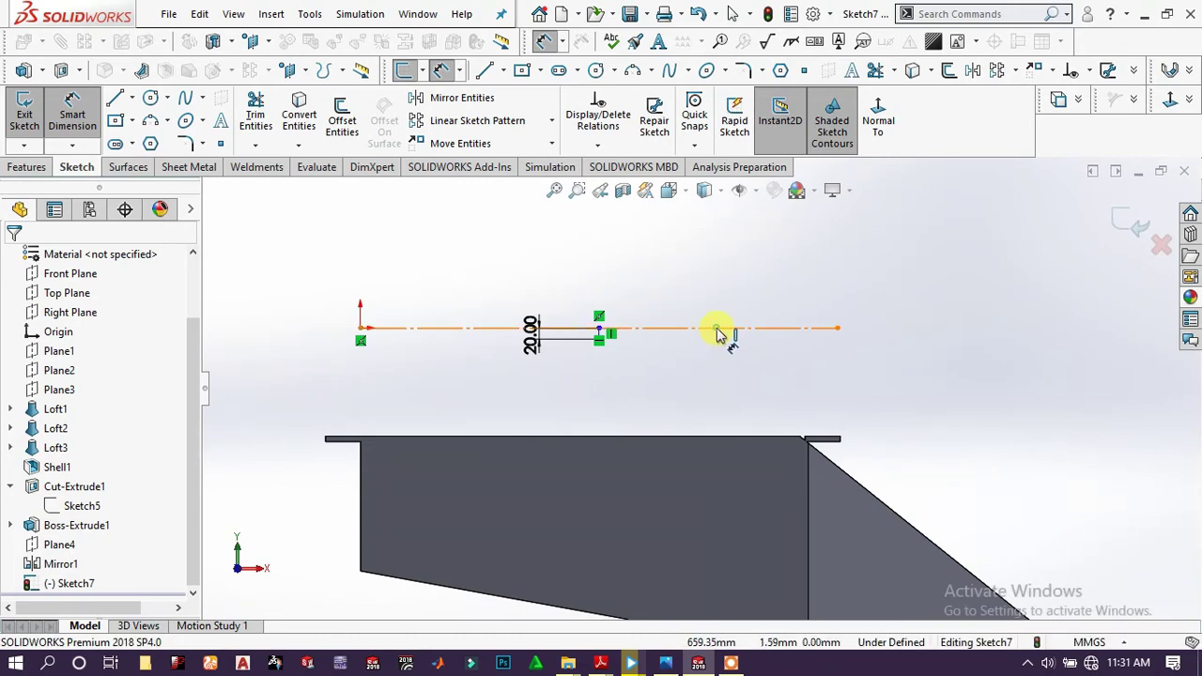
{"action": "left_click", "coordinate": [669, 266]}
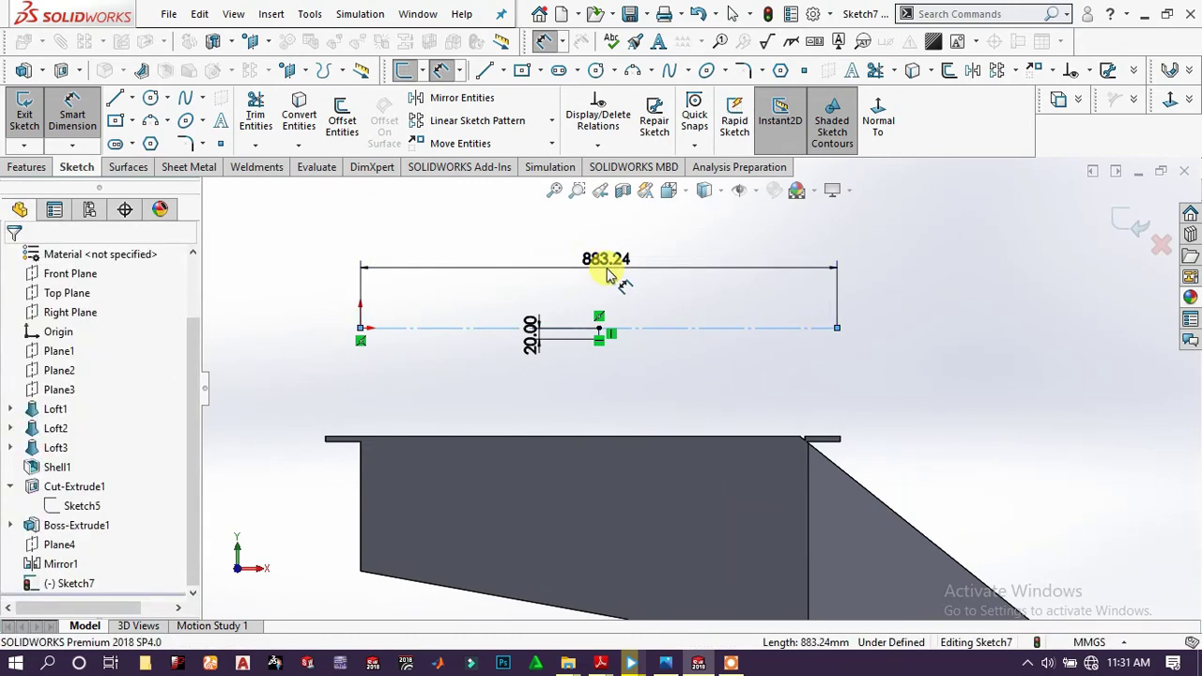
{"action": "left_click", "coordinate": [606, 274]}
{"action": "type", "text": "8"}
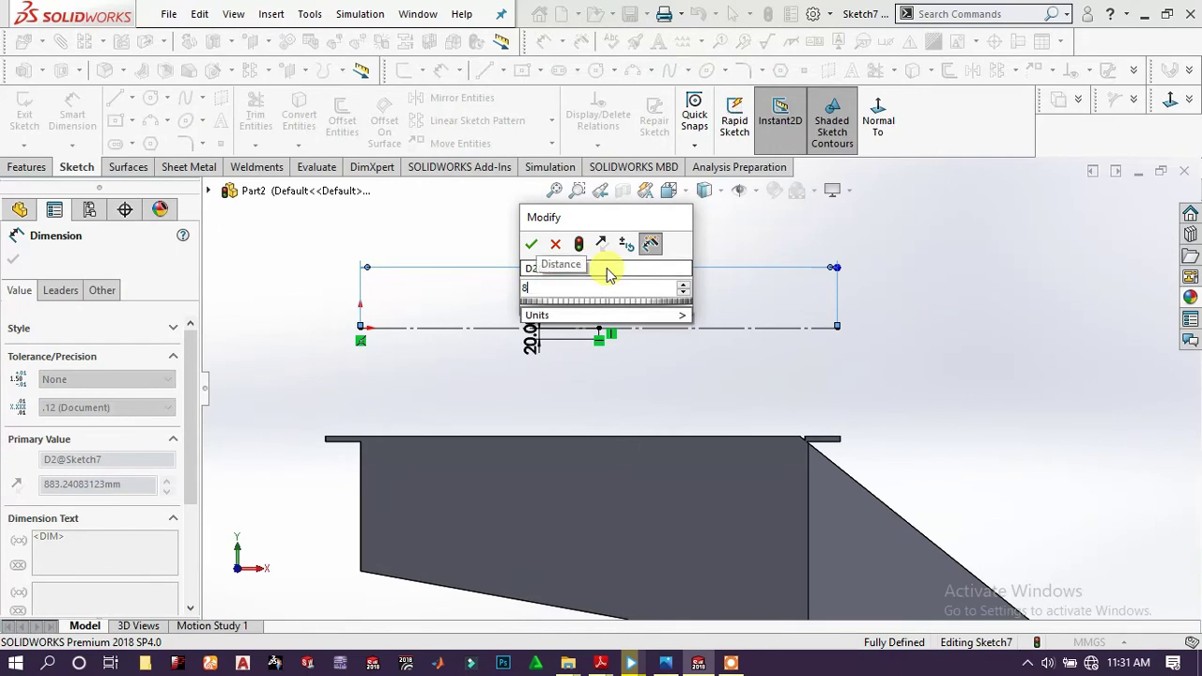
{"action": "type", "text": "30"}
{"action": "key", "text": "Return"}
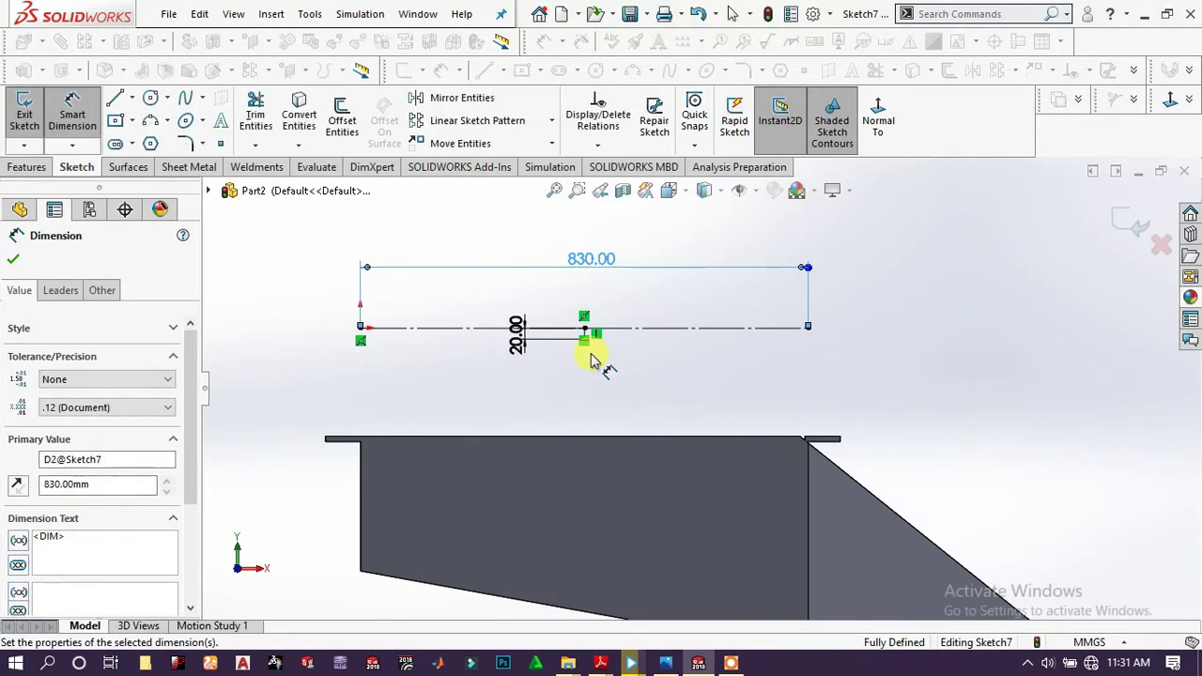
{"action": "left_click", "coordinate": [681, 373]}
Draw a circle centred on the lower end of the vertical construction line, passing through the far endpoint of the horizontal centerline.
{"action": "scroll", "coordinate": [645, 341], "scroll_direction": "down", "scroll_amount": 3}
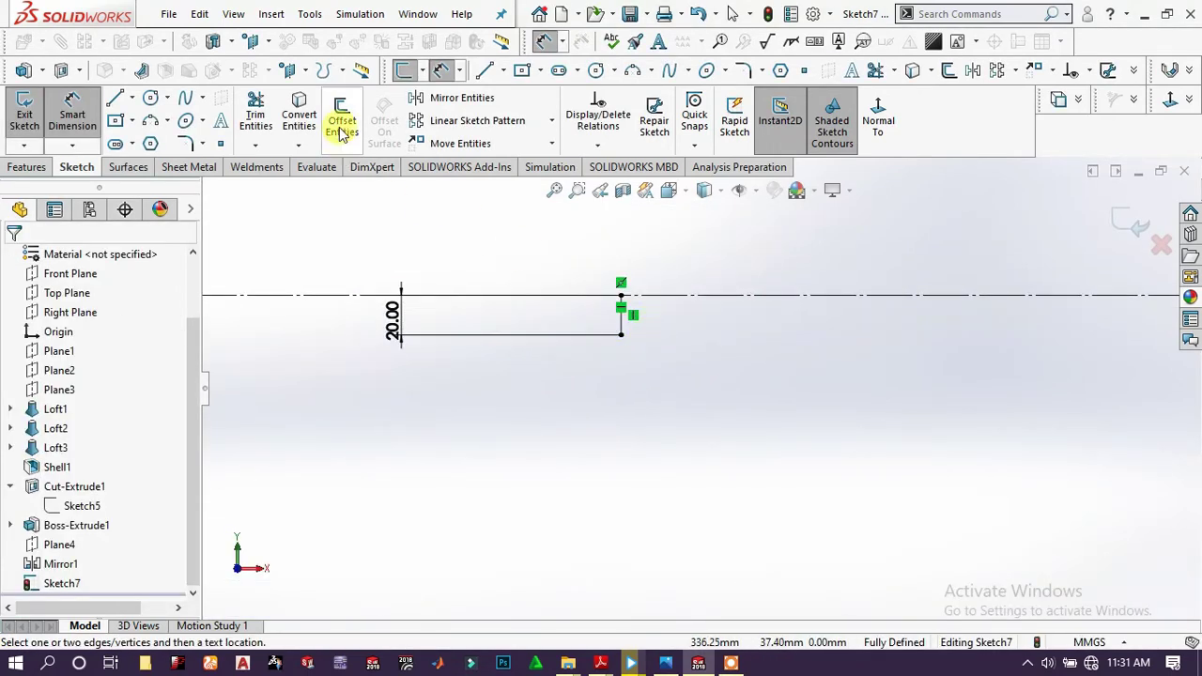
{"action": "left_click", "coordinate": [149, 97]}
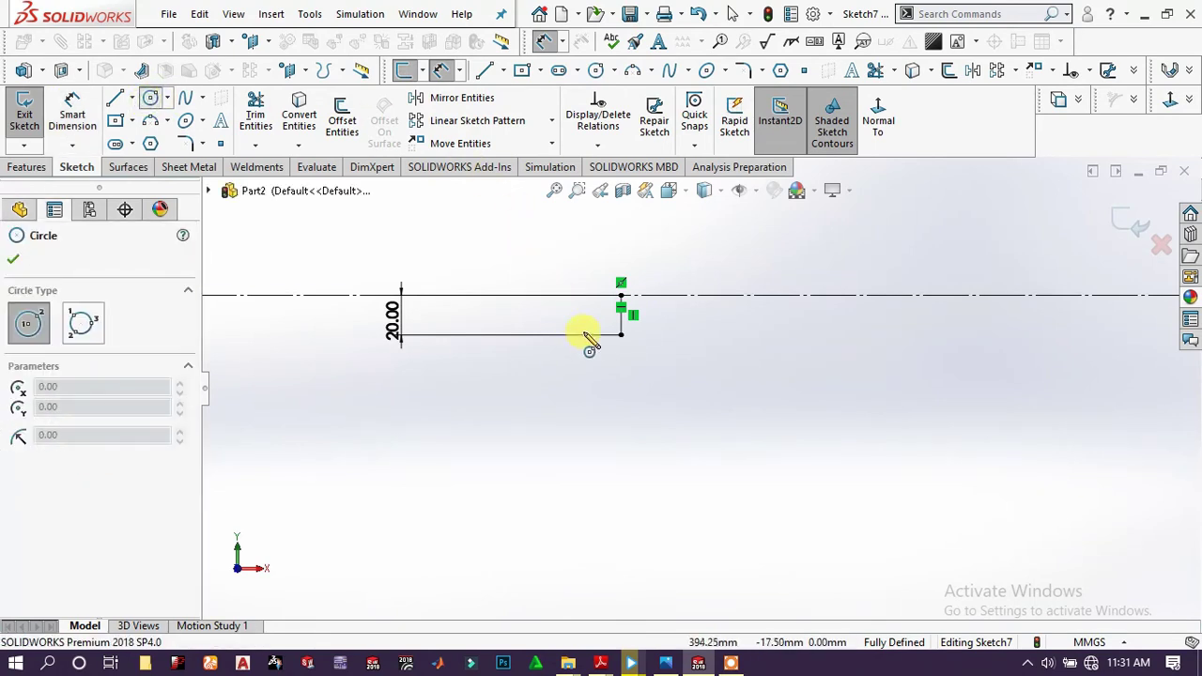
{"action": "left_click", "coordinate": [621, 335]}
{"action": "scroll", "coordinate": [702, 320], "scroll_direction": "up", "scroll_amount": 4}
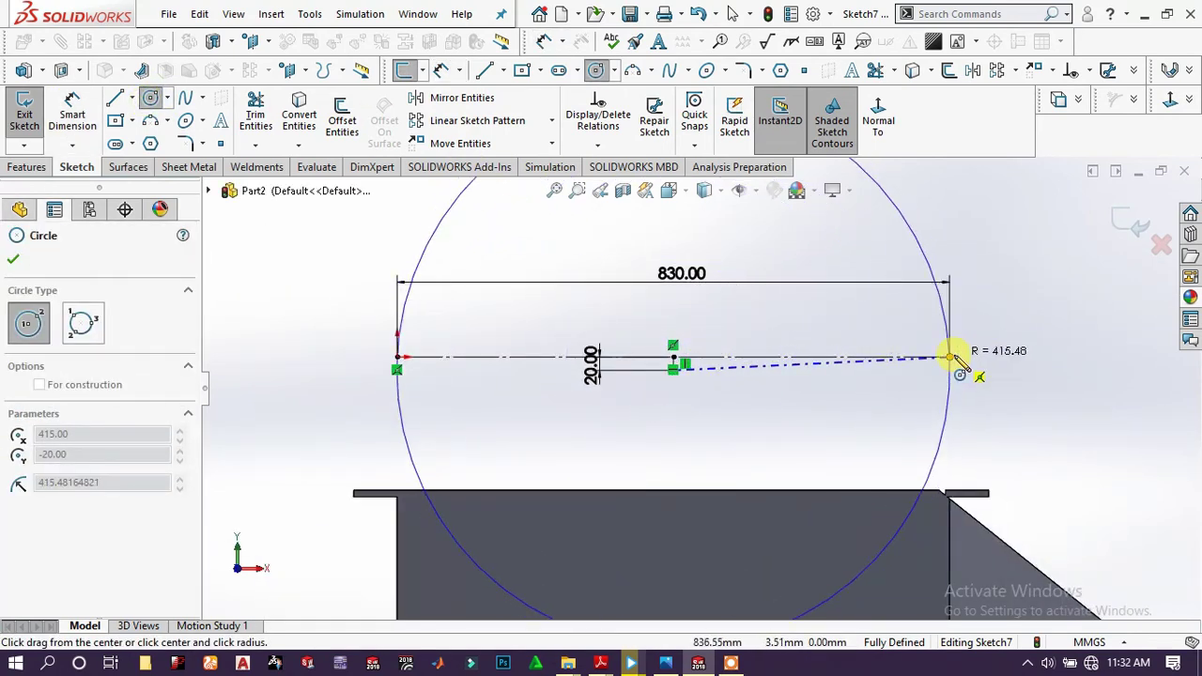
{"action": "left_click", "coordinate": [952, 356]}
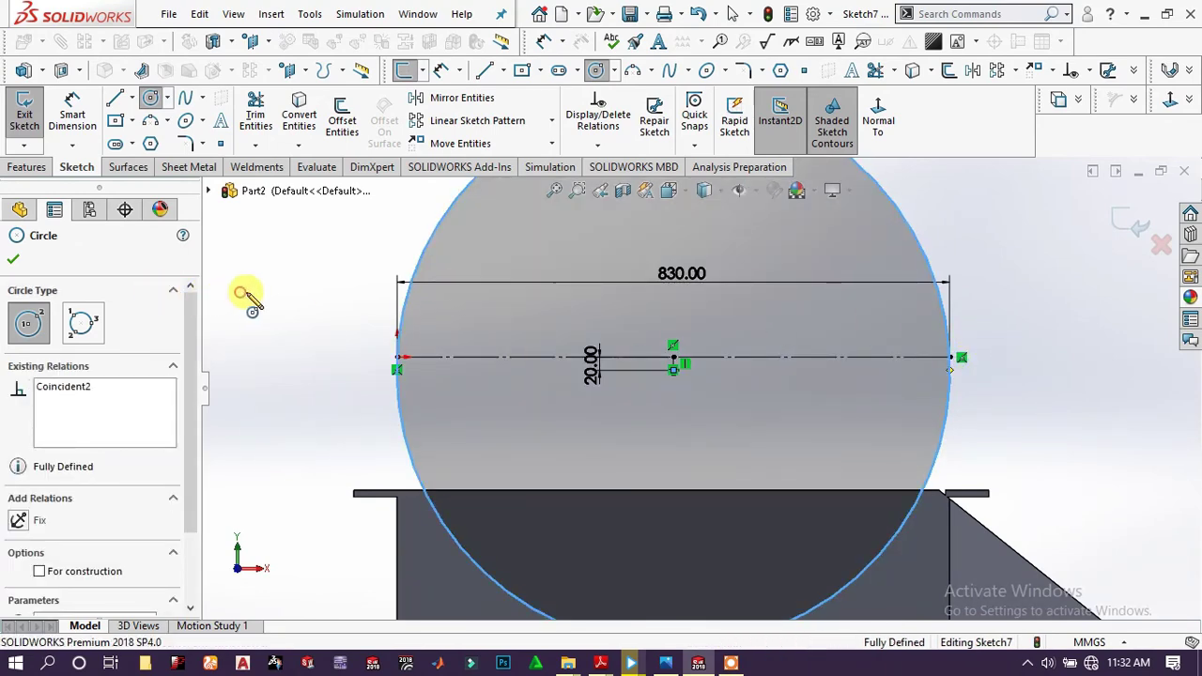
{"action": "key", "text": "Escape"}
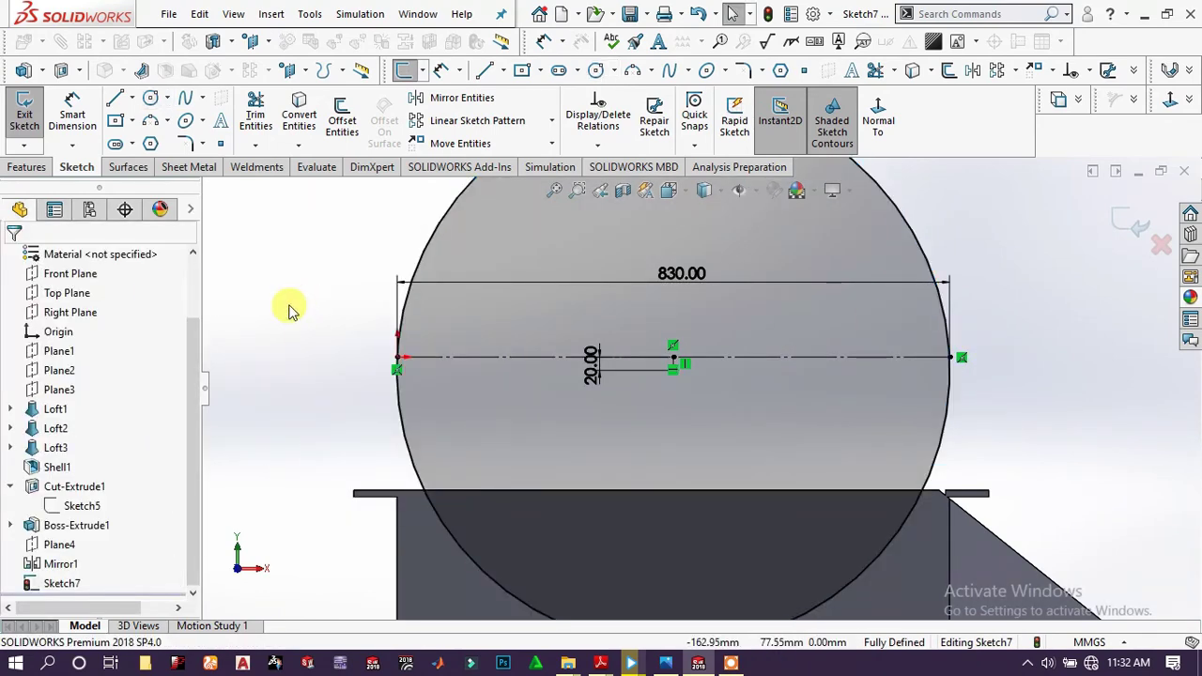
Cut the circle through both side walls with an Extruded Cut set to Through All - Both.
{"action": "scroll", "coordinate": [595, 419], "scroll_direction": "up", "scroll_amount": 5}
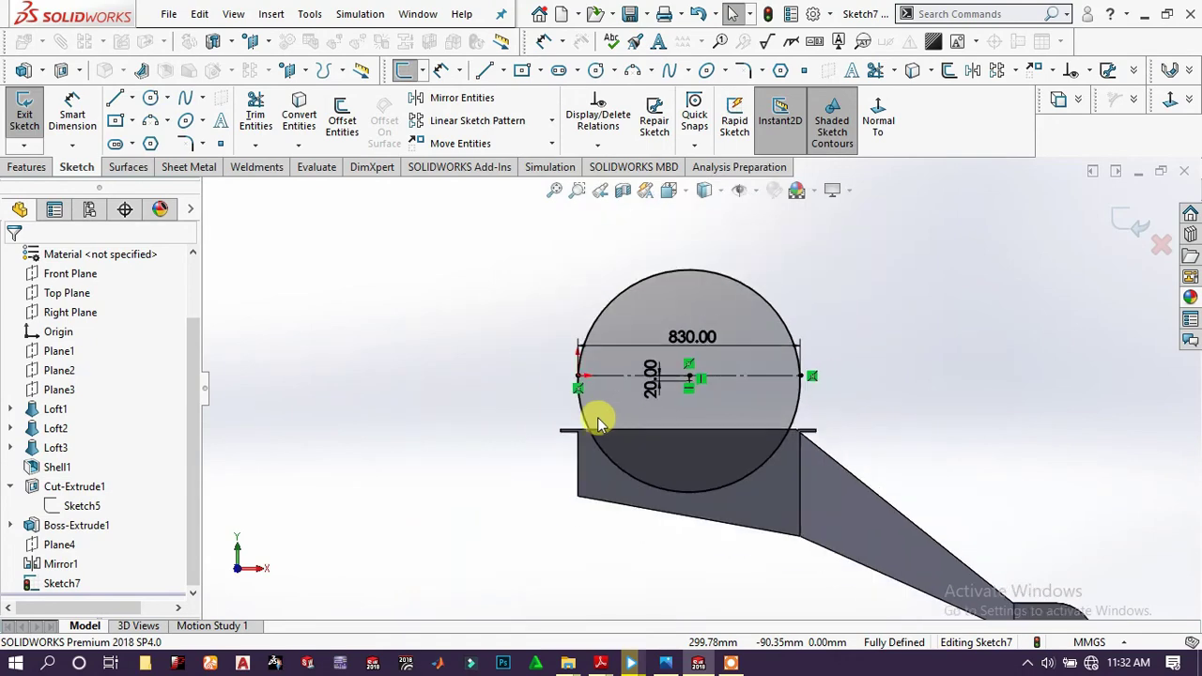
{"action": "left_click", "coordinate": [17, 166]}
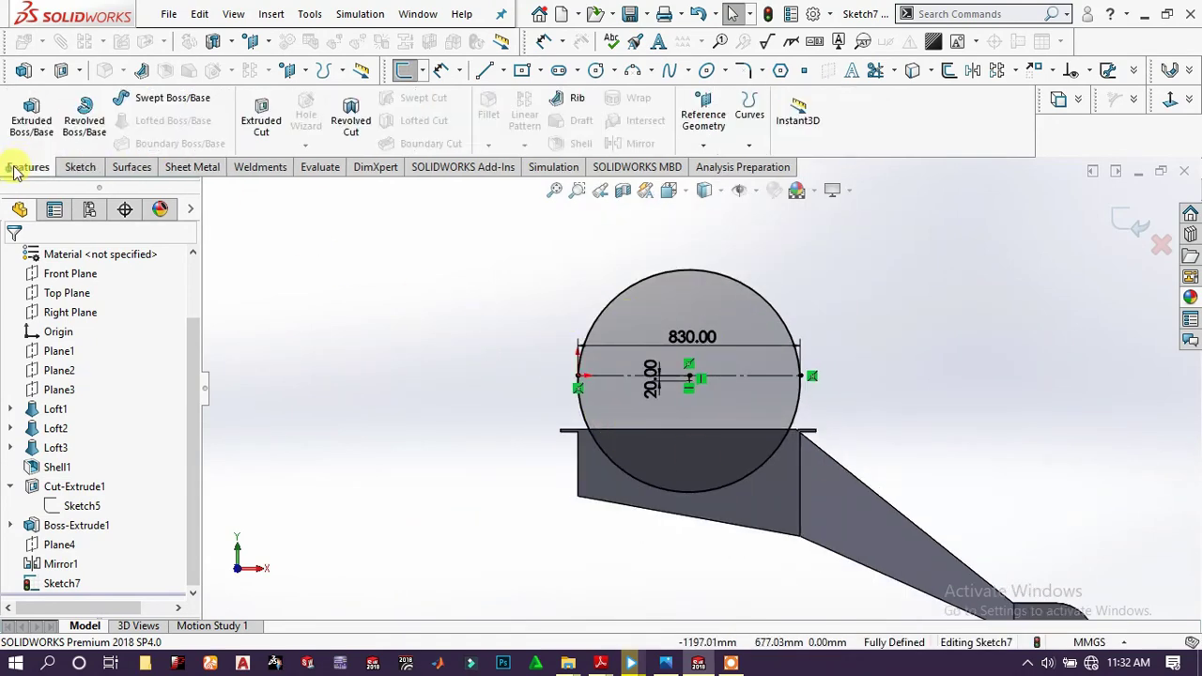
{"action": "left_click", "coordinate": [244, 120]}
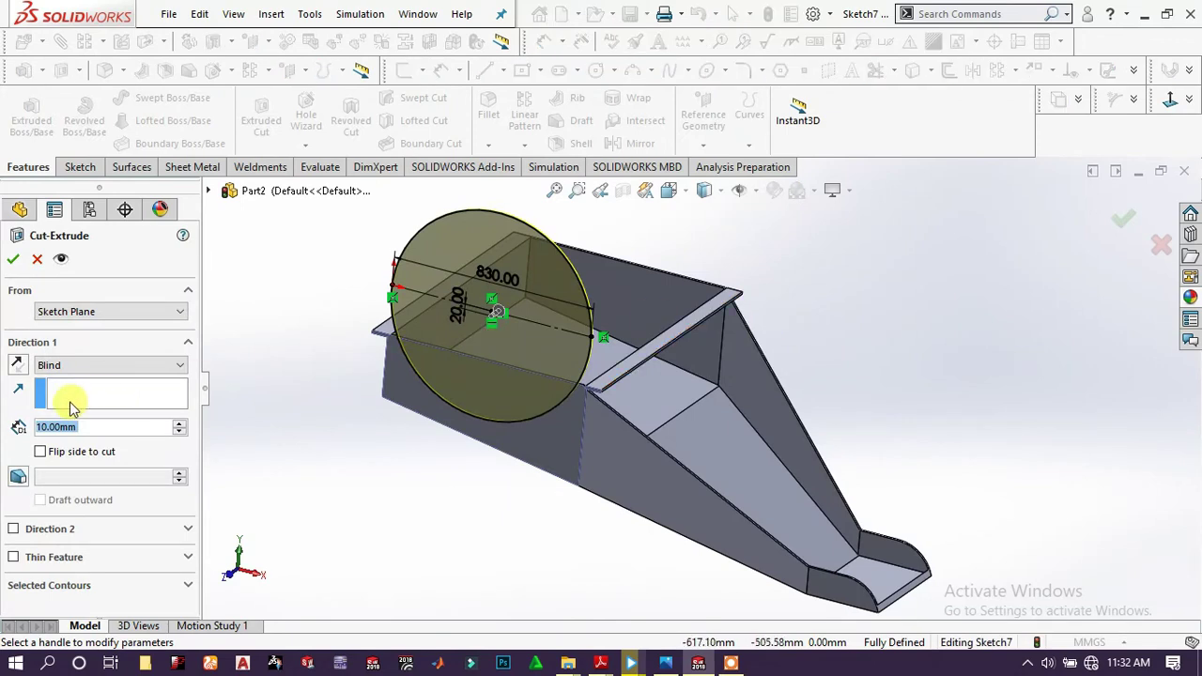
{"action": "left_click", "coordinate": [80, 368]}
{"action": "left_click", "coordinate": [94, 403]}
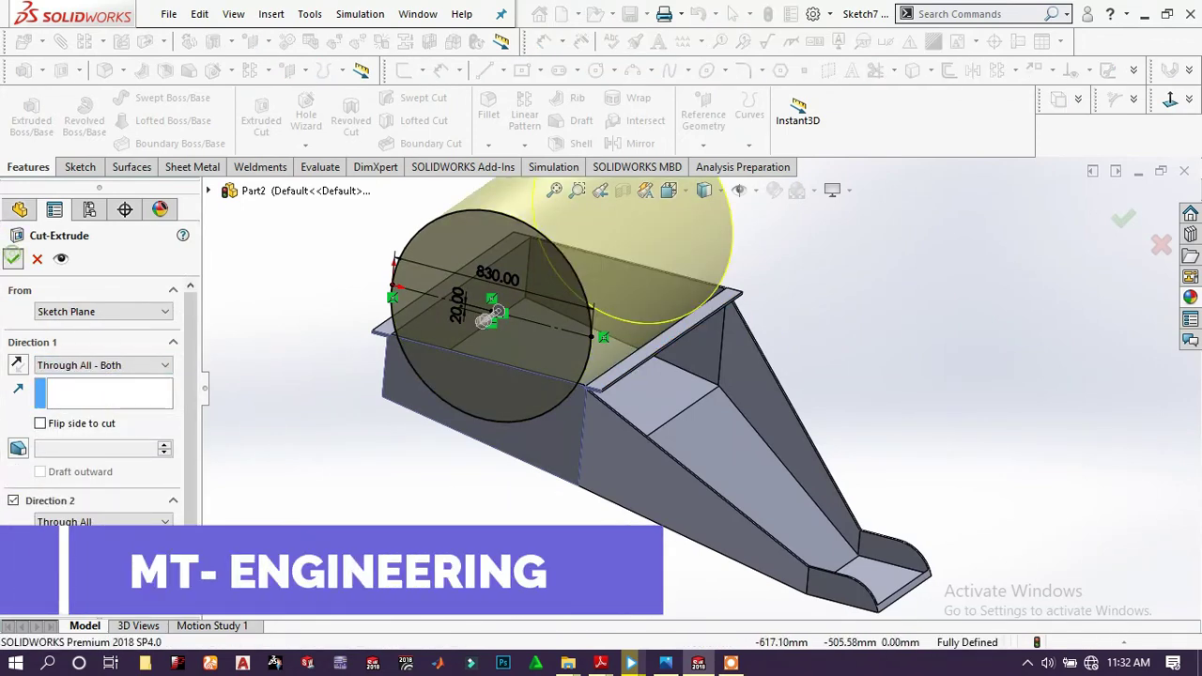
{"action": "left_click", "coordinate": [14, 260]}
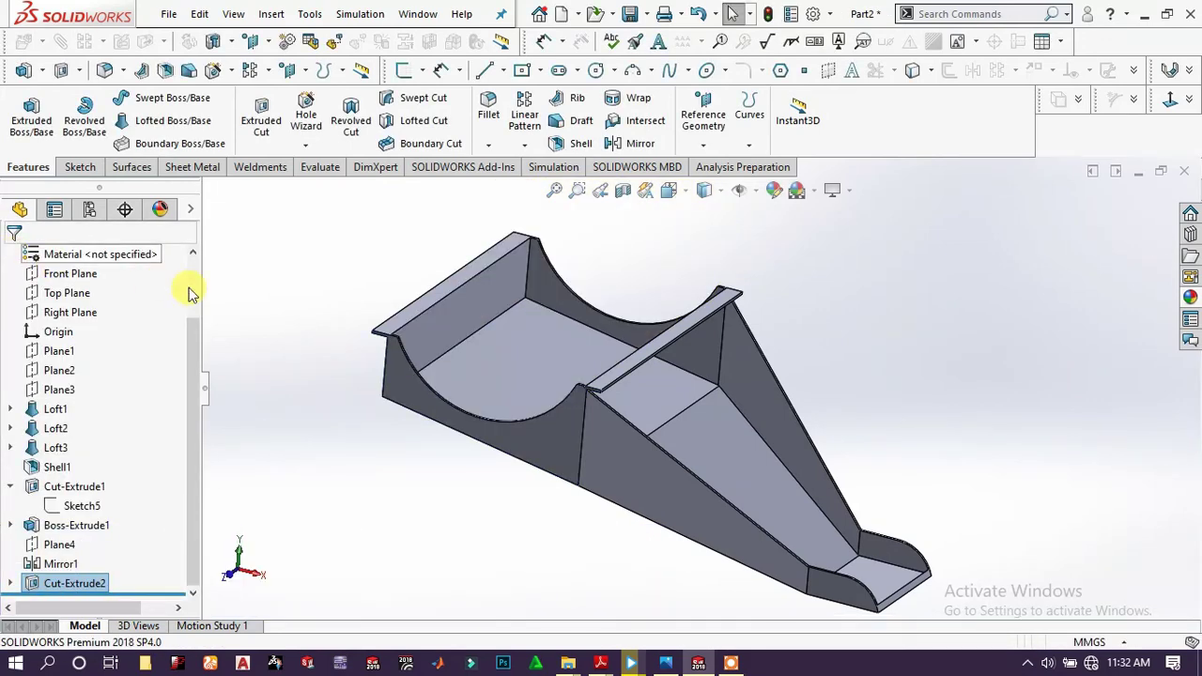
Open a sketch on the inner face of the wide end wall, sectioning the part parallel to that face and viewing it squarely.
{"action": "left_click", "coordinate": [471, 309]}
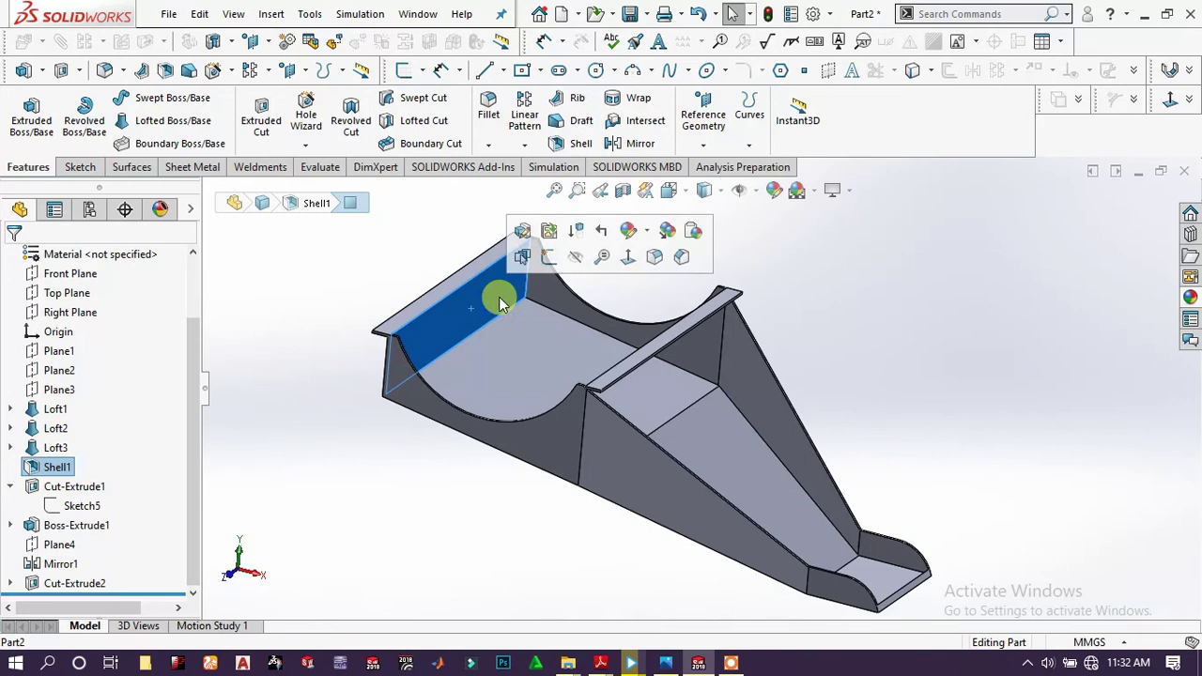
{"action": "left_click", "coordinate": [550, 259]}
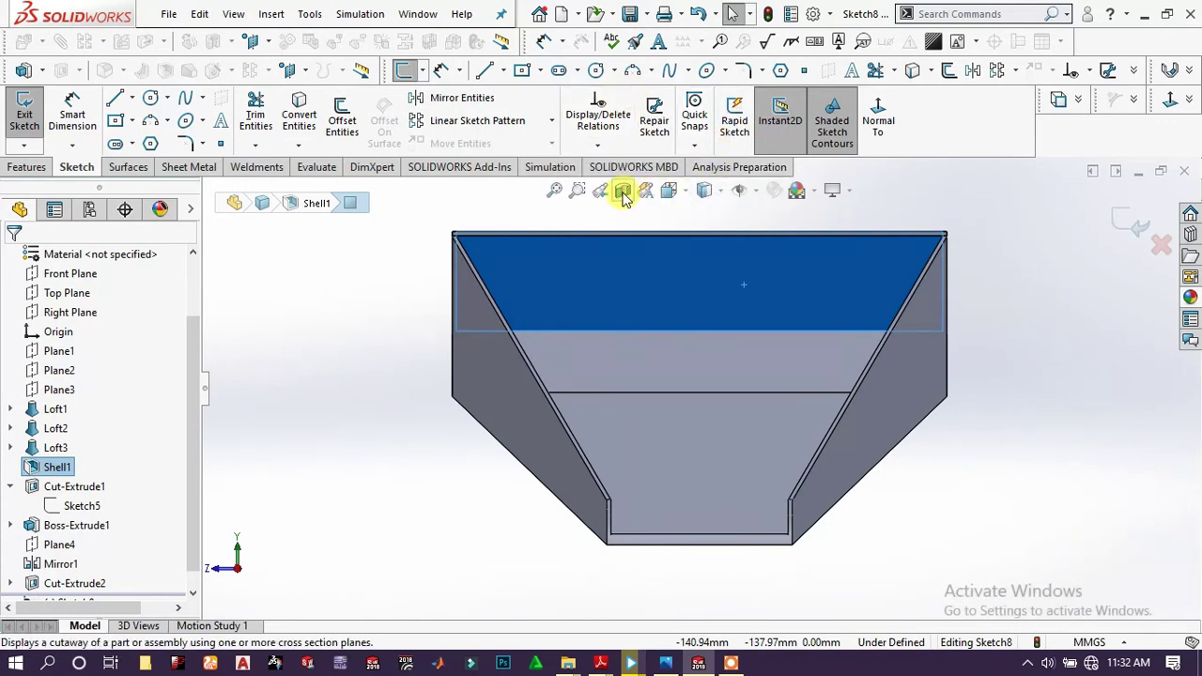
{"action": "left_click", "coordinate": [661, 195]}
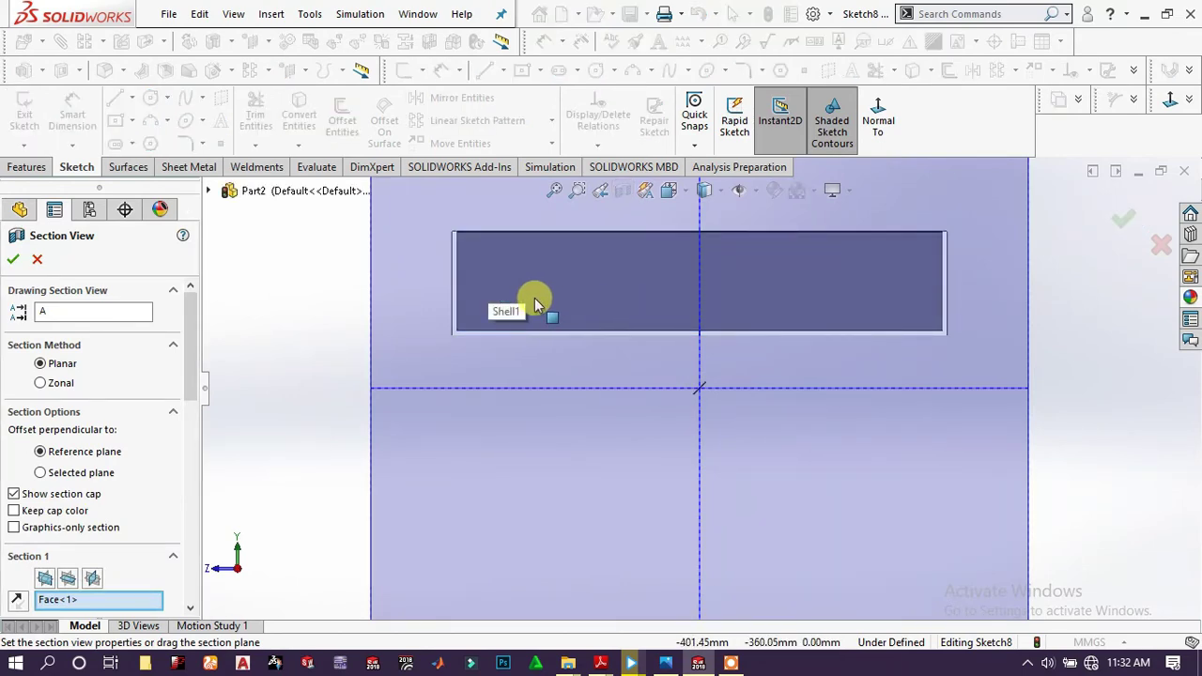
{"action": "middle_click_drag", "start_coordinate": [406, 364], "coordinate": [493, 365]}
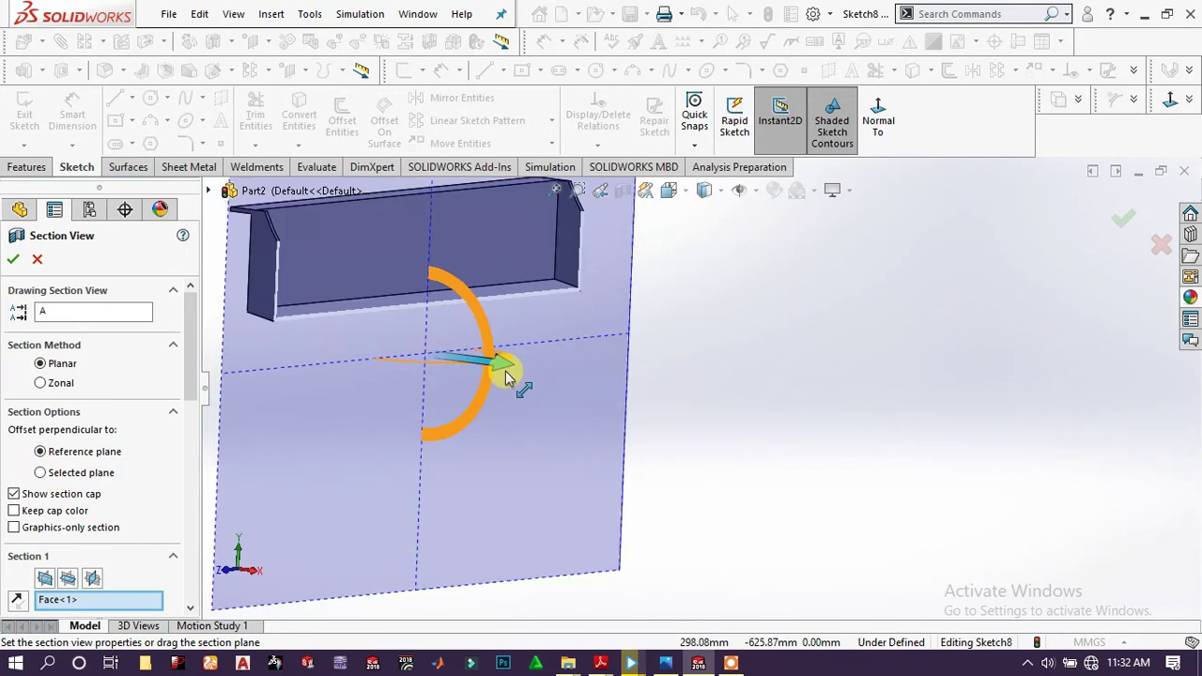
{"action": "left_click", "coordinate": [15, 260]}
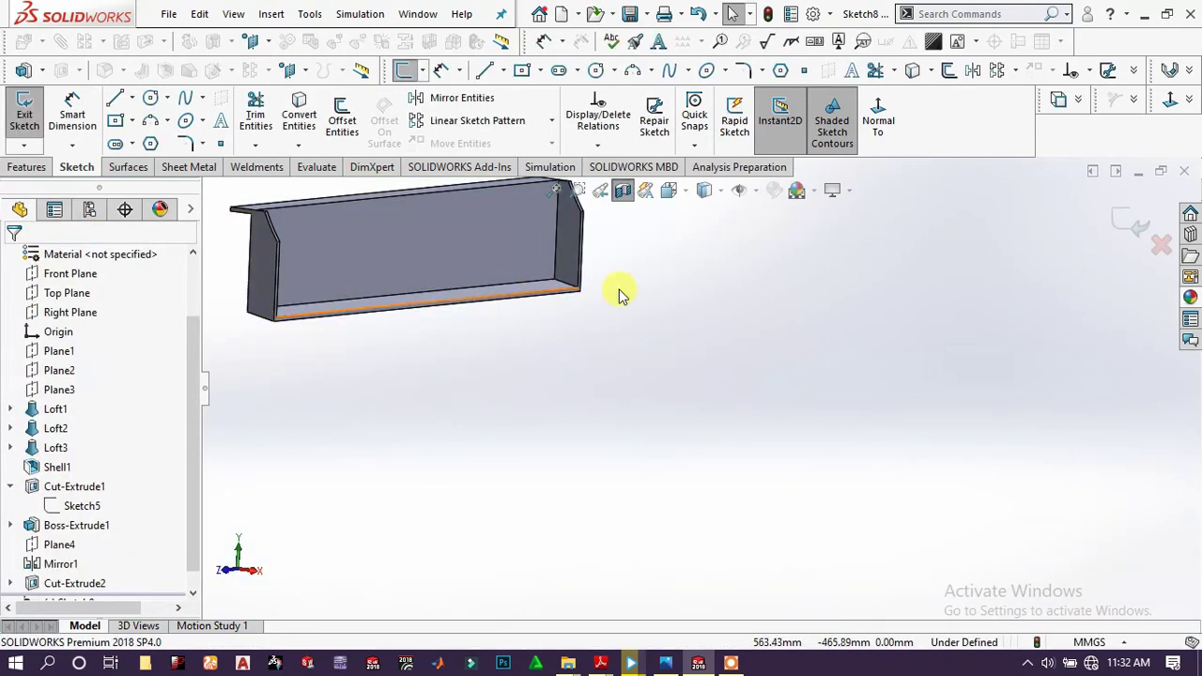
{"action": "left_click", "coordinate": [890, 120]}
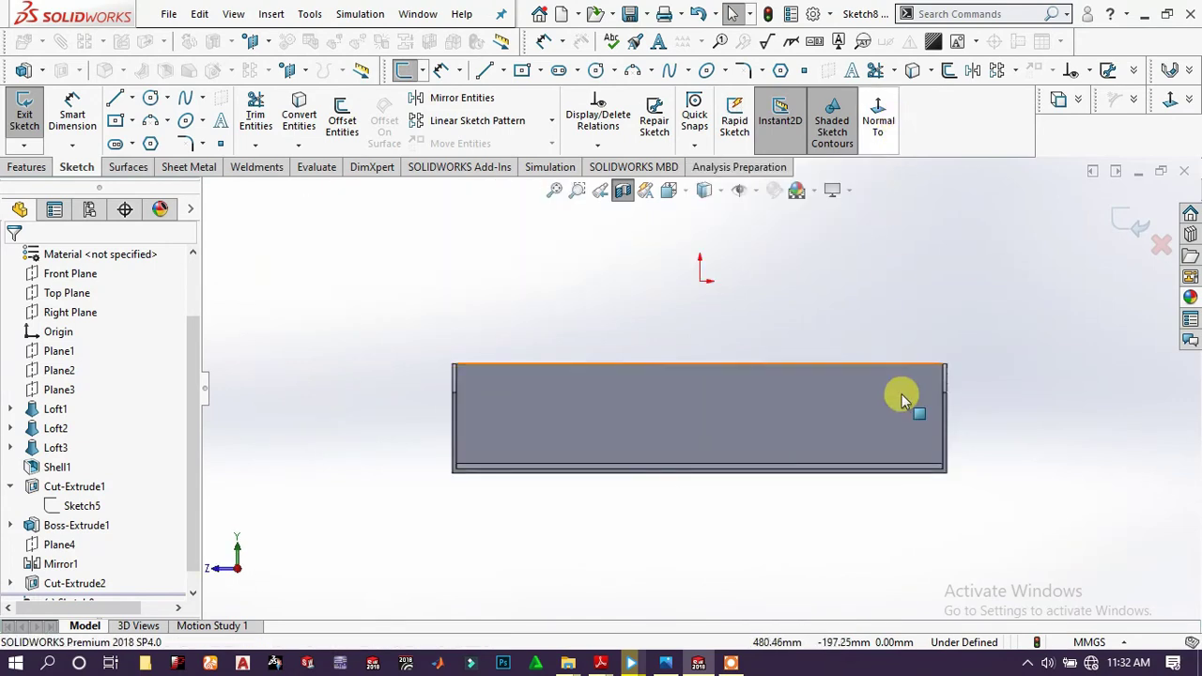
{"action": "scroll", "coordinate": [910, 422], "scroll_direction": "down", "scroll_amount": 3}
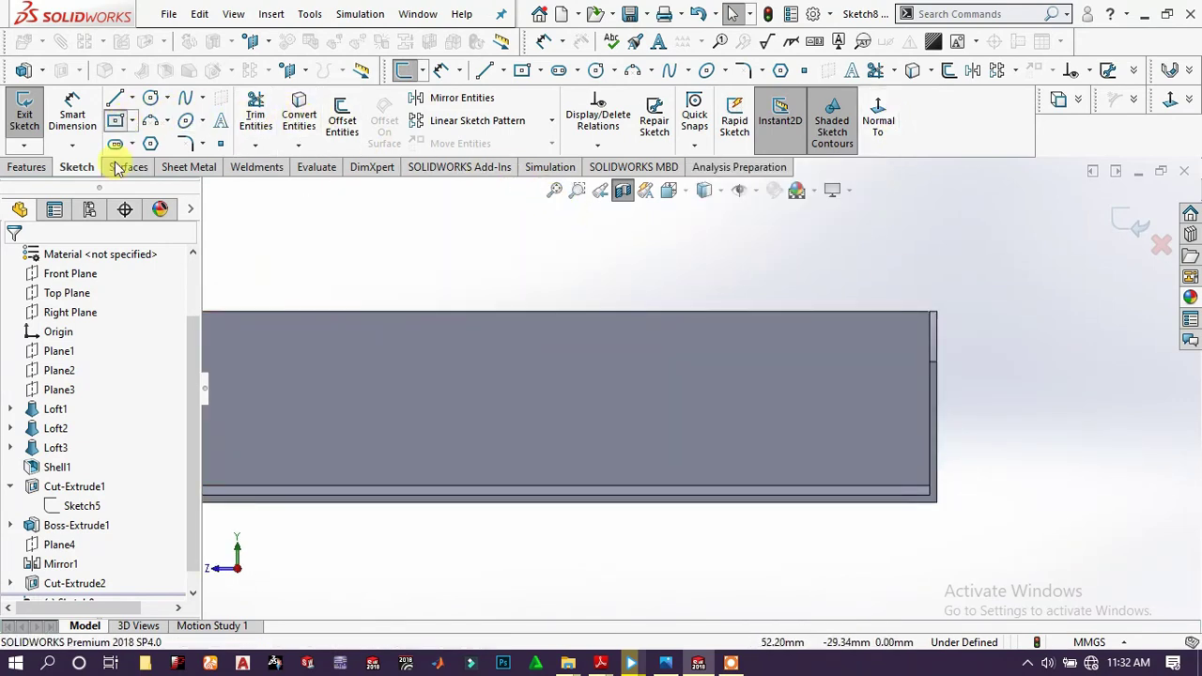
Draw a corner rectangle about 272 mm by 87 mm on the end wall face, near the adjacent side wall.
{"action": "left_click", "coordinate": [30, 324]}
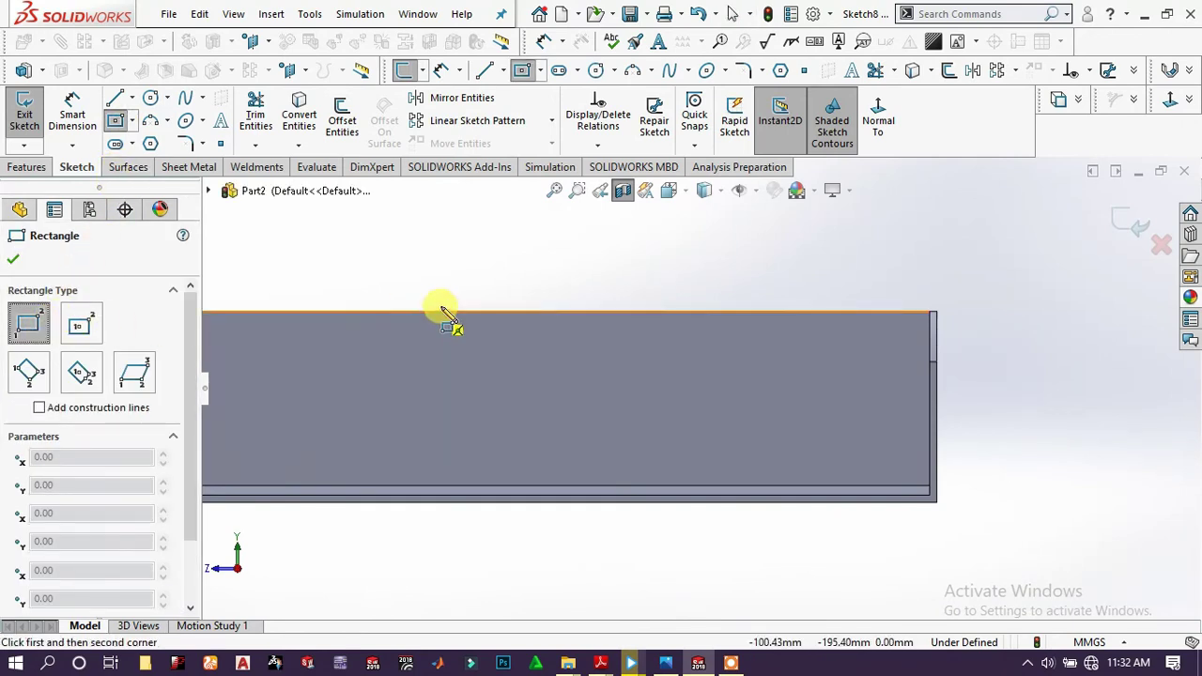
{"action": "left_click", "coordinate": [894, 436]}
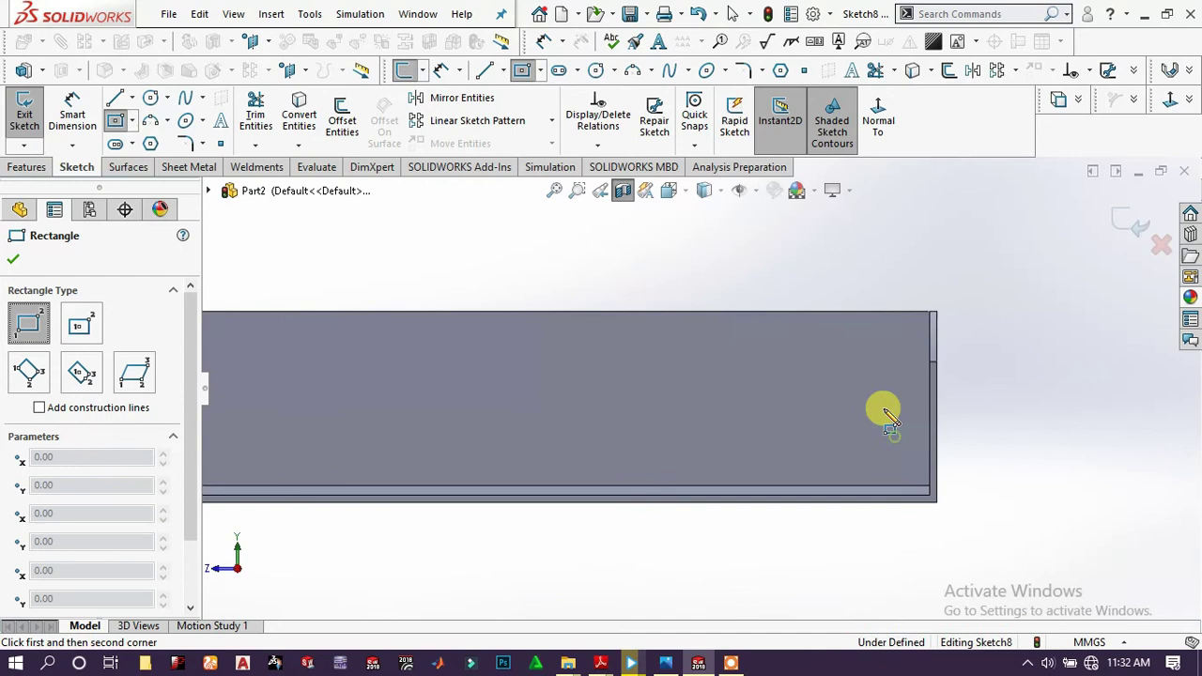
{"action": "left_click", "coordinate": [698, 376]}
{"action": "left_click", "coordinate": [115, 121]}
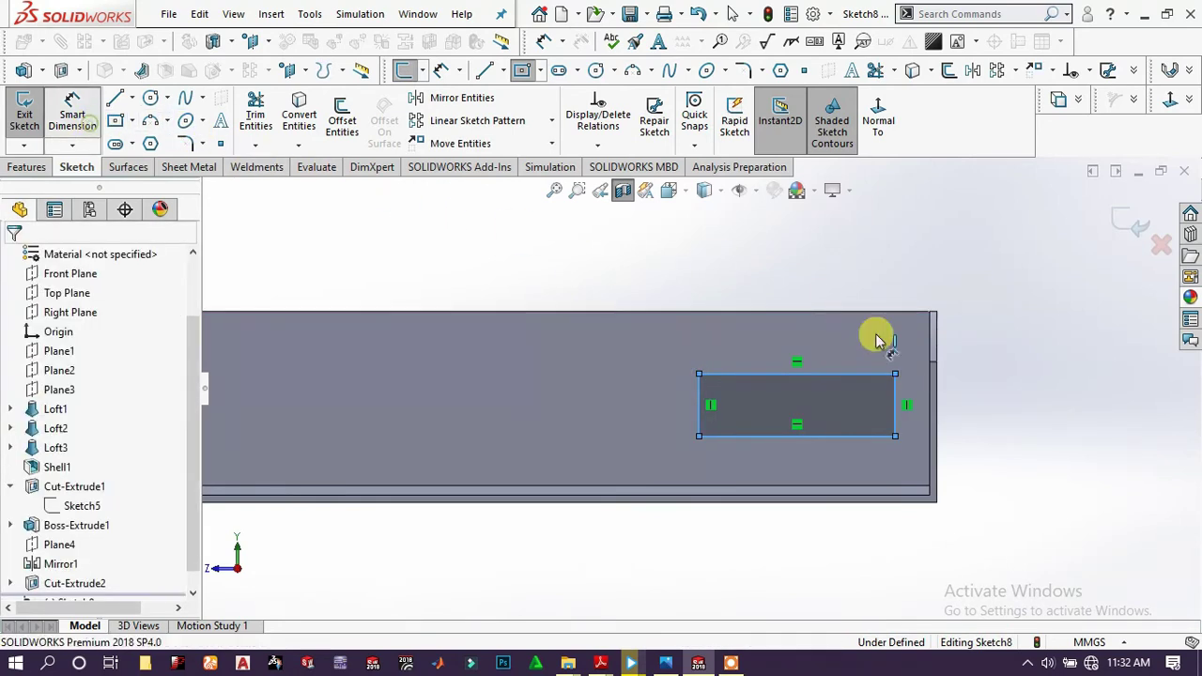
Dimension the rectangle's nearest vertical side 32.5 mm from the outer edge of the adjacent side wall.
{"action": "left_click", "coordinate": [930, 402]}
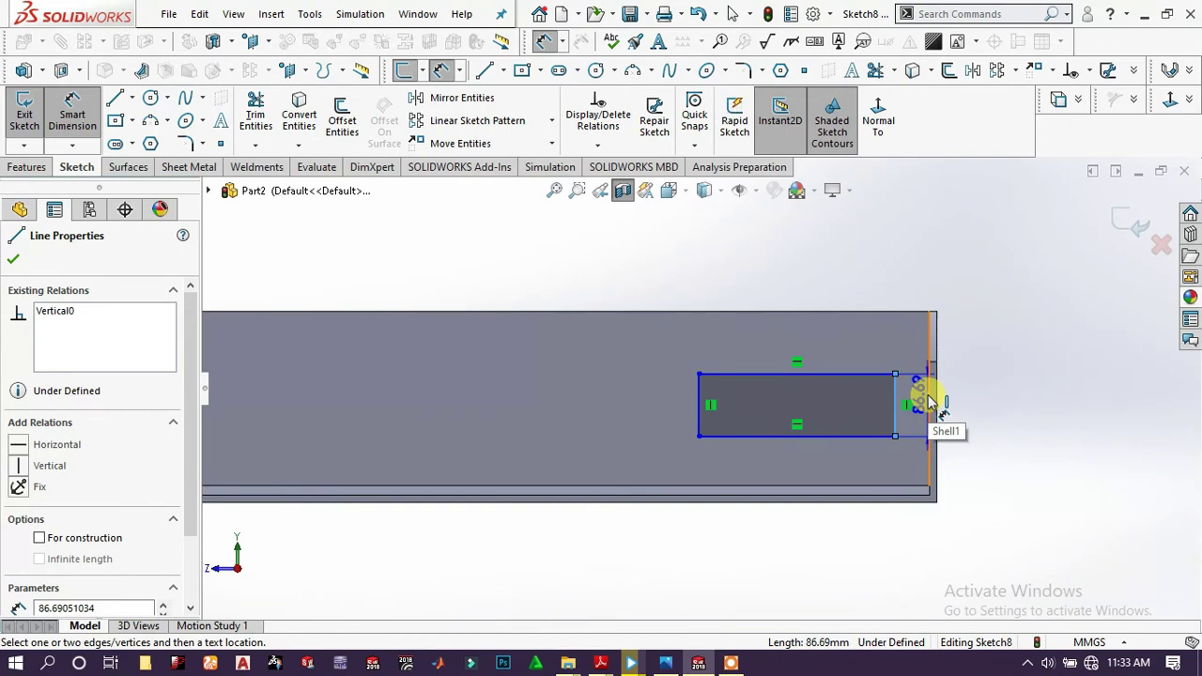
{"action": "scroll", "coordinate": [986, 402], "scroll_direction": "down", "scroll_amount": 5}
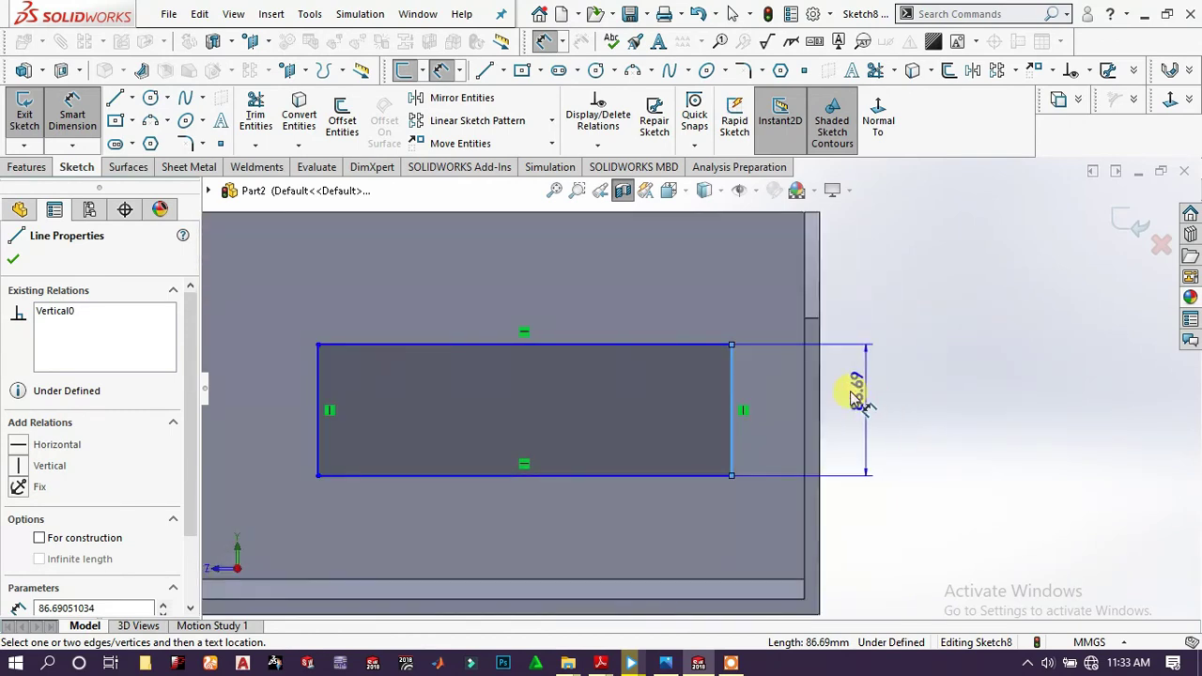
{"action": "left_click", "coordinate": [822, 398]}
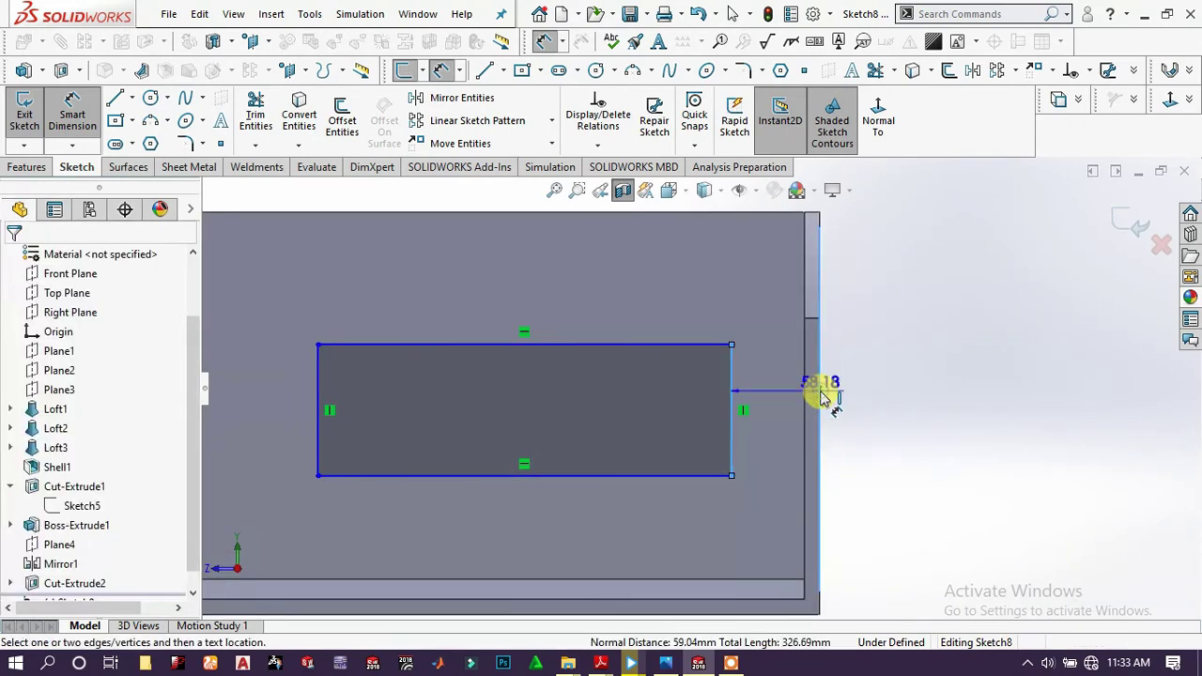
{"action": "scroll", "coordinate": [779, 314], "scroll_direction": "up", "scroll_amount": 4}
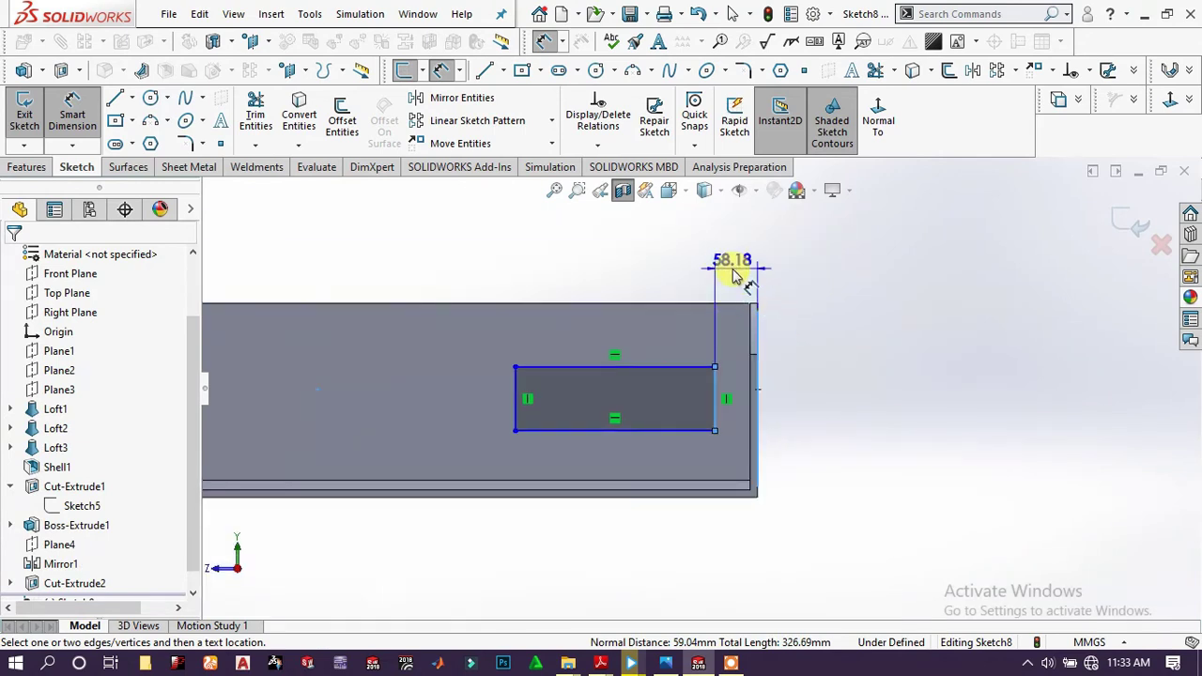
{"action": "left_click", "coordinate": [735, 273]}
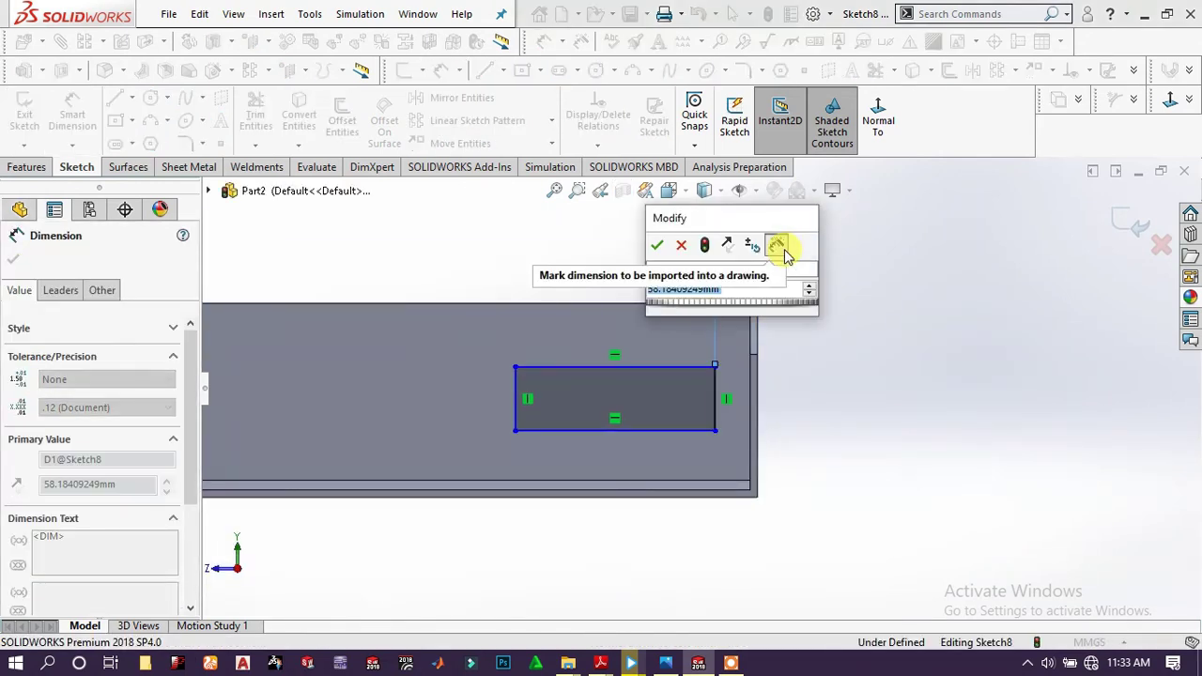
{"action": "type", "text": "32.5"}
{"action": "key", "text": "Return"}
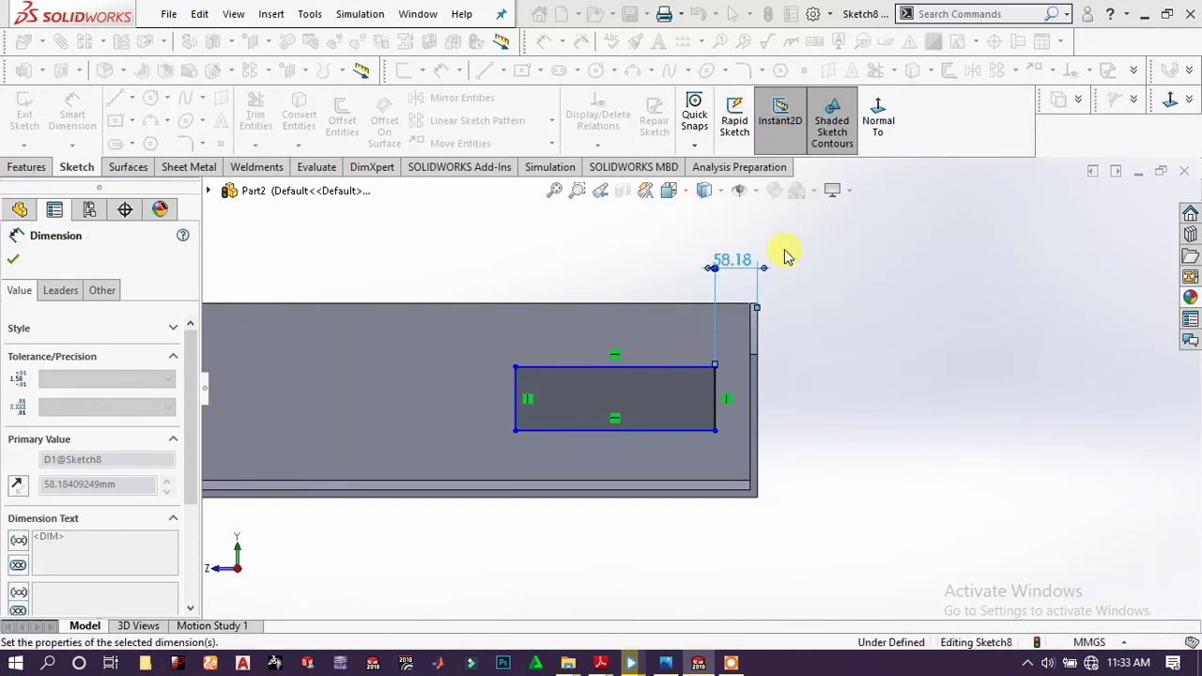
{"action": "left_click", "coordinate": [792, 373]}
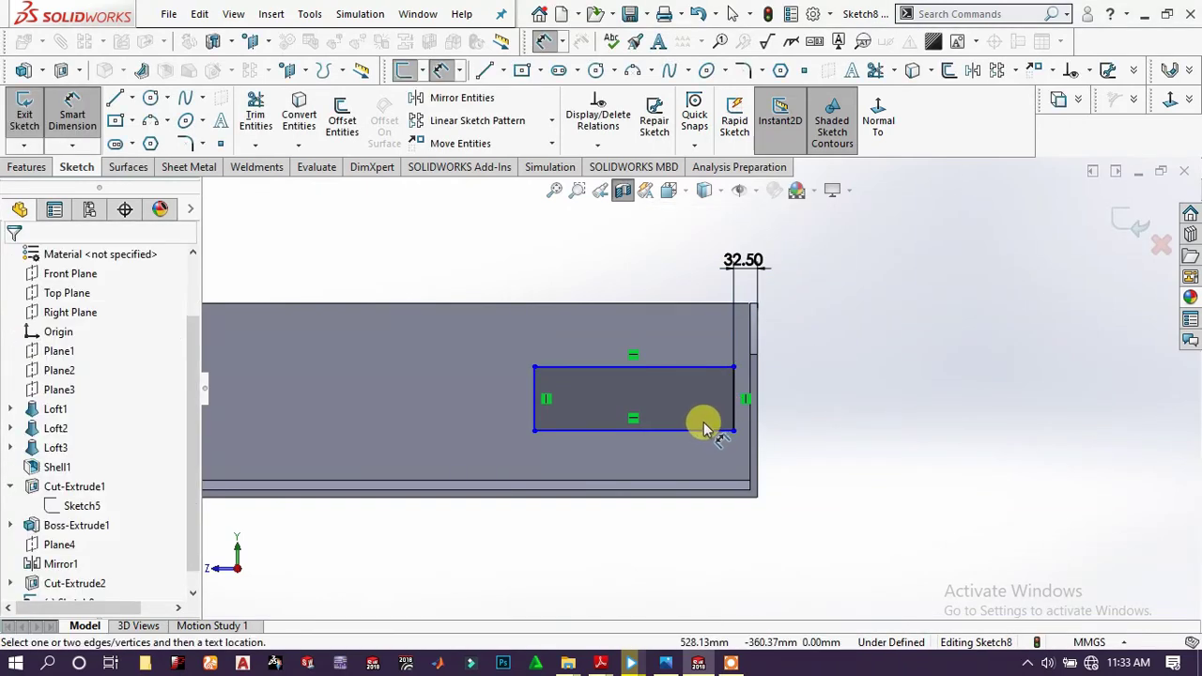
Dimension the rectangle's upper edge 250 mm below the origin.
{"action": "left_click", "coordinate": [710, 364]}
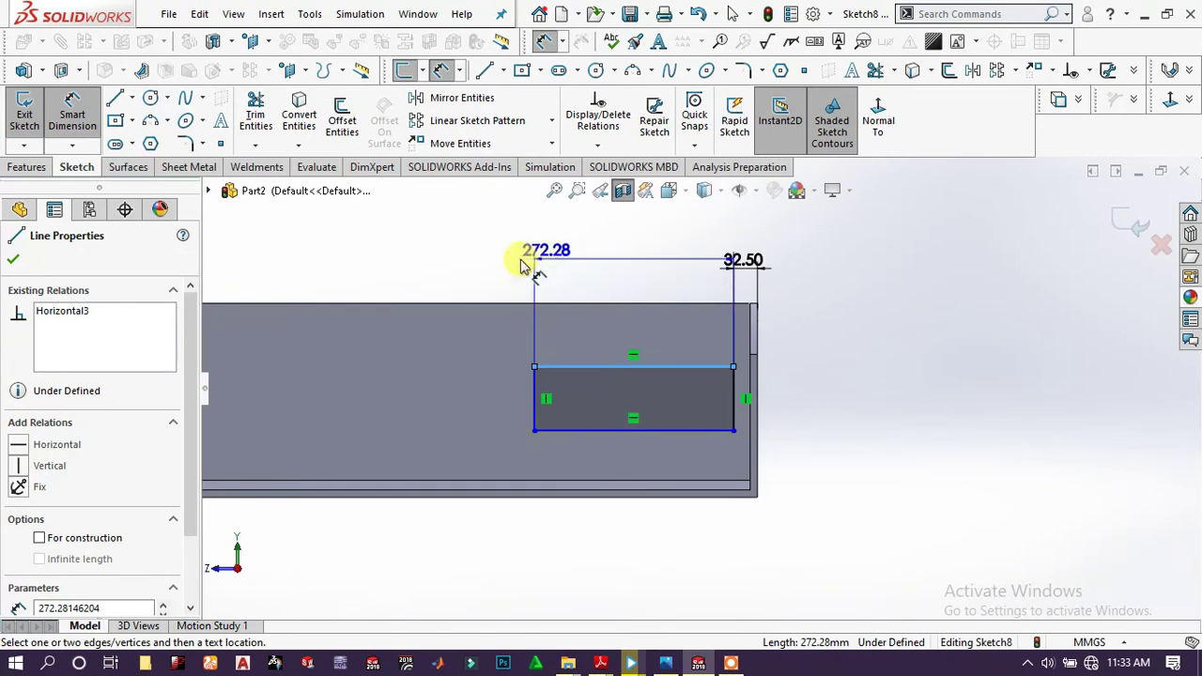
{"action": "scroll", "coordinate": [550, 260], "scroll_direction": "up", "scroll_amount": 2}
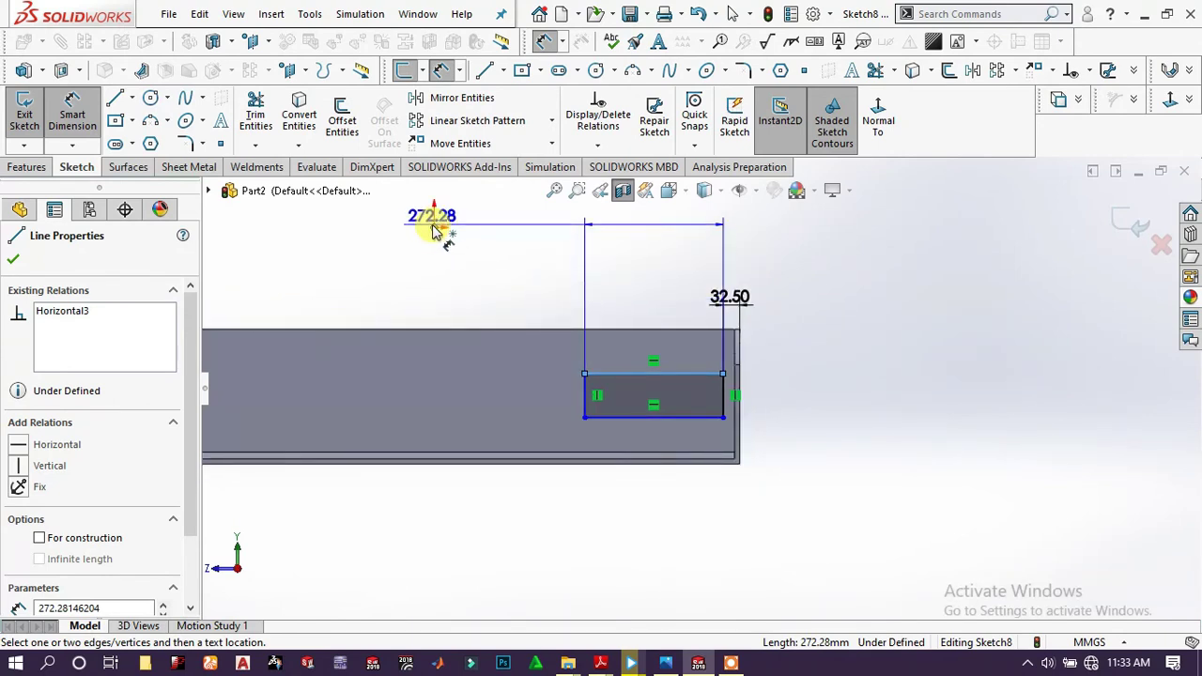
{"action": "left_click", "coordinate": [433, 228]}
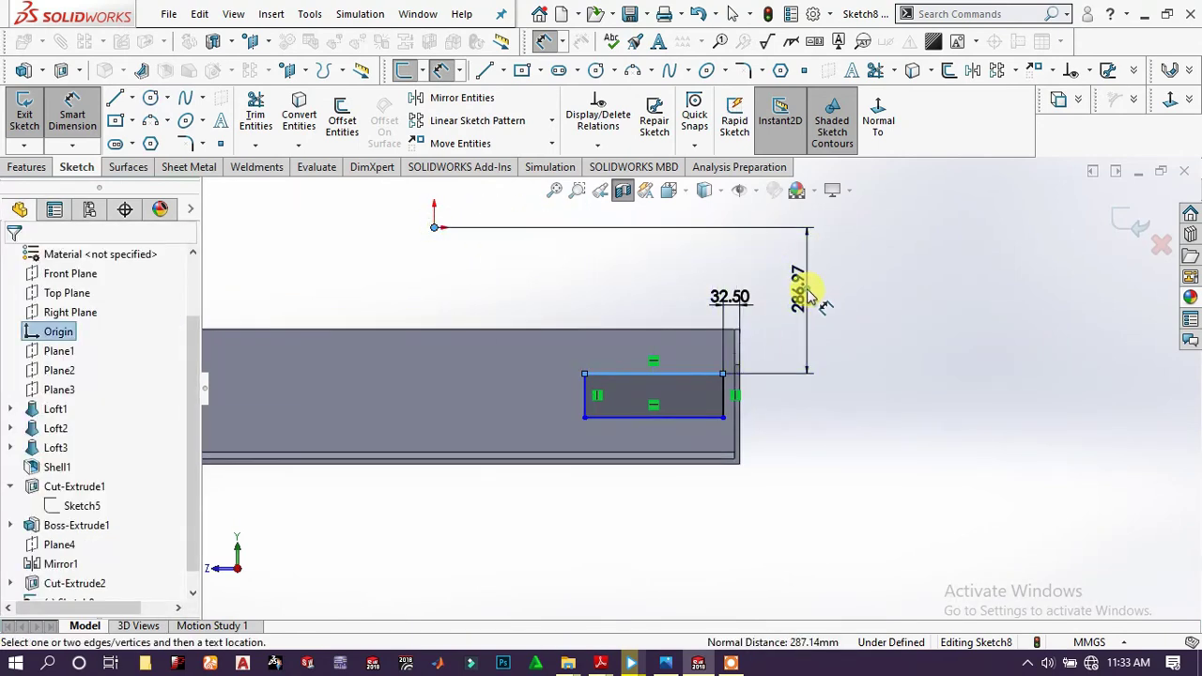
{"action": "left_click", "coordinate": [808, 292]}
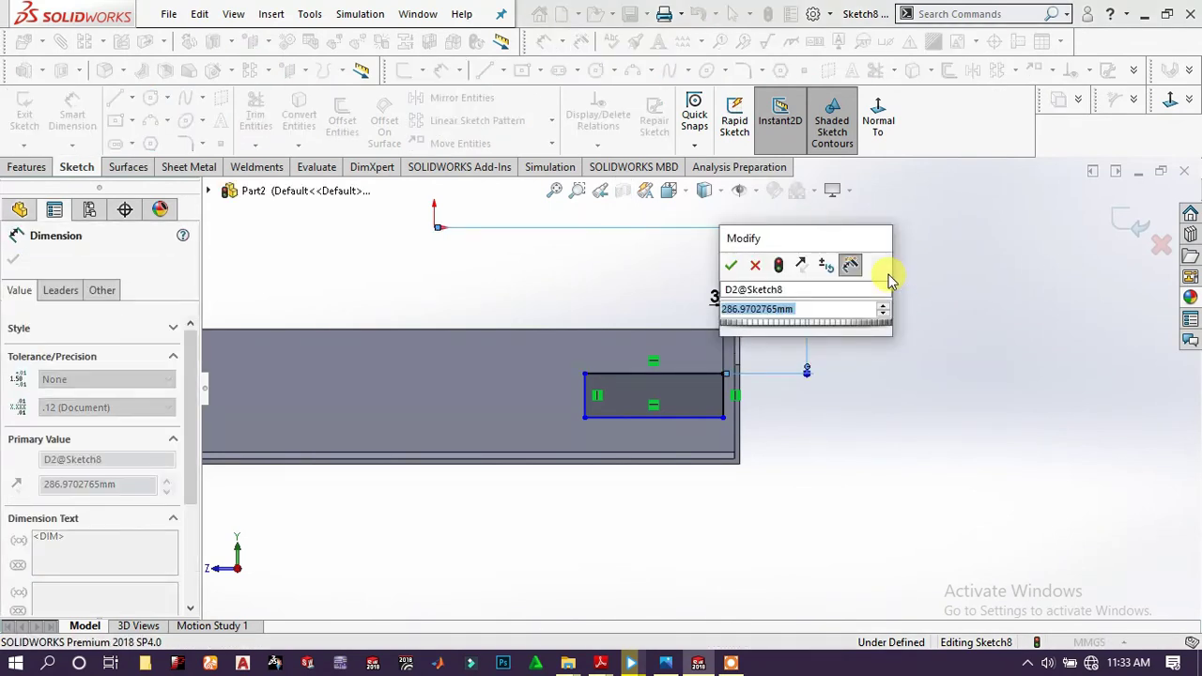
{"action": "left_click", "coordinate": [888, 274]}
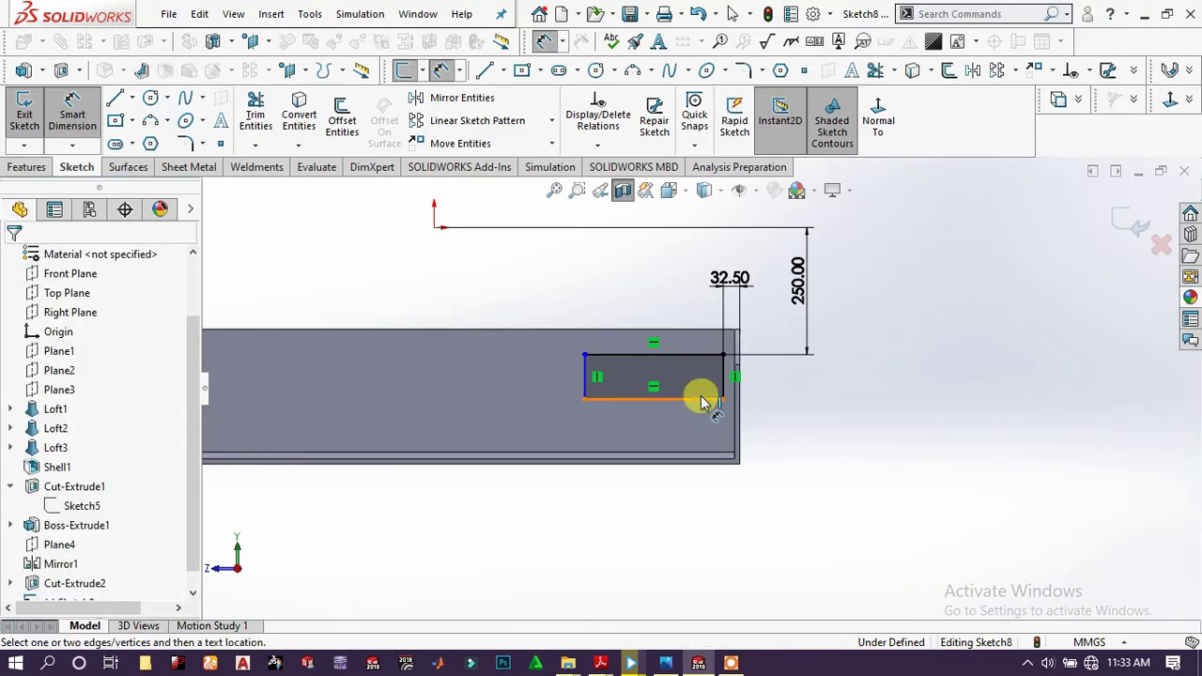
Dimension the rectangle to 210 mm long and 100 mm high.
{"action": "left_click", "coordinate": [695, 399]}
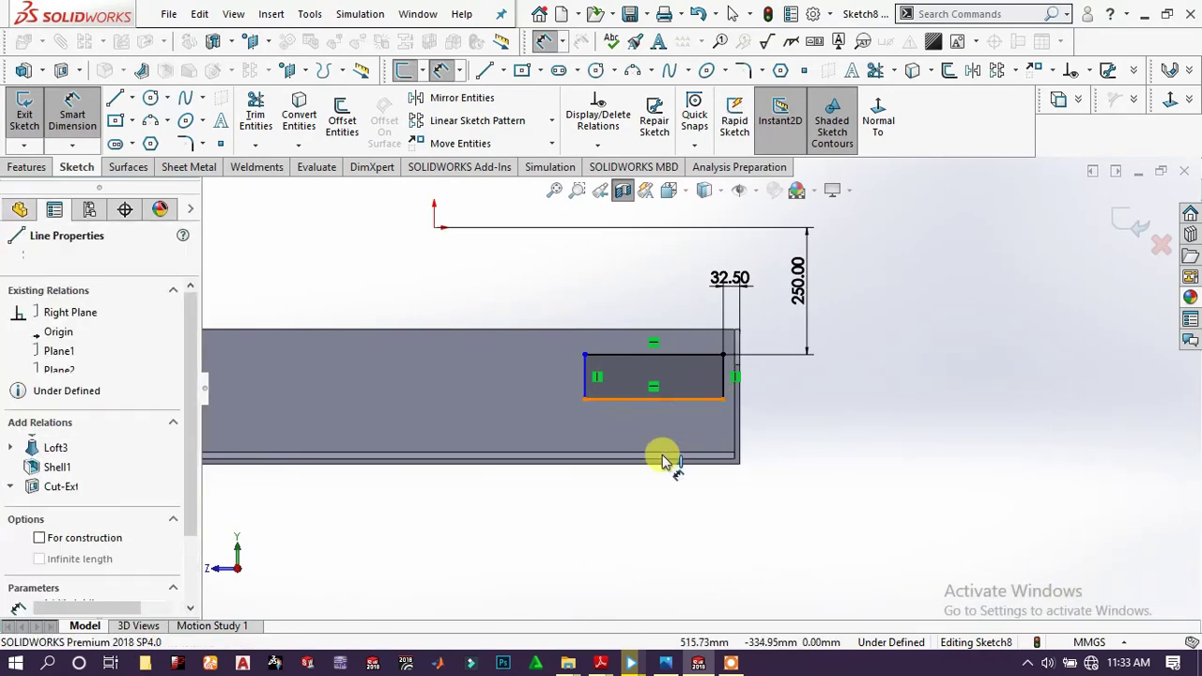
{"action": "left_click", "coordinate": [733, 468]}
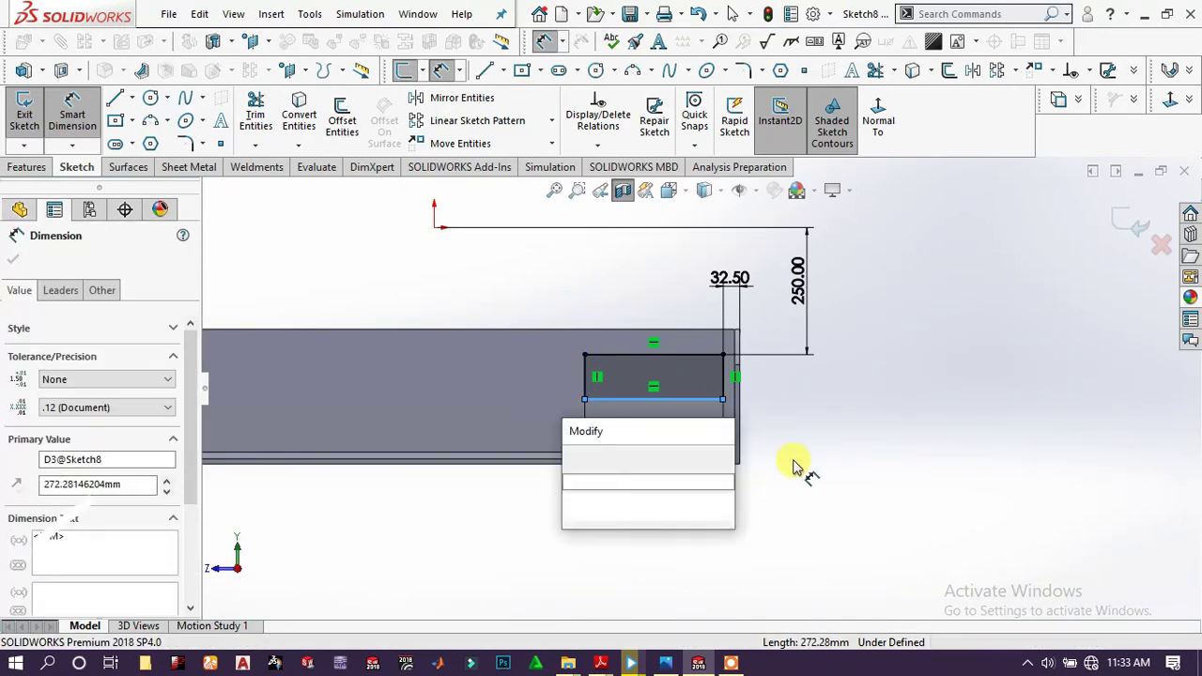
{"action": "type", "text": "10"}
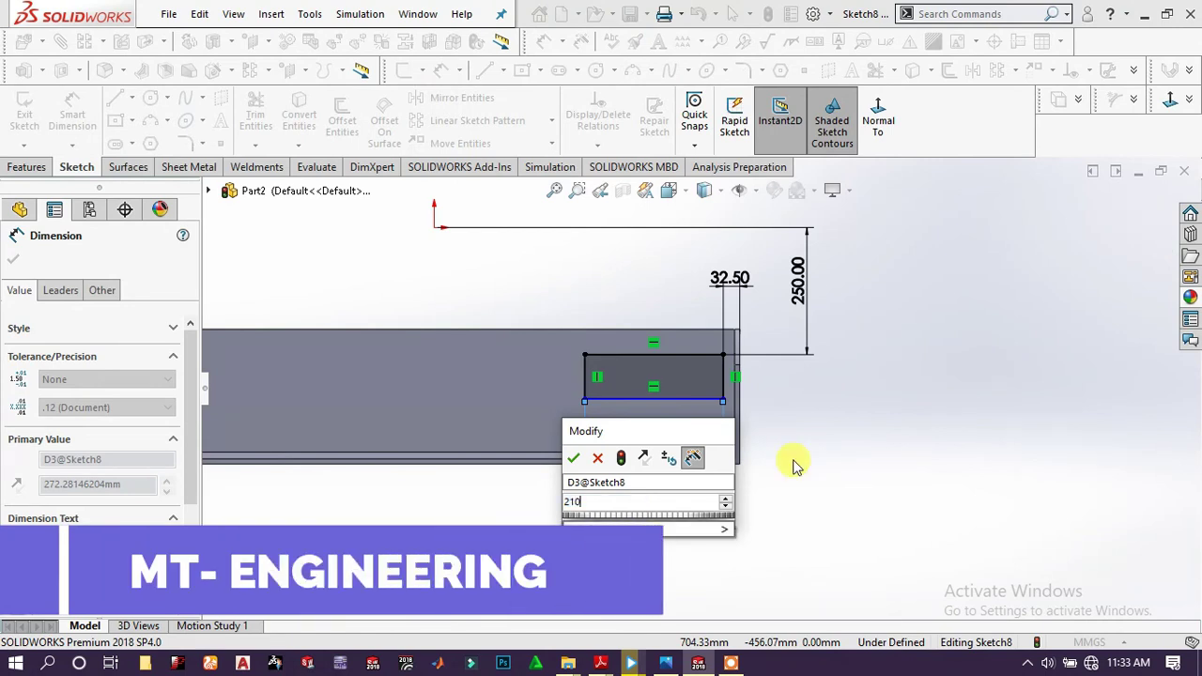
{"action": "key", "text": "Return"}
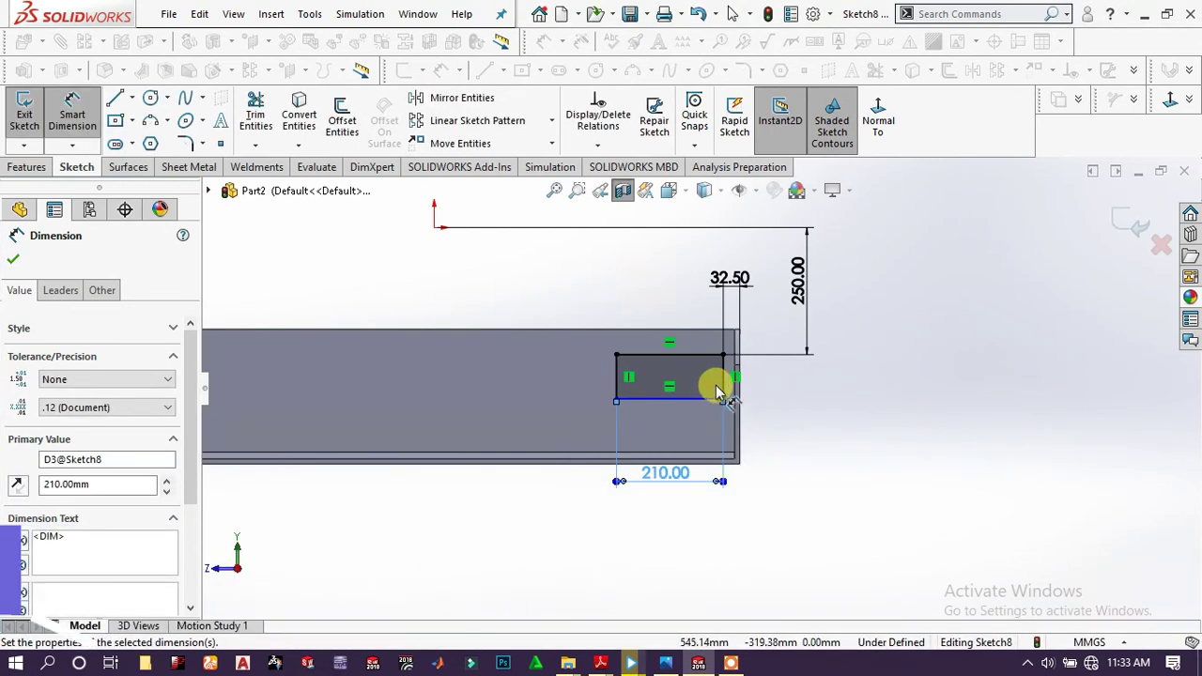
{"action": "left_click", "coordinate": [722, 380]}
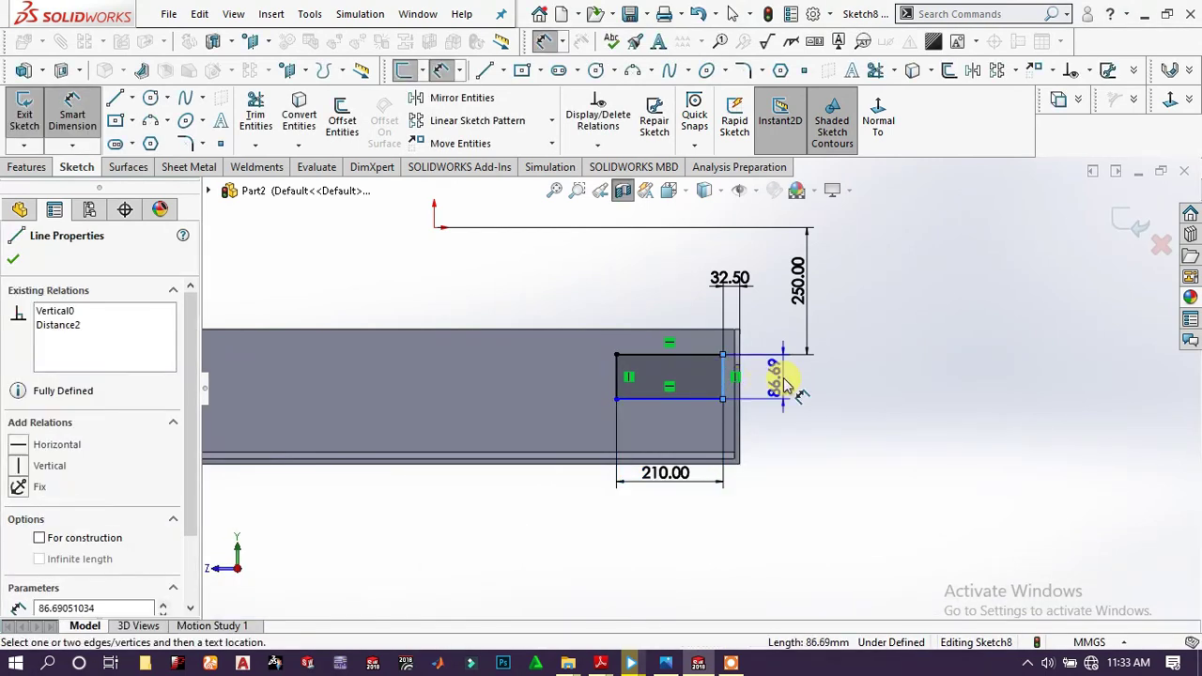
{"action": "left_click", "coordinate": [787, 385]}
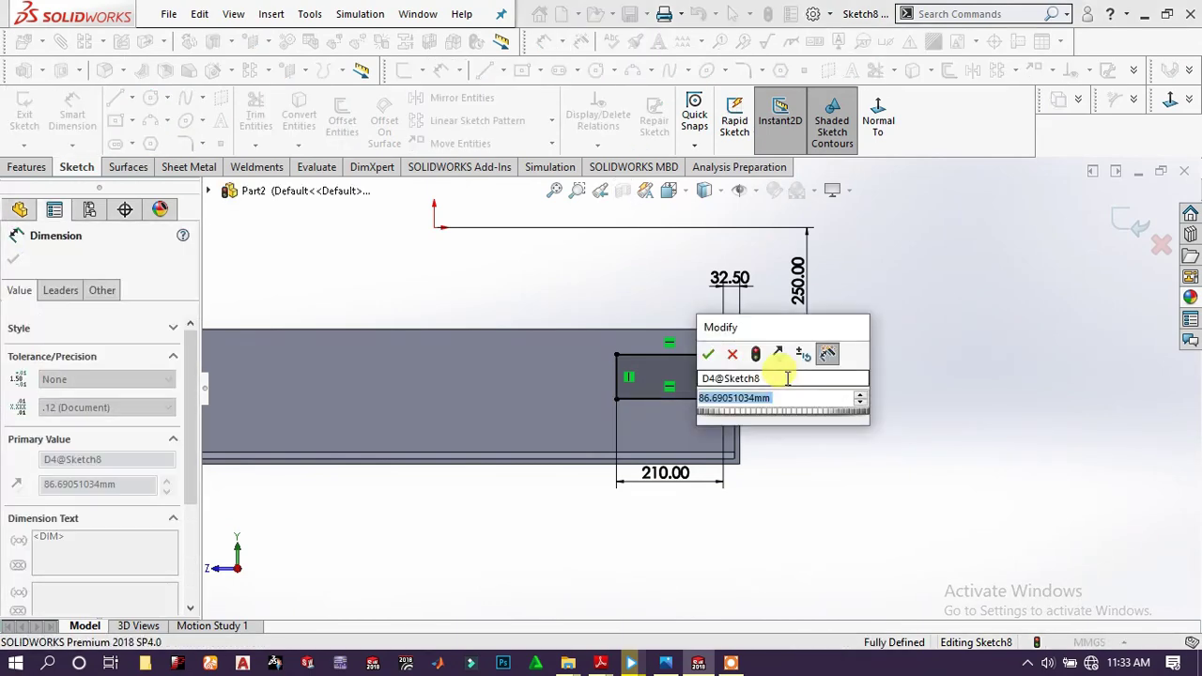
{"action": "type", "text": "100"}
{"action": "key", "text": "Return"}
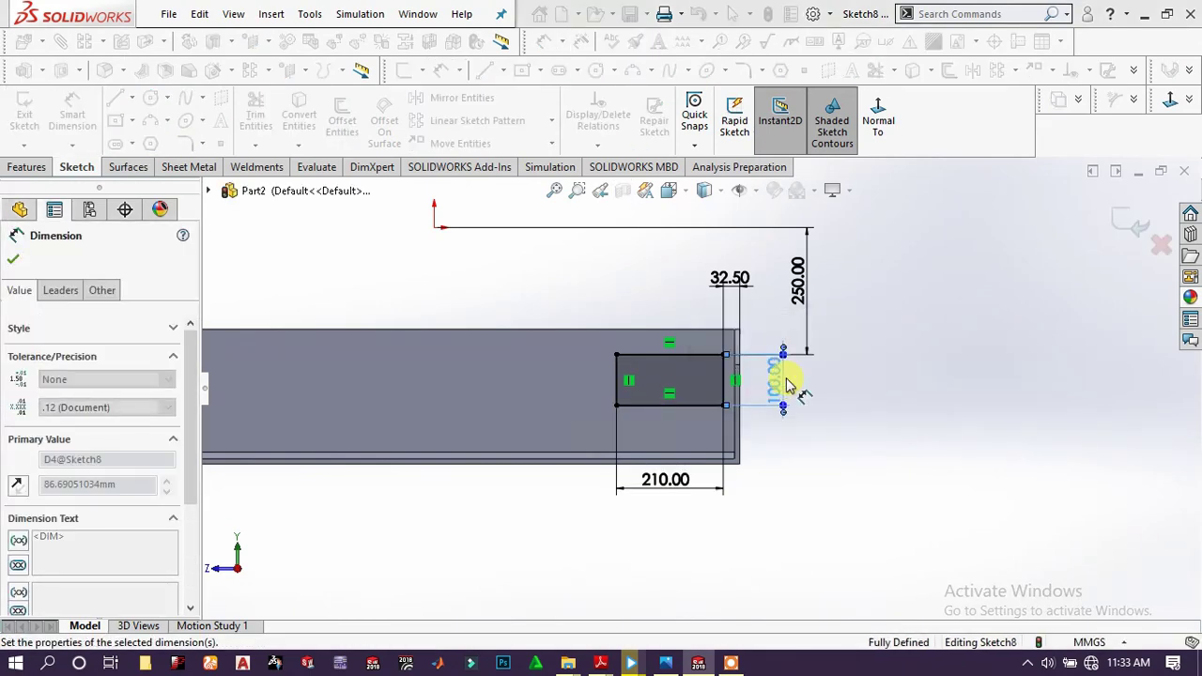
{"action": "key", "text": "Escape"}
Cut the rectangle through the end wall with an Extruded Cut set to Through All.
{"action": "left_click", "coordinate": [25, 167]}
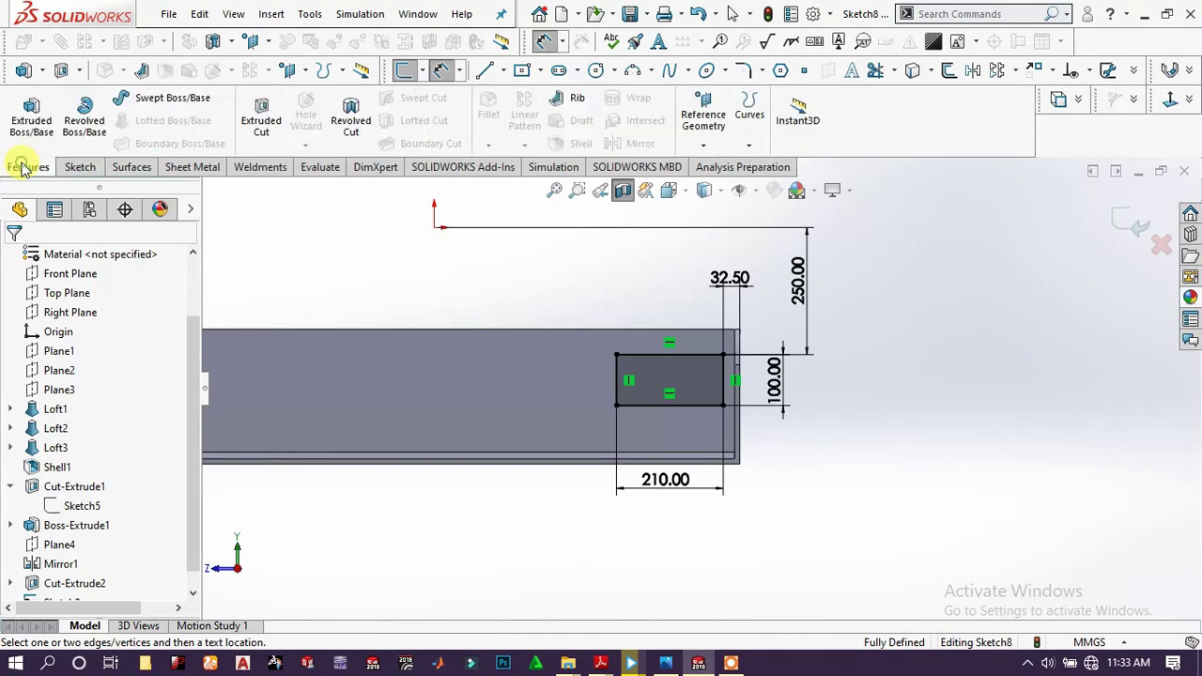
{"action": "left_click", "coordinate": [256, 111]}
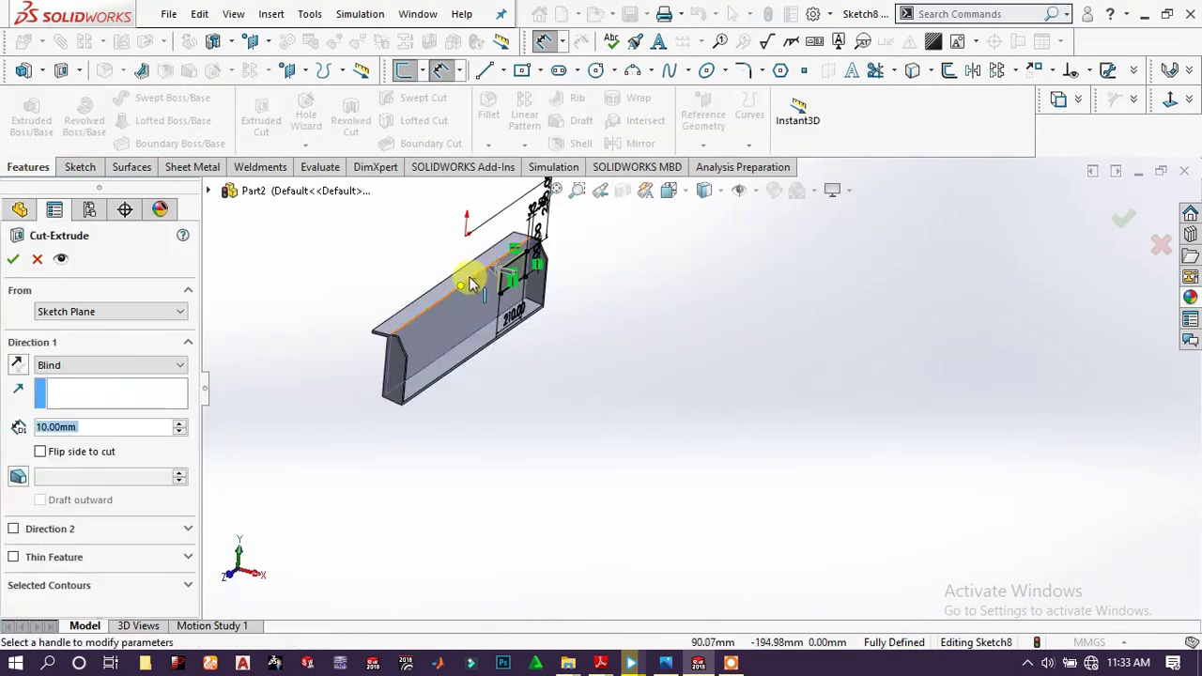
{"action": "left_click", "coordinate": [68, 371]}
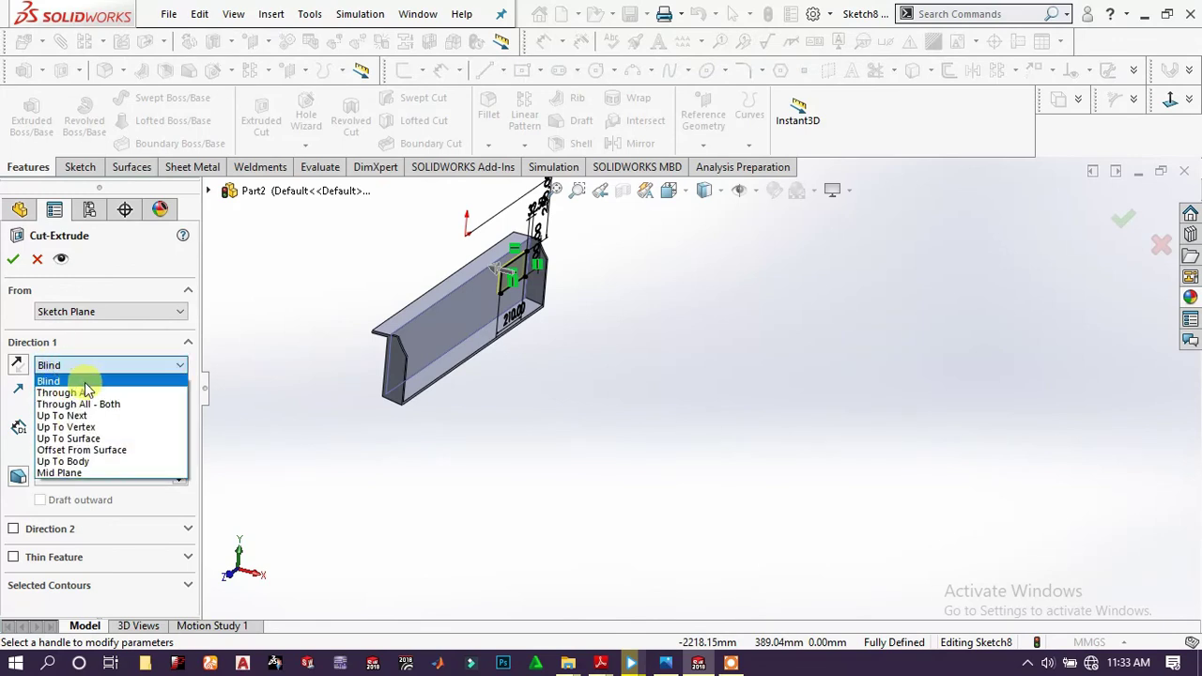
{"action": "left_click", "coordinate": [89, 389]}
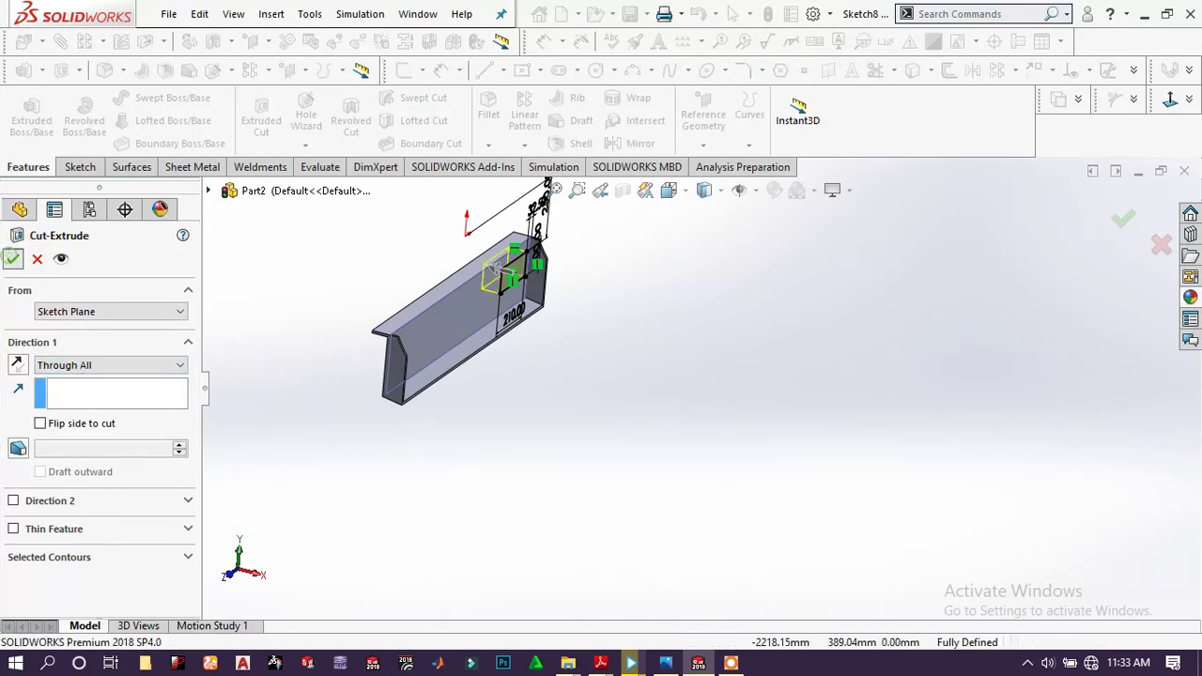
{"action": "left_click", "coordinate": [14, 261]}
{"action": "scroll", "coordinate": [534, 299], "scroll_direction": "down", "scroll_amount": 1}
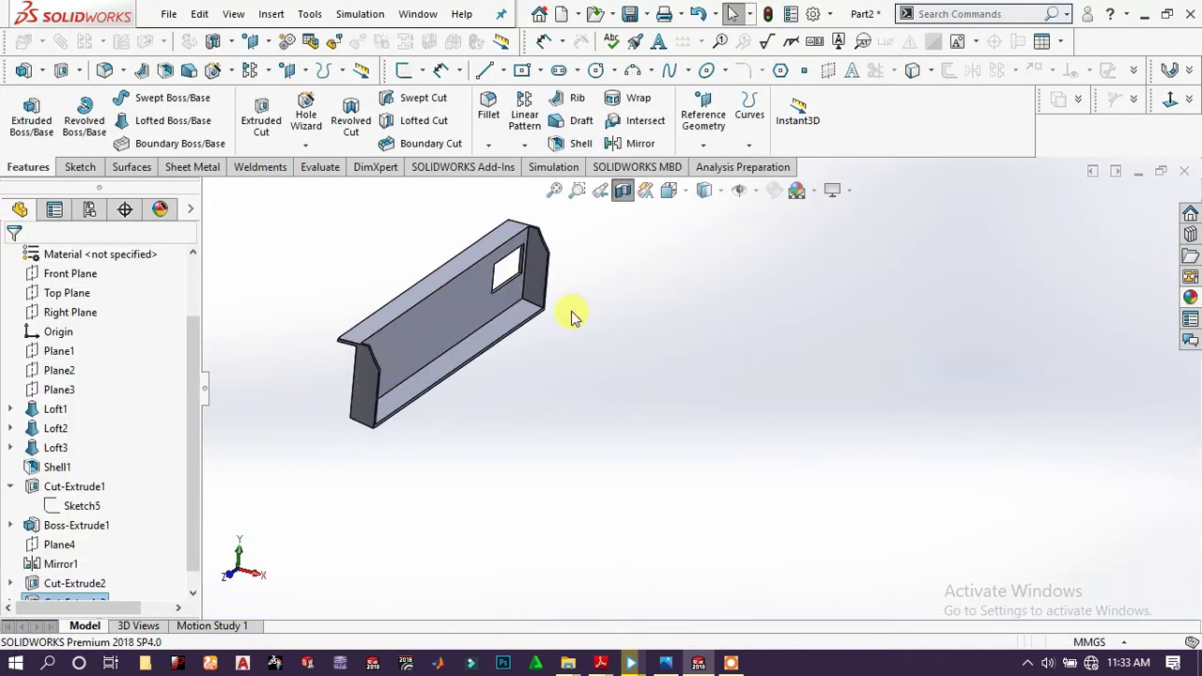
Turn off the section view and look over the complete part with its rectangular window.
{"action": "left_click", "coordinate": [623, 191]}
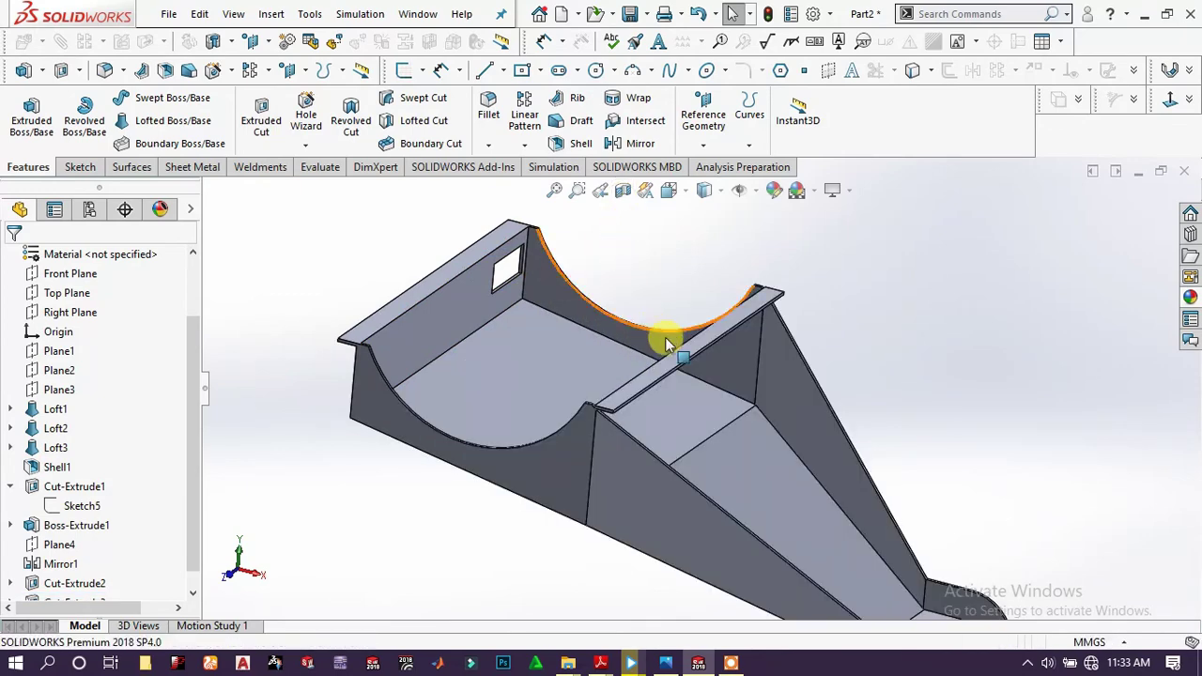
{"action": "scroll", "coordinate": [669, 347], "scroll_direction": "up", "scroll_amount": 2}
{"action": "middle_click_drag", "start_coordinate": [670, 421], "coordinate": [674, 375]}
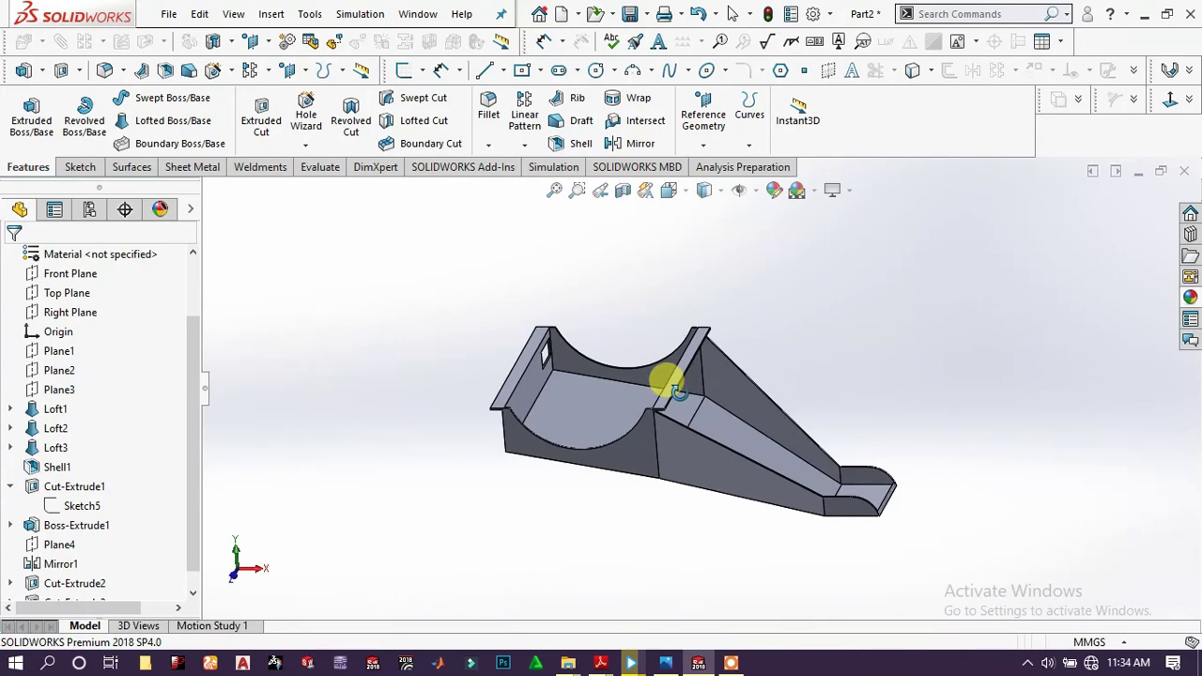
{"action": "scroll", "coordinate": [642, 445], "scroll_direction": "down", "scroll_amount": 3}
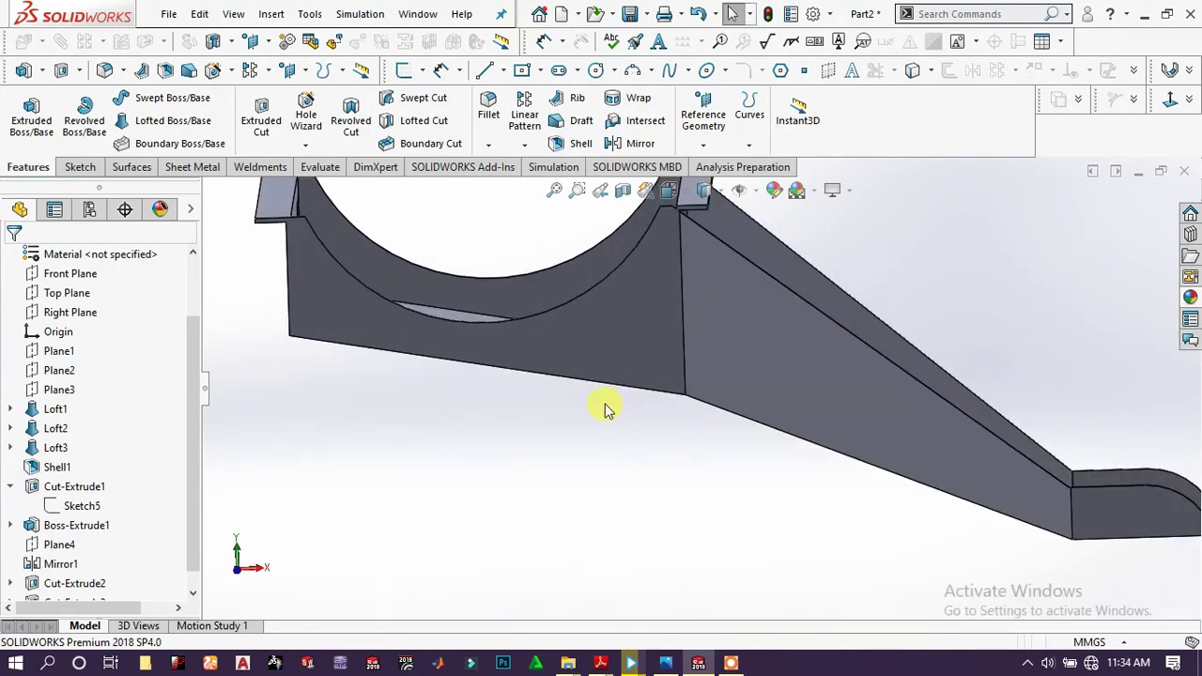
{"action": "key", "text": "ctrl+7"}
{"action": "scroll", "coordinate": [83, 280], "scroll_direction": "up", "scroll_amount": 2}
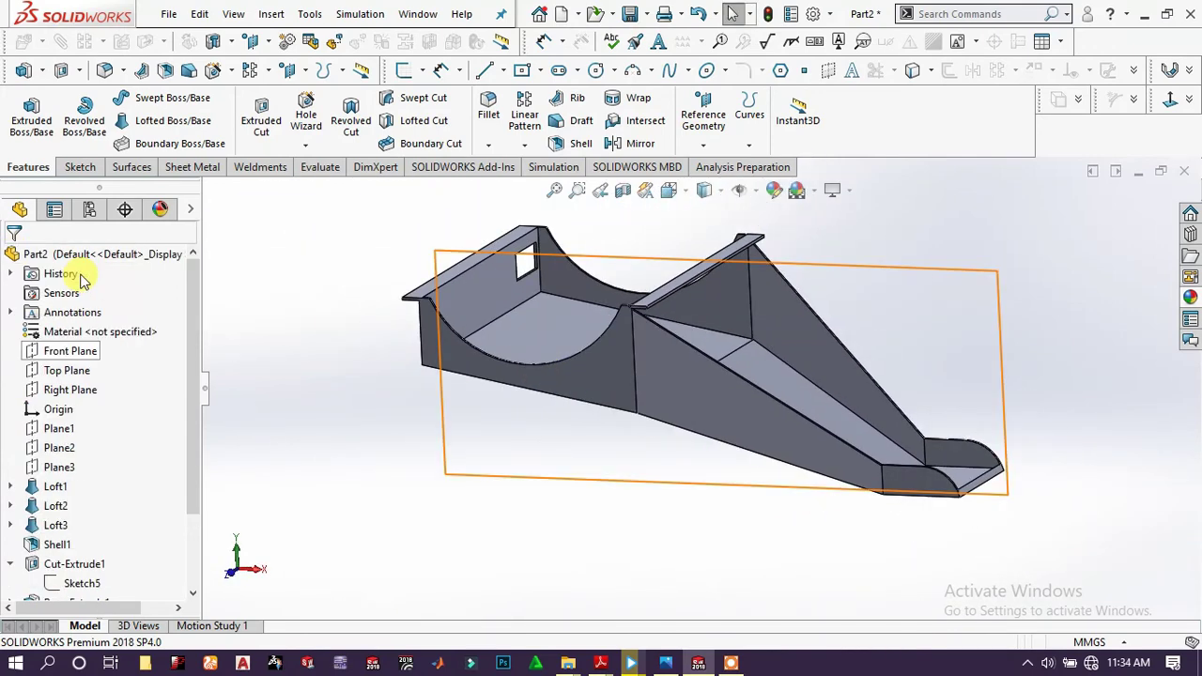
Apply a bright green colour to the whole part's appearance, with RGB values 26, 239, 0.
{"action": "left_click", "coordinate": [66, 256]}
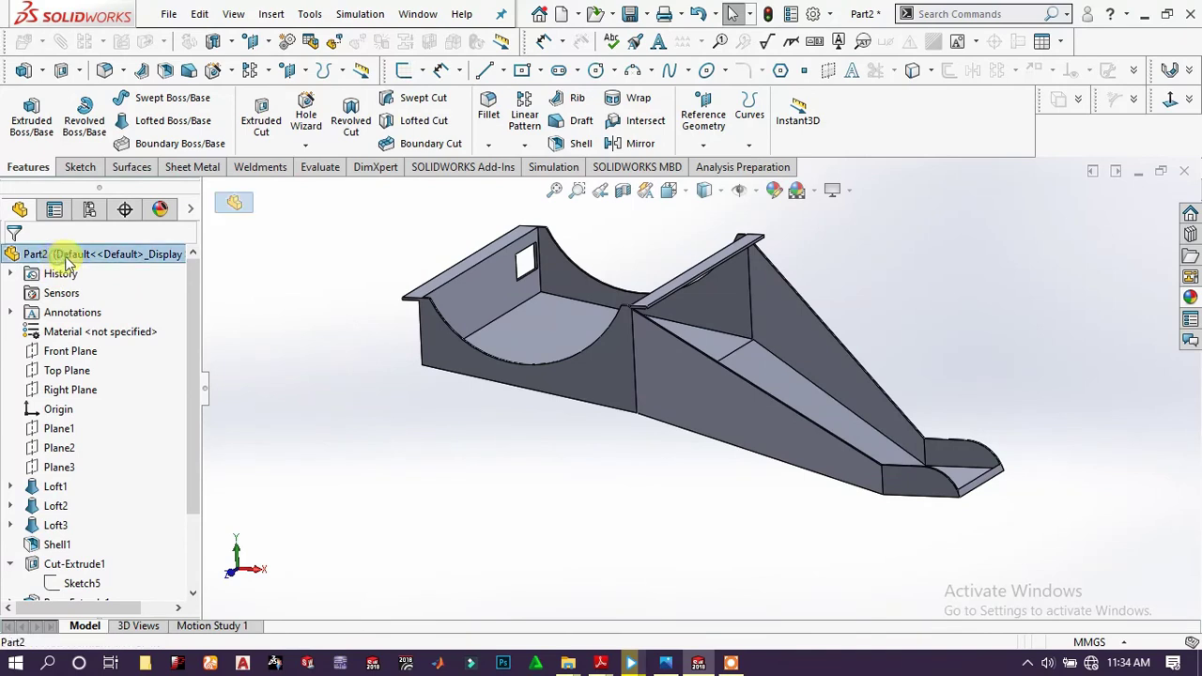
{"action": "right_click", "coordinate": [125, 258]}
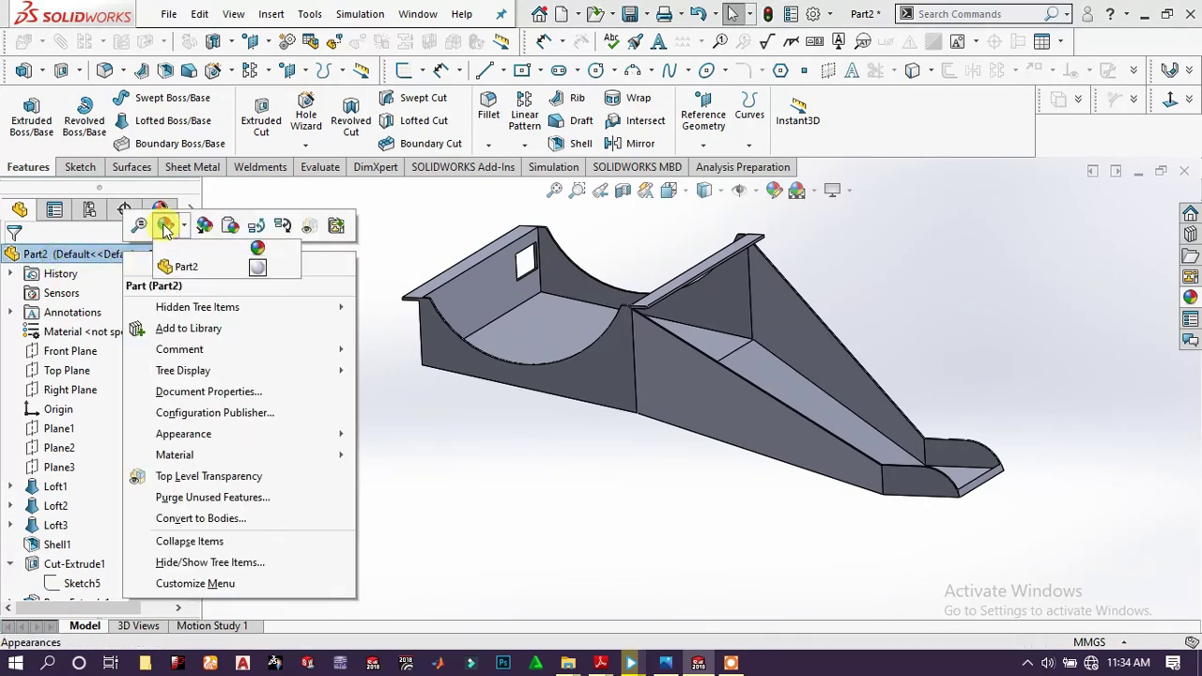
{"action": "left_click", "coordinate": [170, 228]}
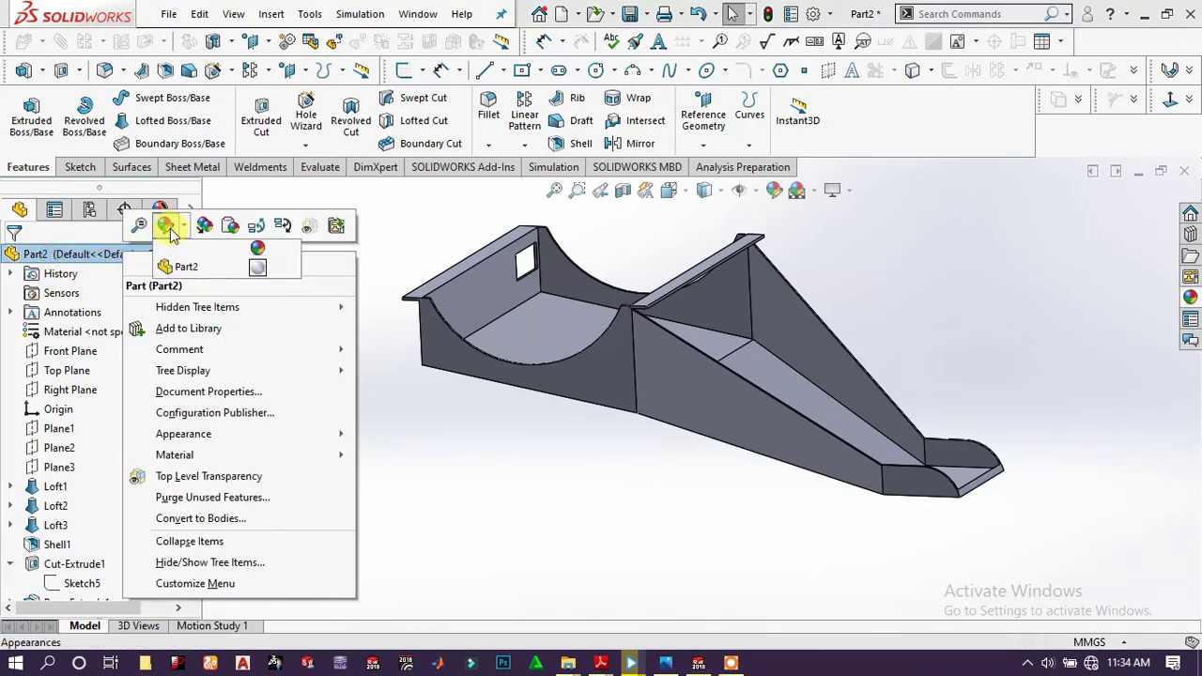
{"action": "left_click", "coordinate": [192, 268]}
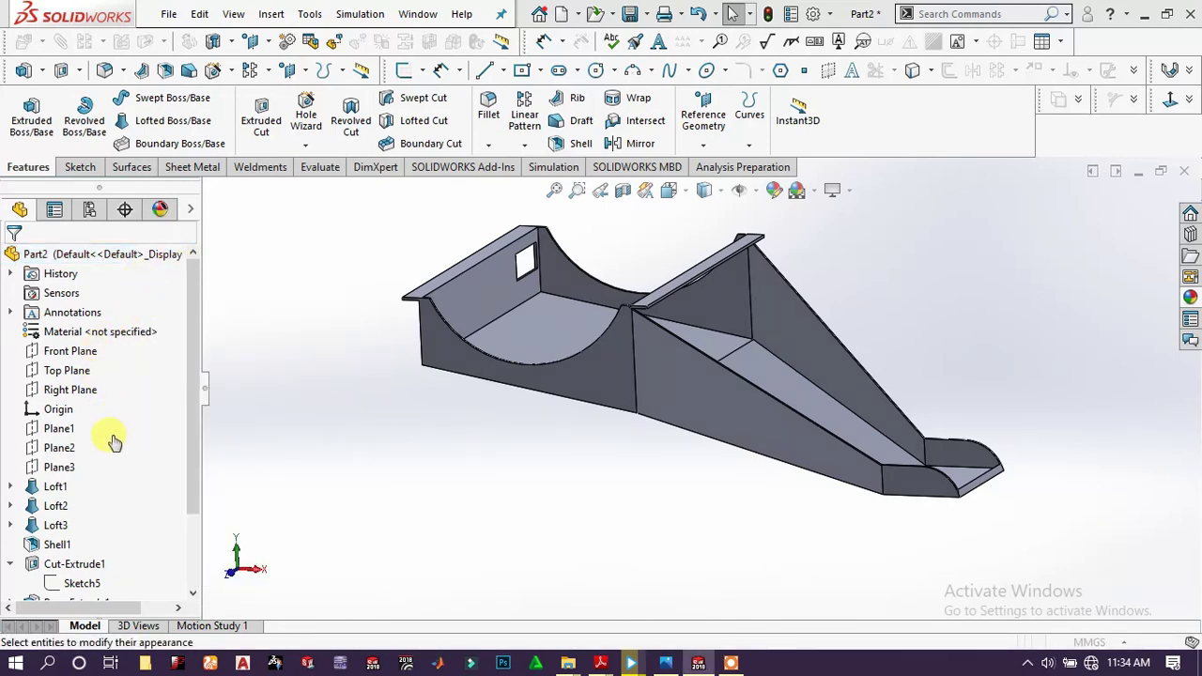
{"action": "scroll", "coordinate": [86, 447], "scroll_direction": "down", "scroll_amount": 3}
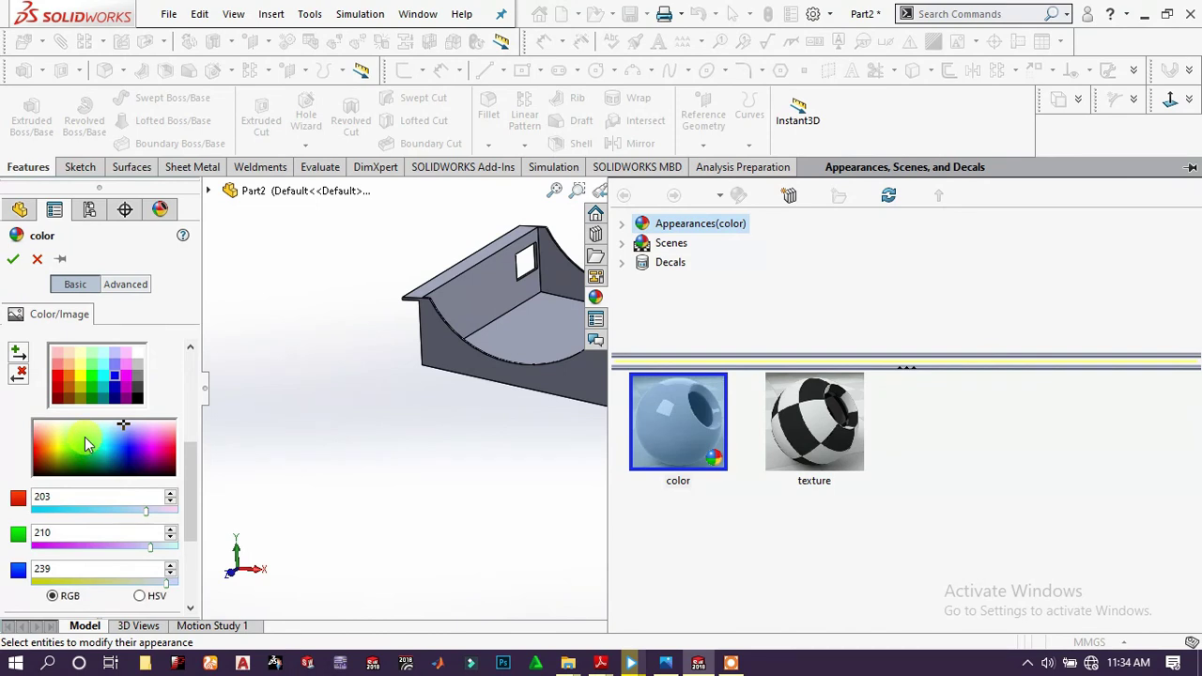
{"action": "left_click", "coordinate": [84, 443]}
{"action": "left_click", "coordinate": [85, 455]}
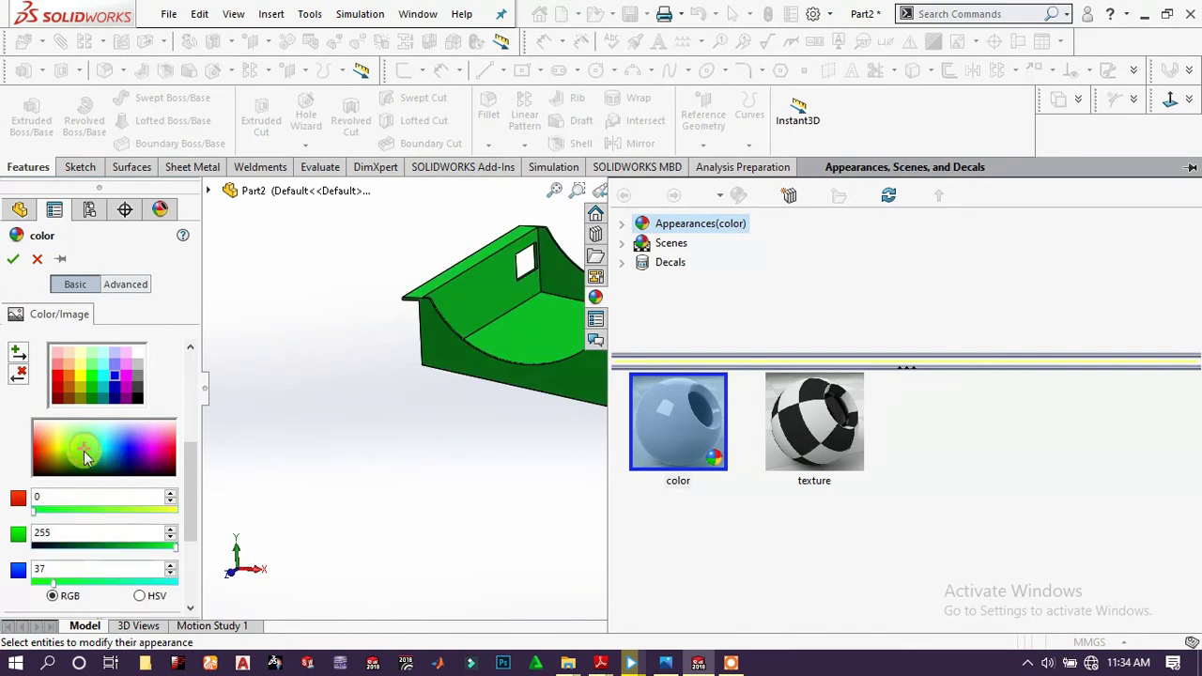
{"action": "left_click", "coordinate": [84, 458]}
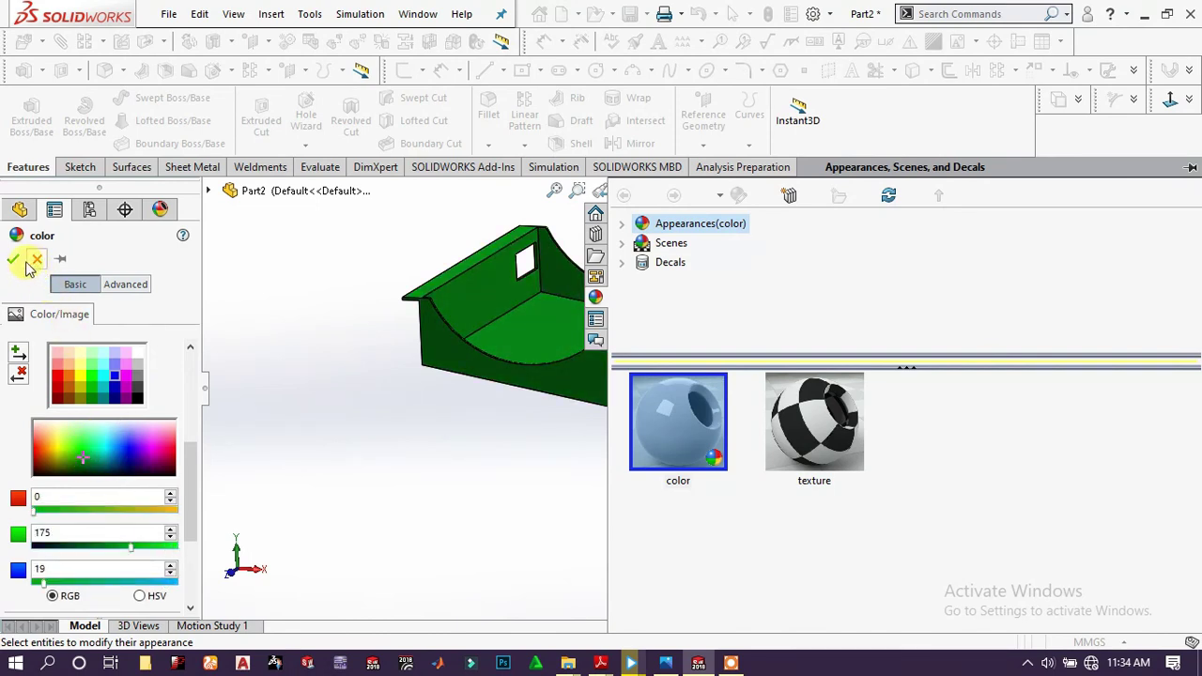
{"action": "left_click", "coordinate": [78, 450]}
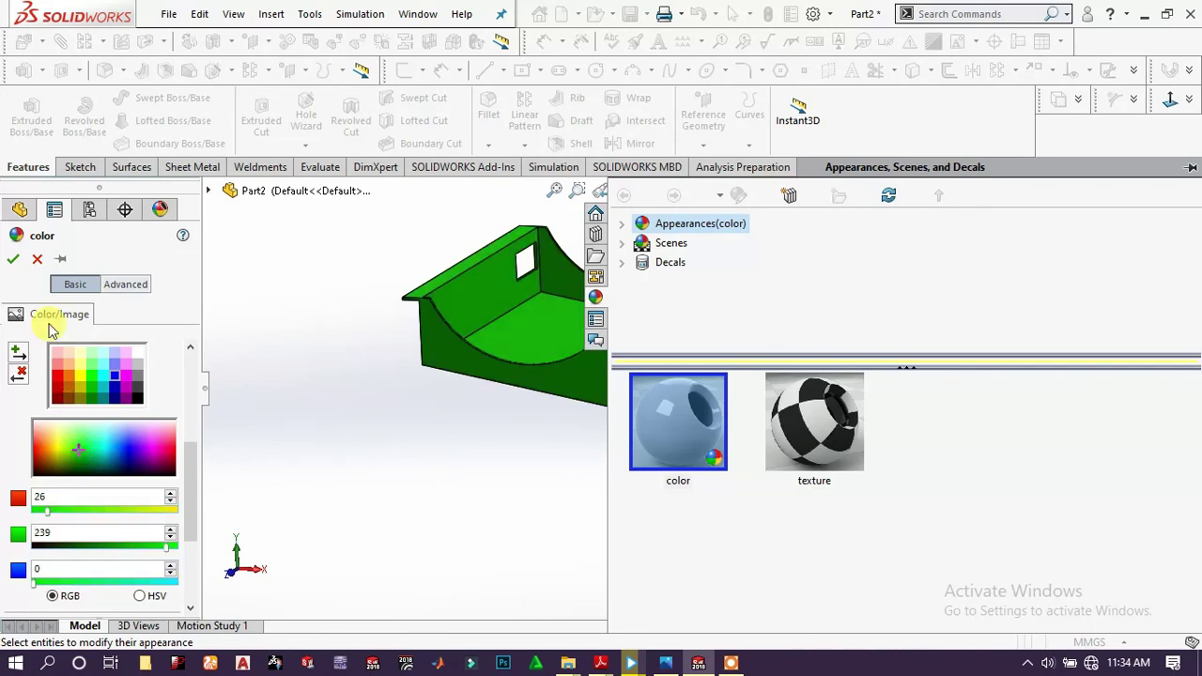
{"action": "left_click", "coordinate": [14, 259]}
{"action": "left_click", "coordinate": [287, 310]}
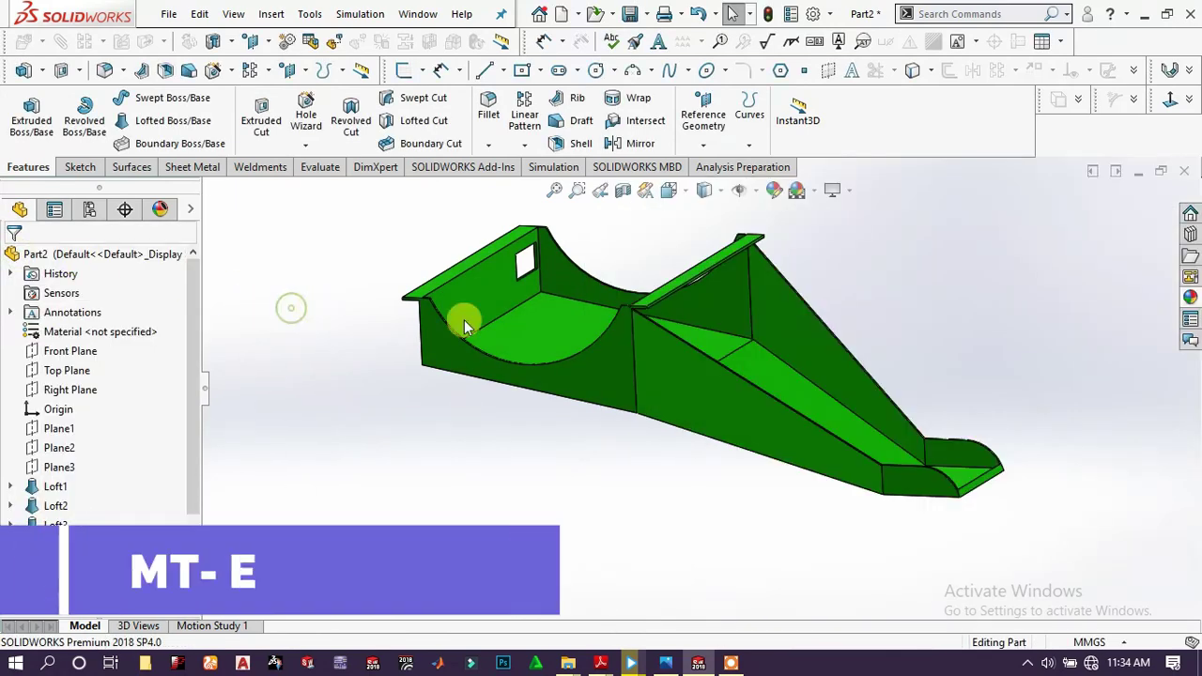
Save the part as Part6 in the MY YOUTUBE VIDEOS folder.
{"action": "scroll", "coordinate": [723, 349], "scroll_direction": "up", "scroll_amount": 2}
{"action": "mouse_move", "coordinate": [712, 371]}
{"action": "middle_mouse_down"}
{"action": "mouse_move", "coordinate": [671, 416]}
{"action": "mouse_move", "coordinate": [711, 429]}
{"action": "mouse_move", "coordinate": [719, 376]}
{"action": "middle_mouse_up"}
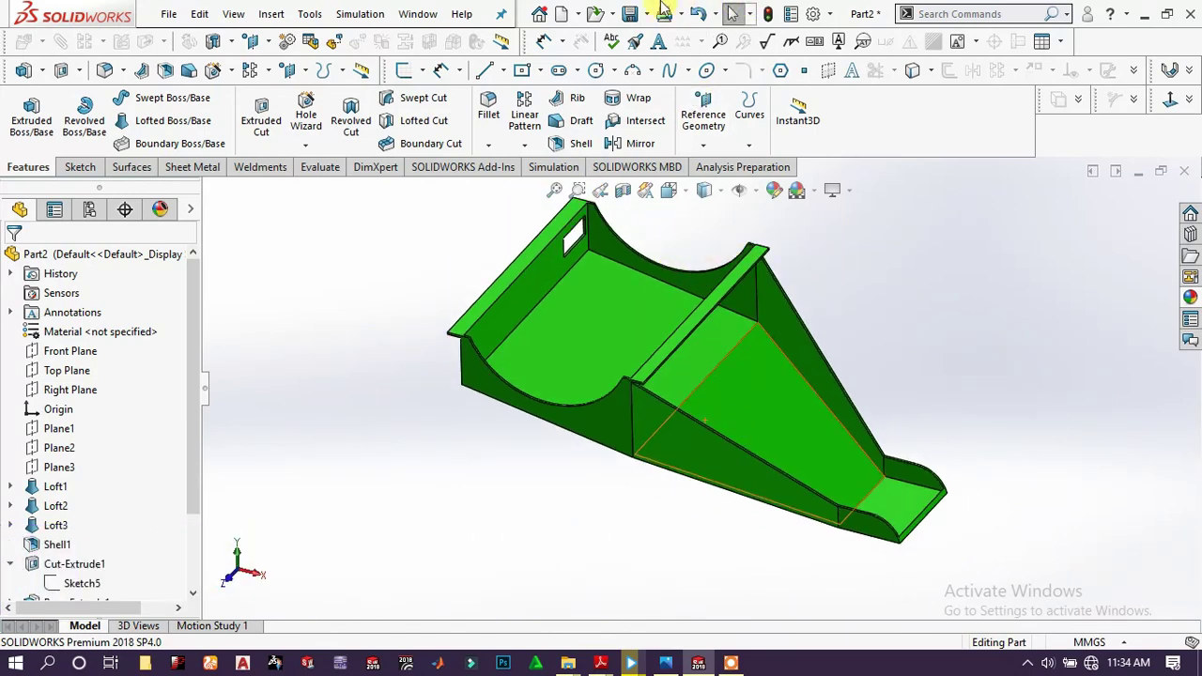
{"action": "key", "text": "ctrl+s"}
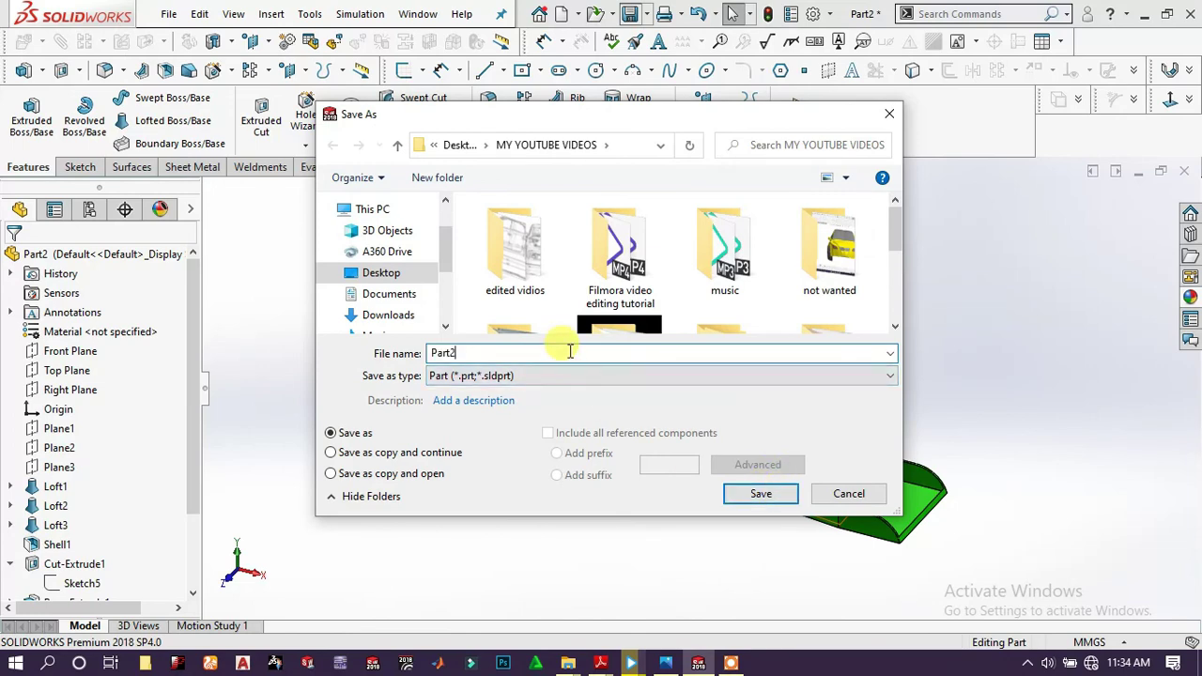
{"action": "key", "text": "BackSpace"}
{"action": "key", "text": "Escape"}
{"action": "key", "text": "Escape"}
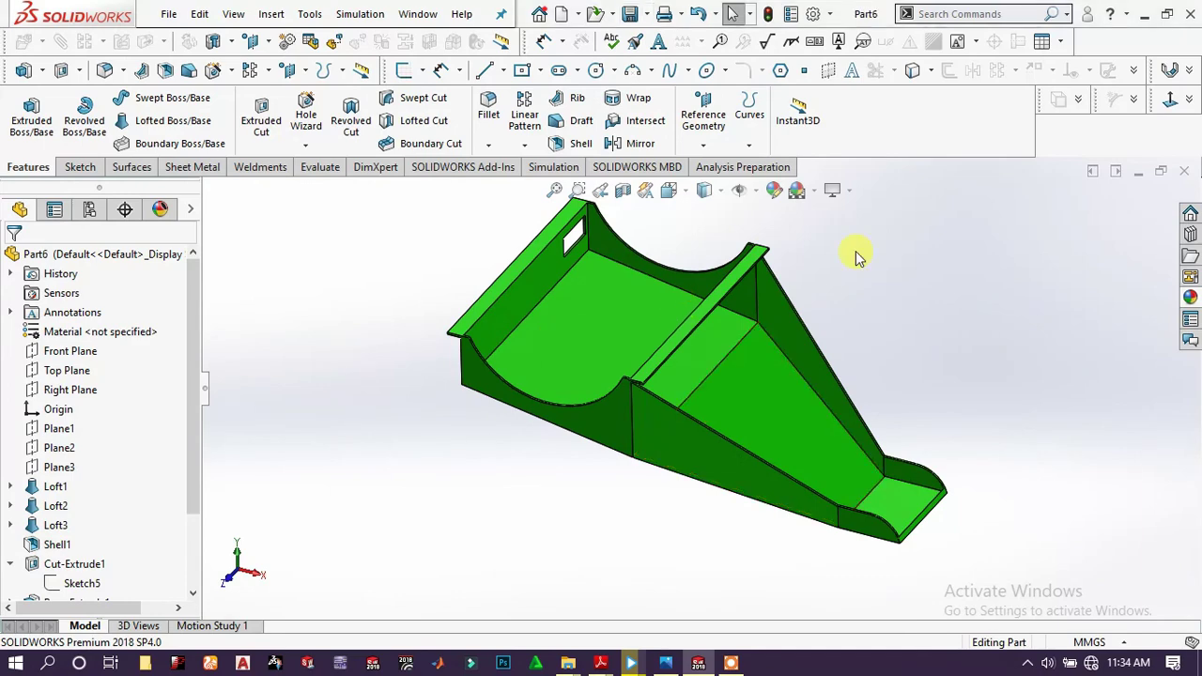
{"action": "scroll", "coordinate": [738, 322], "scroll_direction": "down", "scroll_amount": 3}
{"action": "scroll", "coordinate": [712, 344], "scroll_direction": "up", "scroll_amount": 2}
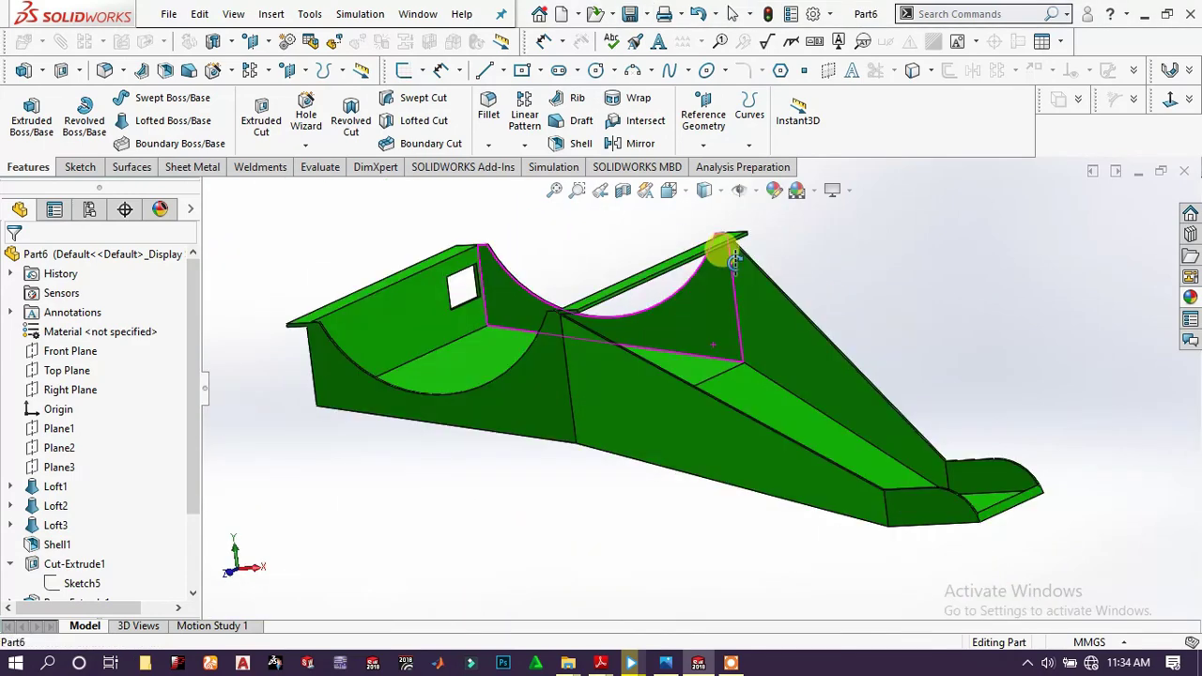